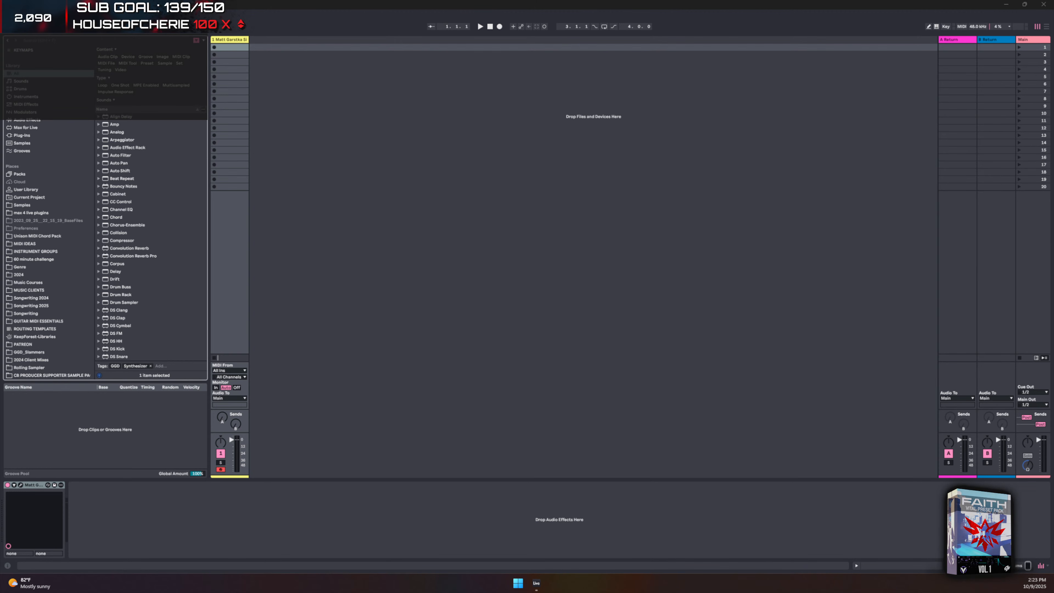
- Open the Matt Garstka Signature Drums plugin window, reposition it, and audition the hi-hat and snare
{"action": "left_click", "coordinate": [22, 485]}
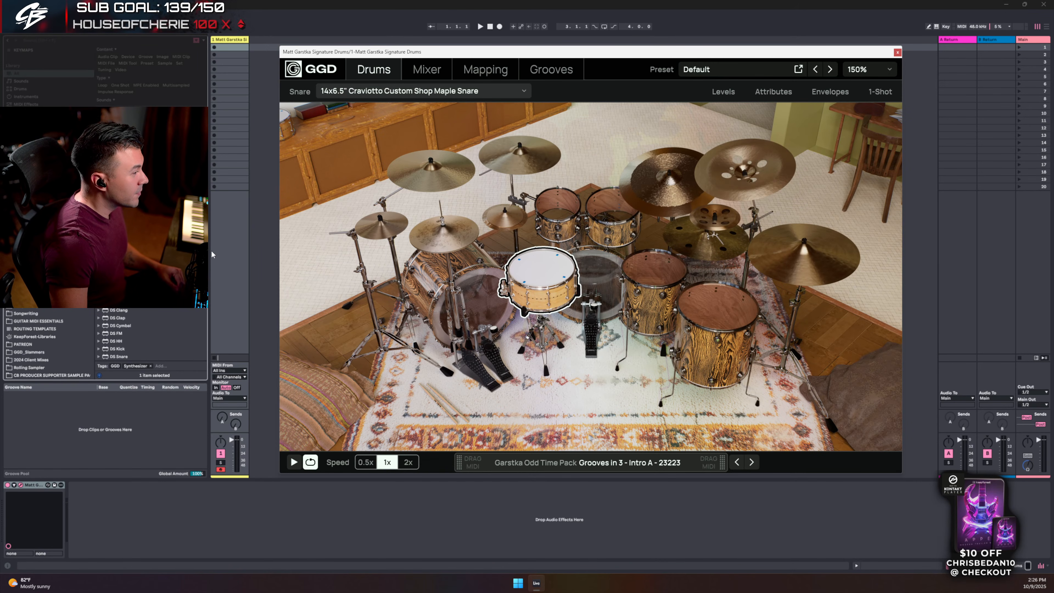
{"action": "left_click_drag", "start_coordinate": [208, 248], "coordinate": [211, 248]}
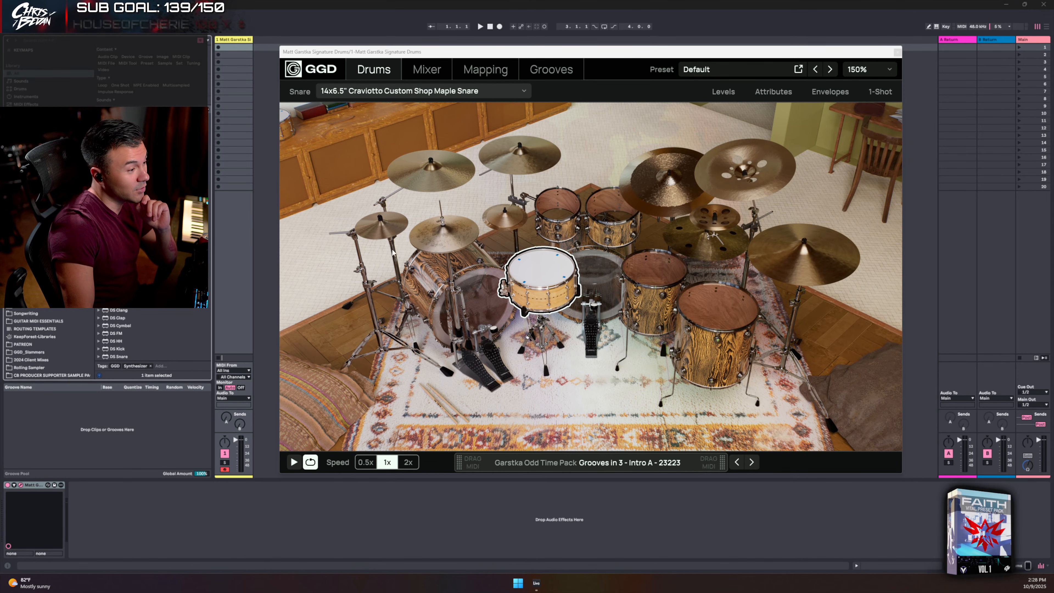
{"action": "left_click", "coordinate": [433, 248]}
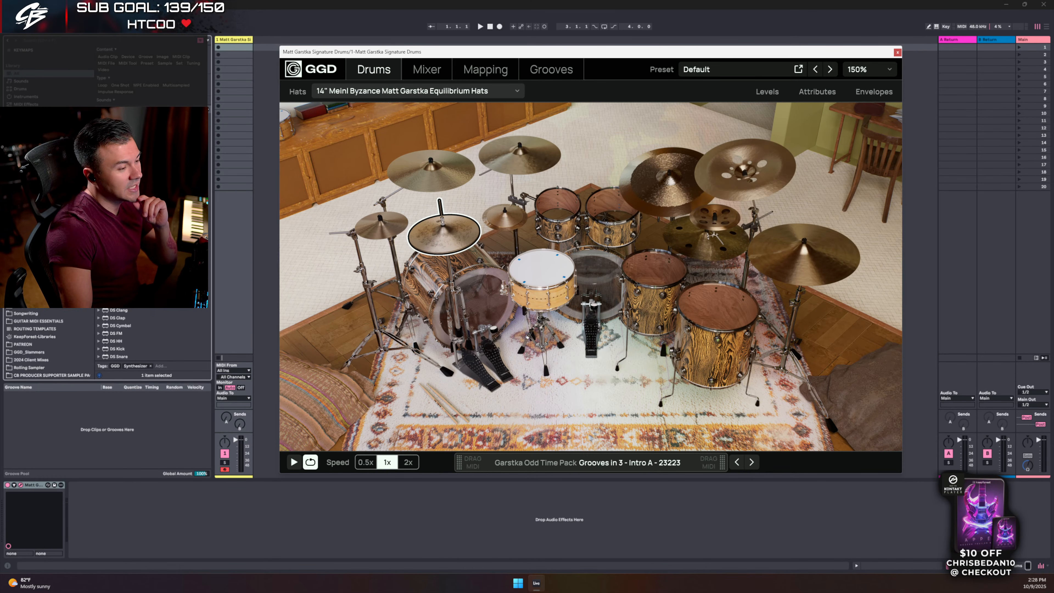
{"action": "left_click", "coordinate": [547, 266]}
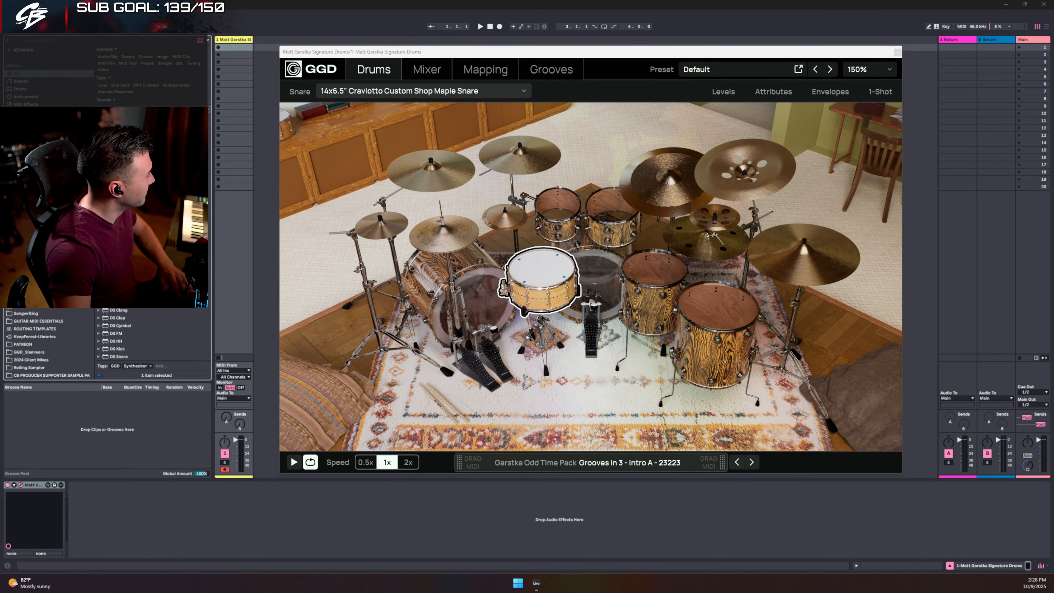
{"action": "left_click_drag", "start_coordinate": [551, 53], "coordinate": [554, 38]}
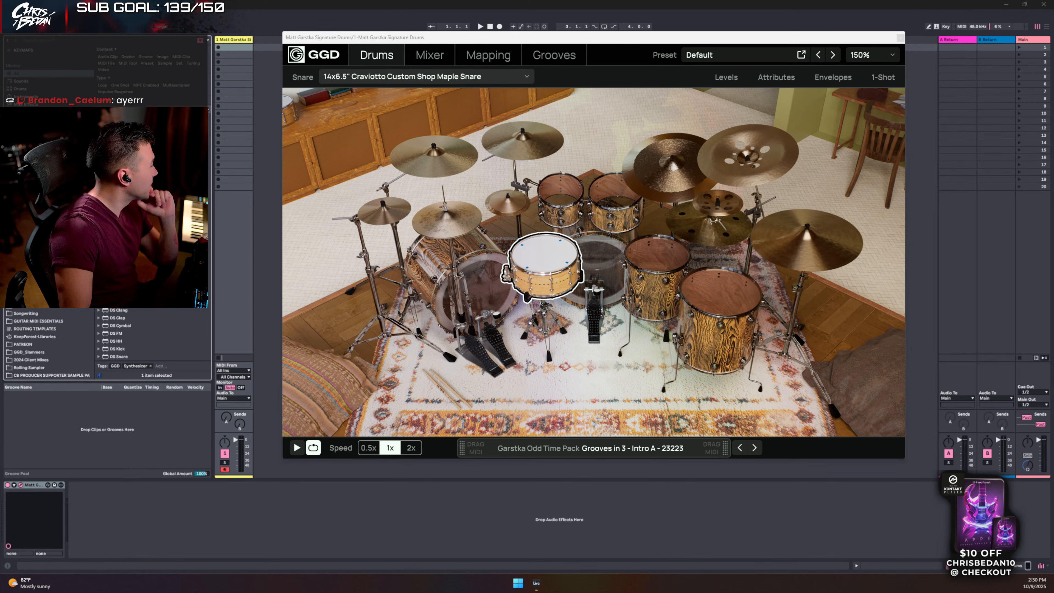
{"action": "left_click", "coordinate": [554, 253]}
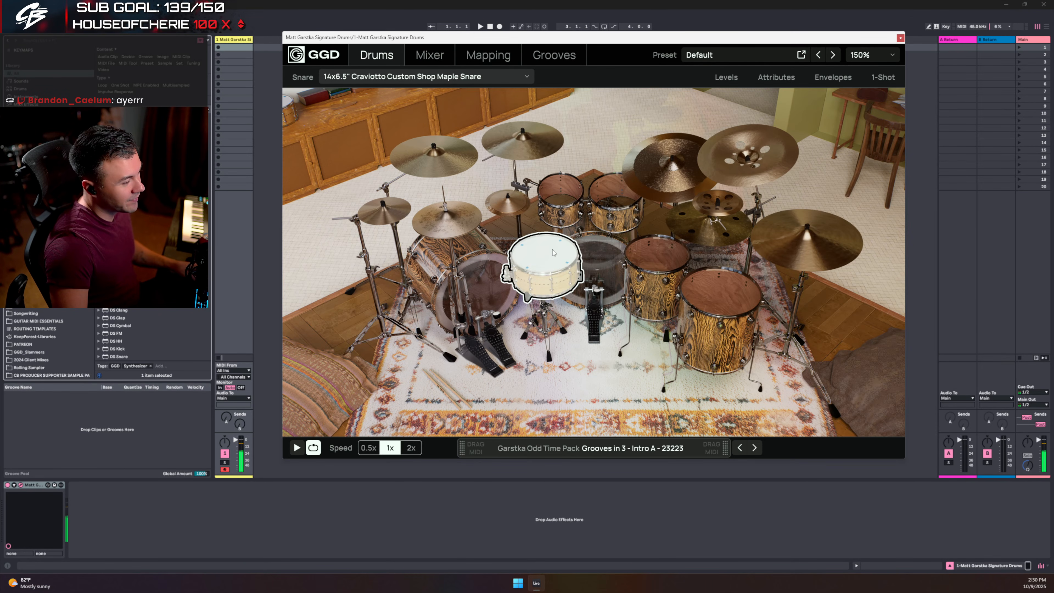
- Open the groove library and preview Intro A - 23223 from Grooves in 3 in the Garstka Odd Time Pack
{"action": "left_click", "coordinate": [554, 55]}
{"action": "scroll", "coordinate": [444, 270], "scroll_direction": "down", "scroll_amount": 1}
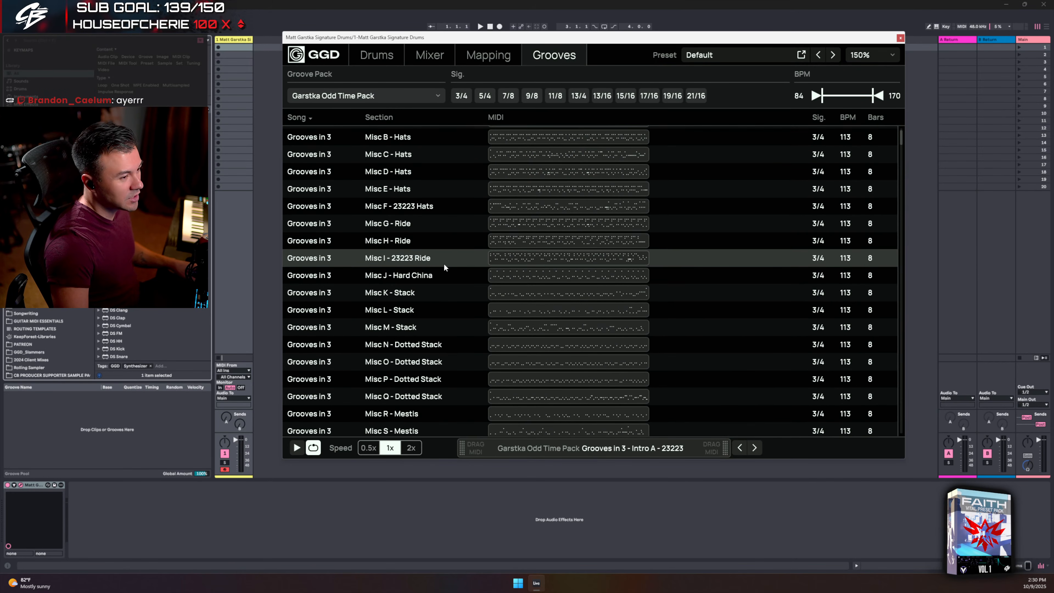
{"action": "scroll", "coordinate": [441, 254], "scroll_direction": "up", "scroll_amount": 1}
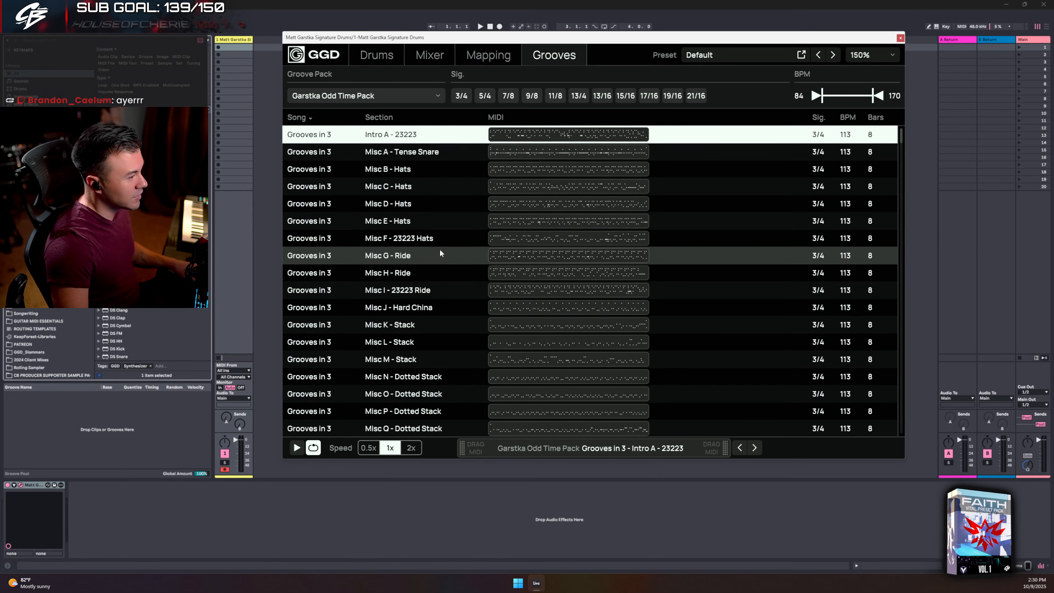
{"action": "left_click", "coordinate": [385, 139]}
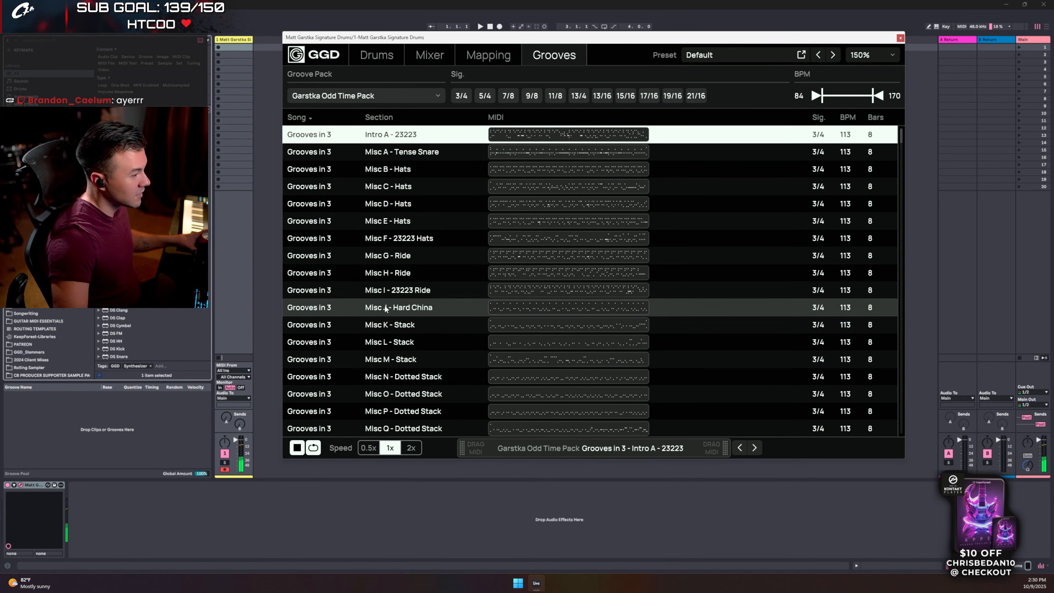
- Preview the Grooves in 3 sections Misc N - Dotted Stack, Misc P - Dotted Stack and Misc R - Mestis
{"action": "scroll", "coordinate": [385, 308], "scroll_direction": "down", "scroll_amount": 3}
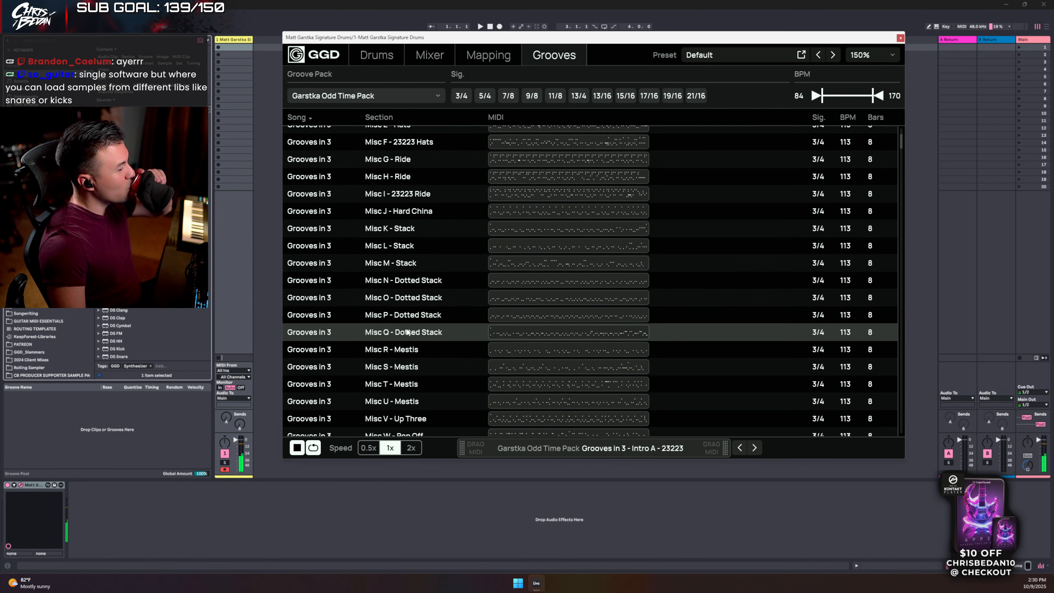
{"action": "left_click", "coordinate": [407, 281]}
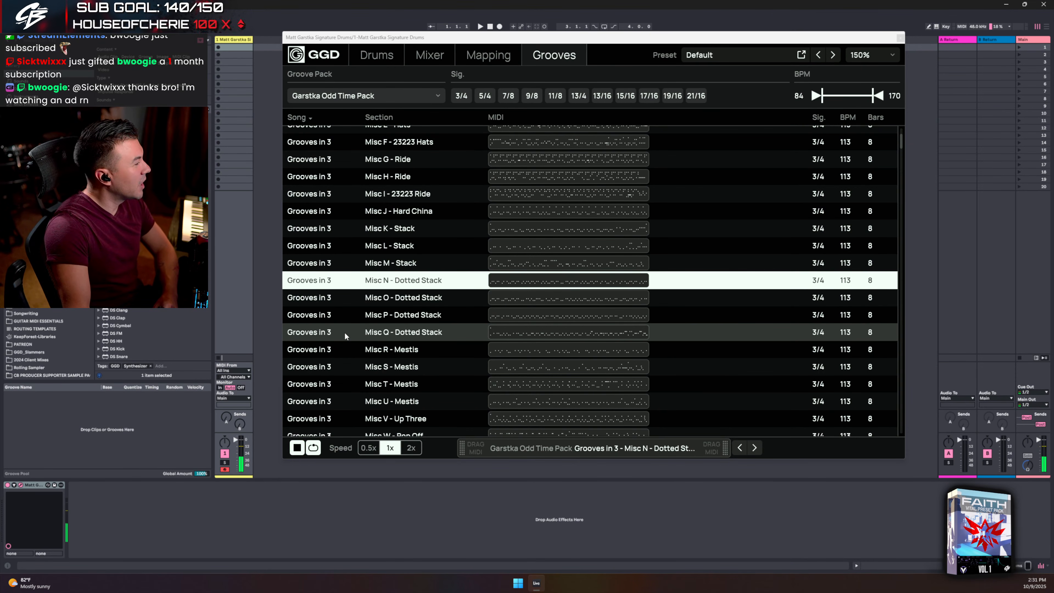
{"action": "left_click", "coordinate": [406, 315]}
{"action": "scroll", "coordinate": [411, 299], "scroll_direction": "down", "scroll_amount": 3}
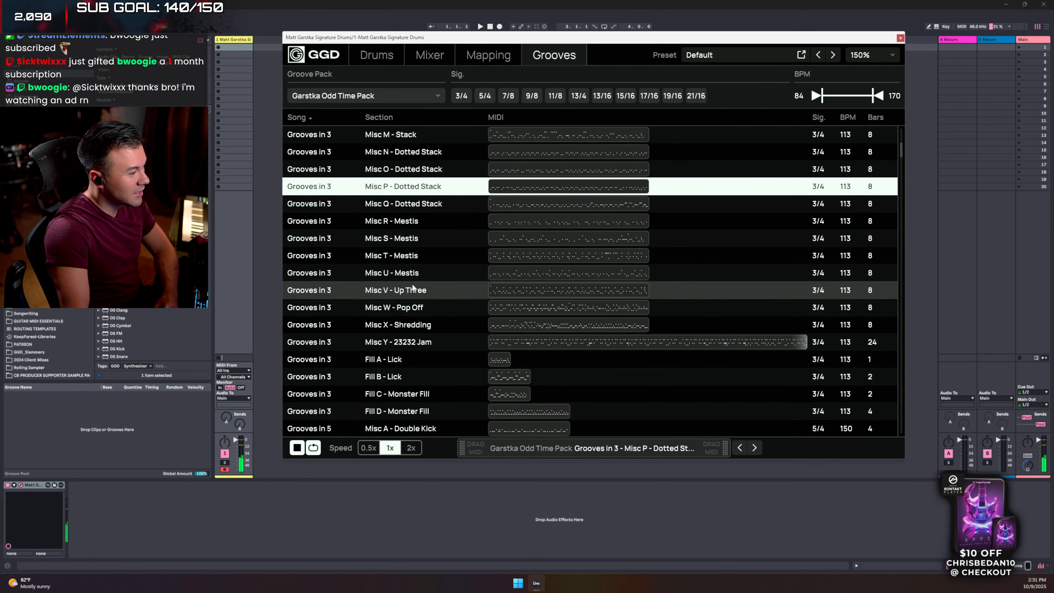
{"action": "left_click", "coordinate": [413, 223]}
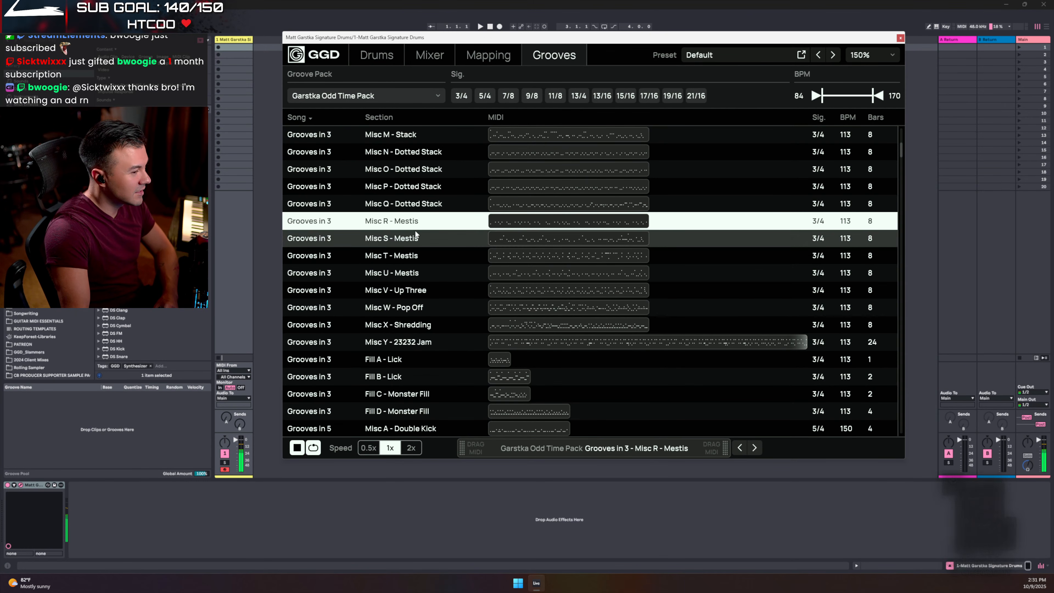
- Preview the Misc Q - 553 section from Grooves in 13
{"action": "scroll", "coordinate": [435, 234], "scroll_direction": "down", "scroll_amount": 8}
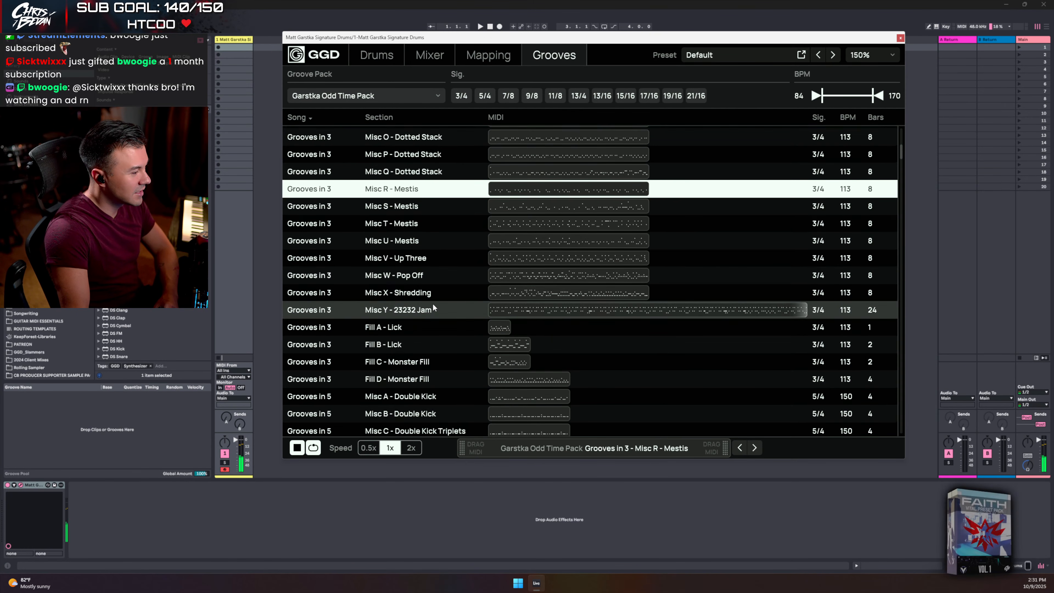
{"action": "scroll", "coordinate": [436, 292], "scroll_direction": "down", "scroll_amount": 20}
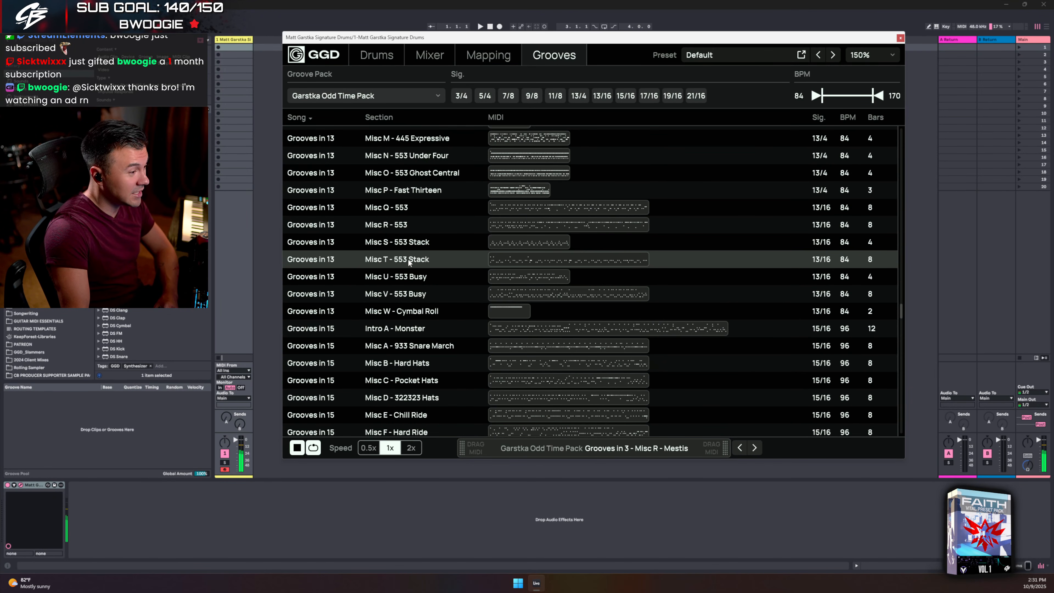
{"action": "left_click", "coordinate": [409, 211]}
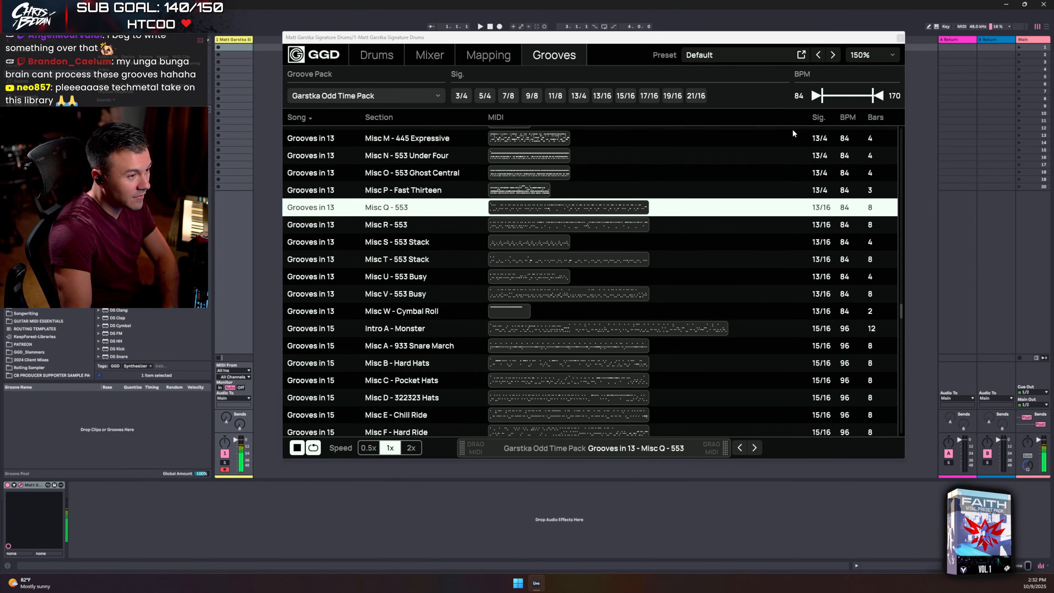
- Add a Multiband Compression device to the Main track
{"action": "left_click", "coordinate": [1028, 39]}
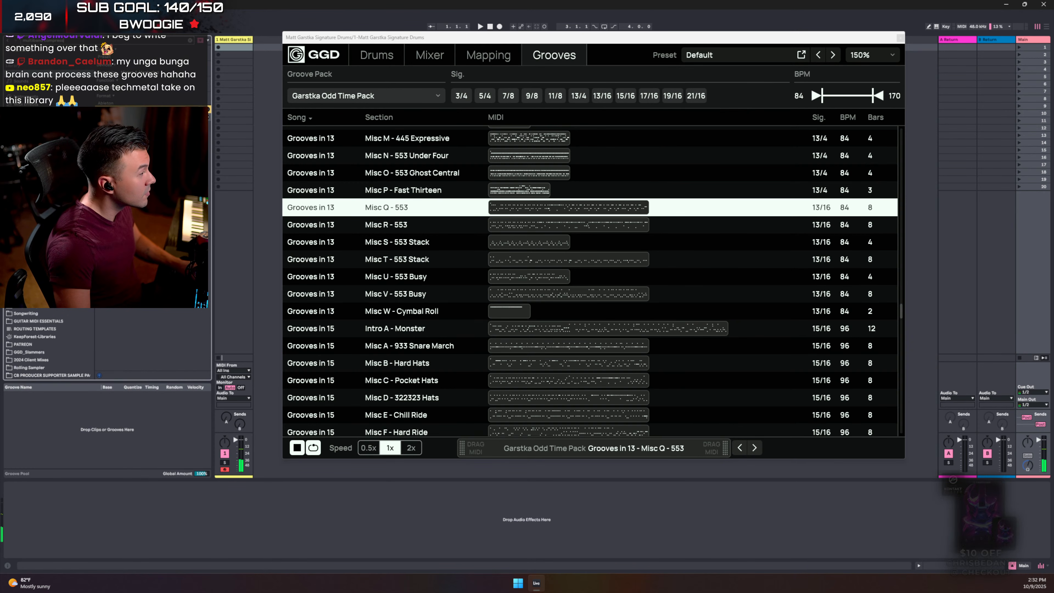
{"action": "left_click_drag", "start_coordinate": [120, 529], "coordinate": [119, 530]}
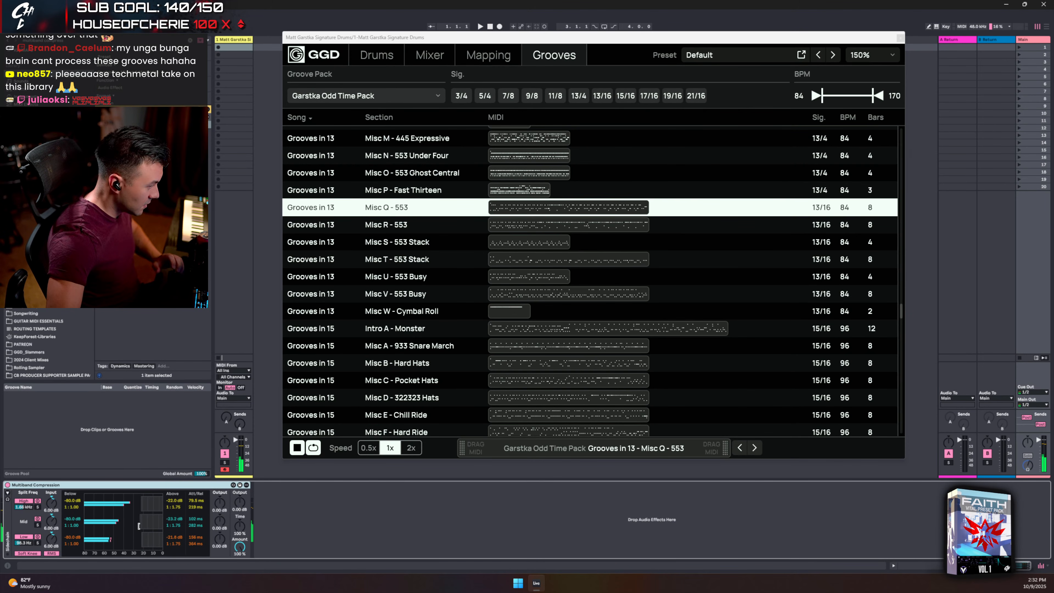
- Examine the plugin's drum kit view and its mixer channels while the groove plays
{"action": "left_click", "coordinate": [377, 55]}
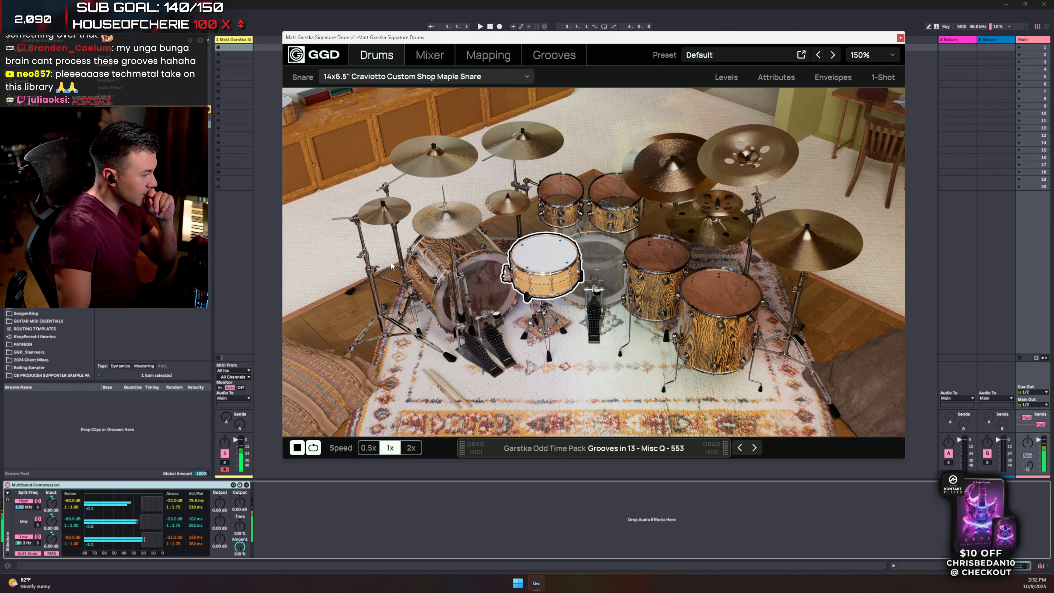
{"action": "left_click", "coordinate": [430, 55]}
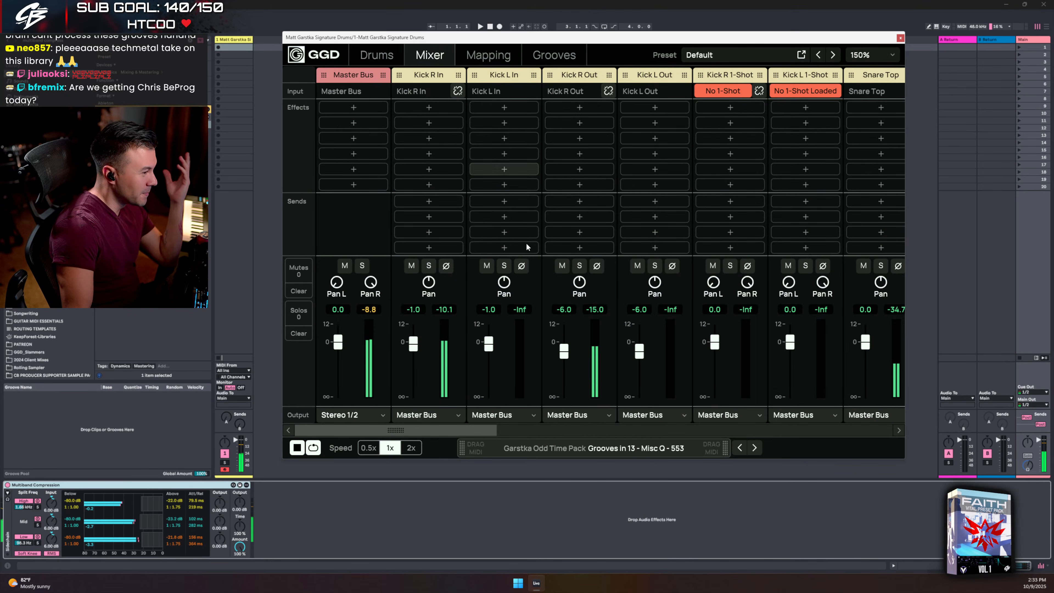
{"action": "left_click_drag", "start_coordinate": [445, 430], "coordinate": [422, 396]}
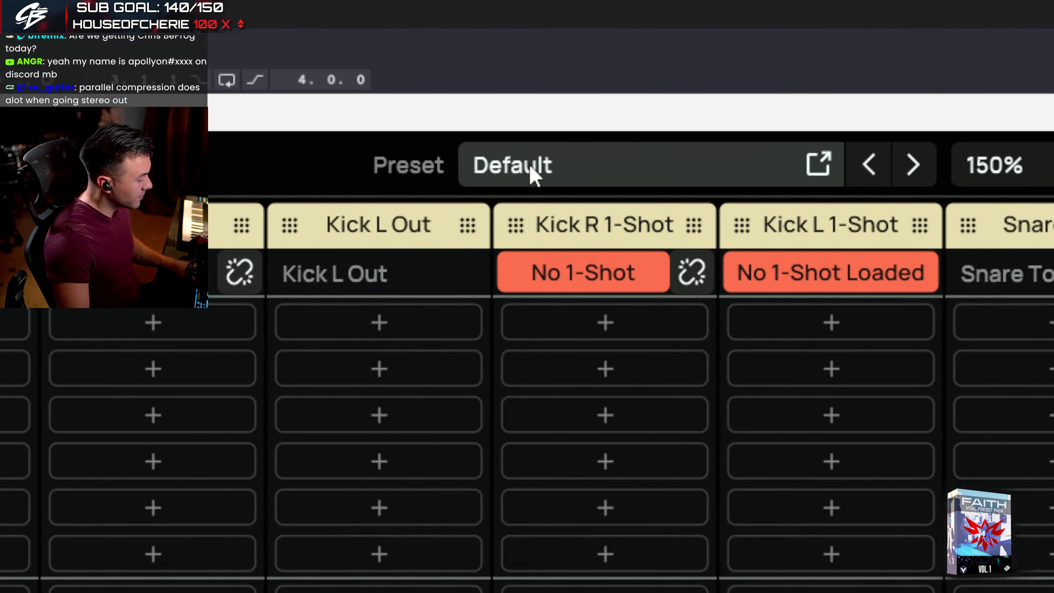
- Examine the utility, factory and artist presets in the Preset Manager and close it without applying one
{"action": "left_click", "coordinate": [649, 91]}
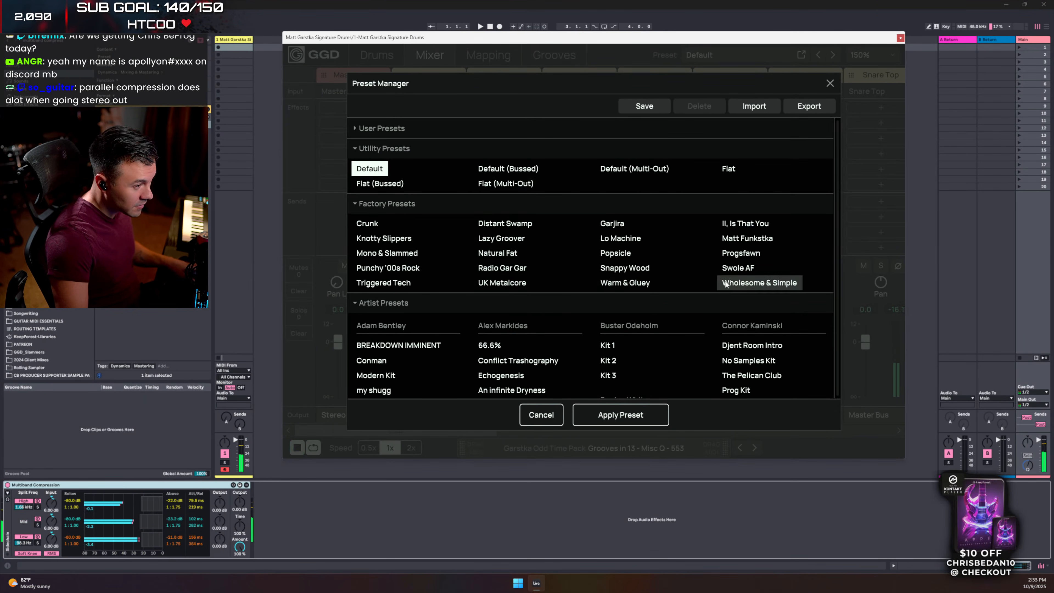
{"action": "scroll", "coordinate": [550, 320], "scroll_direction": "down", "scroll_amount": 2}
{"action": "scroll", "coordinate": [549, 319], "scroll_direction": "down", "scroll_amount": 2}
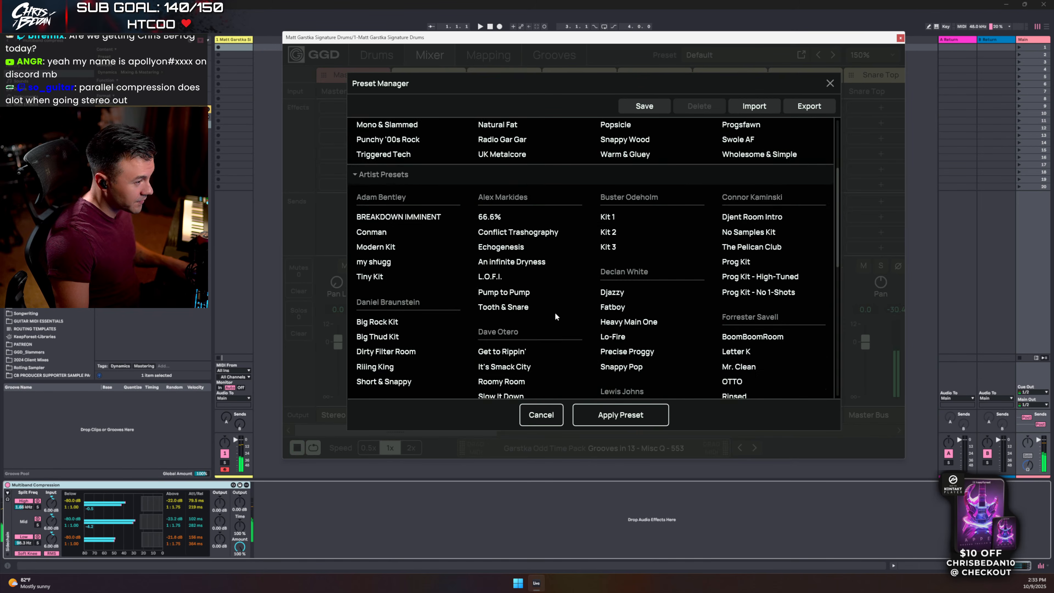
{"action": "scroll", "coordinate": [555, 313], "scroll_direction": "down", "scroll_amount": 3}
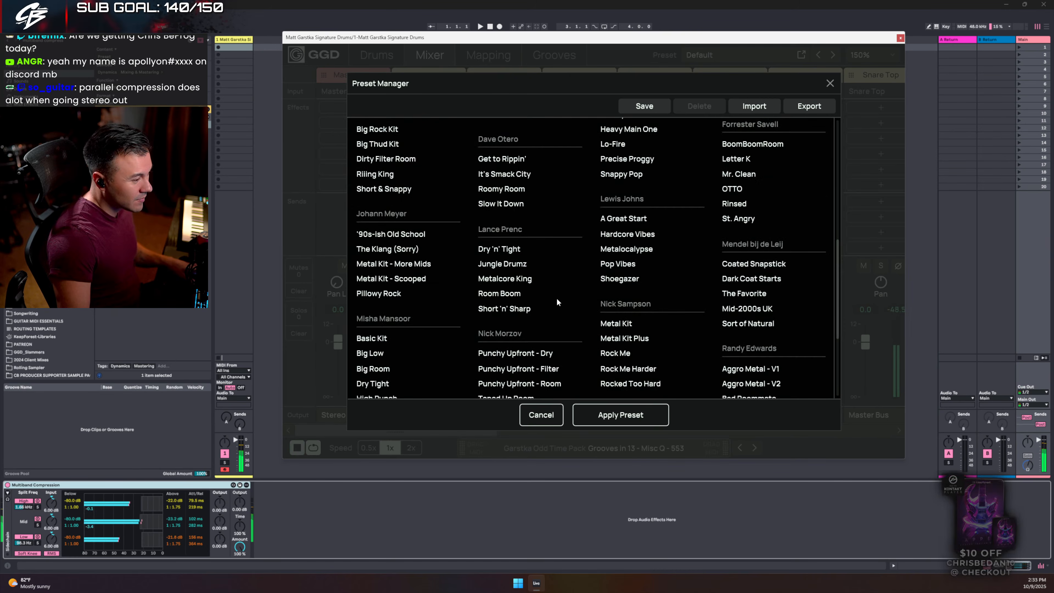
{"action": "scroll", "coordinate": [557, 297], "scroll_direction": "up", "scroll_amount": 5}
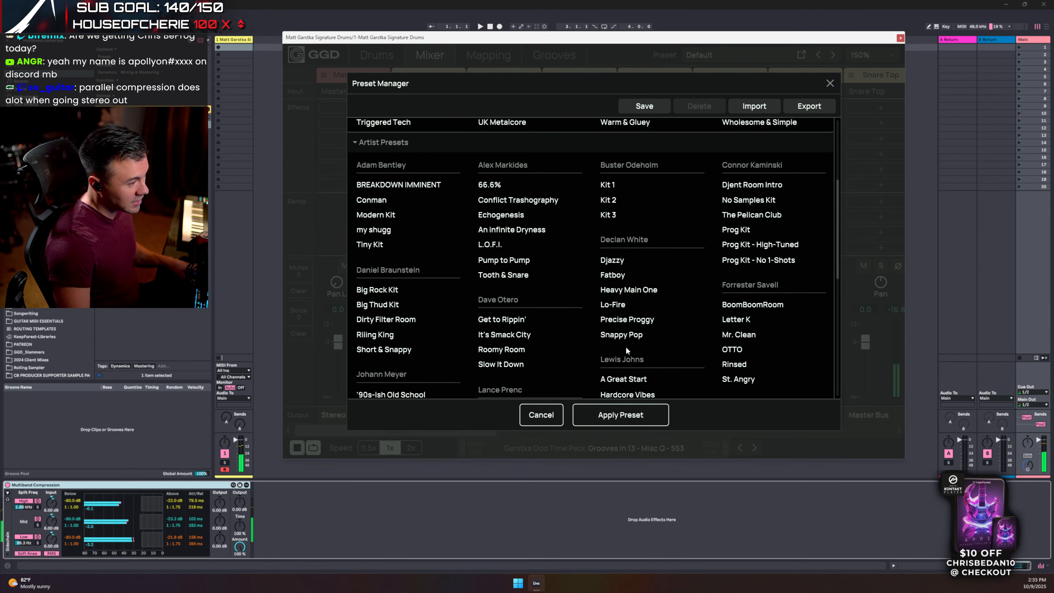
{"action": "scroll", "coordinate": [500, 303], "scroll_direction": "down", "scroll_amount": 3}
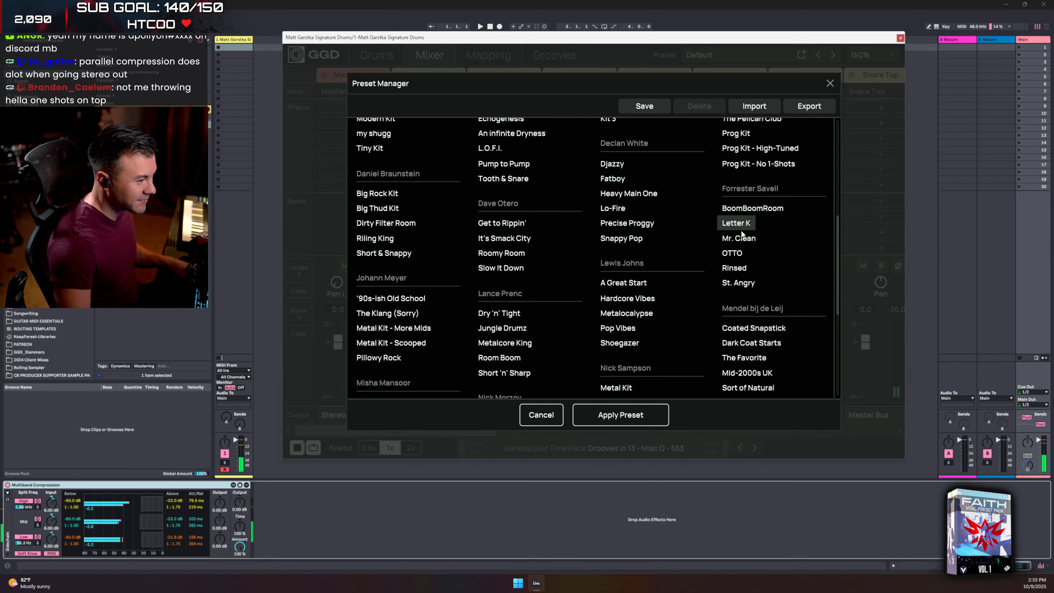
{"action": "scroll", "coordinate": [636, 268], "scroll_direction": "down", "scroll_amount": 1}
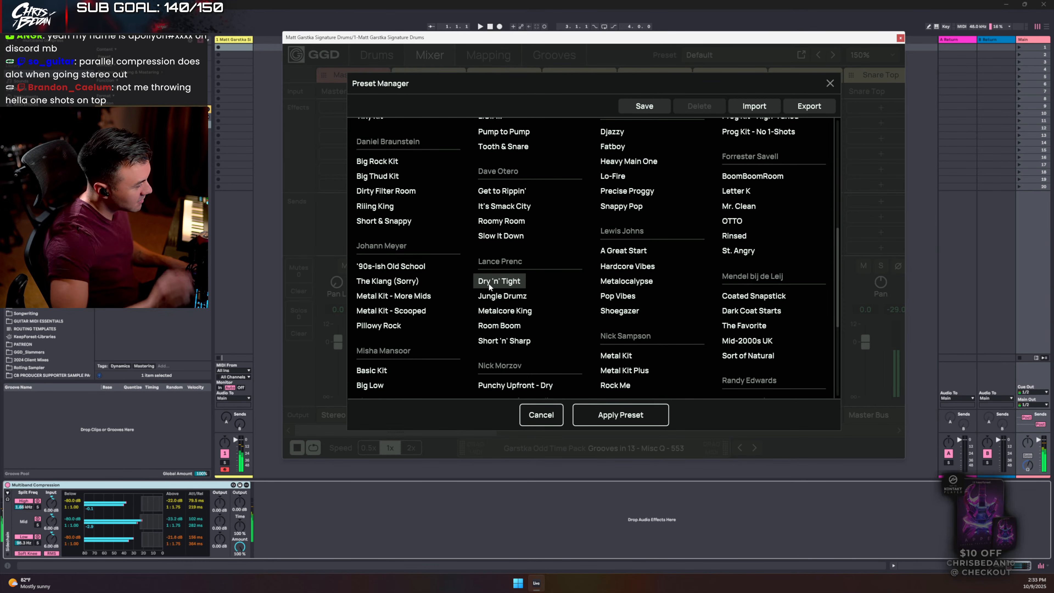
{"action": "scroll", "coordinate": [539, 353], "scroll_direction": "down", "scroll_amount": 1}
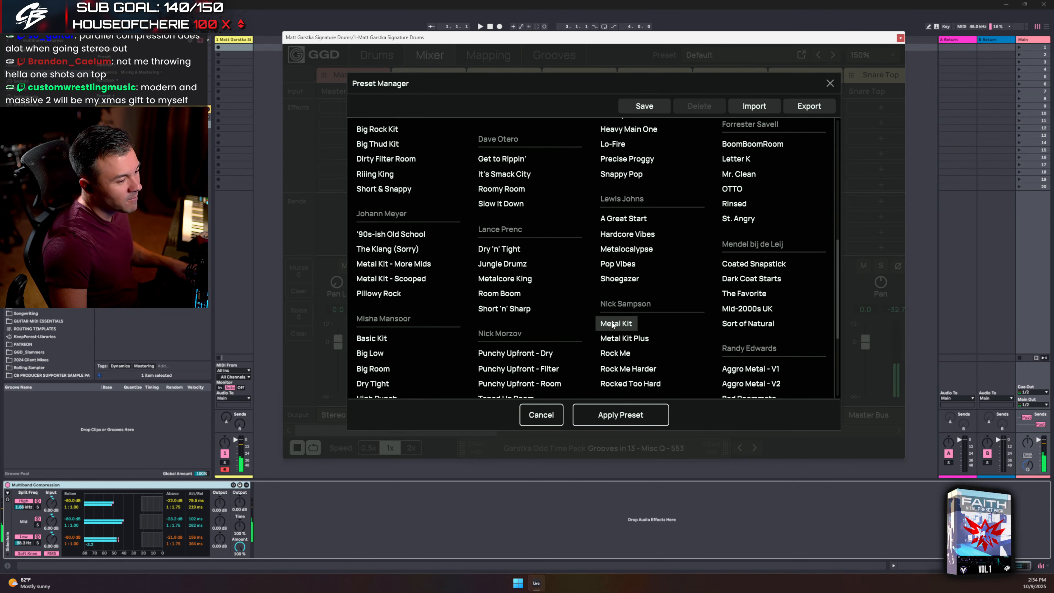
{"action": "scroll", "coordinate": [600, 341], "scroll_direction": "down", "scroll_amount": 2}
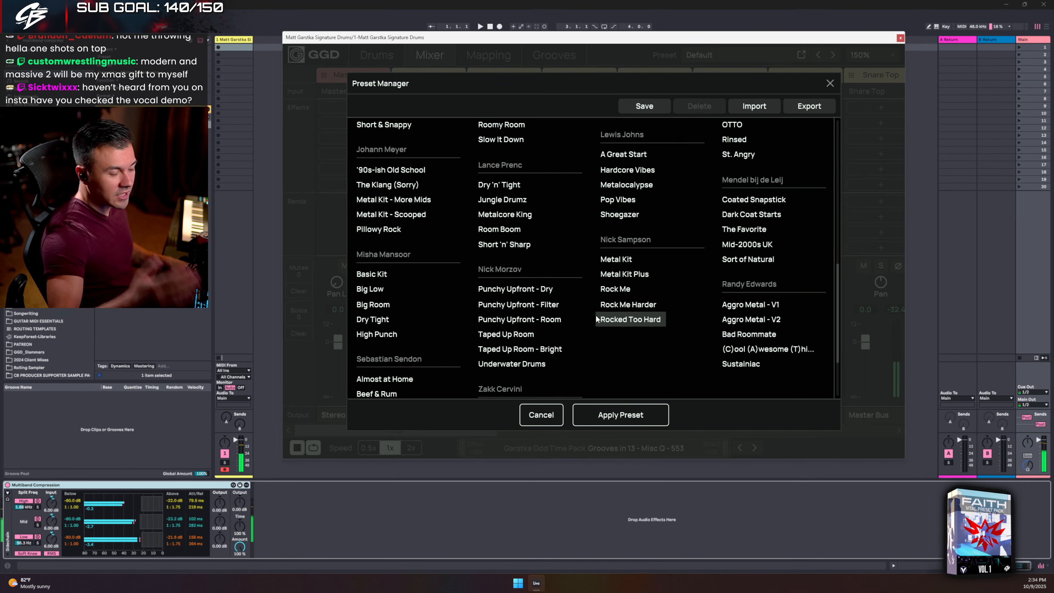
{"action": "scroll", "coordinate": [553, 288], "scroll_direction": "down", "scroll_amount": 3}
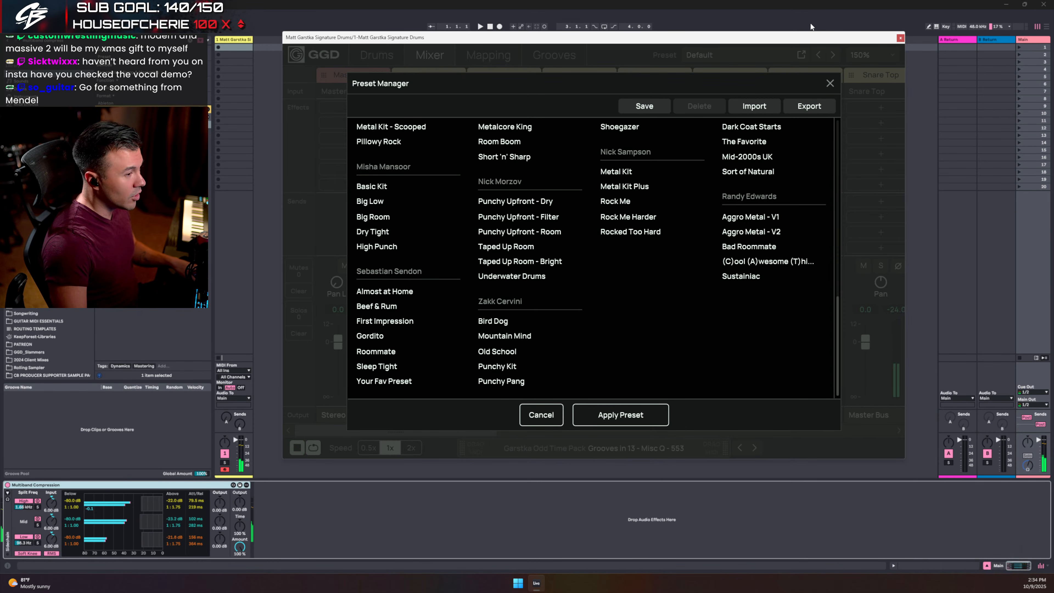
{"action": "left_click", "coordinate": [830, 83]}
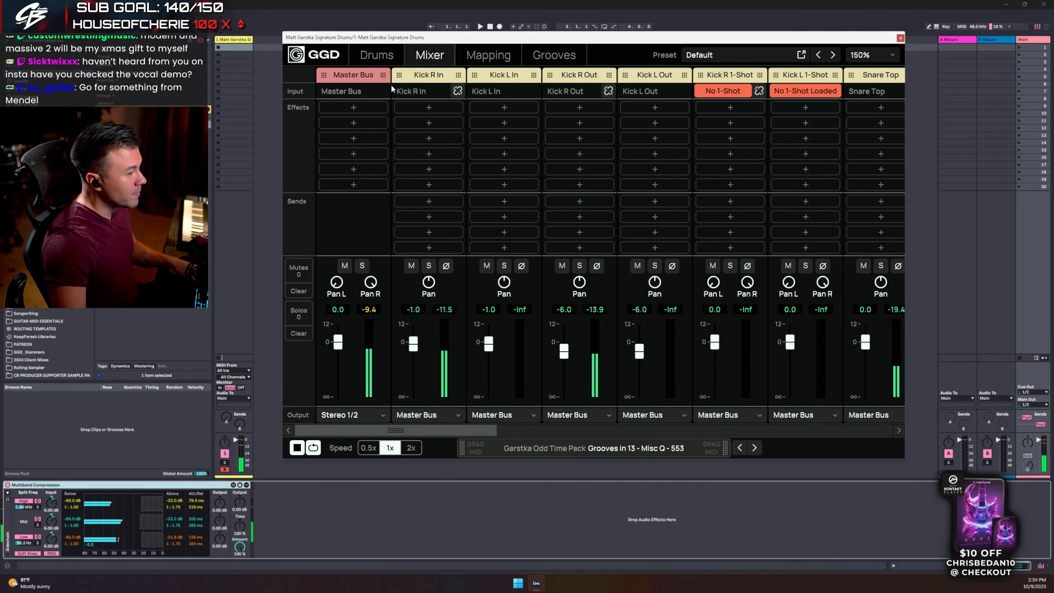
- Preview the Intro A - Monster section from Grooves in 15 and start the session's transport
{"action": "left_click", "coordinate": [377, 55]}
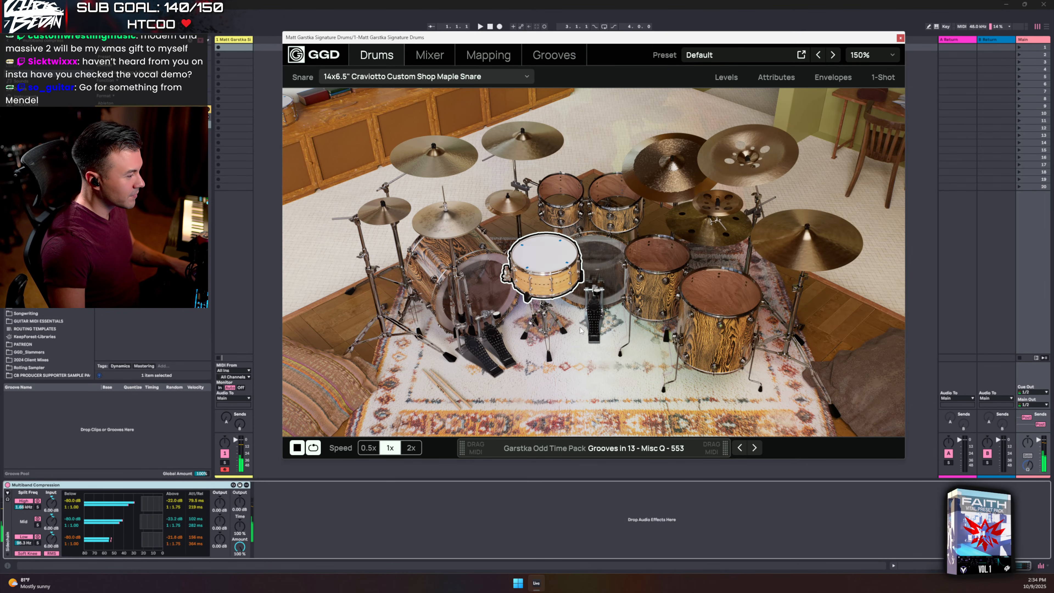
{"action": "left_click", "coordinate": [554, 55]}
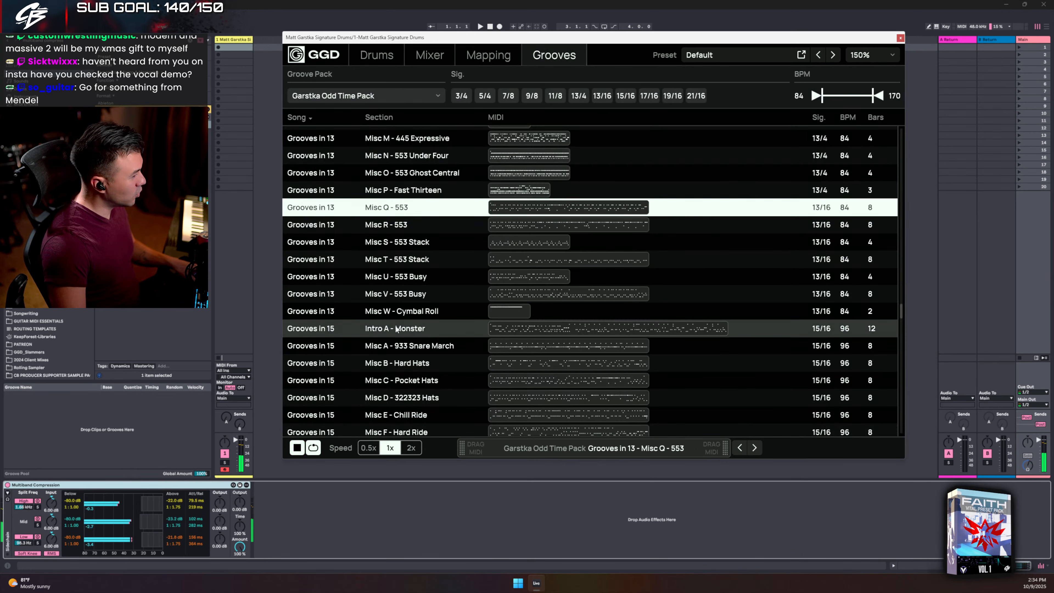
{"action": "left_click", "coordinate": [414, 328]}
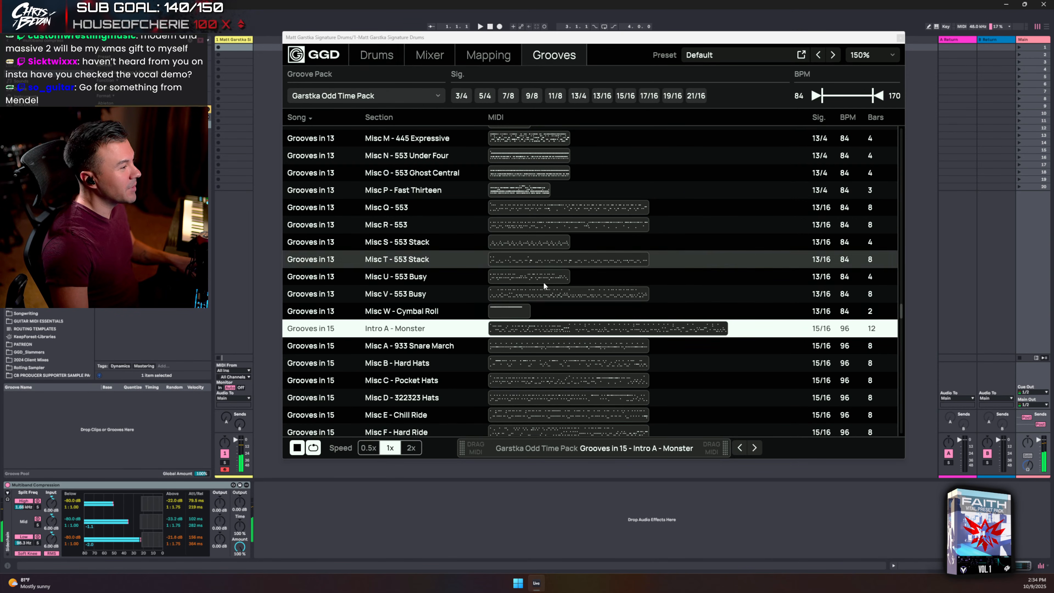
{"action": "key", "text": "space"}
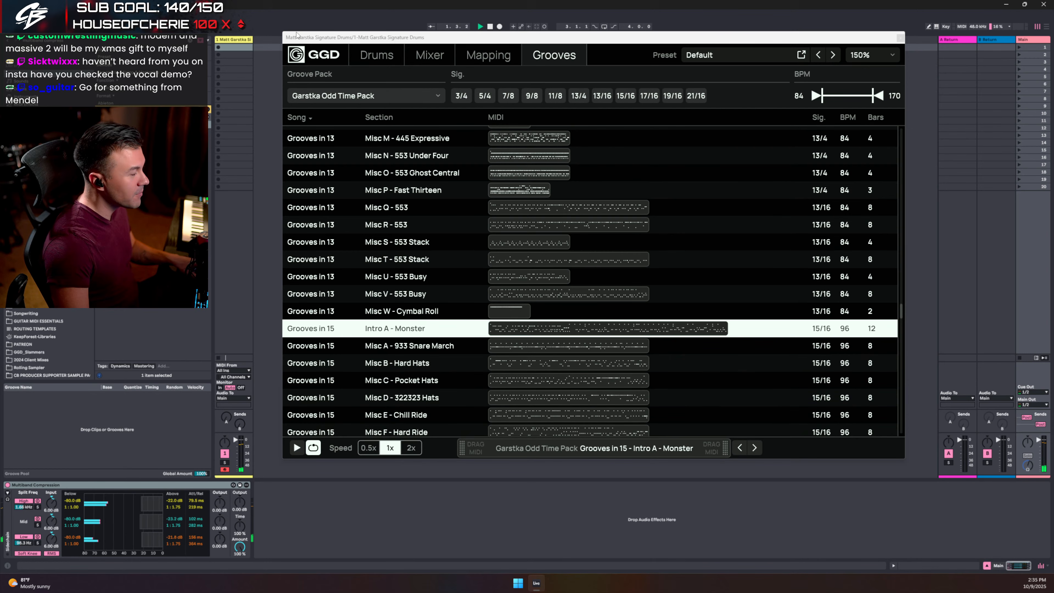
- Place the Intro A - Monster groove's MIDI at bar 1 of the drum track in Arrangement, without importing its tempo and time signature data
{"action": "key", "text": "Tab"}
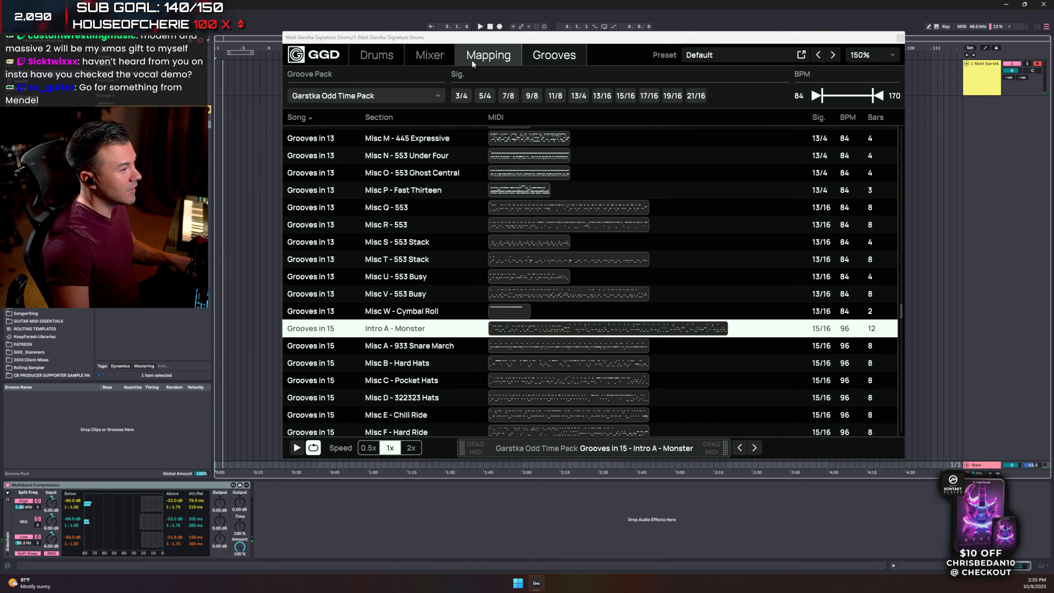
{"action": "left_click_drag", "start_coordinate": [614, 452], "coordinate": [217, 71]}
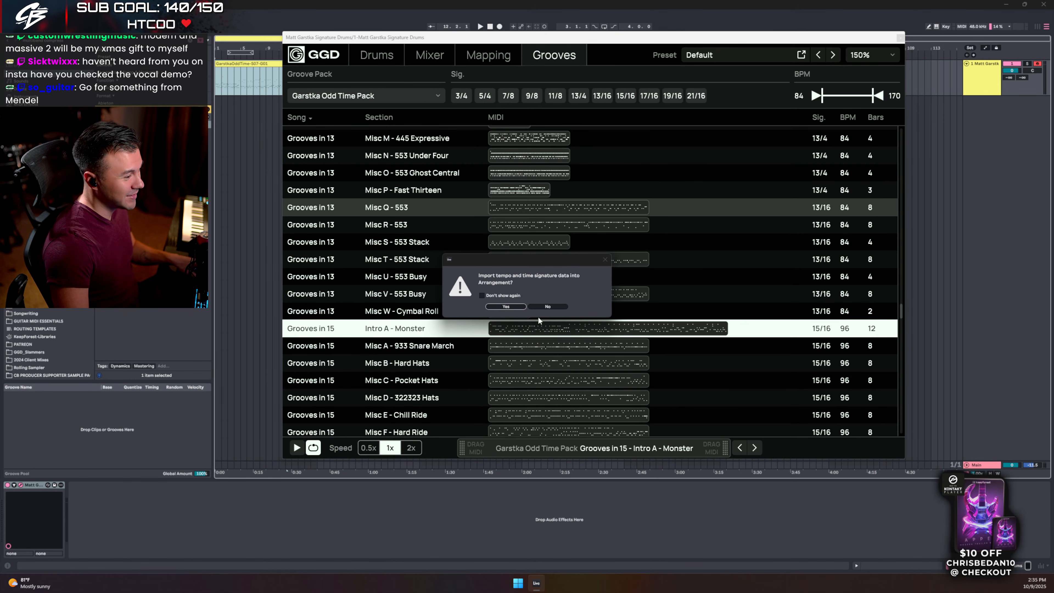
{"action": "left_click", "coordinate": [548, 307]}
{"action": "left_click", "coordinate": [900, 38]}
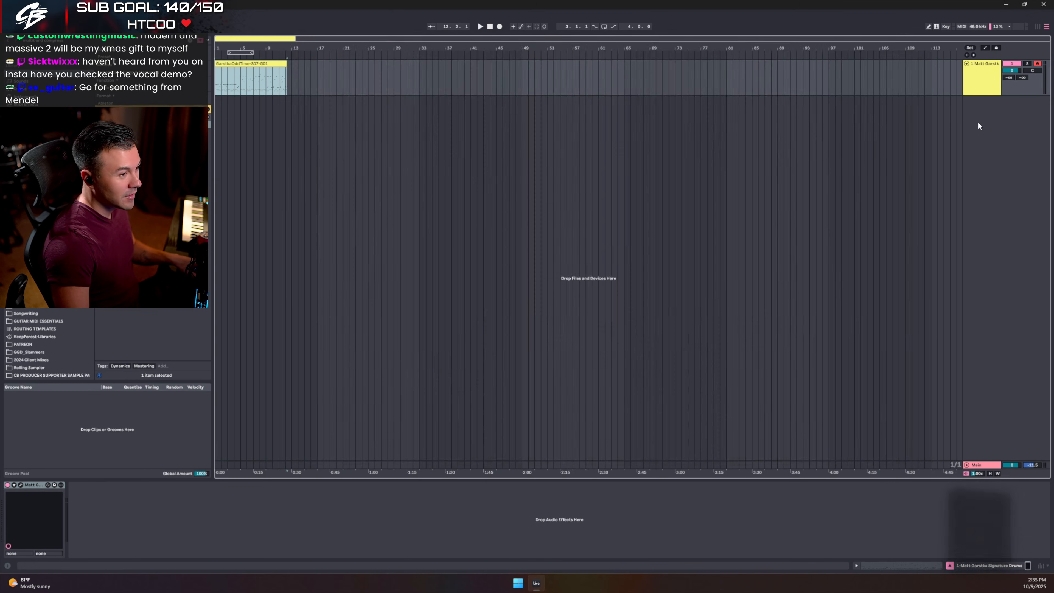
- Search the browser for ggd and load the CB_GGD_MATT_GARSTKA rack in front of the drum plugin on its track
{"action": "left_click", "coordinate": [981, 79]}
{"action": "left_click", "coordinate": [50, 42]}
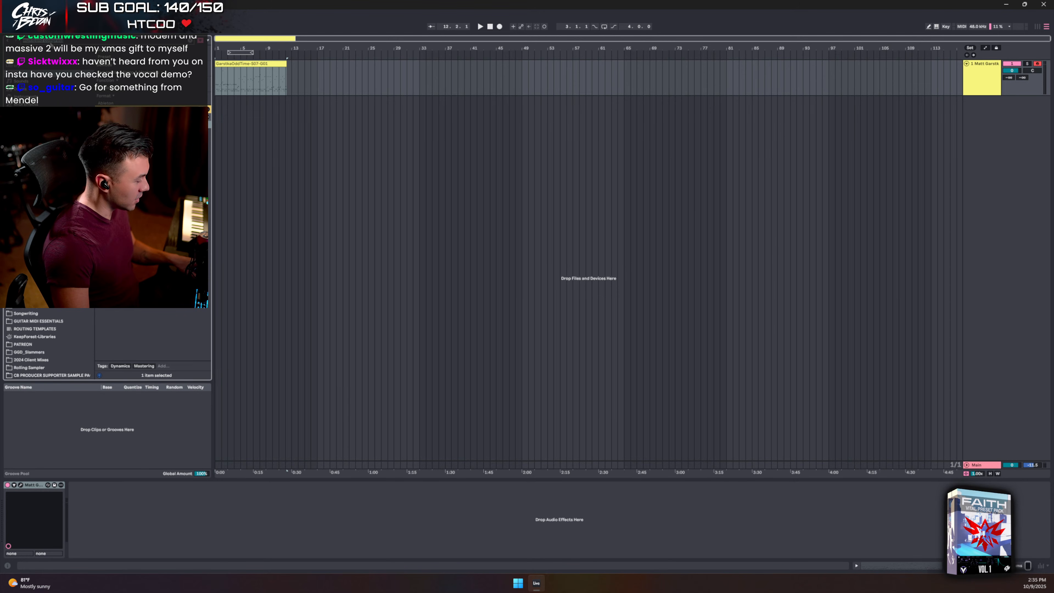
{"action": "type", "text": "ggd"}
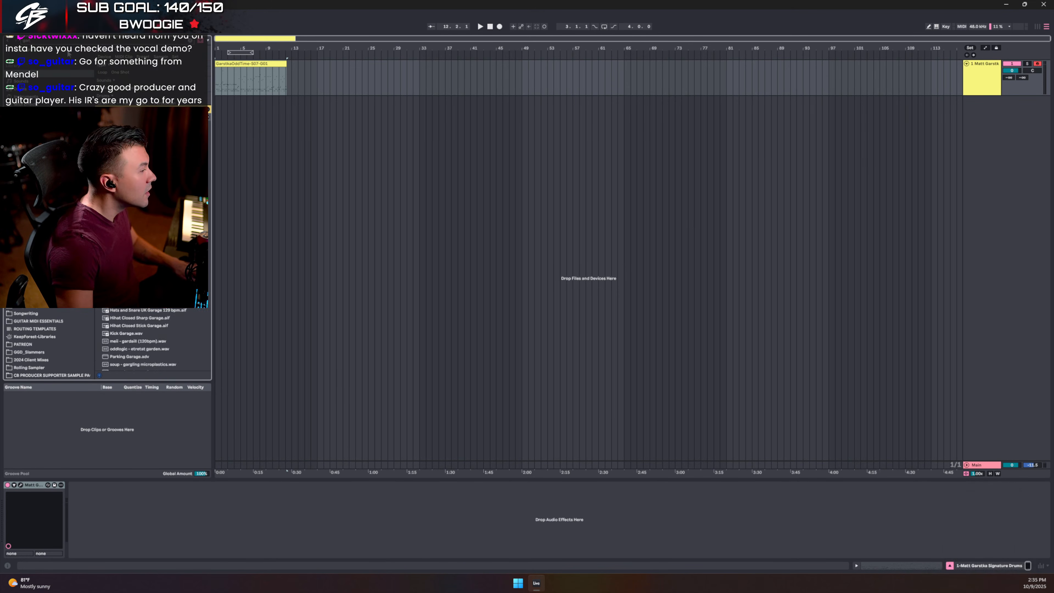
{"action": "left_click", "coordinate": [145, 178]}
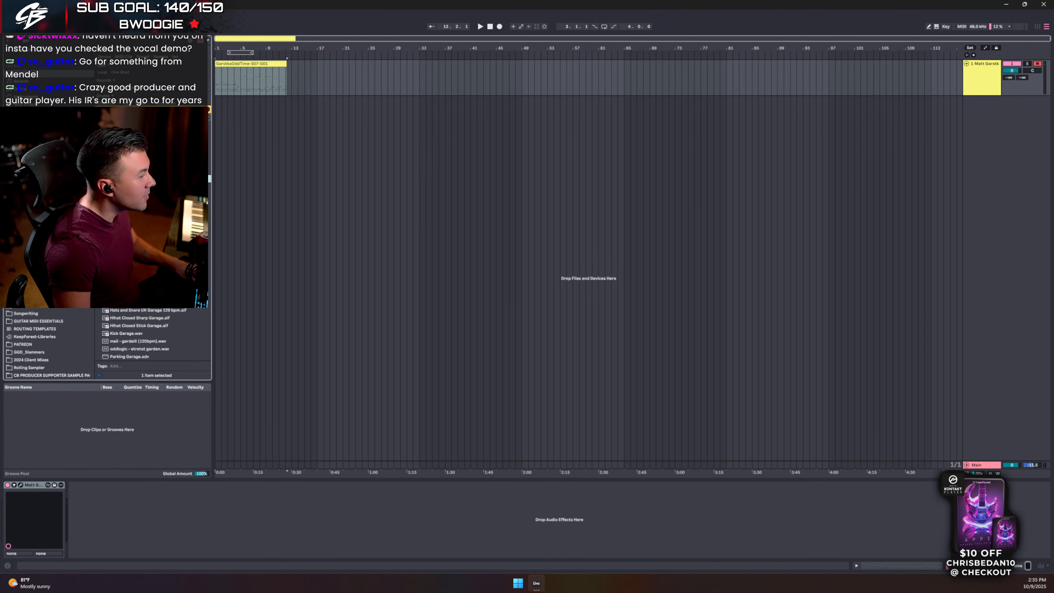
{"action": "left_click_drag", "start_coordinate": [9, 539], "coordinate": [11, 540]}
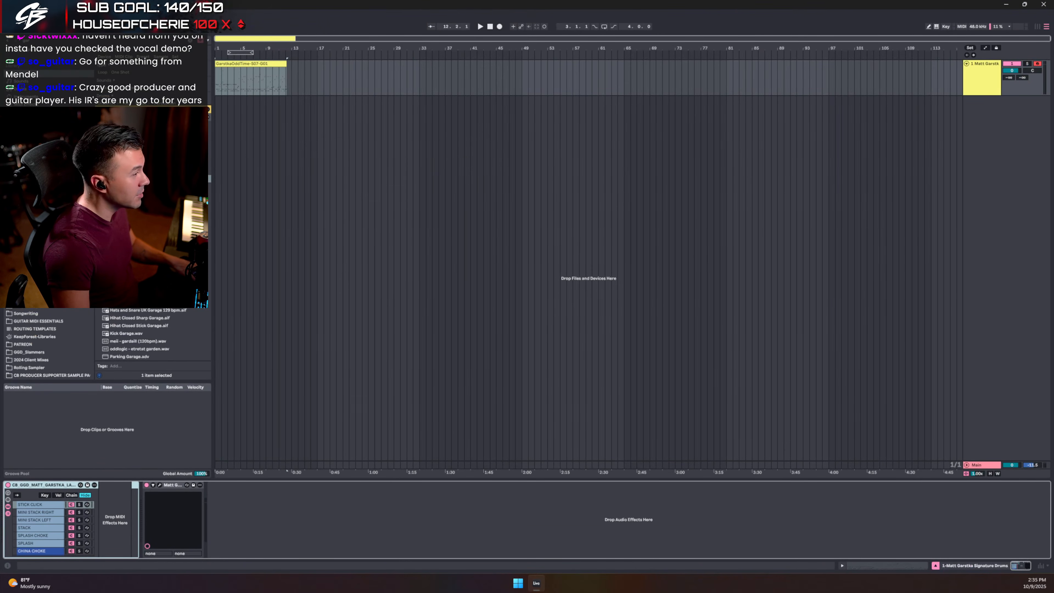
- Use the SPLASH CHOKE and STACK chains' MIDI Note Editor option, and open the groove clip's notes labelled with drum names
{"action": "right_click", "coordinate": [34, 536]}
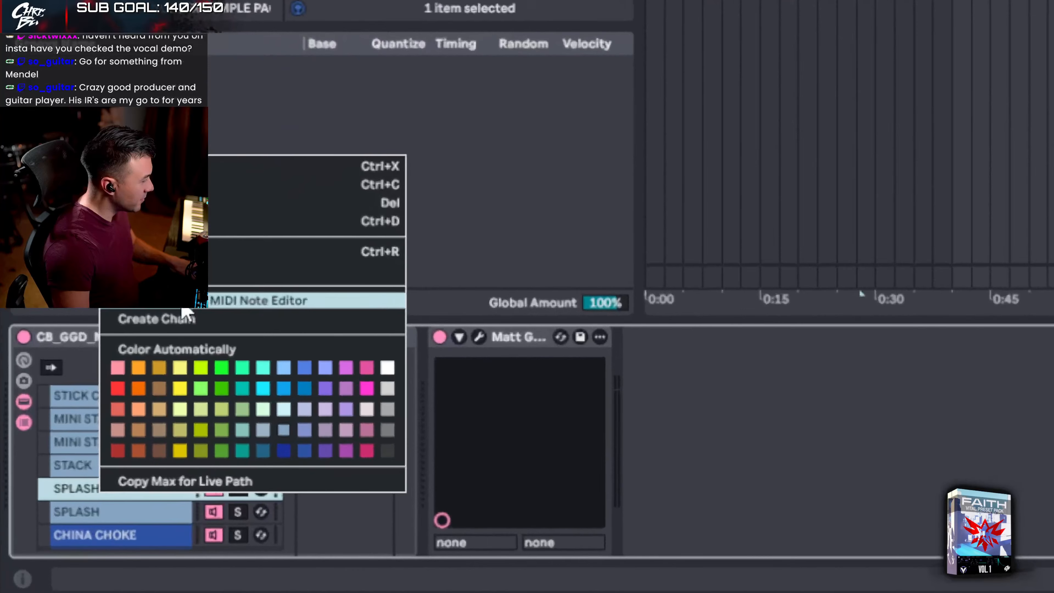
{"action": "left_click", "coordinate": [62, 474]}
{"action": "right_click", "coordinate": [34, 530]}
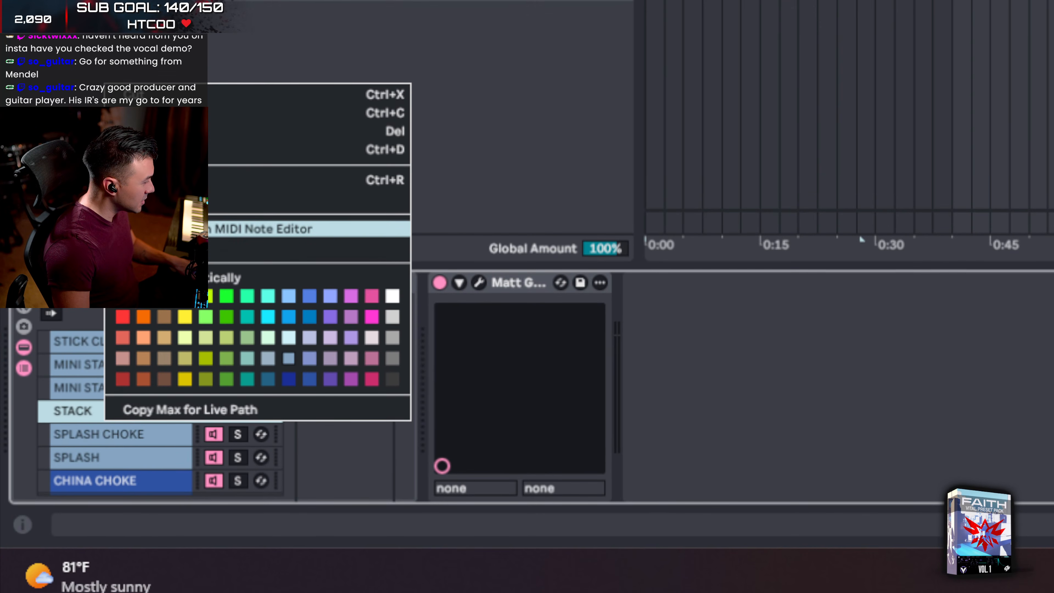
{"action": "left_click", "coordinate": [266, 216]}
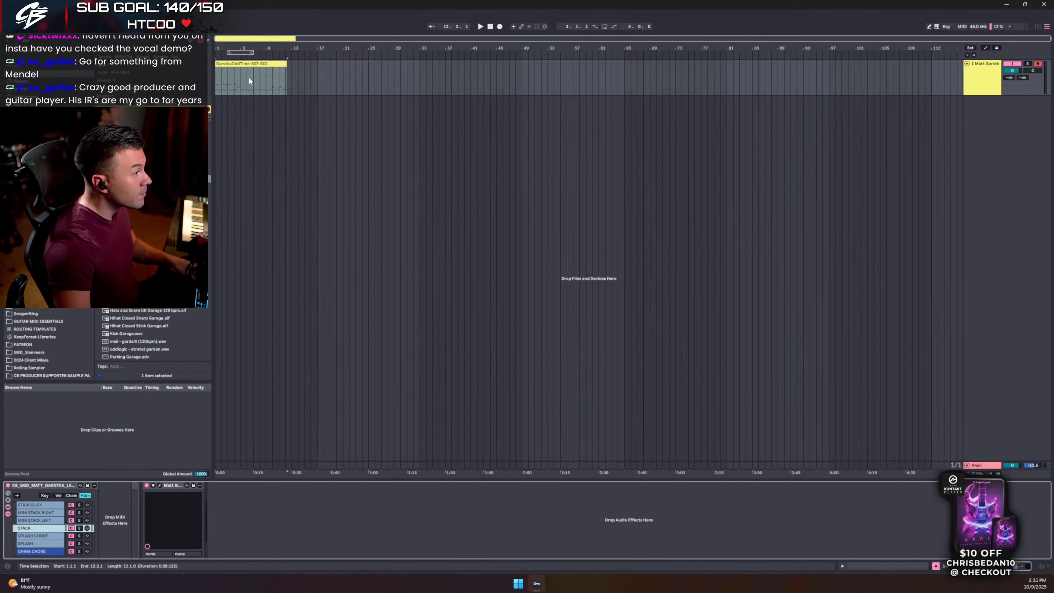
{"action": "double_click", "coordinate": [247, 65]}
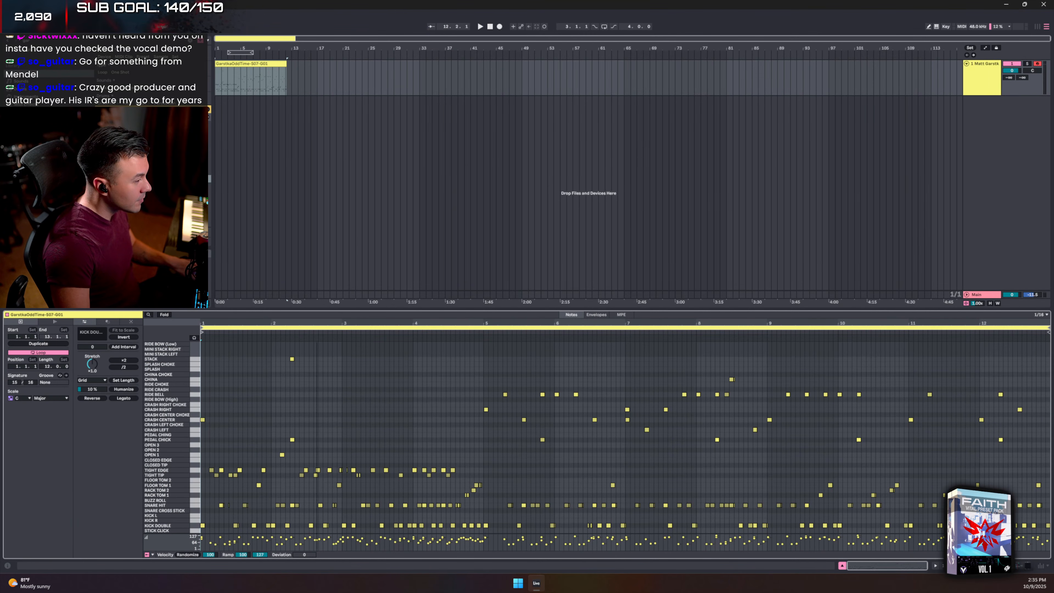
- Set the note editor's fixed grid to 1/32 and set all of the groove's notes to that grid length
{"action": "left_click_drag", "start_coordinate": [317, 322], "coordinate": [322, 322]}
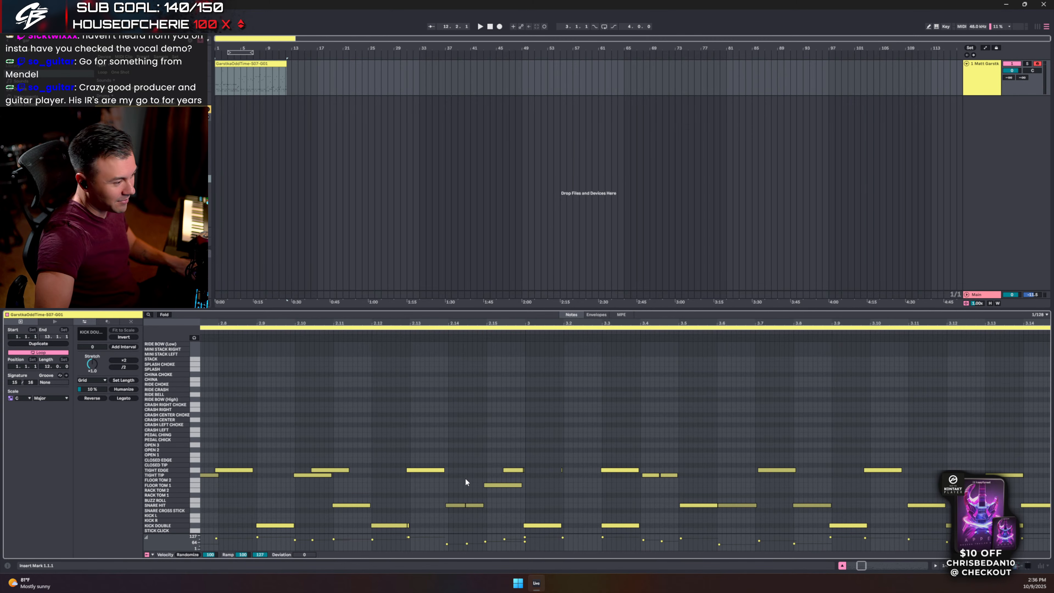
{"action": "right_click", "coordinate": [373, 425]}
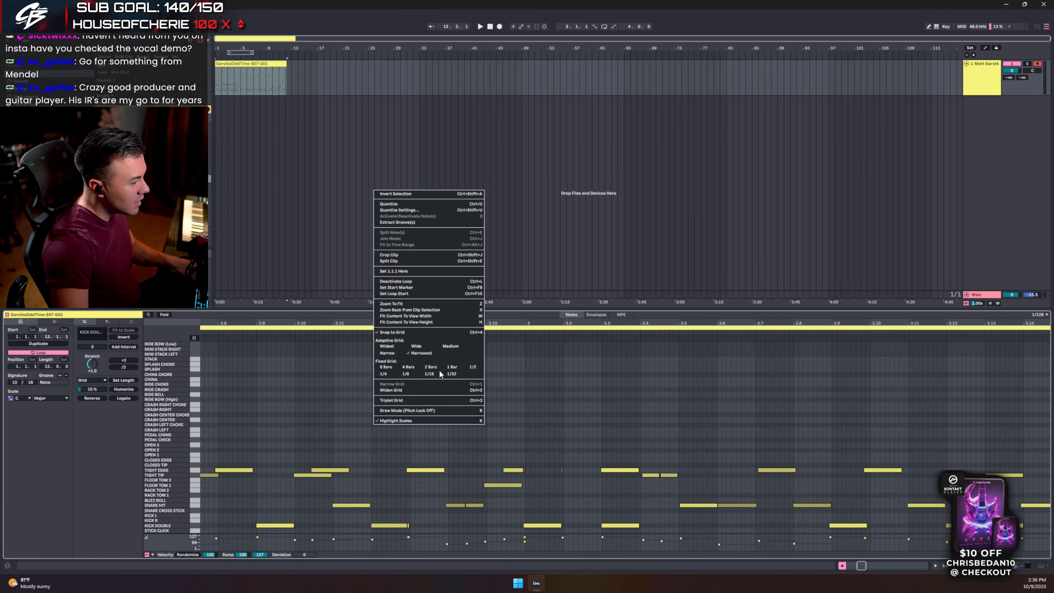
{"action": "left_click", "coordinate": [432, 375]}
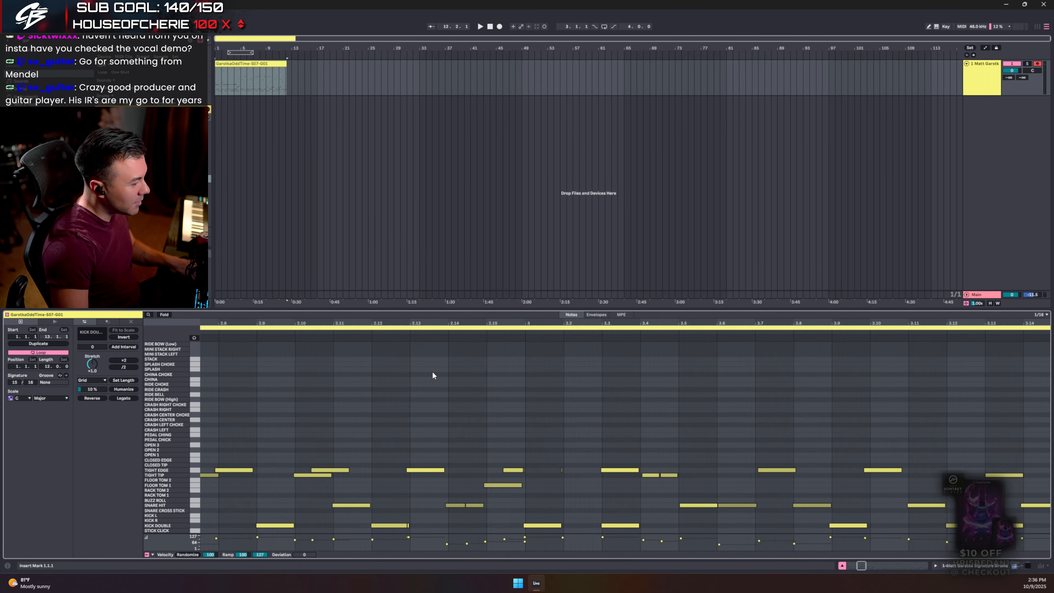
{"action": "right_click", "coordinate": [422, 398]}
{"action": "left_click", "coordinate": [500, 348]}
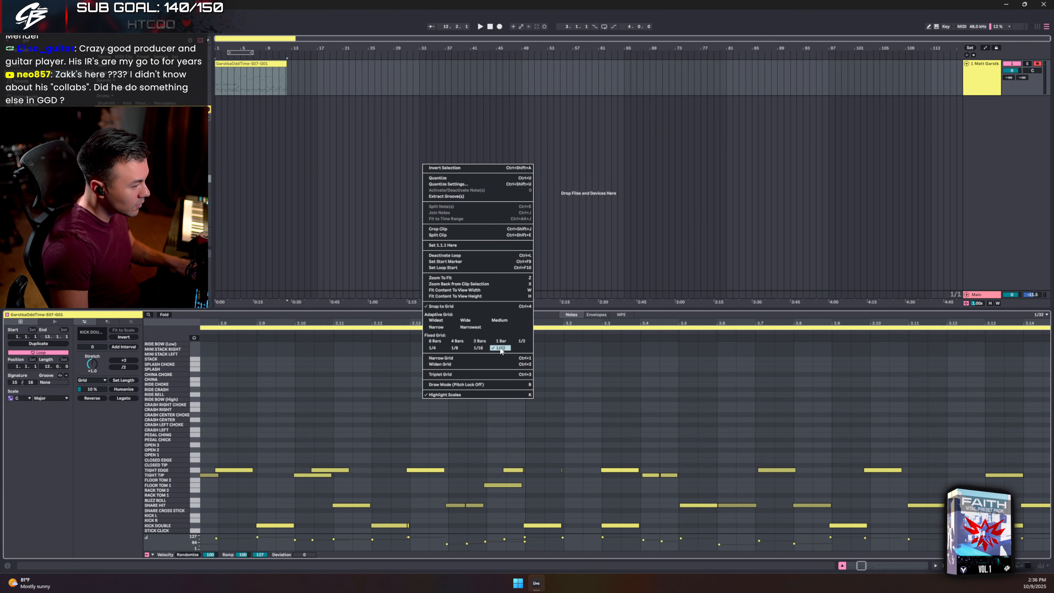
{"action": "left_click", "coordinate": [338, 388]}
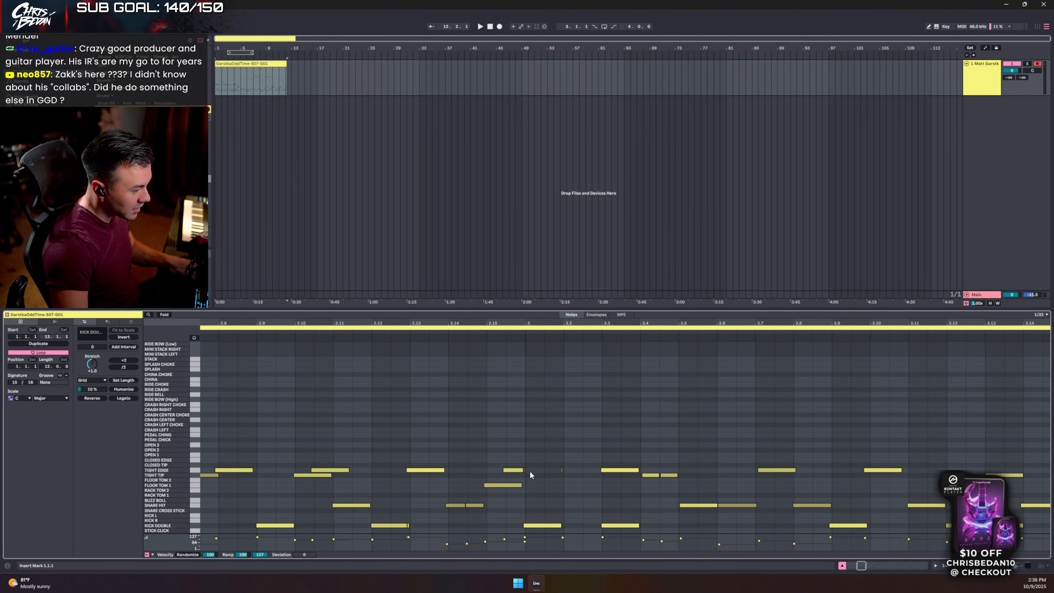
{"action": "left_click", "coordinate": [117, 380]}
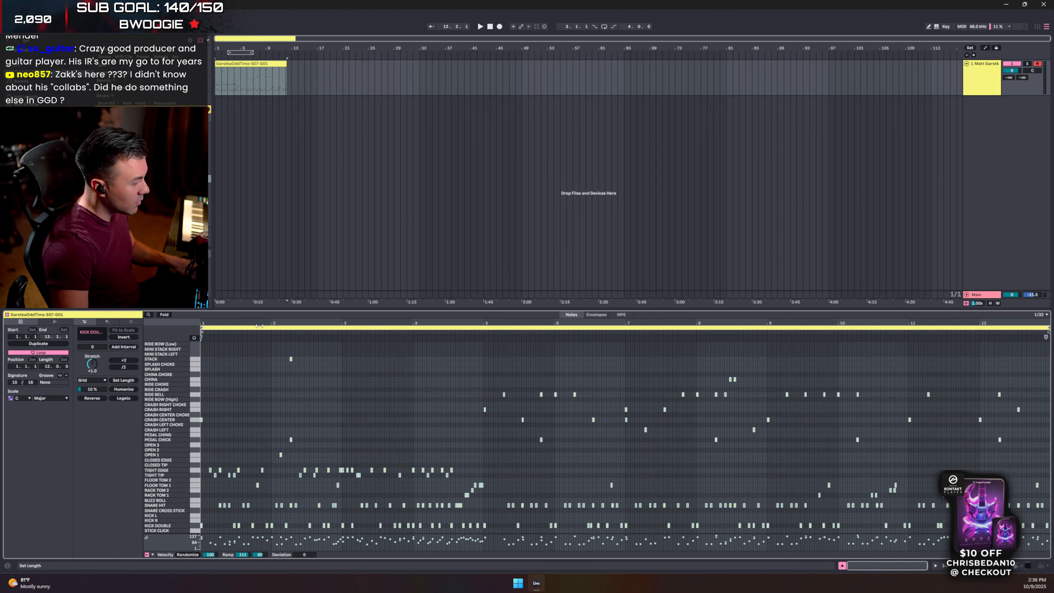
{"action": "left_click", "coordinate": [259, 347]}
{"action": "left_click_drag", "start_coordinate": [259, 324], "coordinate": [266, 369]}
- Play the groove from the start while reviewing its notes, and turn on Follow for the arrangement view
{"action": "scroll", "coordinate": [309, 480], "scroll_direction": "left", "scroll_amount": 10}
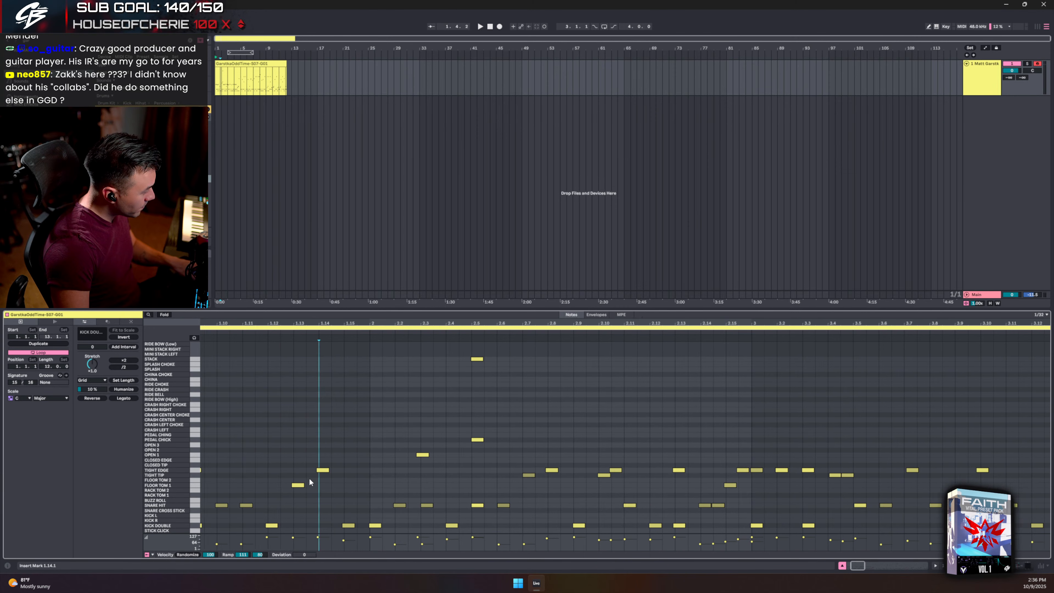
{"action": "scroll", "coordinate": [309, 476], "scroll_direction": "left", "scroll_amount": 4}
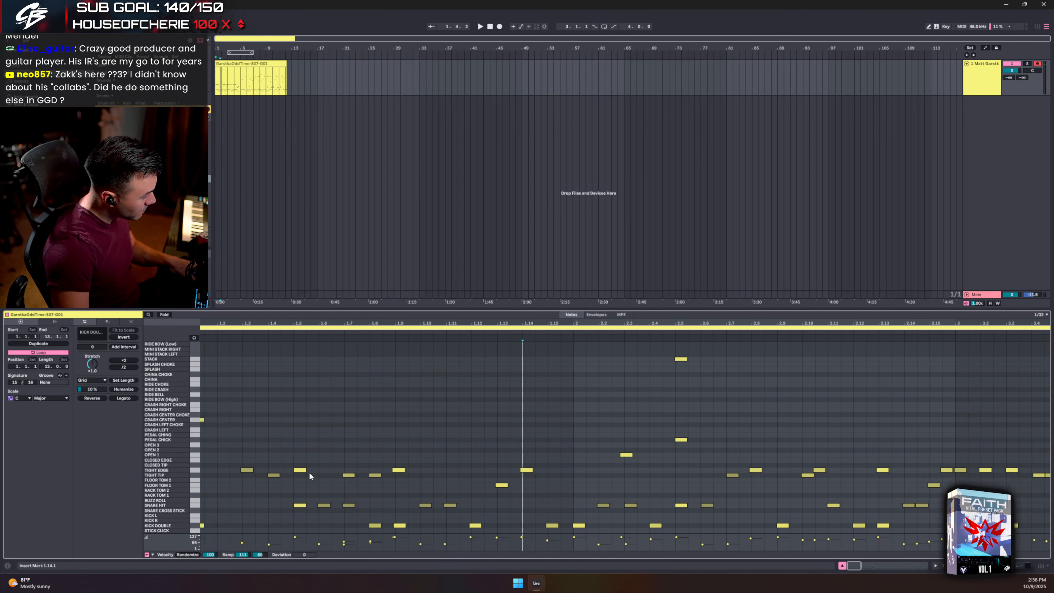
{"action": "scroll", "coordinate": [314, 476], "scroll_direction": "right", "scroll_amount": 20}
{"action": "scroll", "coordinate": [314, 476], "scroll_direction": "right", "scroll_amount": 2}
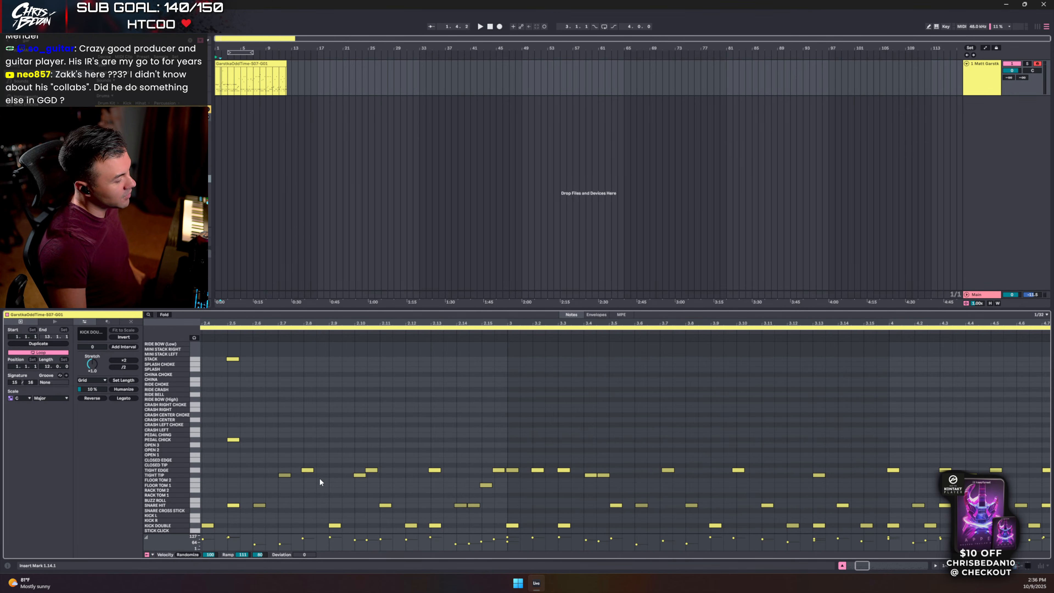
{"action": "mouse_move", "coordinate": [356, 321]}
{"action": "left_mouse_down"}
{"action": "mouse_move", "coordinate": [369, 315]}
{"action": "mouse_move", "coordinate": [353, 318]}
{"action": "left_mouse_up"}
{"action": "scroll", "coordinate": [422, 440], "scroll_direction": "left", "scroll_amount": 6}
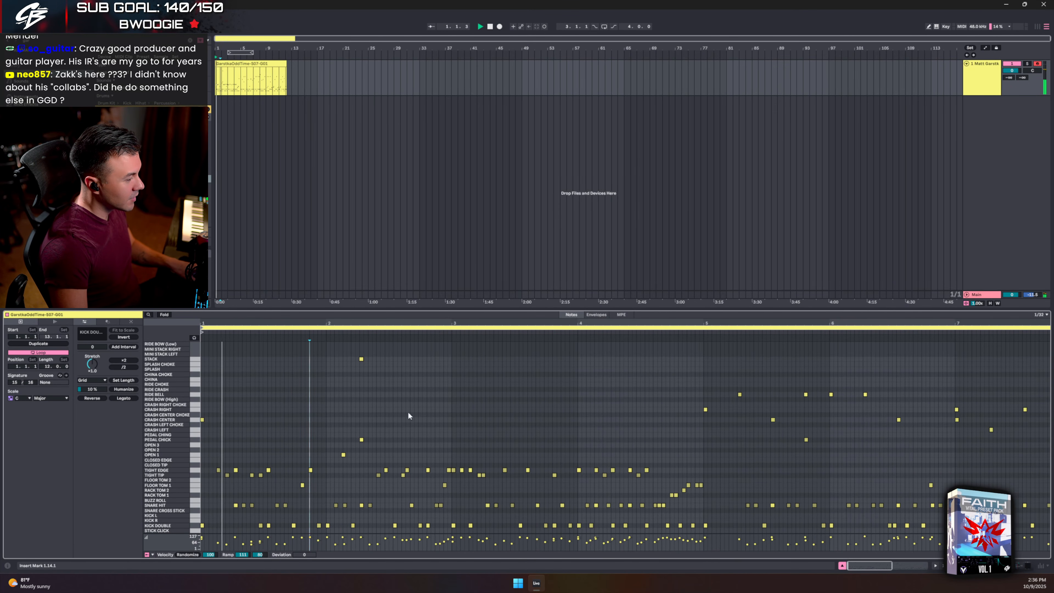
{"action": "left_click_drag", "start_coordinate": [271, 321], "coordinate": [269, 324]}
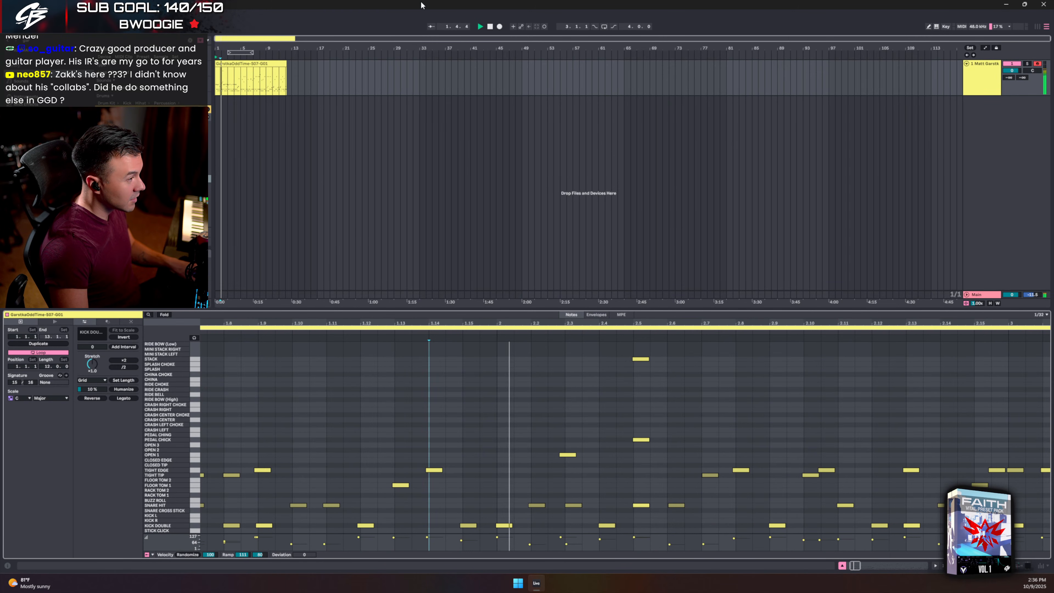
{"action": "left_click", "coordinate": [432, 26]}
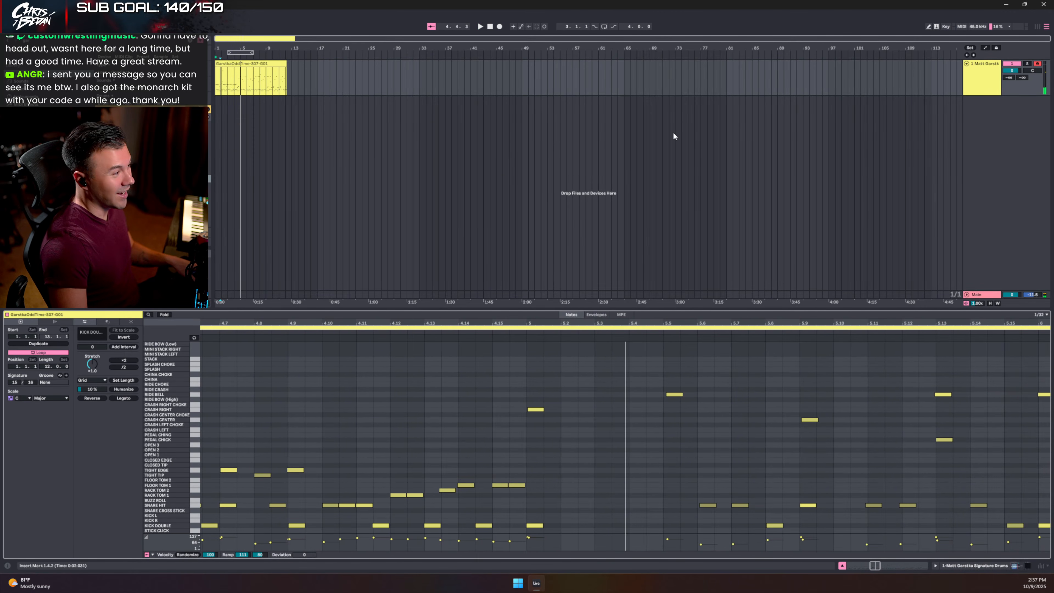
- Reopen the drum plugin's kit view and audition its stacks, including the Fat Stack and the left mini stack
{"action": "left_click", "coordinate": [970, 82]}
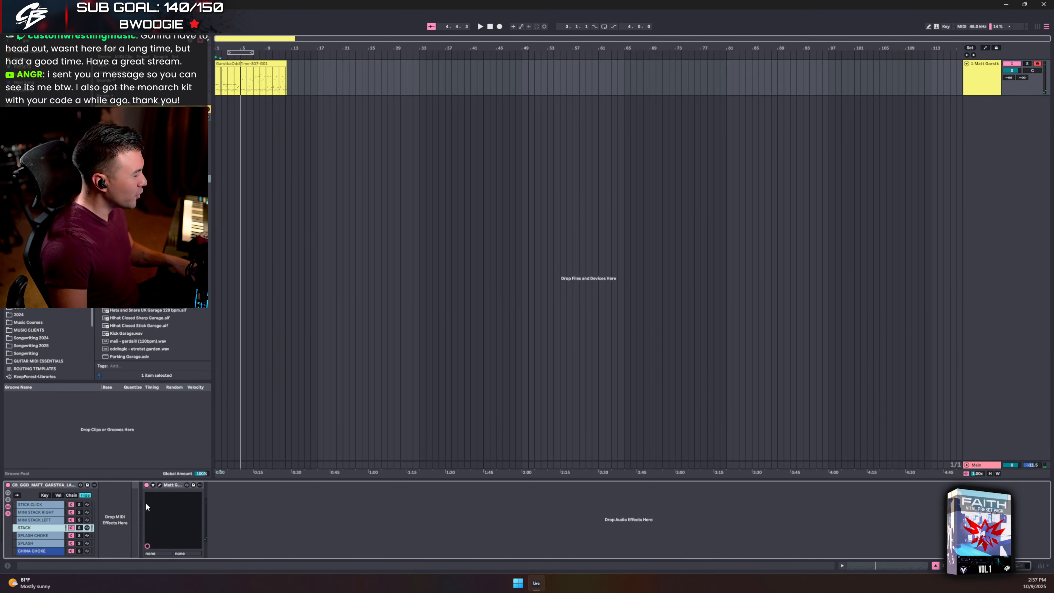
{"action": "left_click", "coordinate": [160, 486]}
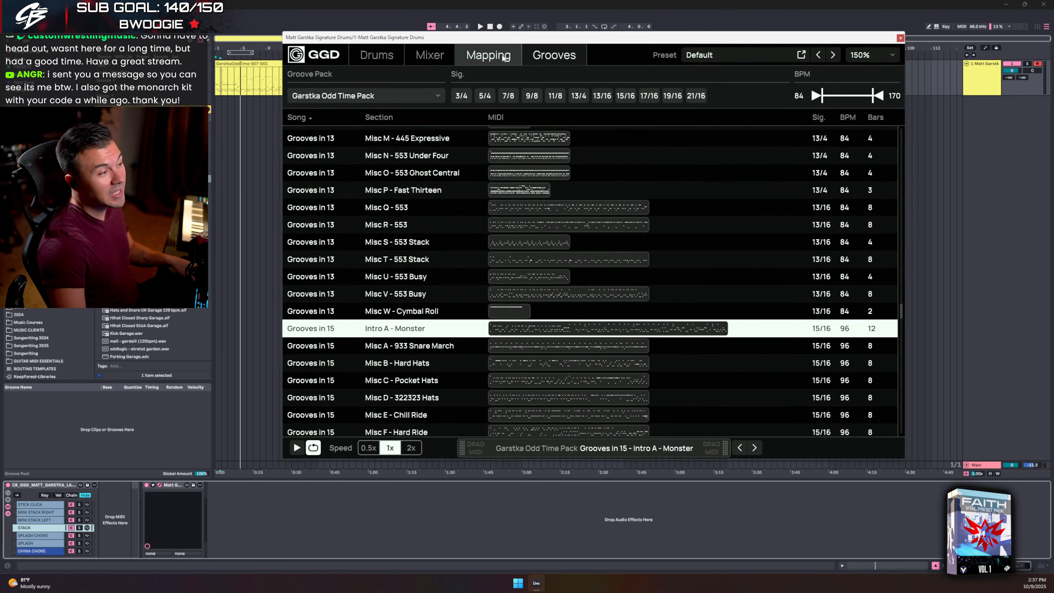
{"action": "left_click", "coordinate": [382, 58]}
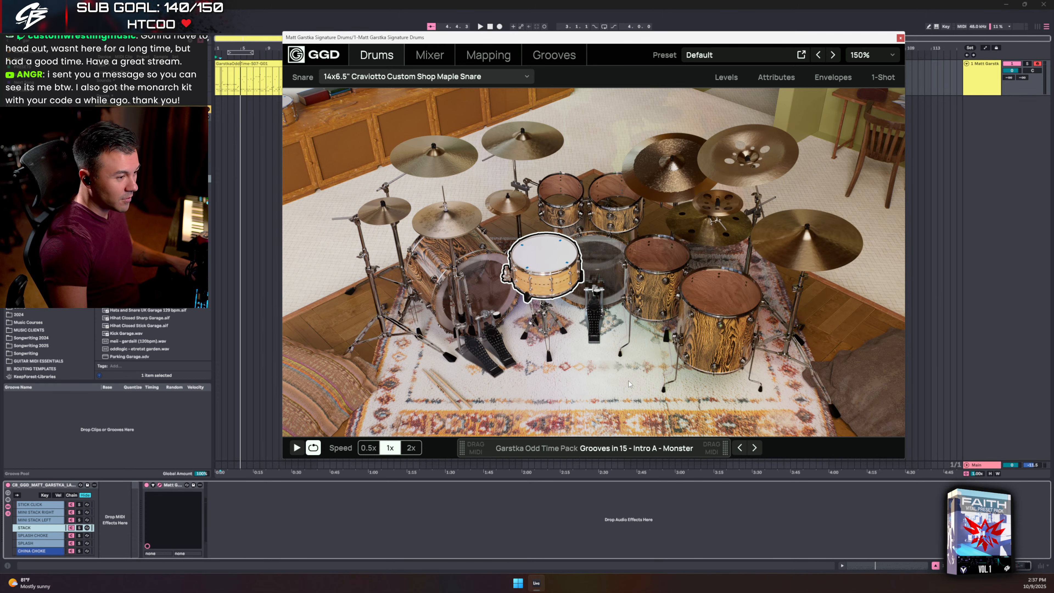
{"action": "left_click", "coordinate": [721, 203]}
{"action": "left_click", "coordinate": [709, 232]}
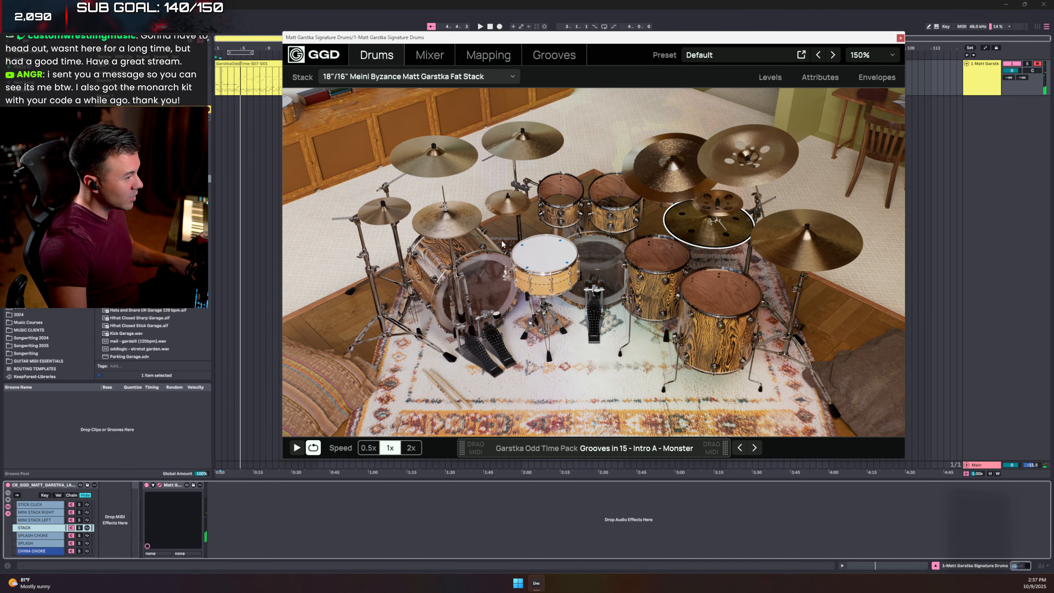
{"action": "left_click", "coordinate": [512, 204]}
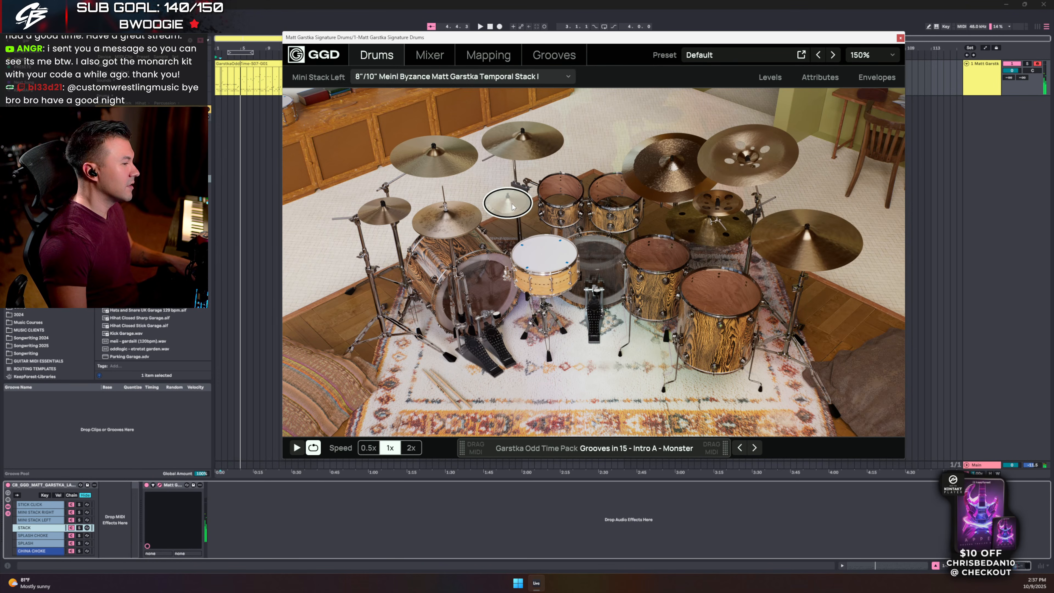
{"action": "left_click", "coordinate": [723, 211]}
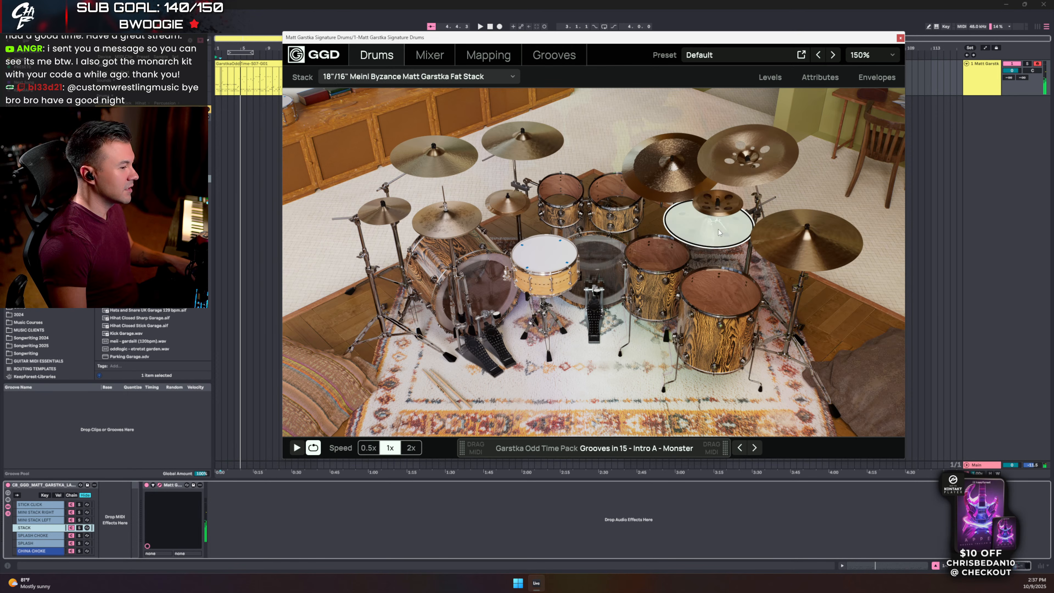
- Audition the kit's other cymbals, including the 14" Equilibrium Hats, the 20" Equilibrium China and the 18" right crash
{"action": "left_click", "coordinate": [395, 210]}
{"action": "left_click", "coordinate": [444, 219]}
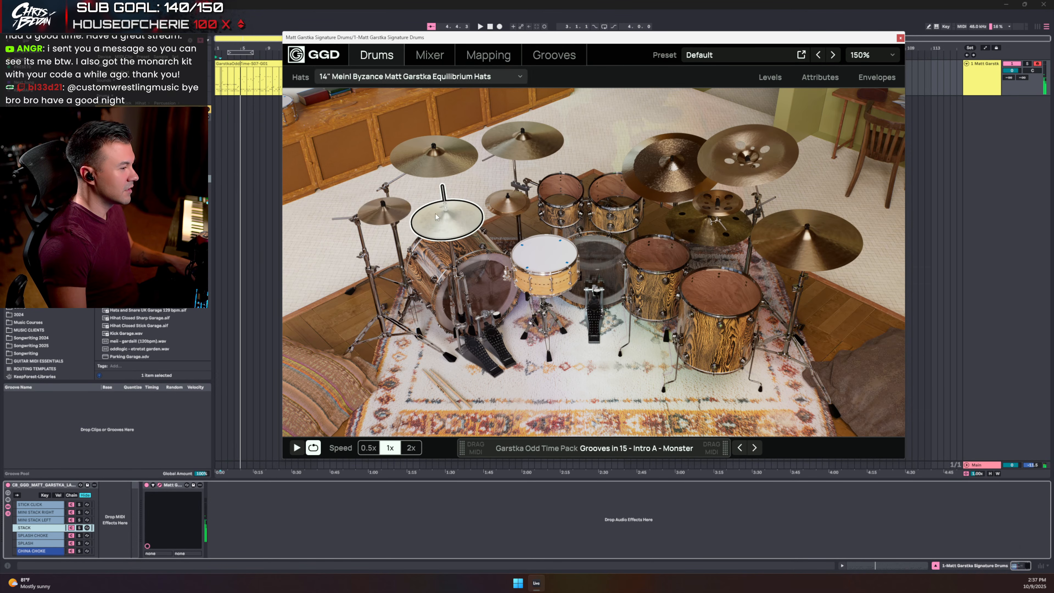
{"action": "left_click", "coordinate": [434, 155]}
{"action": "left_click", "coordinate": [520, 142]}
{"action": "left_click", "coordinate": [687, 169]}
{"action": "left_click", "coordinate": [743, 155]}
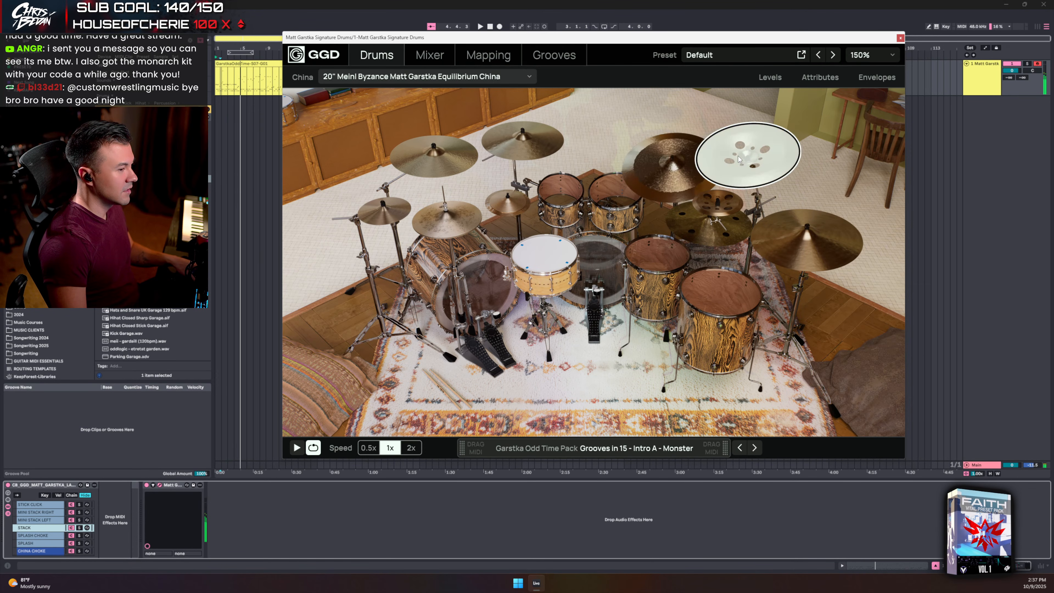
{"action": "left_click", "coordinate": [803, 239]}
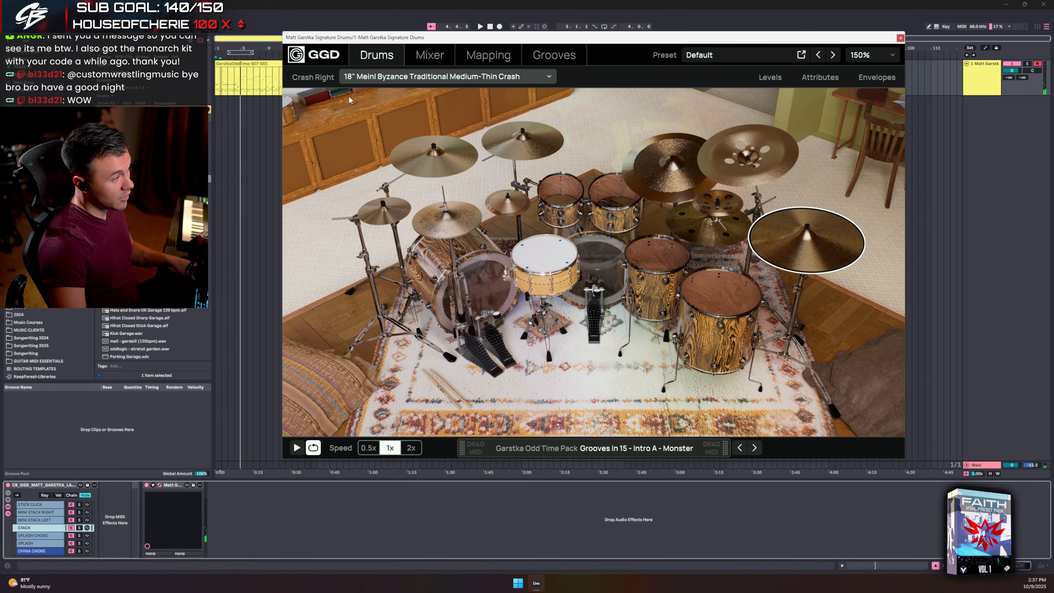
- Start looped playback over the groove clip's full length and show the drum plugin's mixer channels
{"action": "left_click", "coordinate": [234, 63]}
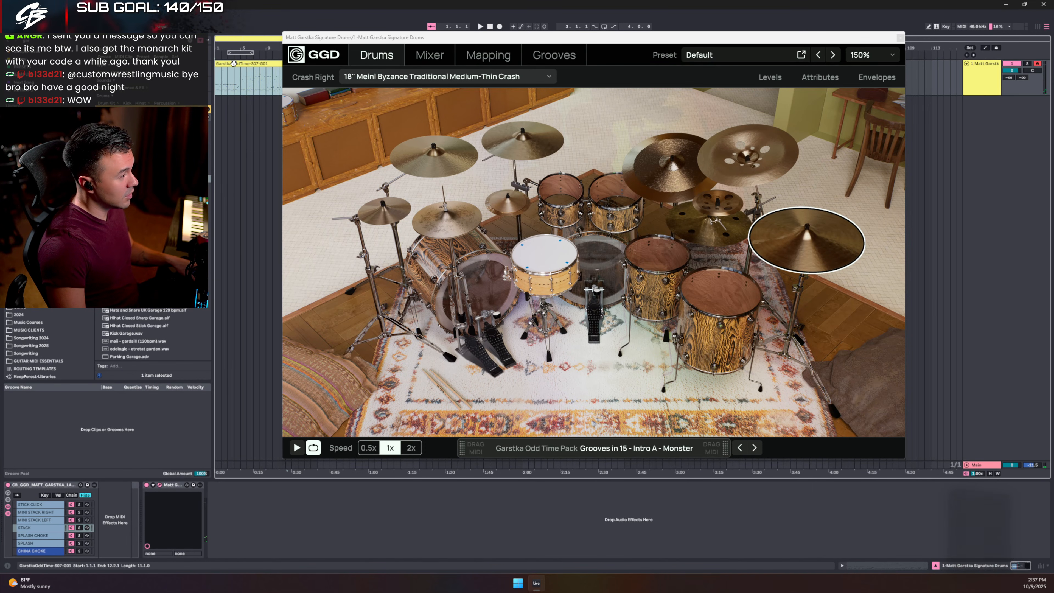
{"action": "key", "text": "ctrl+l"}
{"action": "key", "text": "space"}
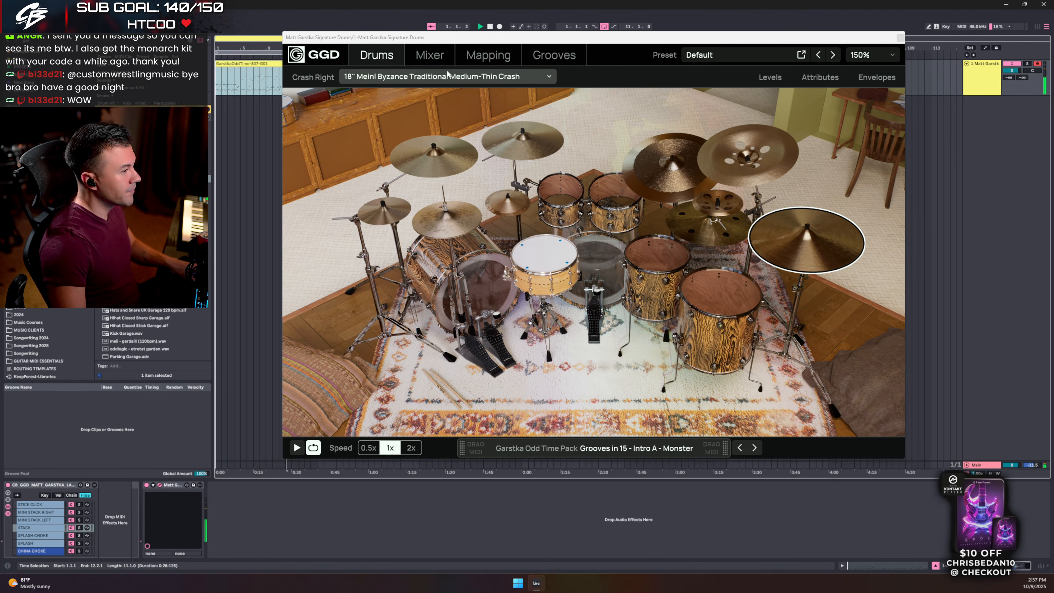
{"action": "left_click", "coordinate": [429, 55]}
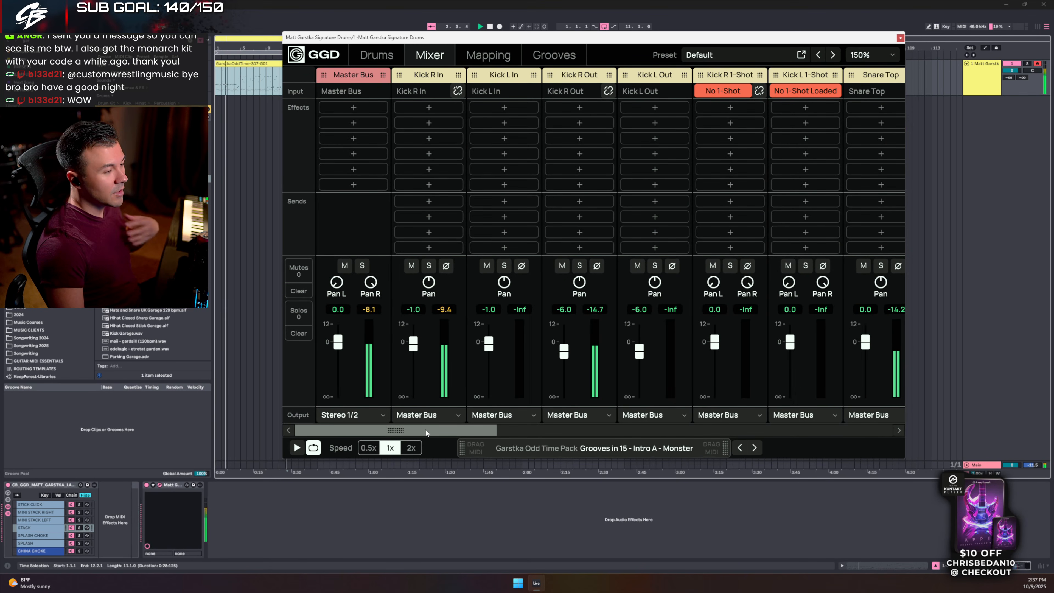
- Audition the Room Far, Room Close and Overheads channels in solo, leaving none of them soloed
{"action": "left_click_drag", "start_coordinate": [426, 430], "coordinate": [848, 417]}
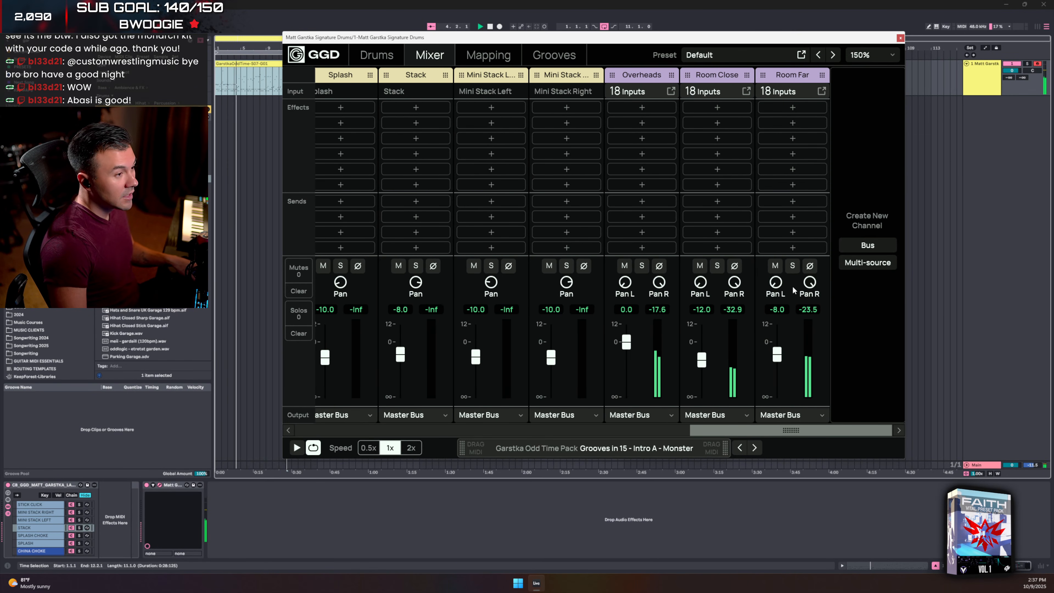
{"action": "left_click", "coordinate": [792, 266]}
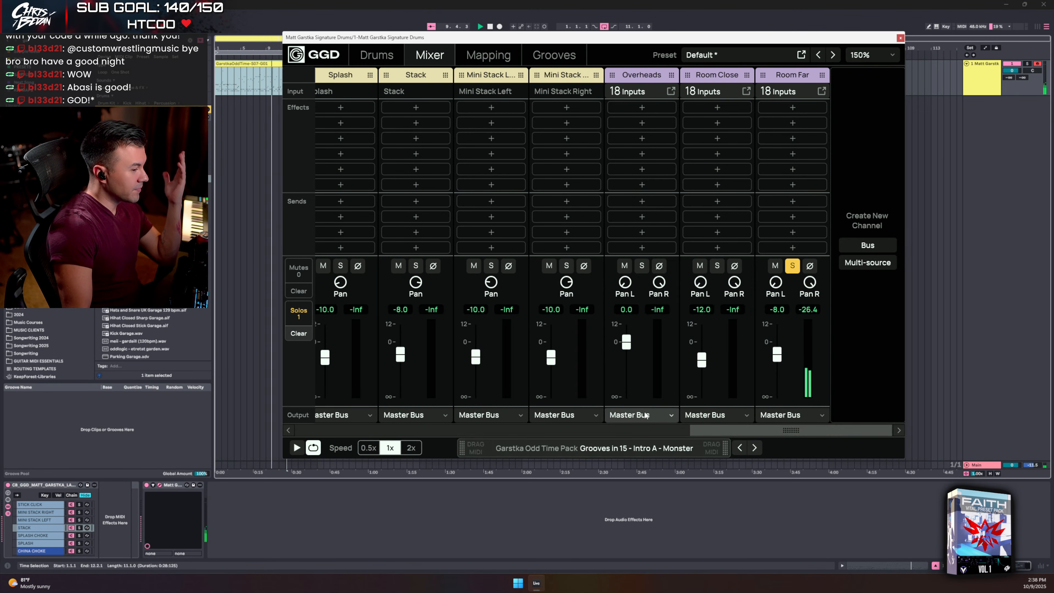
{"action": "left_click", "coordinate": [716, 267]}
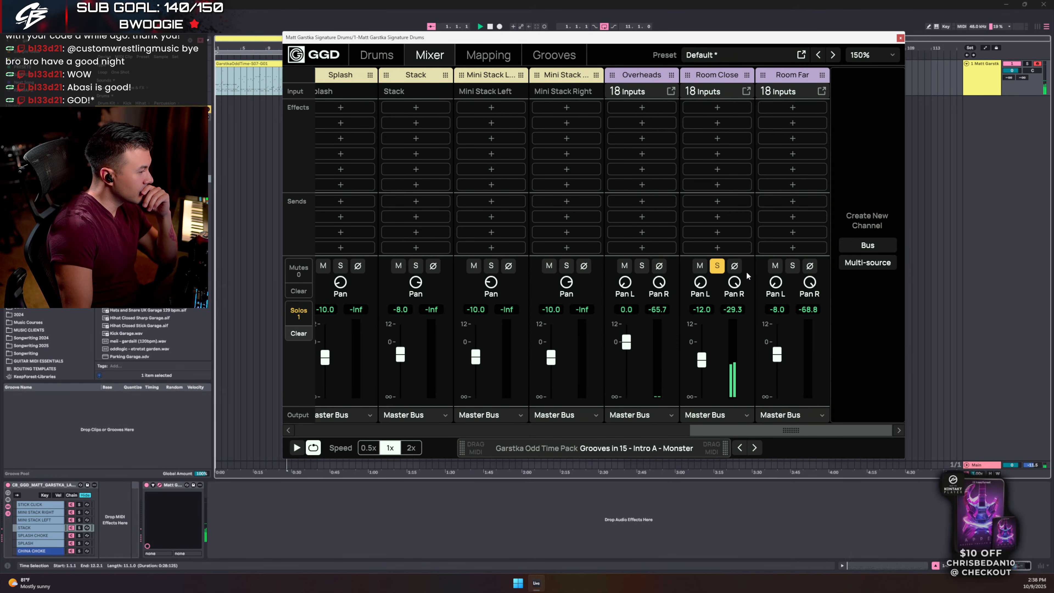
{"action": "left_click", "coordinate": [717, 267]}
{"action": "left_click", "coordinate": [793, 267]}
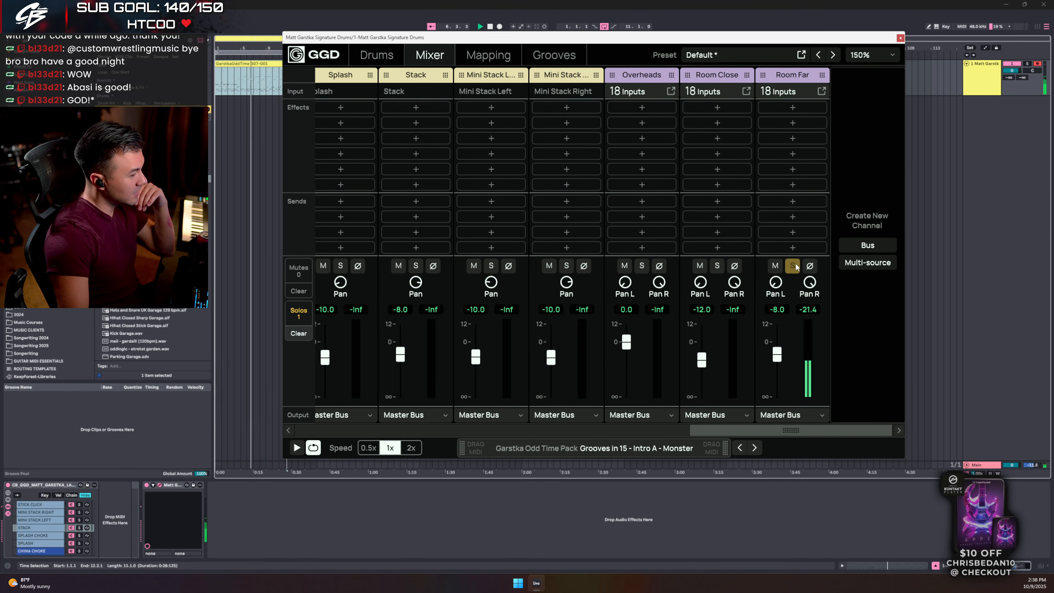
{"action": "left_click", "coordinate": [794, 267]}
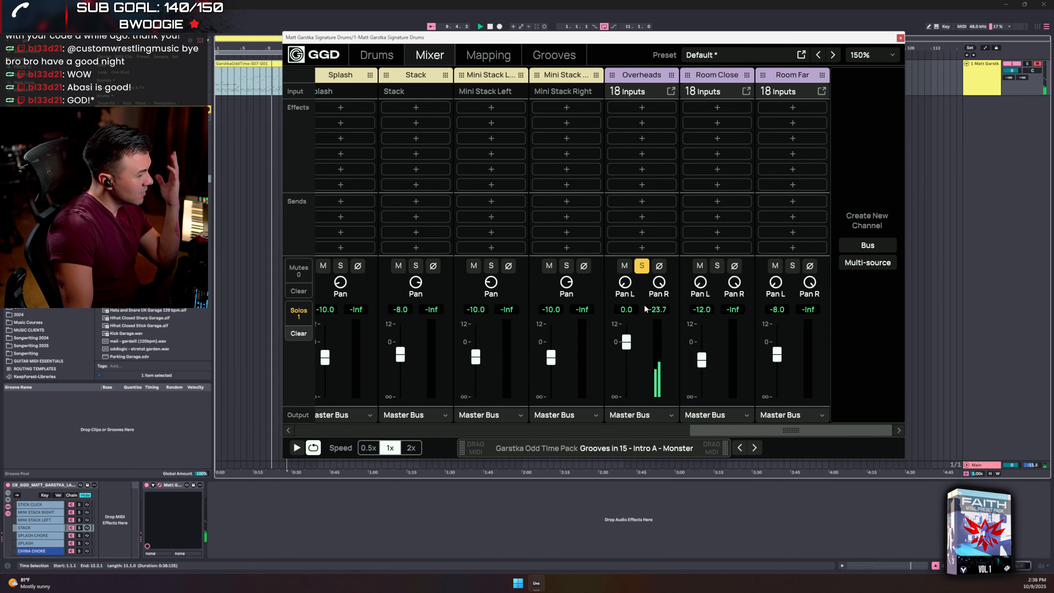
{"action": "left_click", "coordinate": [646, 265]}
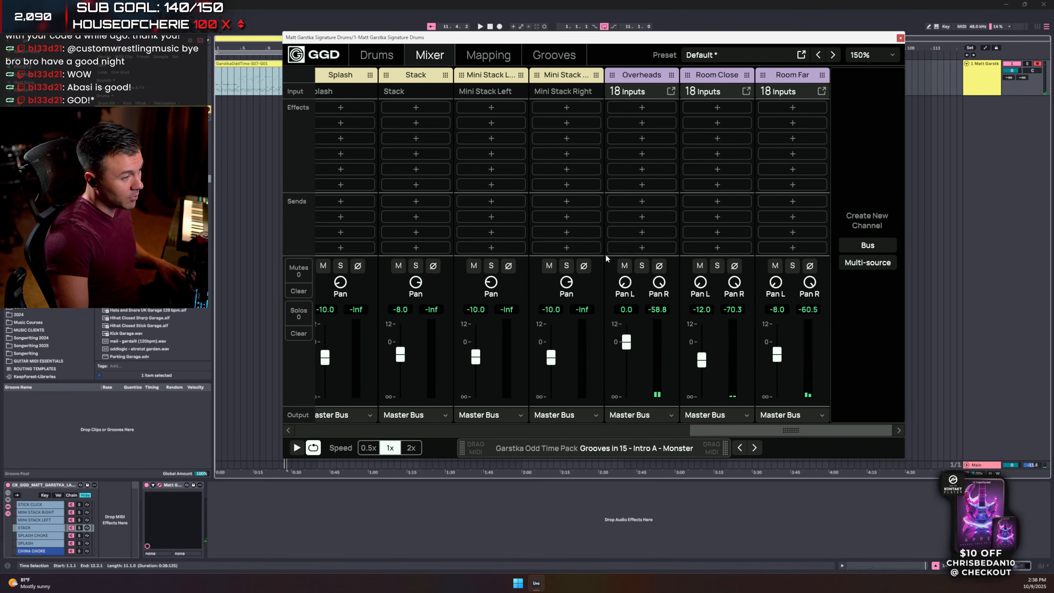
- Mute the Room Close and Room Far channels and toggle the Overheads mute to compare the kit without them
{"action": "left_click", "coordinate": [774, 267]}
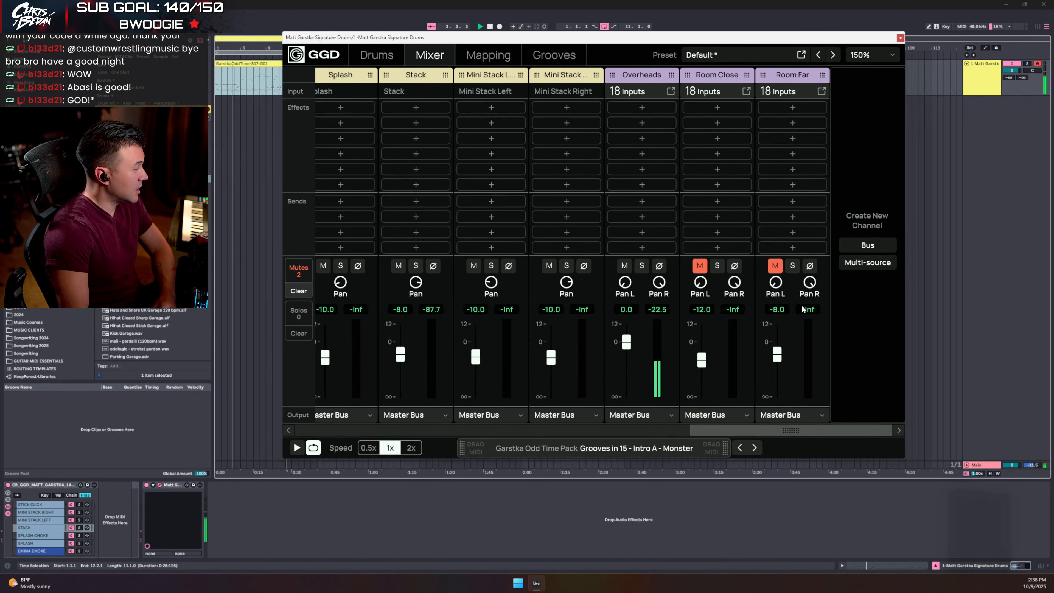
{"action": "left_click", "coordinate": [625, 266]}
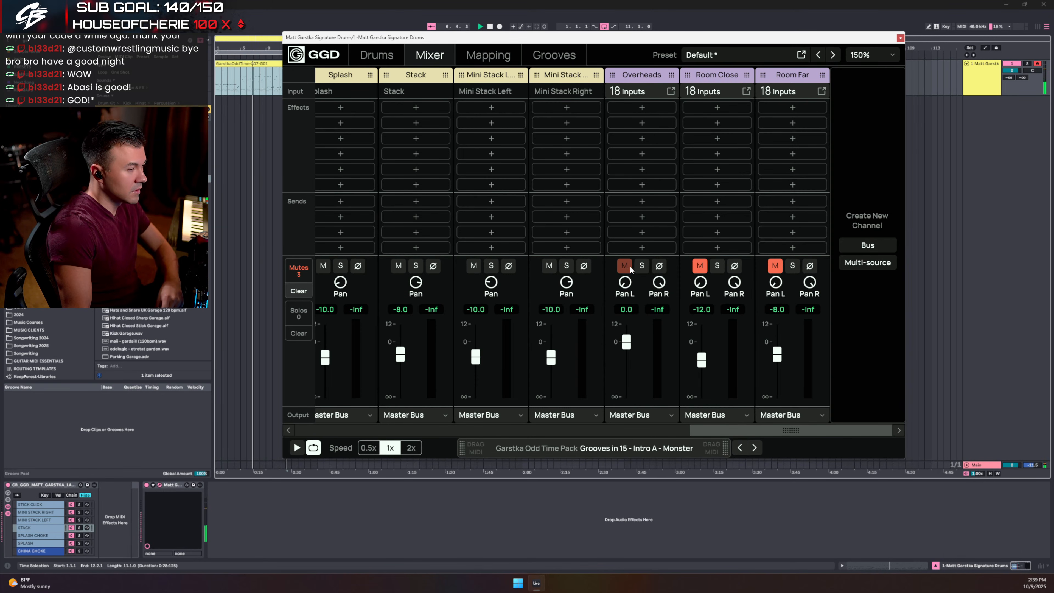
{"action": "left_click", "coordinate": [637, 267]}
{"action": "left_click", "coordinate": [628, 267]}
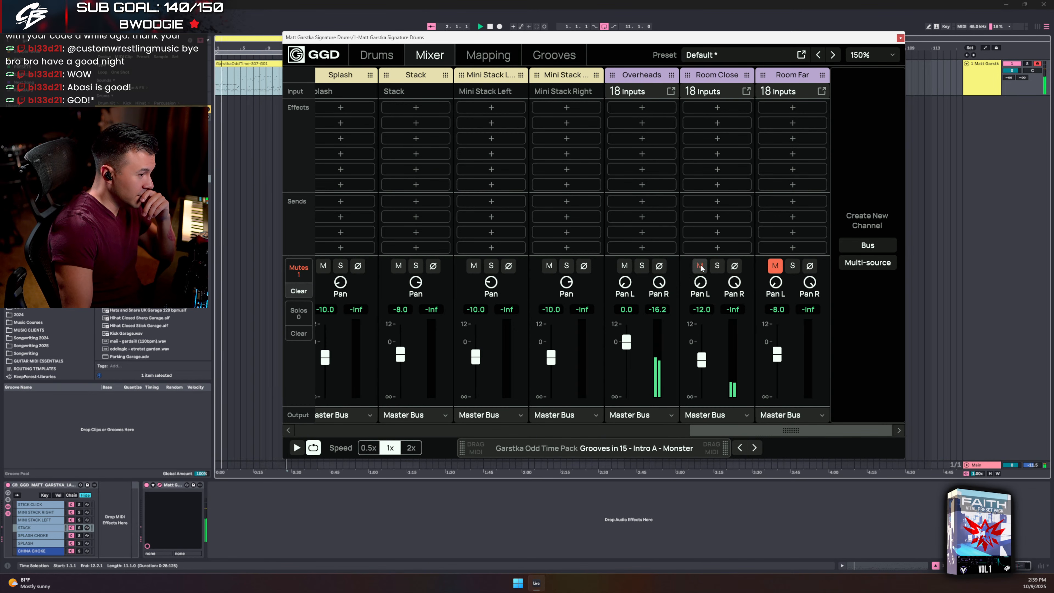
- Unmute both room channels, briefly solo each, and set Room Close to -7.0 and Room Far to -7.9
{"action": "left_click", "coordinate": [714, 267]}
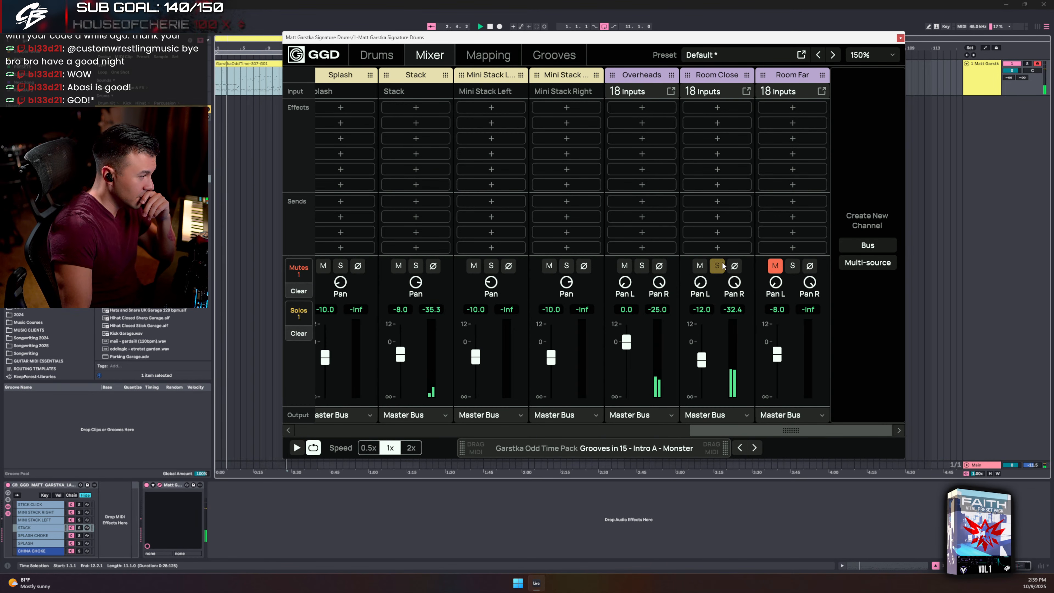
{"action": "left_click", "coordinate": [721, 265]}
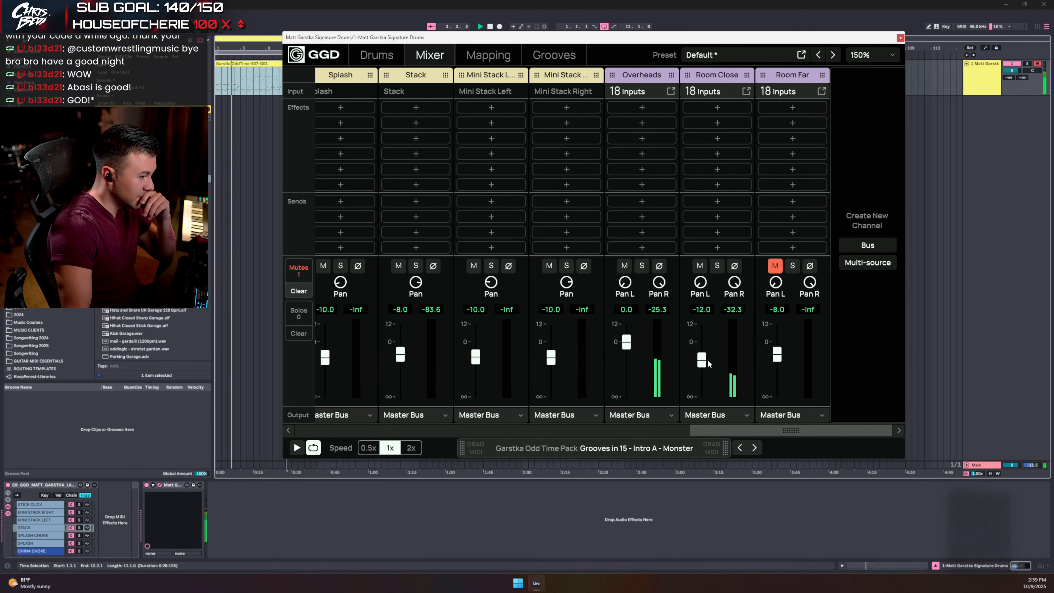
{"action": "mouse_move", "coordinate": [702, 356]}
{"action": "left_mouse_down"}
{"action": "mouse_move", "coordinate": [707, 316]}
{"action": "mouse_move", "coordinate": [700, 349]}
{"action": "left_mouse_up"}
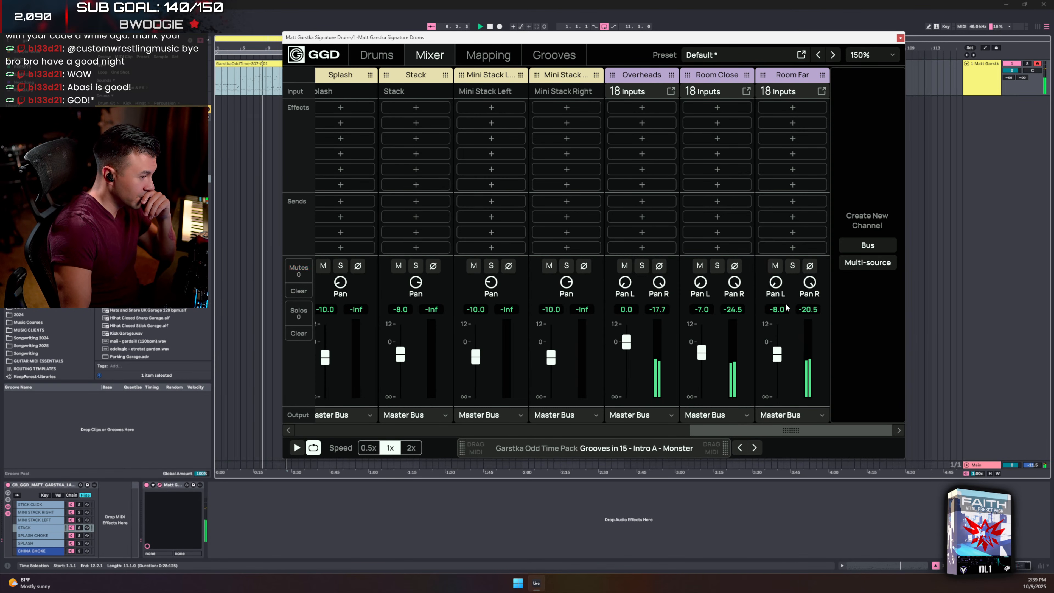
{"action": "left_click", "coordinate": [793, 266]}
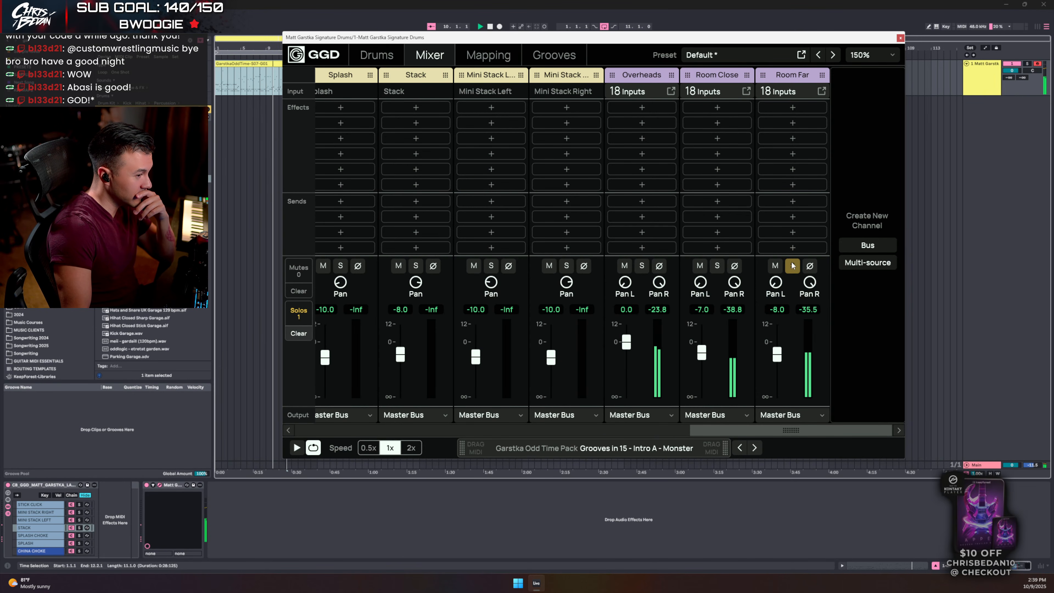
{"action": "left_click", "coordinate": [793, 266]}
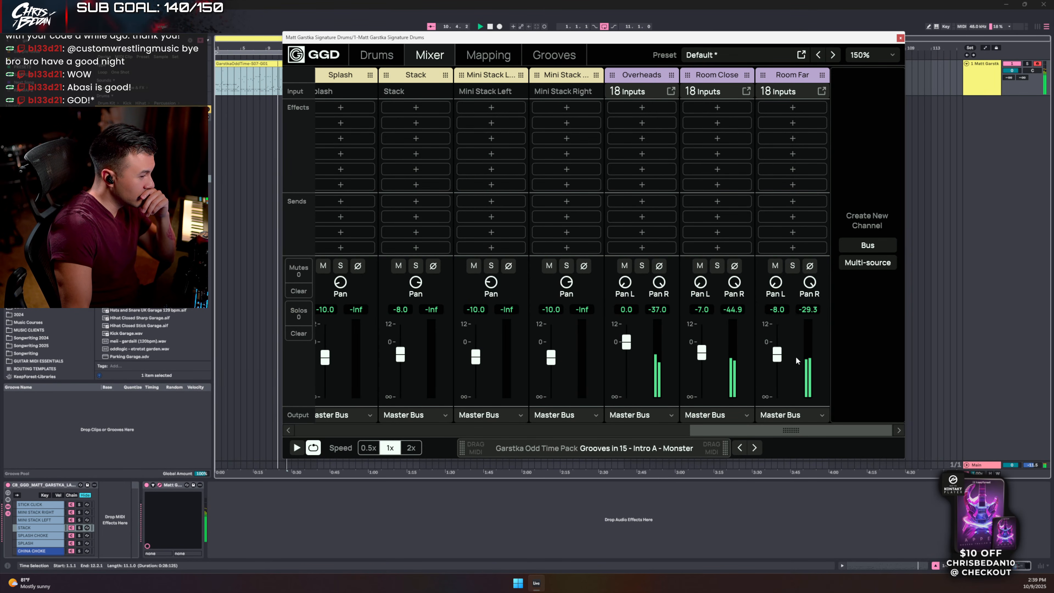
{"action": "mouse_move", "coordinate": [777, 354]}
{"action": "left_mouse_down"}
{"action": "mouse_move", "coordinate": [774, 449]}
{"action": "mouse_move", "coordinate": [776, 307]}
{"action": "mouse_move", "coordinate": [777, 339]}
{"action": "left_mouse_up"}
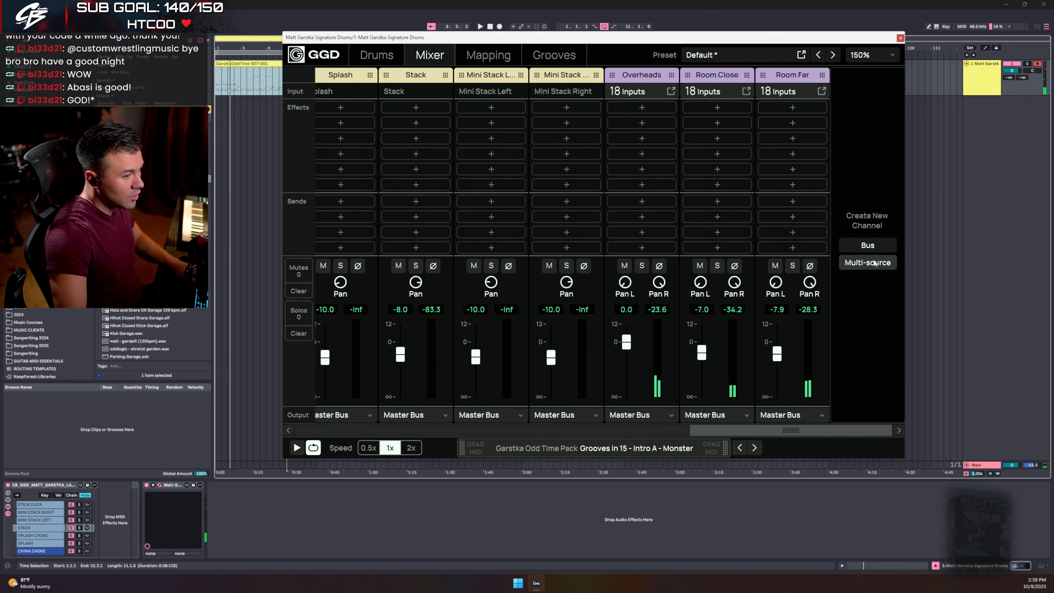
- Create a new bus channel in the drum mixer and name it DRUM VERB
{"action": "left_click", "coordinate": [868, 245]}
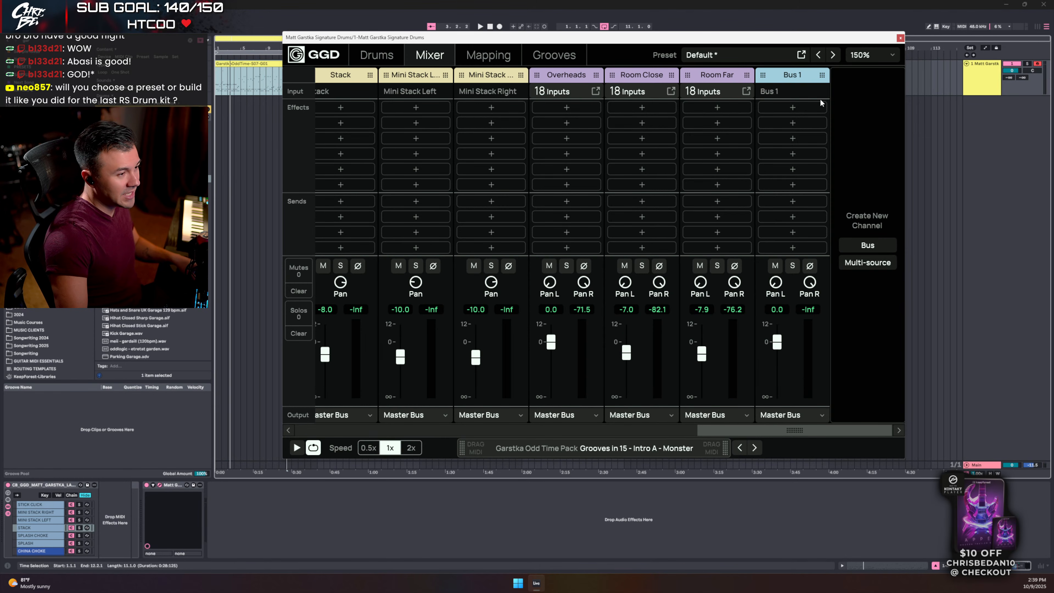
{"action": "double_click", "coordinate": [805, 79]}
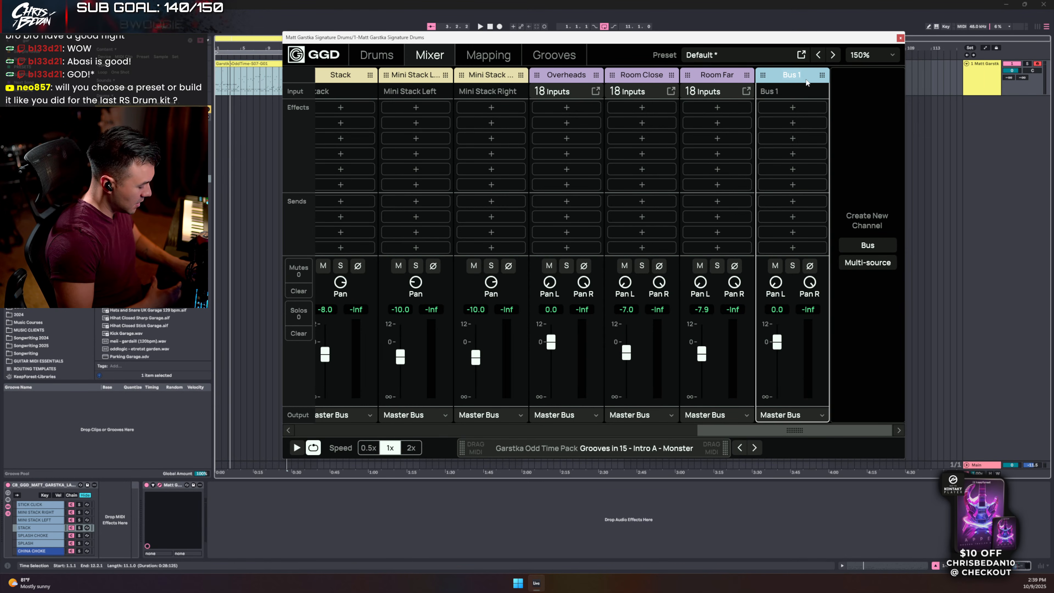
{"action": "type", "text": "SNARE V"}
{"action": "key", "text": "BackSpace"}
{"action": "key", "text": "BackSpace"}
{"action": "key", "text": "BackSpace"}
{"action": "key", "text": "BackSpace"}
{"action": "key", "text": "BackSpace"}
{"action": "key", "text": "BackSpace"}
{"action": "key", "text": "BackSpace"}
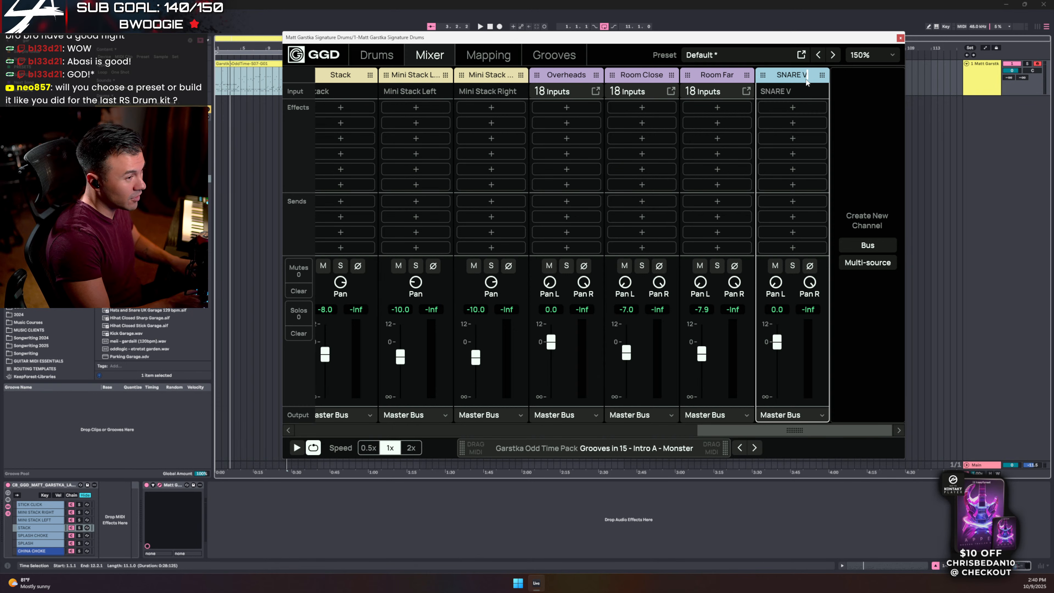
{"action": "type", "text": "DRUM"}
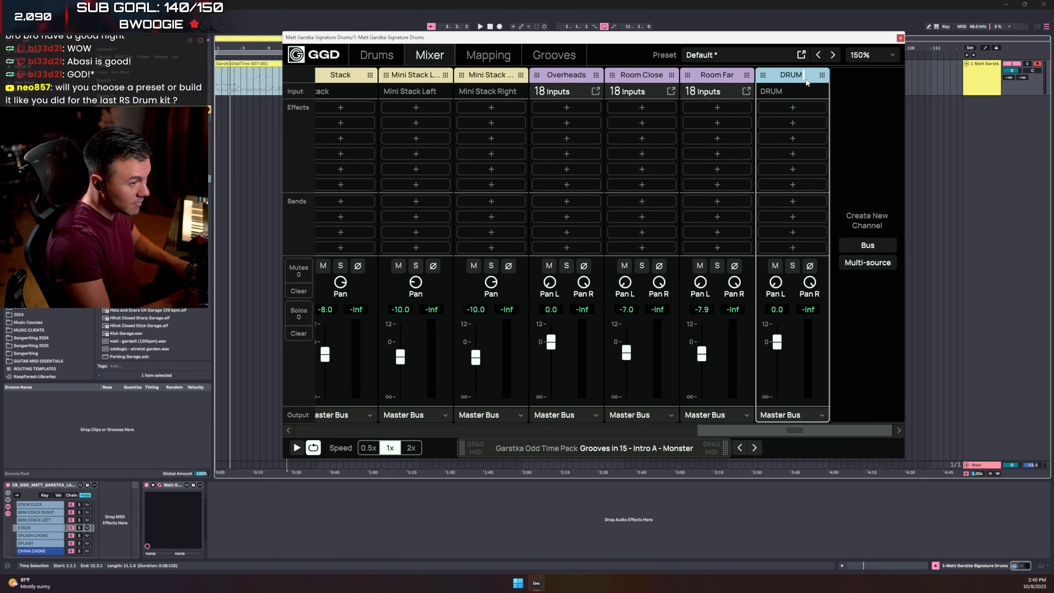
{"action": "type", "text": " V"}
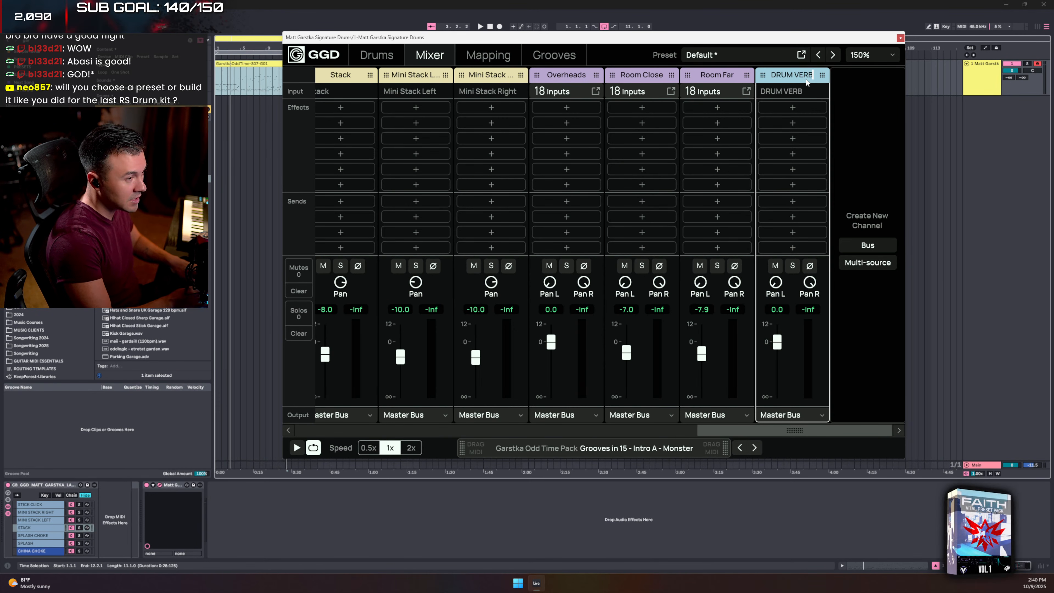
{"action": "type", "text": "ERB"}
{"action": "key", "text": "Return"}
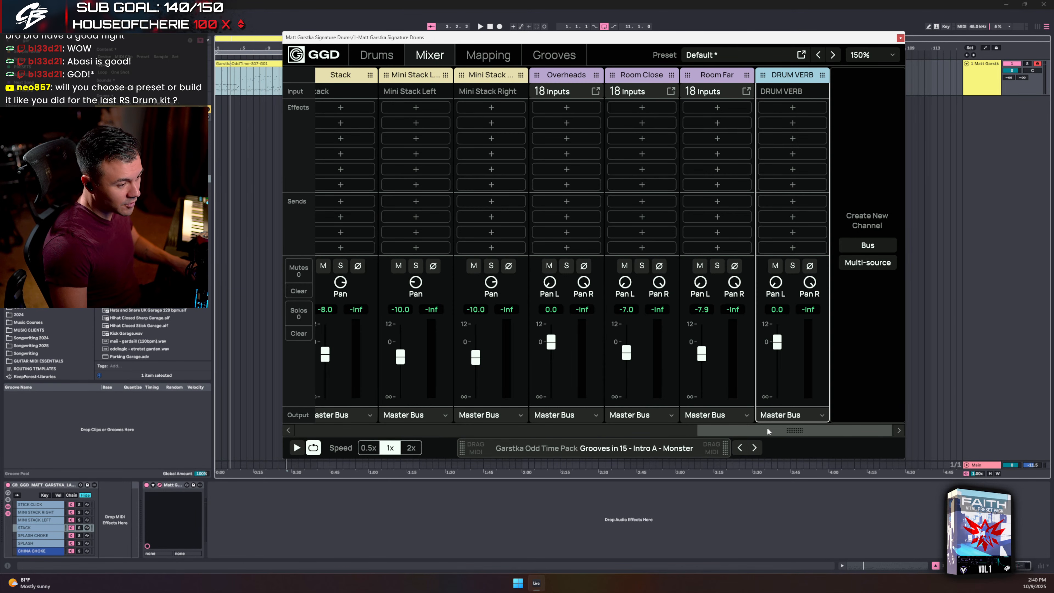
- Create two more bus channels and name them SNARE BUS and KICK BUS
{"action": "left_click_drag", "start_coordinate": [767, 427], "coordinate": [957, 422]}
{"action": "left_click", "coordinate": [868, 245]}
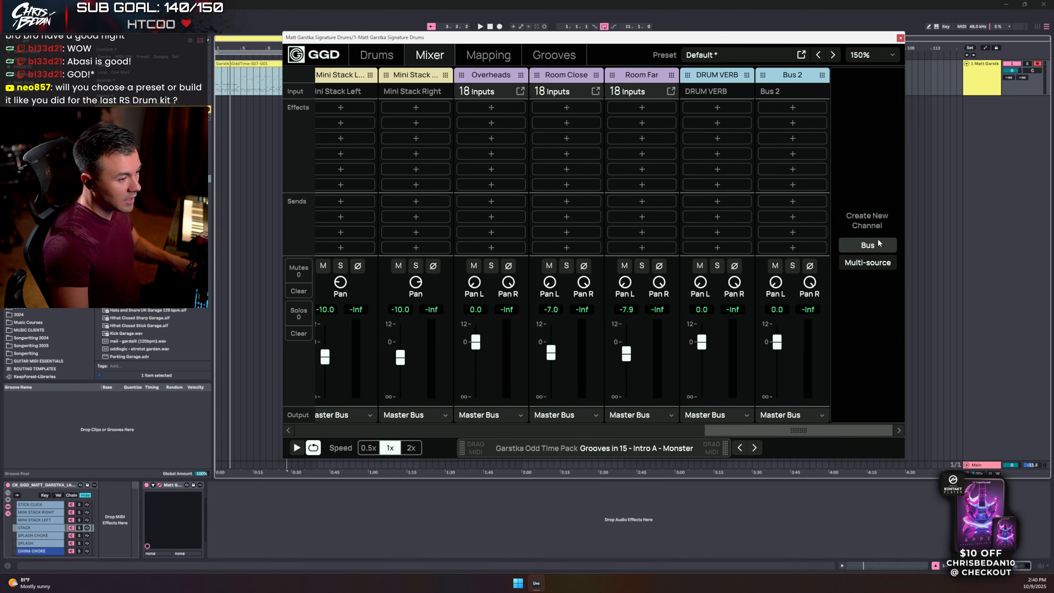
{"action": "double_click", "coordinate": [807, 75]}
{"action": "type", "text": "SNARE BUS"}
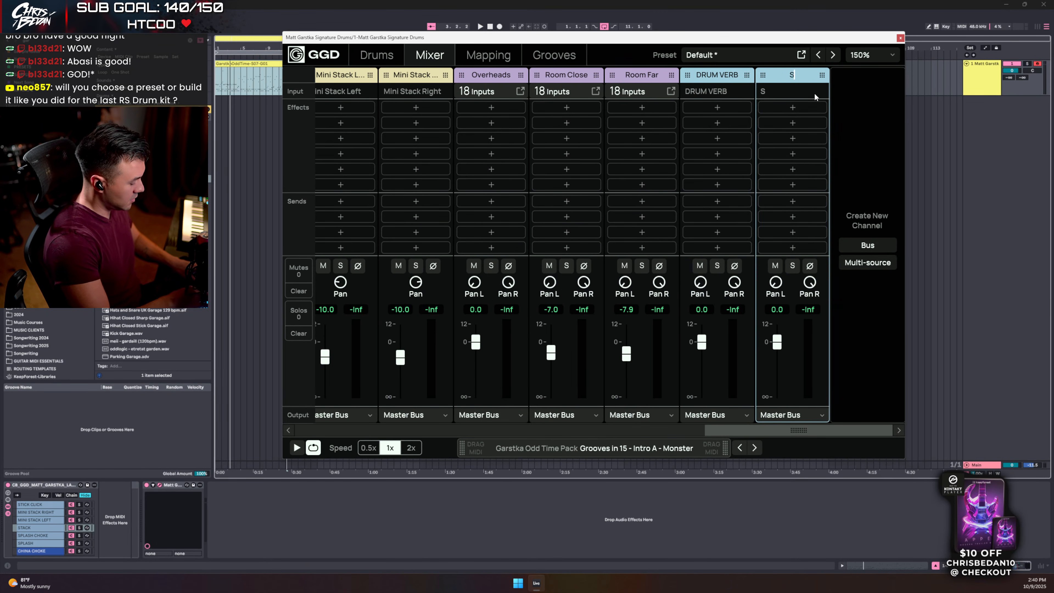
{"action": "key", "text": "Return"}
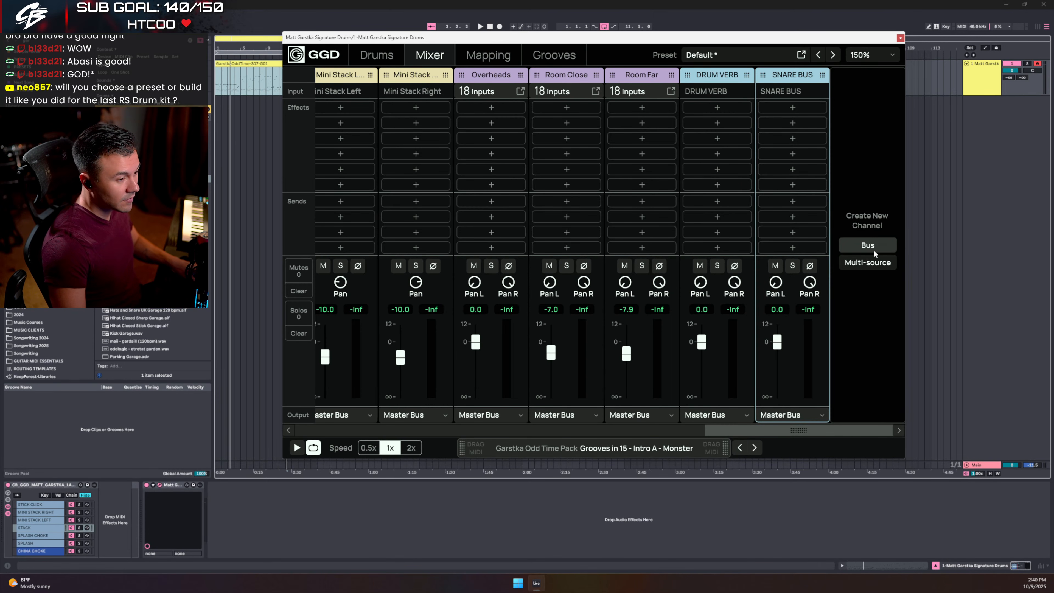
{"action": "left_click", "coordinate": [874, 250]}
{"action": "double_click", "coordinate": [782, 79]}
{"action": "type", "text": "KICK BUS"}
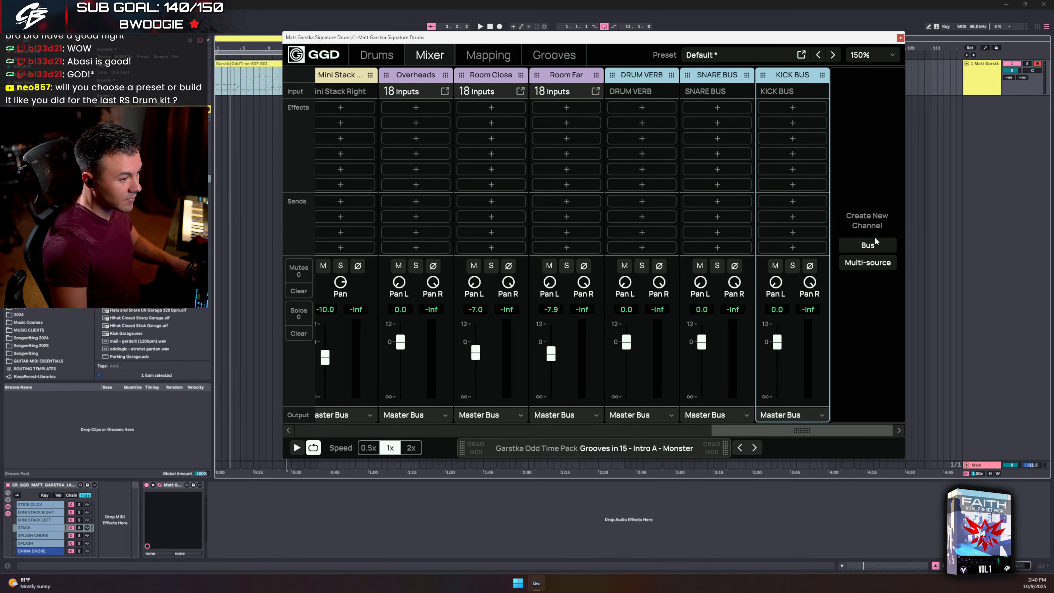
- Add two buses named RACKS and FLOORS, and move SNARE BUS directly before the Kick R In channel
{"action": "double_click", "coordinate": [872, 246]}
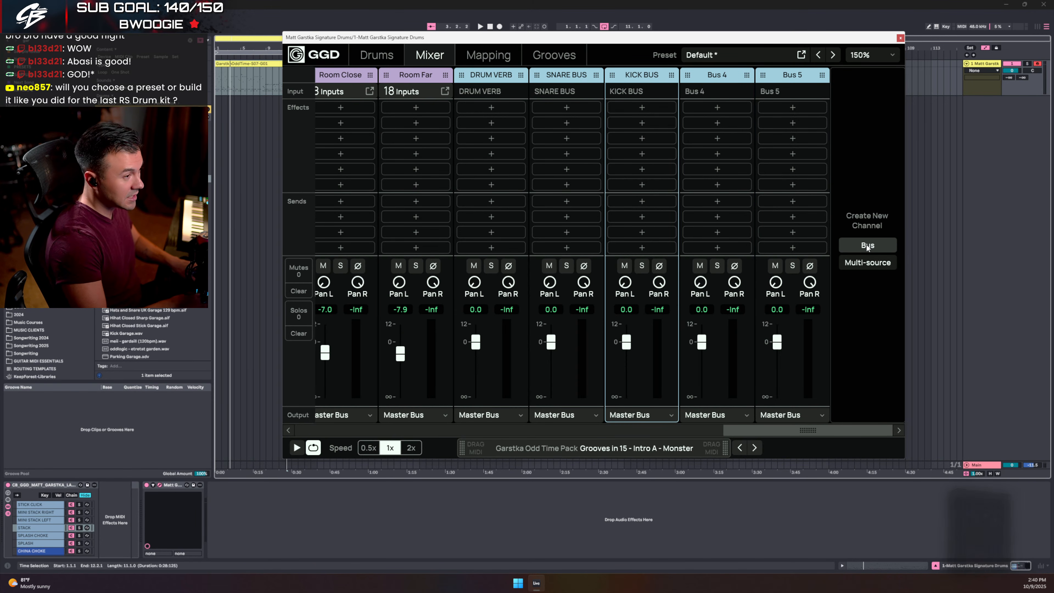
{"action": "double_click", "coordinate": [714, 75]}
{"action": "type", "text": "RACKS"}
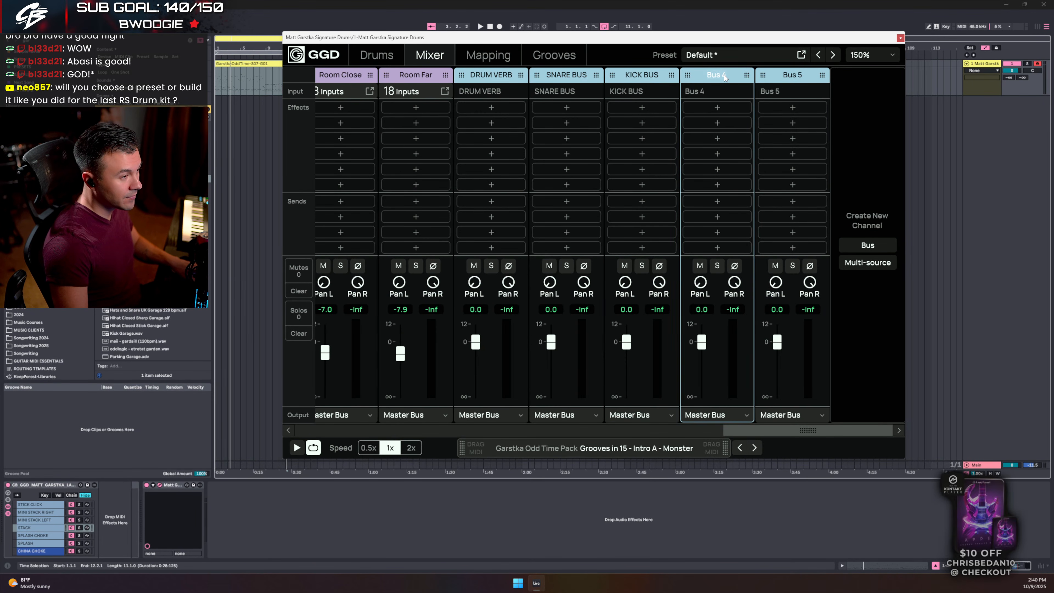
{"action": "double_click", "coordinate": [799, 81]}
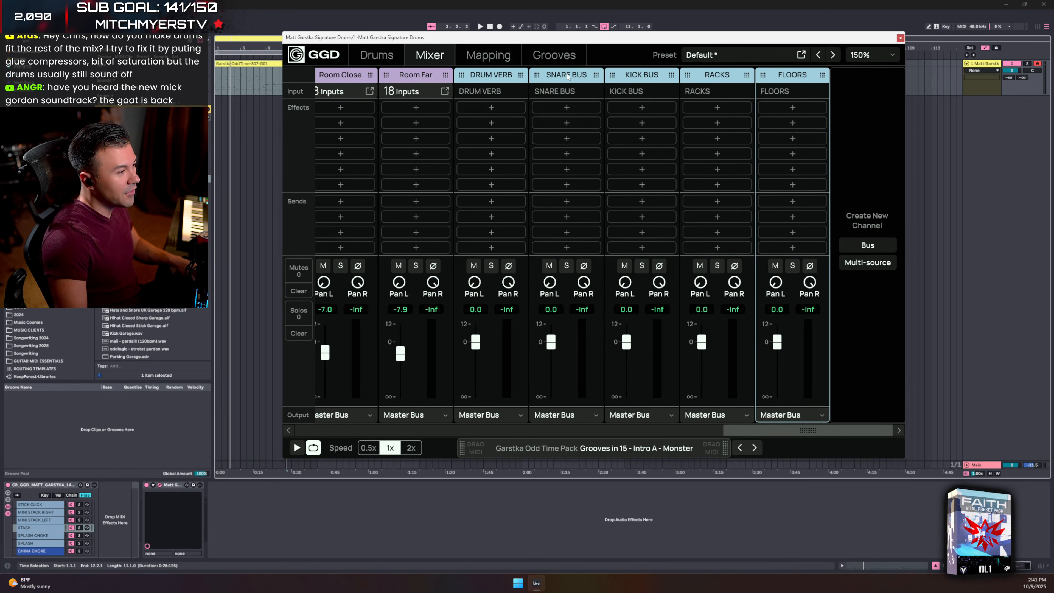
{"action": "left_click_drag", "start_coordinate": [567, 76], "coordinate": [361, 77]}
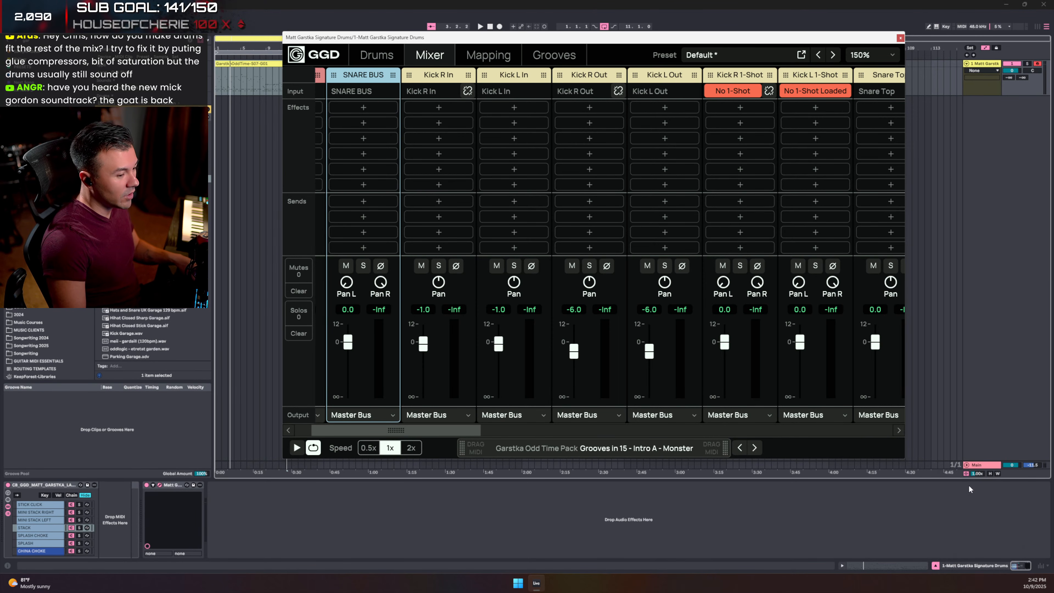
- Search the browser for "flat", add Flatline 2 after Multiband Compression on the Main track, and open its window
{"action": "left_click", "coordinate": [976, 466]}
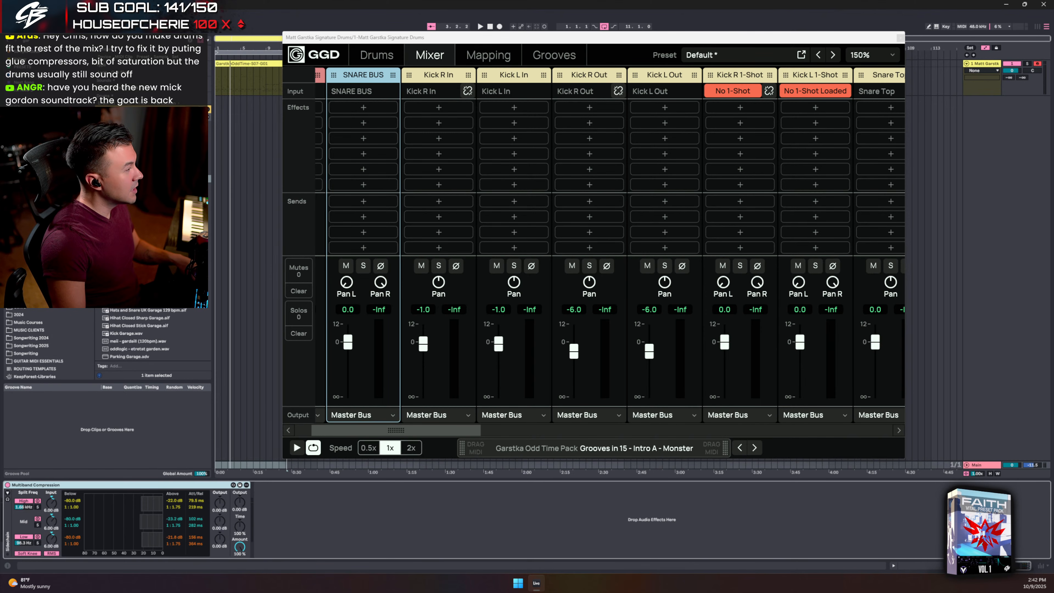
{"action": "left_click", "coordinate": [43, 43]}
{"action": "type", "text": "flat"}
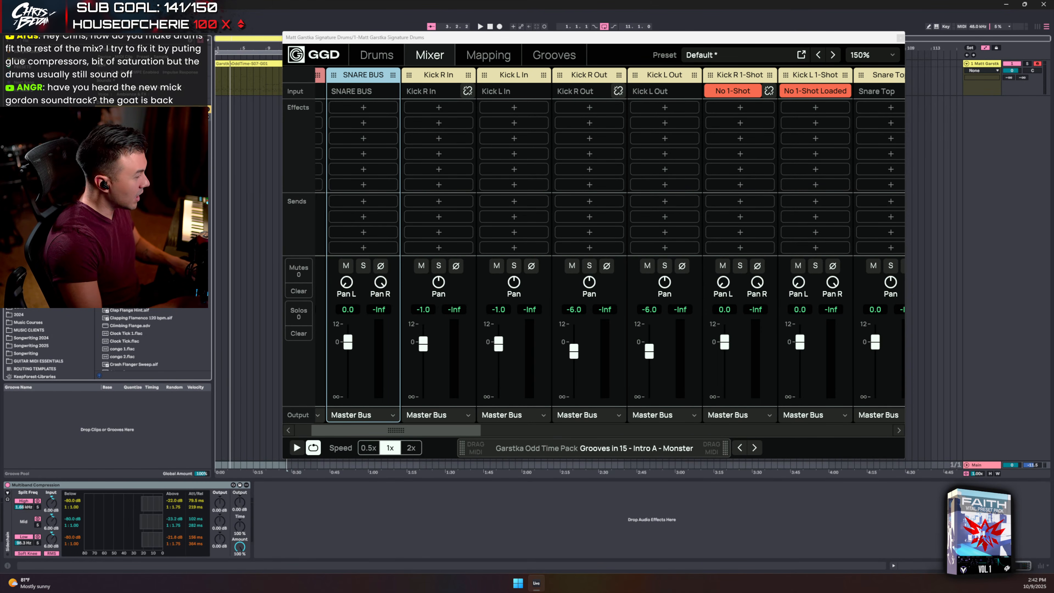
{"action": "left_click_drag", "start_coordinate": [142, 132], "coordinate": [297, 517]}
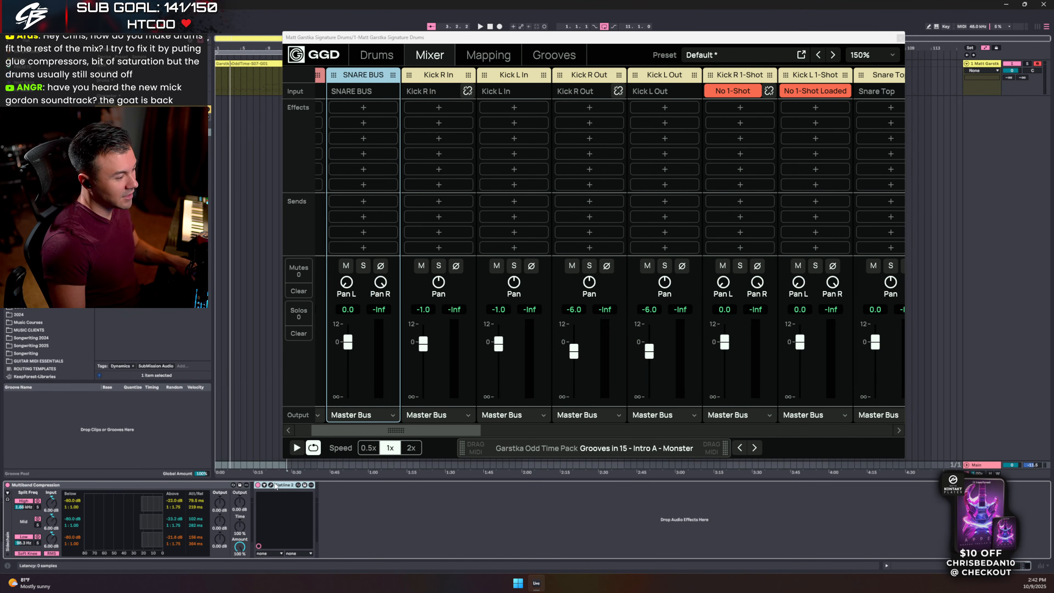
{"action": "left_click", "coordinate": [271, 484]}
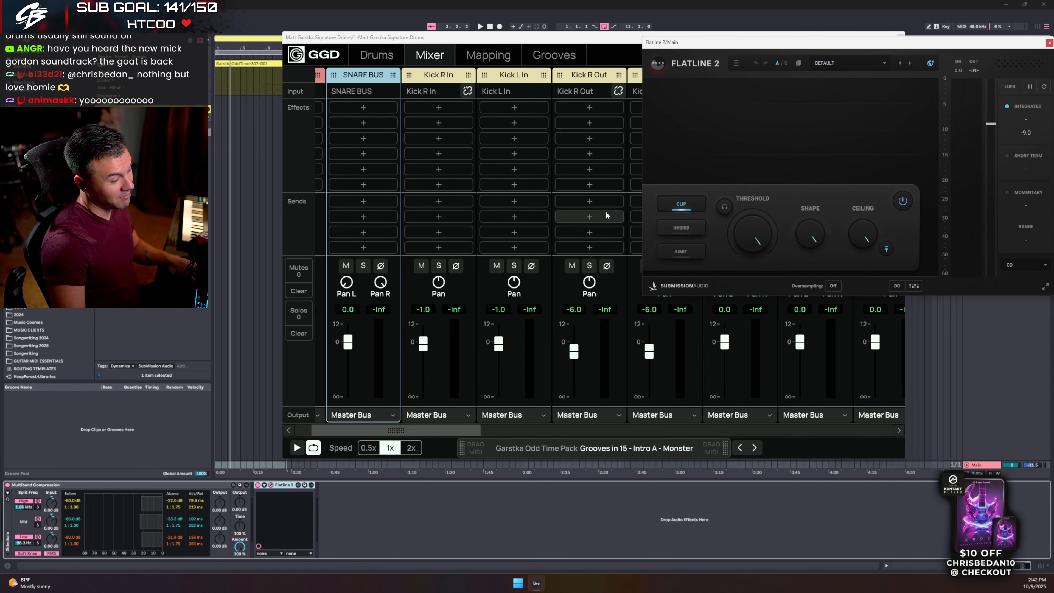
- Start playback, switch Flatline 2 to Hybrid mode and lower its threshold
{"action": "key", "text": "space"}
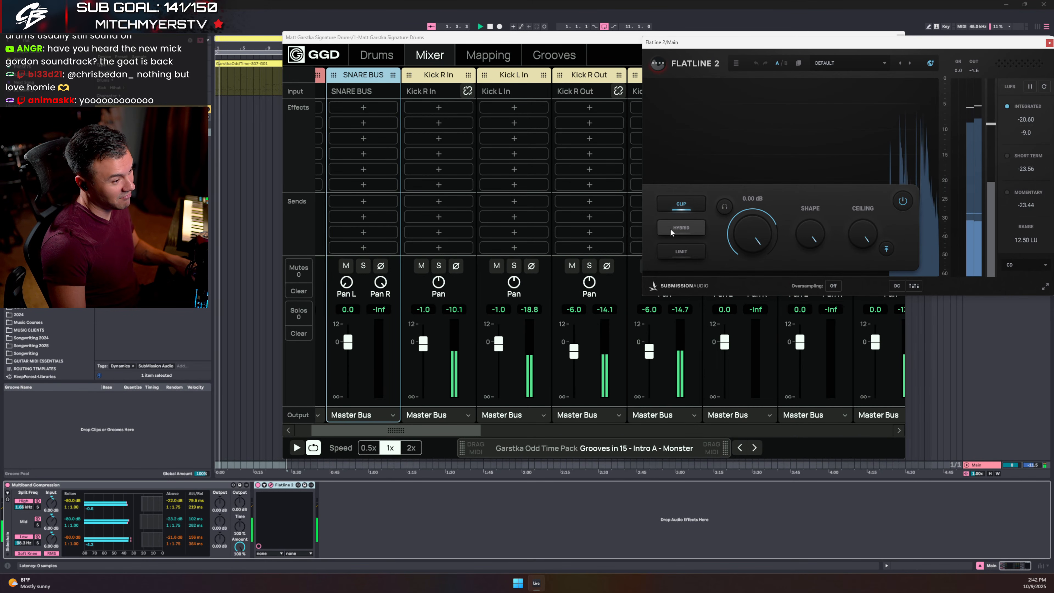
{"action": "left_click", "coordinate": [681, 228]}
{"action": "left_click_drag", "start_coordinate": [749, 231], "coordinate": [743, 258]}
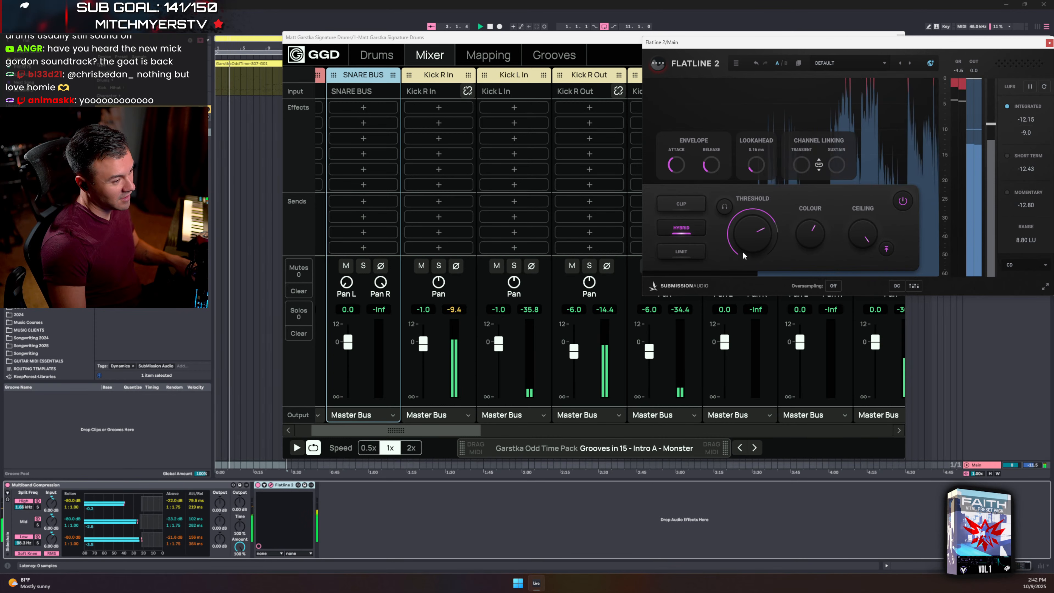
- Close the Flatline 2 window and move the SNARE BUS channel directly before Snare Top in the mixer
{"action": "left_click", "coordinate": [1048, 42]}
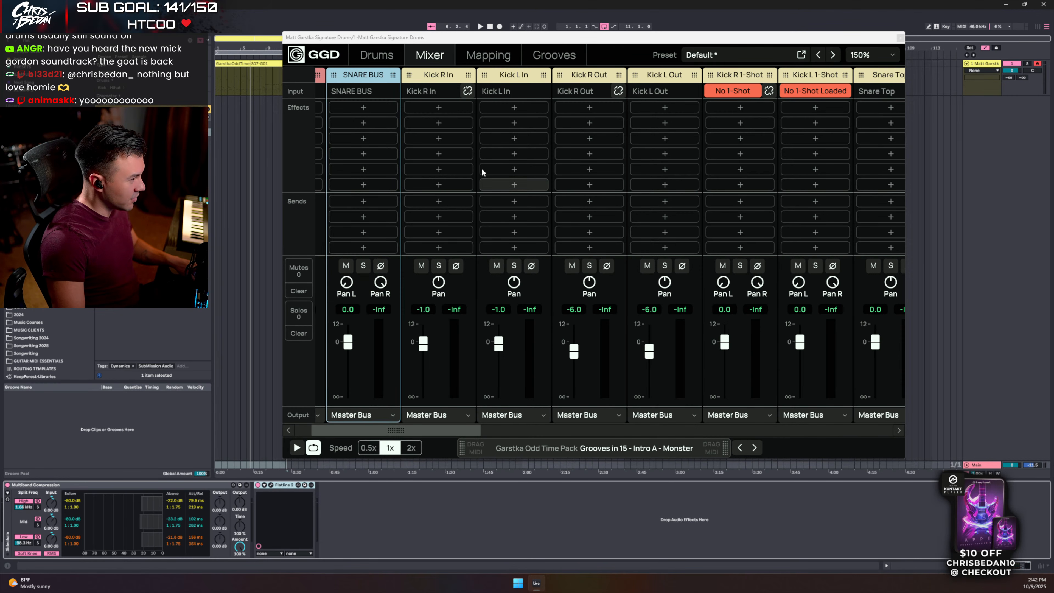
{"action": "left_click_drag", "start_coordinate": [350, 92], "coordinate": [830, 66]}
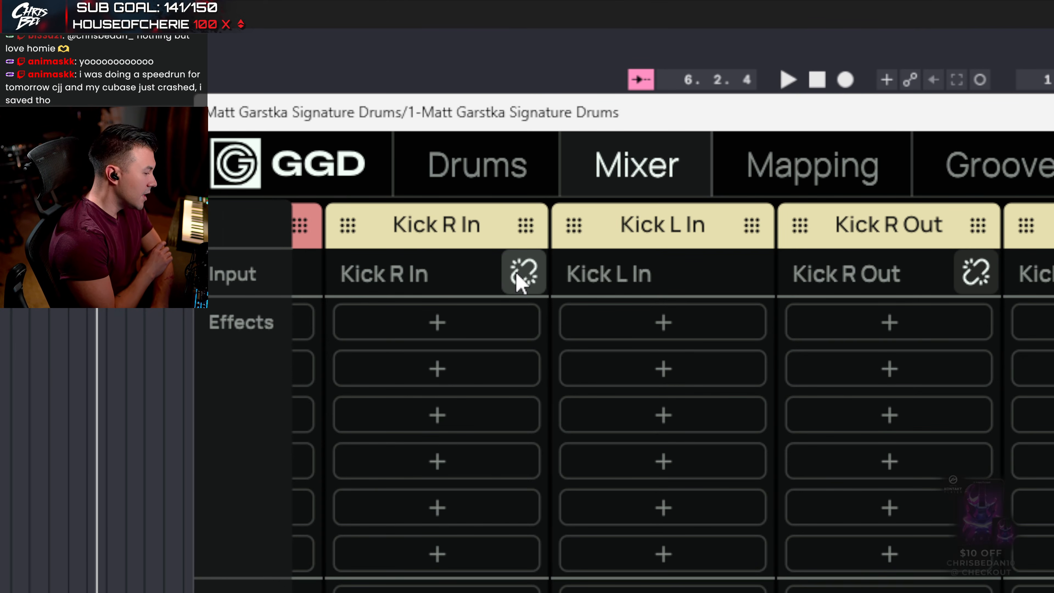
- Show the drum kit and select its two kick drums in turn to compare their settings
{"action": "left_click", "coordinate": [492, 172]}
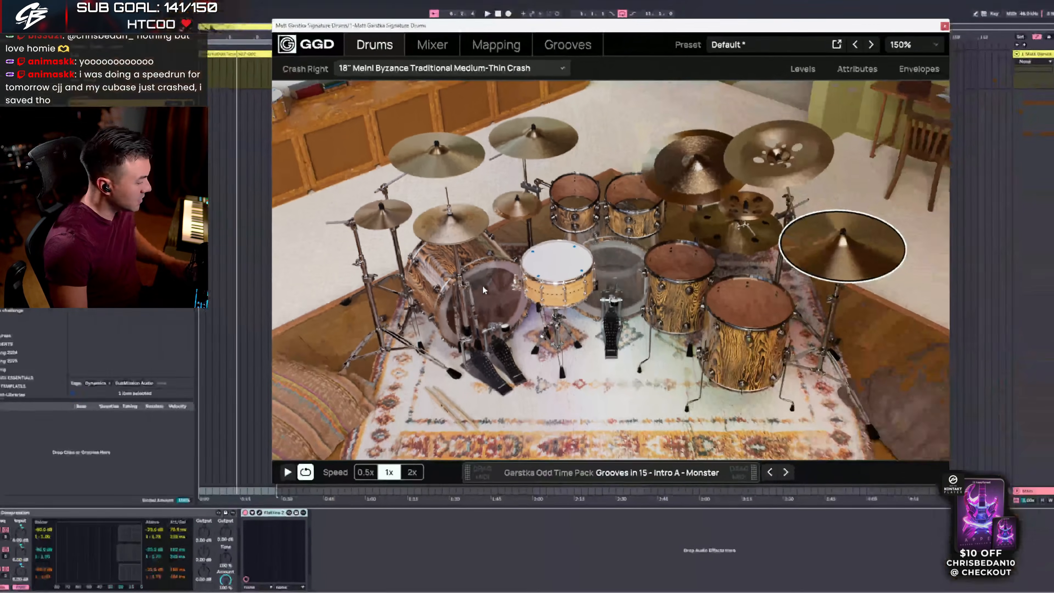
{"action": "left_click", "coordinate": [614, 271]}
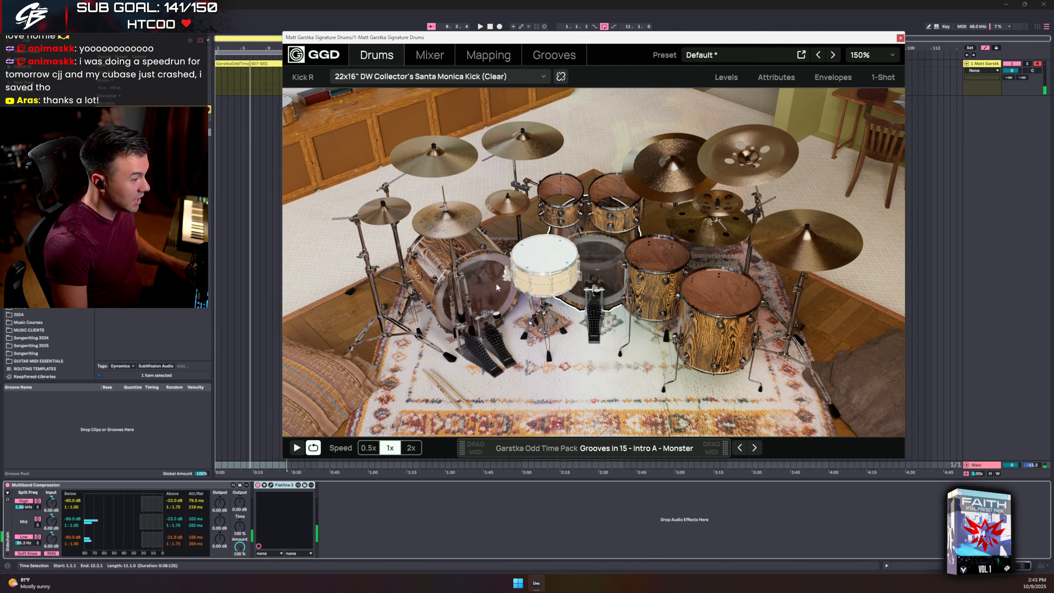
{"action": "left_click", "coordinate": [483, 280]}
{"action": "left_click", "coordinate": [601, 266]}
{"action": "left_click", "coordinate": [458, 293]}
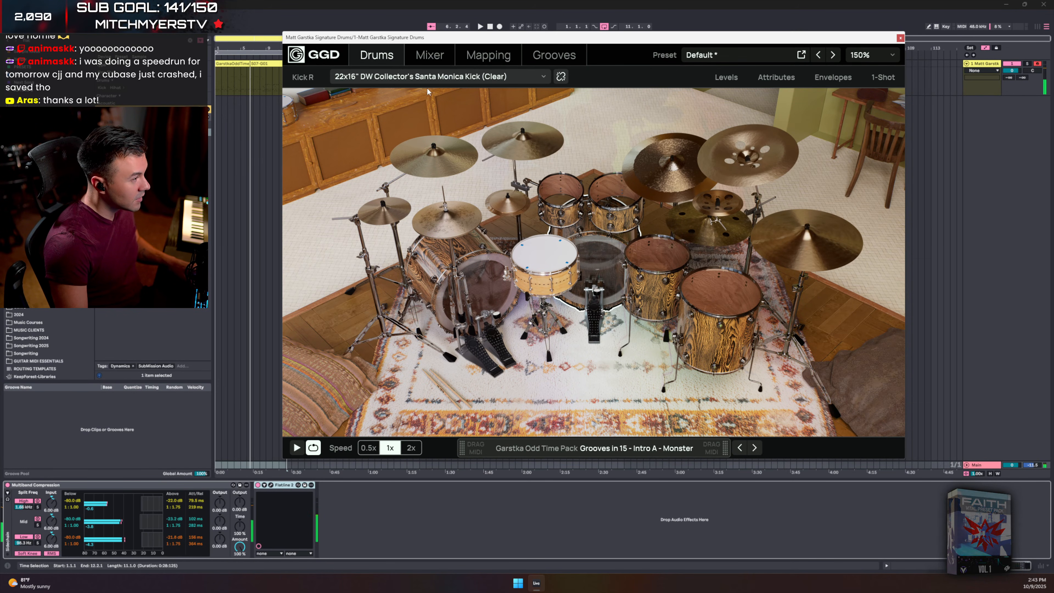
- Return to the mixer and link the two kick drums, copying the Kick R settings to Kick L
{"action": "left_click", "coordinate": [430, 55]}
{"action": "left_click", "coordinate": [365, 77]}
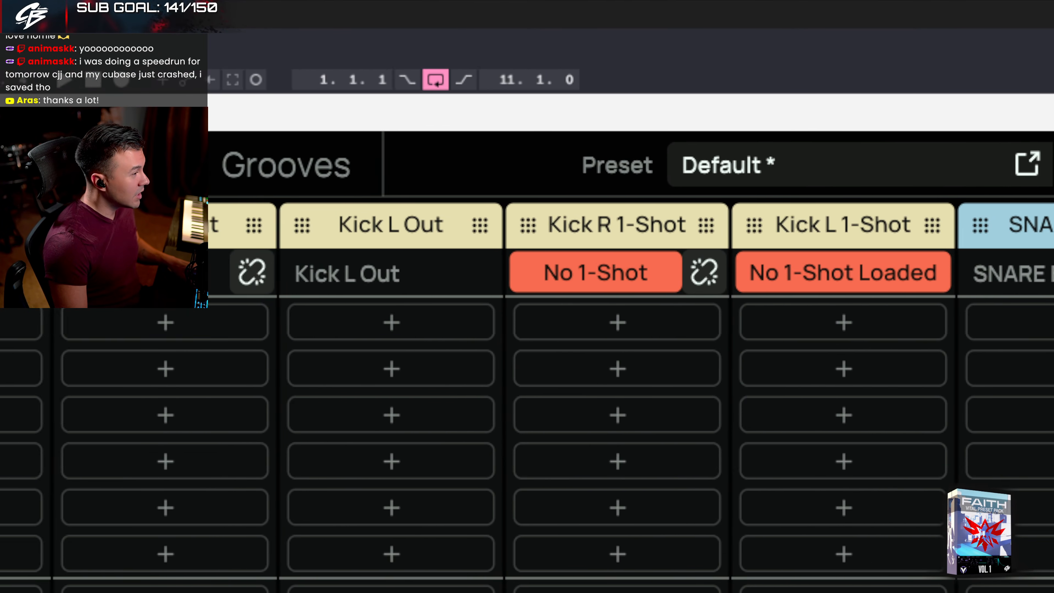
{"action": "left_click", "coordinate": [233, 275]}
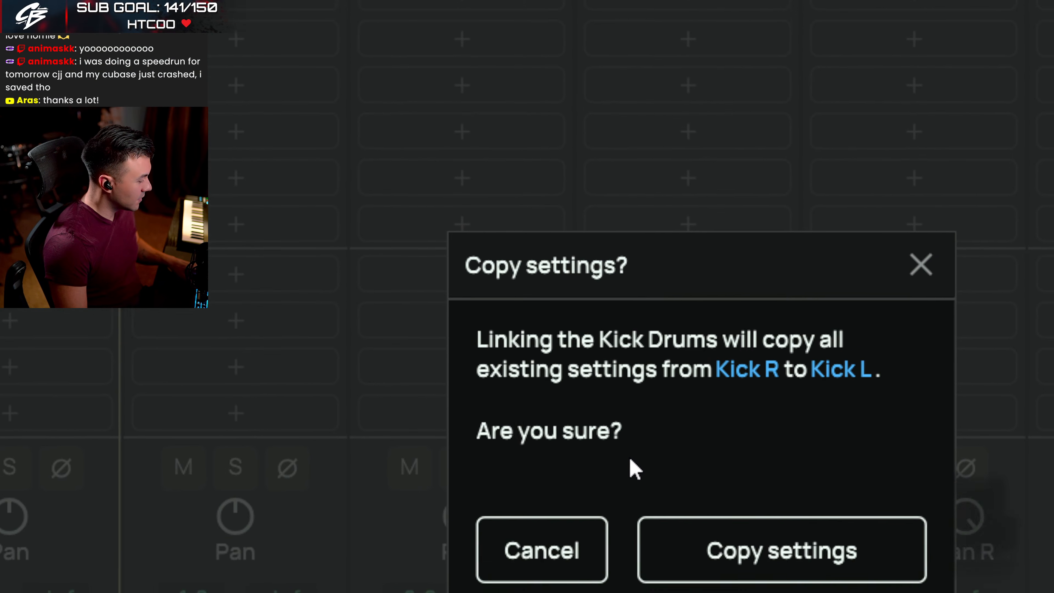
{"action": "left_click", "coordinate": [671, 486]}
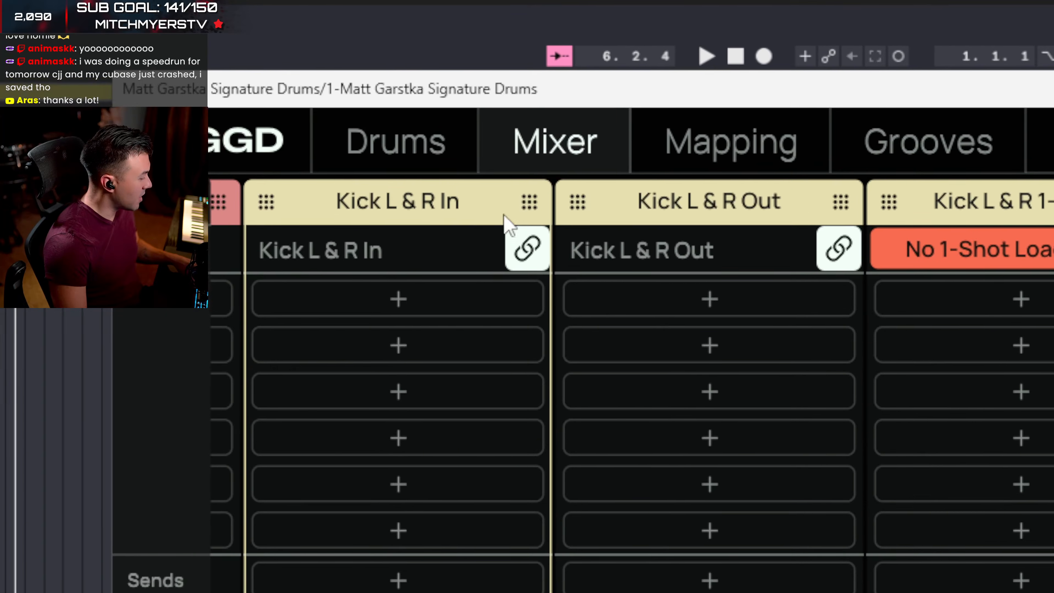
- Add an EQ to the first effect slot of Kick L & R In and cut about 7 dB around 500 Hz with a bell band
{"action": "left_click", "coordinate": [392, 299]}
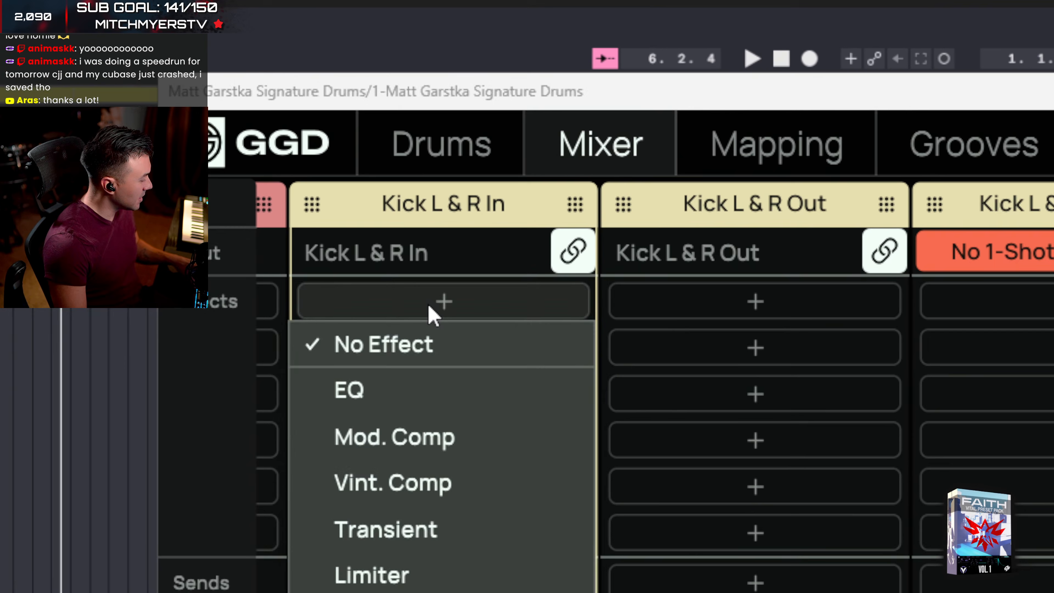
{"action": "left_click", "coordinate": [451, 377]}
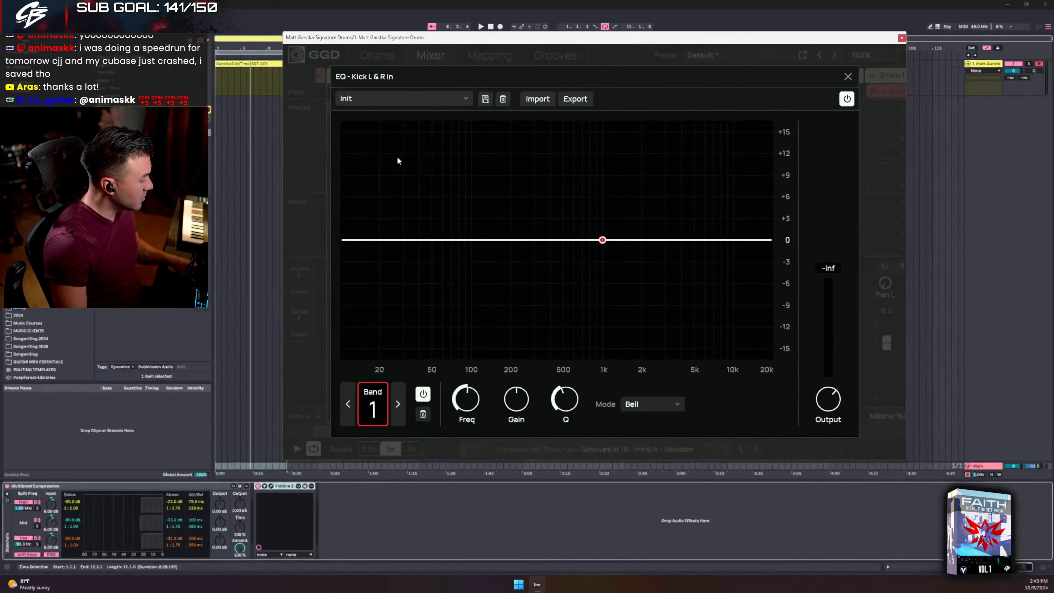
{"action": "left_click_drag", "start_coordinate": [602, 240], "coordinate": [565, 290]}
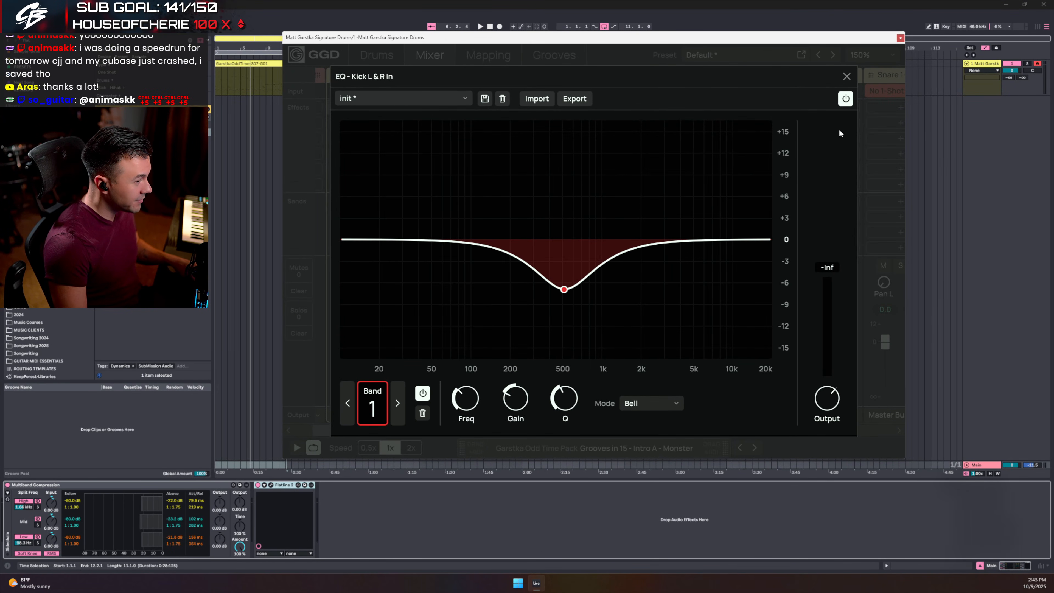
{"action": "left_click", "coordinate": [847, 76]}
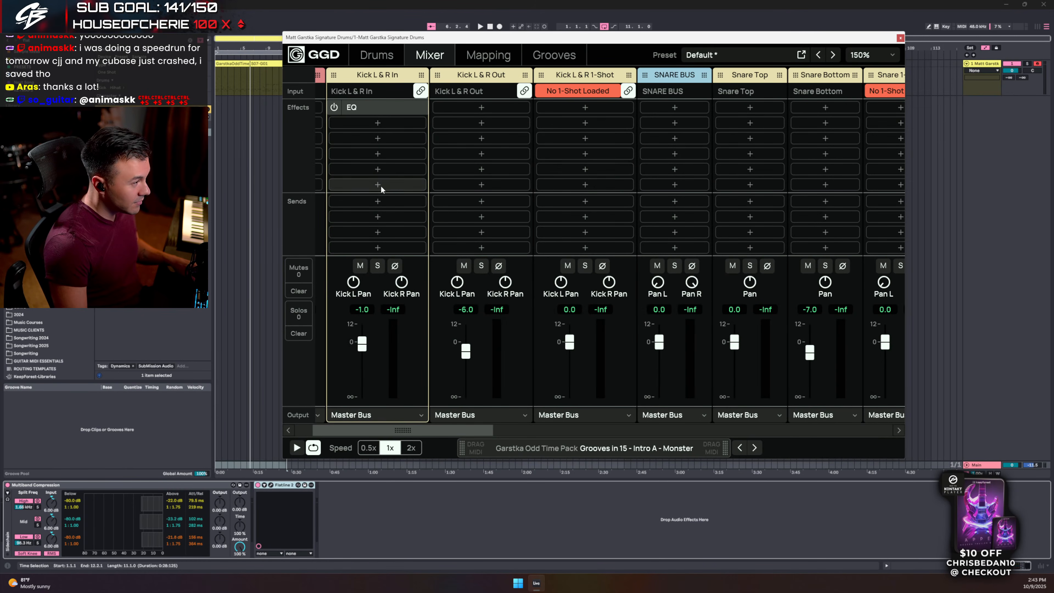
- Copy the EQ from Kick L & R In to the first effect slot of Kick L & R Out and audition the groove
{"action": "left_click", "coordinate": [422, 109]}
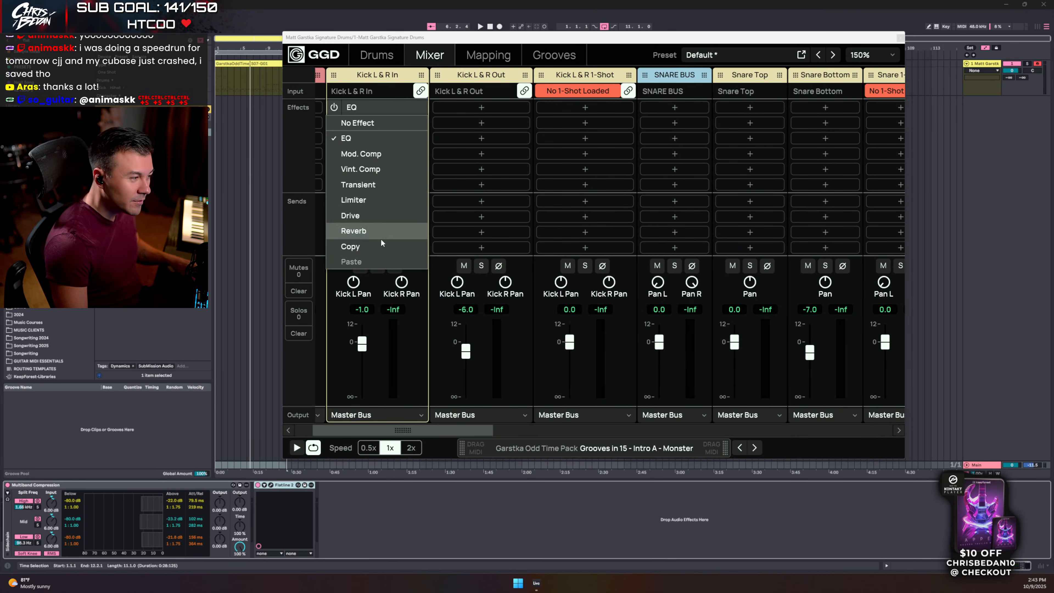
{"action": "left_click", "coordinate": [376, 246]}
{"action": "left_click", "coordinate": [481, 108]}
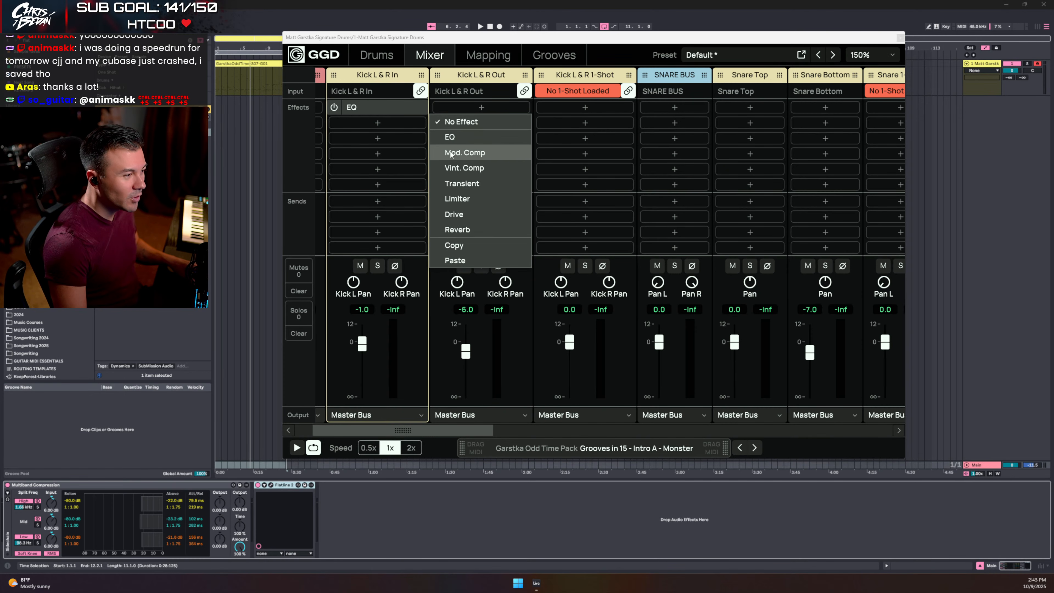
{"action": "left_click", "coordinate": [466, 259]}
{"action": "key", "text": "space"}
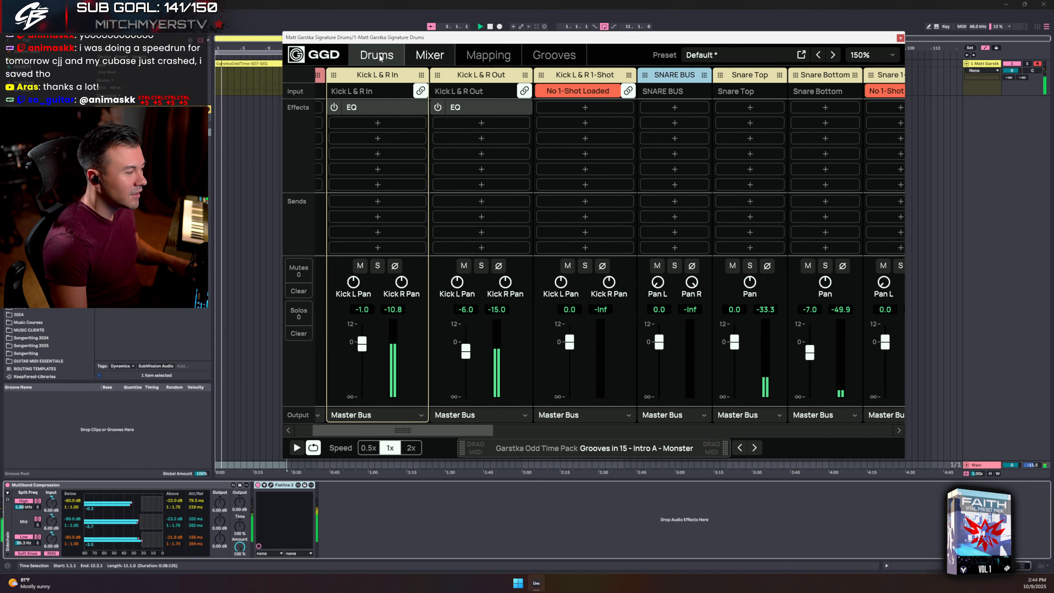
{"action": "key", "text": "space"}
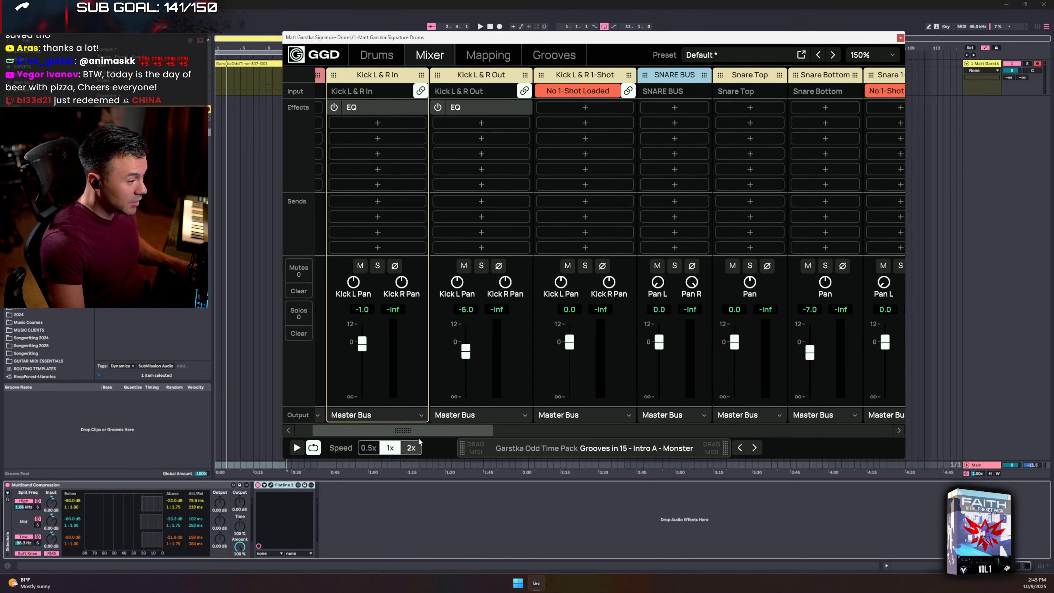
- Route the output of the Snare Top channel to SNARE BUS
{"action": "scroll", "coordinate": [430, 433], "scroll_direction": "right", "scroll_amount": 1}
{"action": "scroll", "coordinate": [430, 430], "scroll_direction": "right", "scroll_amount": 5}
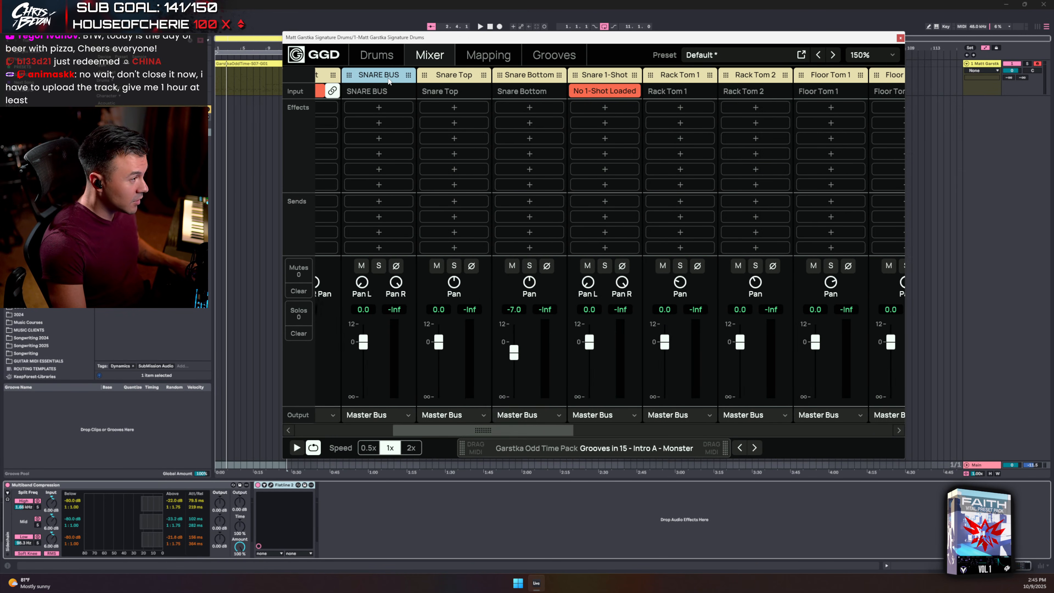
{"action": "left_click", "coordinate": [438, 78]}
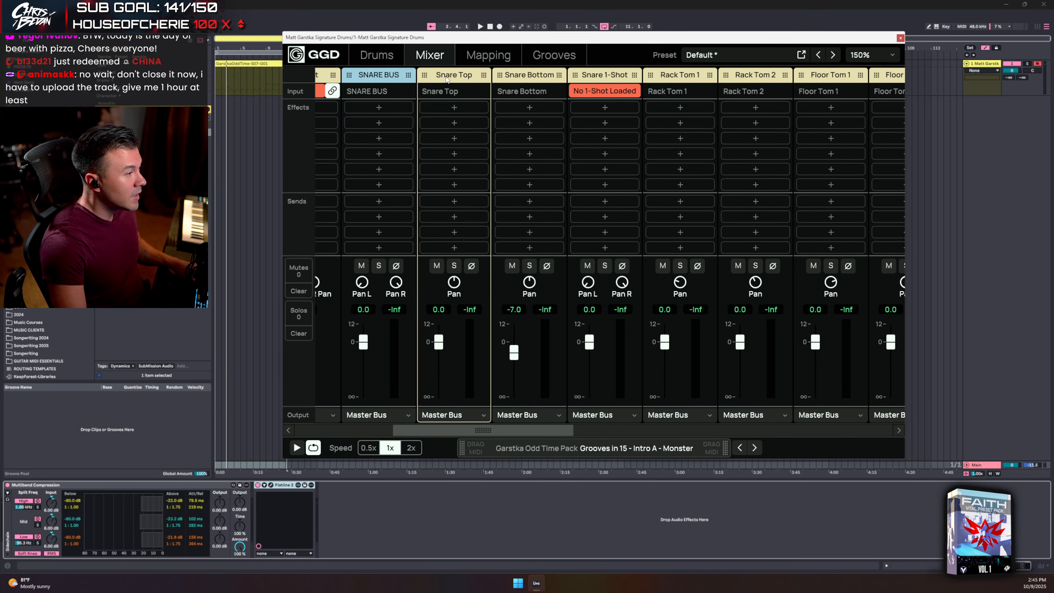
{"action": "left_click", "coordinate": [522, 81]}
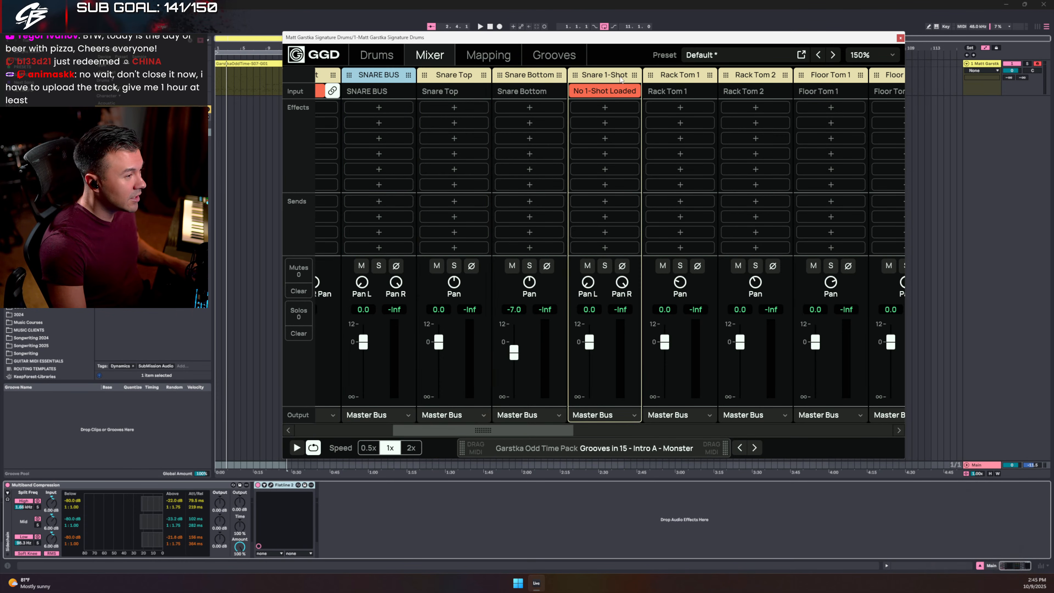
{"action": "left_click", "coordinate": [616, 78]}
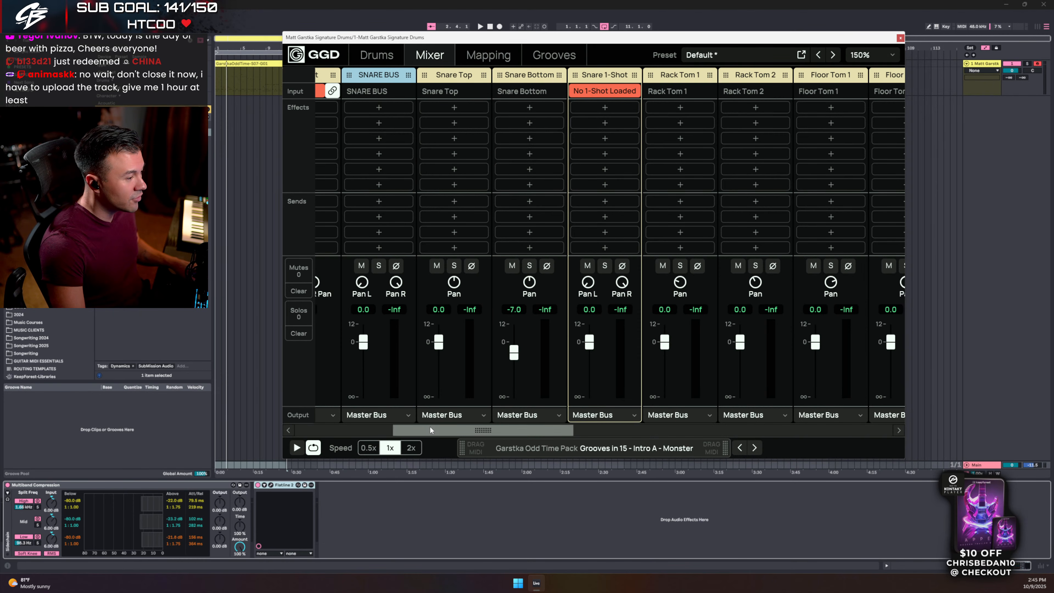
{"action": "left_click", "coordinate": [458, 417]}
{"action": "mouse_move", "coordinate": [481, 380]}
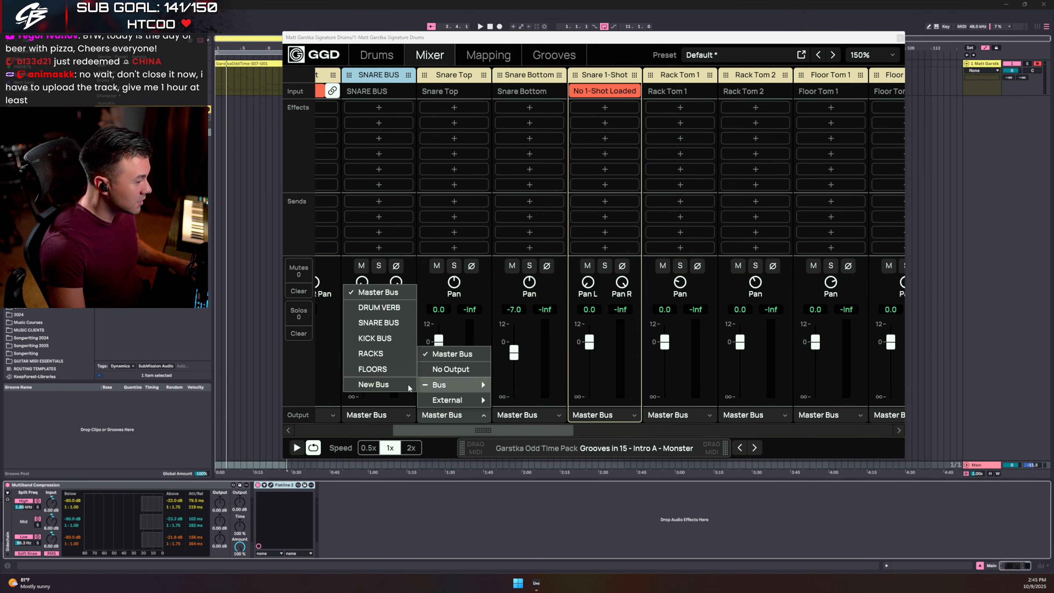
{"action": "left_click", "coordinate": [383, 327]}
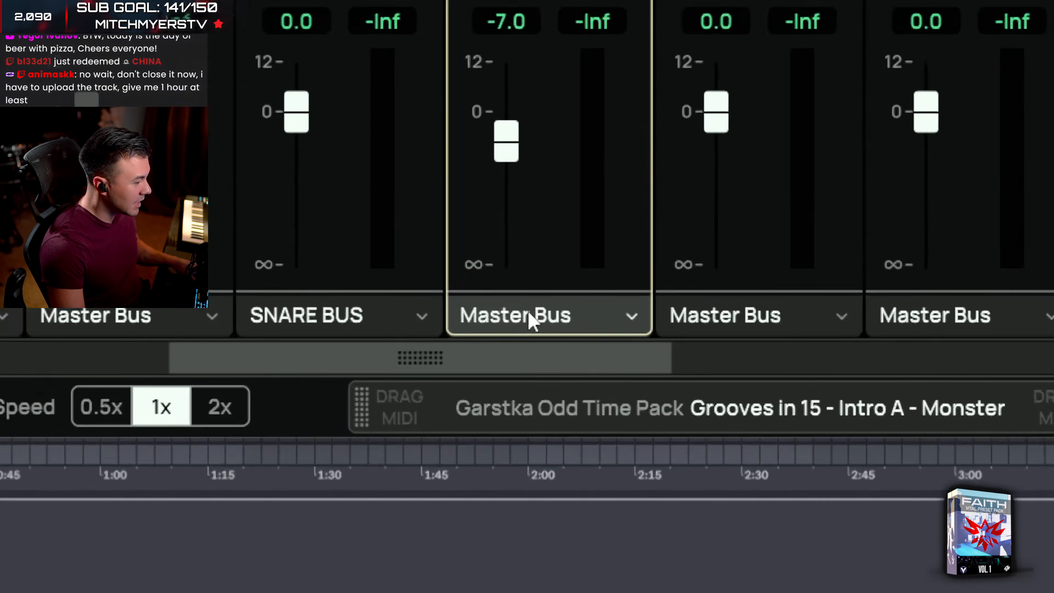
- Route the outputs of the Snare Bottom and Snare 1-Shot channels to SNARE BUS
{"action": "left_click", "coordinate": [523, 415]}
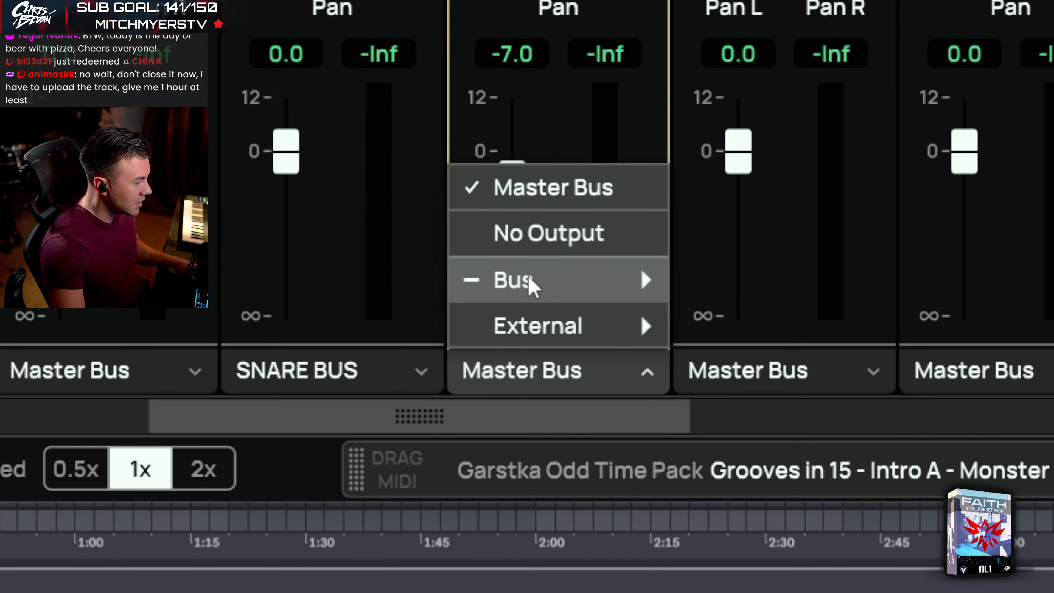
{"action": "mouse_move", "coordinate": [514, 278]}
{"action": "left_click", "coordinate": [327, 95]}
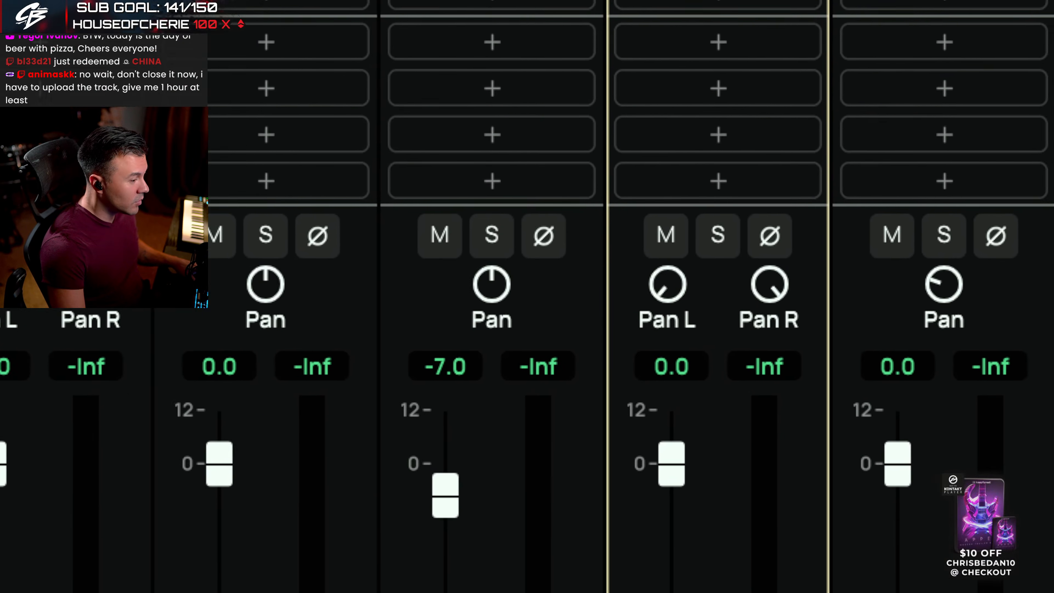
{"action": "left_click", "coordinate": [808, 428]}
{"action": "mouse_move", "coordinate": [635, 493]}
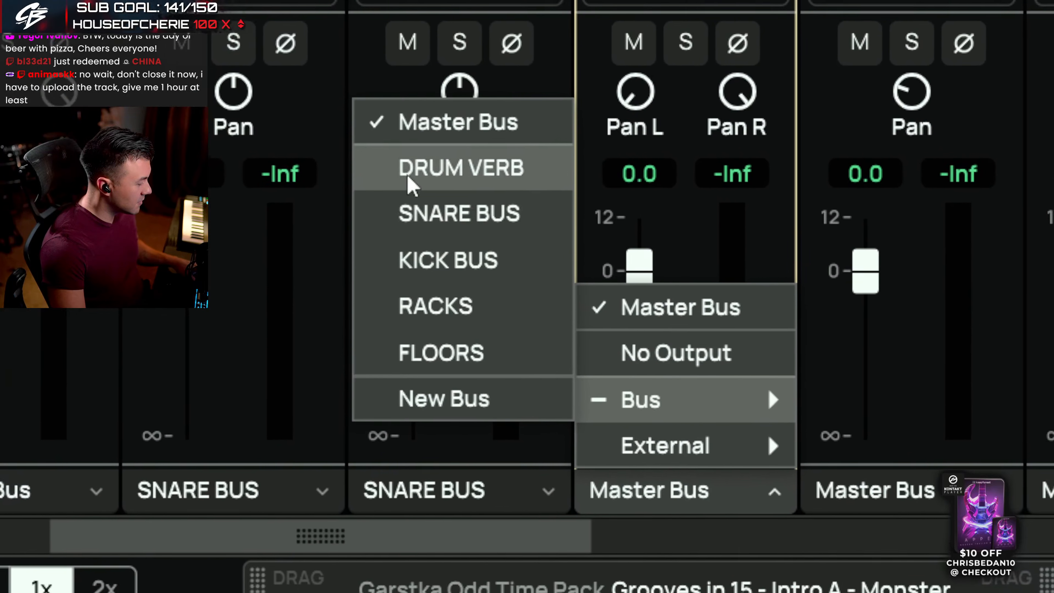
{"action": "left_click", "coordinate": [415, 213]}
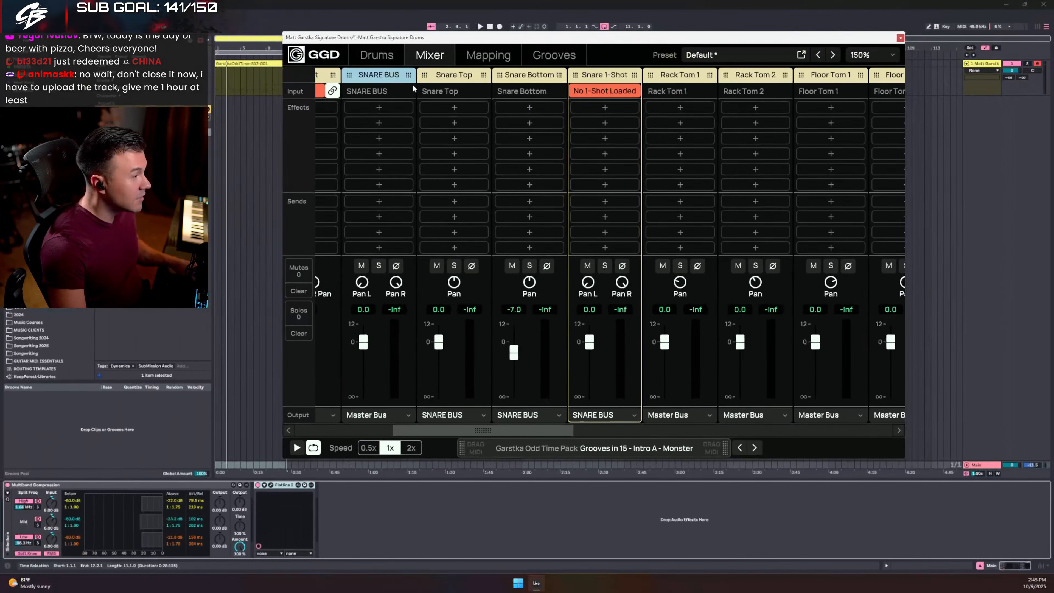
- Play the groove with SNARE BUS soloed to check the snare routing, and release the solo
{"action": "left_click", "coordinate": [385, 354]}
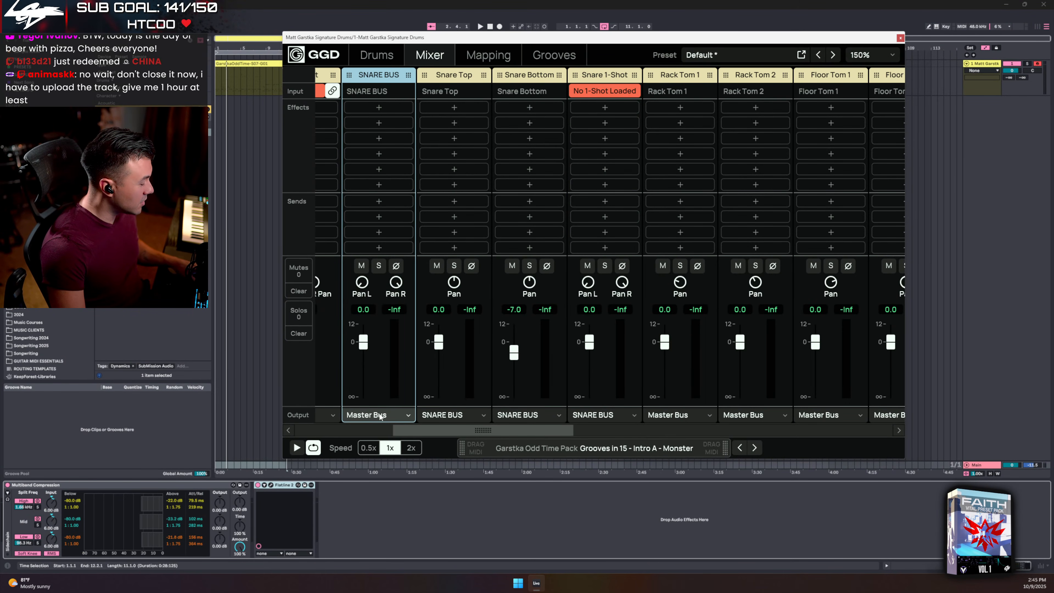
{"action": "key", "text": "space"}
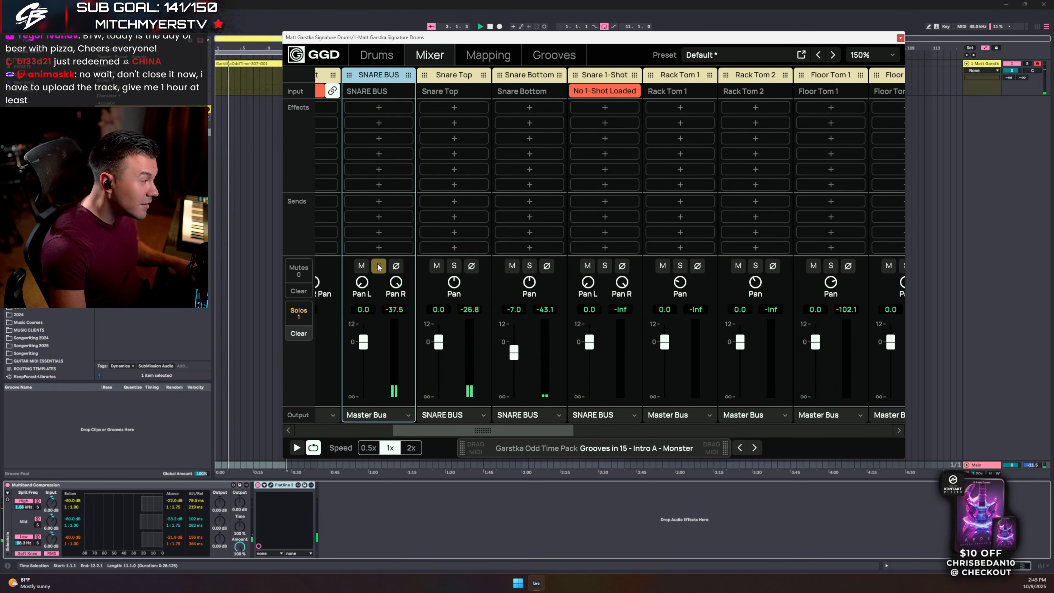
{"action": "left_click", "coordinate": [379, 267]}
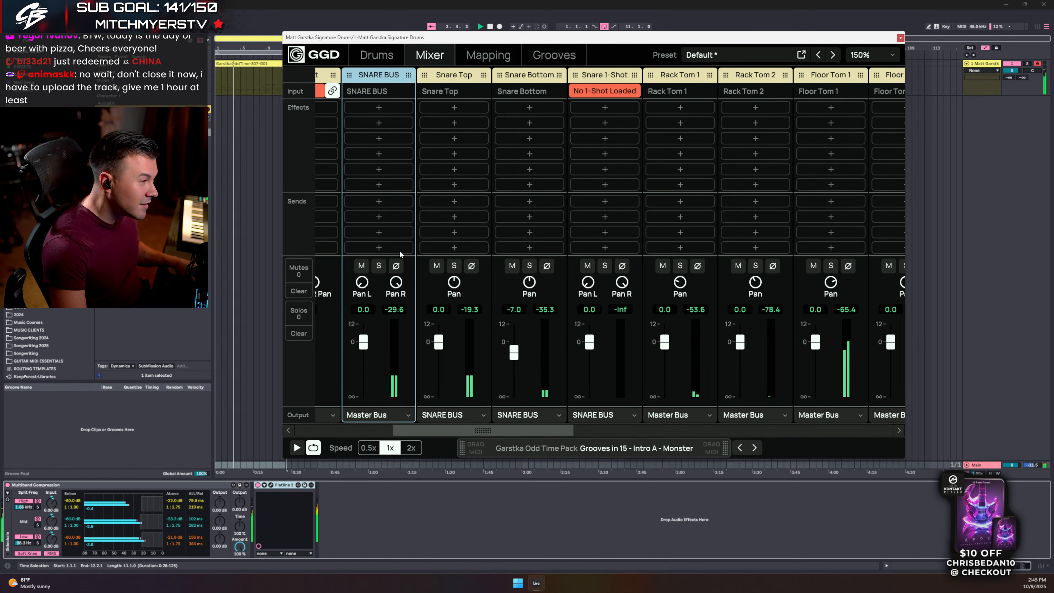
- Move the KICK BUS channel from the end of the mixer to directly before Kick L & R In
{"action": "left_click_drag", "start_coordinate": [558, 432], "coordinate": [944, 384]}
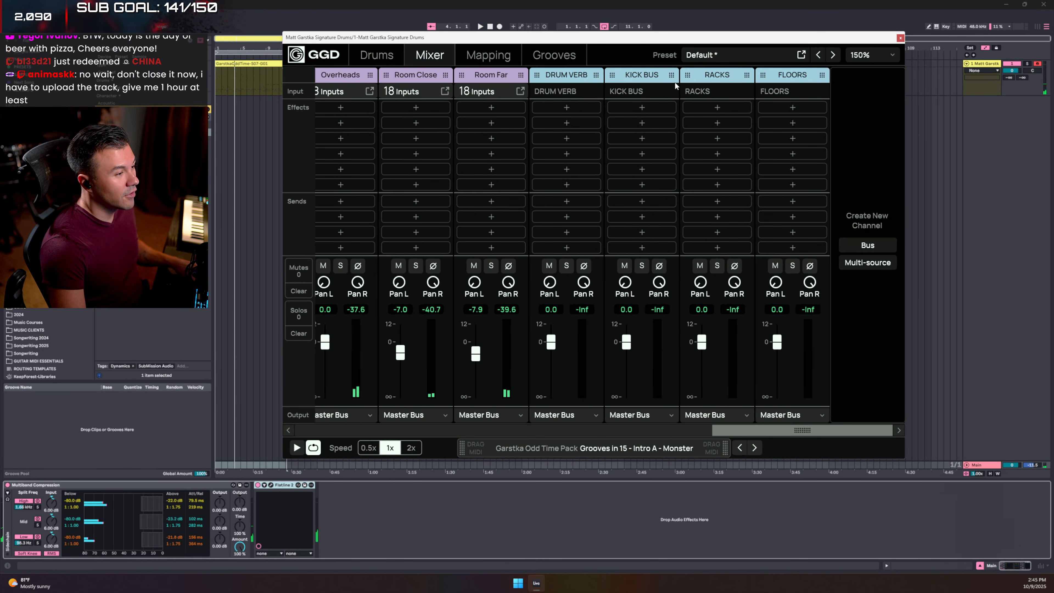
{"action": "left_click_drag", "start_coordinate": [638, 78], "coordinate": [290, 79]}
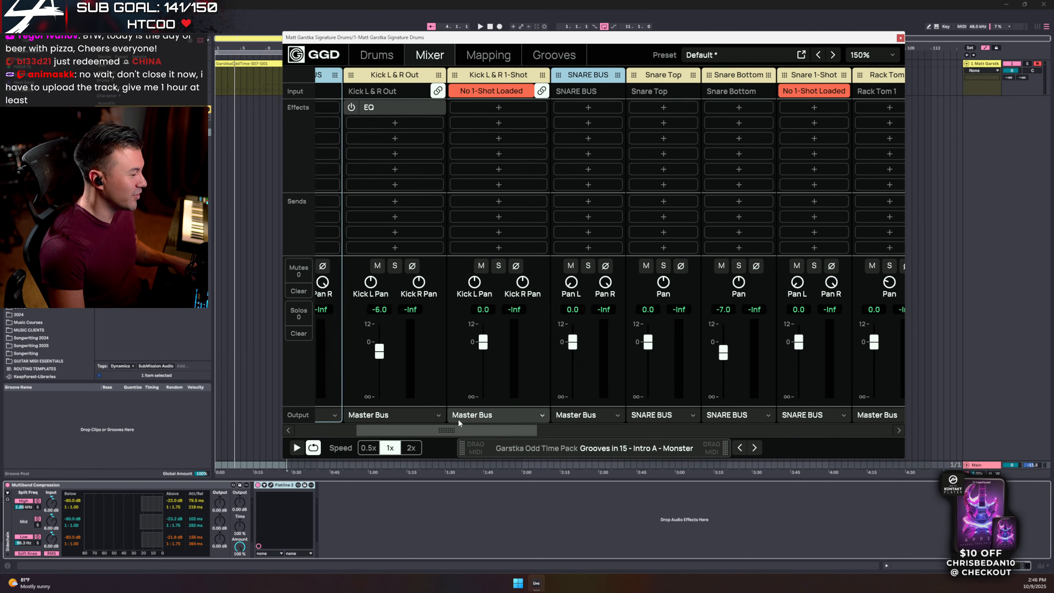
{"action": "left_click_drag", "start_coordinate": [452, 427], "coordinate": [397, 428]}
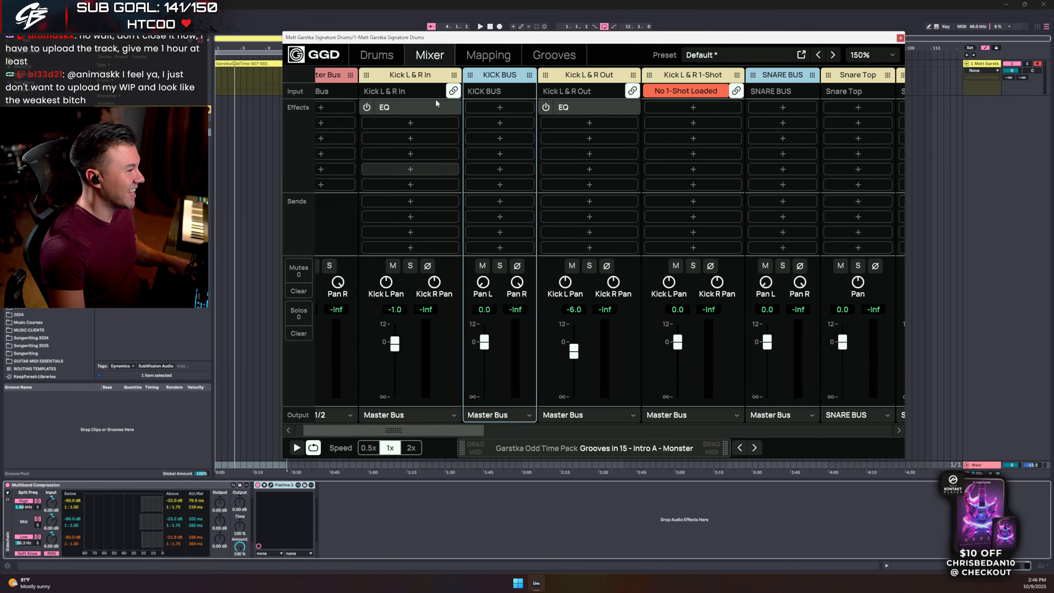
{"action": "left_click_drag", "start_coordinate": [501, 76], "coordinate": [386, 73]}
- Route the outputs of the Kick L & R In, Kick L & R Out and Kick L & R 1-Shot channels to KICK BUS
{"action": "left_click", "coordinate": [484, 413]}
{"action": "mouse_move", "coordinate": [468, 386]}
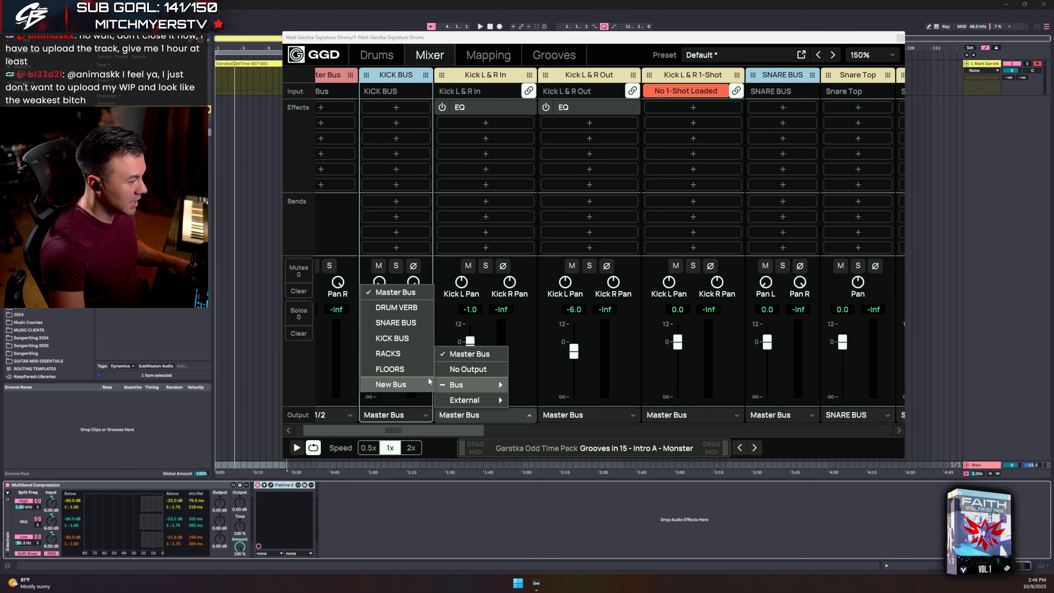
{"action": "left_click", "coordinate": [399, 340]}
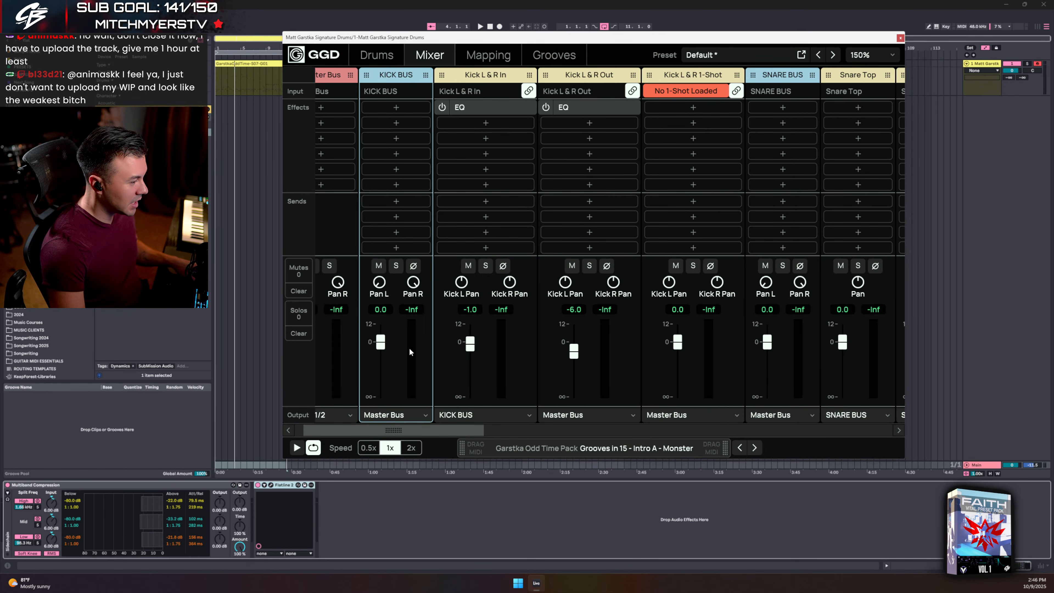
{"action": "left_click", "coordinate": [582, 415]}
{"action": "mouse_move", "coordinate": [559, 388]}
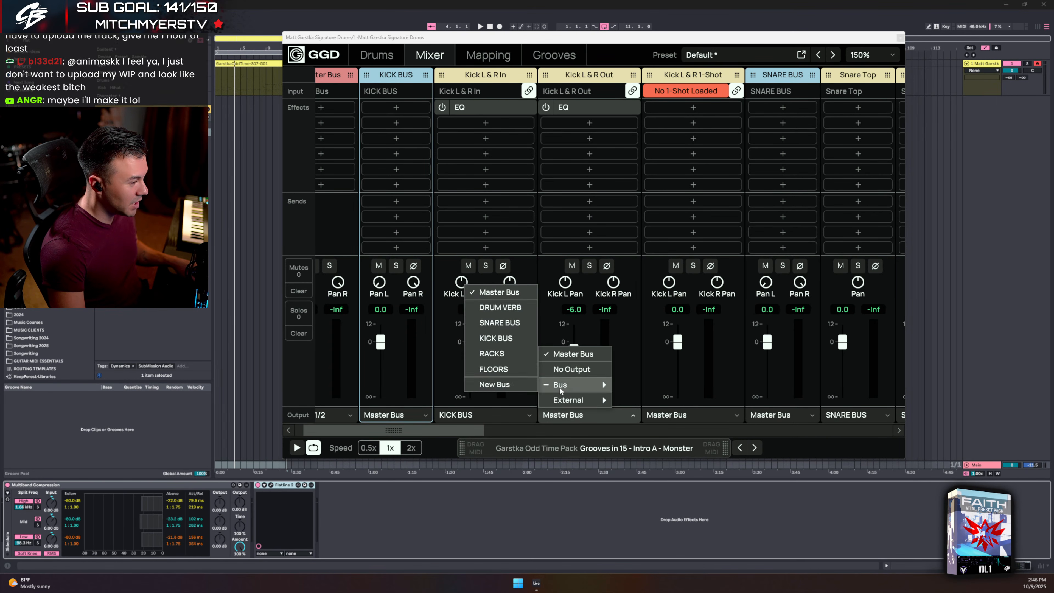
{"action": "left_click", "coordinate": [515, 339]}
{"action": "left_click", "coordinate": [651, 415]}
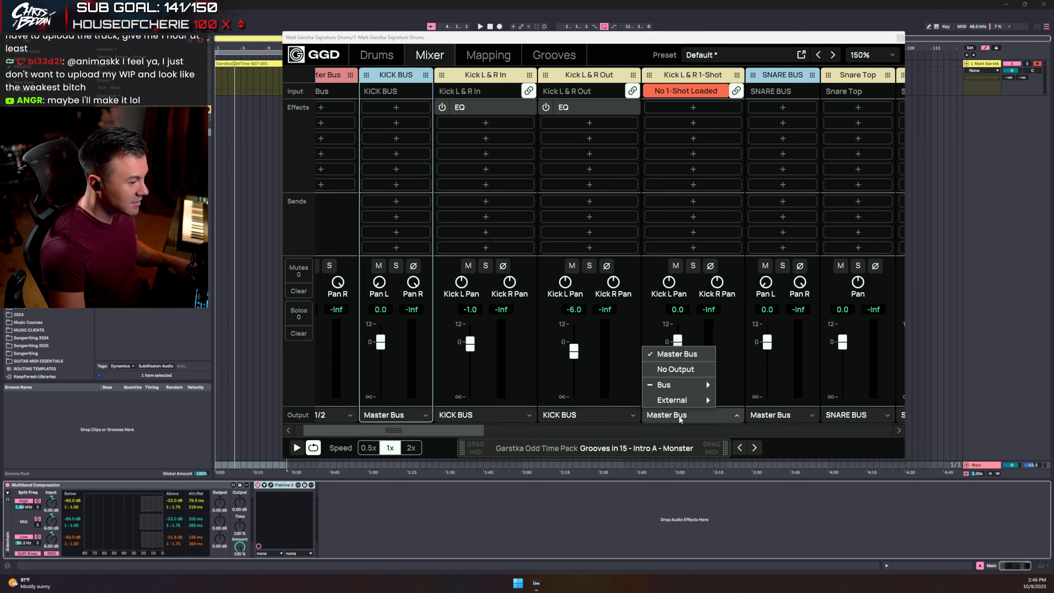
{"action": "mouse_move", "coordinate": [652, 384]}
{"action": "left_click", "coordinate": [598, 339]}
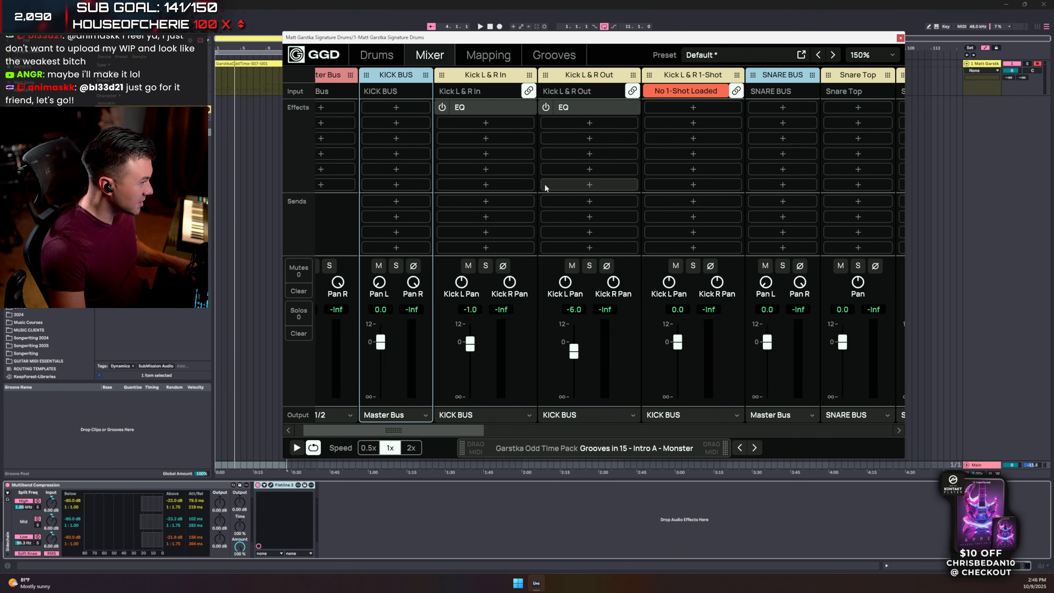
- Play the groove with KICK BUS soloed to check the kick routing, and release the solo
{"action": "key", "text": "space"}
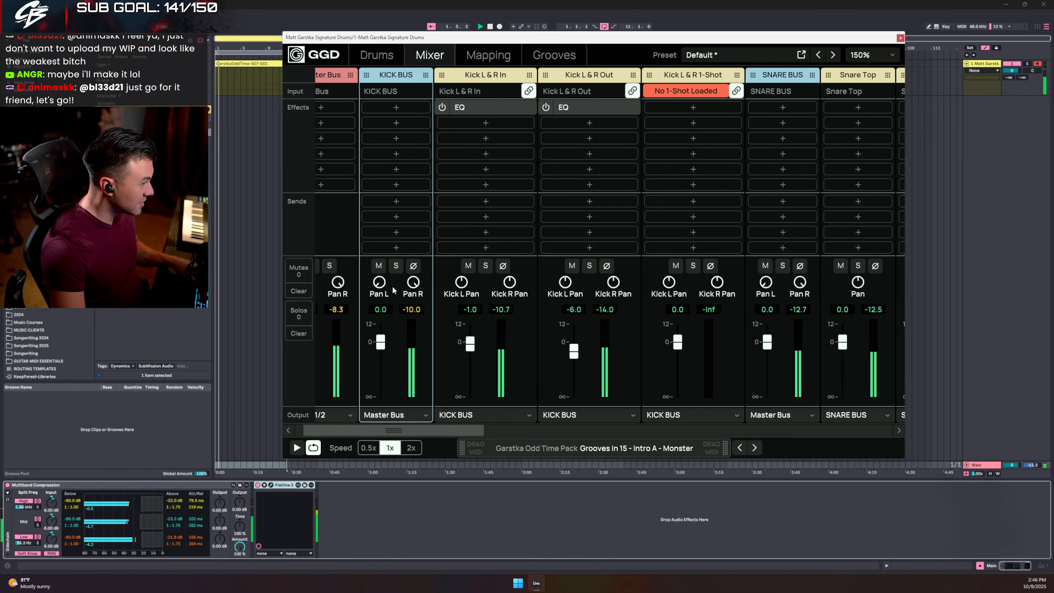
{"action": "left_click", "coordinate": [395, 267]}
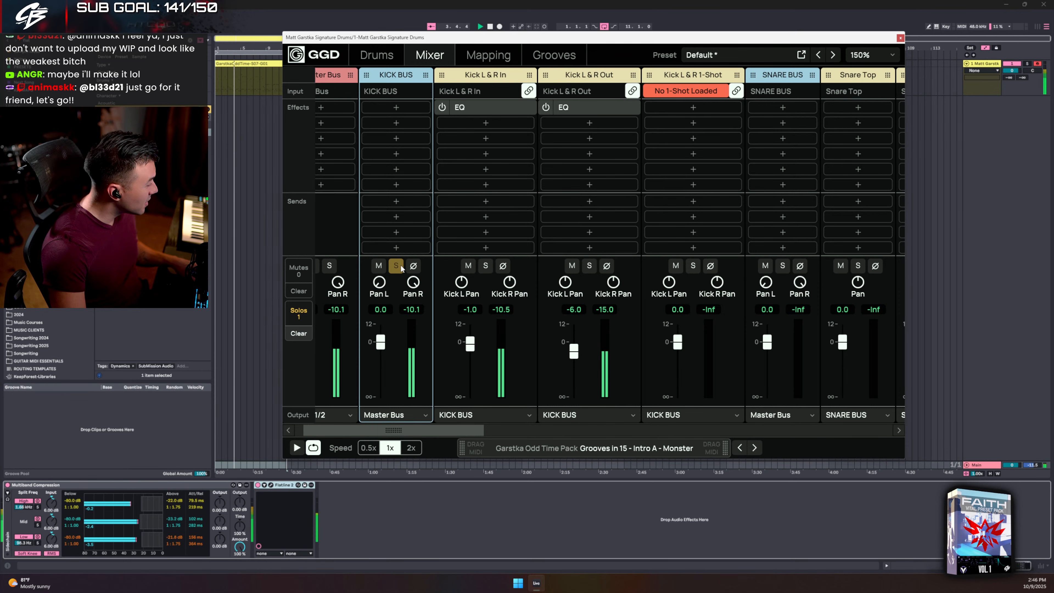
{"action": "left_click", "coordinate": [400, 265]}
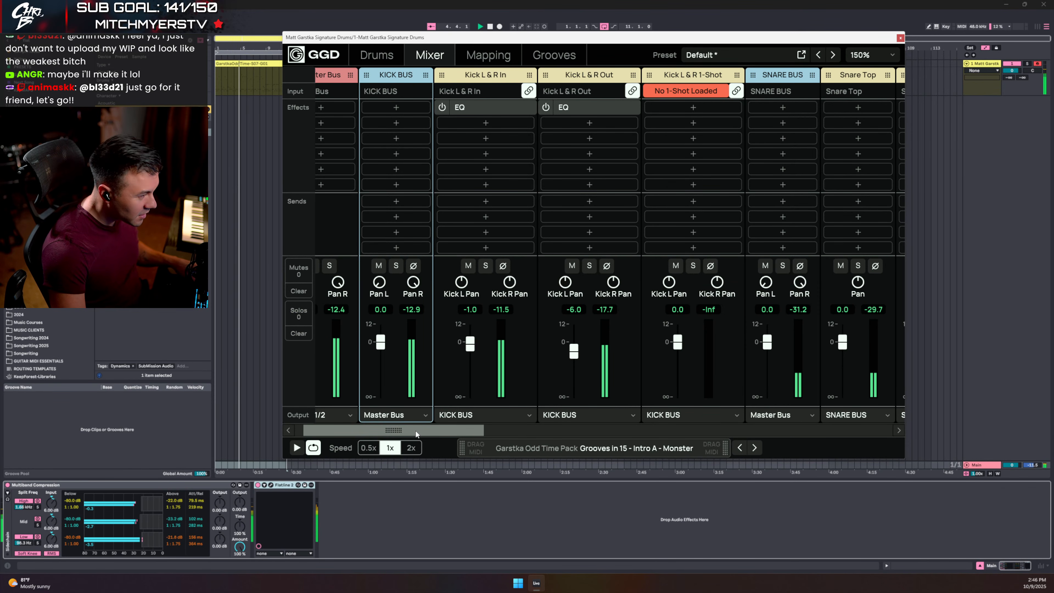
- Move the FLOORS bus channel from the end of the mixer to directly before Floor Tom 1
{"action": "left_click_drag", "start_coordinate": [415, 431], "coordinate": [792, 419]}
{"action": "scroll", "coordinate": [297, 64], "scroll_direction": "left", "scroll_amount": 5}
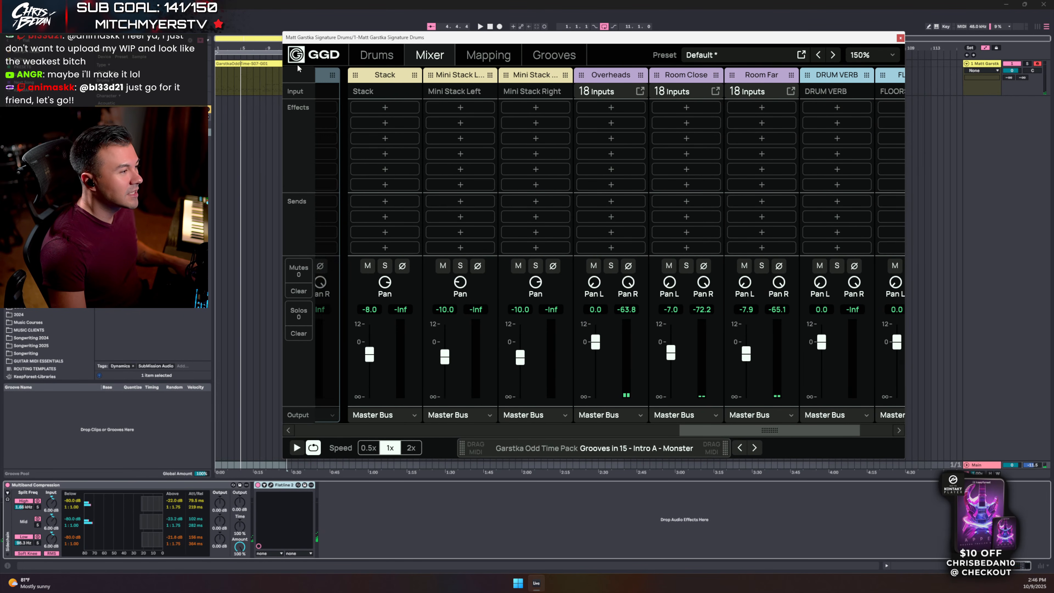
{"action": "scroll", "coordinate": [287, 65], "scroll_direction": "left", "scroll_amount": 5}
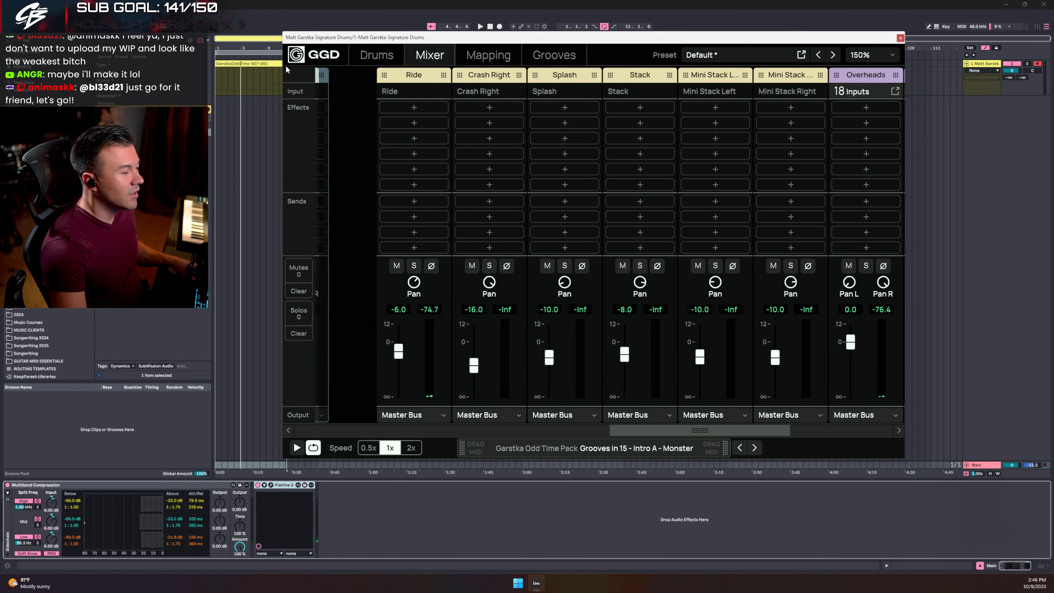
{"action": "scroll", "coordinate": [286, 65], "scroll_direction": "left", "scroll_amount": 3}
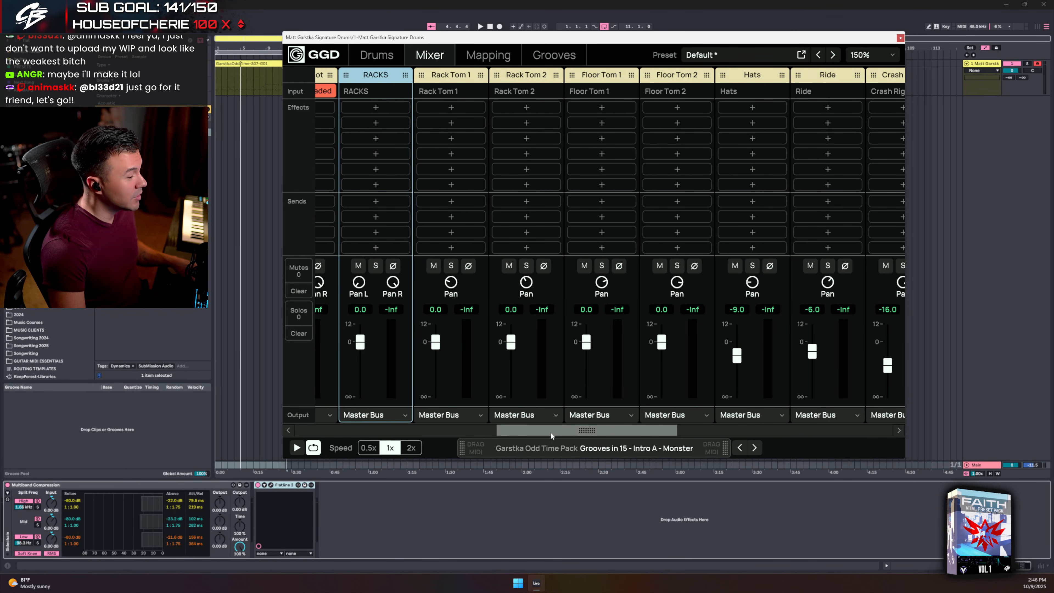
{"action": "left_click_drag", "start_coordinate": [554, 430], "coordinate": [765, 430]}
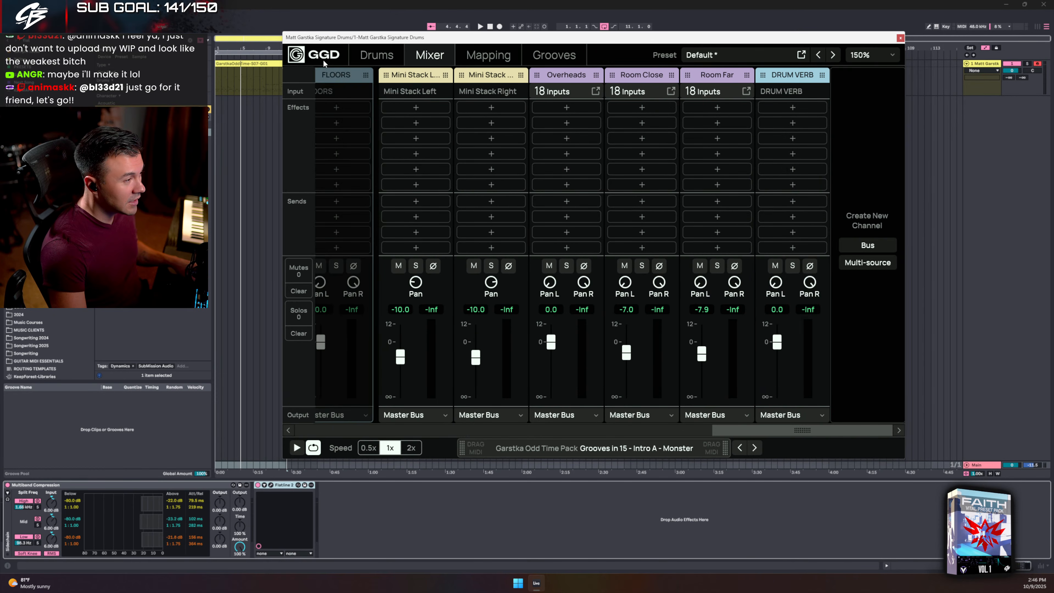
{"action": "scroll", "coordinate": [278, 73], "scroll_direction": "left", "scroll_amount": 4}
{"action": "scroll", "coordinate": [273, 77], "scroll_direction": "left", "scroll_amount": 4}
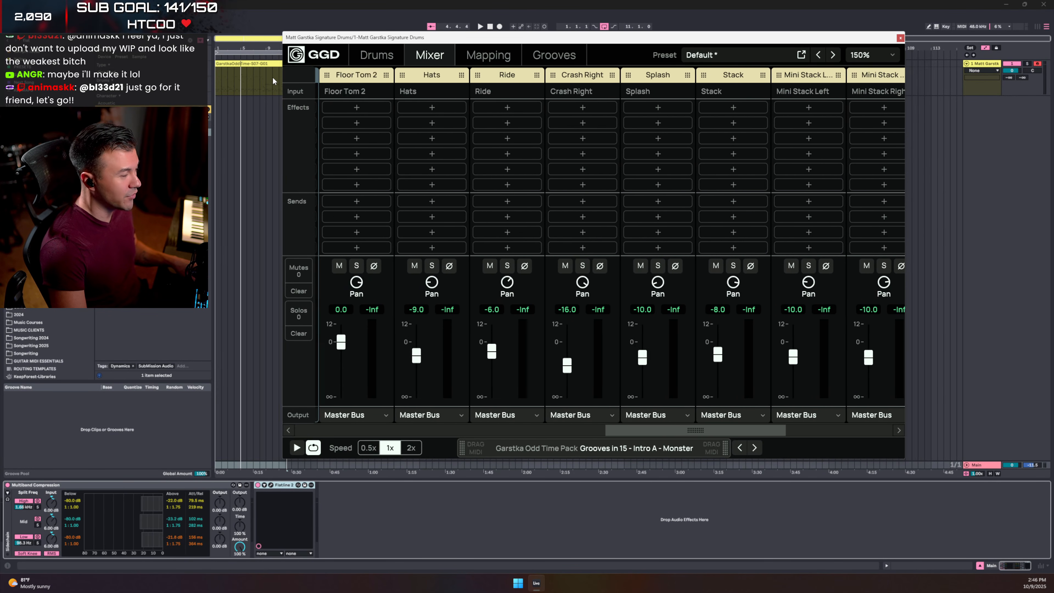
{"action": "left_click_drag", "start_coordinate": [273, 77], "coordinate": [609, 90]}
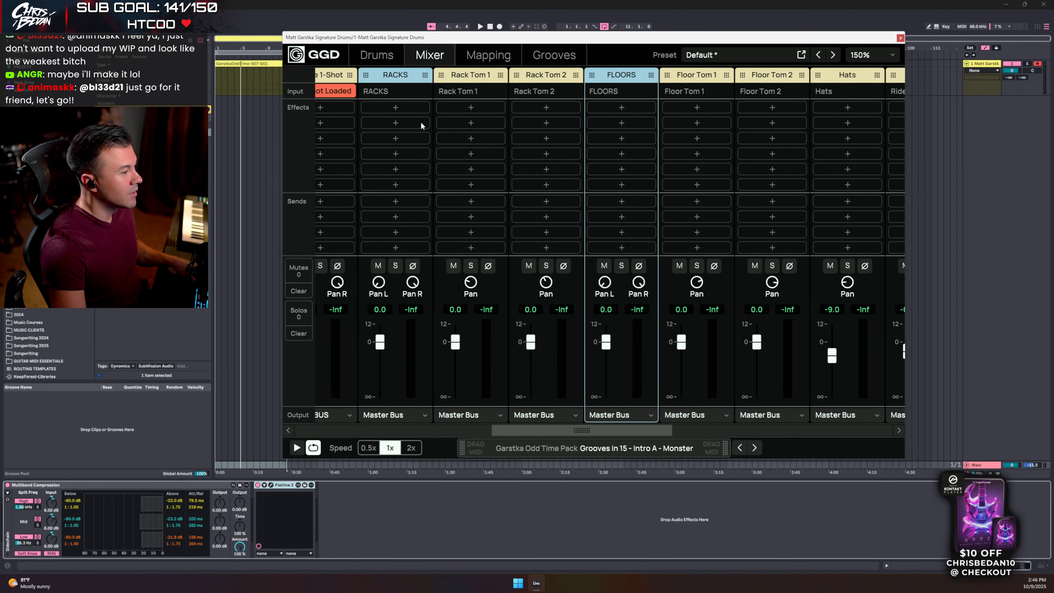
- Route the outputs of the Rack Tom 1 and Rack Tom 2 channels to the RACKS bus
{"action": "left_click", "coordinate": [469, 415]}
{"action": "mouse_move", "coordinate": [464, 387]}
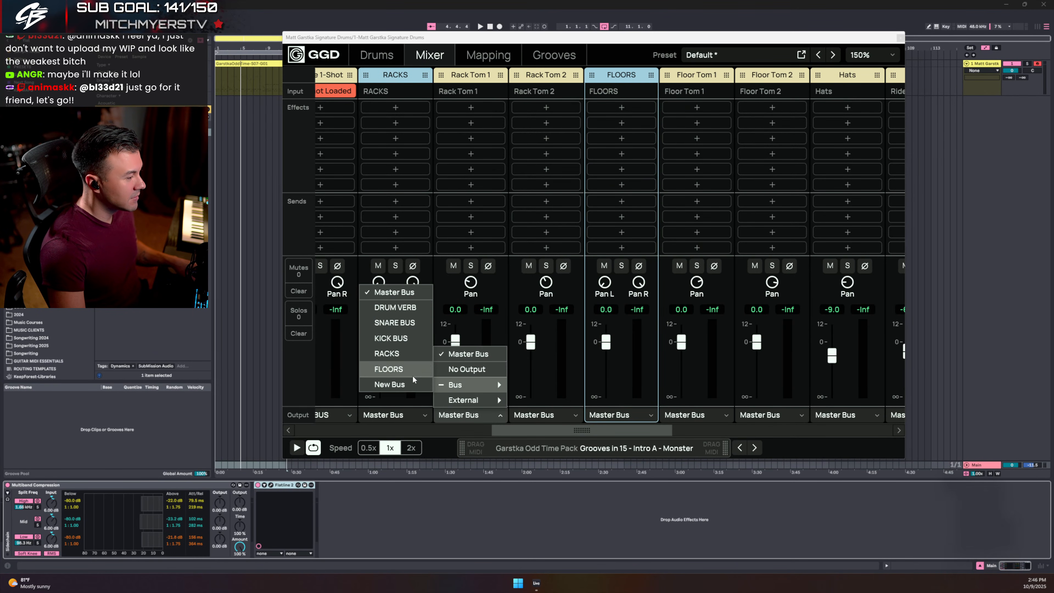
{"action": "left_click", "coordinate": [397, 353]}
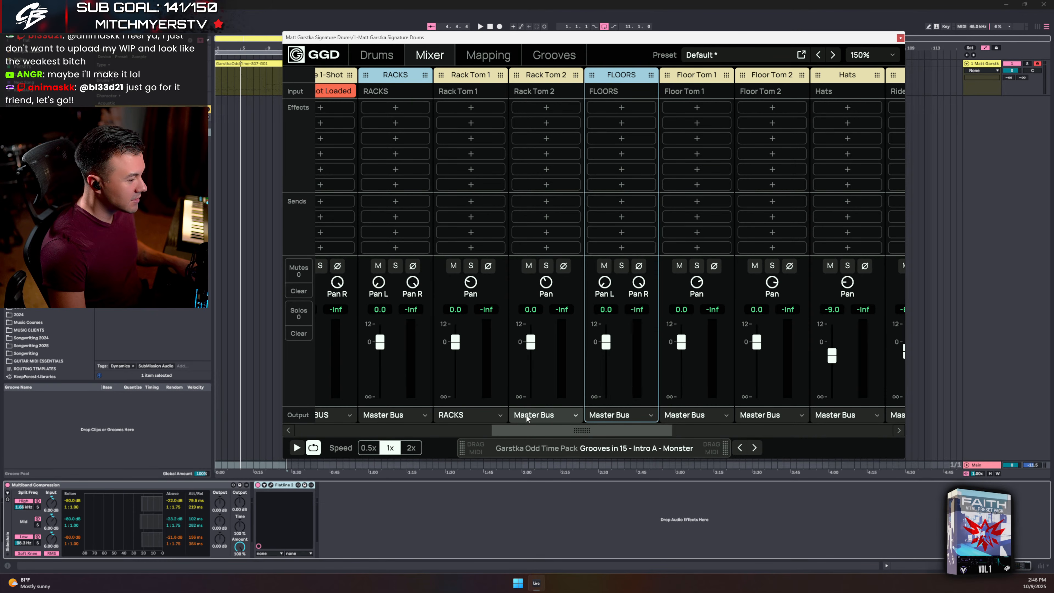
{"action": "left_click", "coordinate": [540, 415]}
{"action": "mouse_move", "coordinate": [536, 385]}
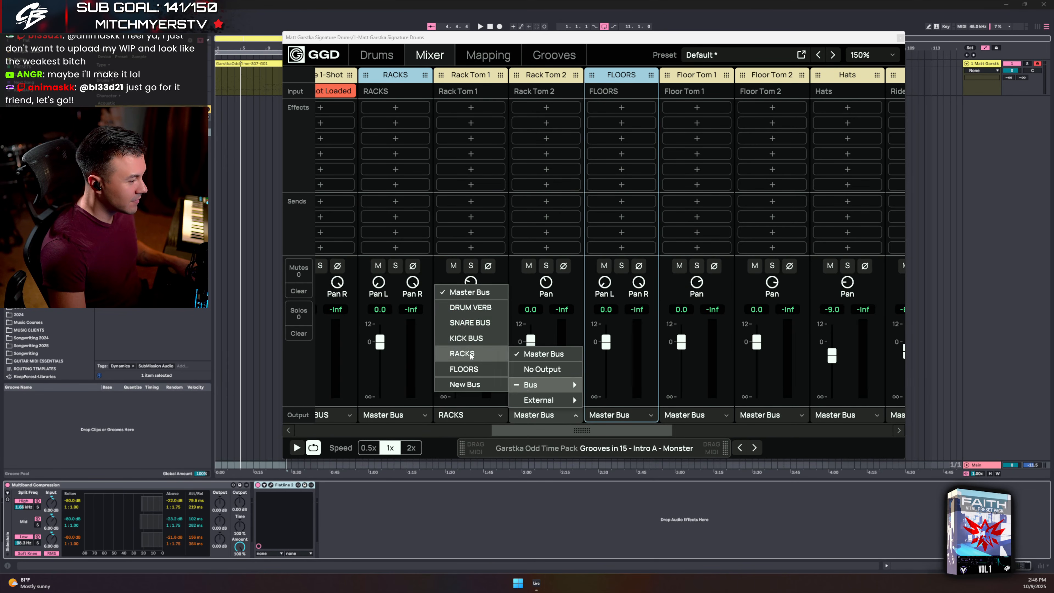
{"action": "left_click", "coordinate": [462, 353]}
- Route the outputs of the Floor Tom 1 and Floor Tom 2 channels to the FLOORS bus
{"action": "left_click", "coordinate": [701, 416]}
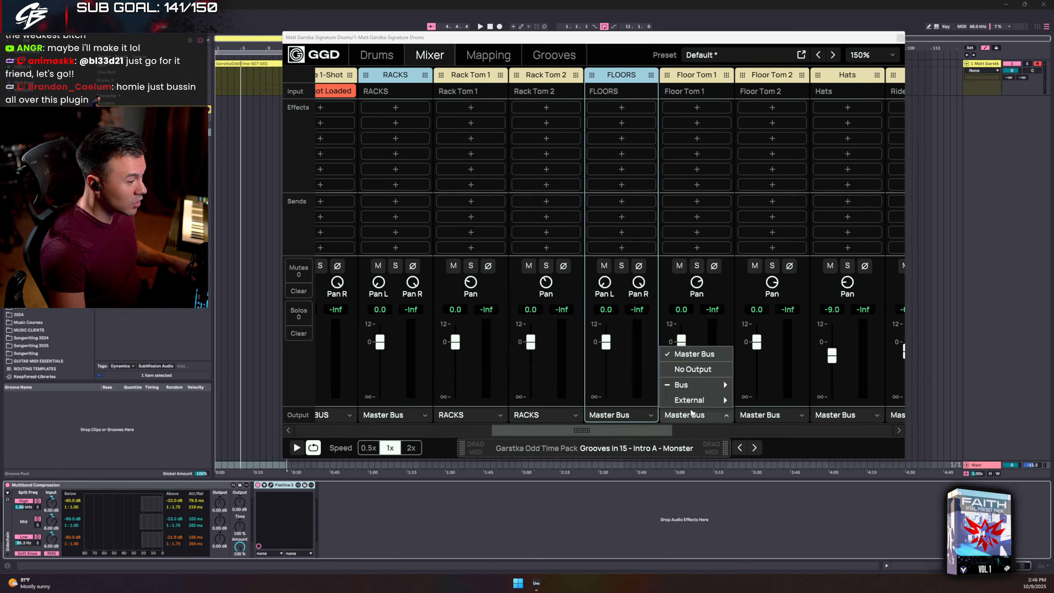
{"action": "mouse_move", "coordinate": [689, 384]}
{"action": "left_click", "coordinate": [615, 369]}
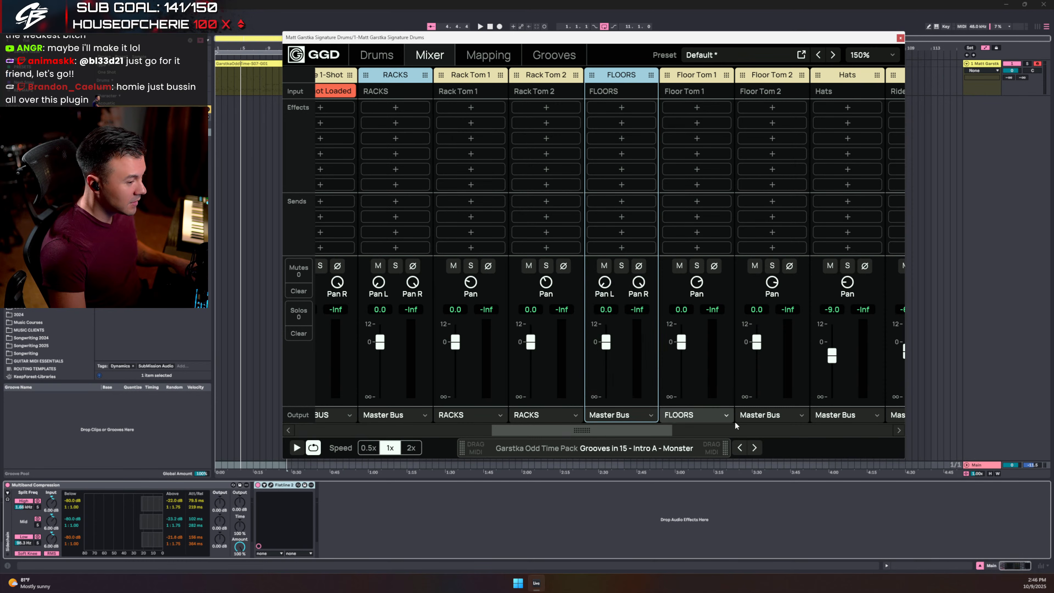
{"action": "left_click", "coordinate": [768, 415]}
{"action": "mouse_move", "coordinate": [773, 387]}
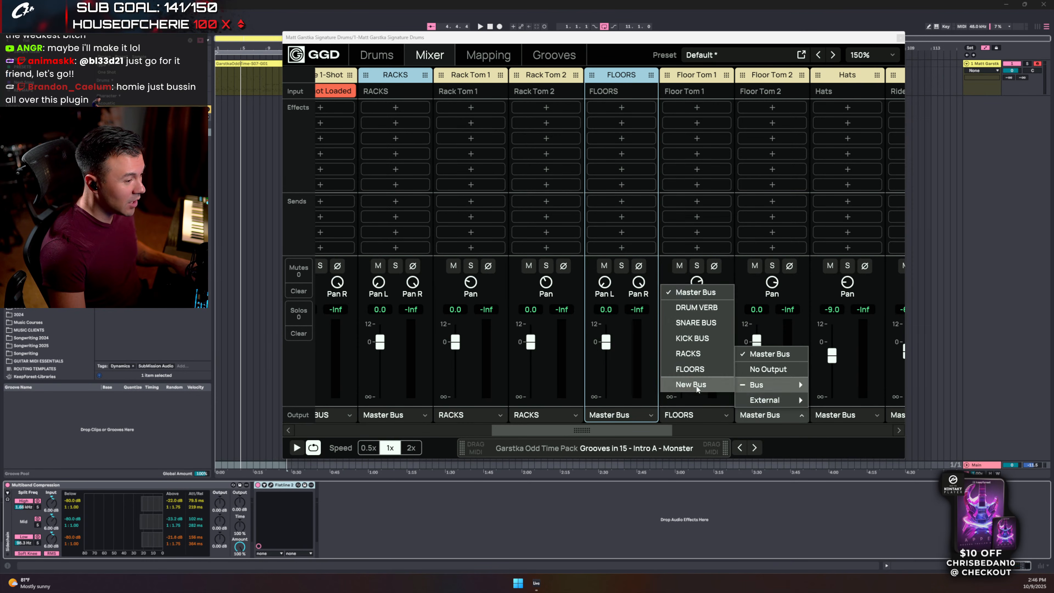
{"action": "left_click", "coordinate": [690, 369]}
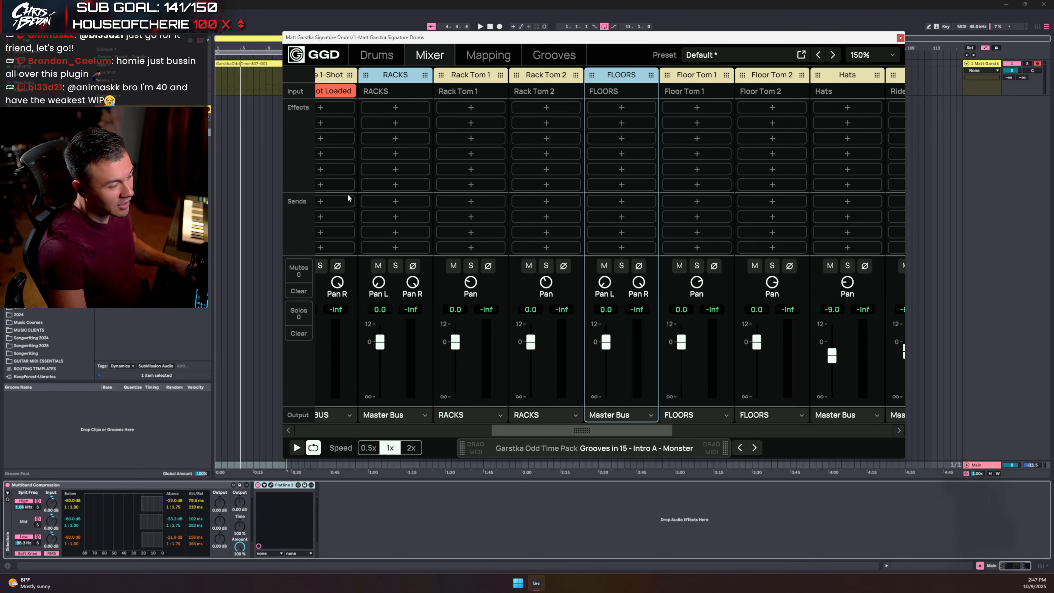
- Examine the external stereo outputs available for the RACKS bus without changing its routing
{"action": "left_click", "coordinate": [405, 415]}
{"action": "mouse_move", "coordinate": [408, 407]}
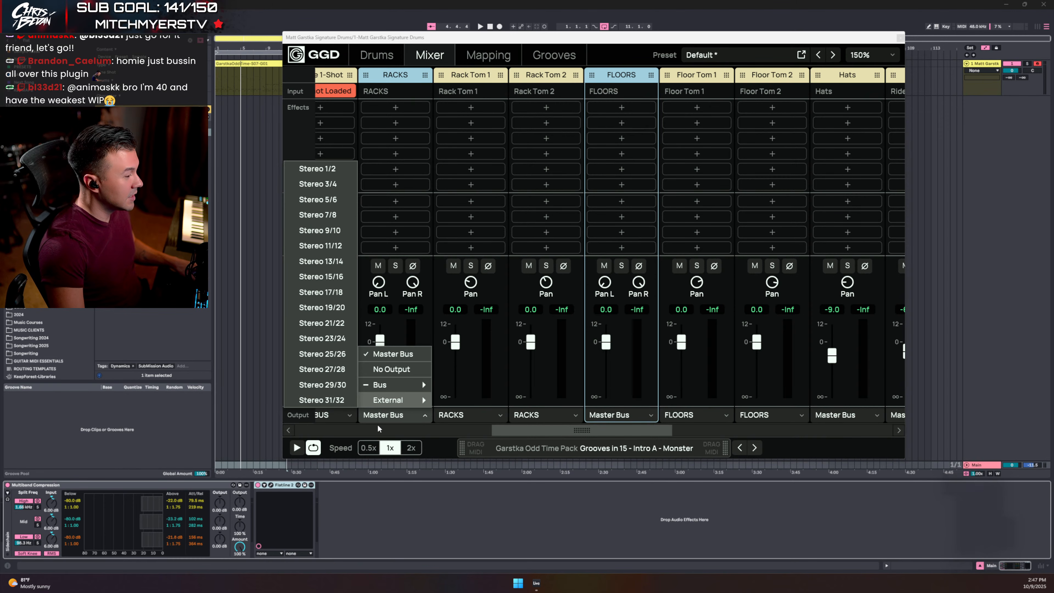
{"action": "left_click", "coordinate": [385, 415]}
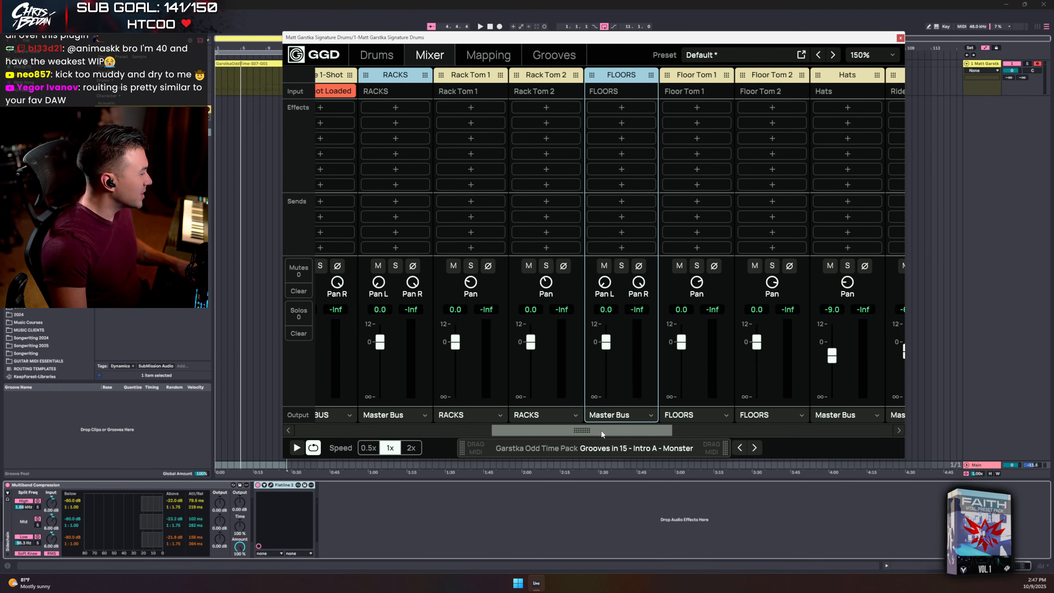
- Play the groove with KICK BUS soloed and add an EQ to the first effect slot of that bus
{"action": "left_click_drag", "start_coordinate": [602, 431], "coordinate": [372, 398]}
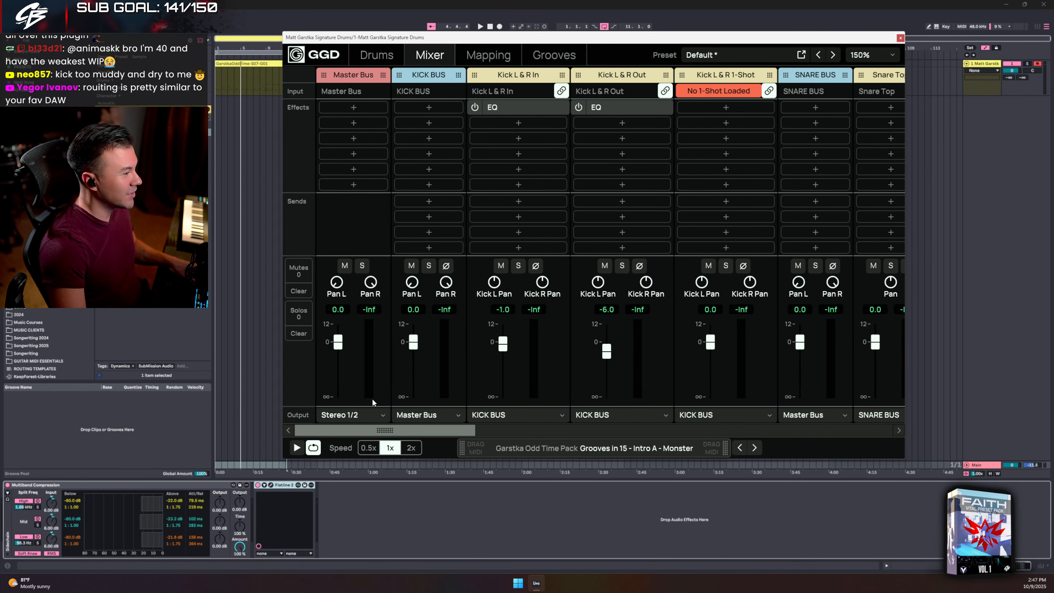
{"action": "key", "text": "space"}
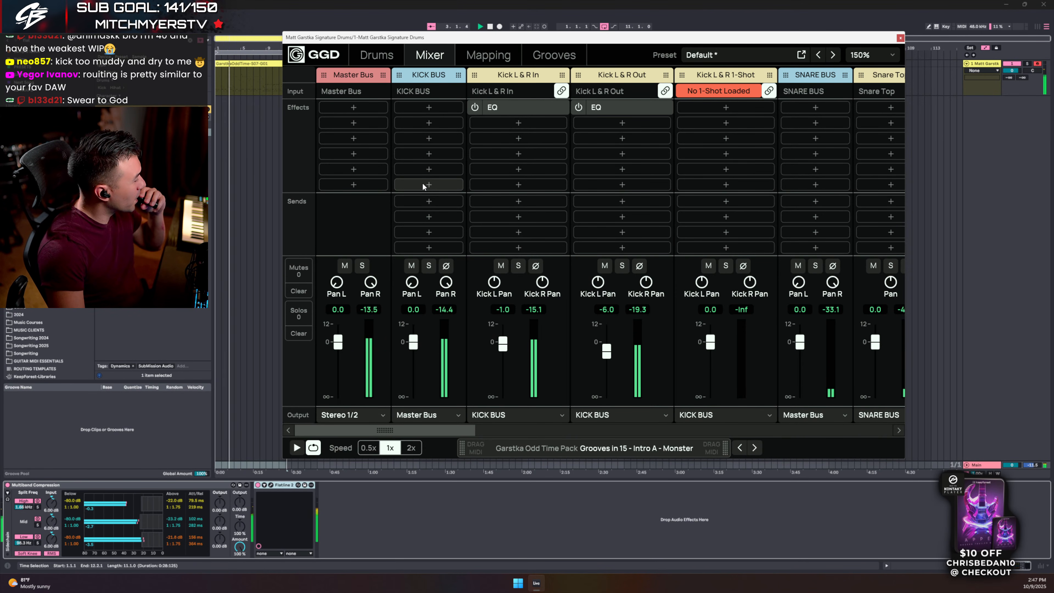
{"action": "left_click", "coordinate": [427, 266]}
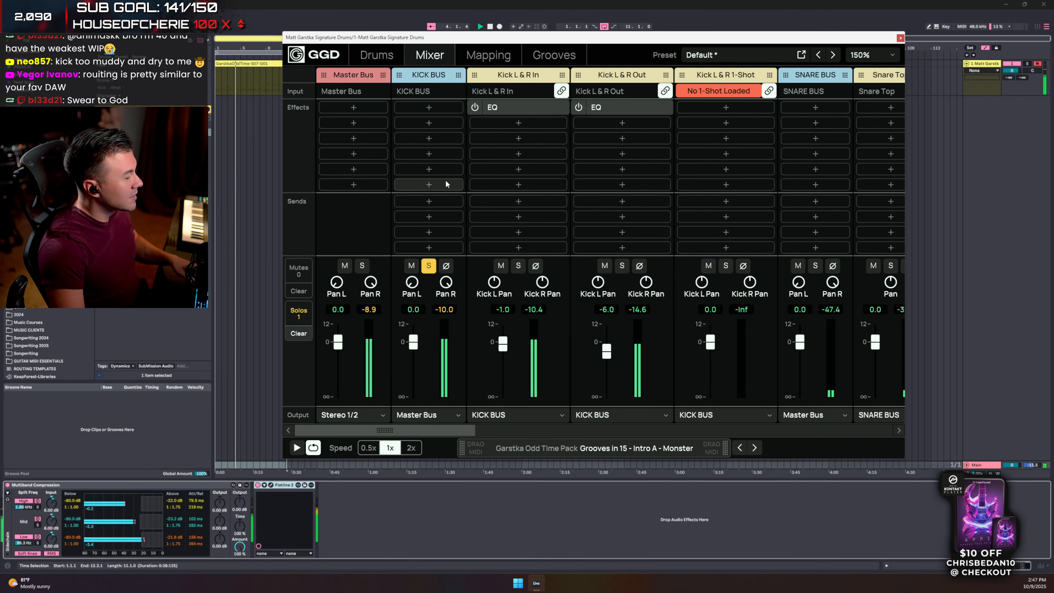
{"action": "left_click", "coordinate": [417, 103]}
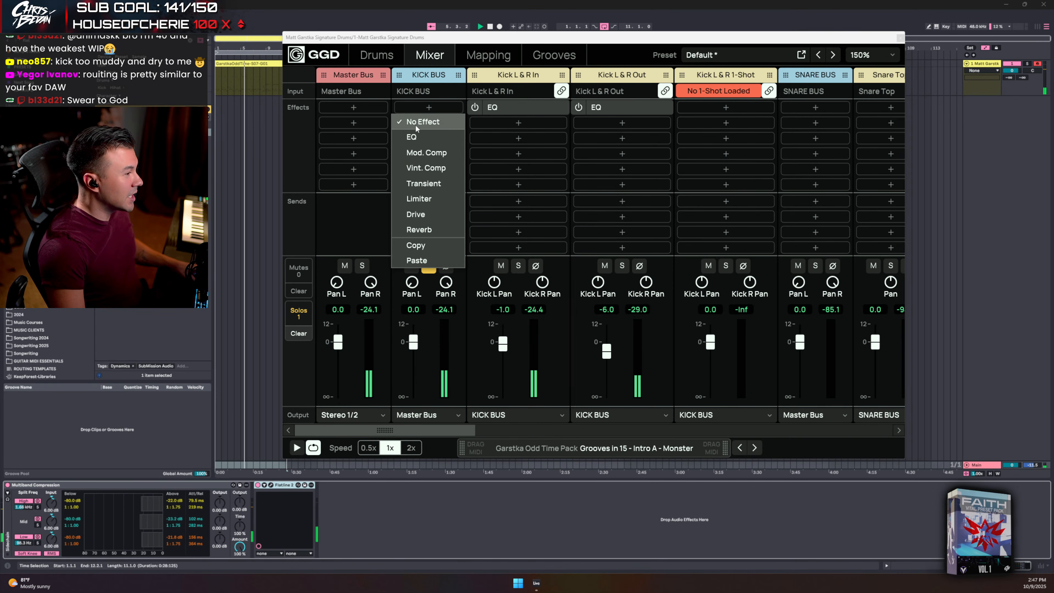
{"action": "left_click", "coordinate": [412, 136]}
- Shape band 1 of the KICK BUS EQ into a bell cut of about 12.5 dB near 200 Hz with Q 1.58, and close the EQ
{"action": "left_click_drag", "start_coordinate": [602, 239], "coordinate": [512, 131]}
{"action": "left_click_drag", "start_coordinate": [562, 400], "coordinate": [558, 368]}
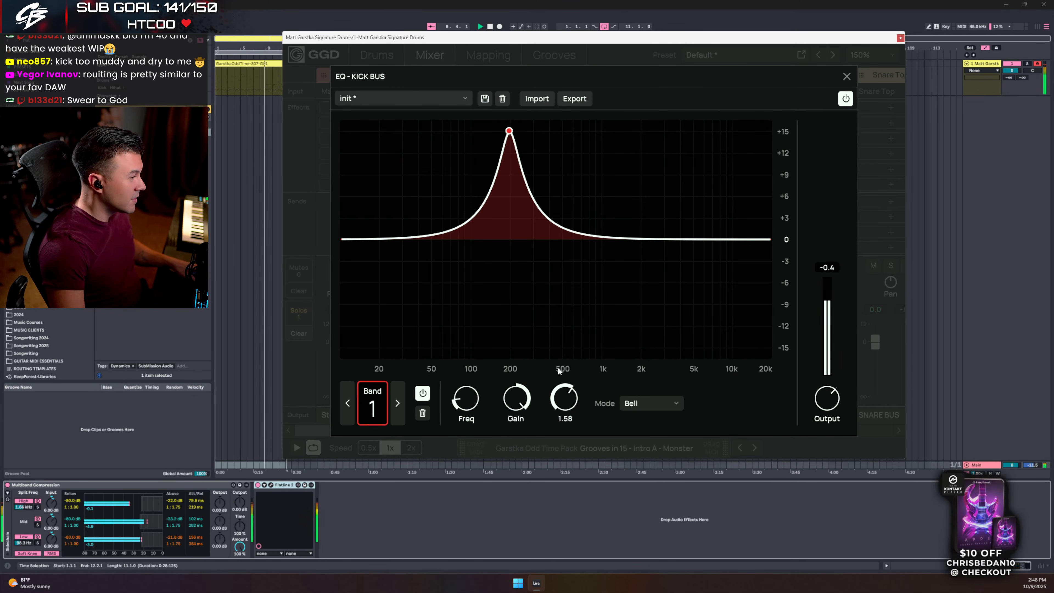
{"action": "left_click_drag", "start_coordinate": [509, 130], "coordinate": [509, 331]}
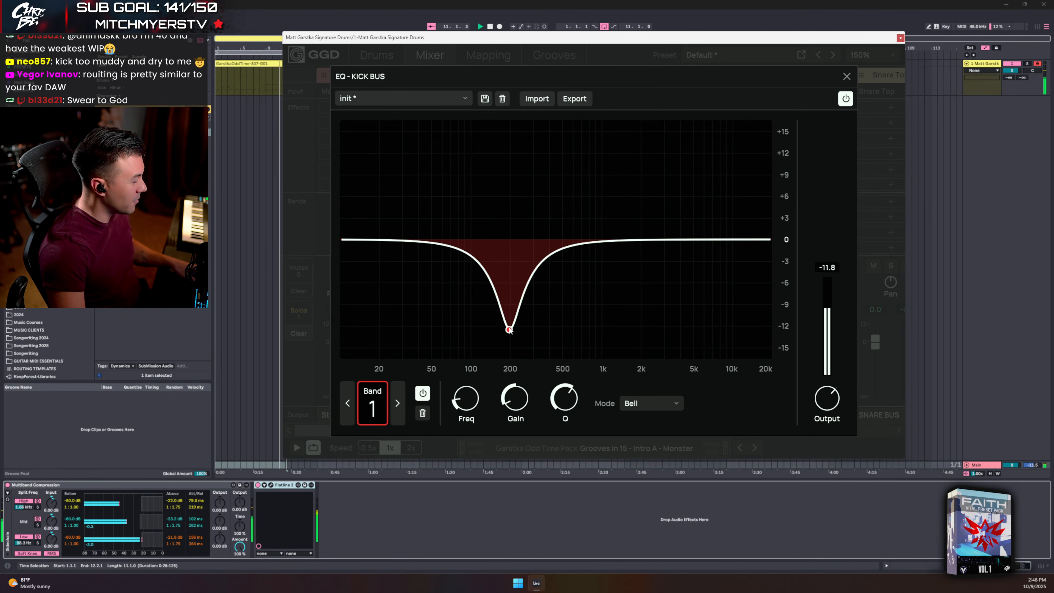
{"action": "left_click", "coordinate": [846, 77]}
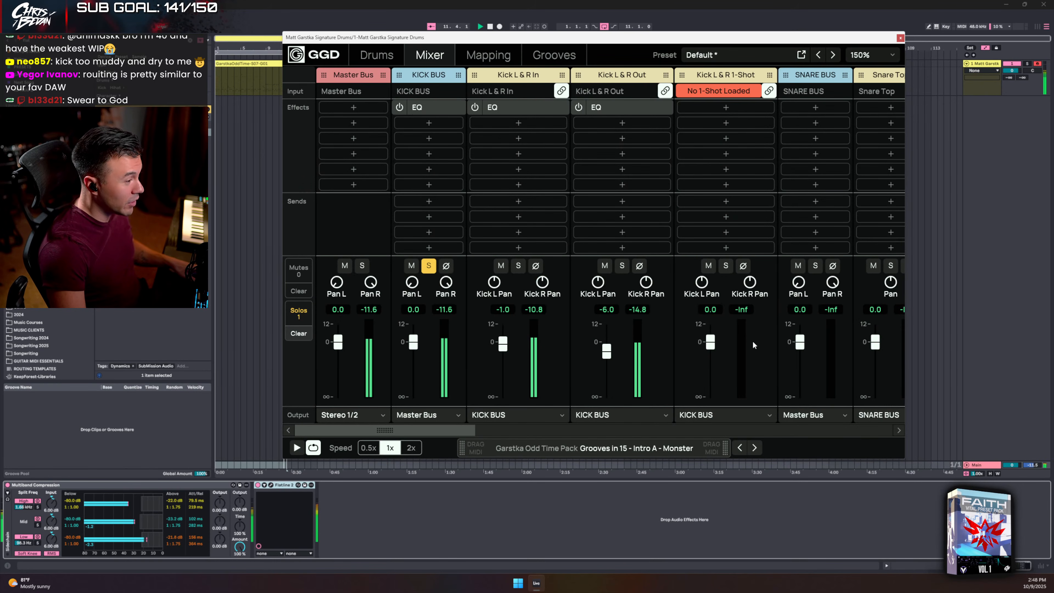
- Compare the equalized kick in the full mix and soloed by toggling the KICK BUS solo, ending with it off
{"action": "left_click", "coordinate": [429, 266]}
{"action": "mouse_move", "coordinate": [423, 432]}
{"action": "left_mouse_down"}
{"action": "mouse_move", "coordinate": [659, 415]}
{"action": "mouse_move", "coordinate": [408, 417]}
{"action": "left_mouse_up"}
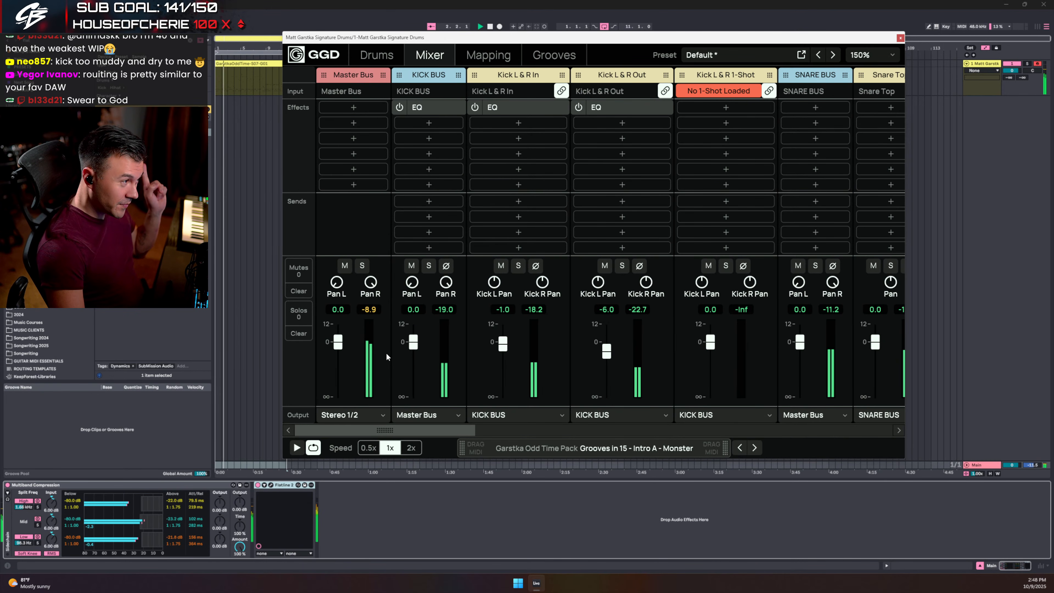
{"action": "left_click", "coordinate": [429, 266]}
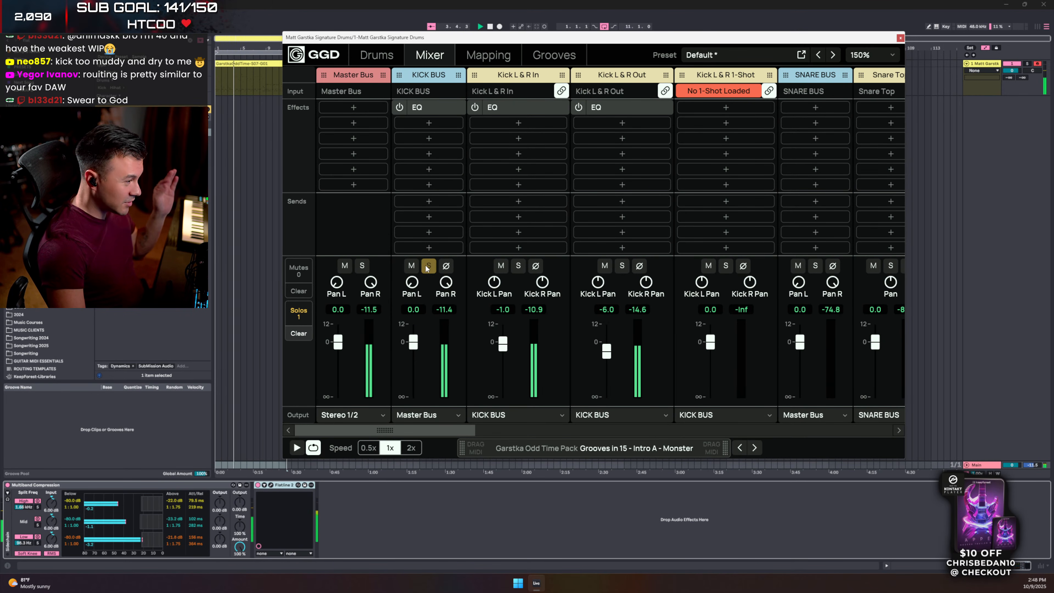
{"action": "left_click", "coordinate": [425, 265]}
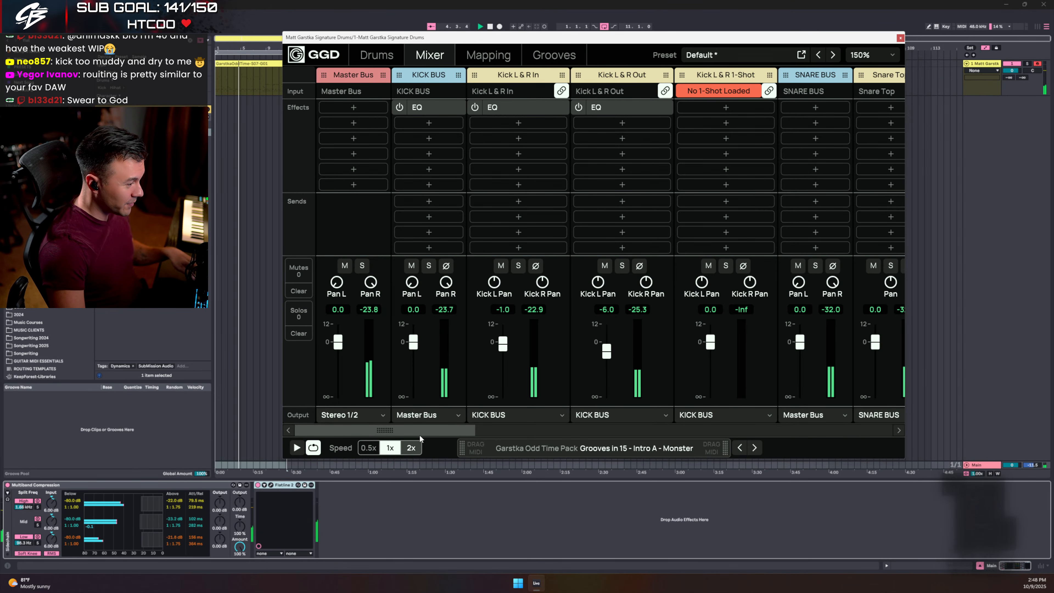
- Solo the Room Close channel and open its input sources
{"action": "left_click_drag", "start_coordinate": [420, 435], "coordinate": [810, 430]}
{"action": "left_click", "coordinate": [725, 266]}
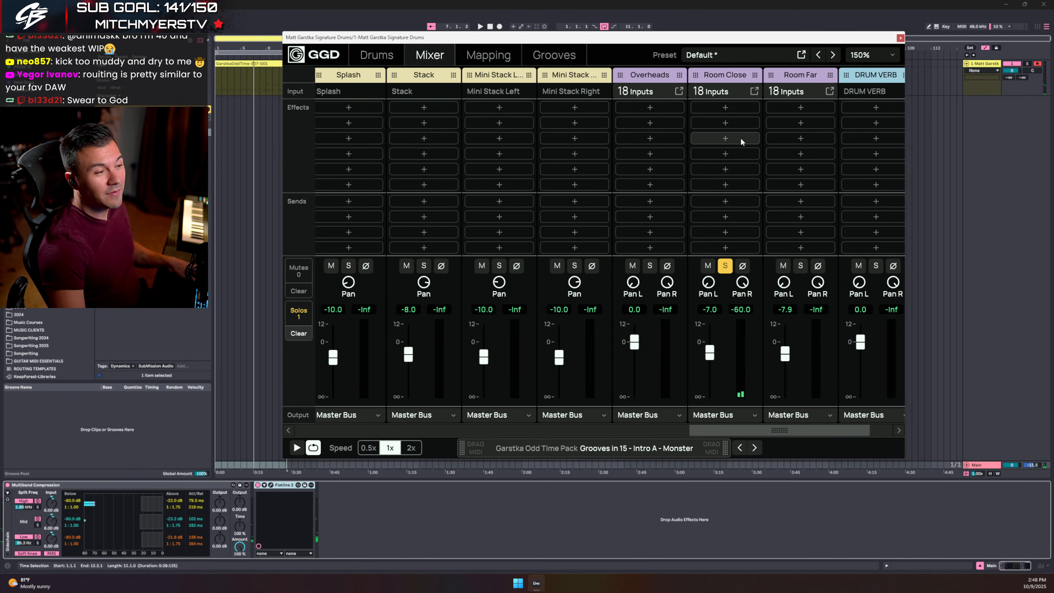
{"action": "left_click", "coordinate": [754, 91]}
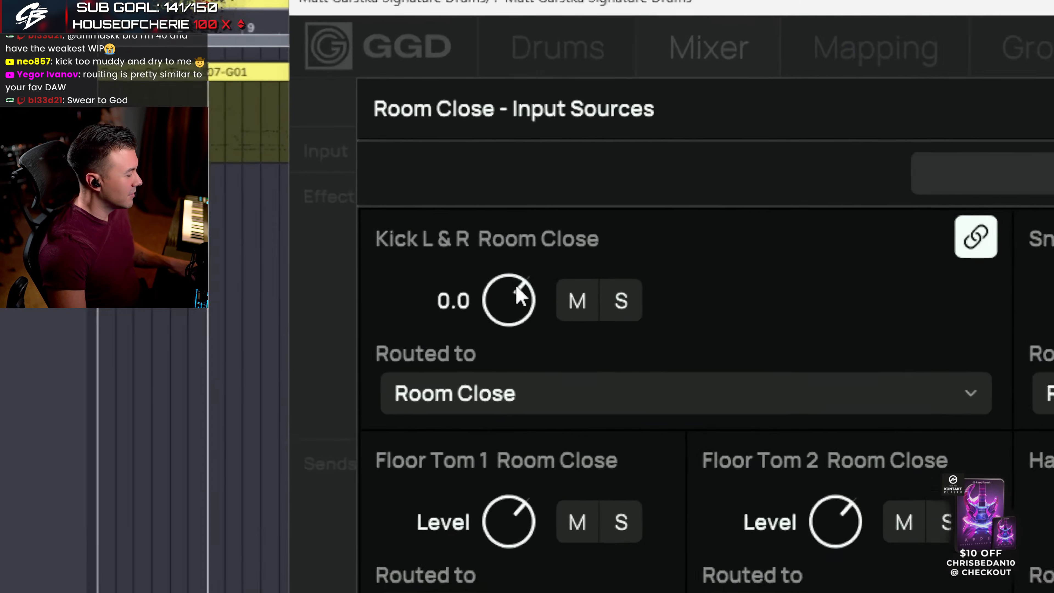
- Turn down the Kick L & R level in the Room Close input sources and close them
{"action": "left_click_drag", "start_coordinate": [363, 142], "coordinate": [363, 187]}
{"action": "left_click_drag", "start_coordinate": [529, 321], "coordinate": [530, 336]}
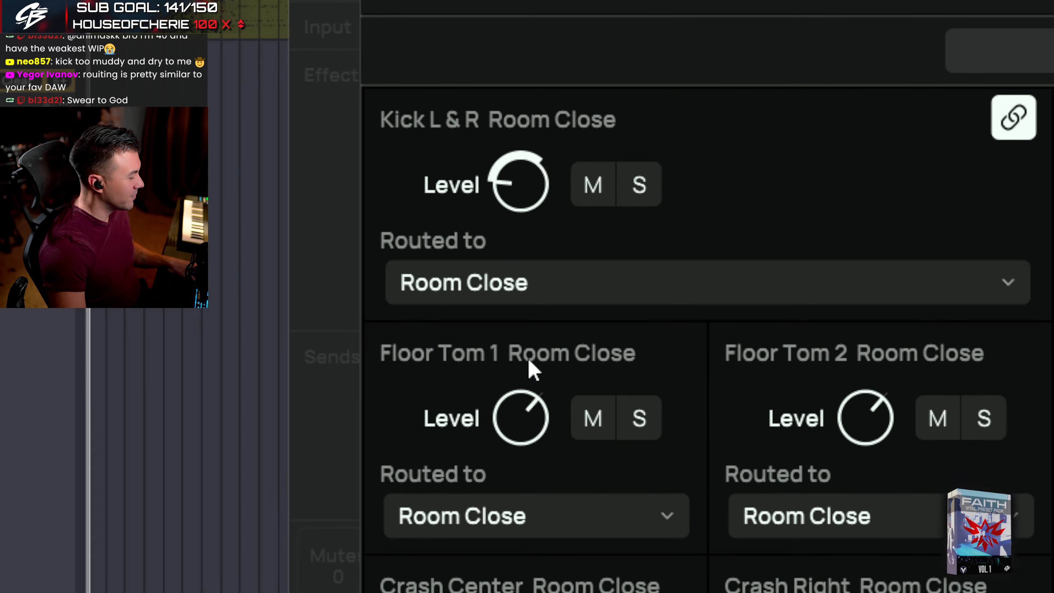
{"action": "left_click_drag", "start_coordinate": [521, 182], "coordinate": [520, 187]}
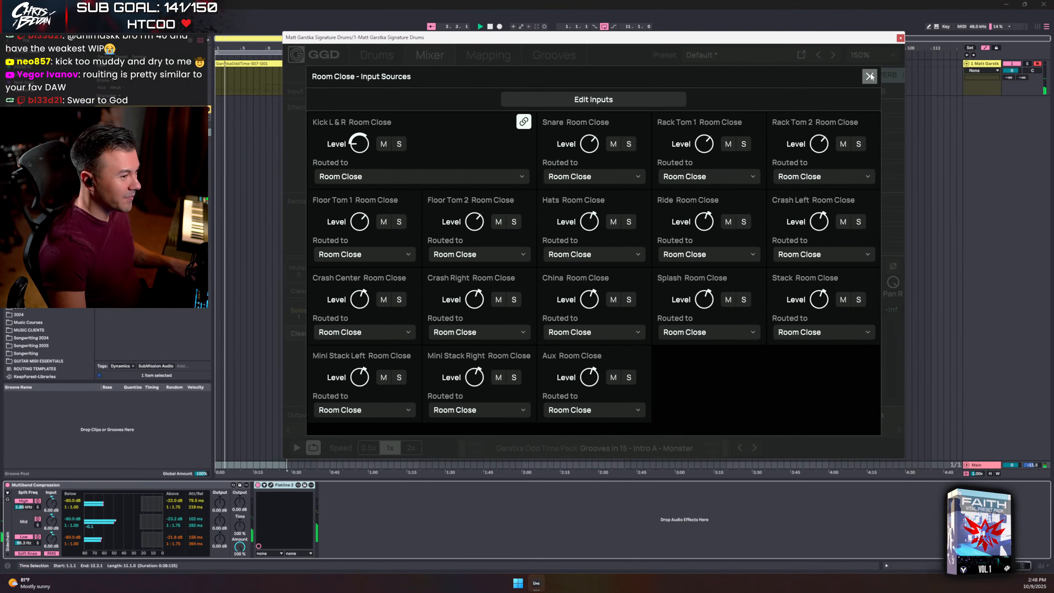
{"action": "left_click", "coordinate": [869, 77]}
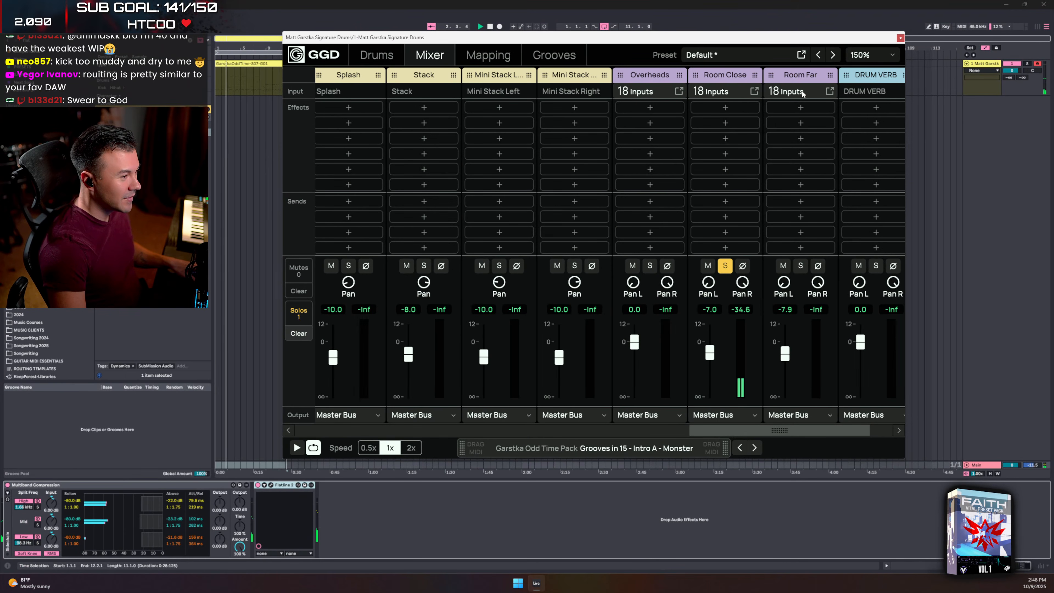
- Switch the solo from Room Close to Overheads and turn down the Kick L & R level in the Overheads input sources
{"action": "left_click", "coordinate": [727, 269]}
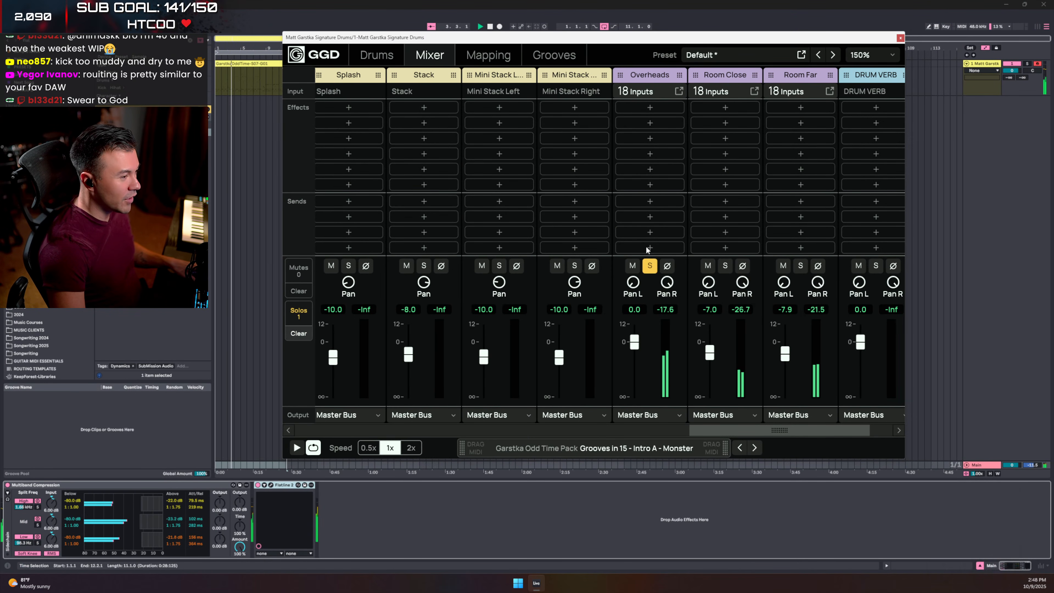
{"action": "left_click", "coordinate": [678, 91]}
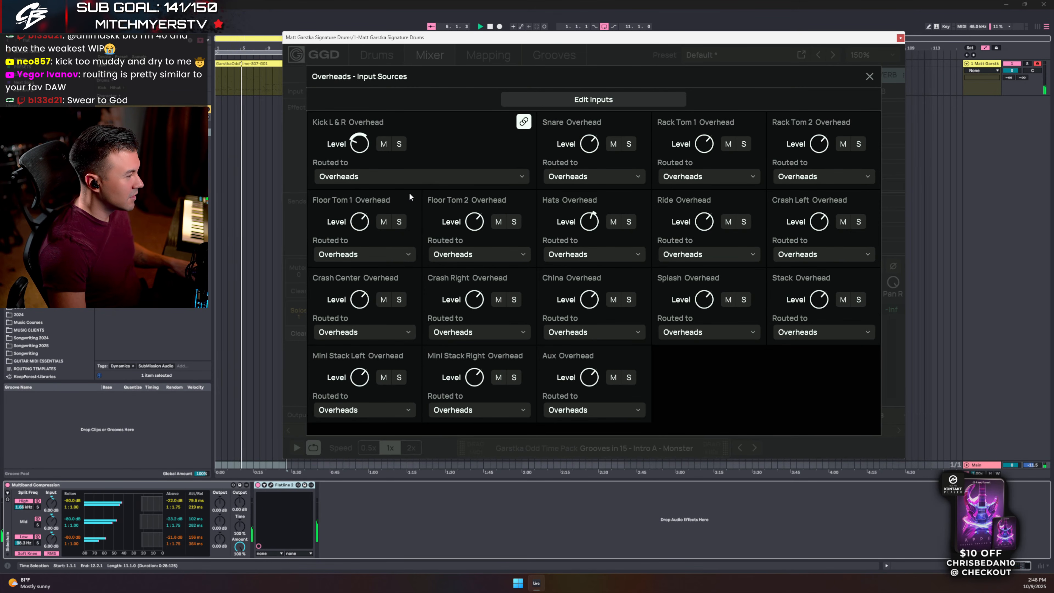
{"action": "left_click", "coordinate": [870, 77]}
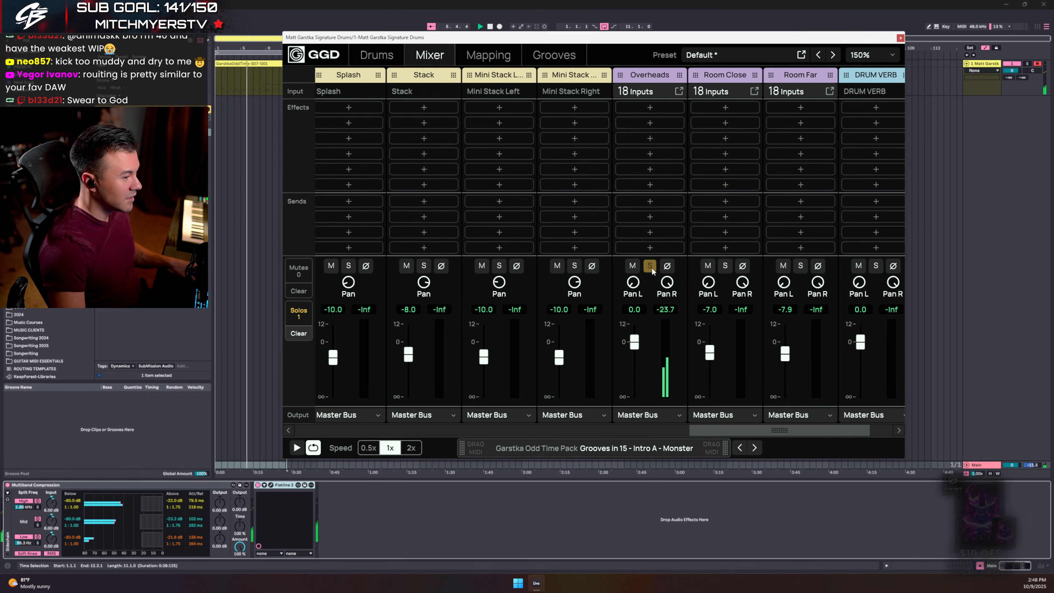
- With Room Far soloed, set its Kick L & R input source level to about -14.3 dB, and end with the solo off
{"action": "left_click", "coordinate": [800, 266]}
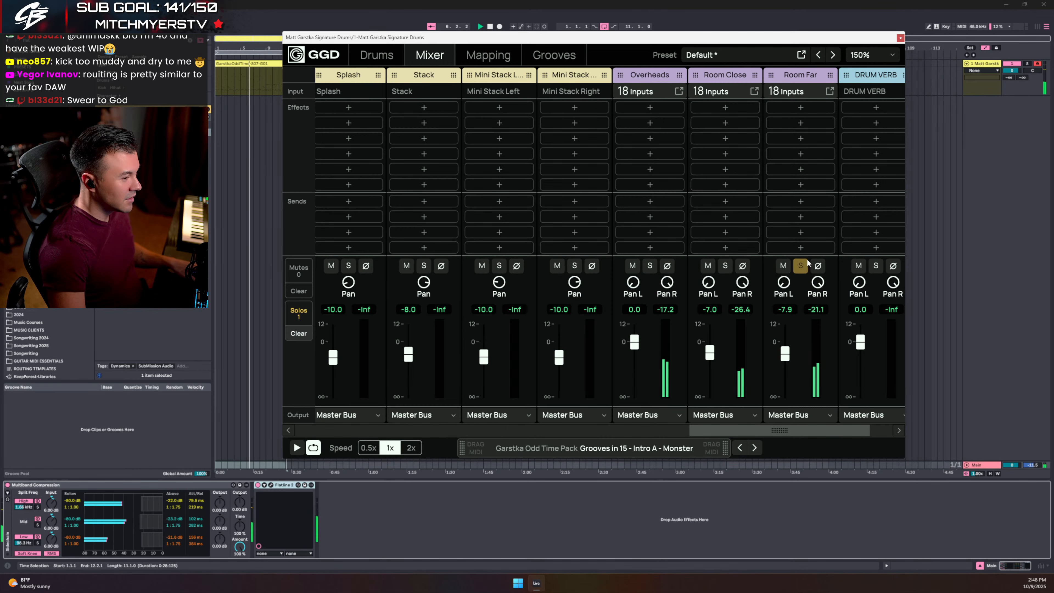
{"action": "left_click", "coordinate": [829, 91]}
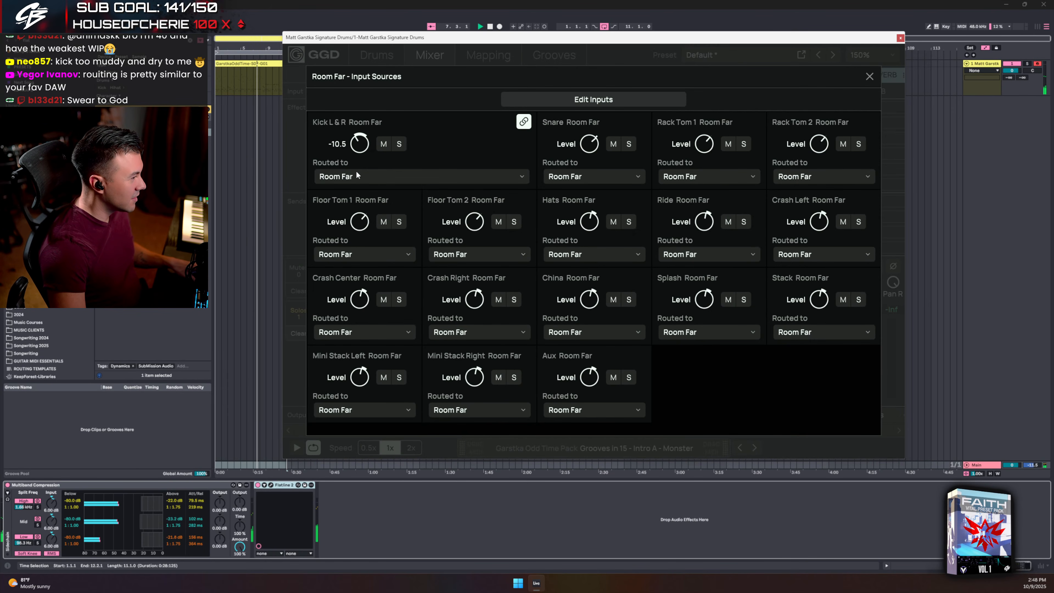
{"action": "left_click_drag", "start_coordinate": [356, 173], "coordinate": [357, 183]}
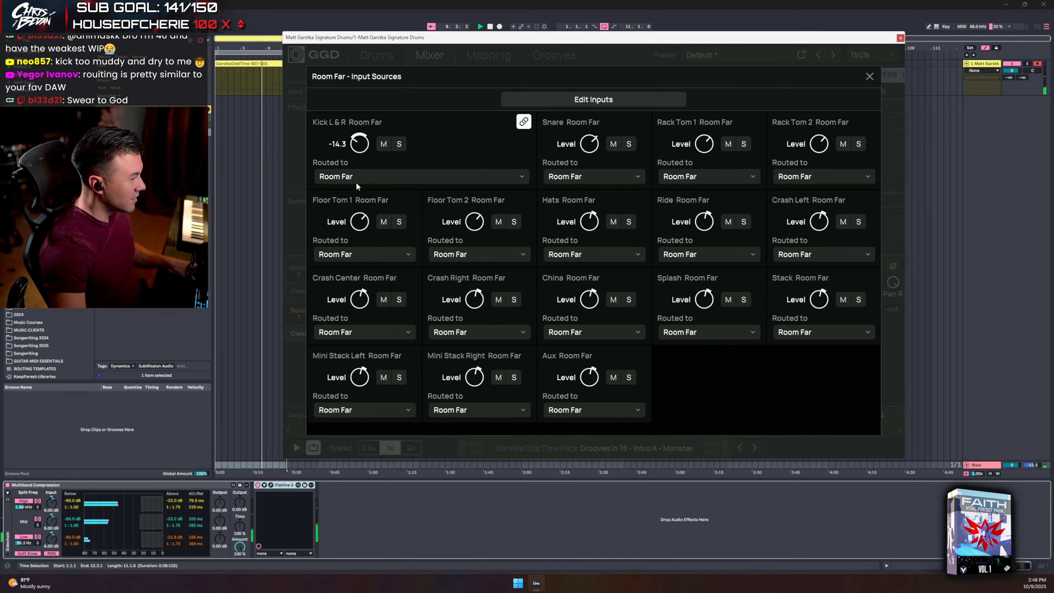
{"action": "left_click", "coordinate": [869, 76]}
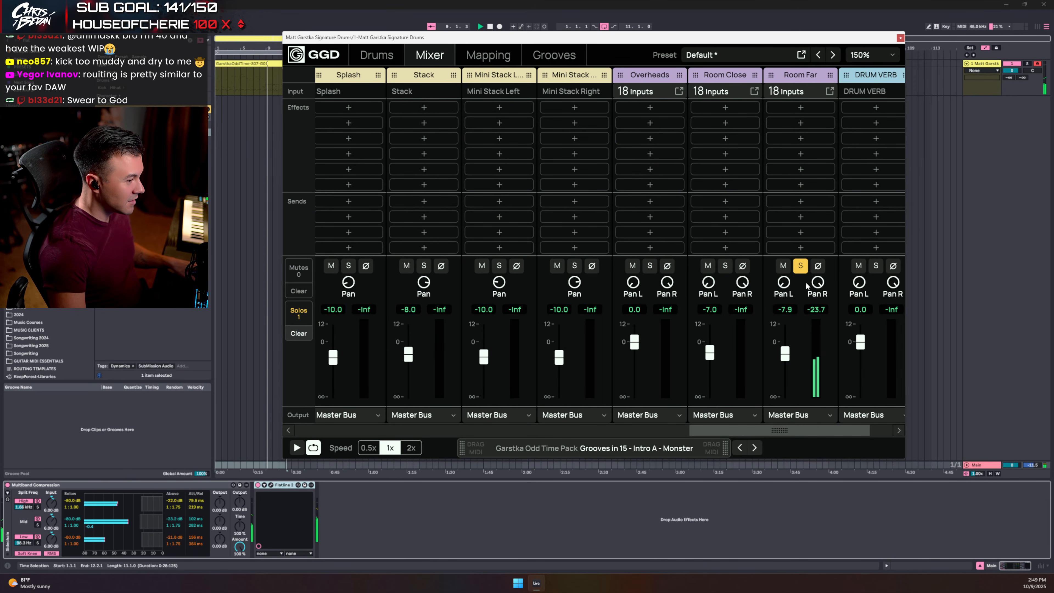
{"action": "left_click", "coordinate": [800, 266]}
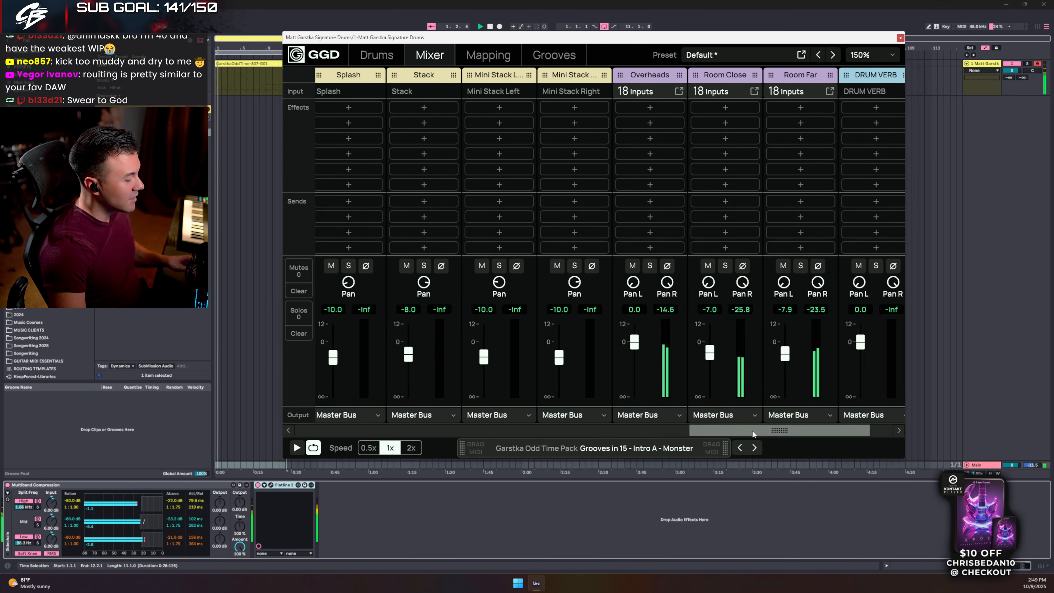
- Add a send to DRUM VERB in the first send slot of SNARE BUS
{"action": "left_click_drag", "start_coordinate": [752, 430], "coordinate": [749, 431]}
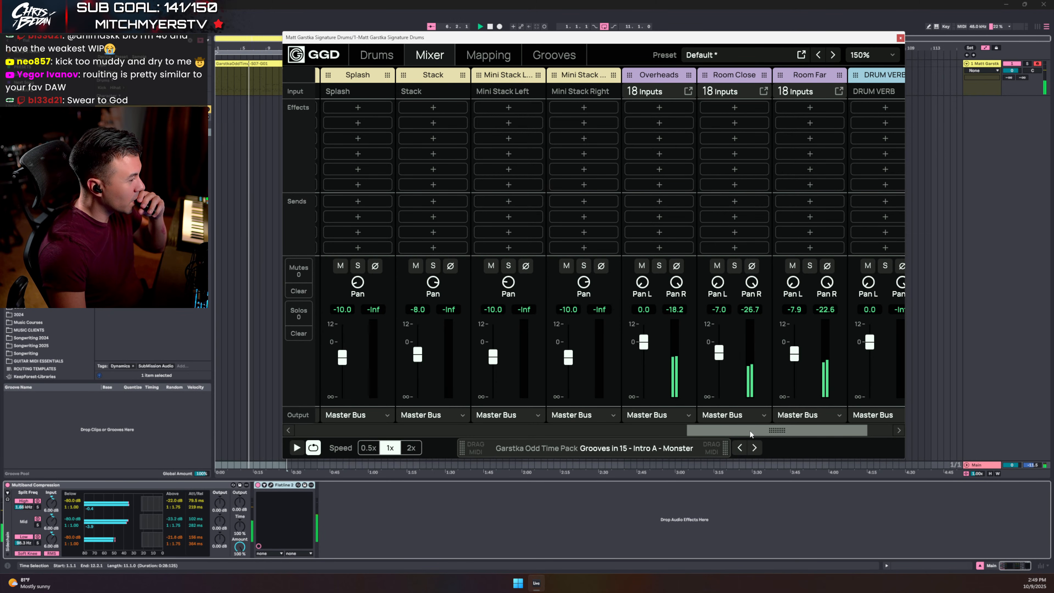
{"action": "left_click_drag", "start_coordinate": [749, 430], "coordinate": [775, 430]}
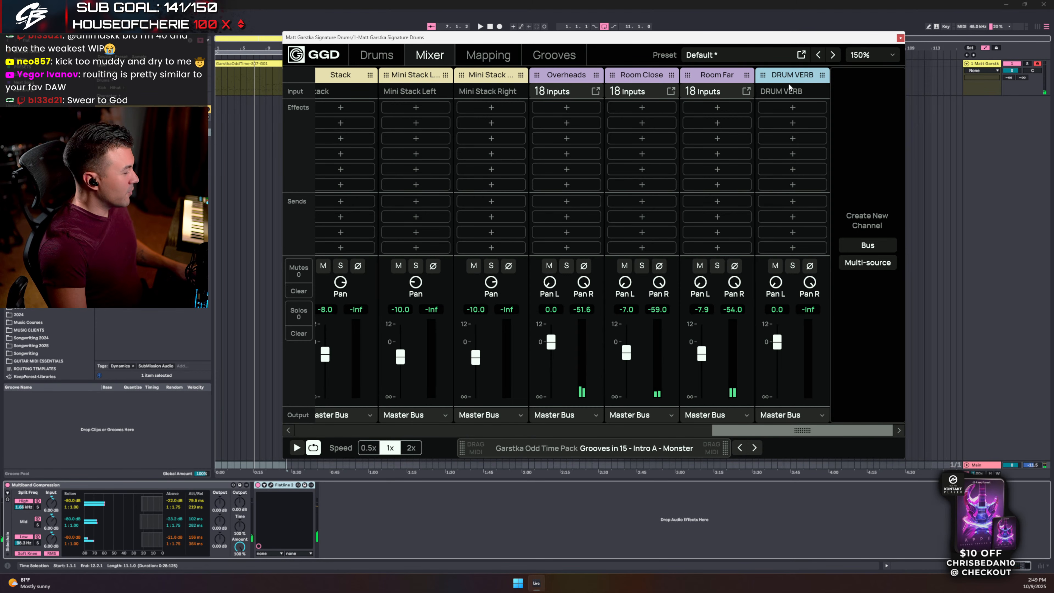
{"action": "left_click_drag", "start_coordinate": [797, 430], "coordinate": [499, 417]}
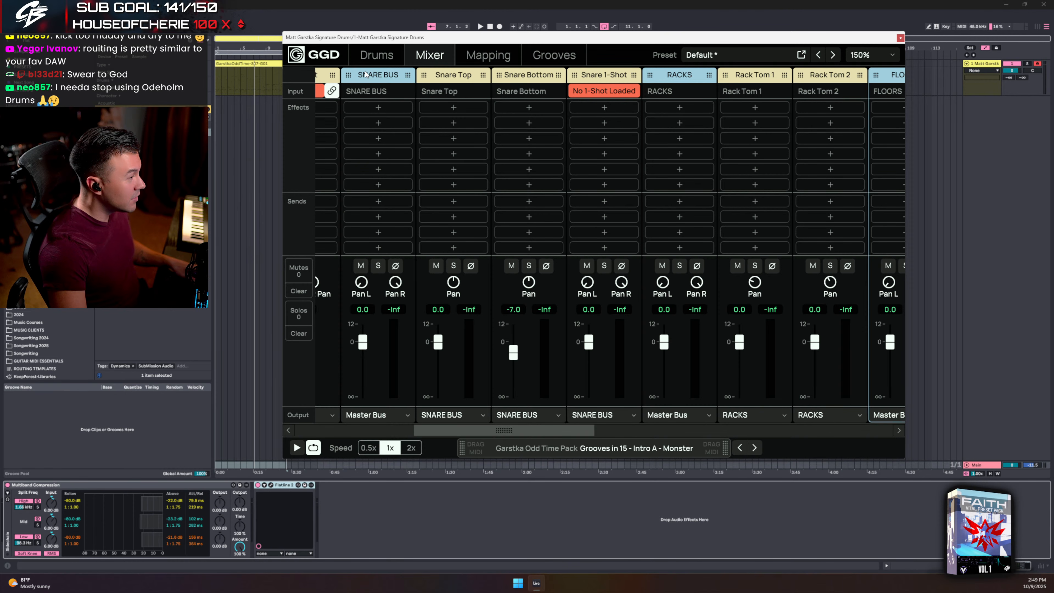
{"action": "left_click", "coordinate": [385, 201]}
{"action": "mouse_move", "coordinate": [384, 231]}
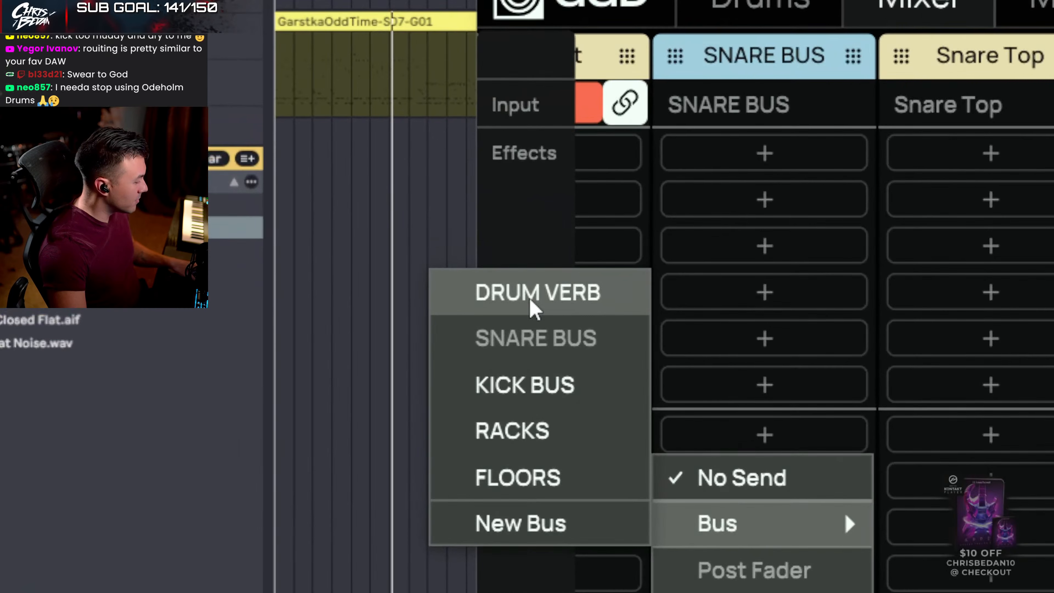
{"action": "left_click", "coordinate": [530, 300]}
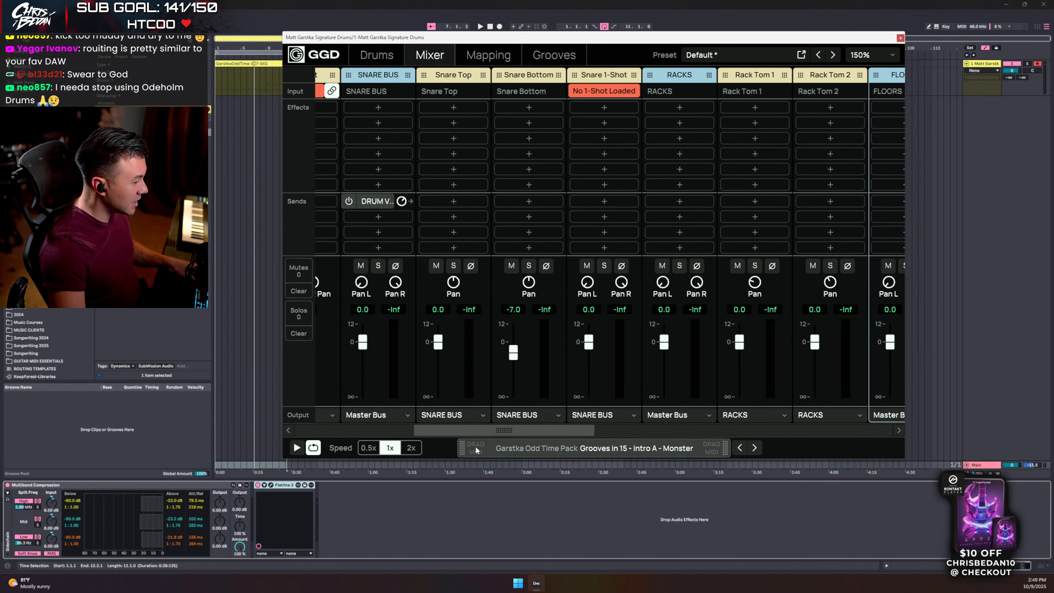
- Add a Reverb to the first effect slot of the DRUM VERB bus
{"action": "left_click_drag", "start_coordinate": [532, 432], "coordinate": [869, 417]}
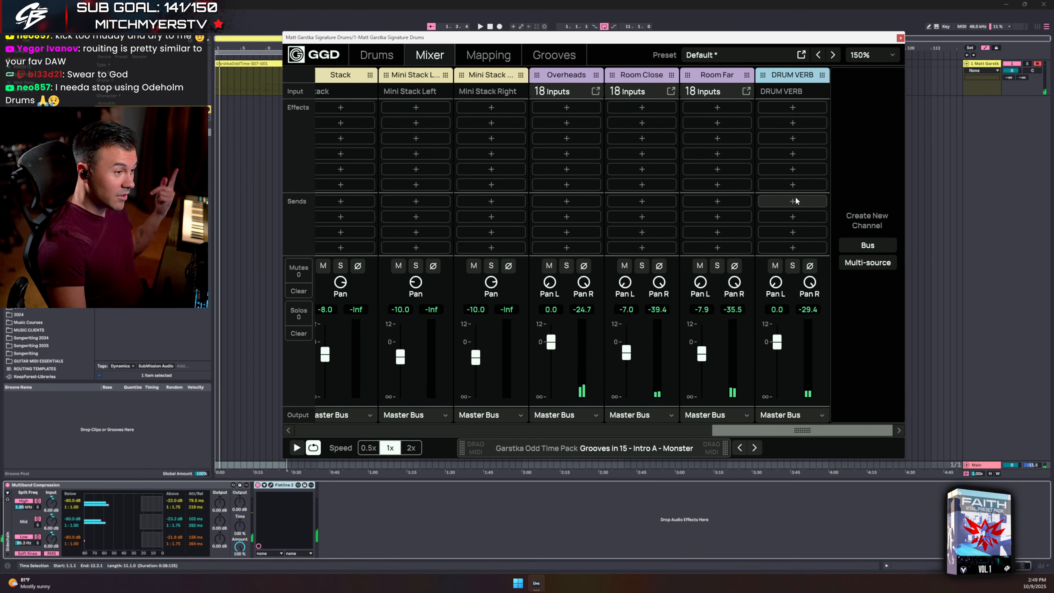
{"action": "left_click", "coordinate": [787, 106]}
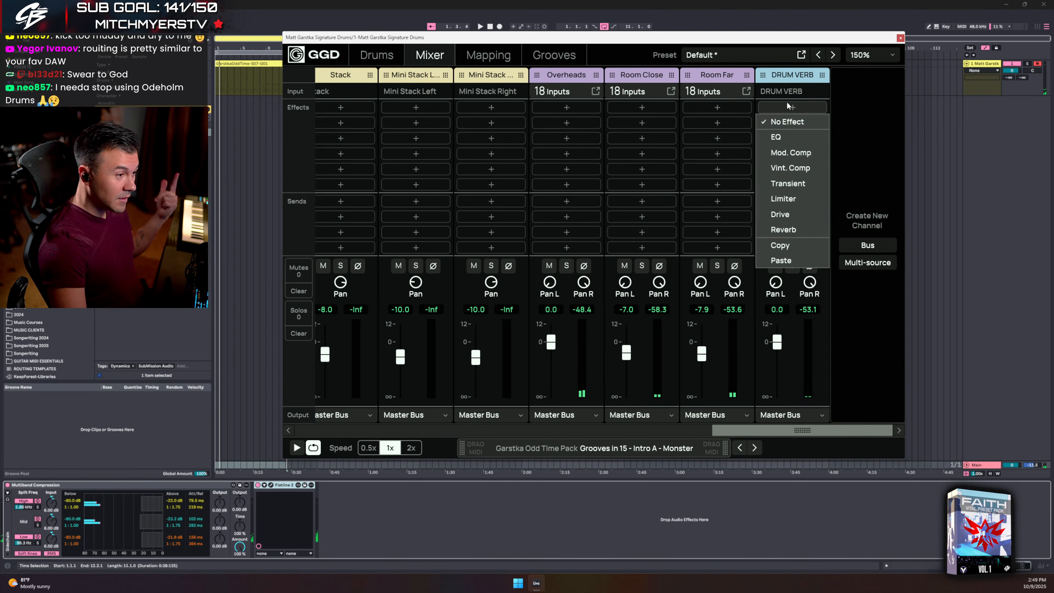
{"action": "left_click", "coordinate": [784, 230]}
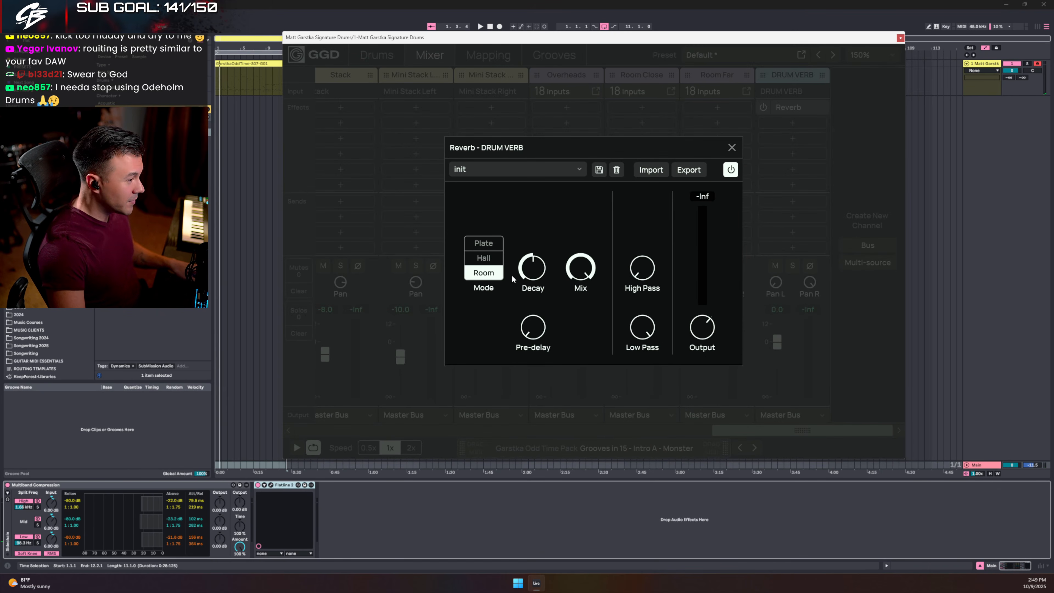
- Set the DRUM VERB reverb's Decay to 82.0% while playing the groove, and close the reverb
{"action": "key", "text": "space"}
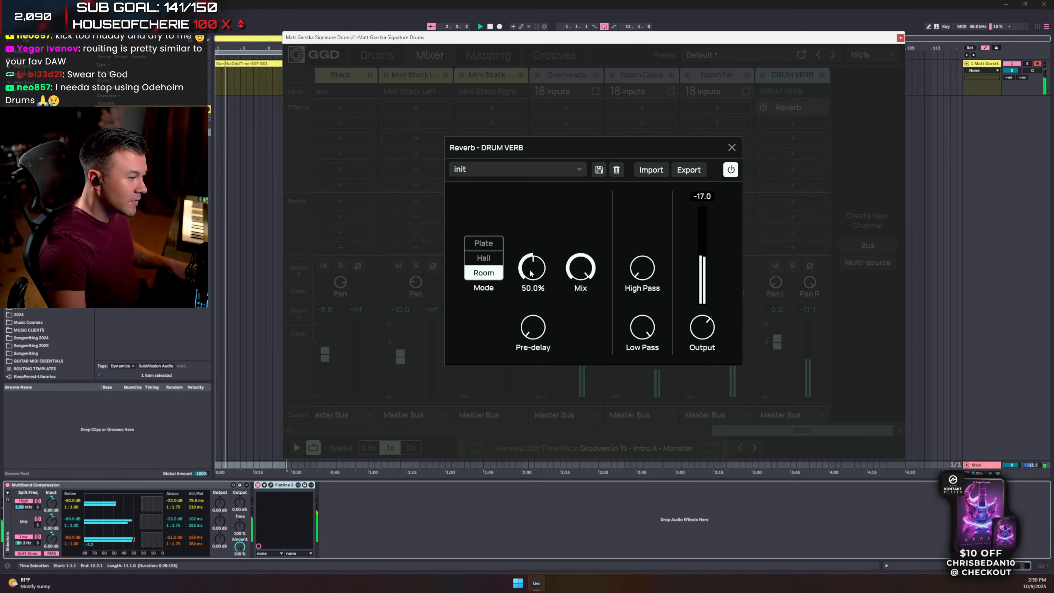
{"action": "left_click_drag", "start_coordinate": [531, 273], "coordinate": [539, 221]}
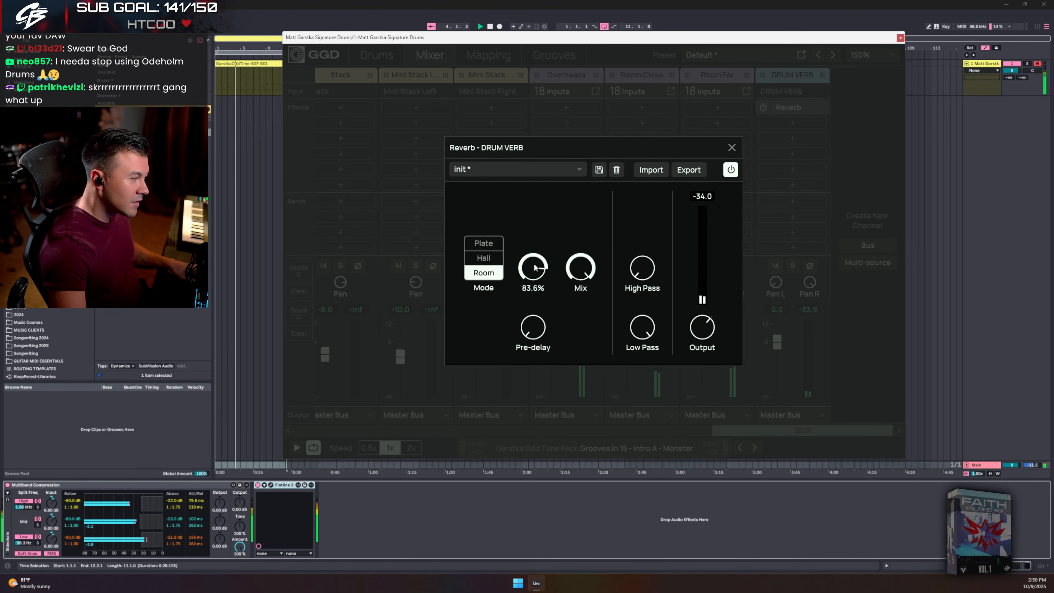
{"action": "left_click_drag", "start_coordinate": [535, 268], "coordinate": [536, 270]}
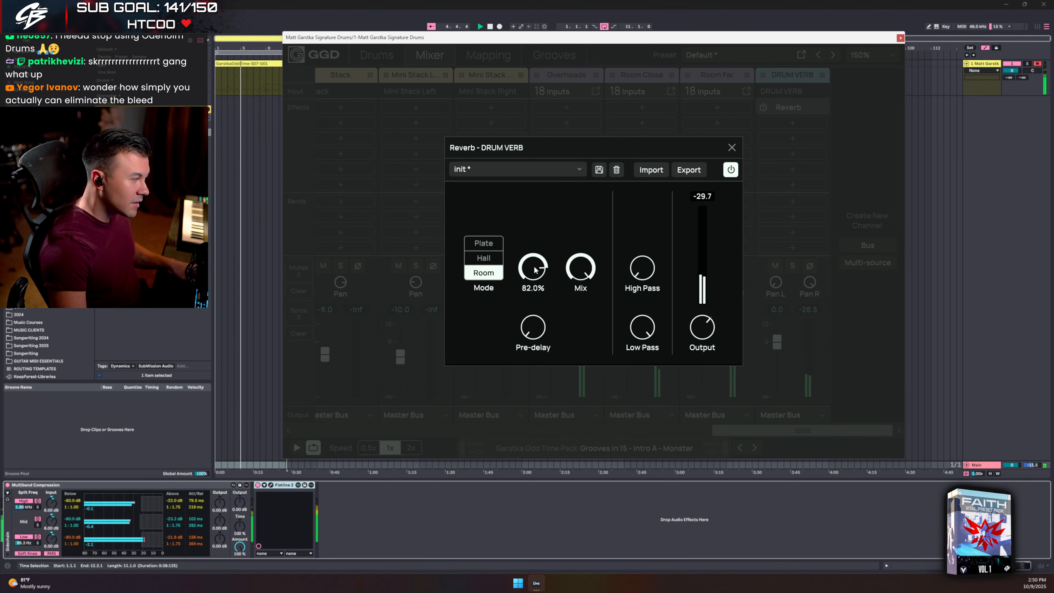
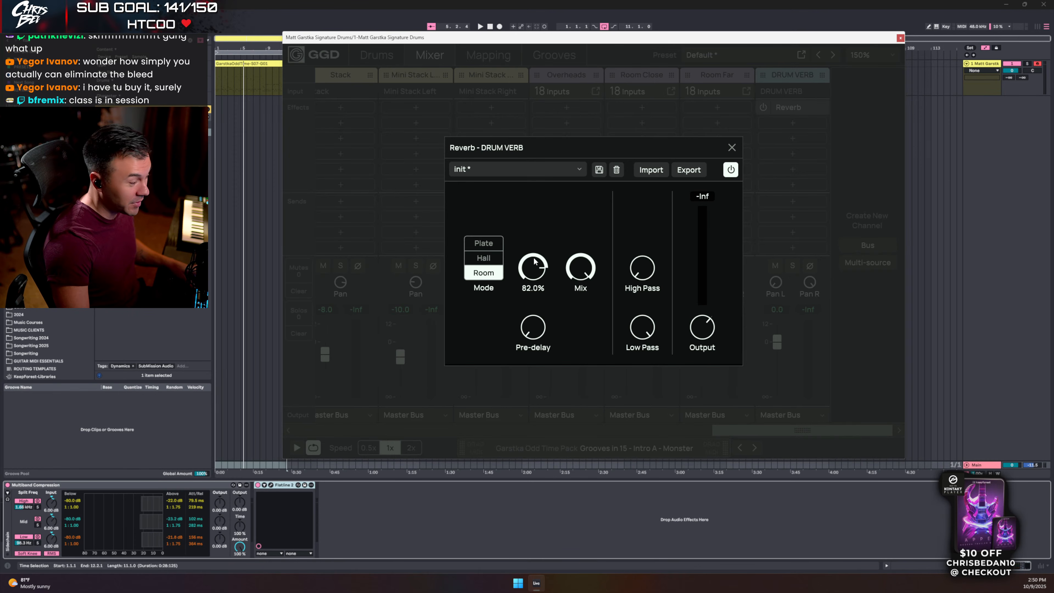
{"action": "key", "text": "space"}
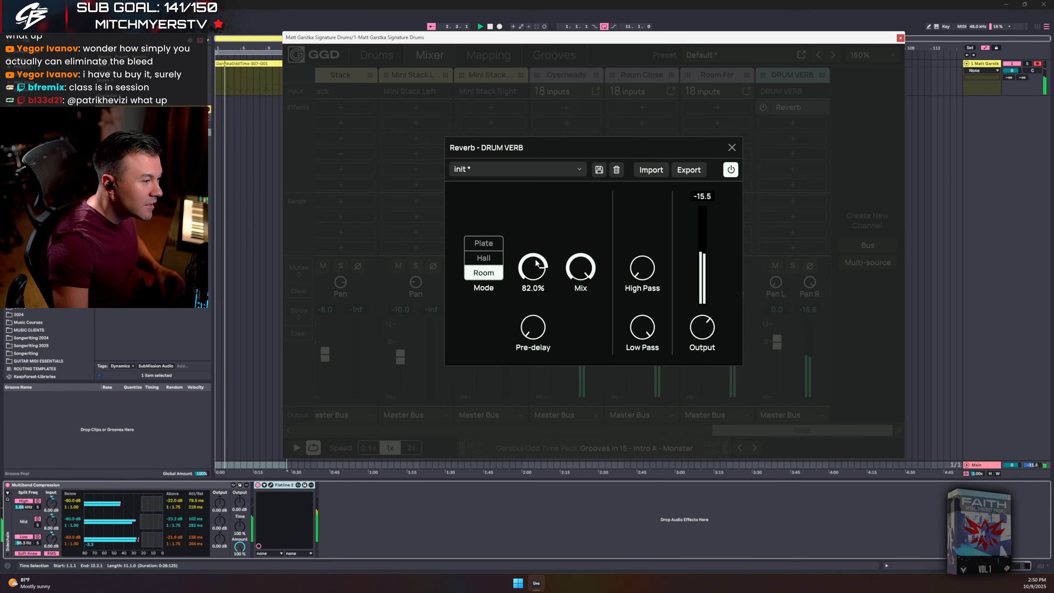
{"action": "left_click", "coordinate": [732, 148]}
- Add an EQ after the reverb on DRUM VERB with a band 1 bell cut of about 3 dB near 550 Hz
{"action": "left_click", "coordinate": [792, 123]}
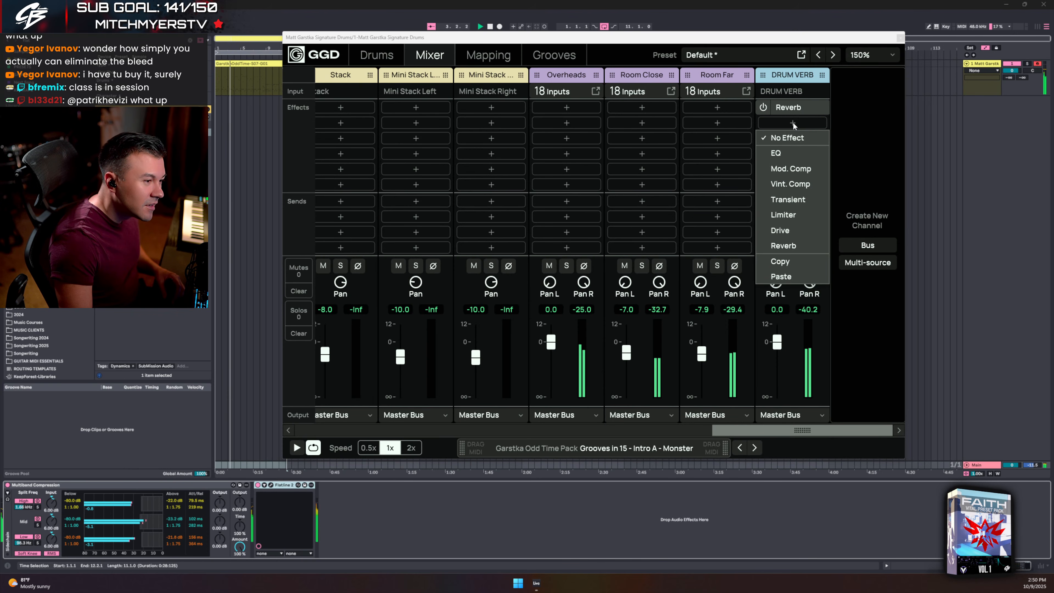
{"action": "left_click", "coordinate": [789, 153]}
{"action": "left_click_drag", "start_coordinate": [602, 240], "coordinate": [647, 258]}
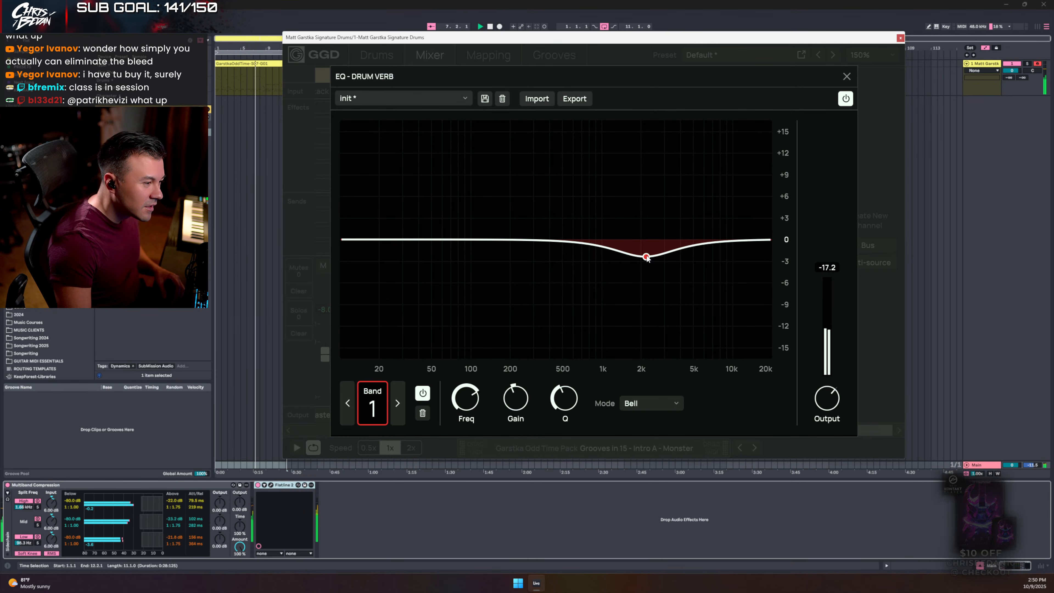
{"action": "left_click_drag", "start_coordinate": [648, 260], "coordinate": [571, 262]}
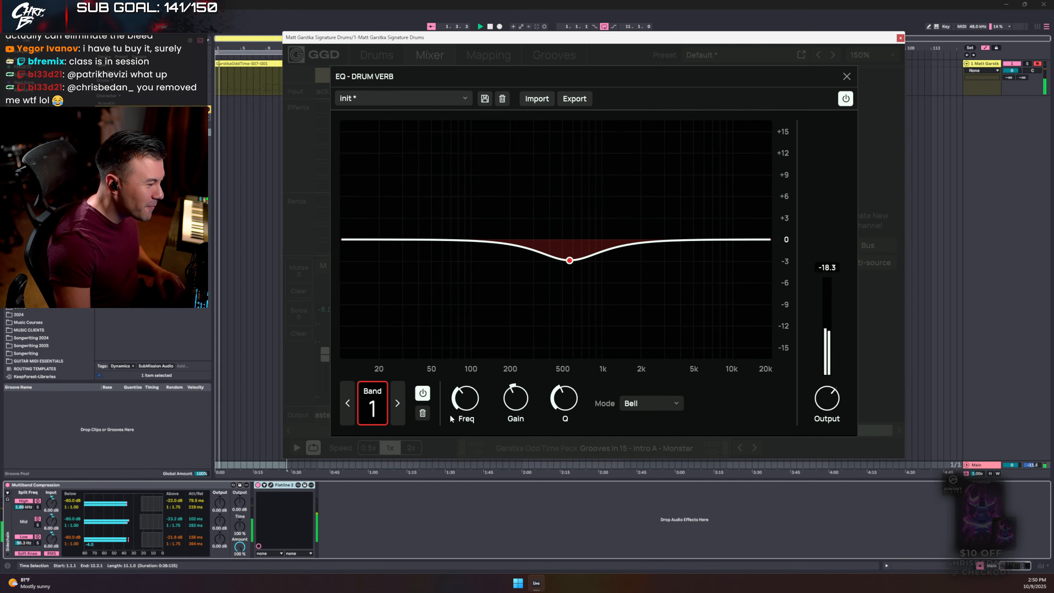
- Add band 2 to the DRUM VERB EQ as a High Cut near 11 kHz
{"action": "left_click", "coordinate": [660, 407]}
{"action": "left_click", "coordinate": [747, 239]}
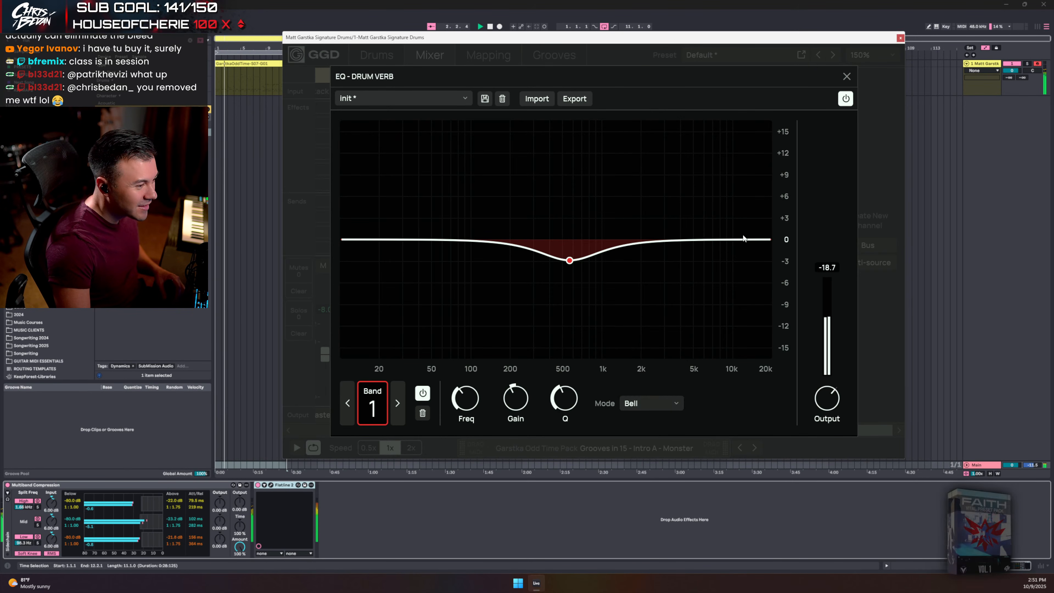
{"action": "double_click", "coordinate": [745, 240]}
{"action": "left_click", "coordinate": [651, 401]}
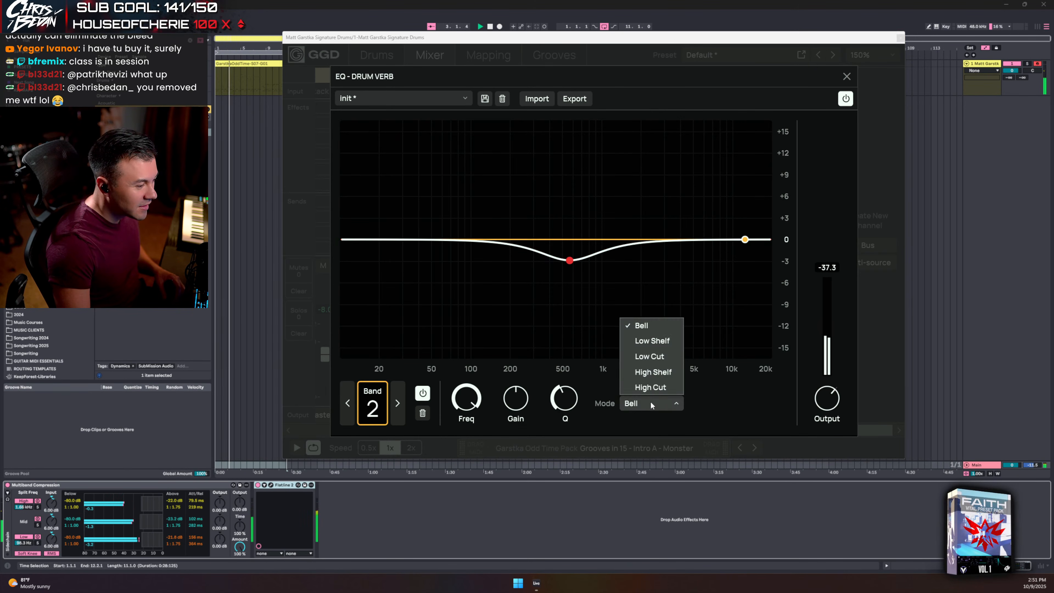
{"action": "left_click", "coordinate": [651, 387]}
{"action": "left_click_drag", "start_coordinate": [743, 241], "coordinate": [735, 241]}
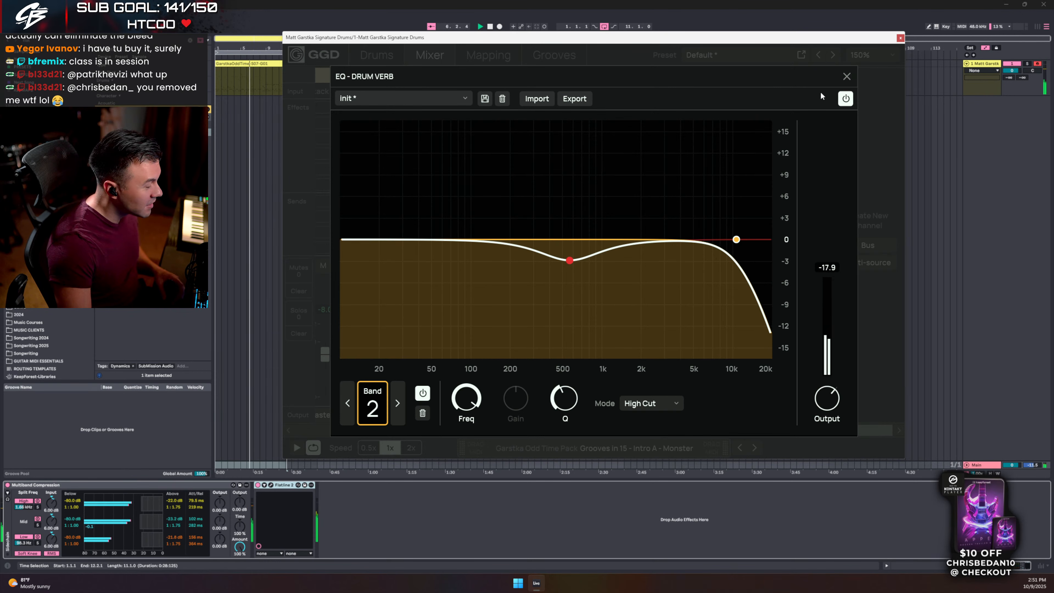
- Add band 3 to the DRUM VERB EQ as a Low Cut near 50 Hz
{"action": "double_click", "coordinate": [348, 240]}
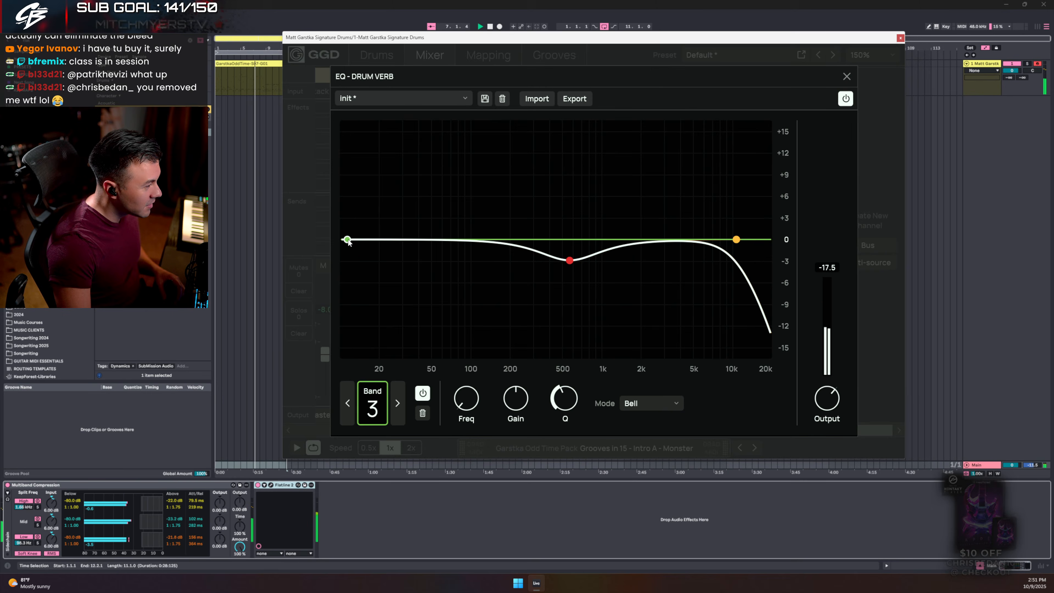
{"action": "left_click", "coordinate": [634, 399]}
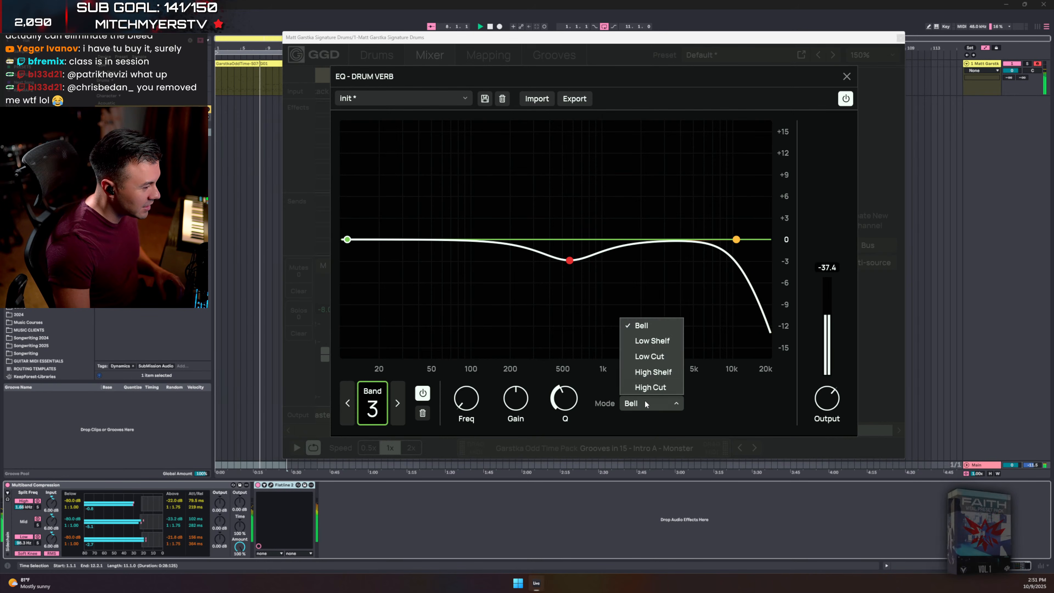
{"action": "left_click", "coordinate": [641, 358]}
{"action": "left_click_drag", "start_coordinate": [348, 240], "coordinate": [433, 239]}
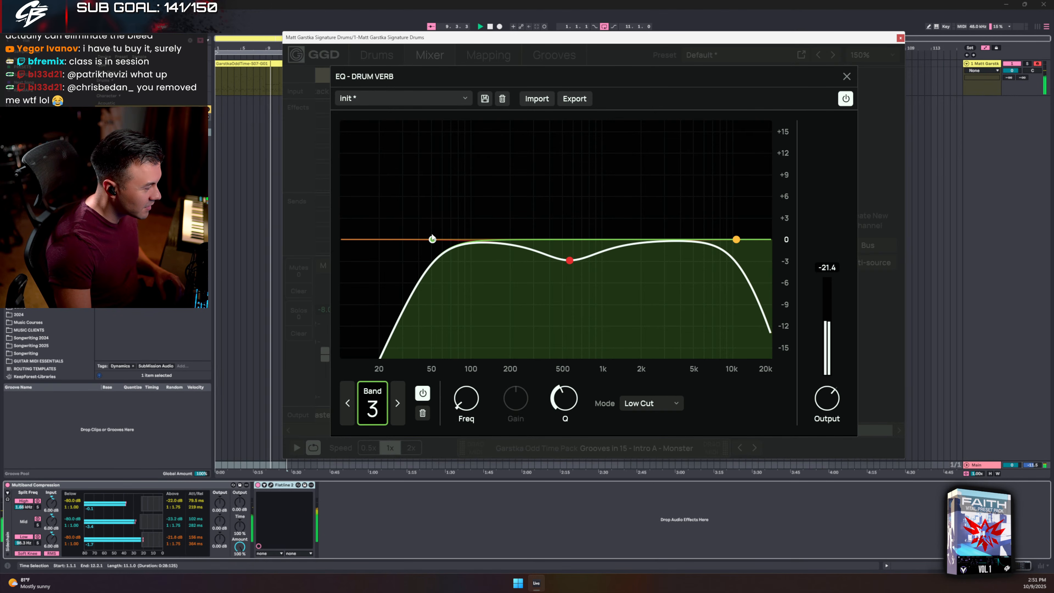
- Close the EQ and audition the DRUM VERB return by toggling its solo, ending with it off
{"action": "left_click", "coordinate": [846, 77]}
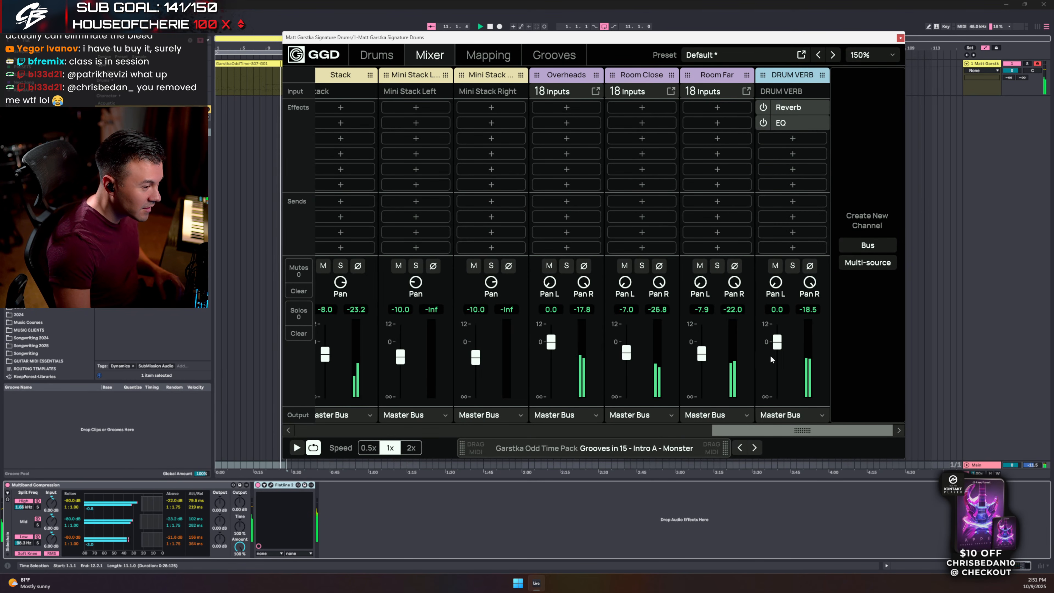
{"action": "left_click", "coordinate": [793, 266]}
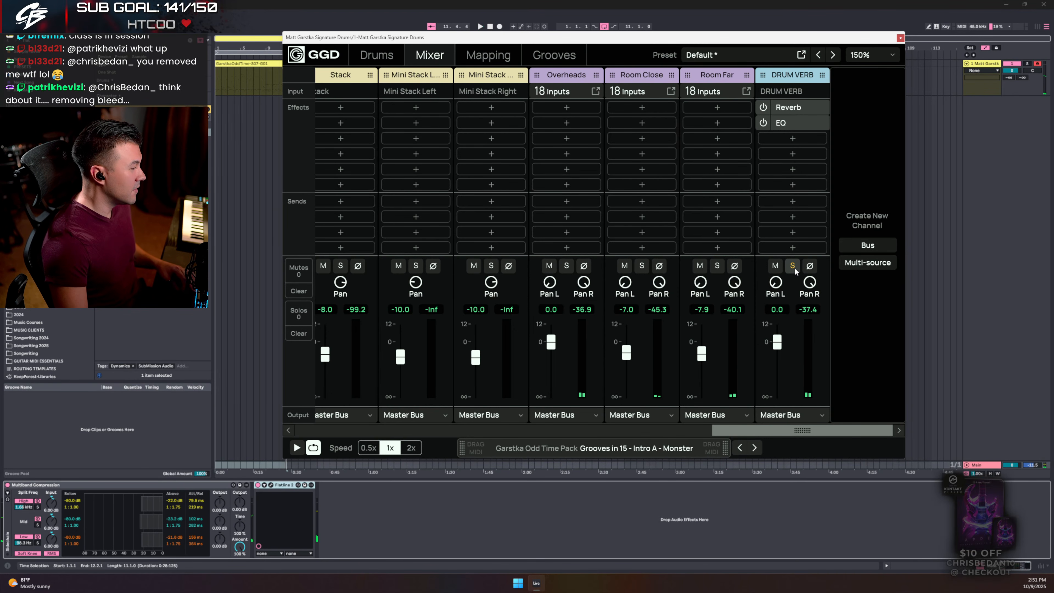
- Briefly solo DRUM VERB, unsolo it, start playback and lower its fader to -4.0 dB
{"action": "left_click", "coordinate": [793, 268]}
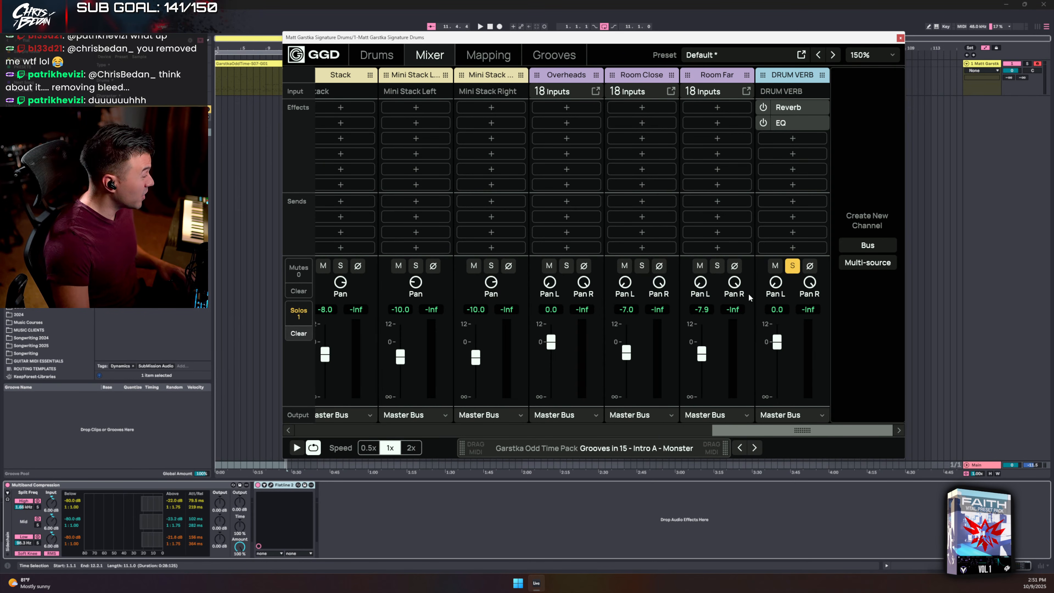
{"action": "left_click", "coordinate": [793, 266]}
{"action": "key", "text": "space"}
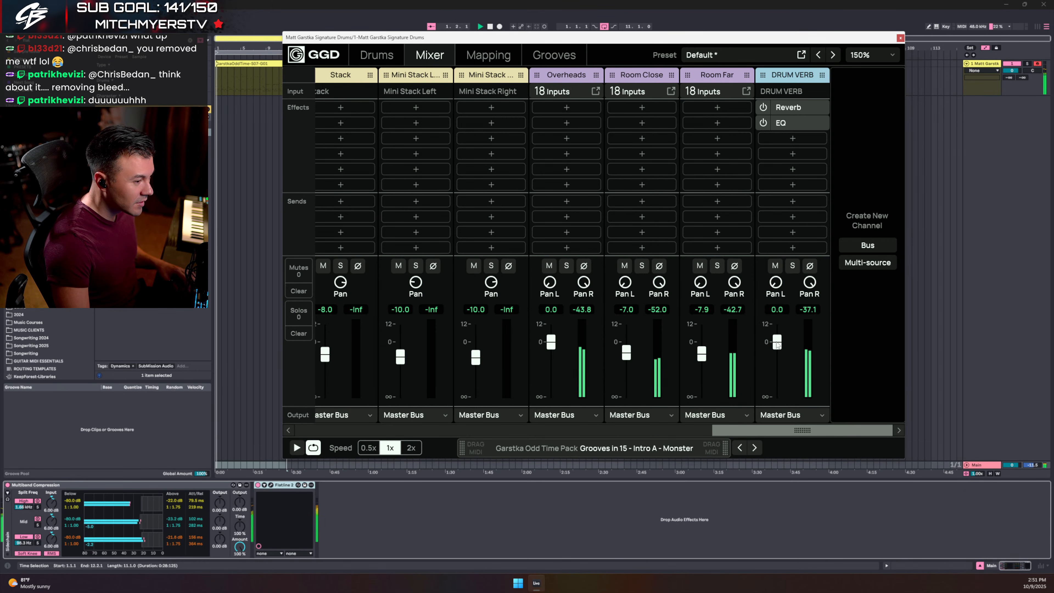
{"action": "mouse_move", "coordinate": [777, 348]}
{"action": "left_mouse_down"}
{"action": "mouse_move", "coordinate": [776, 375]}
{"action": "mouse_move", "coordinate": [776, 355]}
{"action": "left_mouse_up"}
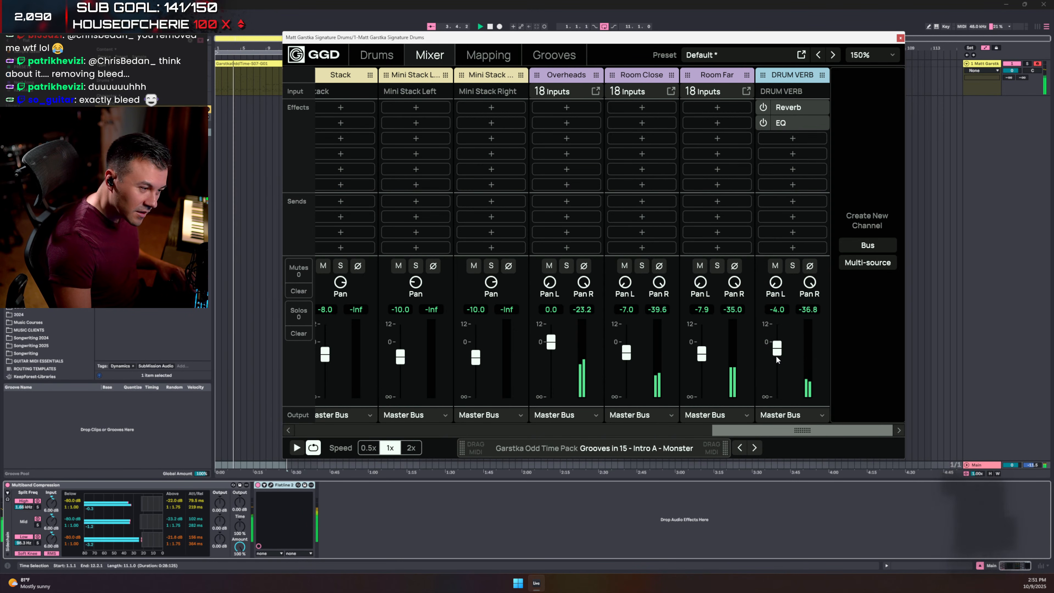
- Add a Drive after the EQ on DRUM VERB in Hard mode with a moderately low amount, and lower the channel fader to -9.2 dB
{"action": "left_click", "coordinate": [792, 138]}
{"action": "left_click", "coordinate": [780, 244]}
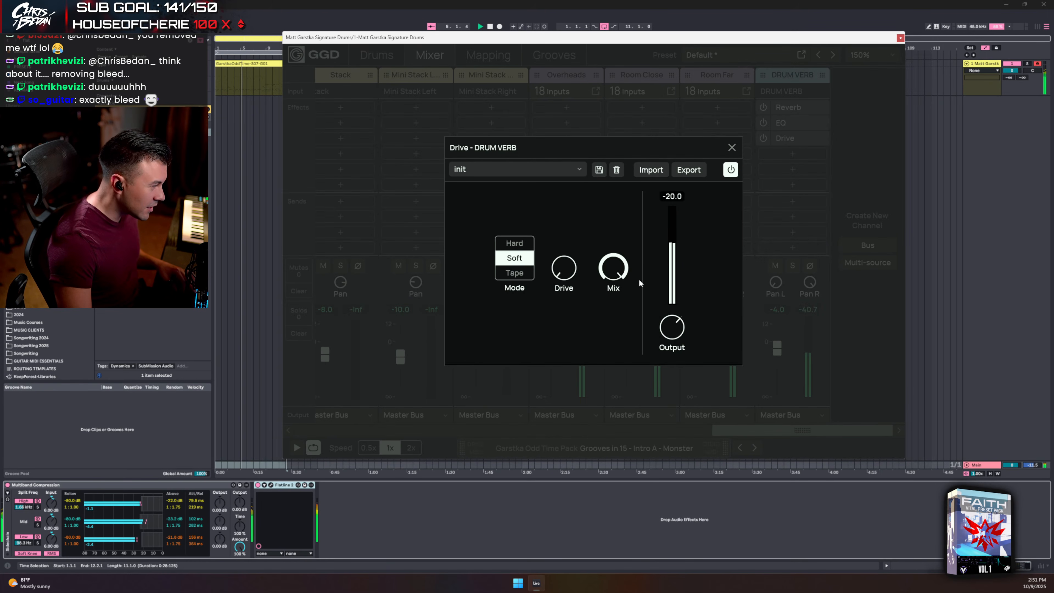
{"action": "left_click", "coordinate": [515, 274]}
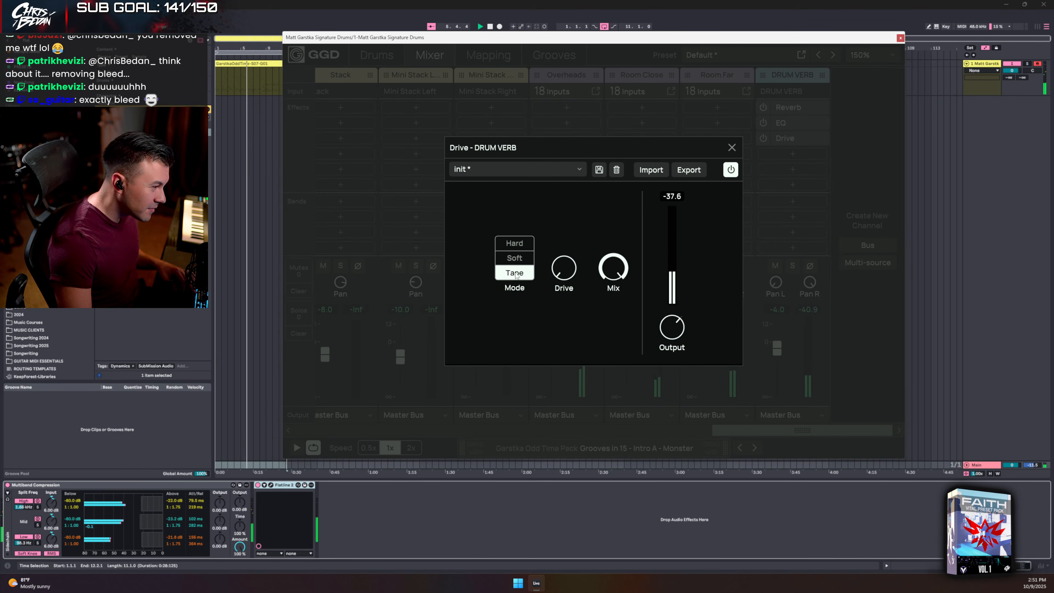
{"action": "left_click_drag", "start_coordinate": [563, 268], "coordinate": [557, 265]}
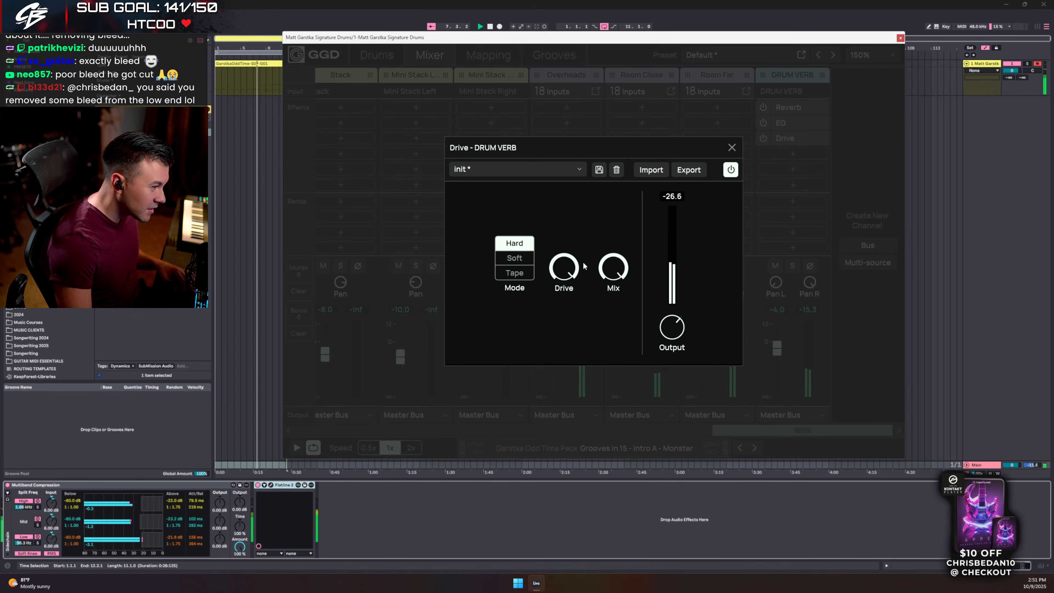
{"action": "mouse_move", "coordinate": [571, 266]}
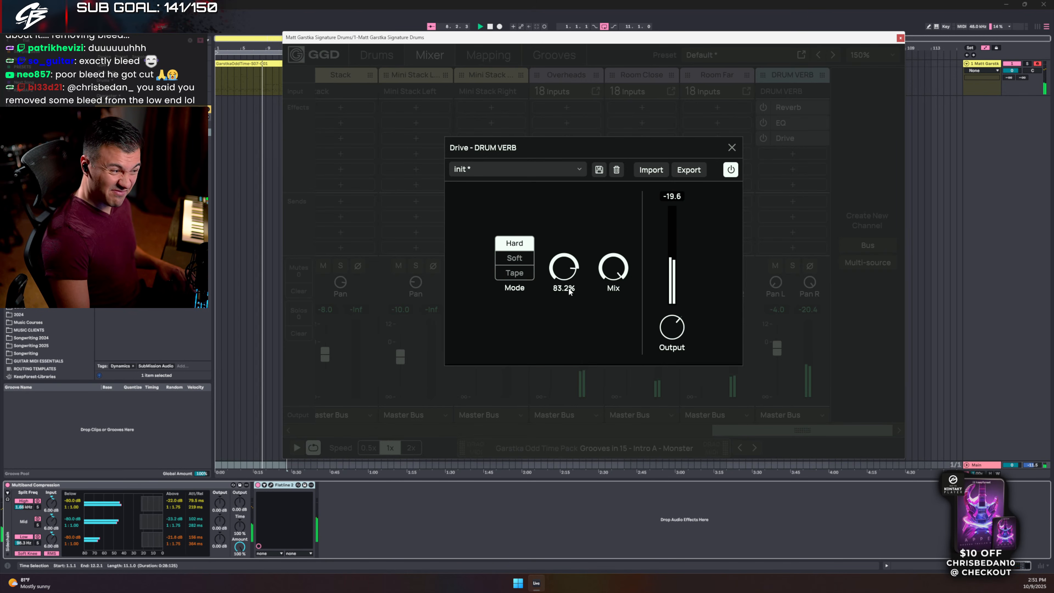
{"action": "left_click_drag", "start_coordinate": [572, 361], "coordinate": [573, 372]}
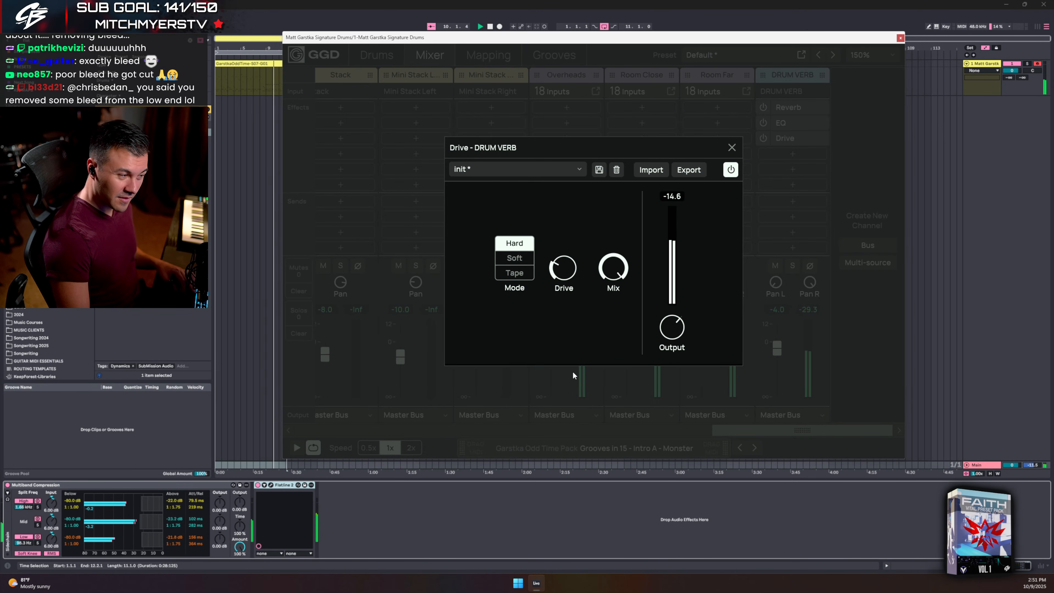
{"action": "left_click", "coordinate": [732, 148]}
{"action": "left_click_drag", "start_coordinate": [780, 351], "coordinate": [774, 368]}
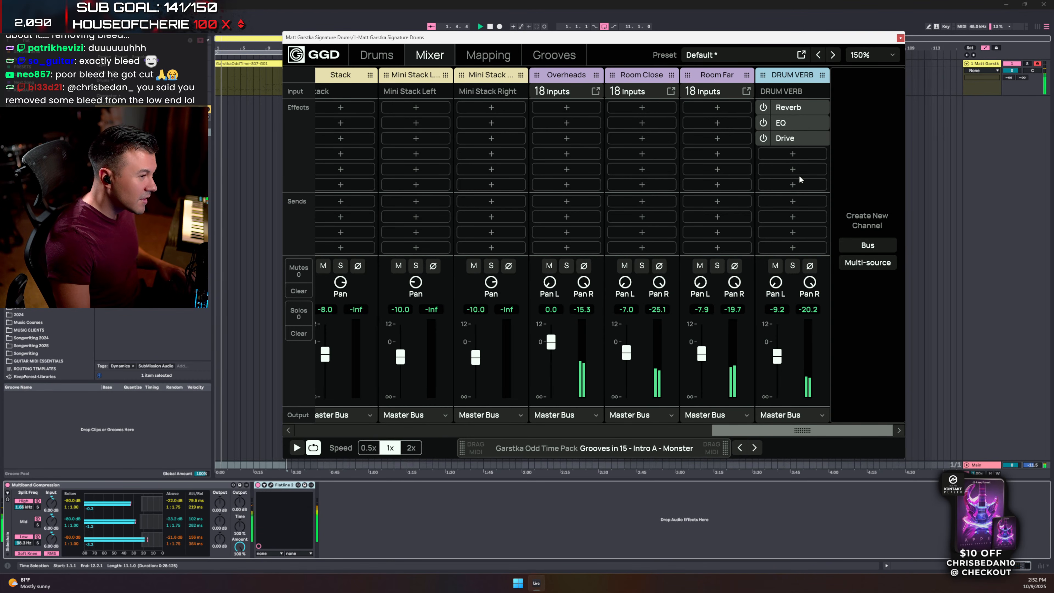
- Add band 4 to the DRUM VERB EQ as a narrow bell cut of about 3 dB near 3.6 kHz with a Q of about 5
{"action": "left_click", "coordinate": [791, 123]}
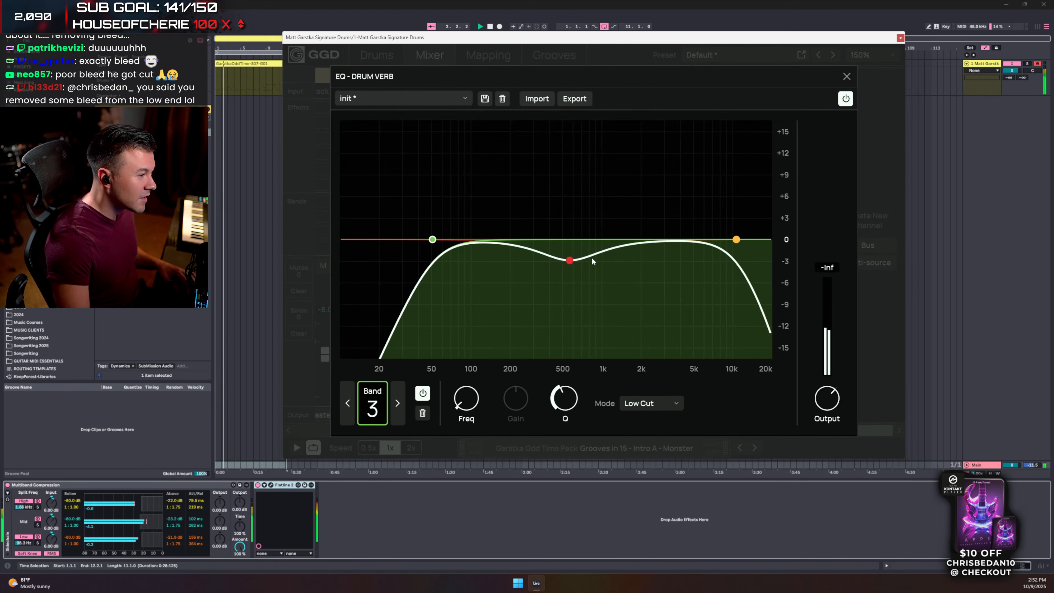
{"action": "double_click", "coordinate": [666, 241]}
{"action": "left_click_drag", "start_coordinate": [666, 241], "coordinate": [679, 188]}
{"action": "left_click_drag", "start_coordinate": [567, 401], "coordinate": [571, 326]}
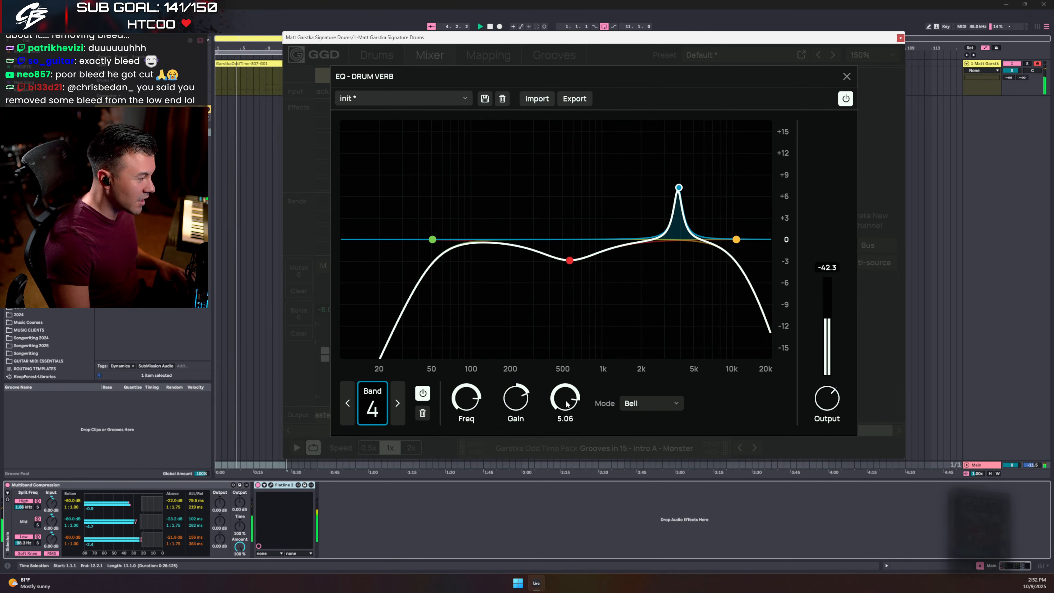
{"action": "left_click_drag", "start_coordinate": [679, 187], "coordinate": [675, 263]}
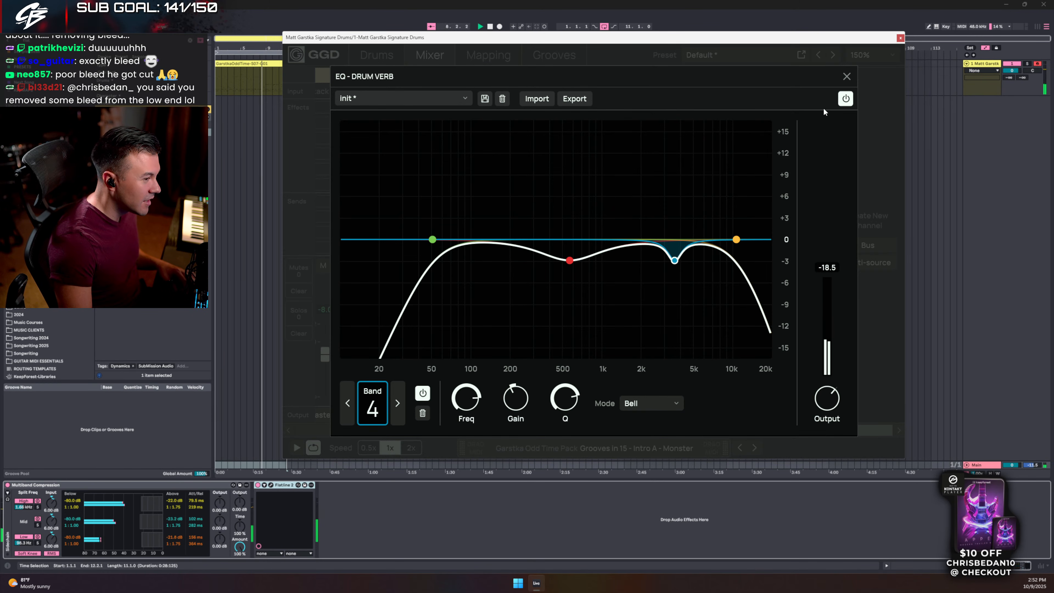
{"action": "left_click", "coordinate": [847, 76]}
- Readjust the Drive amount on DRUM VERB to somewhat under half
{"action": "left_click", "coordinate": [786, 138]}
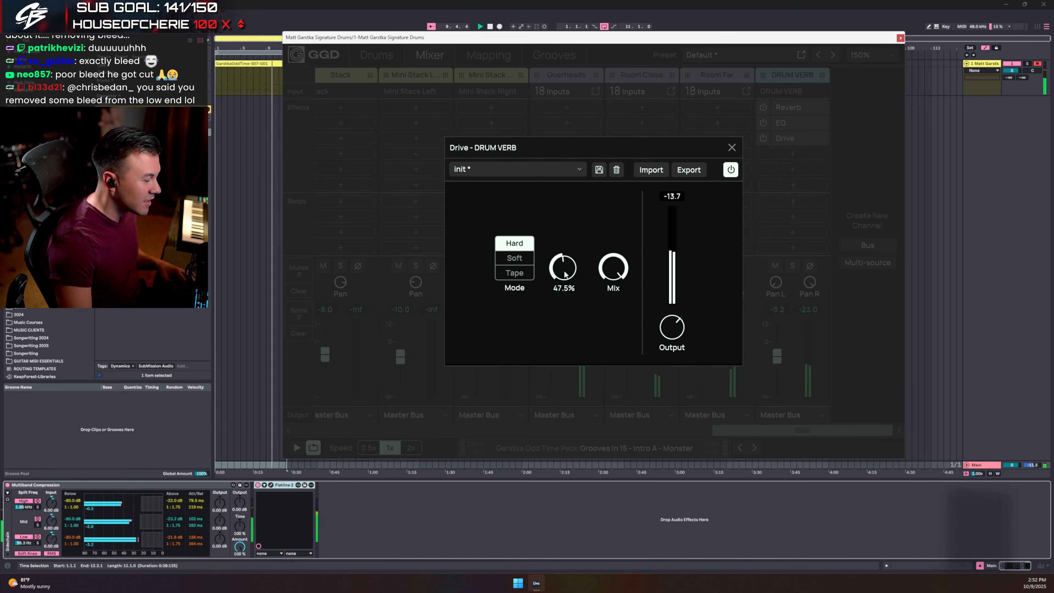
{"action": "left_click_drag", "start_coordinate": [563, 270], "coordinate": [561, 277]}
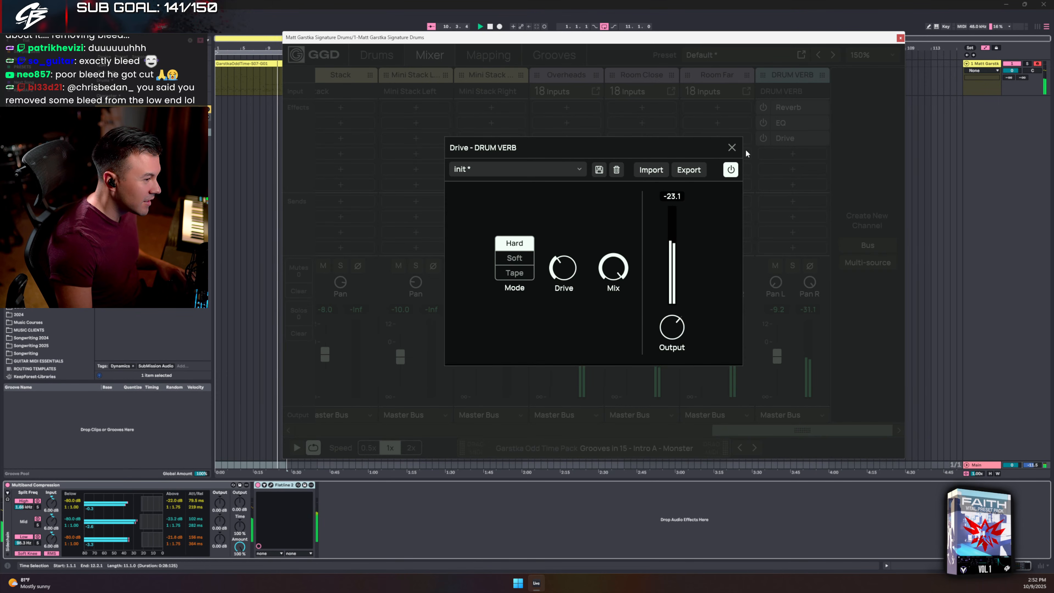
{"action": "left_click", "coordinate": [732, 148]}
- In the DRUM VERB reverb, lower the low pass frequency and raise the high pass to about 29 Hz
{"action": "left_click", "coordinate": [792, 108]}
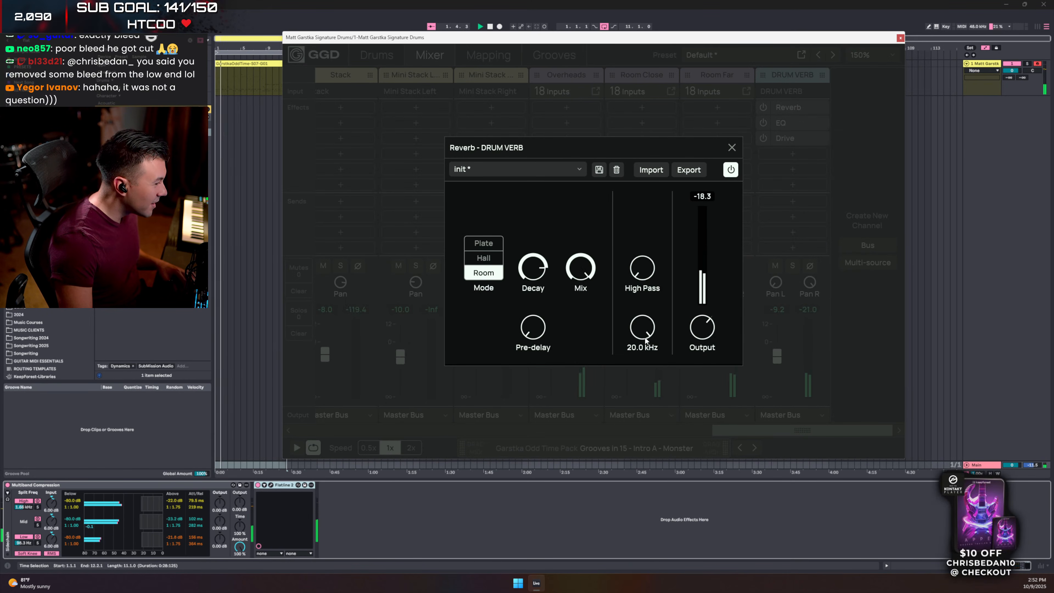
{"action": "left_click_drag", "start_coordinate": [643, 327], "coordinate": [642, 361]}
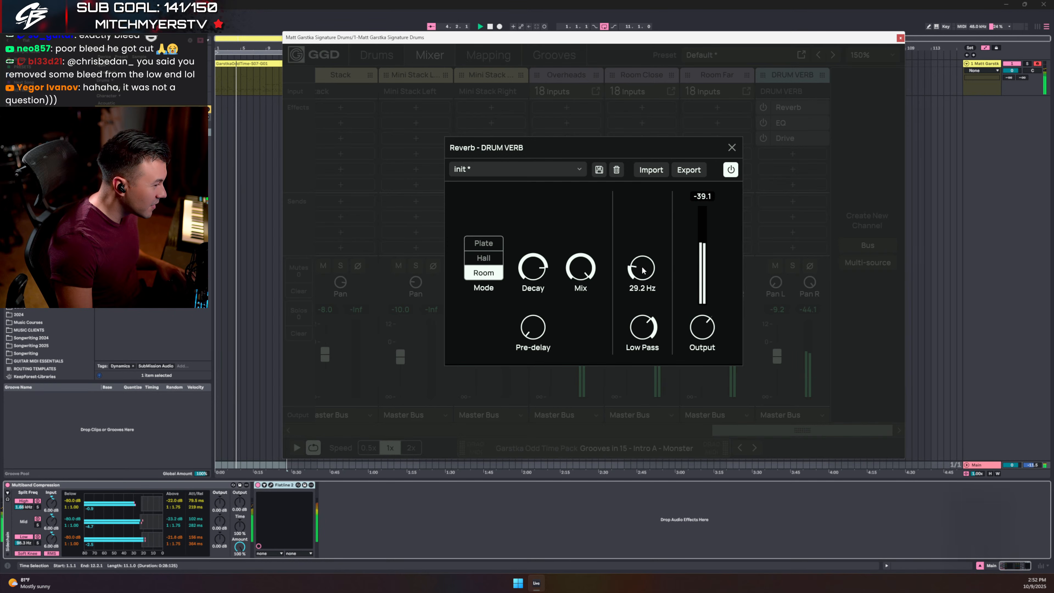
{"action": "left_click", "coordinate": [732, 147]}
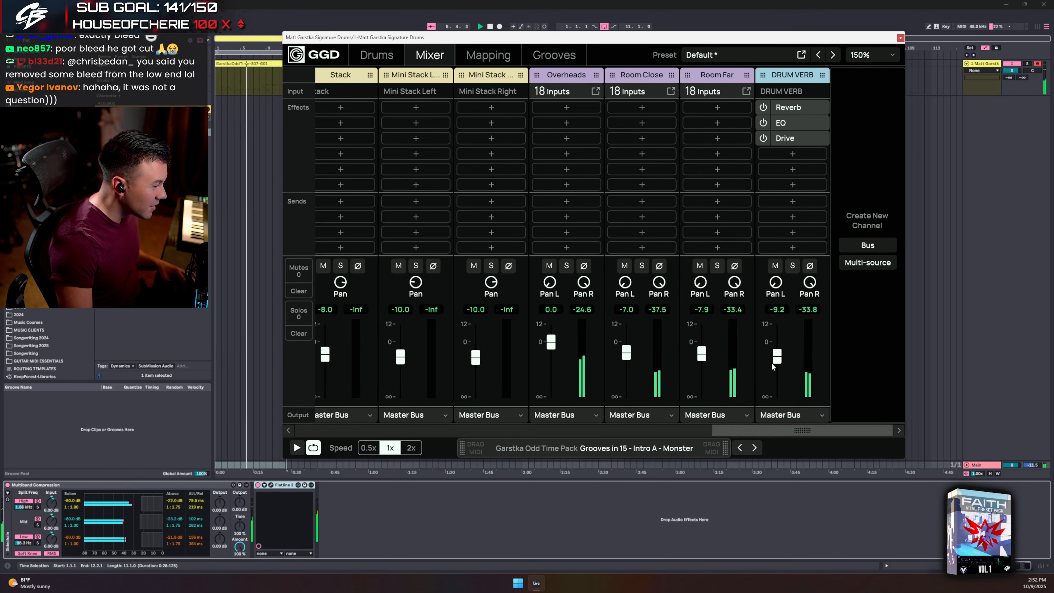
- Audition the Overheads, Room Close and Room Far channels soloed together, stop playback and turn the solos off
{"action": "left_click", "coordinate": [717, 266]}
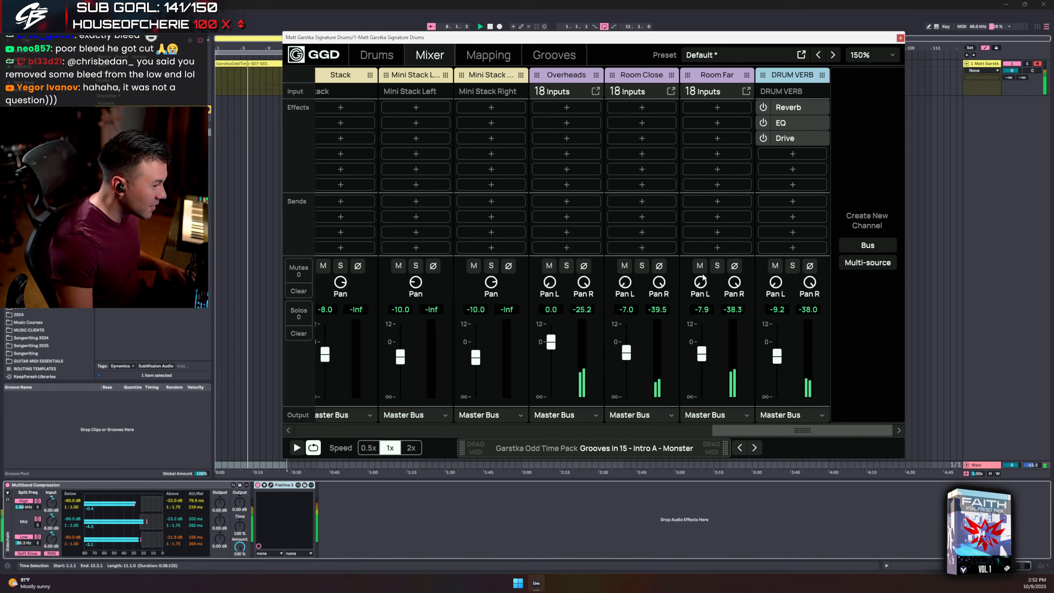
{"action": "left_click", "coordinate": [641, 266]}
{"action": "left_click", "coordinate": [567, 266]}
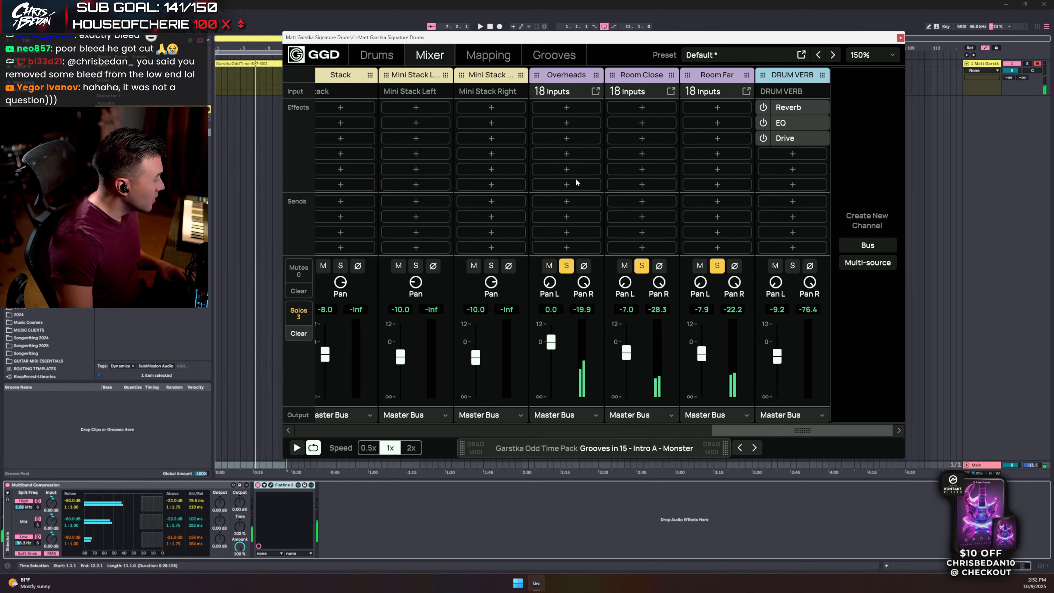
{"action": "left_click", "coordinate": [568, 266]}
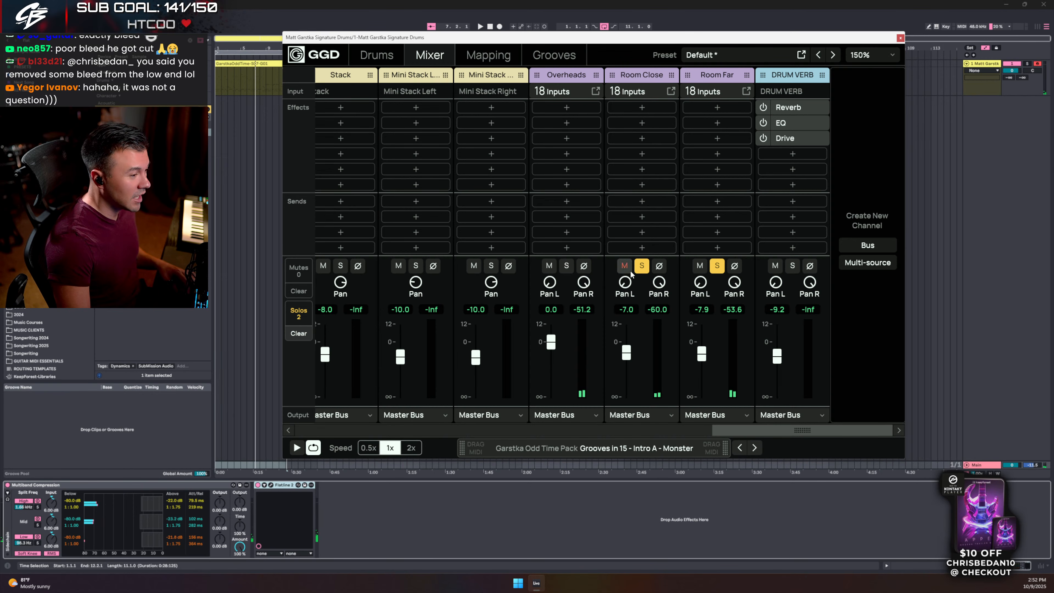
{"action": "left_click", "coordinate": [717, 265]}
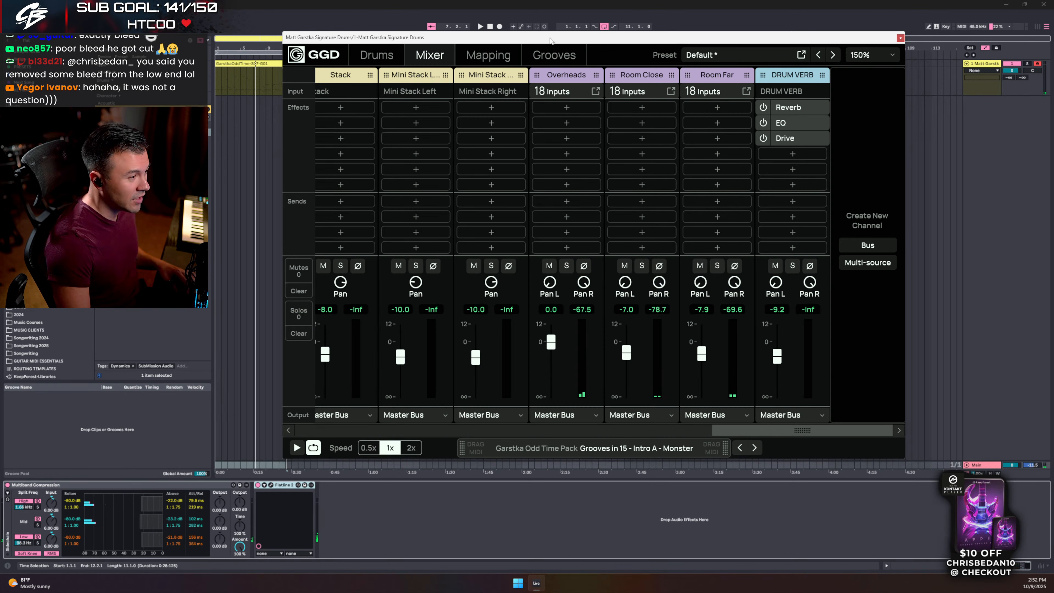
- Review the input source levels of the Overheads and Room Far channels while auditioning Room Far soloed
{"action": "left_click", "coordinate": [595, 90]}
{"action": "left_click", "coordinate": [869, 77]}
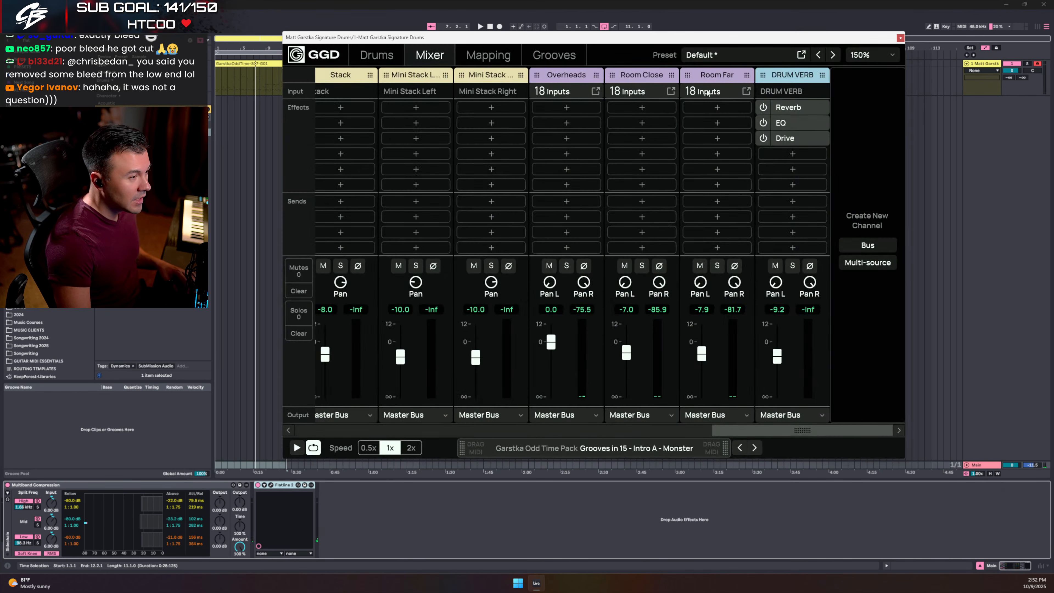
{"action": "key", "text": "space"}
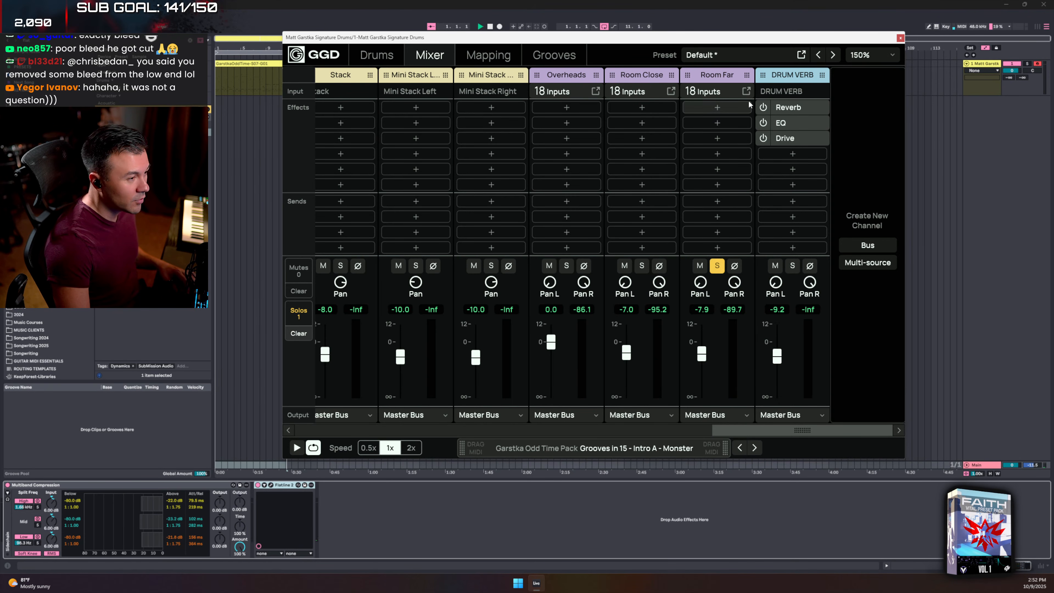
{"action": "left_click", "coordinate": [746, 90]}
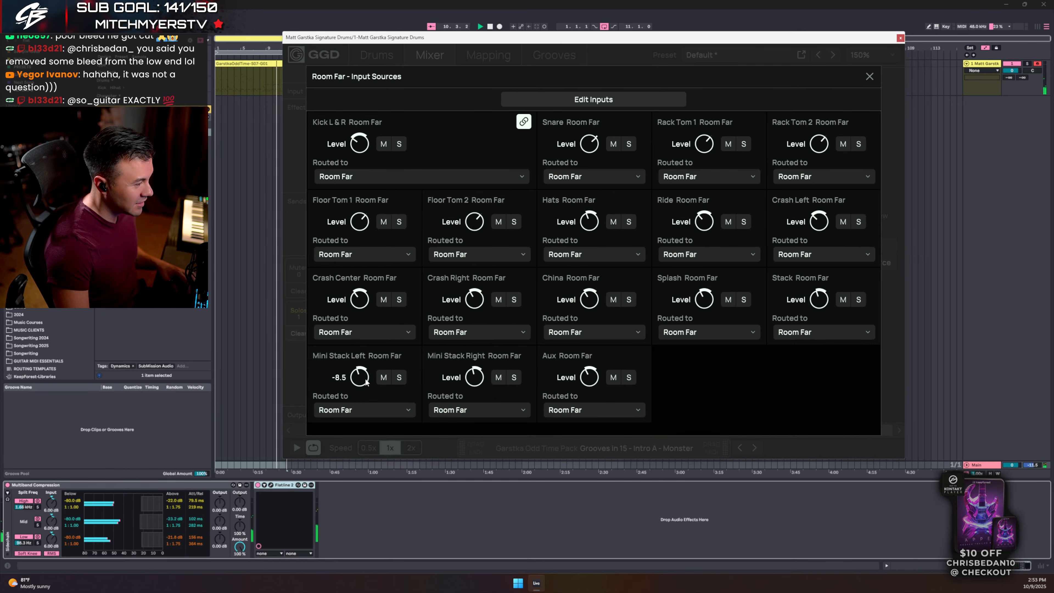
{"action": "left_click_drag", "start_coordinate": [361, 377], "coordinate": [367, 389]}
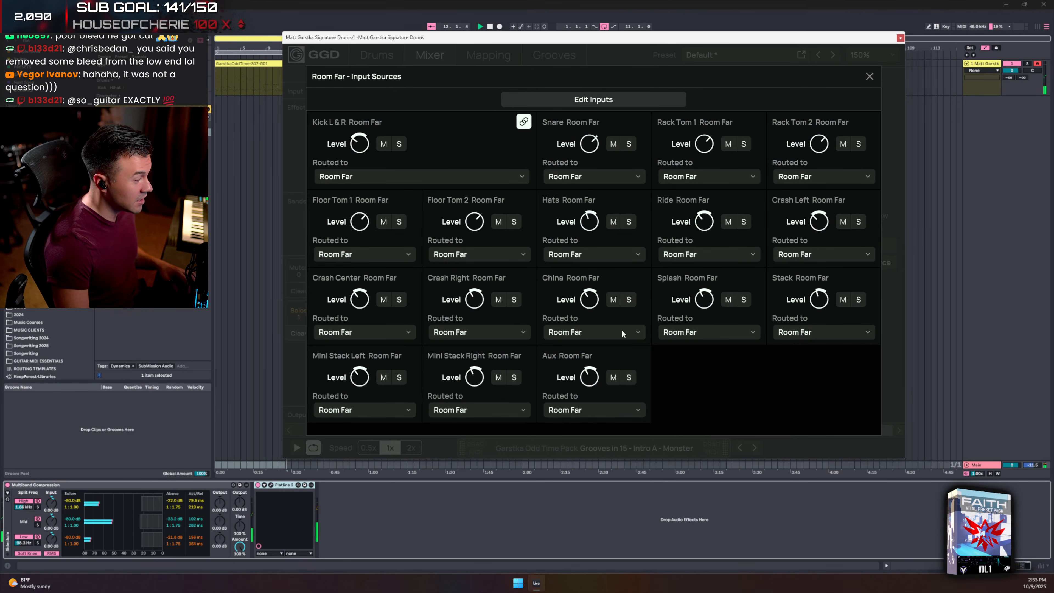
{"action": "key", "text": "Escape"}
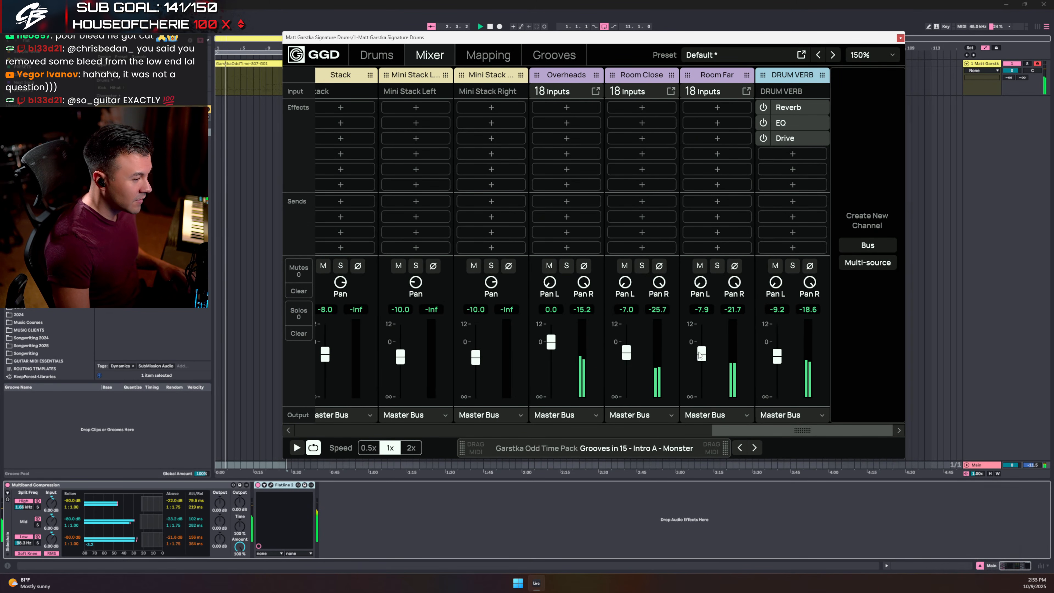
- Test the Room Far fader at extreme levels, set it to -4.3 dB and solo the channel
{"action": "left_click_drag", "start_coordinate": [708, 286], "coordinate": [710, 280]}
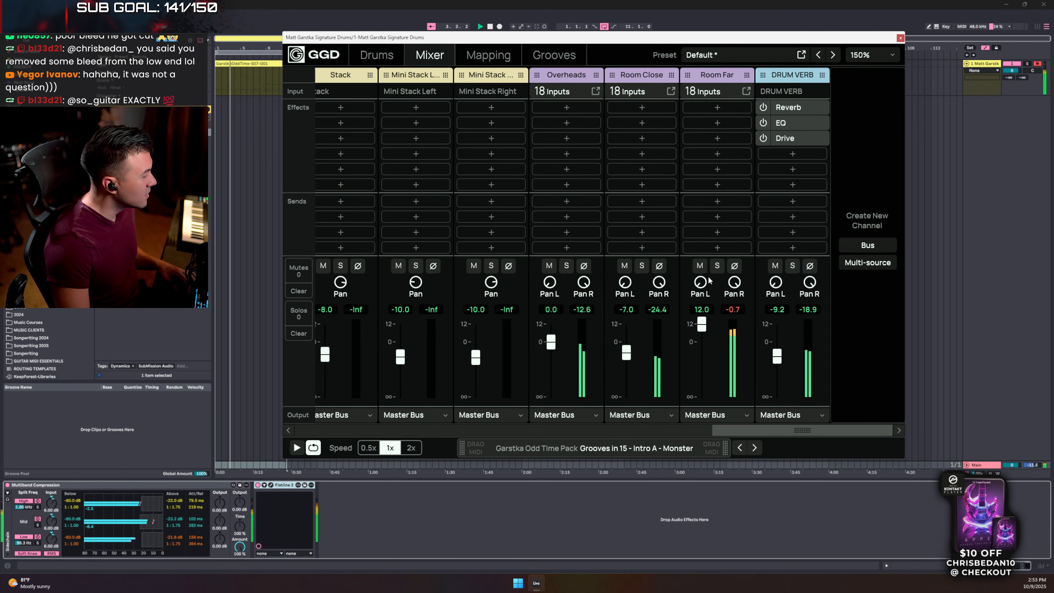
{"action": "left_click_drag", "start_coordinate": [707, 327], "coordinate": [693, 409]}
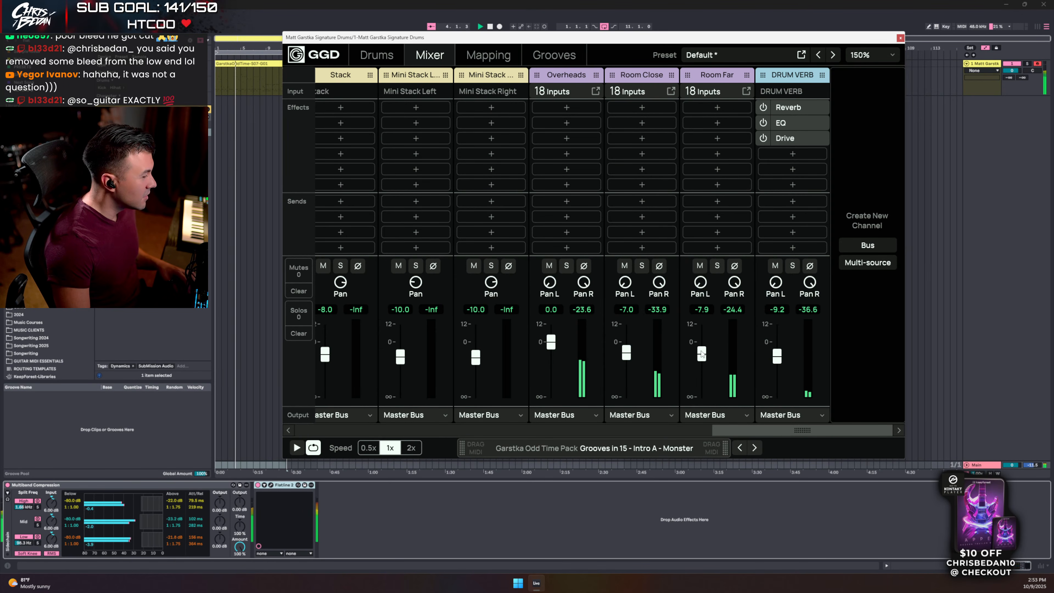
{"action": "left_click", "coordinate": [717, 266]}
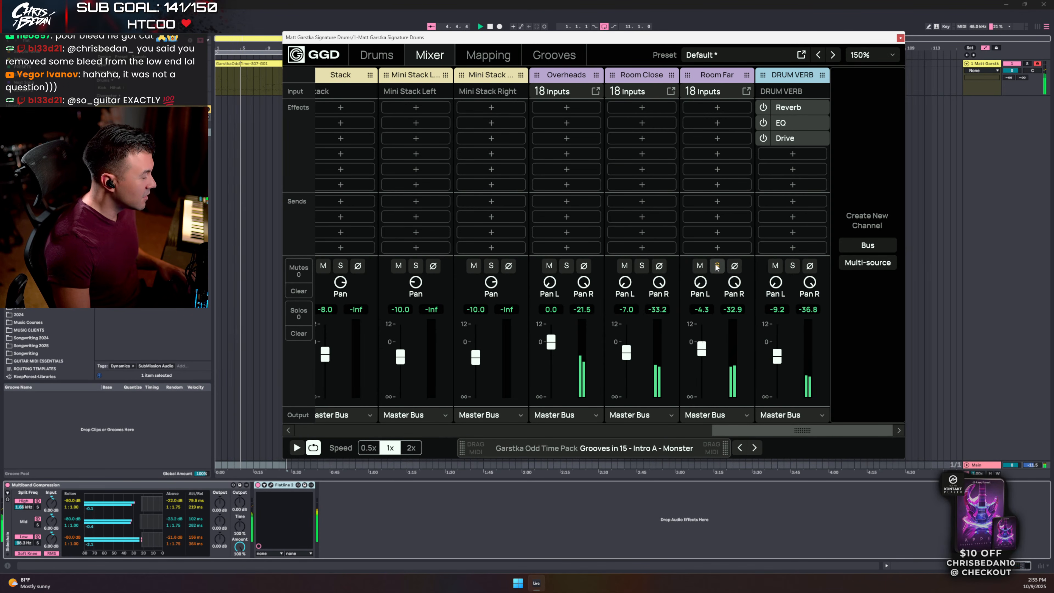
- Add an EQ to Room Far with a band 1 bell cut of about 4 dB near 340 Hz
{"action": "left_click", "coordinate": [723, 104]}
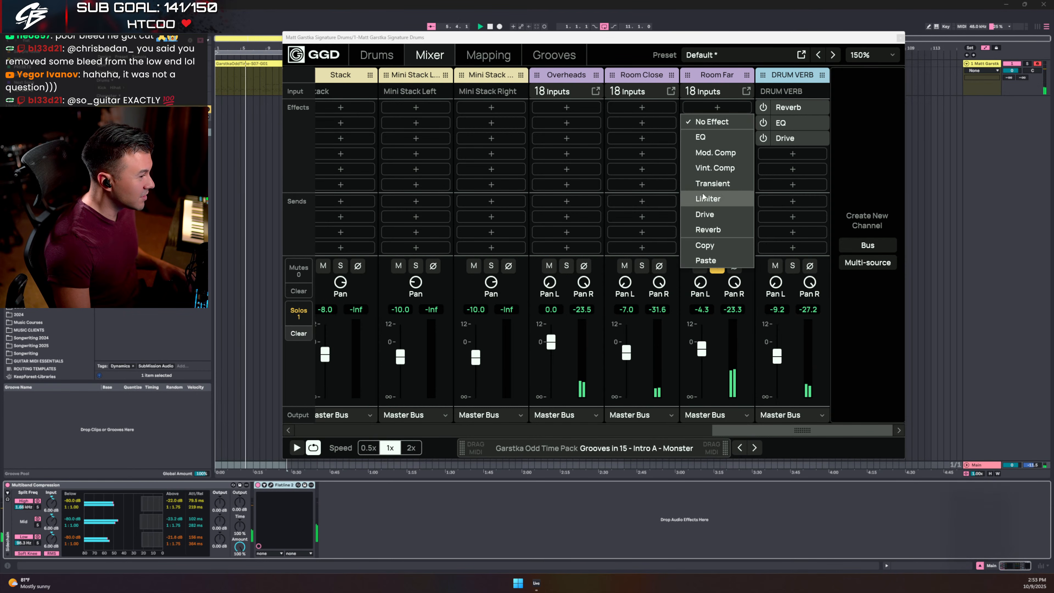
{"action": "left_click", "coordinate": [713, 145]}
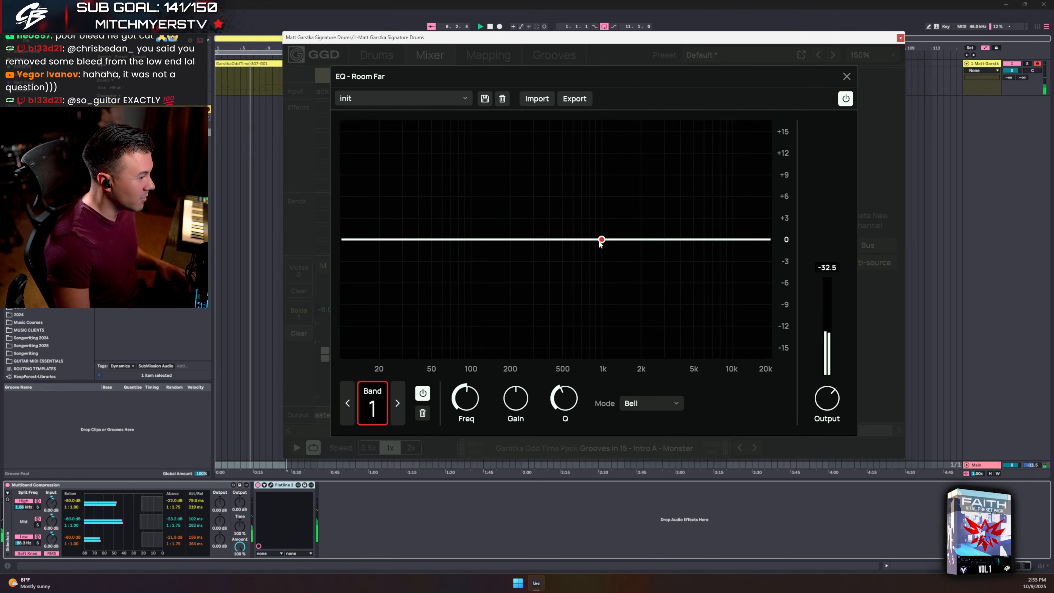
{"action": "left_click_drag", "start_coordinate": [601, 243], "coordinate": [539, 268]}
{"action": "left_click", "coordinate": [847, 76]}
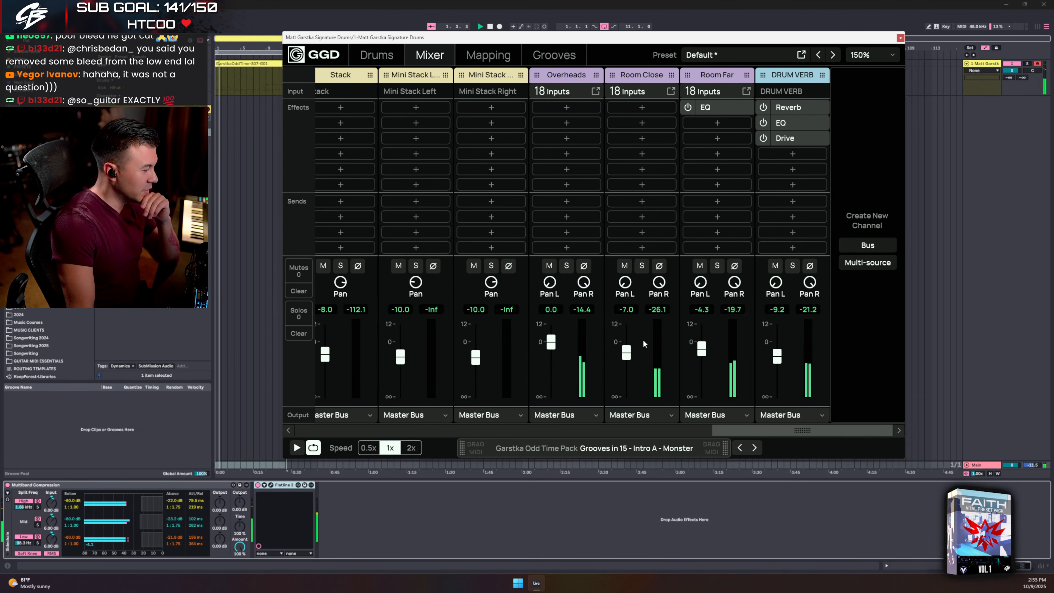
- Audition the SNARE BUS by toggling its solo, ending with it off
{"action": "left_click_drag", "start_coordinate": [795, 428], "coordinate": [461, 409]}
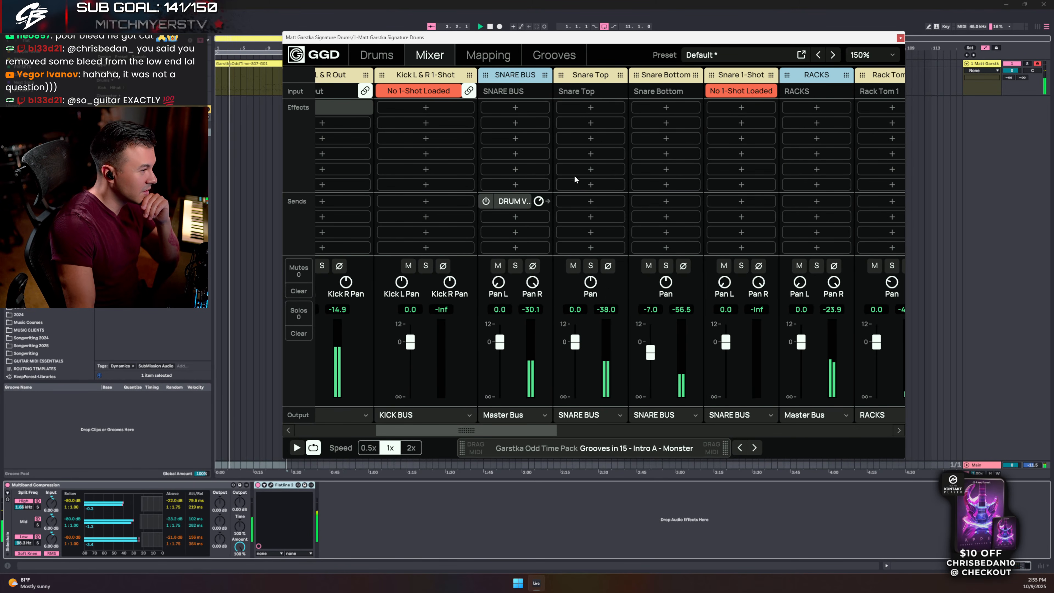
{"action": "left_click", "coordinate": [515, 266]}
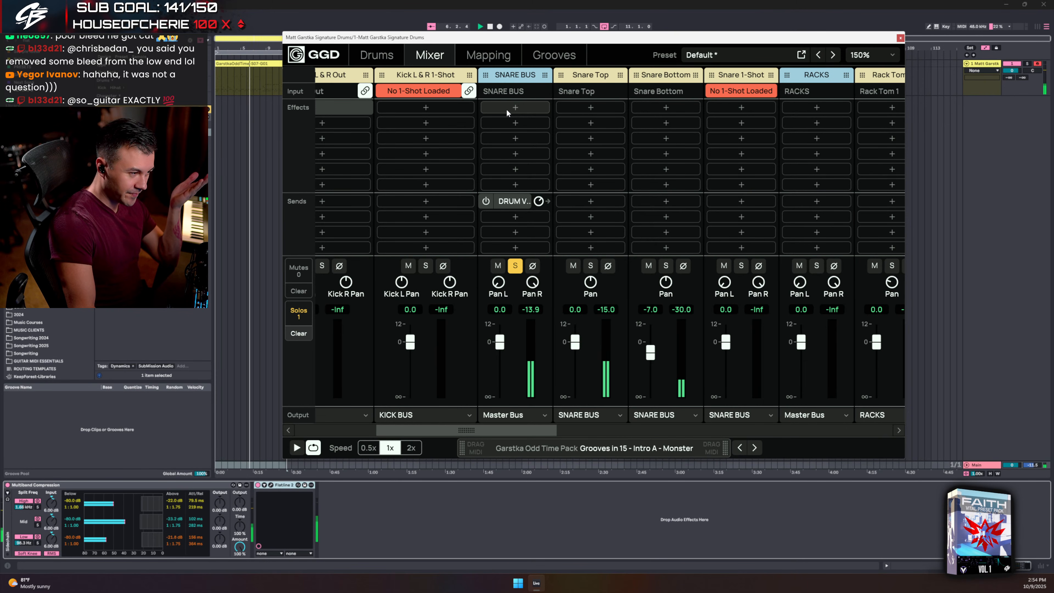
{"action": "left_click", "coordinate": [515, 267]}
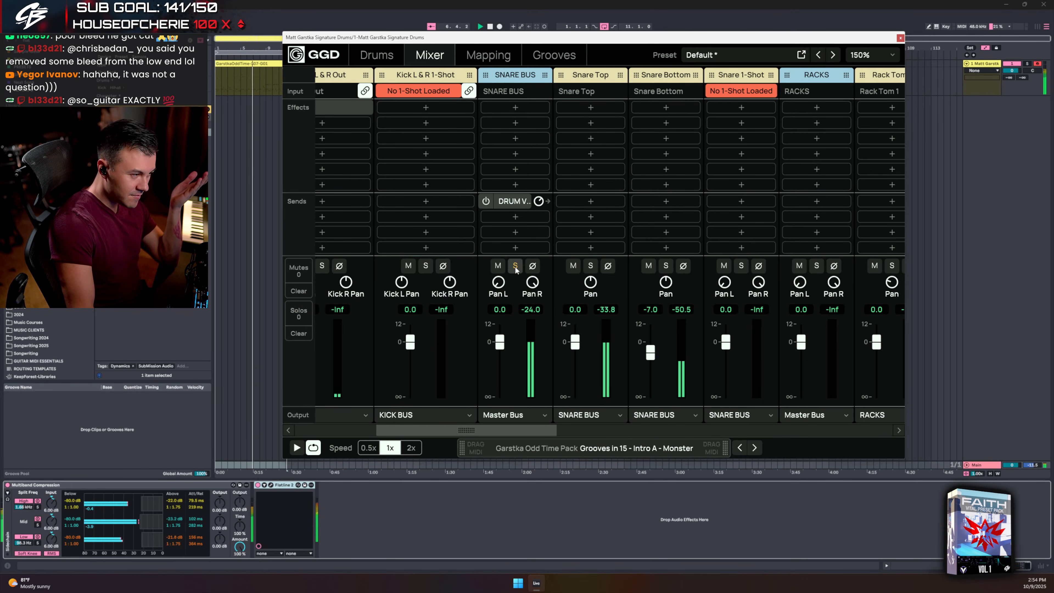
- Open the Snare 1-Shot settings and audition 02 Brovertone and 01 Sizzle Bang as Sample A, including within the groove
{"action": "left_click", "coordinate": [735, 87]}
{"action": "left_click", "coordinate": [732, 284]}
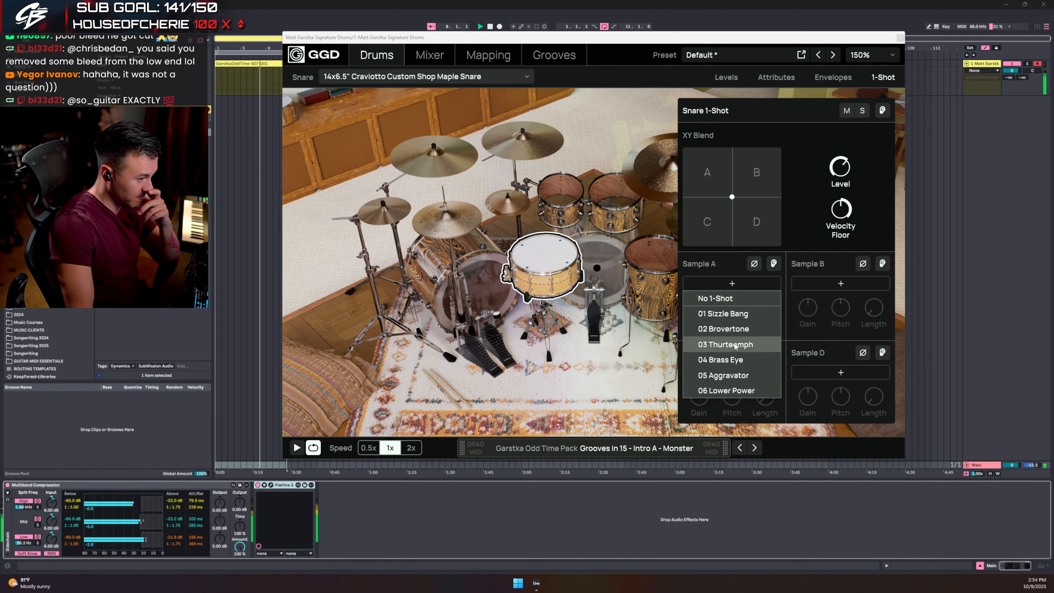
{"action": "left_click", "coordinate": [731, 328]}
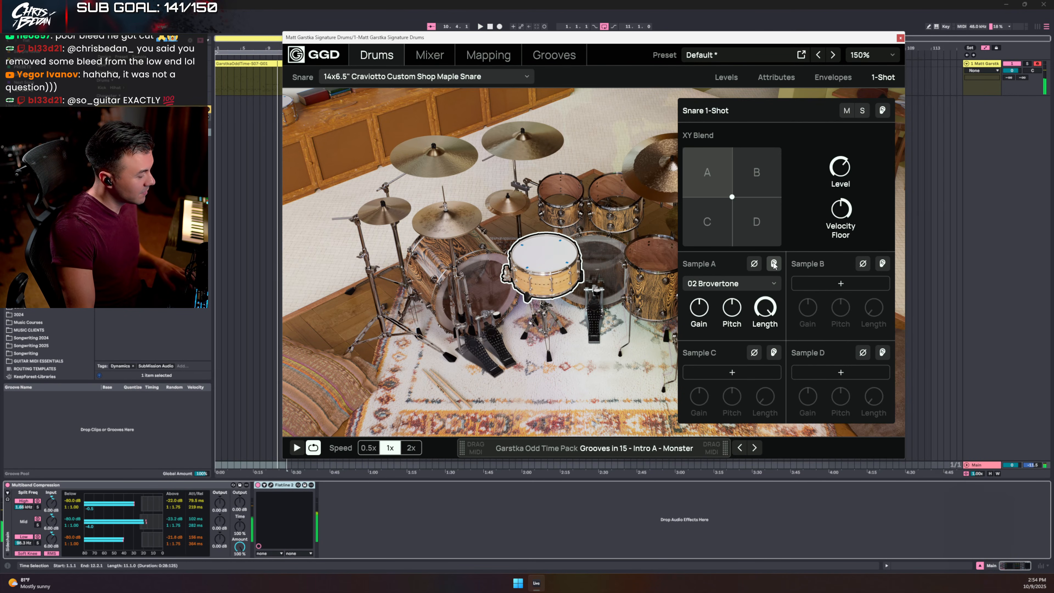
{"action": "left_click", "coordinate": [731, 283]}
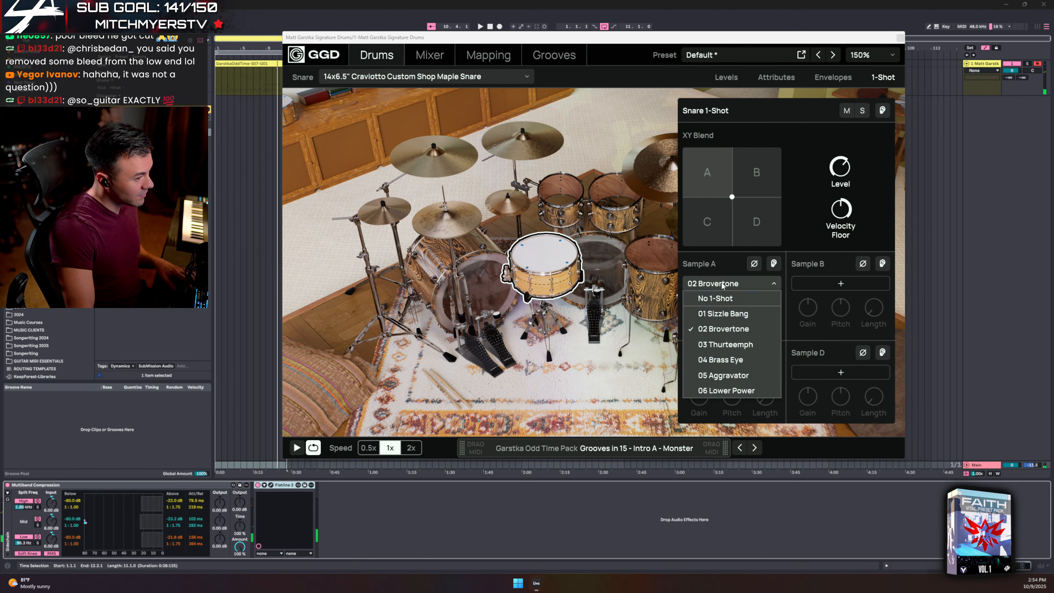
{"action": "left_click", "coordinate": [714, 297]}
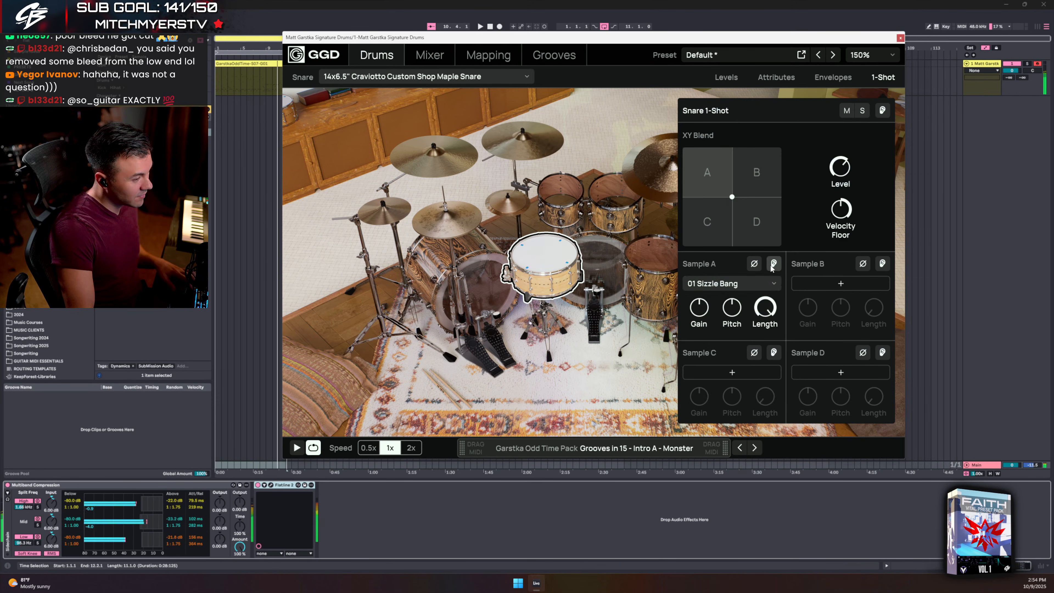
{"action": "key", "text": "space"}
{"action": "mouse_move", "coordinate": [767, 308]}
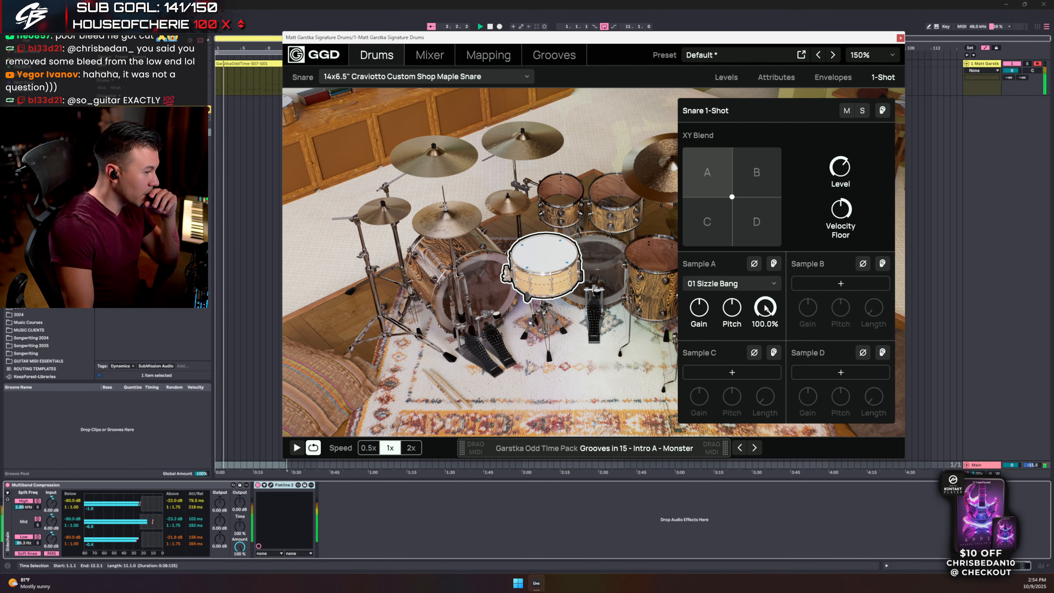
- Audition 03 Thurteemph, 04 Brass Eye and 05 Aggravator one after another as Sample A of the Snare 1-Shot
{"action": "left_click", "coordinate": [731, 283]}
{"action": "left_click", "coordinate": [714, 328]}
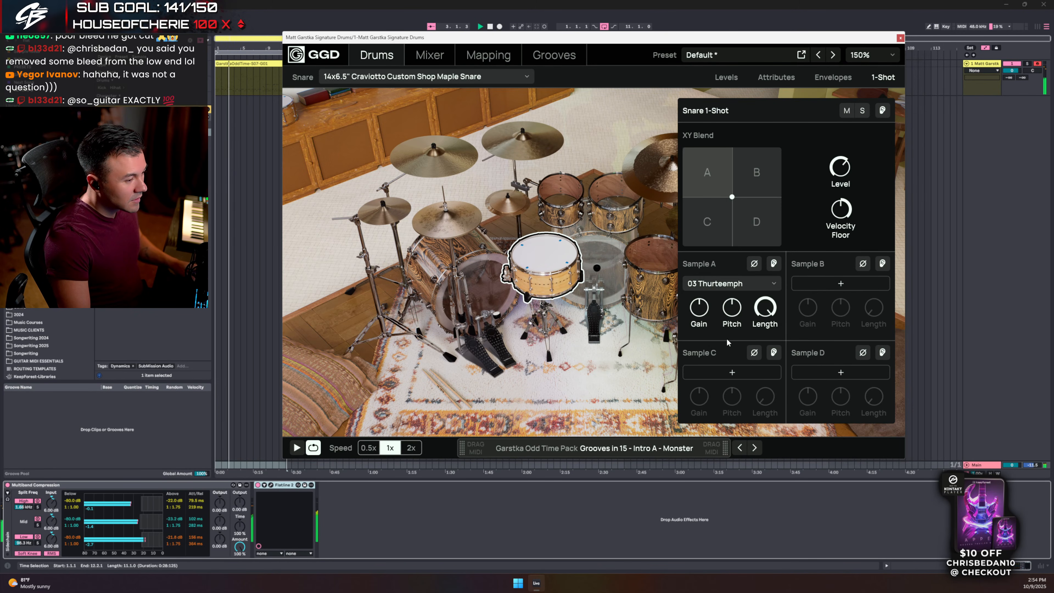
{"action": "key", "text": "space"}
{"action": "left_click", "coordinate": [773, 264]}
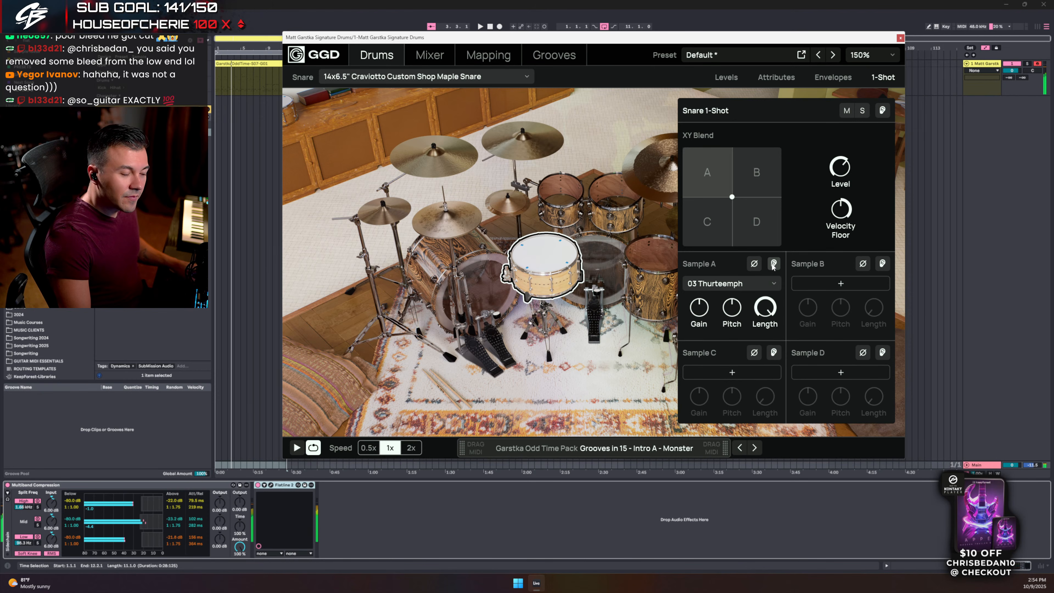
{"action": "left_click", "coordinate": [731, 283]}
{"action": "left_click", "coordinate": [714, 361]}
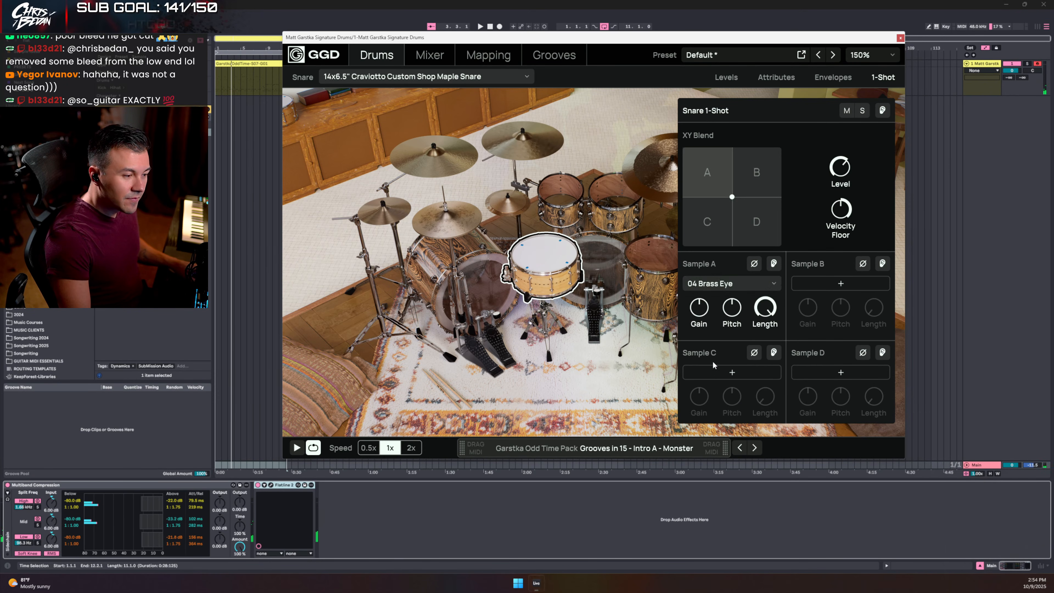
{"action": "left_click", "coordinate": [770, 267]}
{"action": "left_click", "coordinate": [767, 283]}
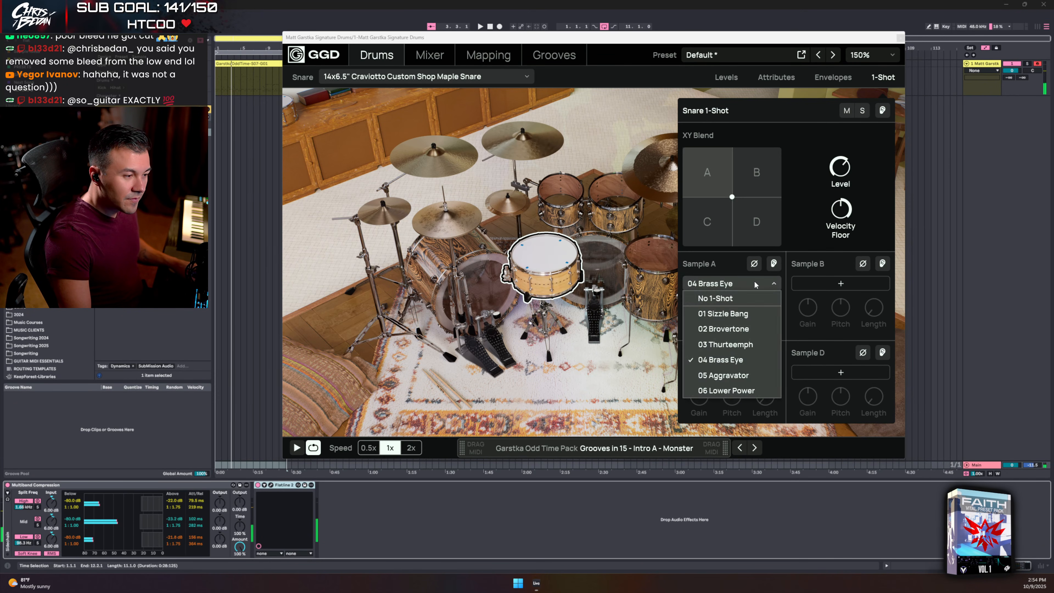
{"action": "left_click", "coordinate": [766, 374]}
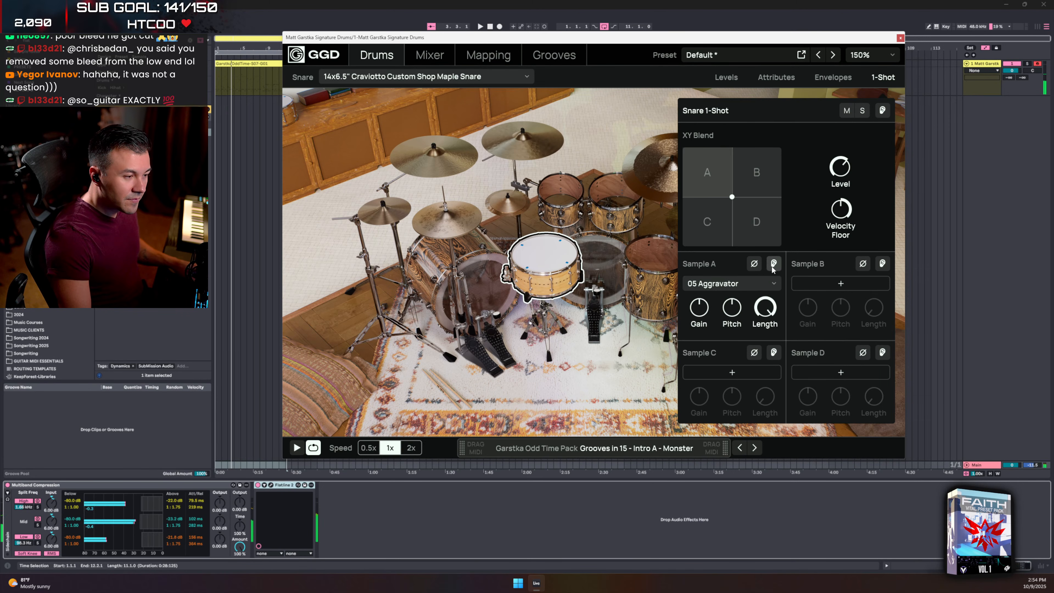
- Load 06 Lower Power as Sample A, set its gain to -5.0 and raise its pitch slightly while playing the groove
{"action": "left_click", "coordinate": [762, 284]}
{"action": "left_click", "coordinate": [727, 391]}
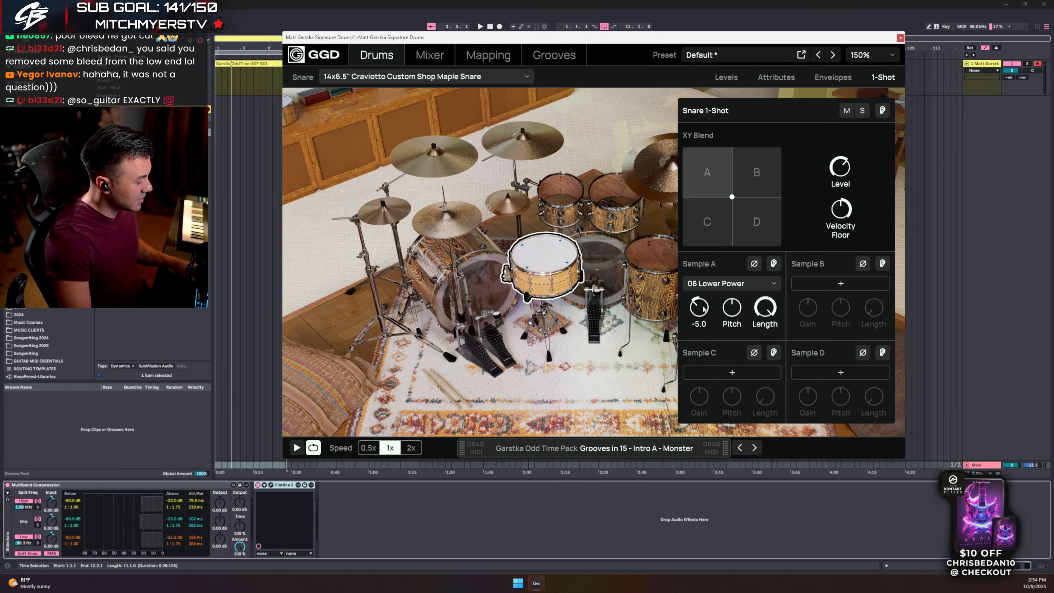
{"action": "key", "text": "space"}
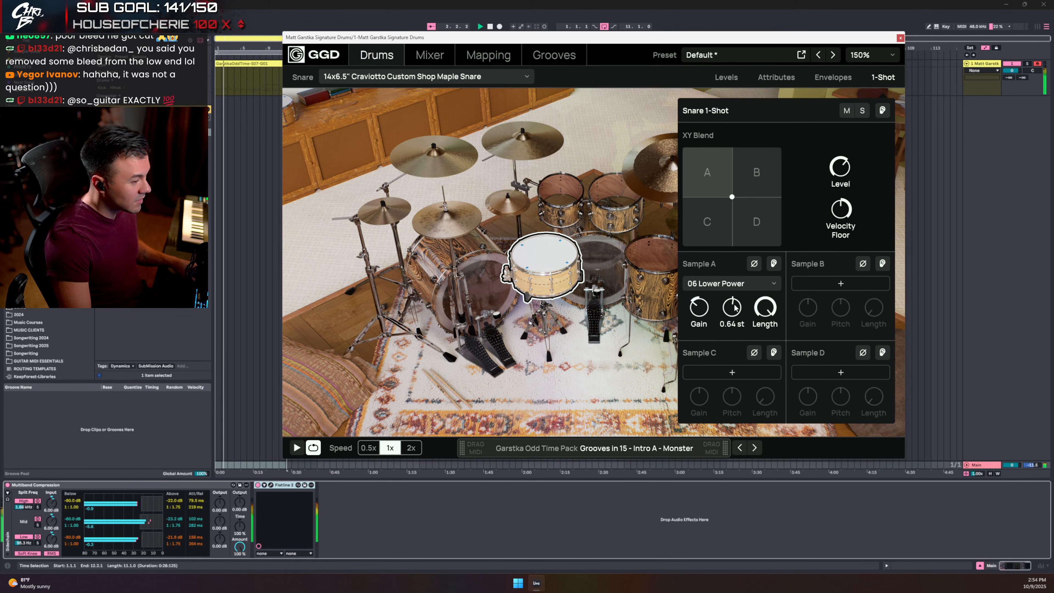
{"action": "mouse_move", "coordinate": [732, 309]}
{"action": "left_mouse_down"}
{"action": "mouse_move", "coordinate": [735, 293]}
{"action": "mouse_move", "coordinate": [729, 312]}
{"action": "left_mouse_up"}
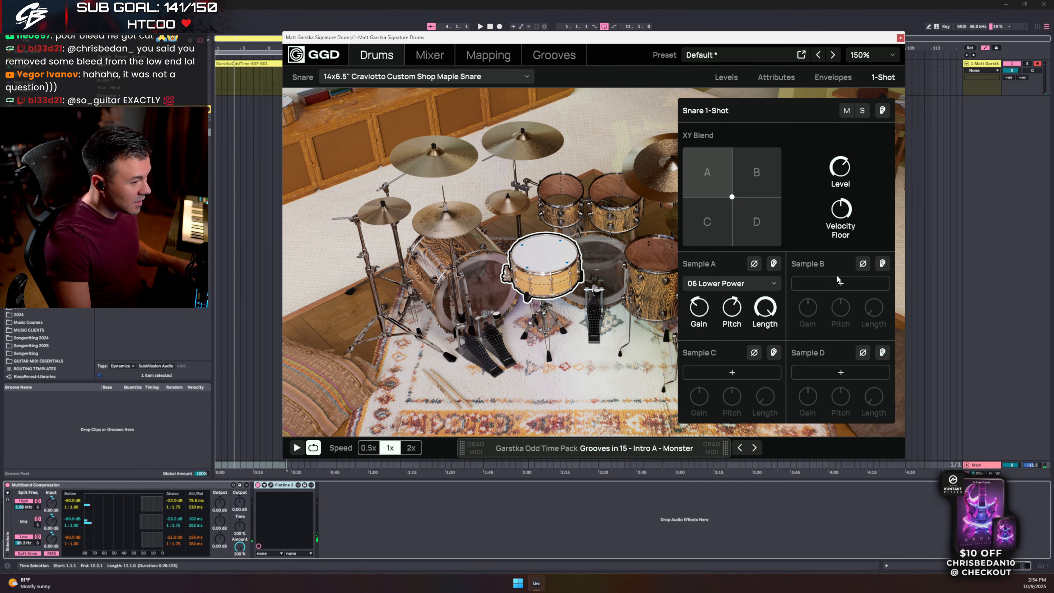
- Load 01 Sizzle Bang as Sample B and shift the XY blend point slightly toward B
{"action": "left_click", "coordinate": [837, 282]}
{"action": "left_click", "coordinate": [837, 314]}
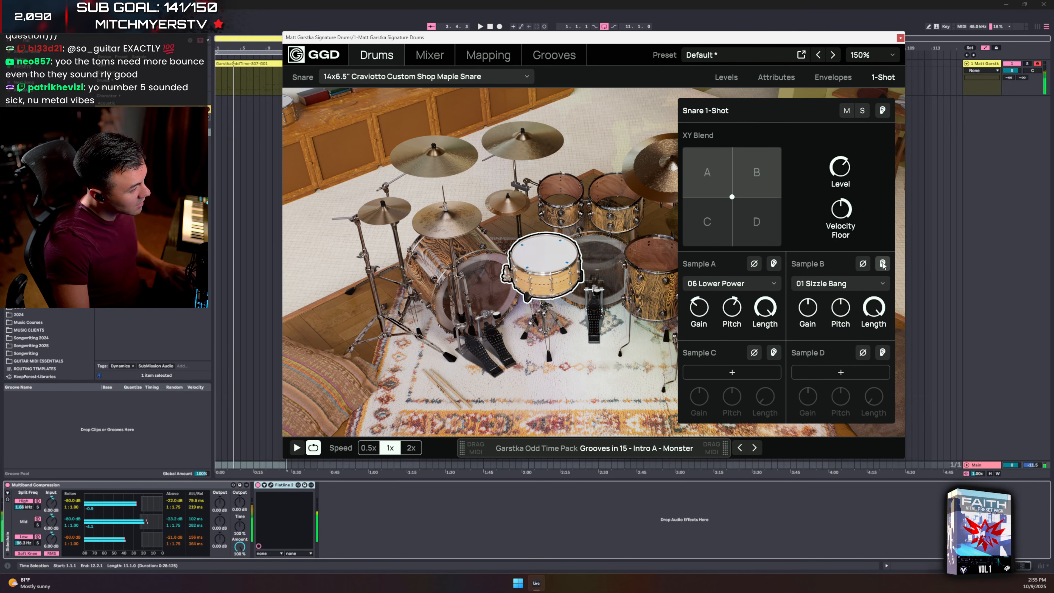
{"action": "left_click_drag", "start_coordinate": [731, 199], "coordinate": [739, 195]}
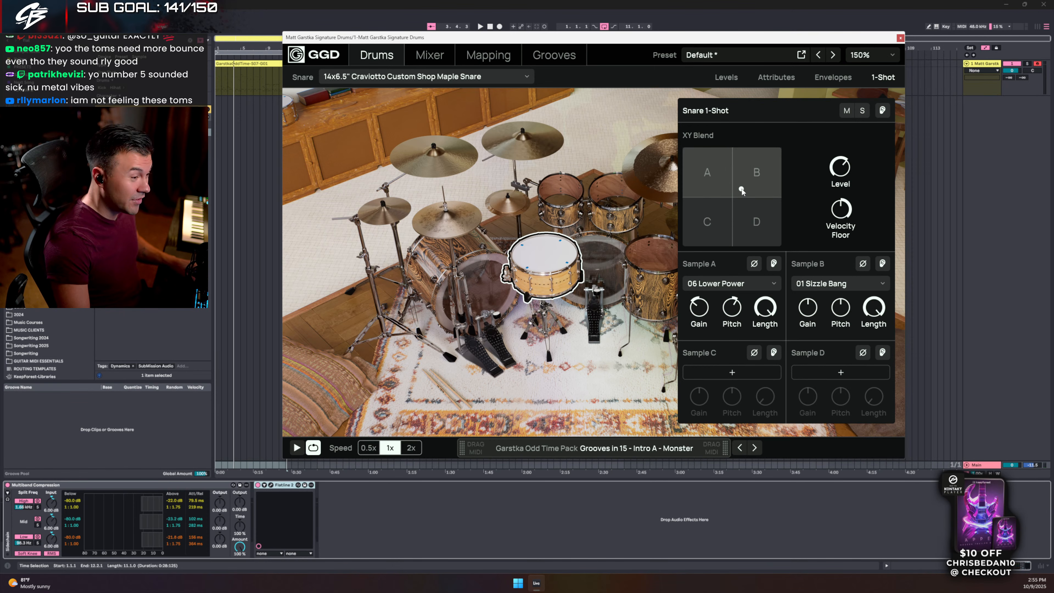
- Check Rack Tom 1 and Floor Tom 2 in the kit view while listening to the groove
{"action": "left_click", "coordinate": [560, 194]}
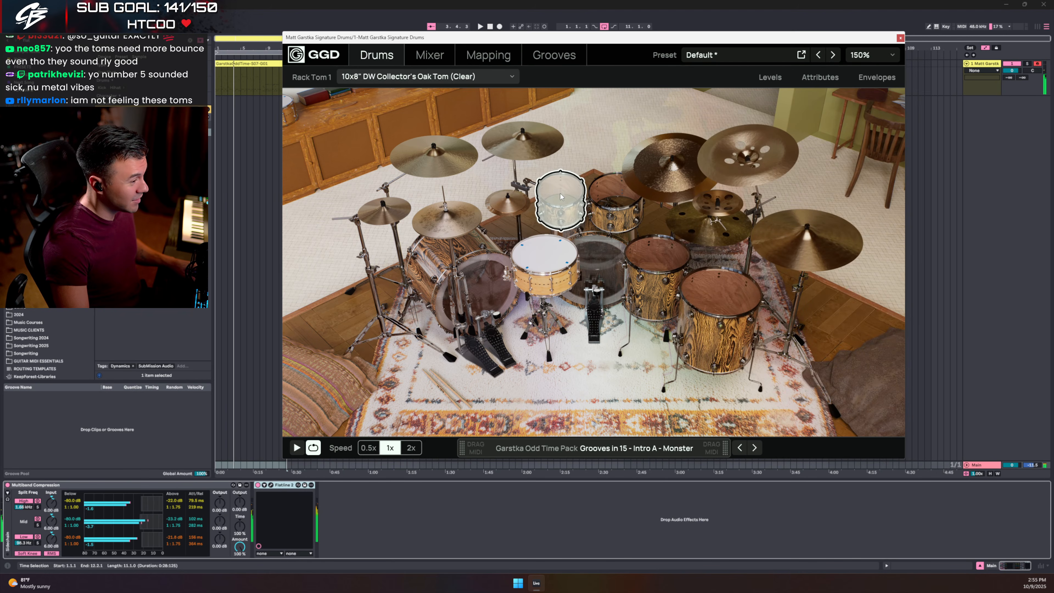
{"action": "left_click", "coordinate": [715, 301]}
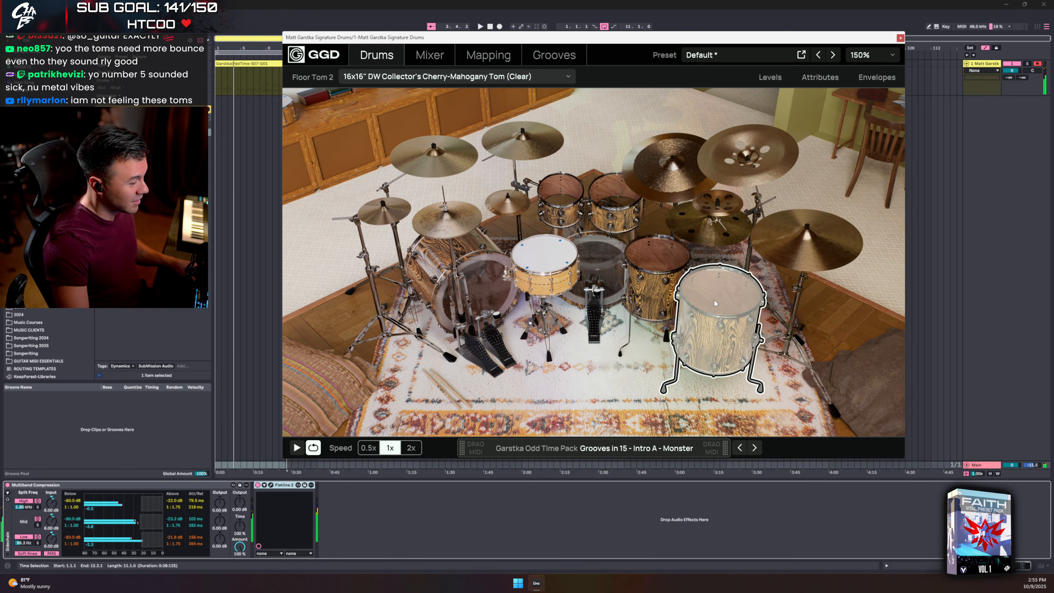
{"action": "left_click", "coordinate": [435, 60]}
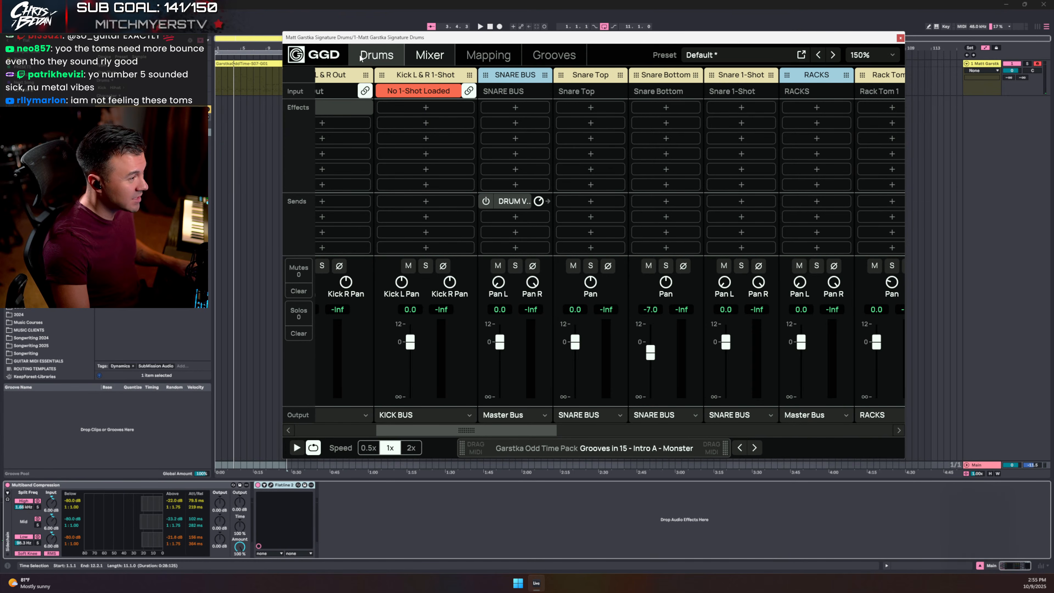
{"action": "left_click", "coordinate": [377, 55]}
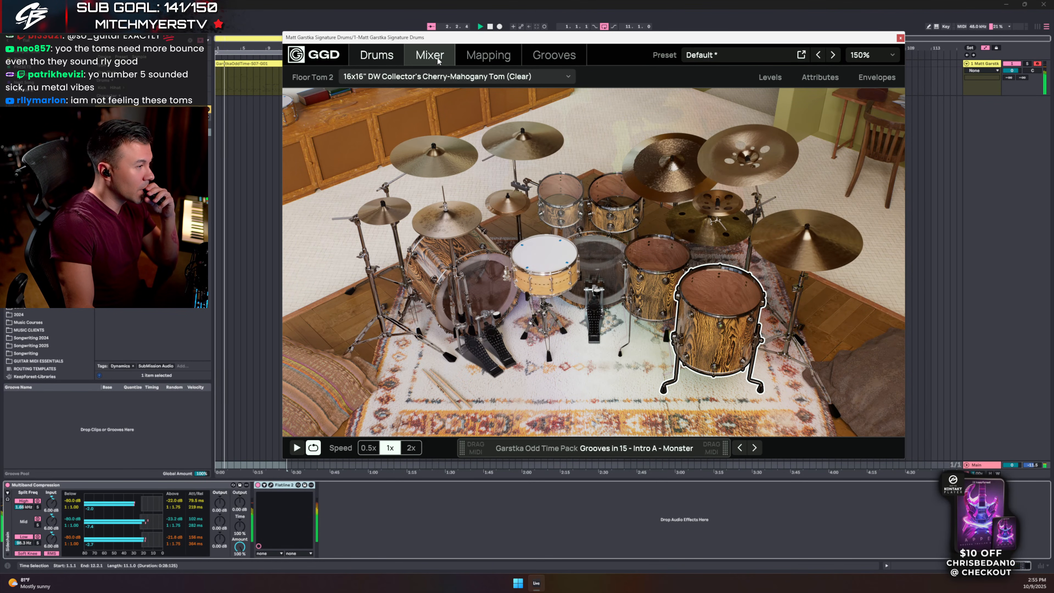
- Audition the Snare 1-Shot channel soloed, unsolo it, set its fader to -0.7 dB and the DRUM VERB fader to about -11.2 dB
{"action": "left_click", "coordinate": [430, 55]}
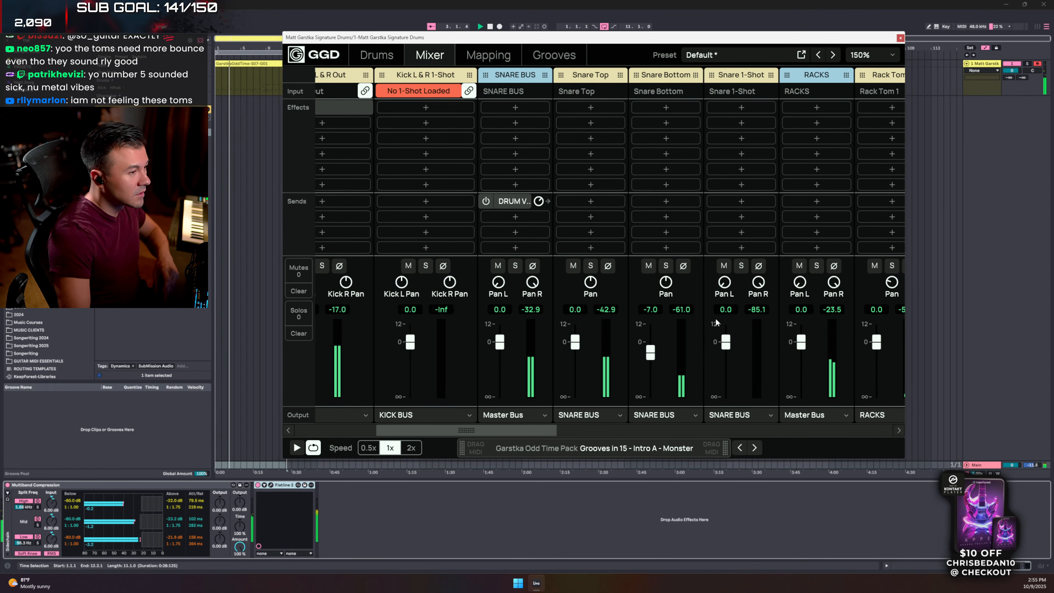
{"action": "left_click", "coordinate": [742, 266]}
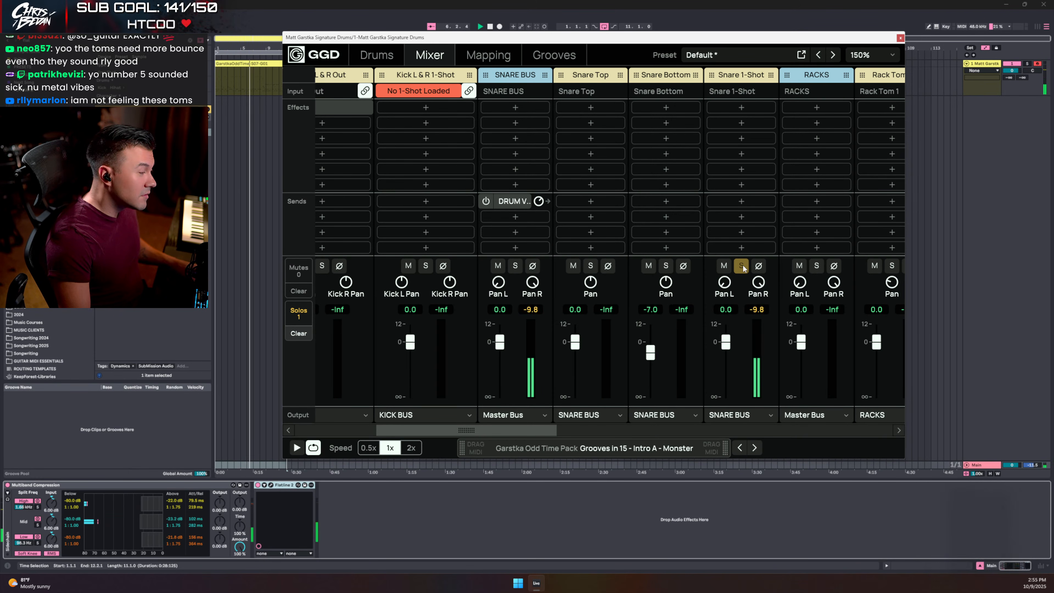
{"action": "left_click", "coordinate": [742, 266]}
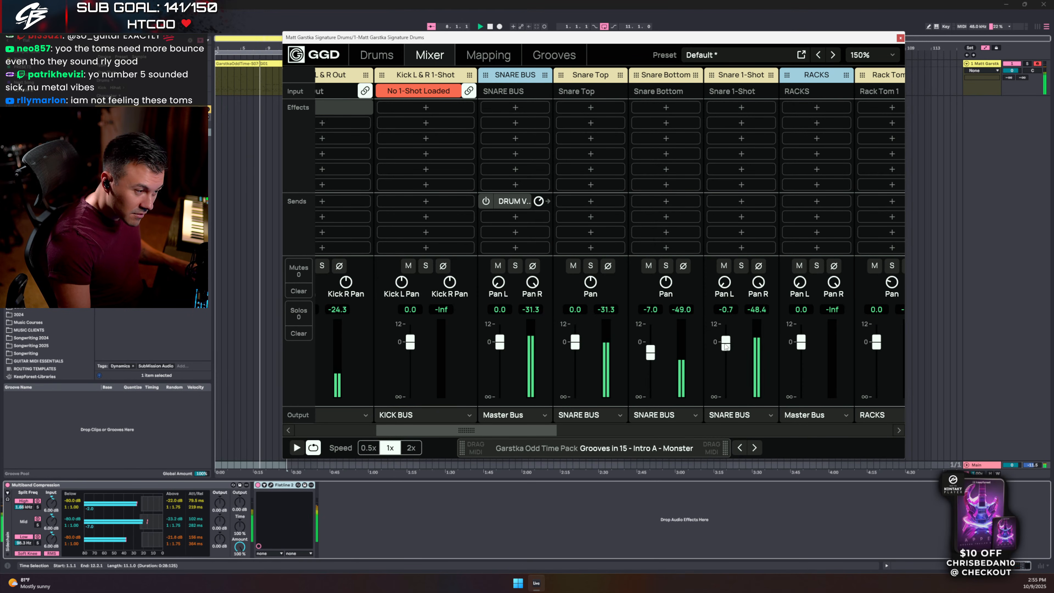
{"action": "left_click_drag", "start_coordinate": [561, 427], "coordinate": [884, 430]}
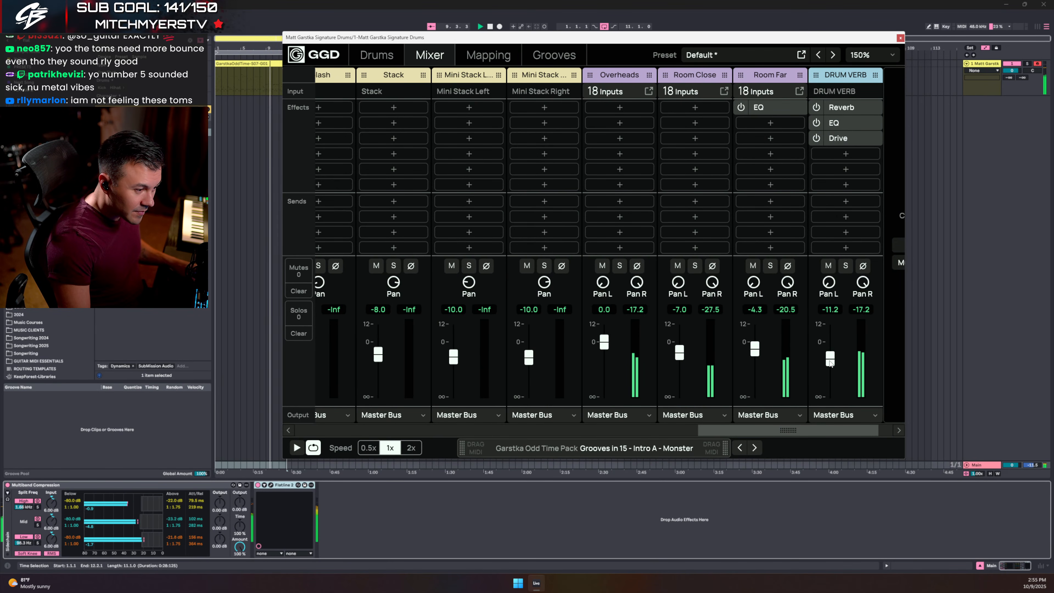
- Add an EQ to the RACKS bus with a band 1 bell cut of about 3.6 dB near 372 Hz
{"action": "left_click_drag", "start_coordinate": [808, 430], "coordinate": [686, 434]}
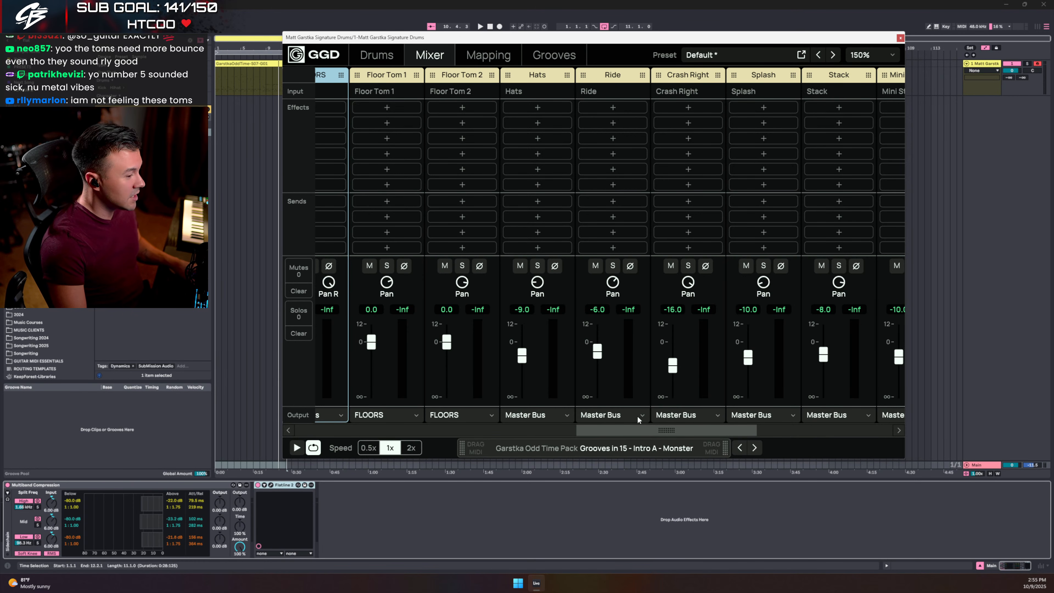
{"action": "left_click_drag", "start_coordinate": [655, 424], "coordinate": [539, 430]}
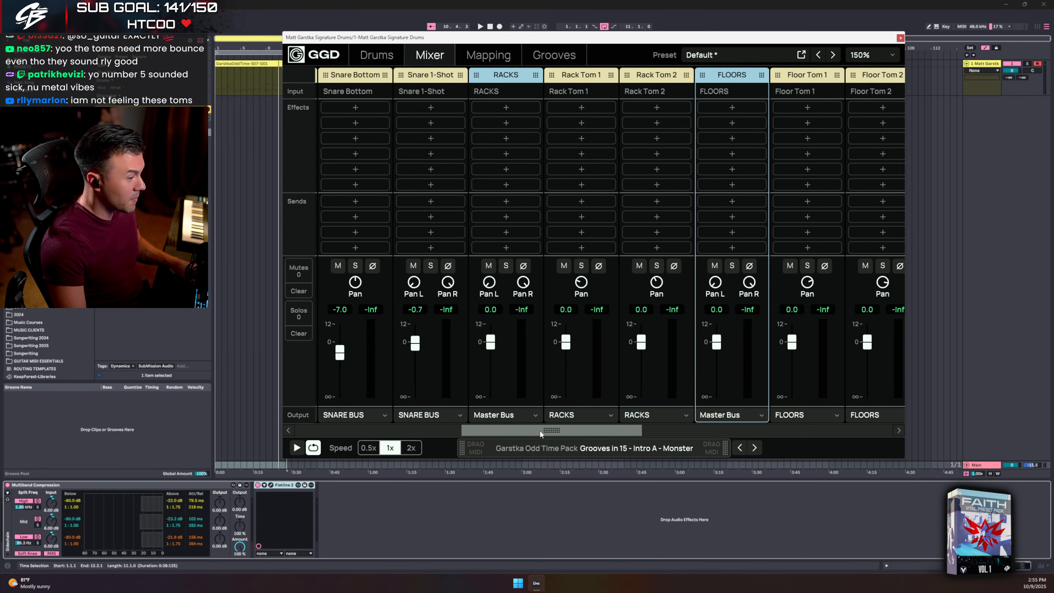
{"action": "left_click", "coordinate": [489, 108]}
{"action": "left_click", "coordinate": [476, 139]}
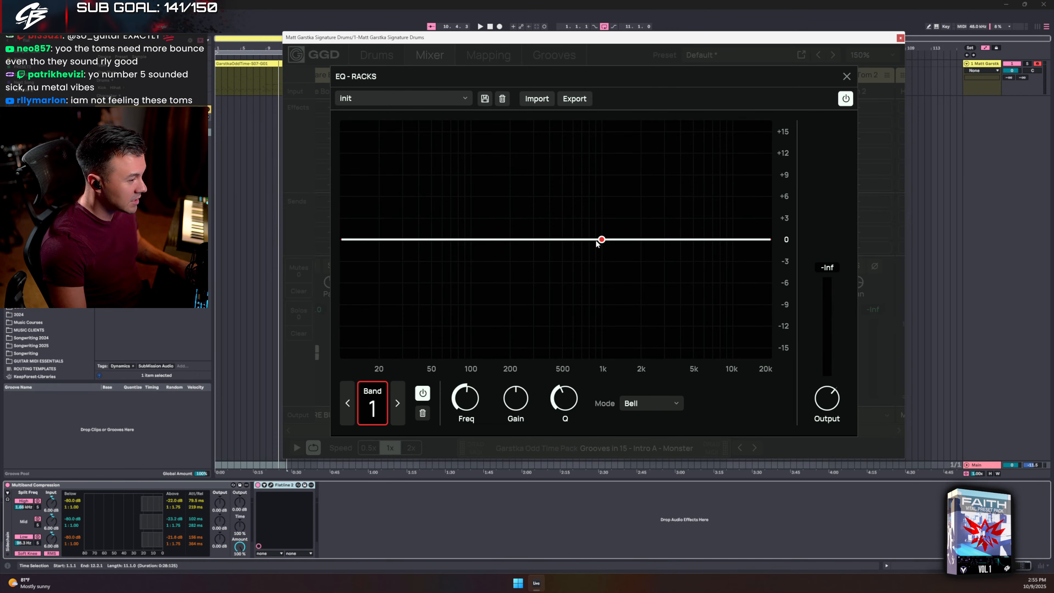
{"action": "key", "text": "space"}
{"action": "left_click_drag", "start_coordinate": [602, 240], "coordinate": [546, 266]}
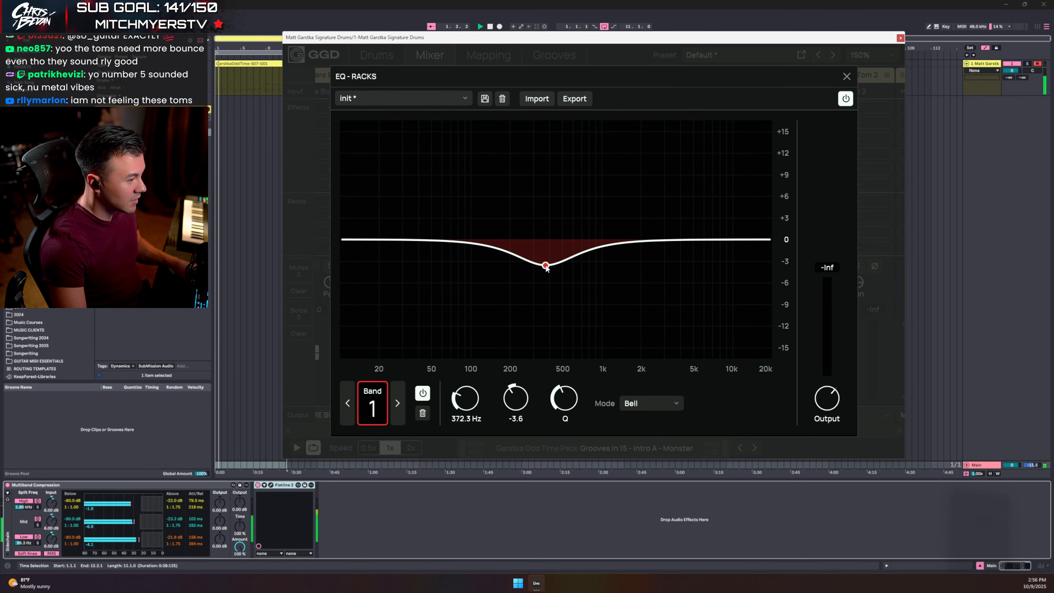
{"action": "left_click", "coordinate": [845, 77]}
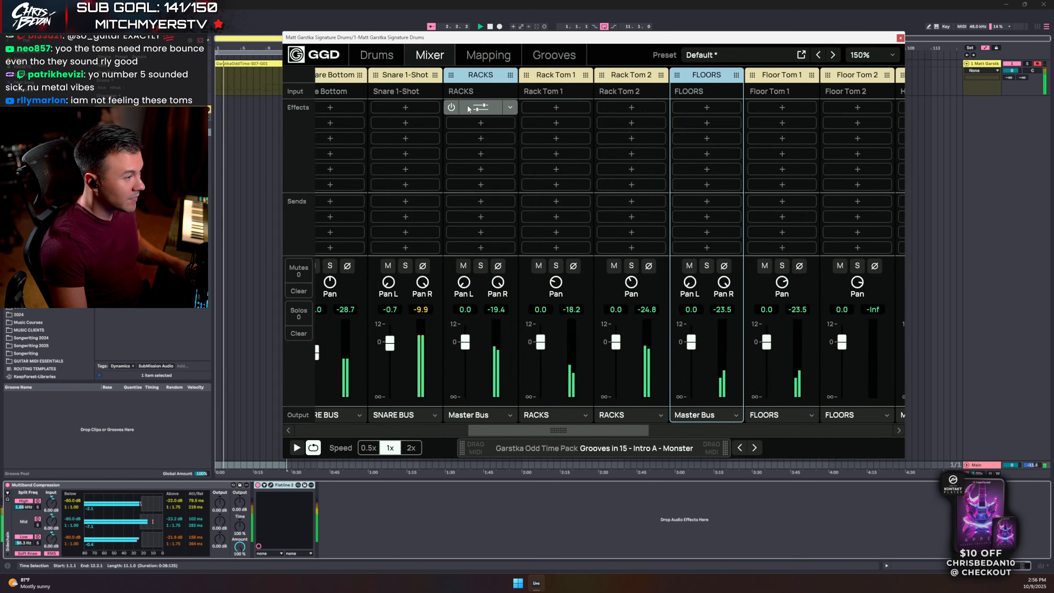
- Copy the EQ from the RACKS bus and paste it into the first effect slot of the FLOORS bus
{"action": "left_click", "coordinate": [507, 105]}
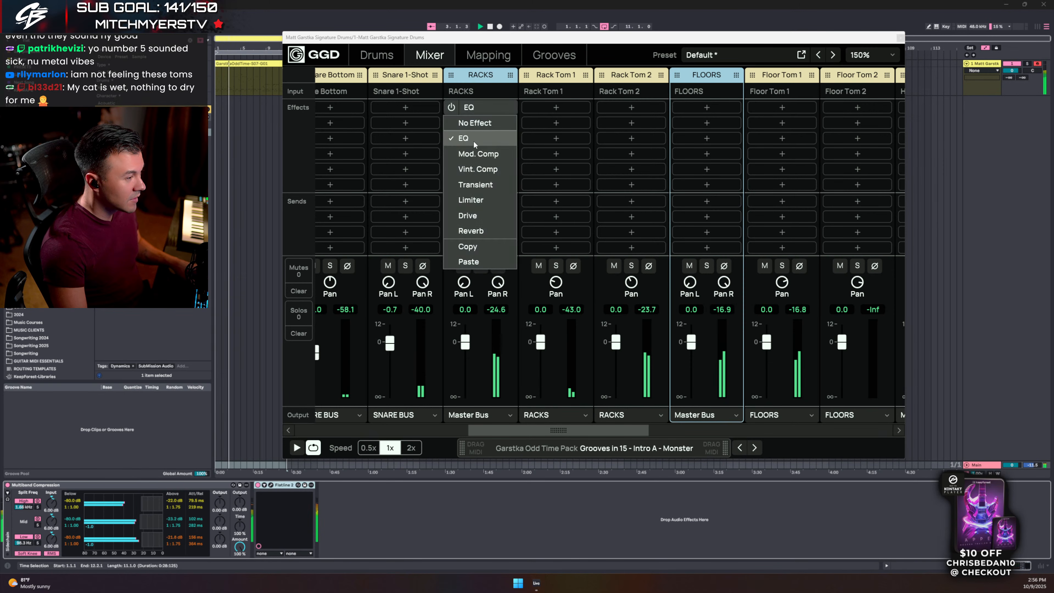
{"action": "left_click", "coordinate": [470, 246]}
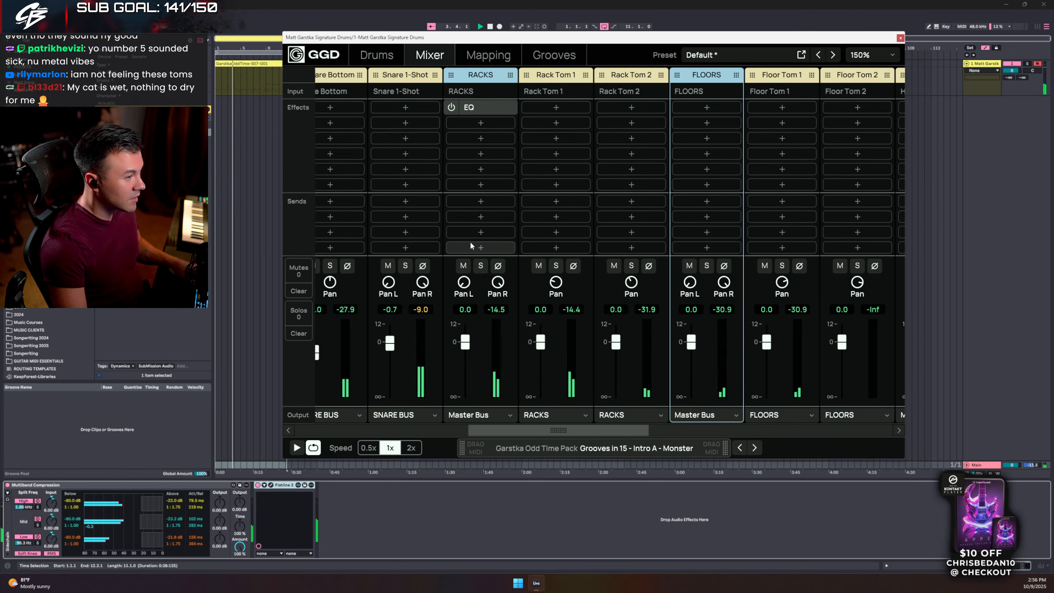
{"action": "left_click", "coordinate": [709, 107]}
{"action": "left_click", "coordinate": [694, 258]}
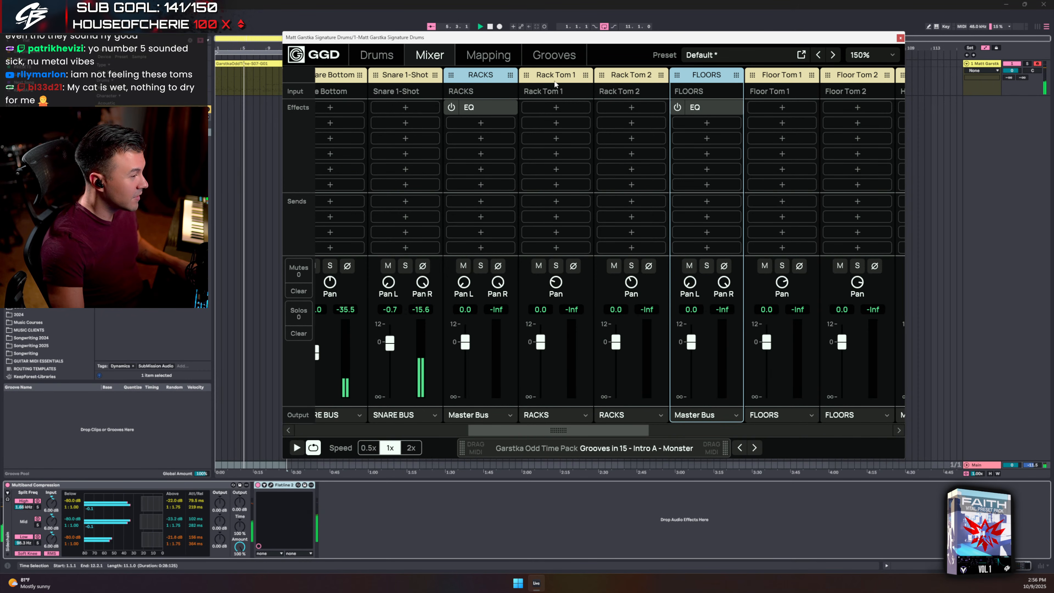
- Add a send from the RACKS bus to DRUM VERB in its first send slot
{"action": "left_click", "coordinate": [538, 269]}
{"action": "left_click", "coordinate": [479, 202]}
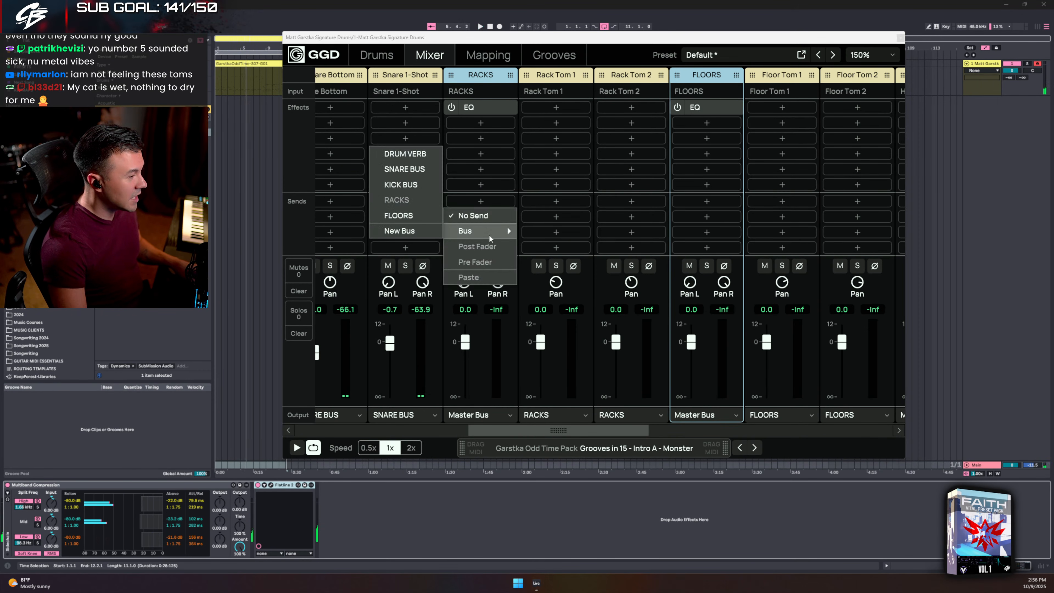
{"action": "mouse_move", "coordinate": [507, 231]}
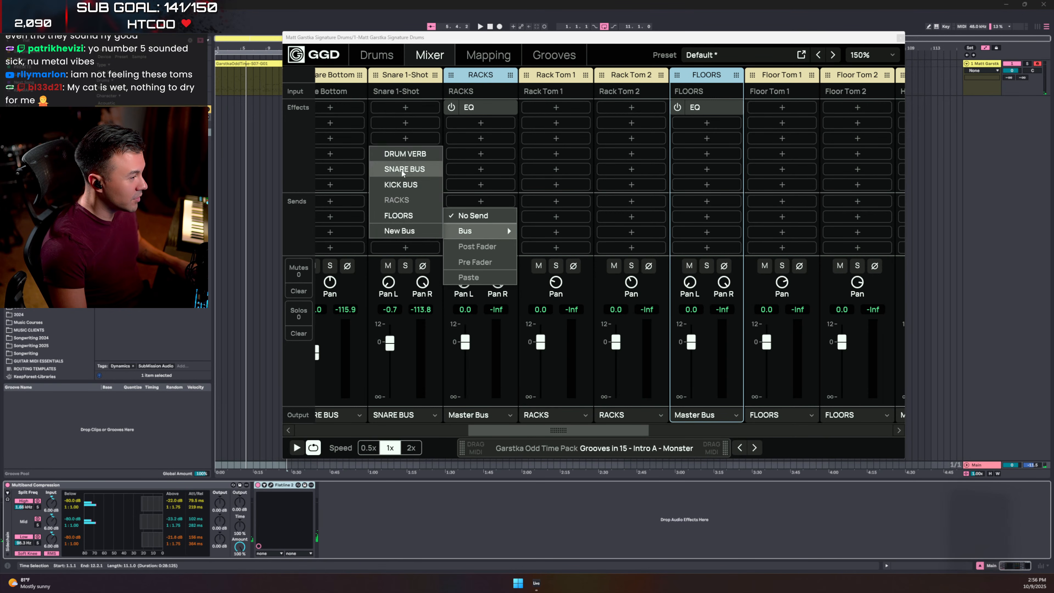
{"action": "left_click", "coordinate": [409, 153]}
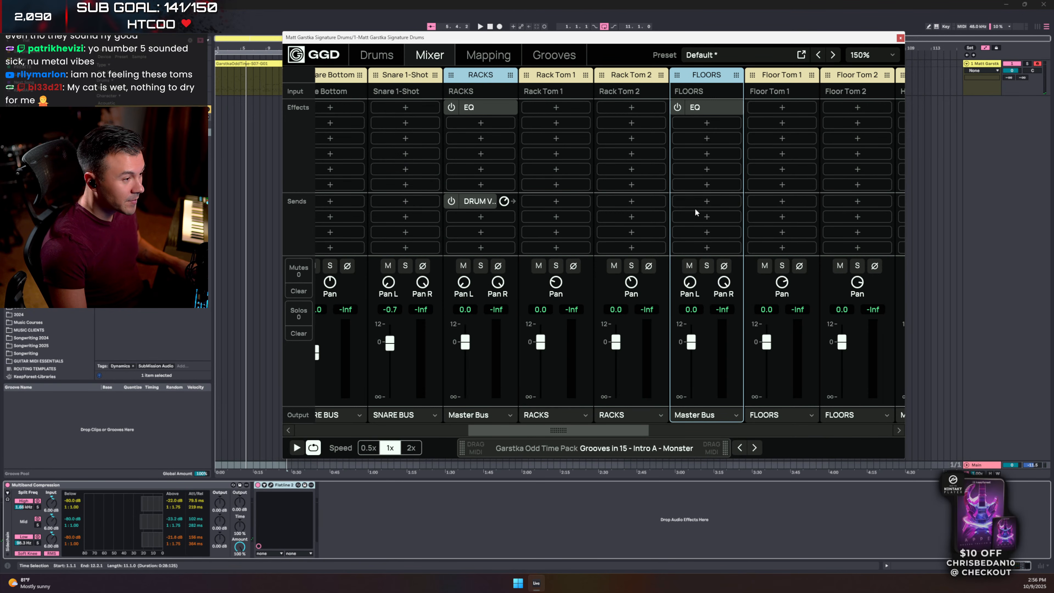
- Add a send from the FLOORS bus to DRUM VERB in its first send slot
{"action": "left_click", "coordinate": [703, 201]}
{"action": "mouse_move", "coordinate": [696, 231]}
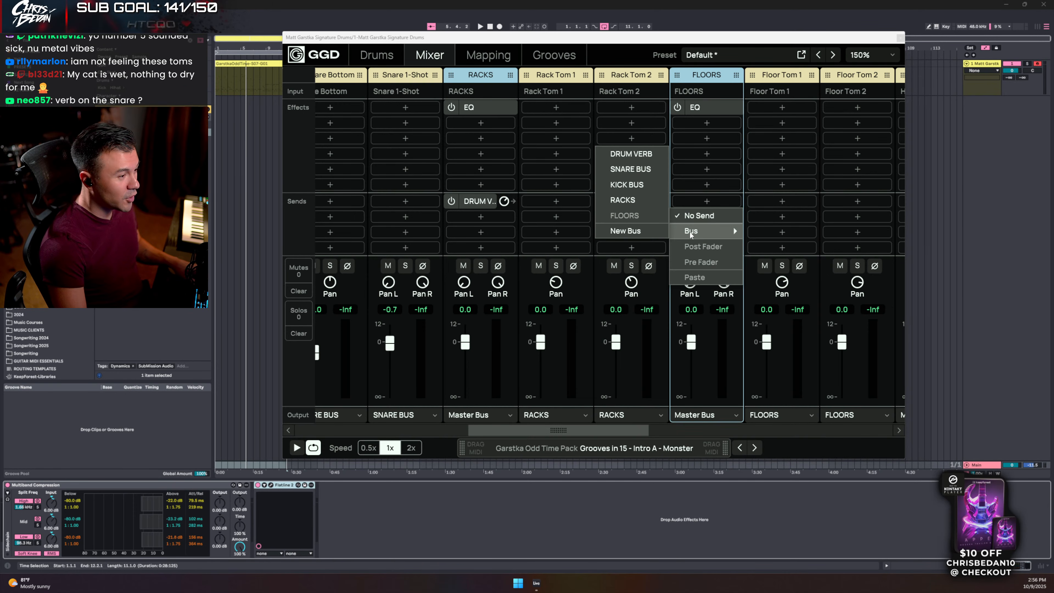
{"action": "left_click", "coordinate": [620, 154]}
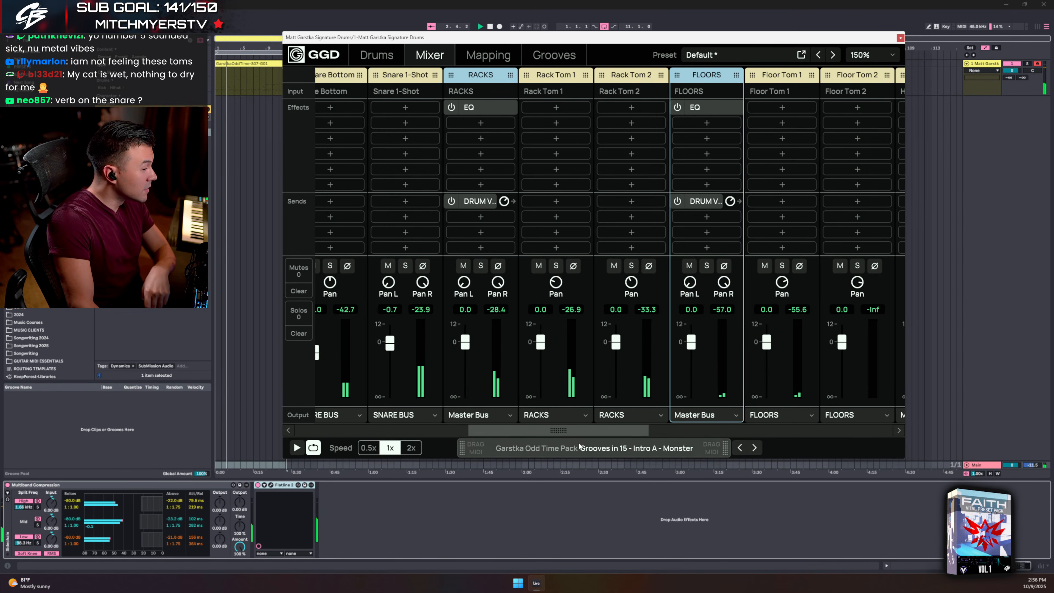
- Lower the DRUM VERB send levels on the RACKS and FLOORS buses to around the middle of the knob range
{"action": "left_click_drag", "start_coordinate": [573, 428], "coordinate": [921, 410]}
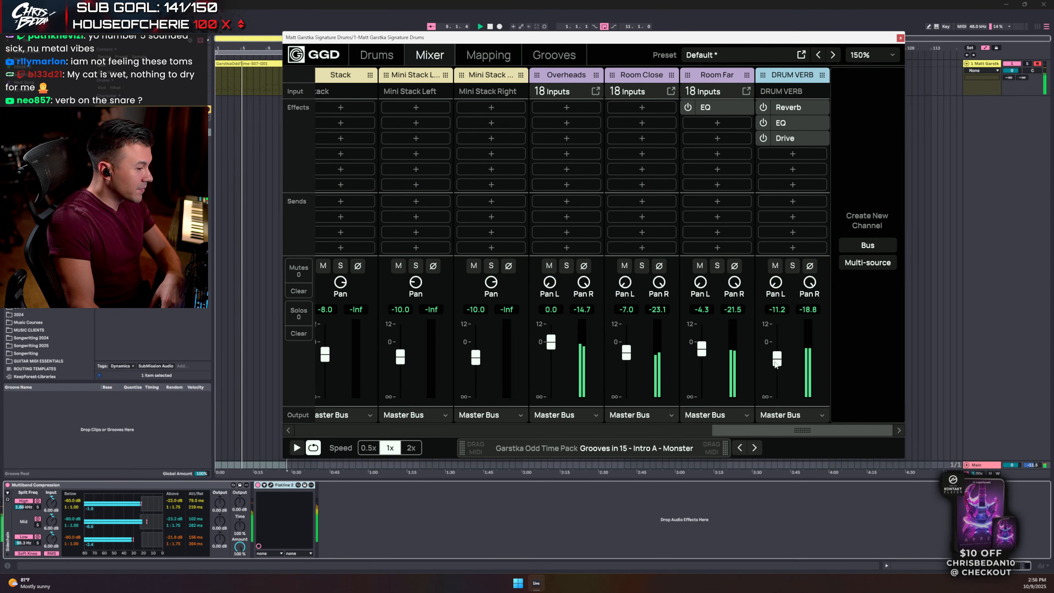
{"action": "left_click_drag", "start_coordinate": [747, 429], "coordinate": [501, 411]}
{"action": "mouse_move", "coordinate": [502, 201]}
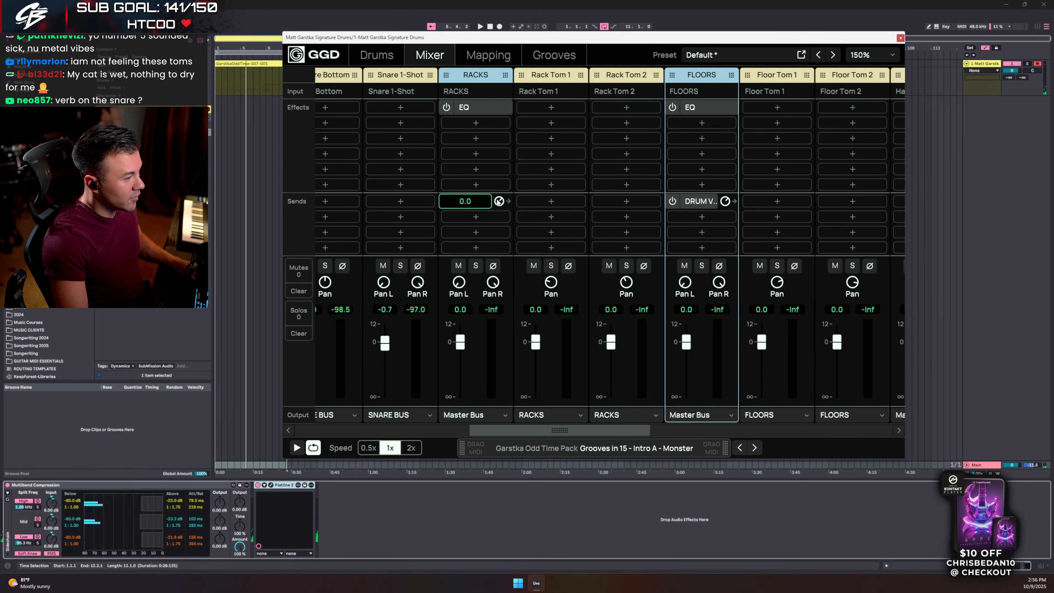
{"action": "mouse_move", "coordinate": [499, 201]}
{"action": "left_mouse_down"}
{"action": "mouse_move", "coordinate": [498, 216]}
{"action": "mouse_move", "coordinate": [500, 201]}
{"action": "left_mouse_up"}
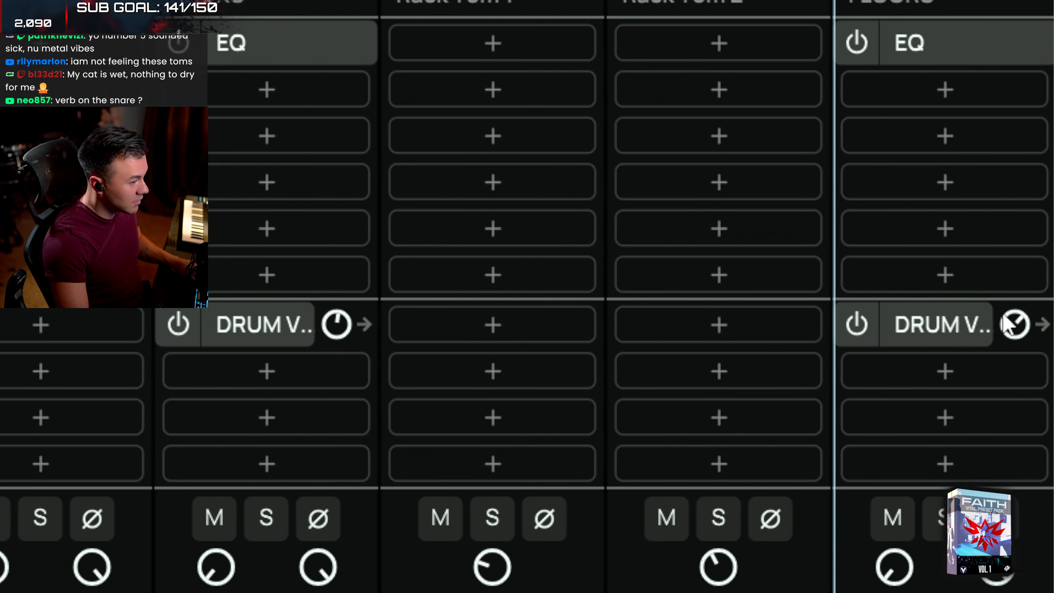
{"action": "mouse_move", "coordinate": [894, 319]}
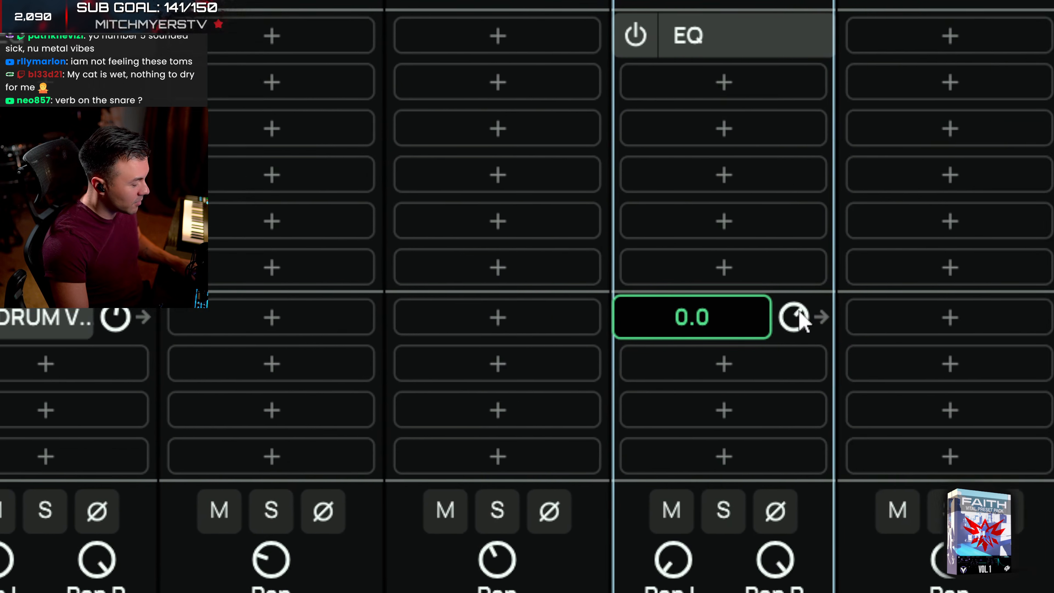
{"action": "left_click_drag", "start_coordinate": [801, 320], "coordinate": [640, 339]}
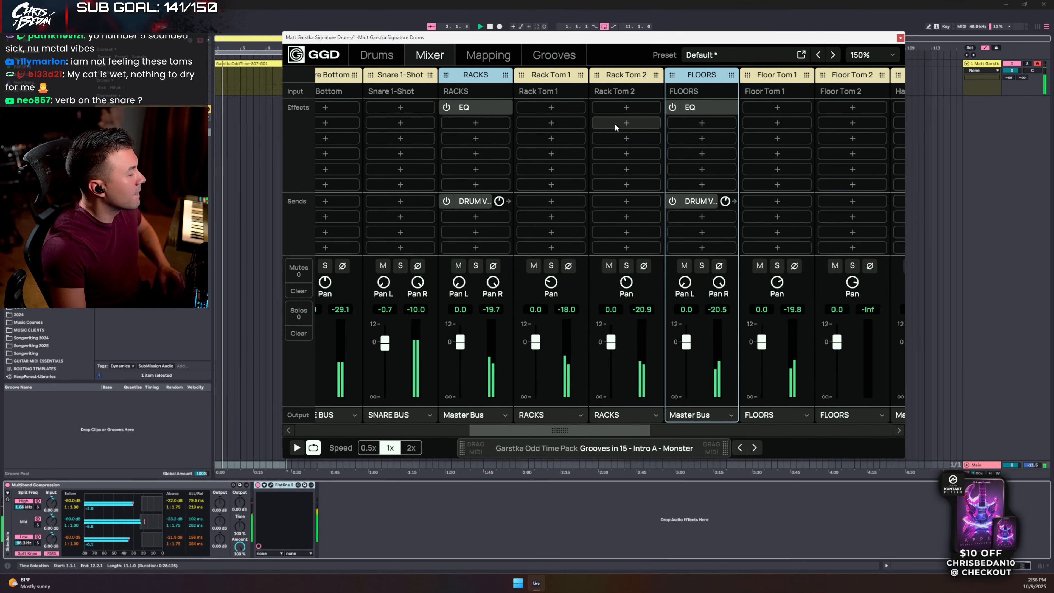
- Delete the Garstka odd-time clip from the drum track and switch the groove pack to Nu Metal Grooves
{"action": "left_click", "coordinate": [247, 64]}
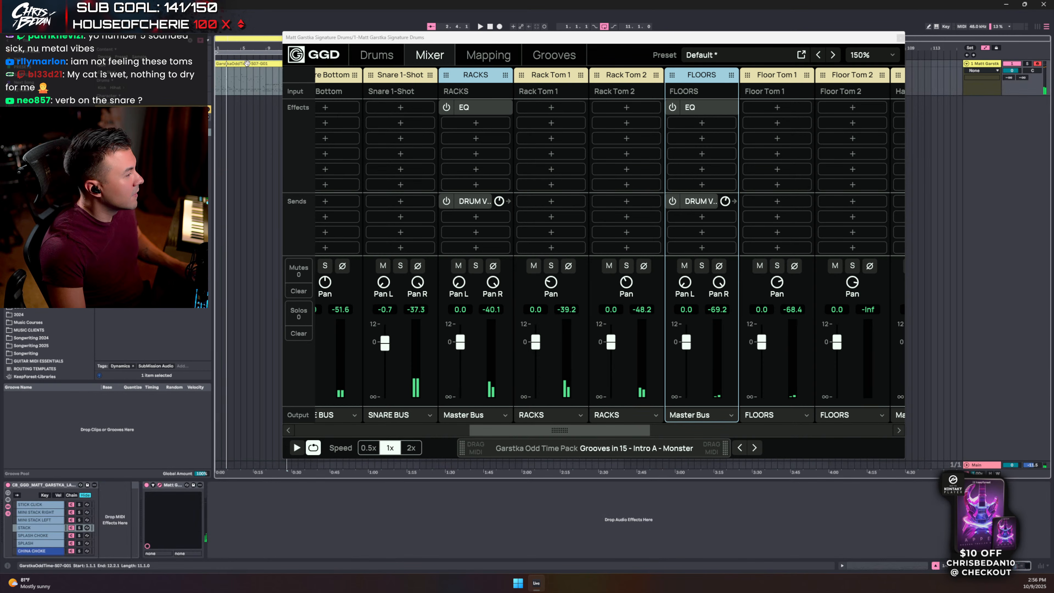
{"action": "left_click", "coordinate": [392, 55]}
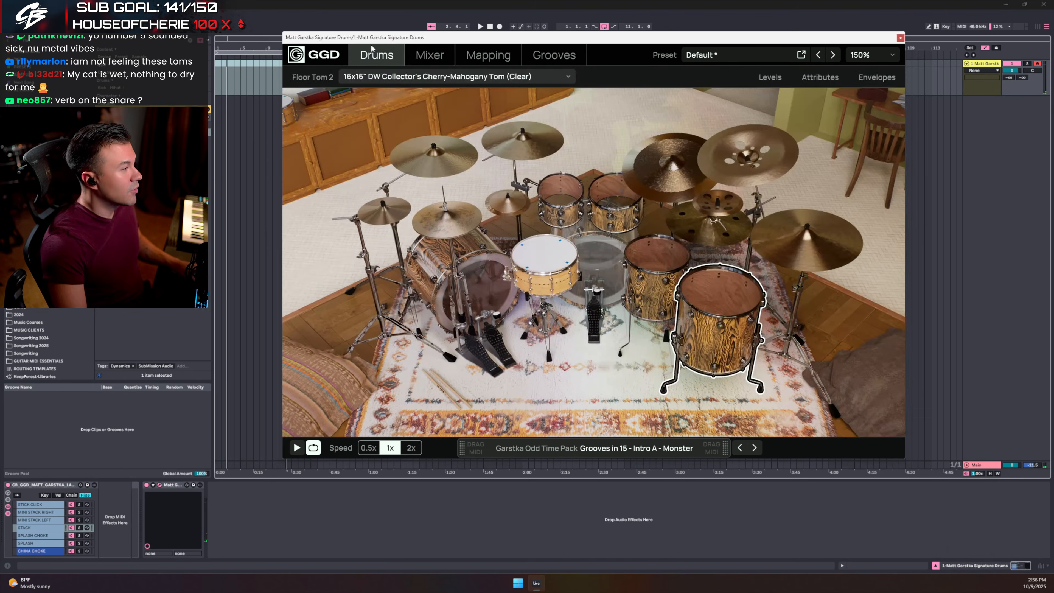
{"action": "left_click", "coordinate": [487, 78]}
{"action": "left_click", "coordinate": [535, 55]}
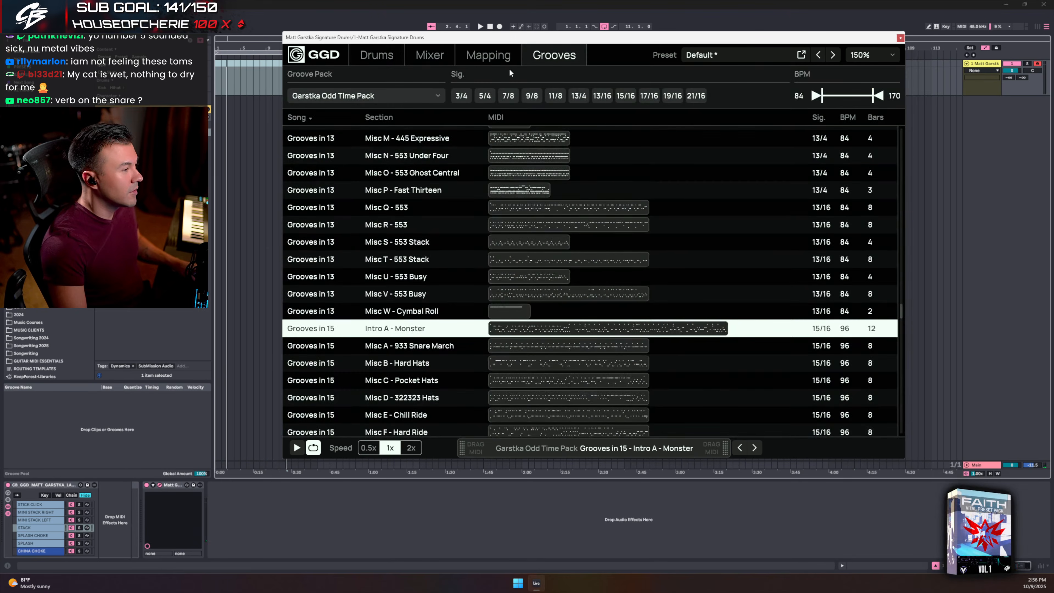
{"action": "left_click", "coordinate": [383, 94]}
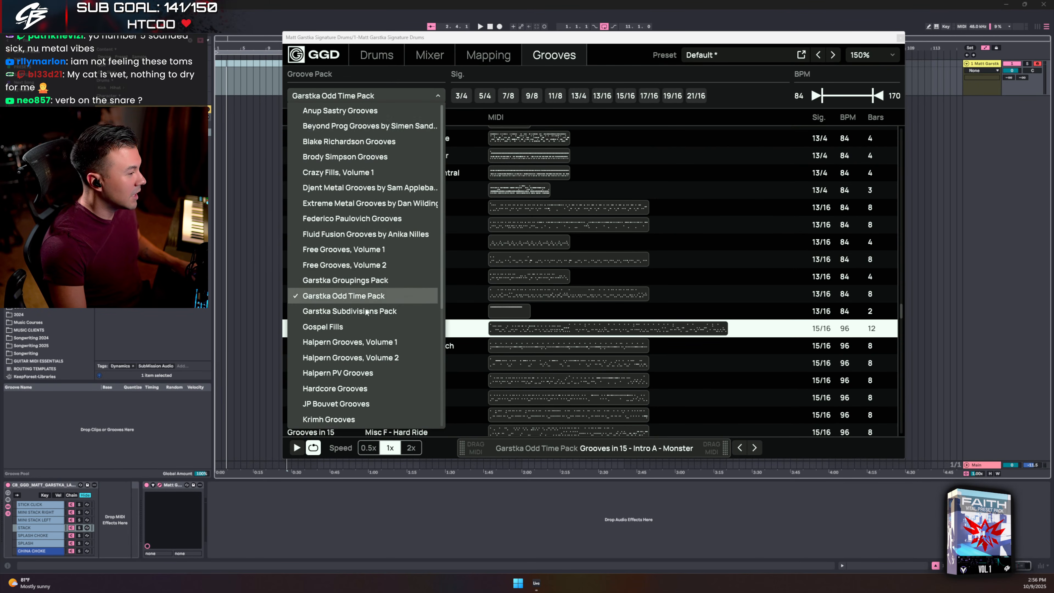
{"action": "scroll", "coordinate": [363, 371], "scroll_direction": "down", "scroll_amount": 3}
{"action": "left_click", "coordinate": [379, 351]}
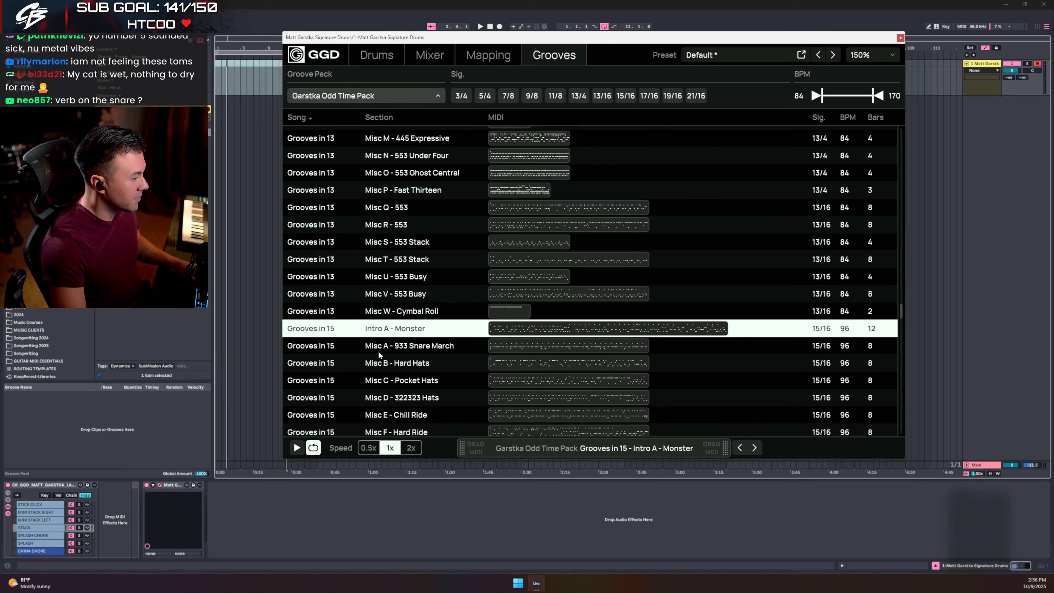
- Browse the Nu Metal grooves and audition Bridge C and Outro A - Half and Half from Song 12
{"action": "scroll", "coordinate": [427, 252], "scroll_direction": "down", "scroll_amount": 6}
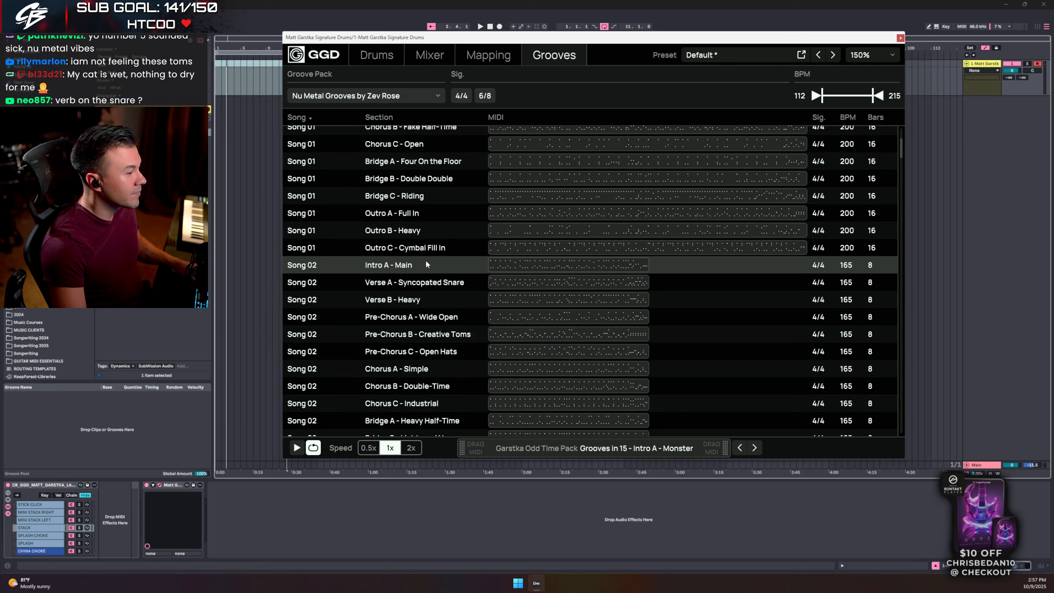
{"action": "scroll", "coordinate": [427, 261], "scroll_direction": "up", "scroll_amount": 4}
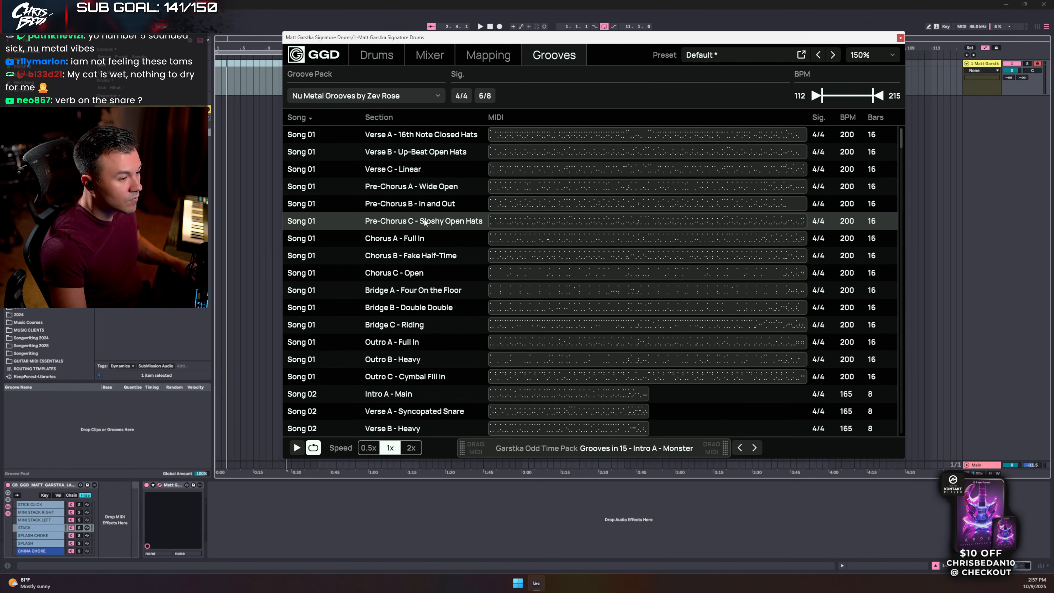
{"action": "scroll", "coordinate": [426, 222], "scroll_direction": "down", "scroll_amount": 20}
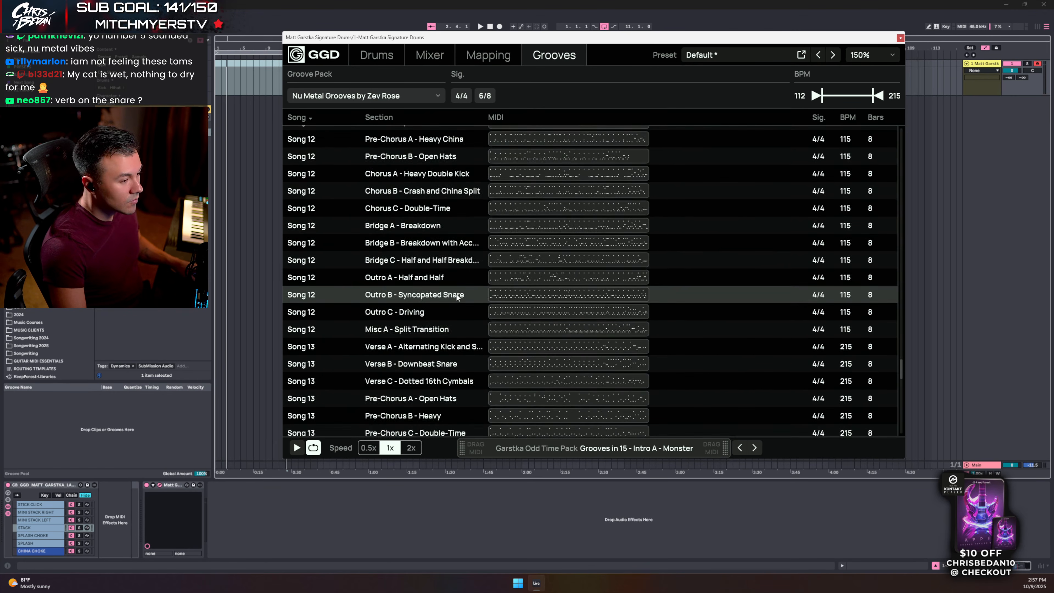
{"action": "left_click", "coordinate": [441, 260]}
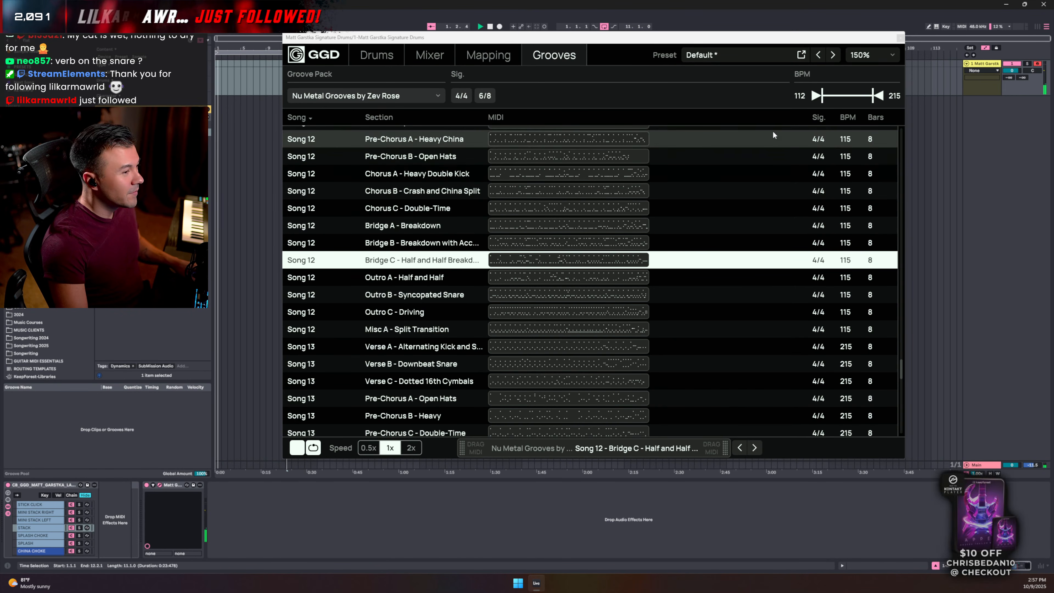
{"action": "left_click", "coordinate": [505, 281]}
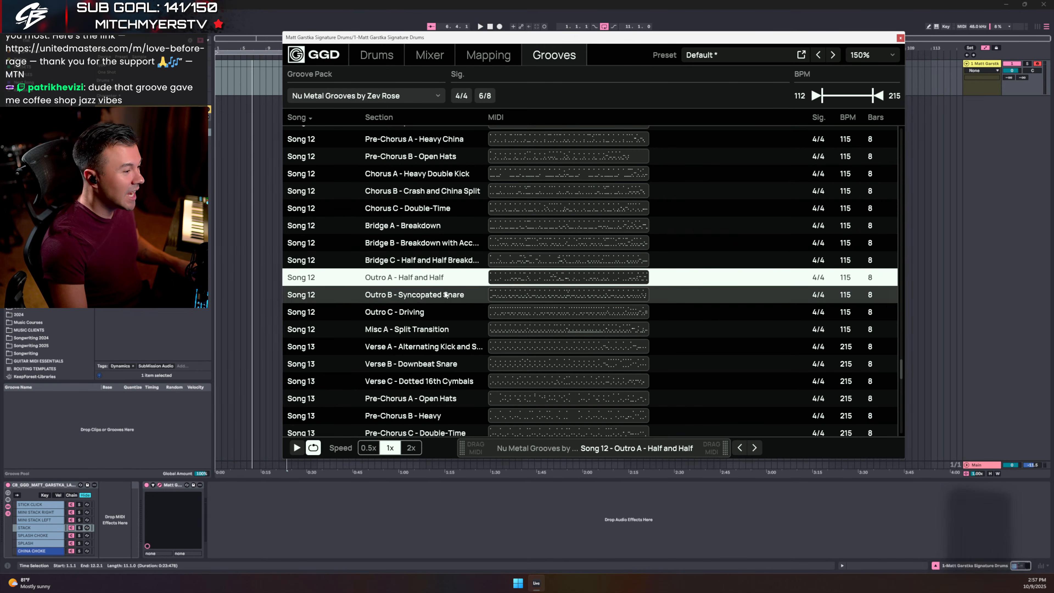
{"action": "left_click", "coordinate": [297, 448]}
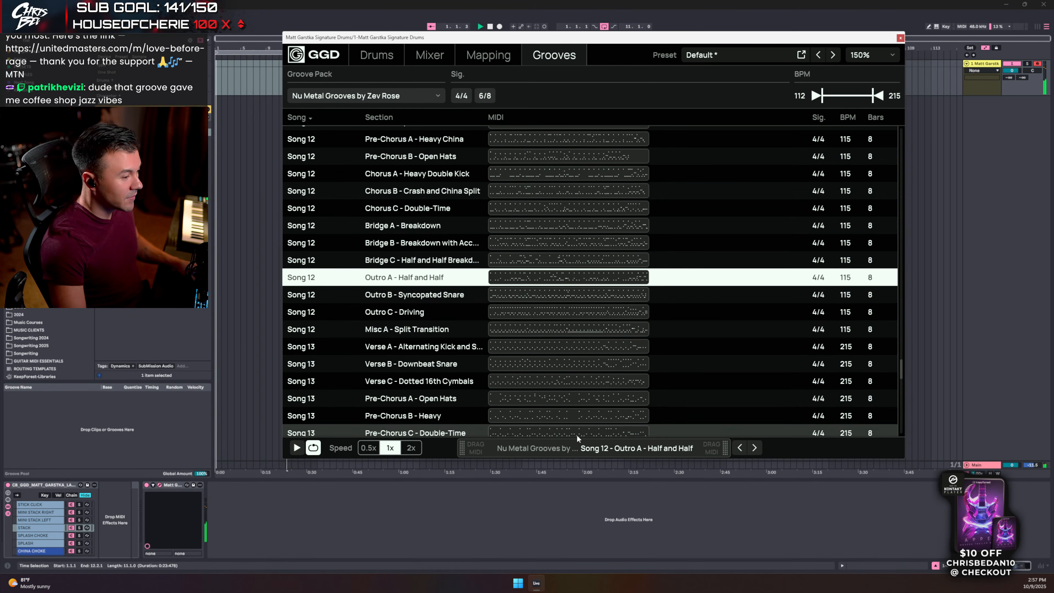
- Place the Song 12 Outro A - Half and Half groove at the drum track's start without importing tempo data, and loop its playback
{"action": "mouse_move", "coordinate": [456, 284]}
{"action": "left_mouse_down"}
{"action": "mouse_move", "coordinate": [235, 75]}
{"action": "mouse_move", "coordinate": [219, 75]}
{"action": "left_mouse_up"}
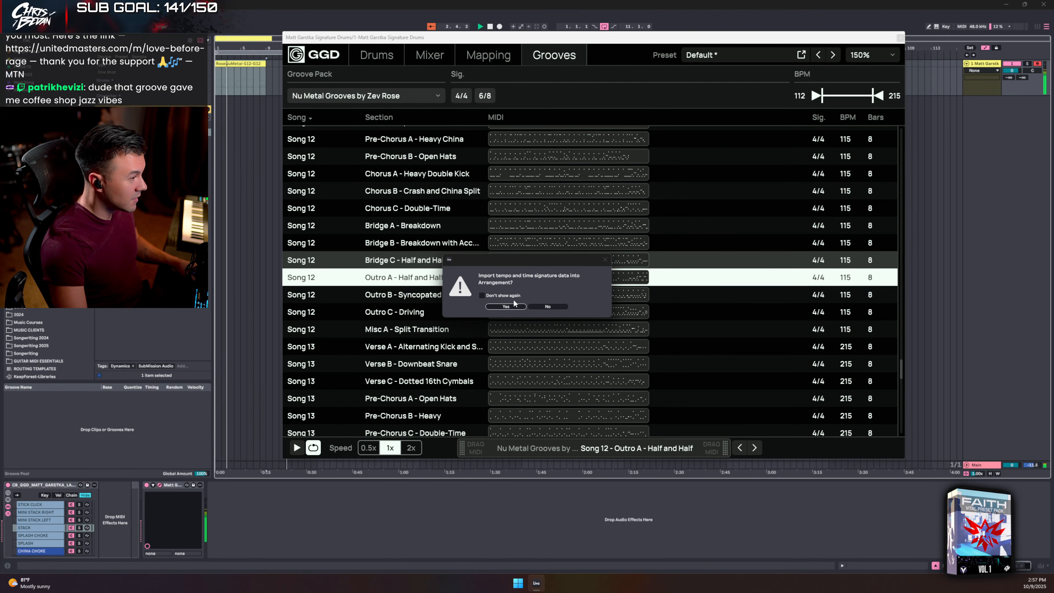
{"action": "left_click", "coordinate": [549, 306]}
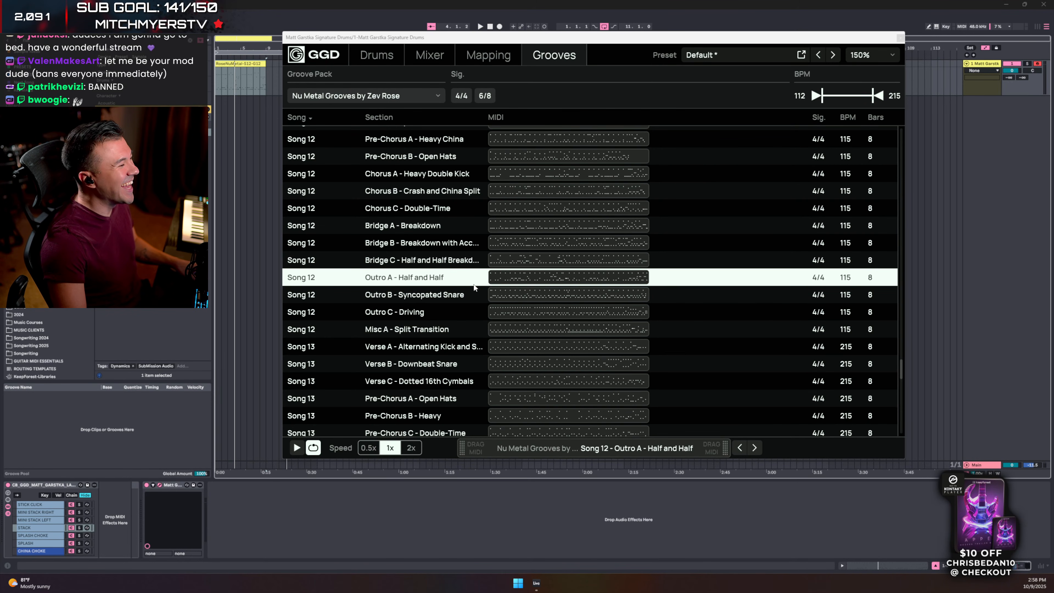
{"action": "left_click", "coordinate": [257, 64]}
{"action": "key", "text": "ctrl+l"}
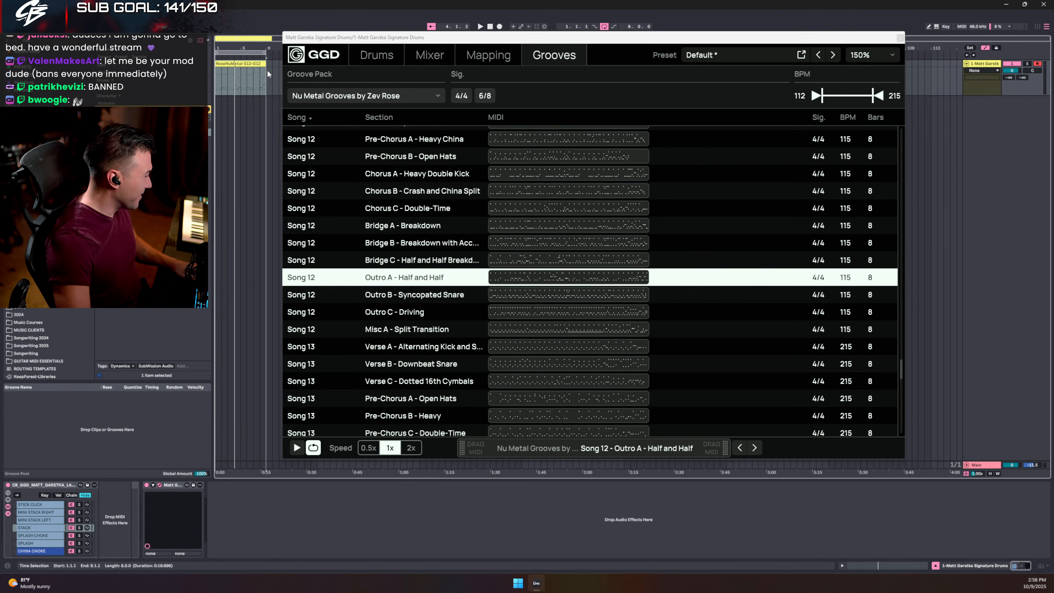
{"action": "key", "text": "space"}
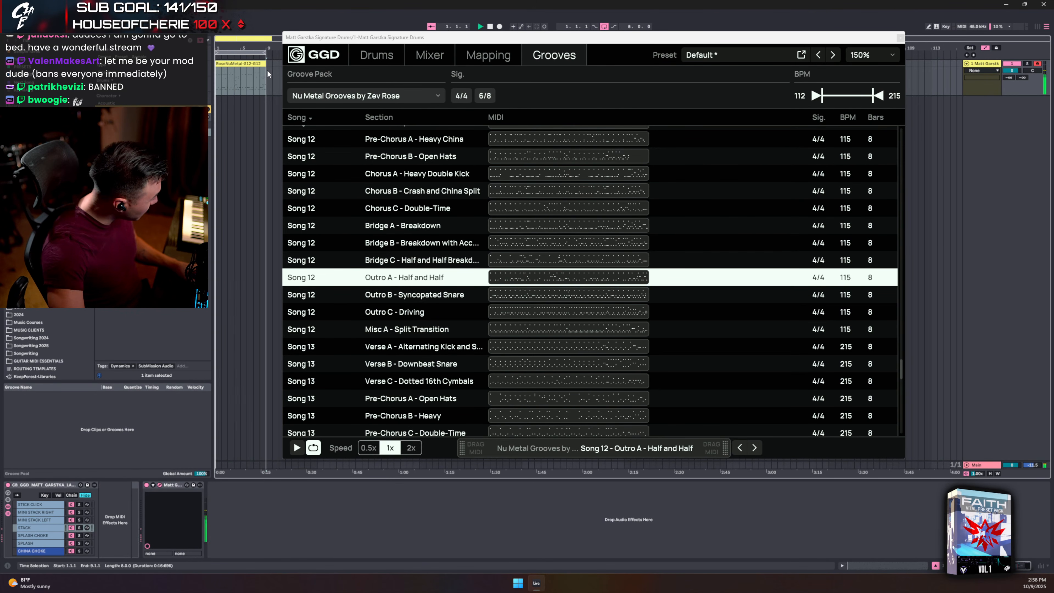
- Audition the Overheads and Ride channels soloed and lower the Ride fader to about -12.3 dB, leaving no channel soloed
{"action": "left_click", "coordinate": [429, 54]}
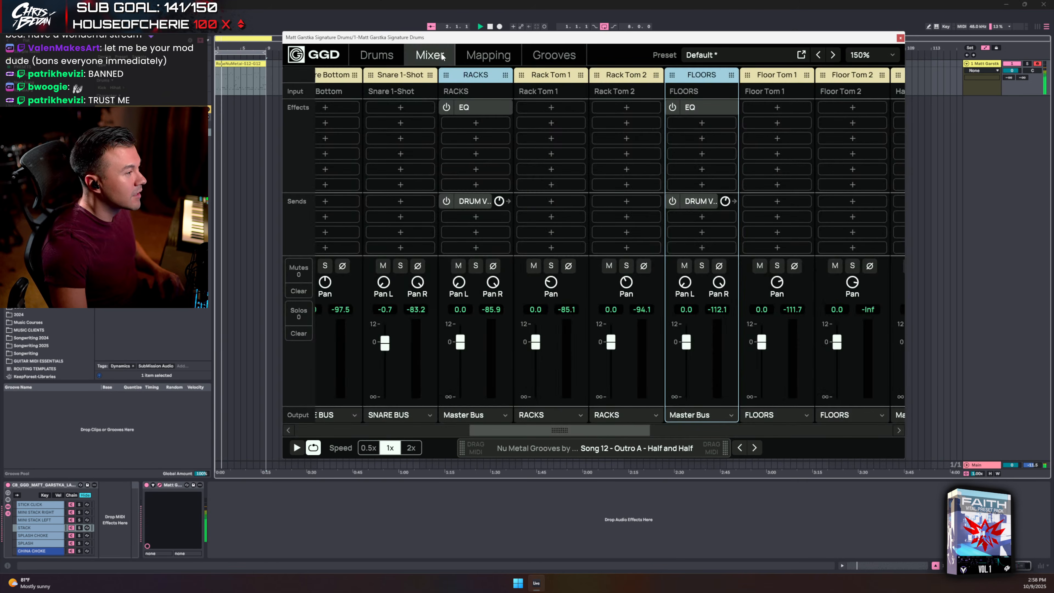
{"action": "left_click_drag", "start_coordinate": [593, 429], "coordinate": [817, 409]}
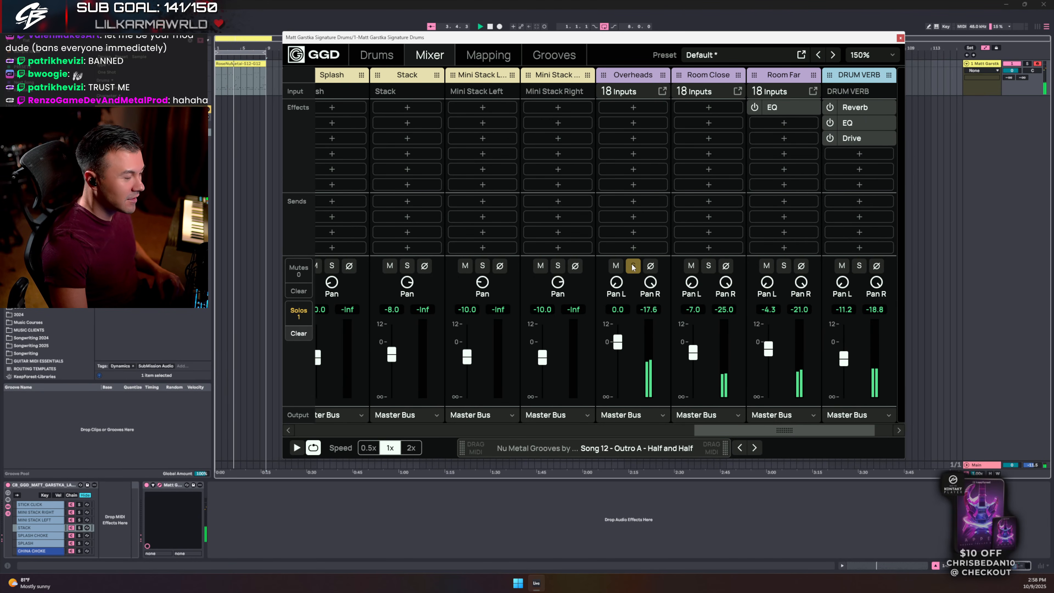
{"action": "left_click_drag", "start_coordinate": [746, 425], "coordinate": [617, 428]}
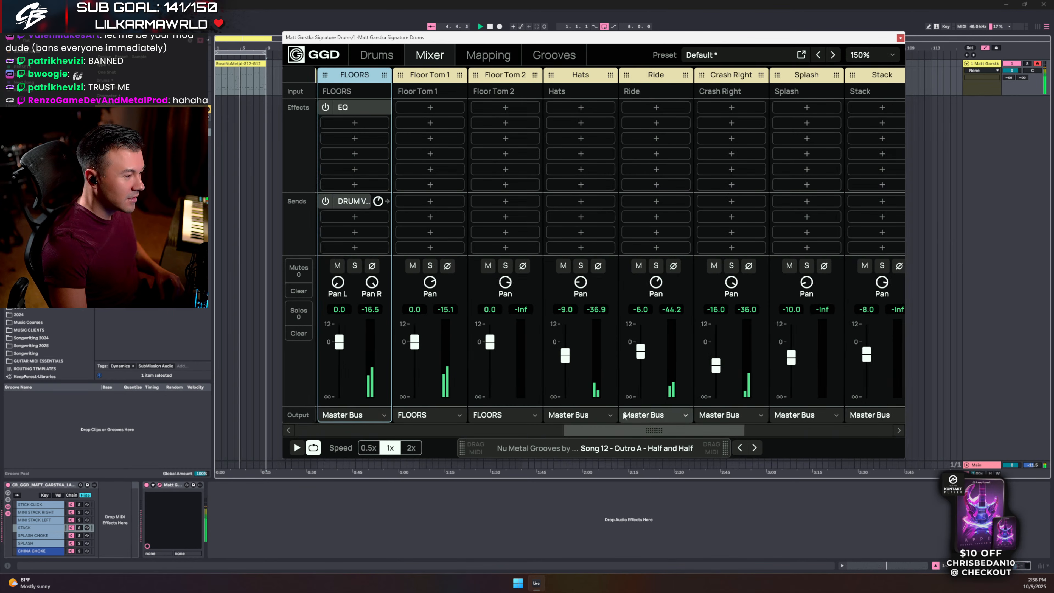
{"action": "left_click", "coordinate": [656, 266]}
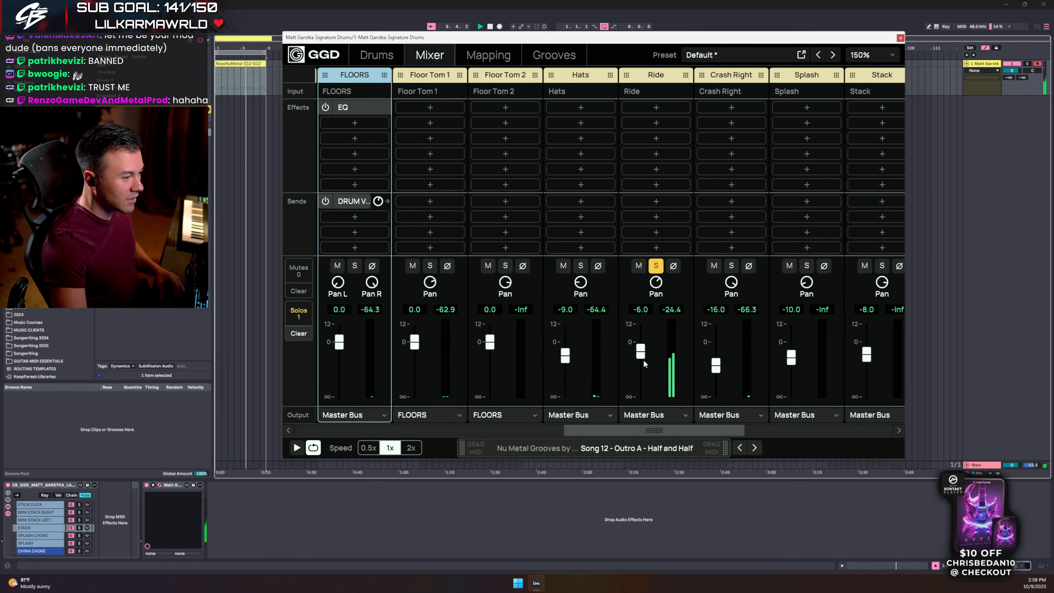
{"action": "left_click_drag", "start_coordinate": [640, 353], "coordinate": [639, 376]}
{"action": "left_click", "coordinate": [656, 265]}
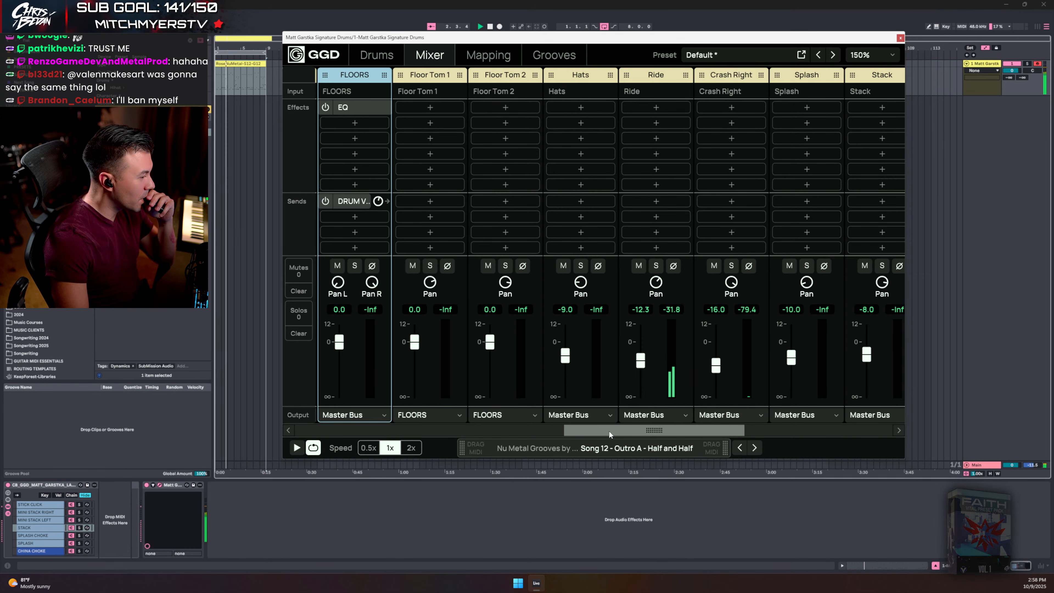
- Try the DW Collector's Knurled Bell Bronze snare during playback and replace it with the 14x6.5" DW Collector's Purpleheart Snare
{"action": "left_click", "coordinate": [377, 54]}
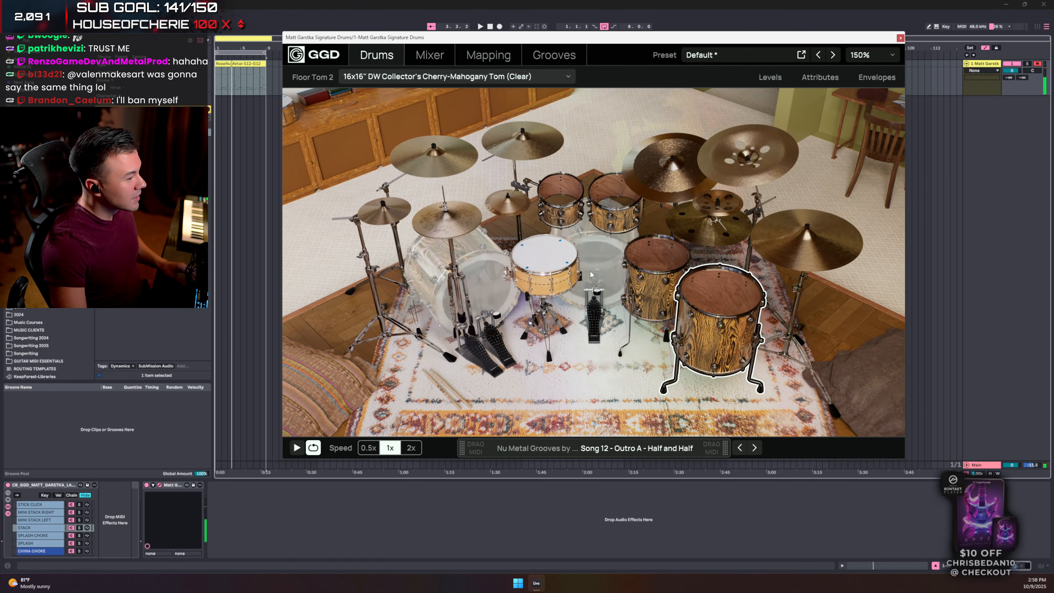
{"action": "right_click", "coordinate": [552, 250]}
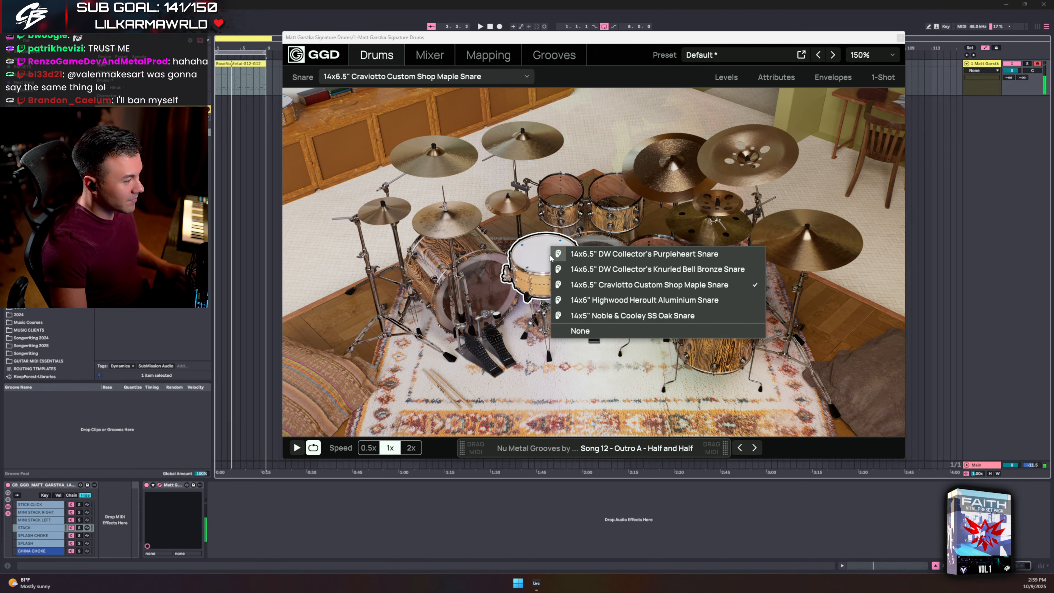
{"action": "left_click", "coordinate": [561, 269]}
{"action": "key", "text": "space"}
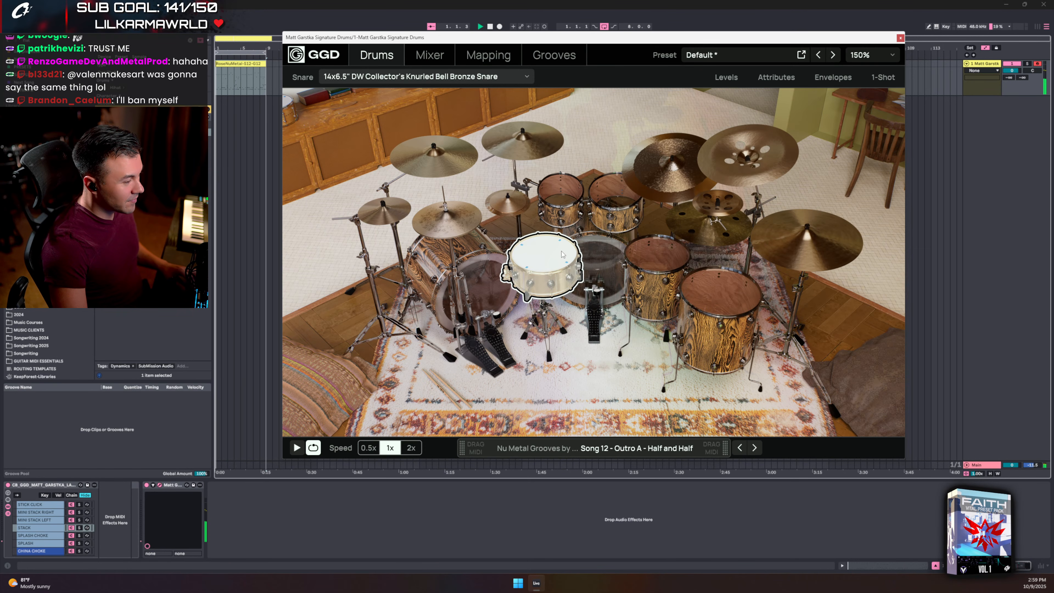
{"action": "right_click", "coordinate": [560, 254]}
{"action": "left_click", "coordinate": [595, 257]}
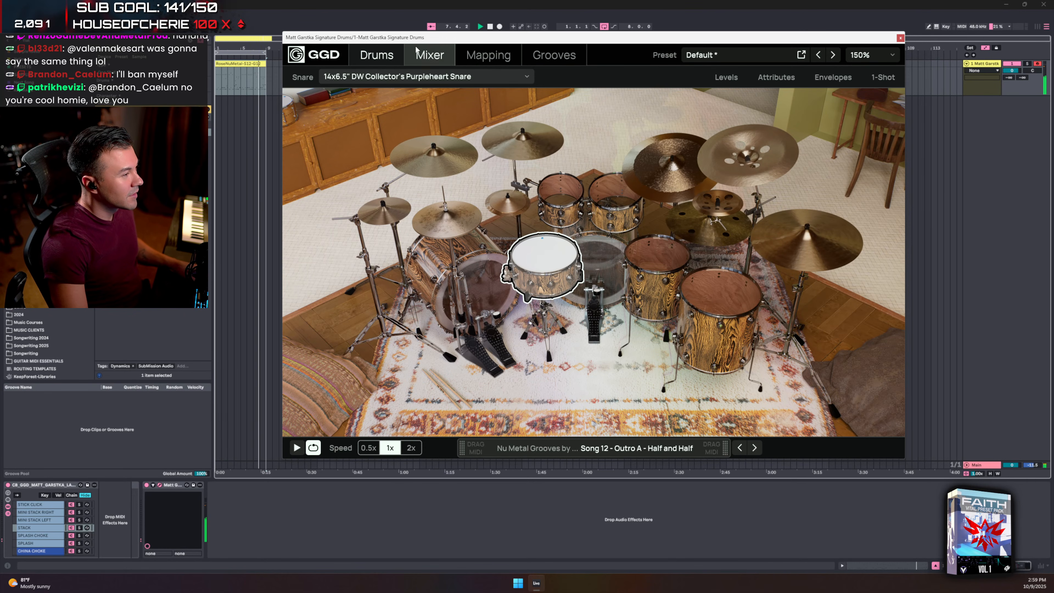
- Lower the DRUM VERB bus fader to about -15.3 dB in the mixer
{"action": "left_click", "coordinate": [430, 55]}
{"action": "left_click_drag", "start_coordinate": [585, 428], "coordinate": [778, 426]}
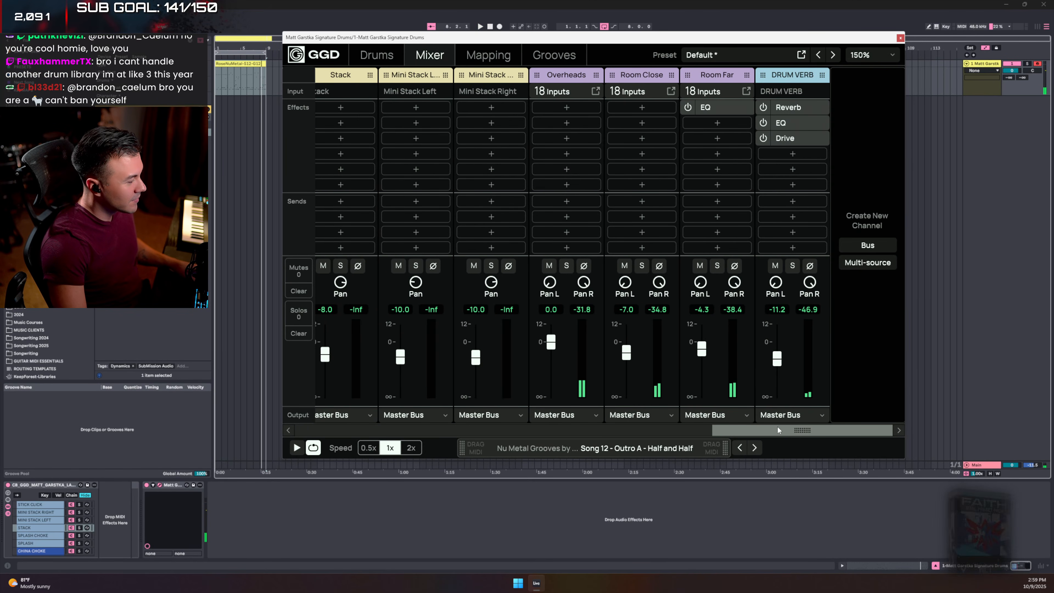
{"action": "left_click_drag", "start_coordinate": [779, 361], "coordinate": [779, 364]}
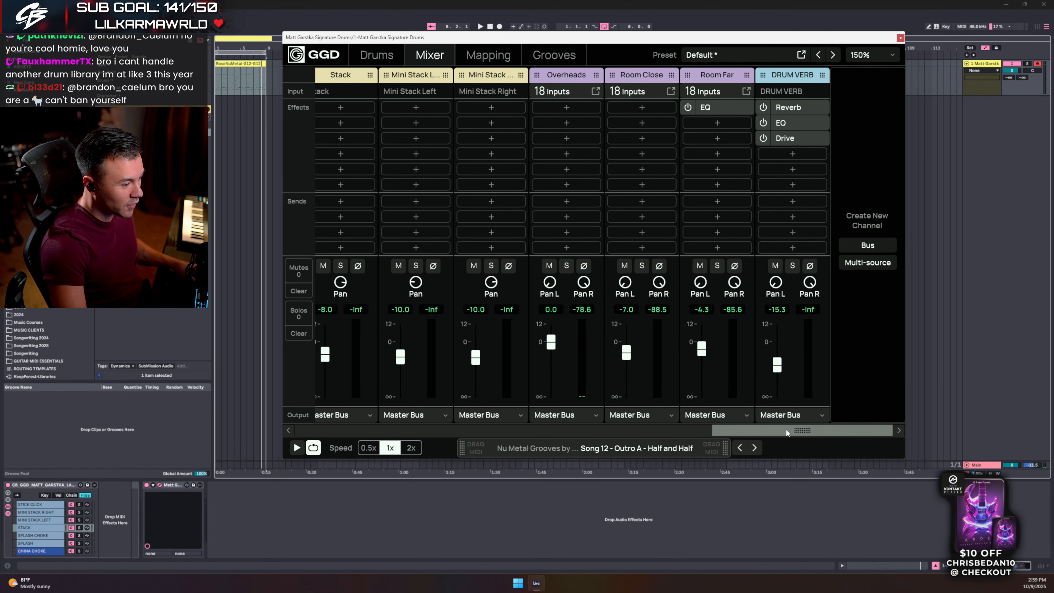
{"action": "left_click_drag", "start_coordinate": [787, 430], "coordinate": [809, 404]}
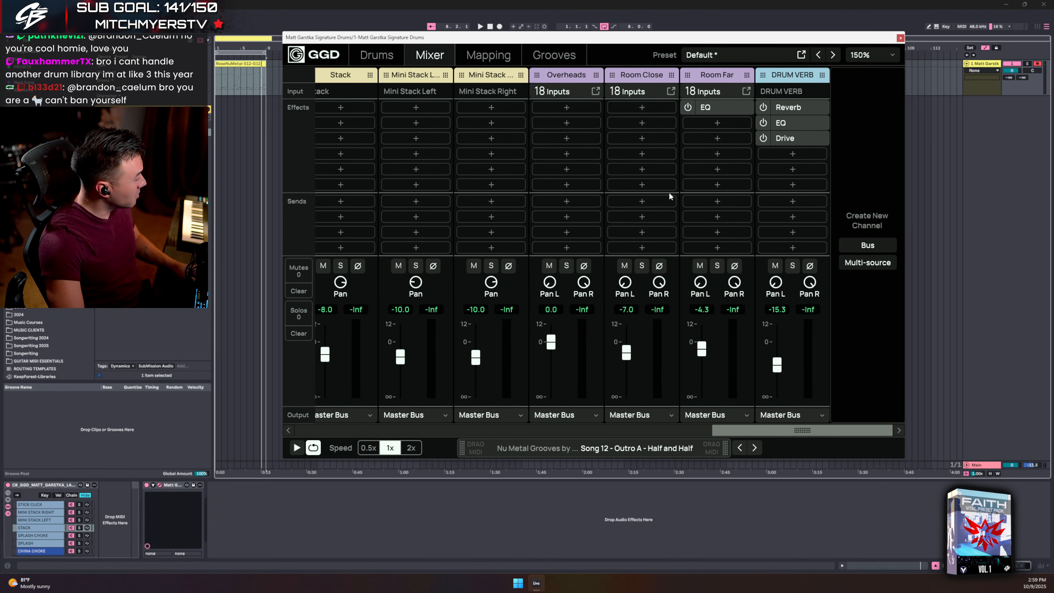
{"action": "left_click", "coordinate": [721, 268]}
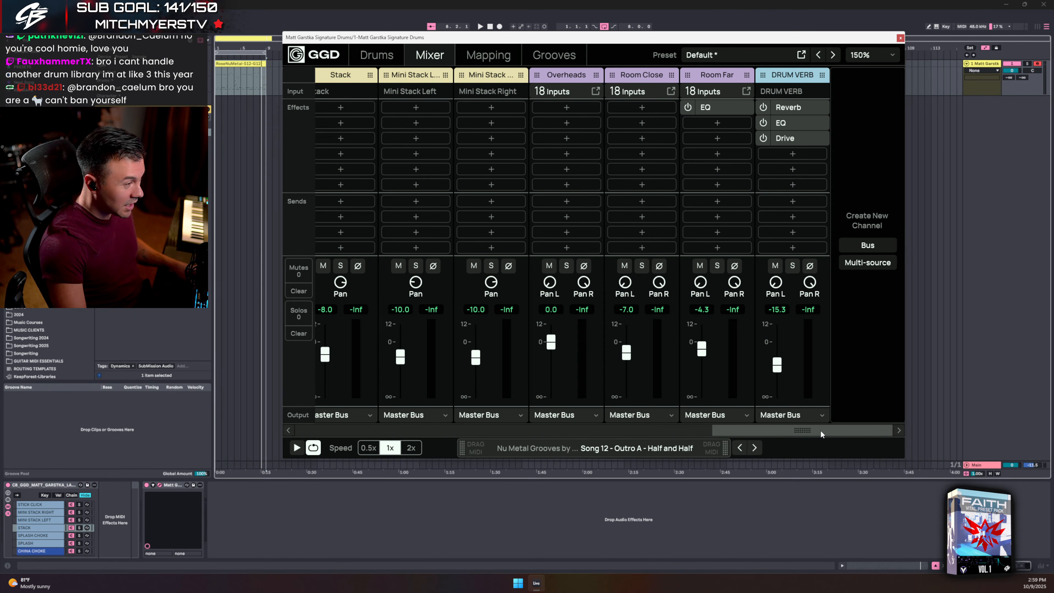
- Play the groove with Overheads soloed and add an EQ to that channel, cutting about 3 dB at 360 Hz with a bell band
{"action": "left_click_drag", "start_coordinate": [820, 431], "coordinate": [847, 419]}
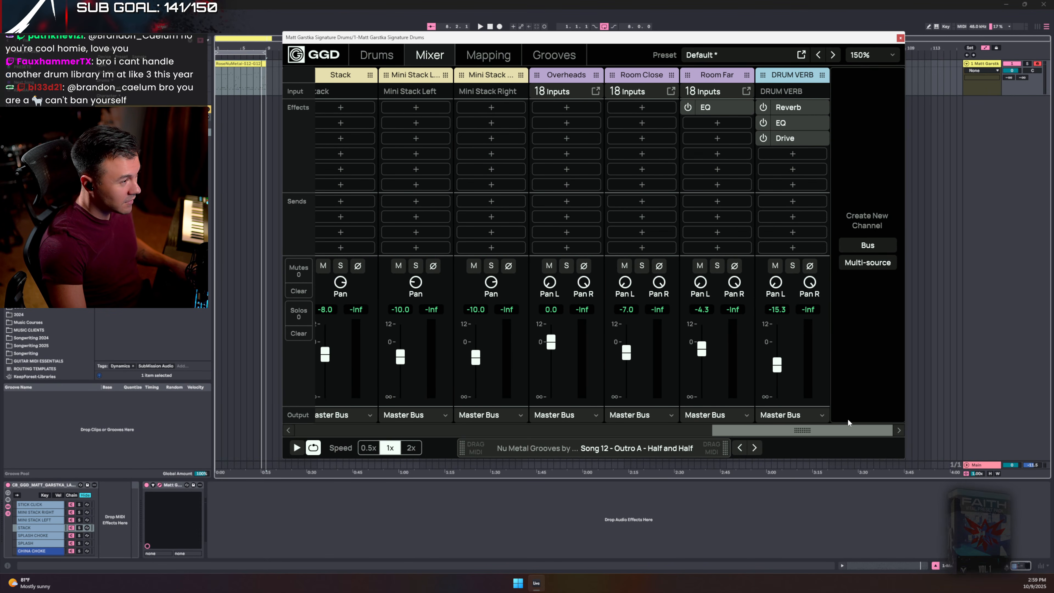
{"action": "key", "text": "space"}
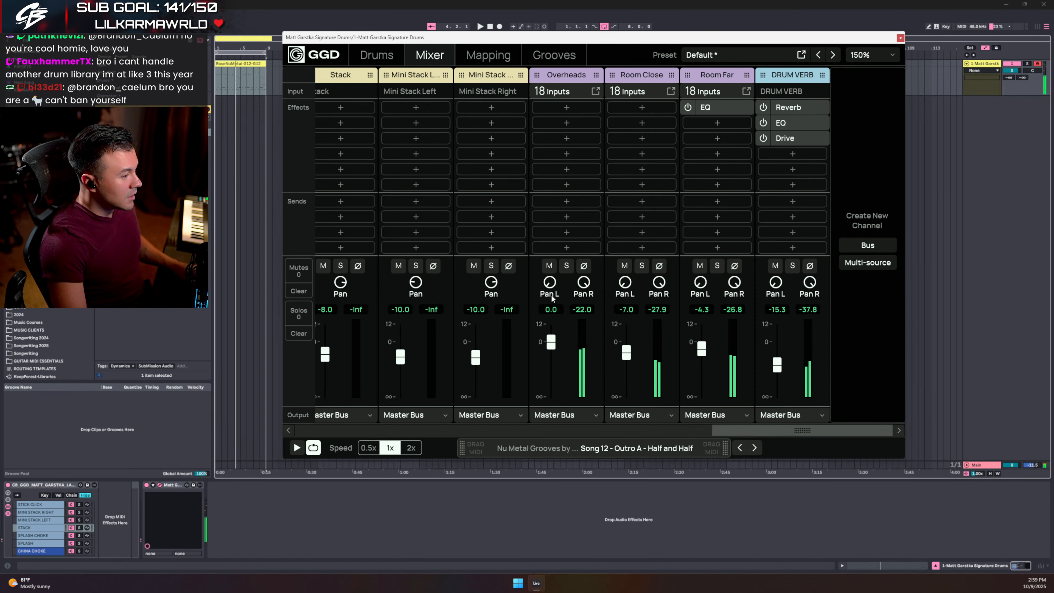
{"action": "left_click", "coordinate": [567, 266]}
{"action": "left_click", "coordinate": [565, 107]}
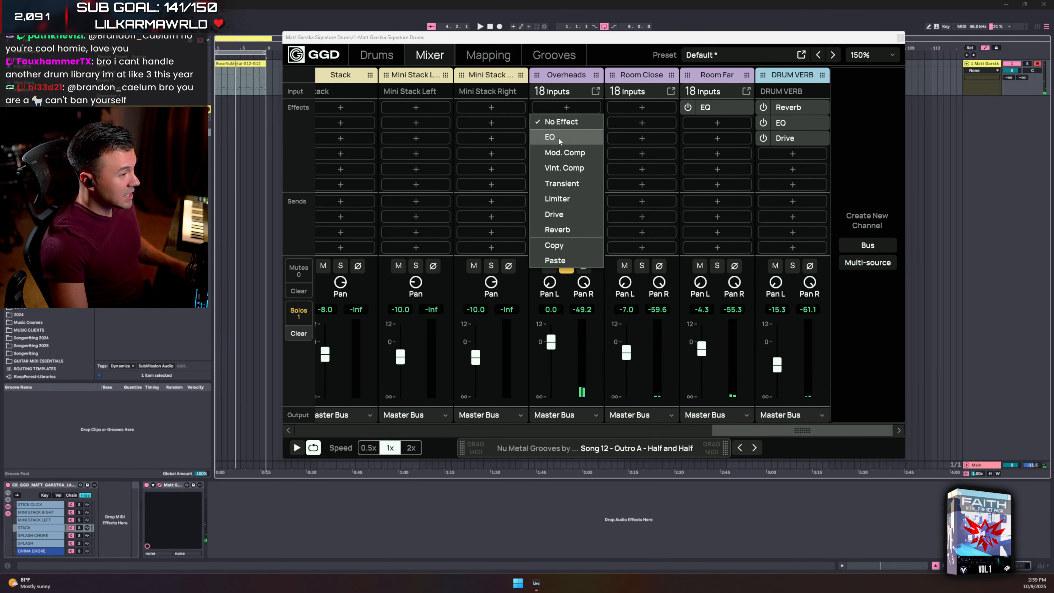
{"action": "key", "text": "Escape"}
{"action": "left_click_drag", "start_coordinate": [602, 240], "coordinate": [546, 262]}
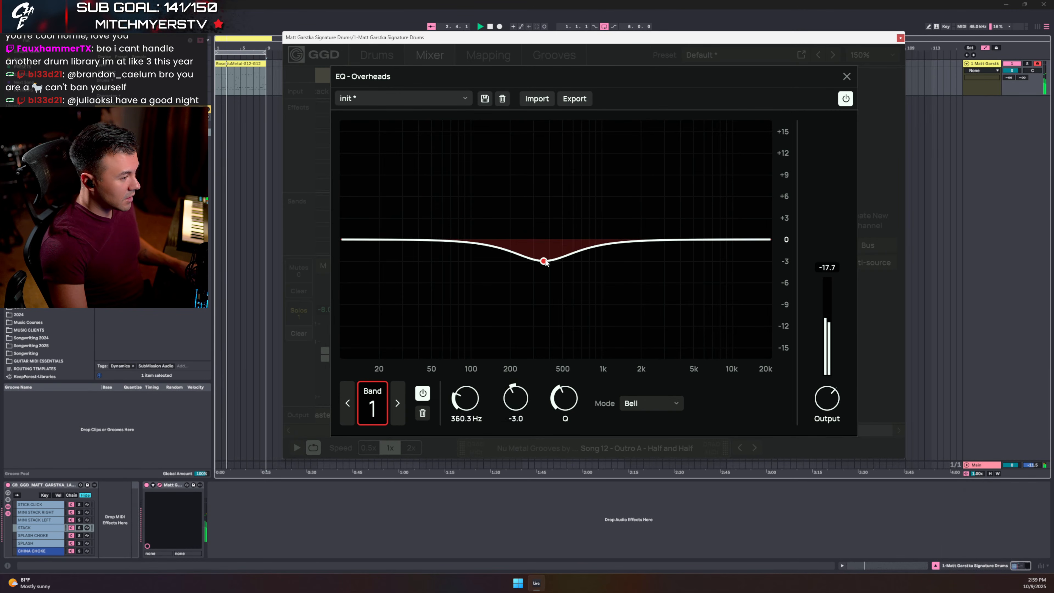
- Add a second bell band to the Overheads EQ cutting about 2.1 dB at 3.6 kHz, and unsolo the channel
{"action": "double_click", "coordinate": [641, 240]}
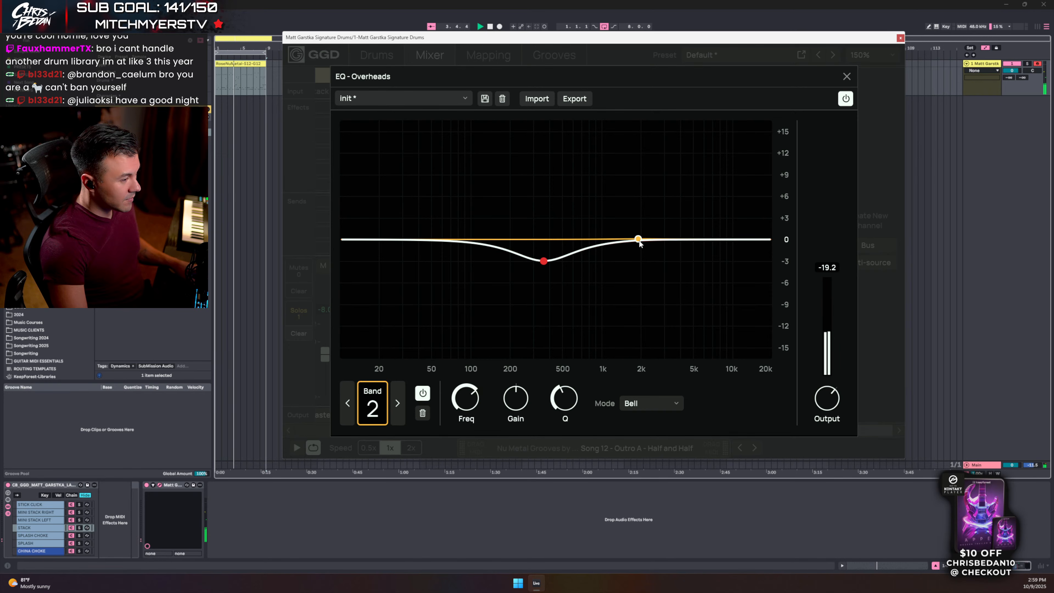
{"action": "left_click_drag", "start_coordinate": [638, 238], "coordinate": [674, 255]}
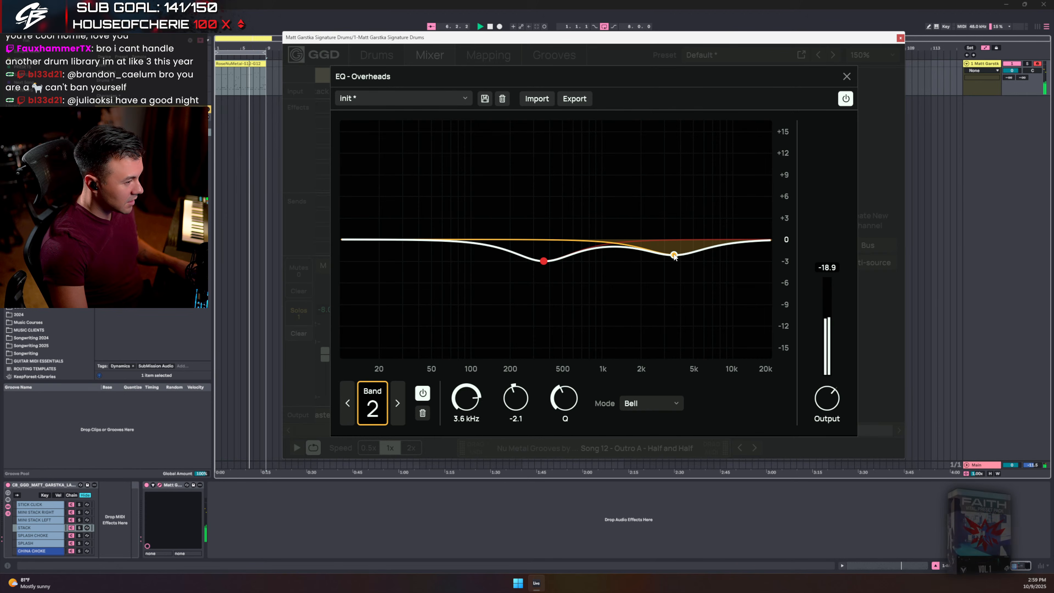
{"action": "left_click", "coordinate": [847, 77]}
{"action": "left_click", "coordinate": [567, 266]}
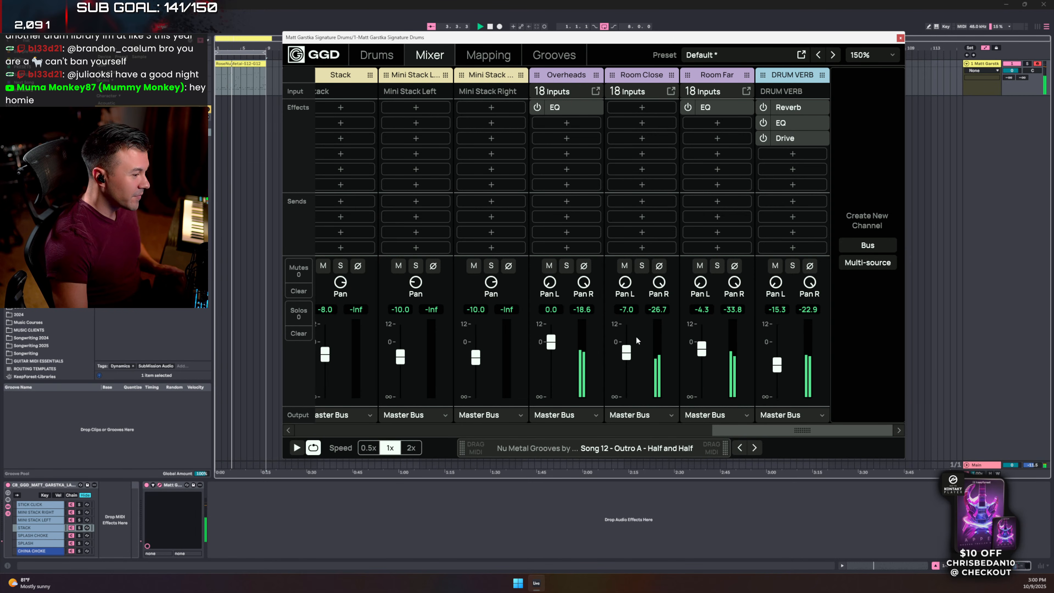
- Audition the SNARE BUS on its own during playback, leaving it unsoloed
{"action": "left_click_drag", "start_coordinate": [767, 432], "coordinate": [588, 424]}
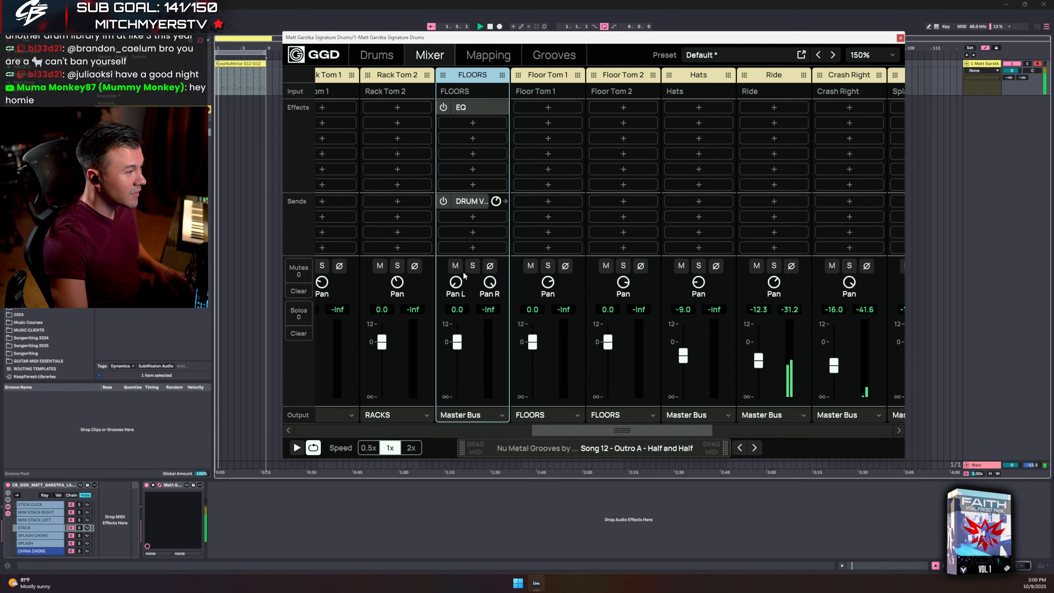
{"action": "left_click_drag", "start_coordinate": [630, 434], "coordinate": [436, 432]}
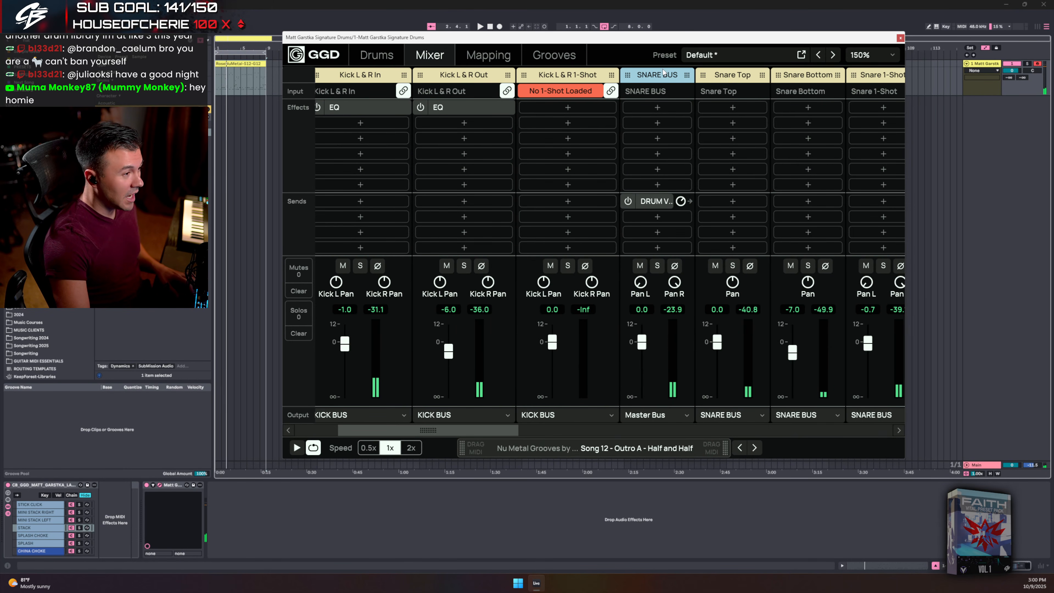
{"action": "left_click", "coordinate": [660, 267]}
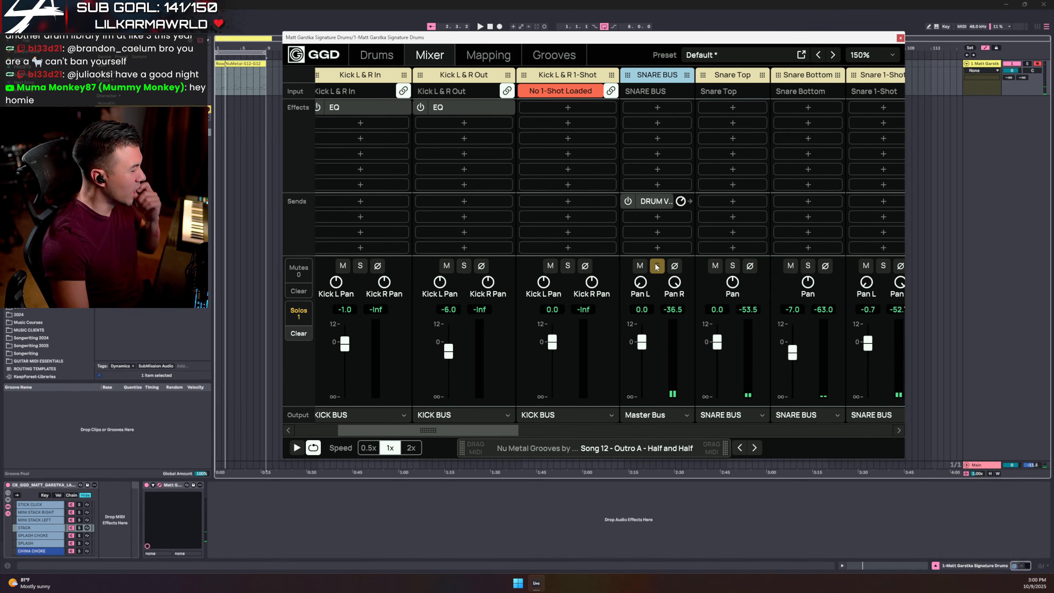
{"action": "left_click", "coordinate": [657, 266]}
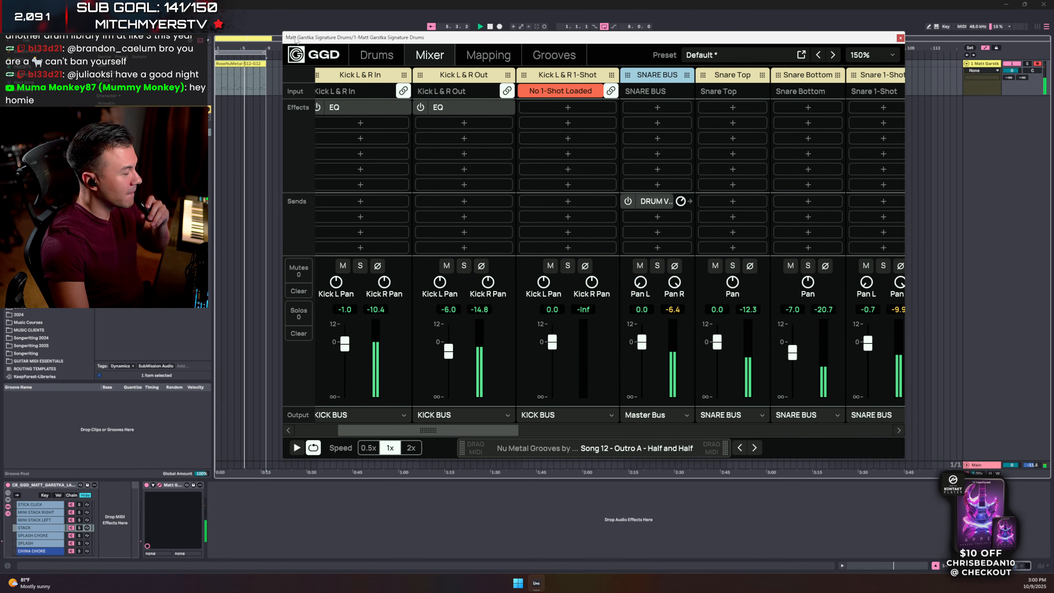
- Look over the snare models available for the kit and examine the current snare's pitch, humanize and velocity curve attributes
{"action": "left_click", "coordinate": [378, 58]}
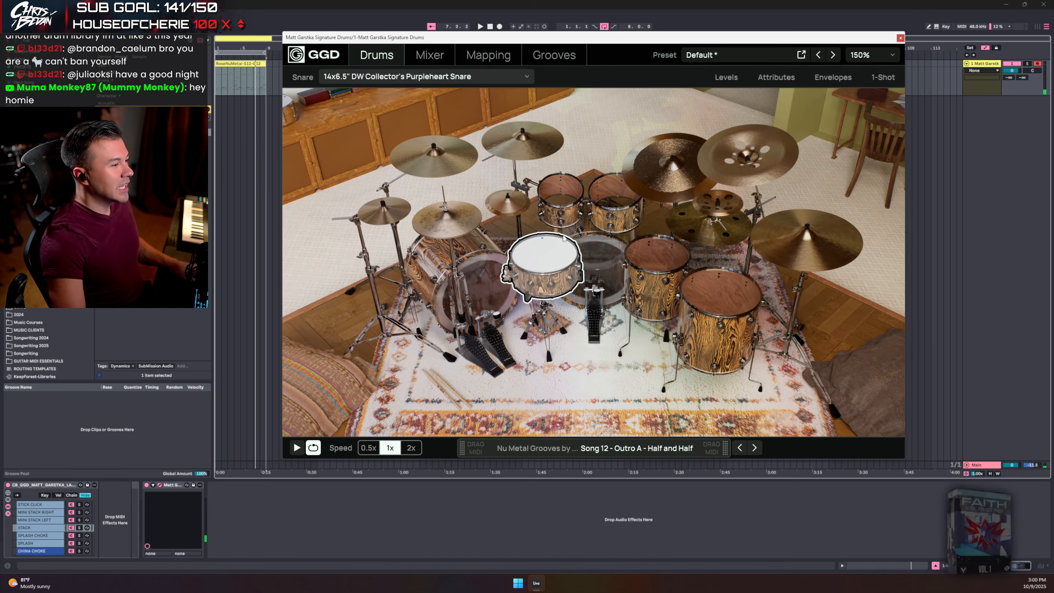
{"action": "right_click", "coordinate": [553, 258]}
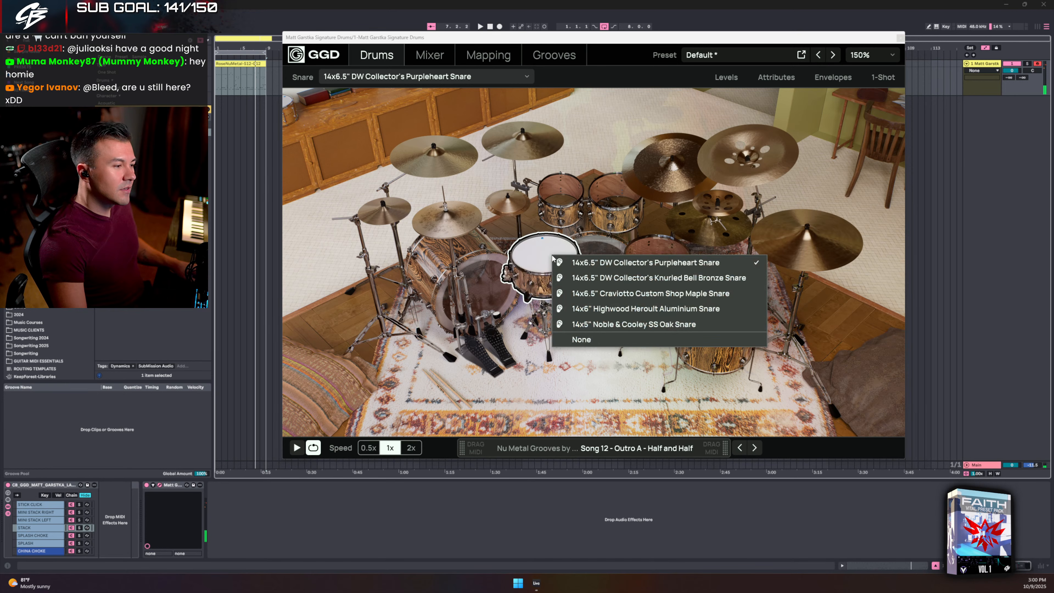
{"action": "left_click", "coordinate": [545, 252]}
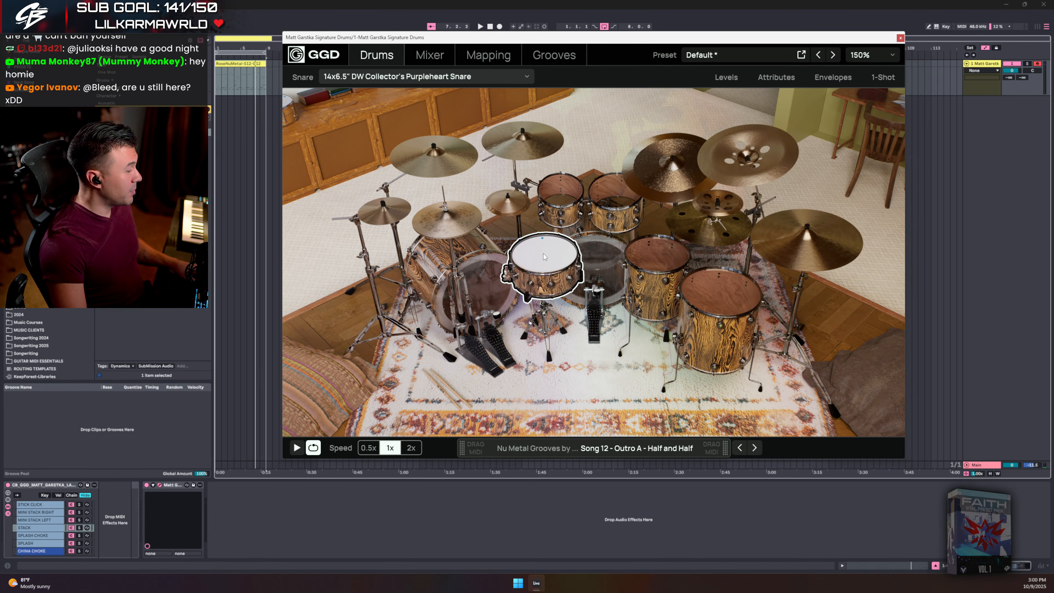
{"action": "left_click", "coordinate": [783, 81]}
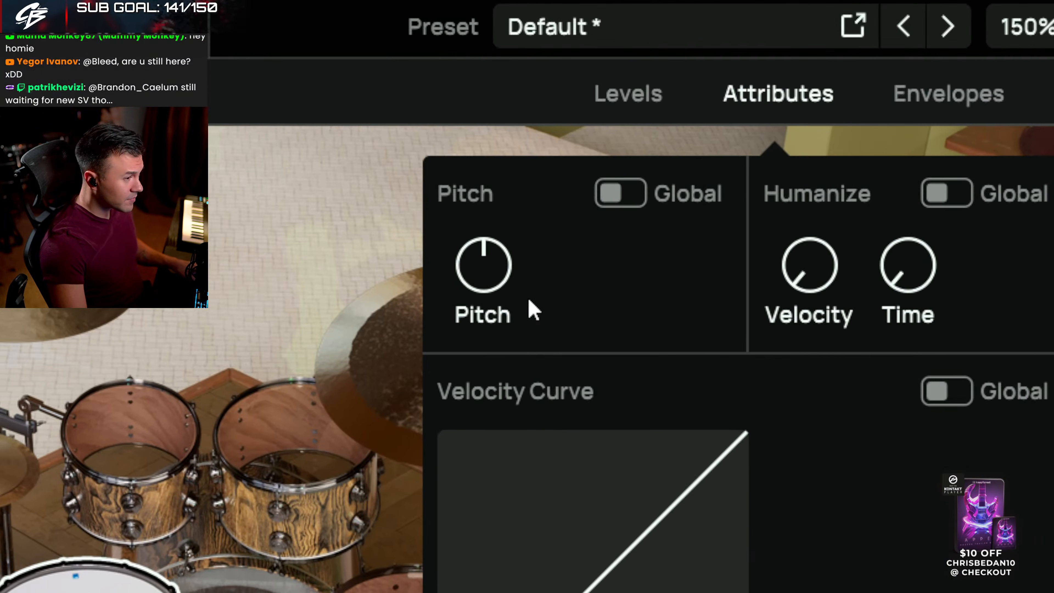
{"action": "mouse_move", "coordinate": [680, 139]}
{"action": "left_click_drag", "start_coordinate": [529, 300], "coordinate": [529, 303]}
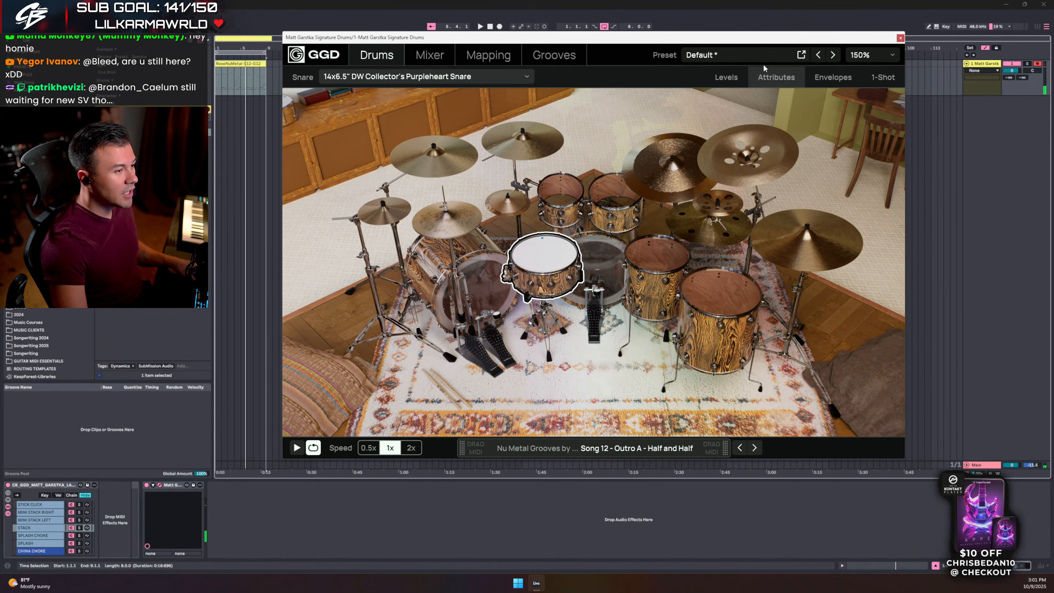
- Audition the Snare 1-Shot and Snare Bottom channels soloed one at a time in the mixer, leaving neither soloed
{"action": "left_click", "coordinate": [429, 55]}
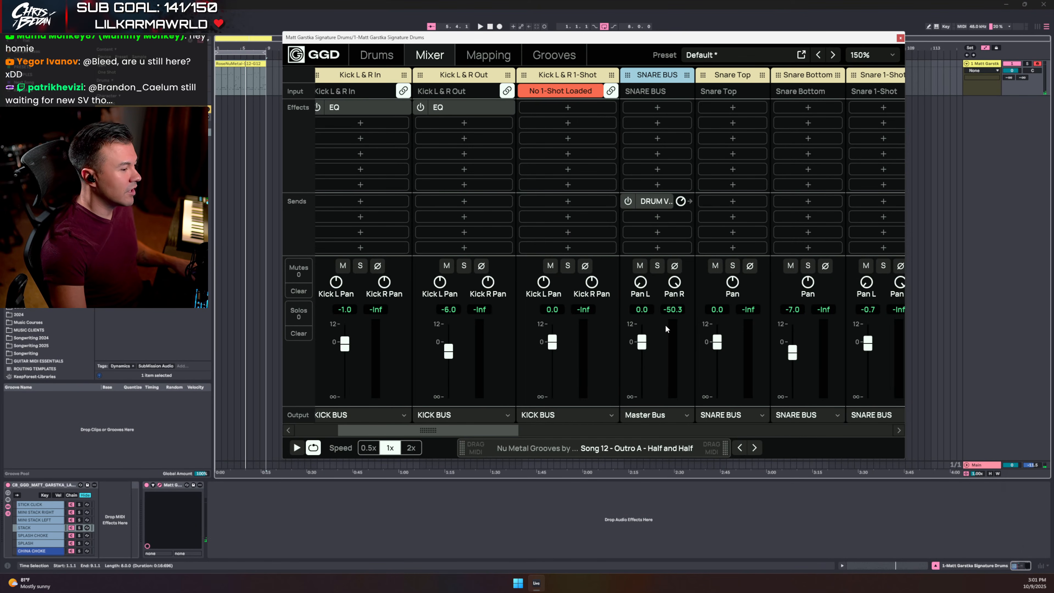
{"action": "left_click_drag", "start_coordinate": [464, 430], "coordinate": [530, 428]}
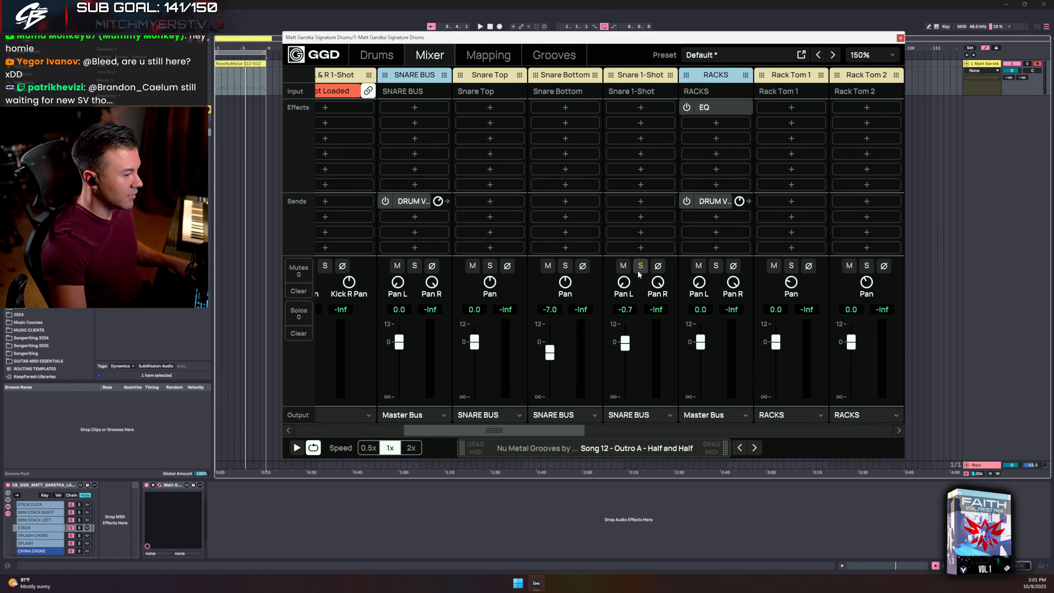
{"action": "key", "text": "space"}
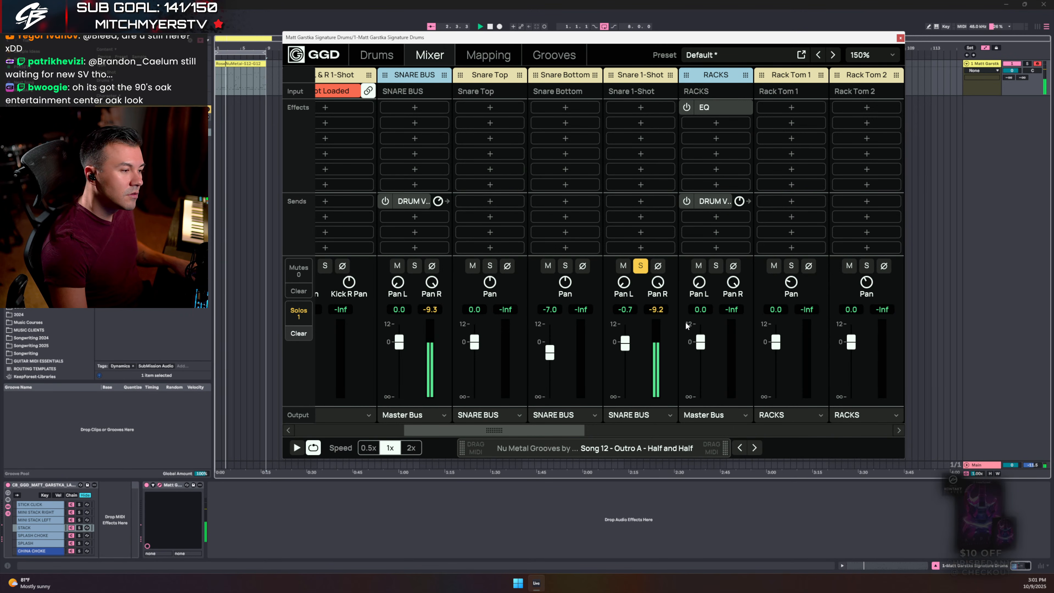
{"action": "mouse_move", "coordinate": [655, 283]}
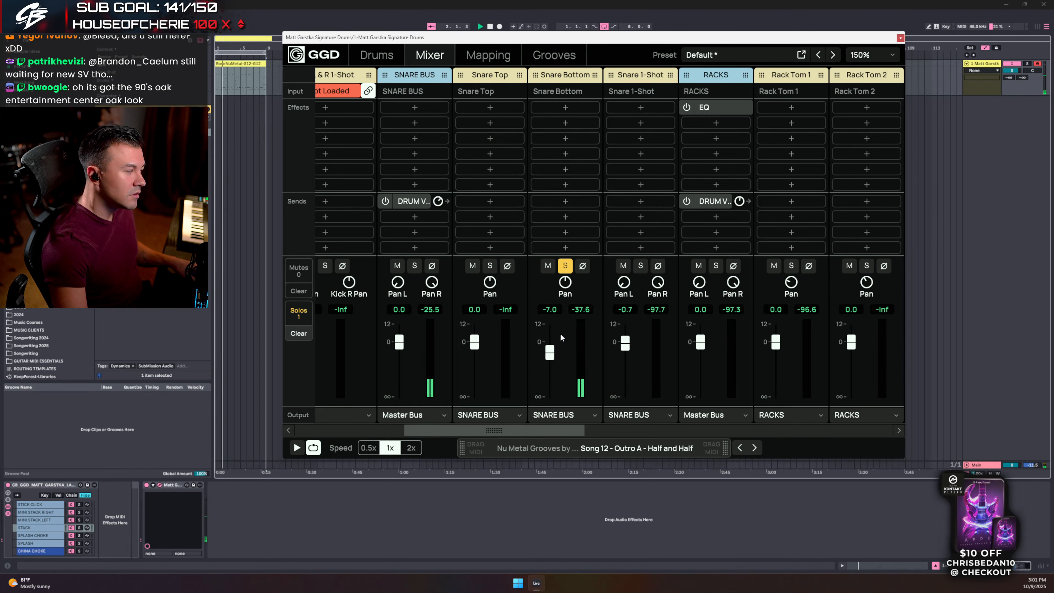
{"action": "key", "text": "space"}
{"action": "left_click", "coordinate": [552, 267]}
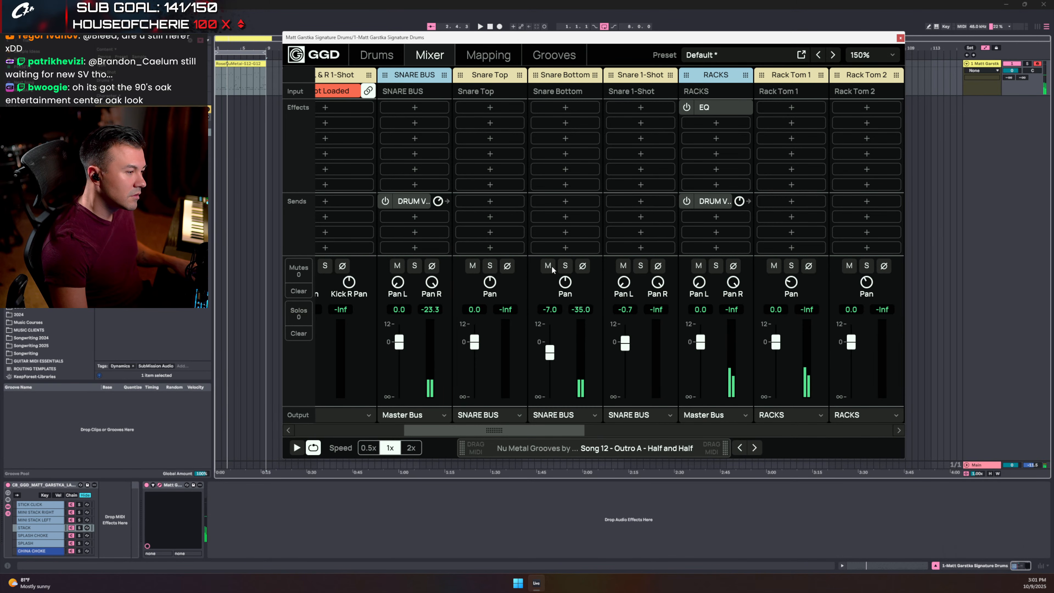
- Solo Snare Top and add an EQ to it with a bell boost of about 1.8 dB at 176 Hz
{"action": "left_click", "coordinate": [489, 266]}
{"action": "key", "text": "space"}
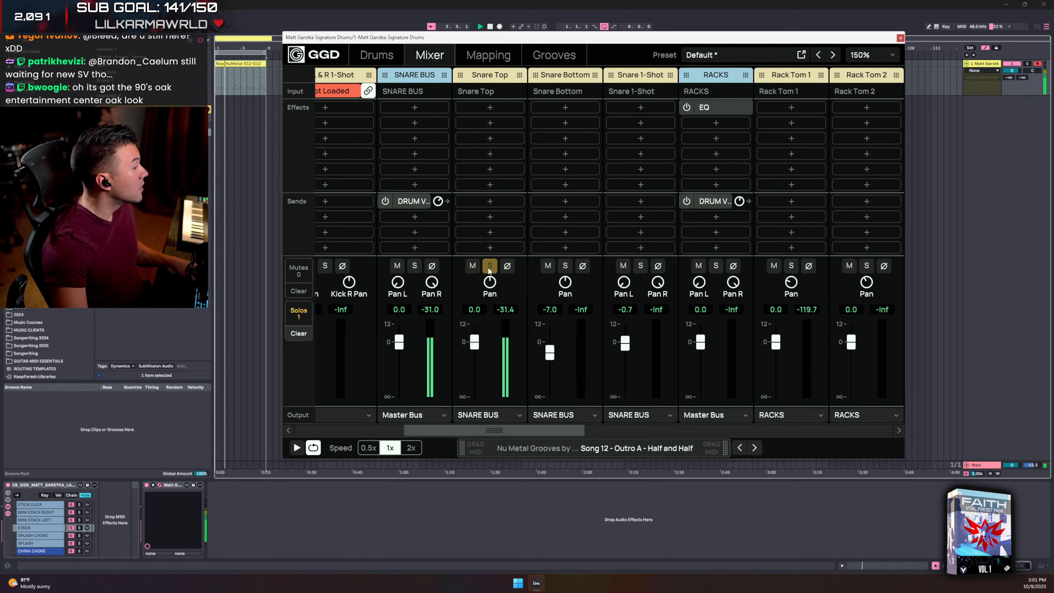
{"action": "left_click", "coordinate": [488, 108]}
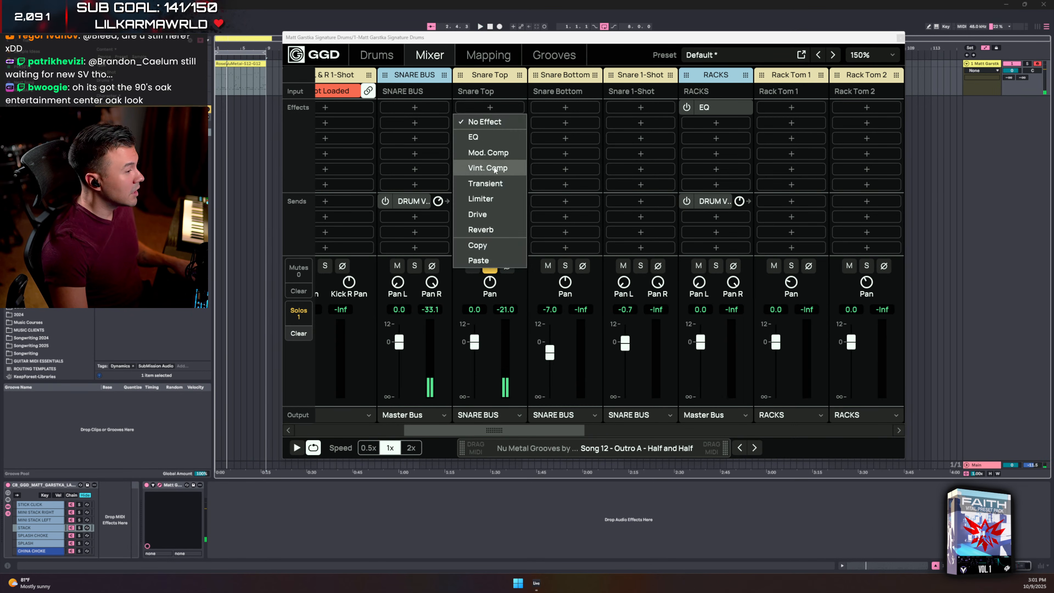
{"action": "left_click", "coordinate": [489, 138]}
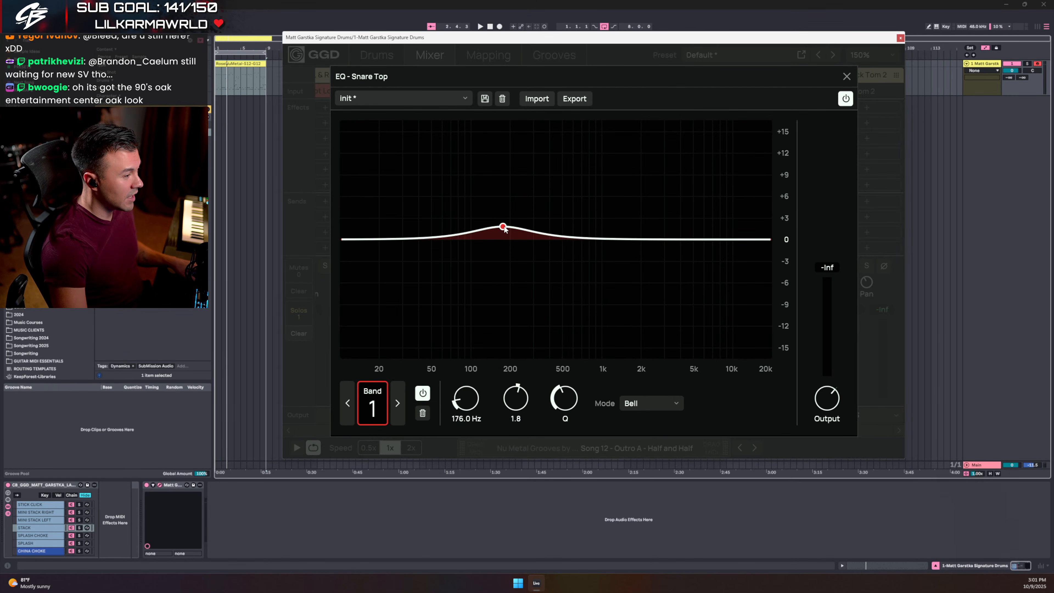
- Raise the Snare Top EQ's 176 Hz band to about +3 dB and add a second band cutting about 3 dB near 430 Hz
{"action": "left_click_drag", "start_coordinate": [504, 230], "coordinate": [502, 222]}
{"action": "left_click", "coordinate": [847, 76]}
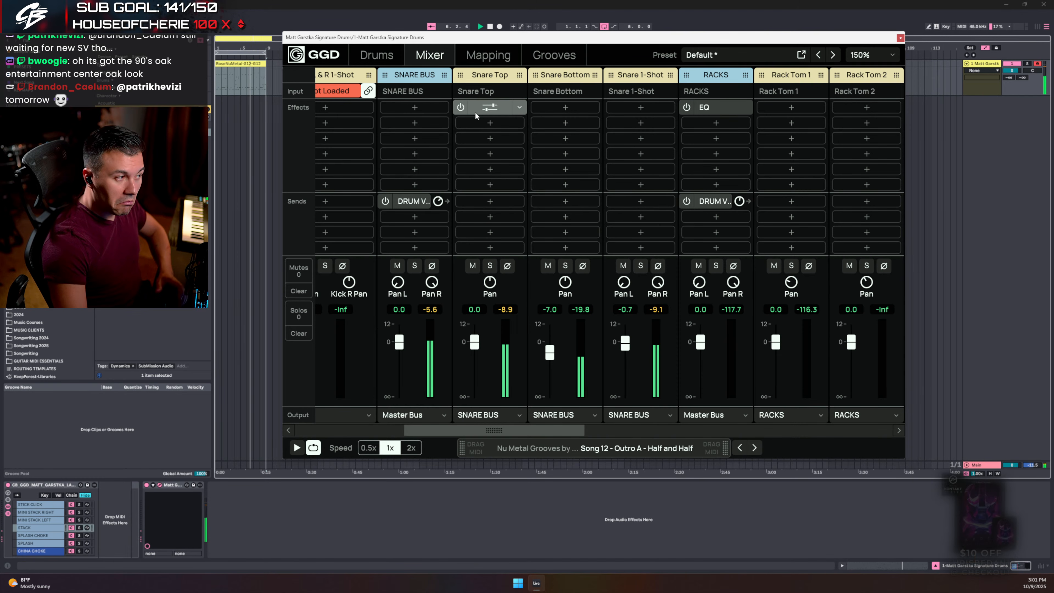
{"action": "left_click", "coordinate": [476, 111]}
{"action": "double_click", "coordinate": [561, 237]}
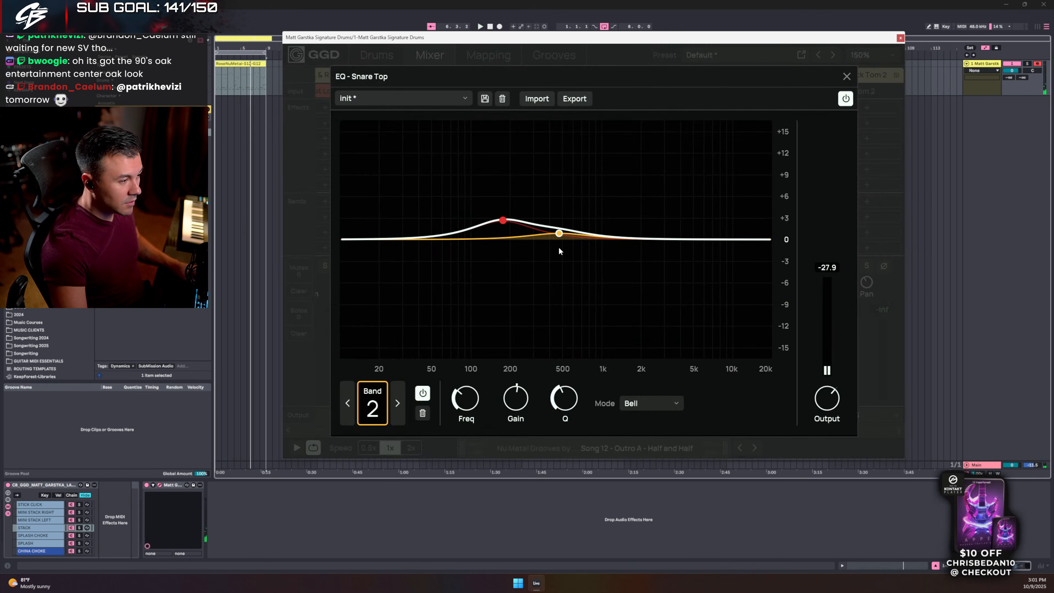
{"action": "left_click_drag", "start_coordinate": [558, 246], "coordinate": [554, 261]}
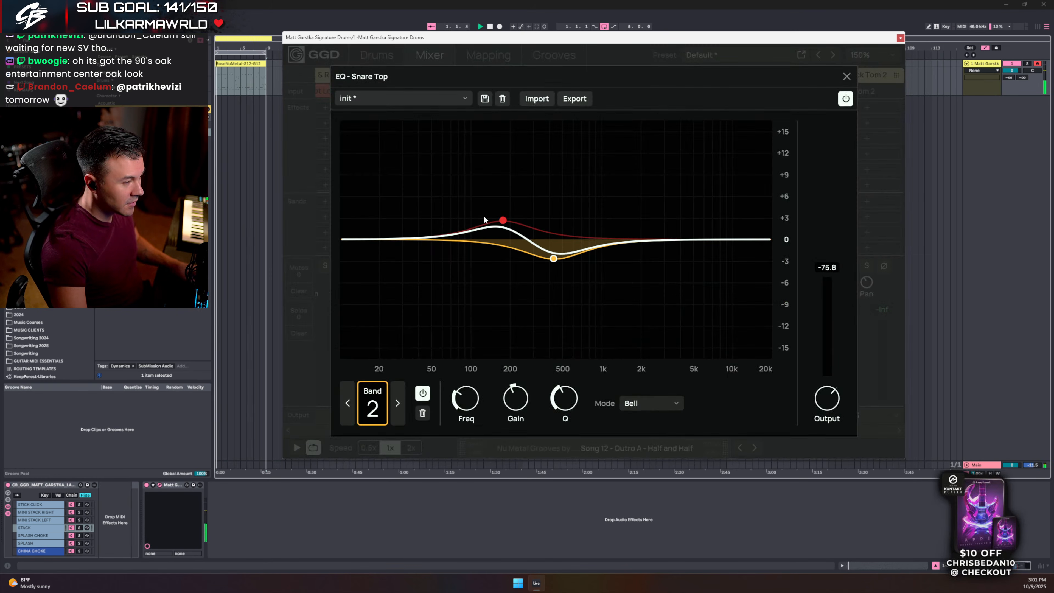
{"action": "left_click", "coordinate": [503, 221]}
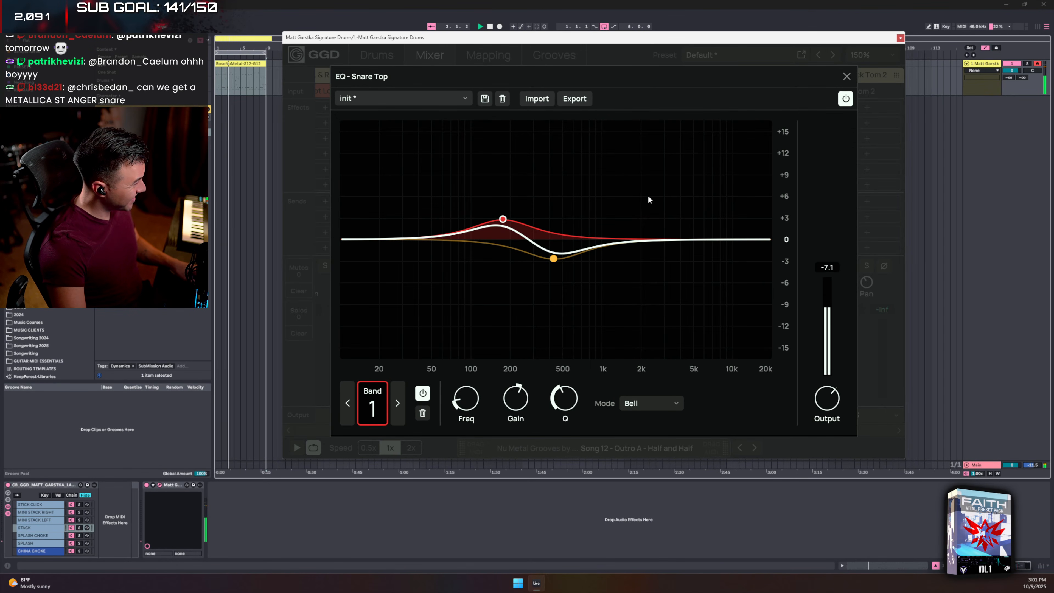
{"action": "left_click", "coordinate": [847, 76]}
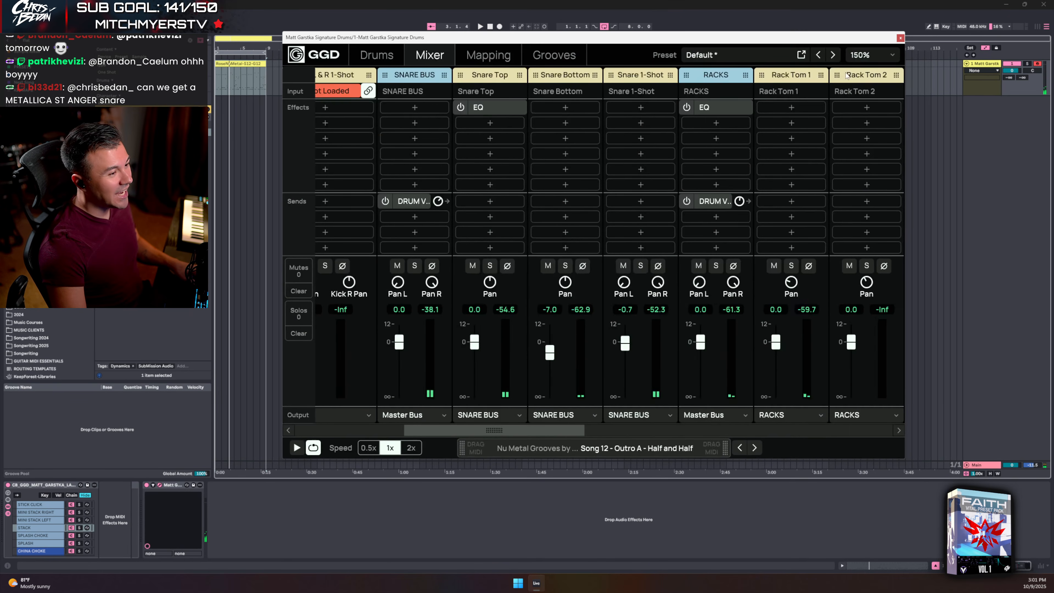
- Load the 05 Aggravator one-shot as Sample C of the snare and audition it
{"action": "left_click", "coordinate": [399, 57]}
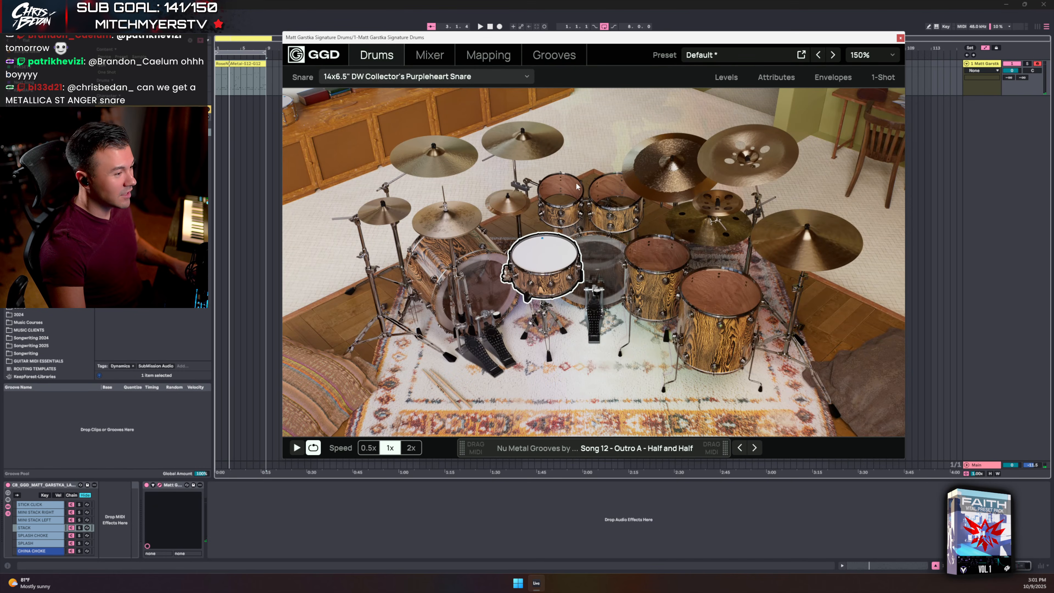
{"action": "left_click", "coordinate": [883, 79]}
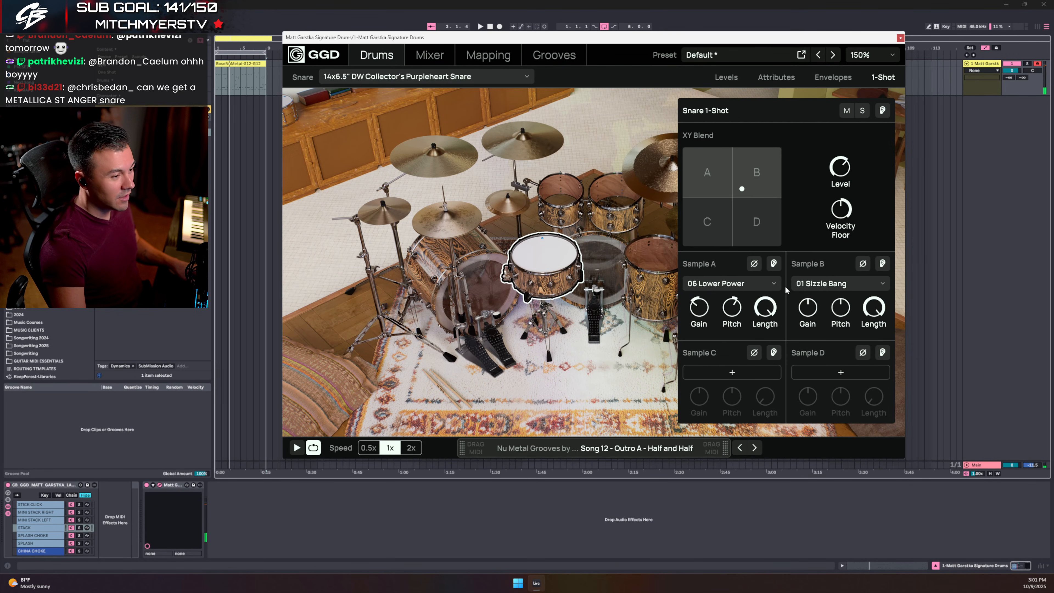
{"action": "left_click", "coordinate": [732, 372]}
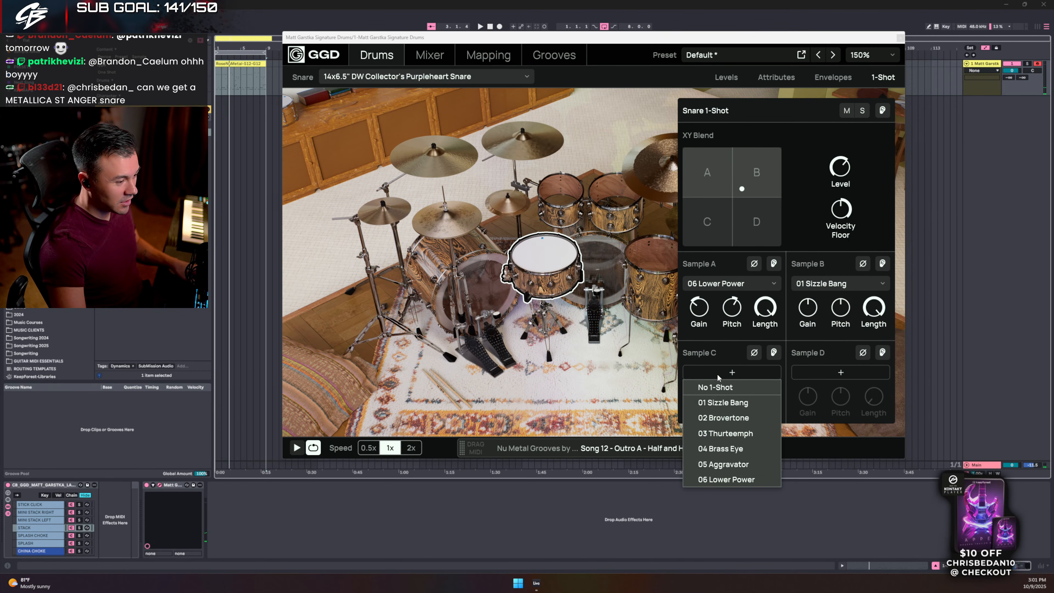
{"action": "left_click", "coordinate": [721, 466]}
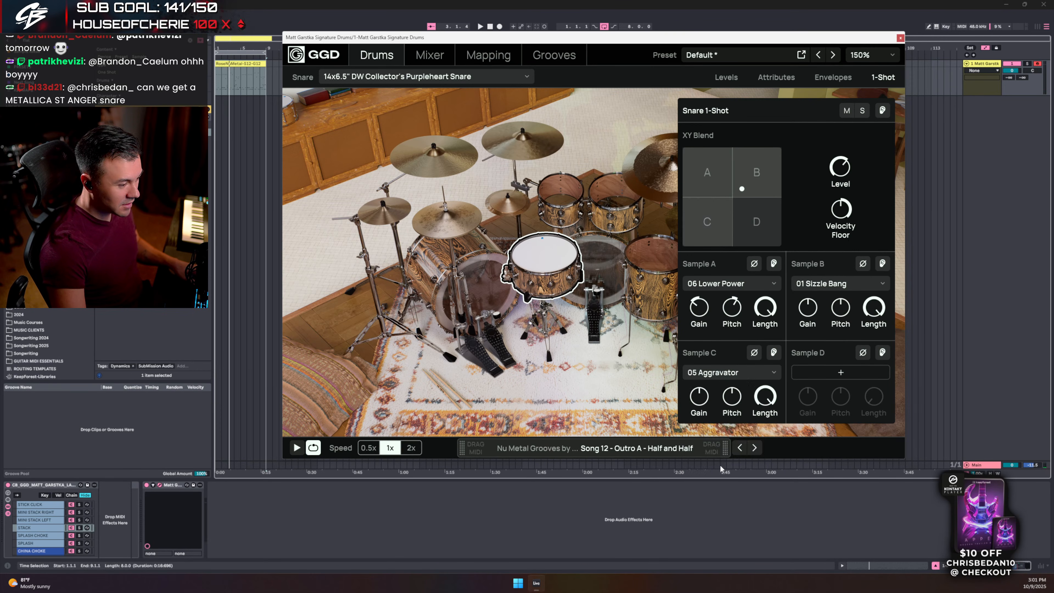
{"action": "left_click", "coordinate": [773, 353]}
{"action": "left_click", "coordinate": [774, 354]}
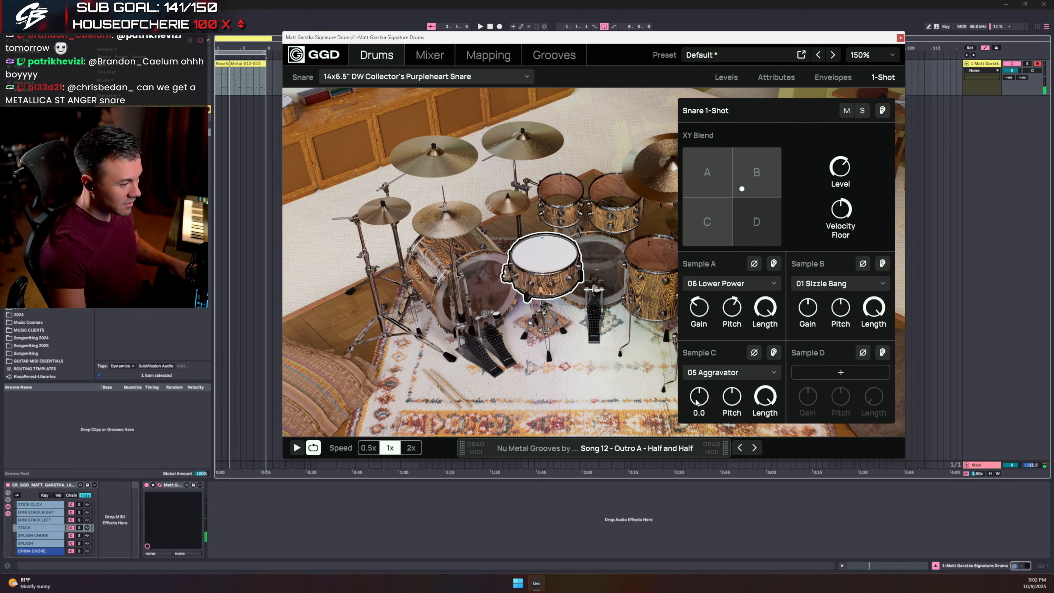
- Set Sample C's gain to 5.3 and lower its pitch to about -1.5 st while the groove plays
{"action": "left_click_drag", "start_coordinate": [699, 395], "coordinate": [698, 393]}
{"action": "key", "text": "space"}
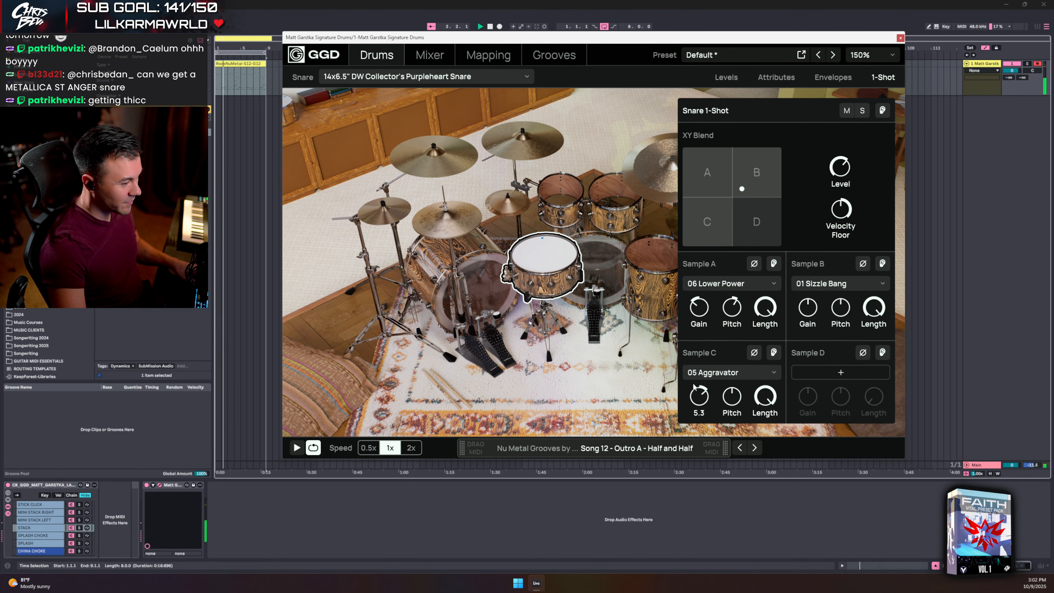
{"action": "mouse_move", "coordinate": [727, 399]}
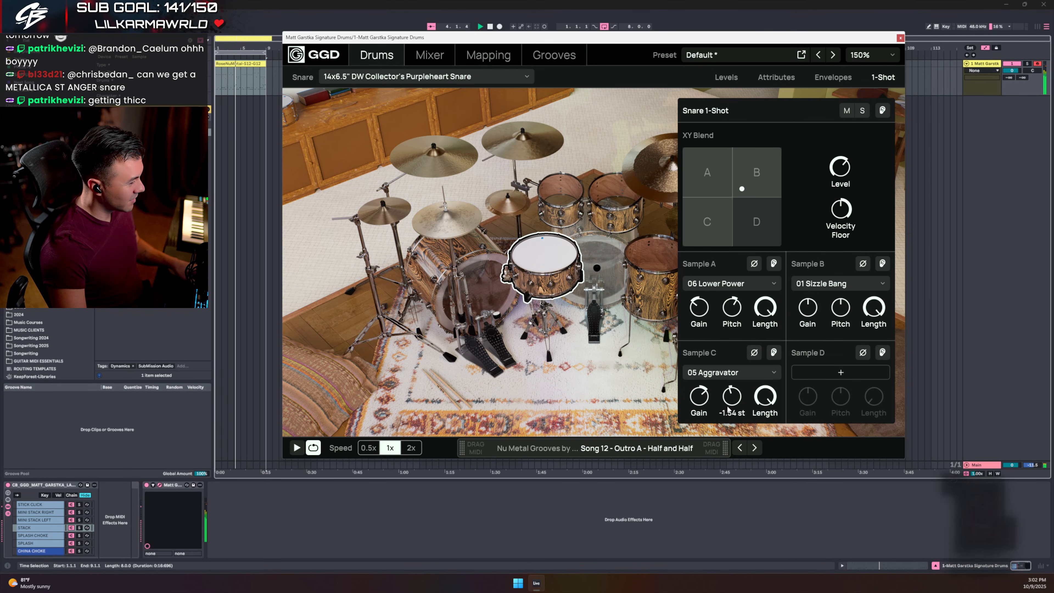
{"action": "mouse_move", "coordinate": [727, 400]}
{"action": "left_mouse_down"}
{"action": "mouse_move", "coordinate": [730, 408]}
{"action": "mouse_move", "coordinate": [733, 397]}
{"action": "left_mouse_up"}
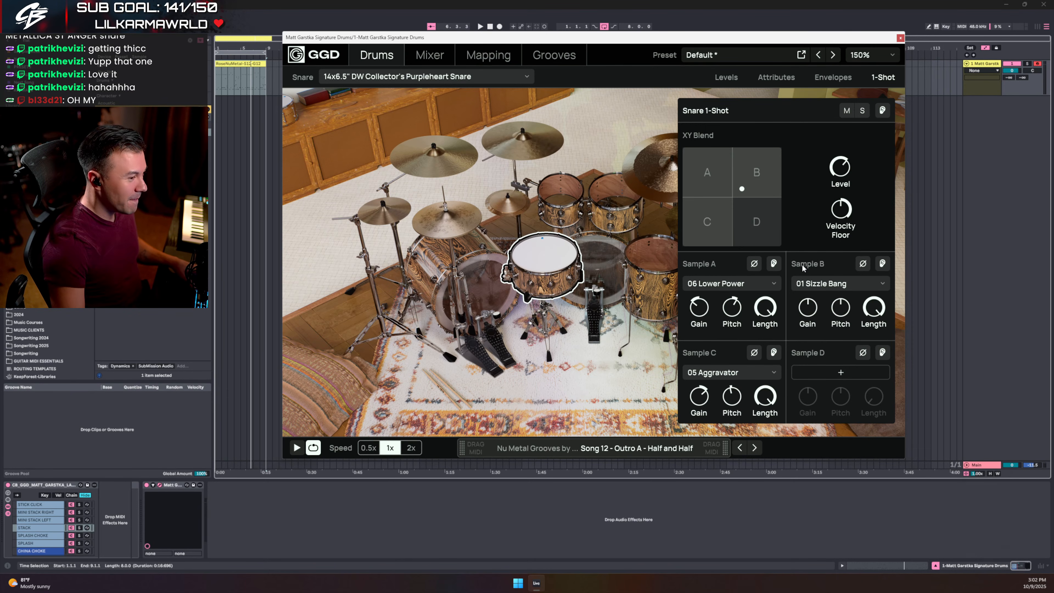
- Compare the mix with the Snare 1-Shot channel muted and unmuted, and lower its fader to -4.4
{"action": "left_click", "coordinate": [430, 55]}
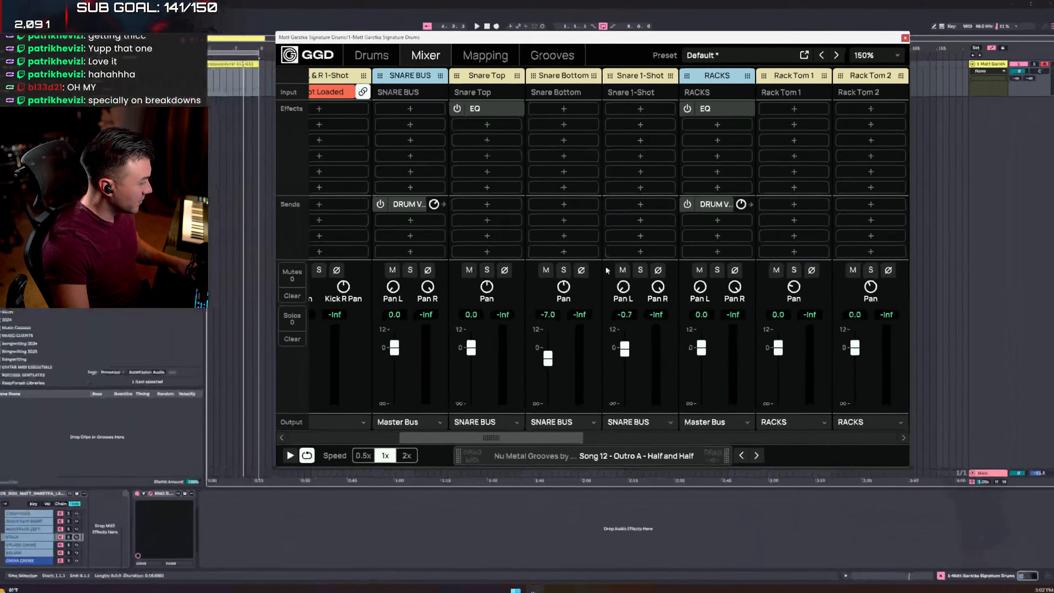
{"action": "left_click", "coordinate": [624, 266]}
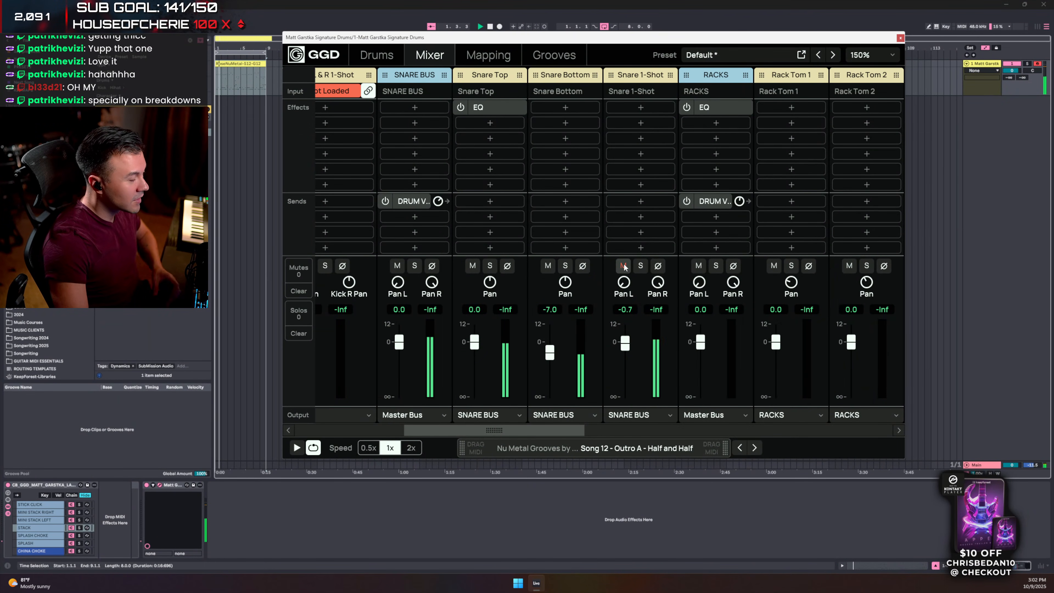
{"action": "left_click", "coordinate": [624, 265]}
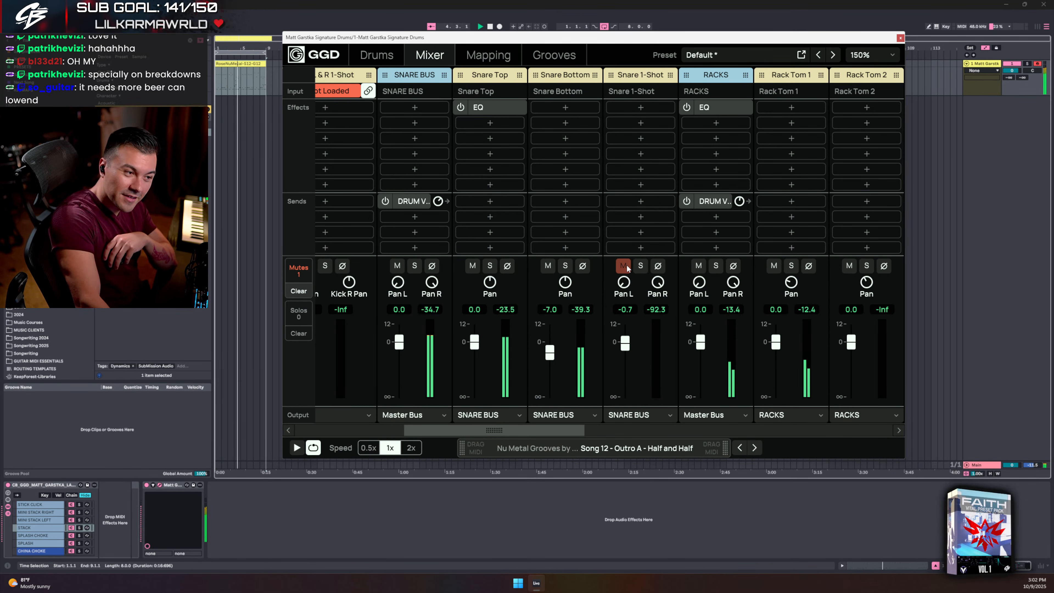
{"action": "left_click", "coordinate": [623, 266]}
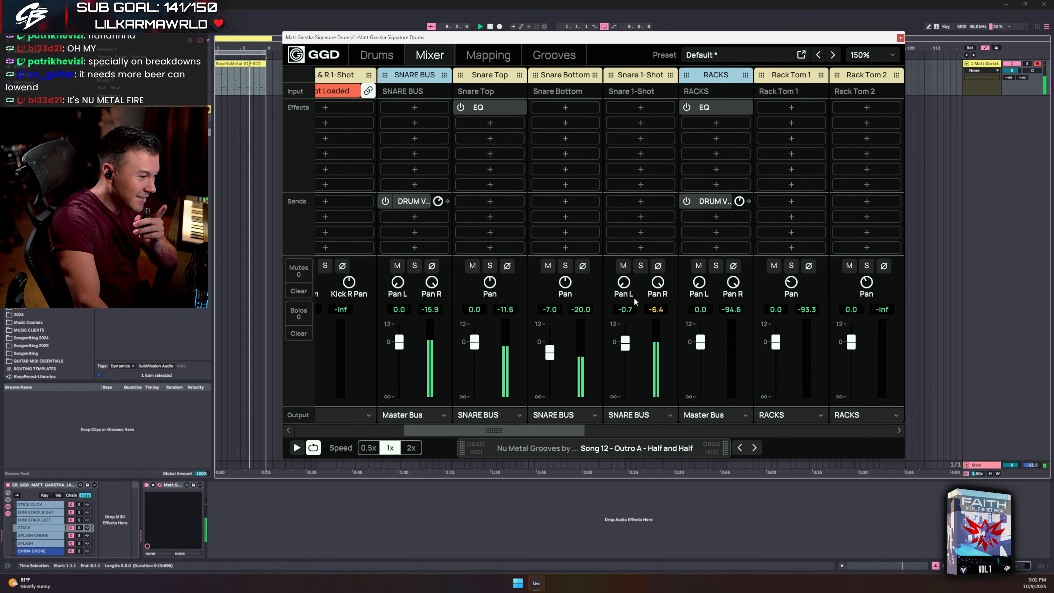
{"action": "left_click_drag", "start_coordinate": [625, 343], "coordinate": [630, 355]}
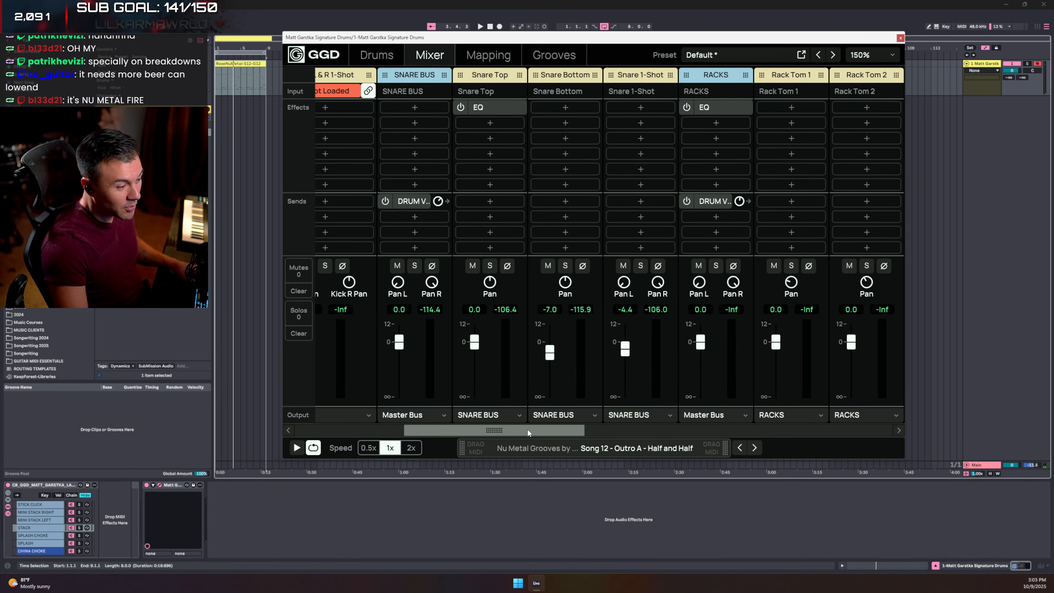
- Create a new bus channel in the mixer and name it SNARE TRIGGER
{"action": "left_click_drag", "start_coordinate": [528, 430], "coordinate": [853, 411]}
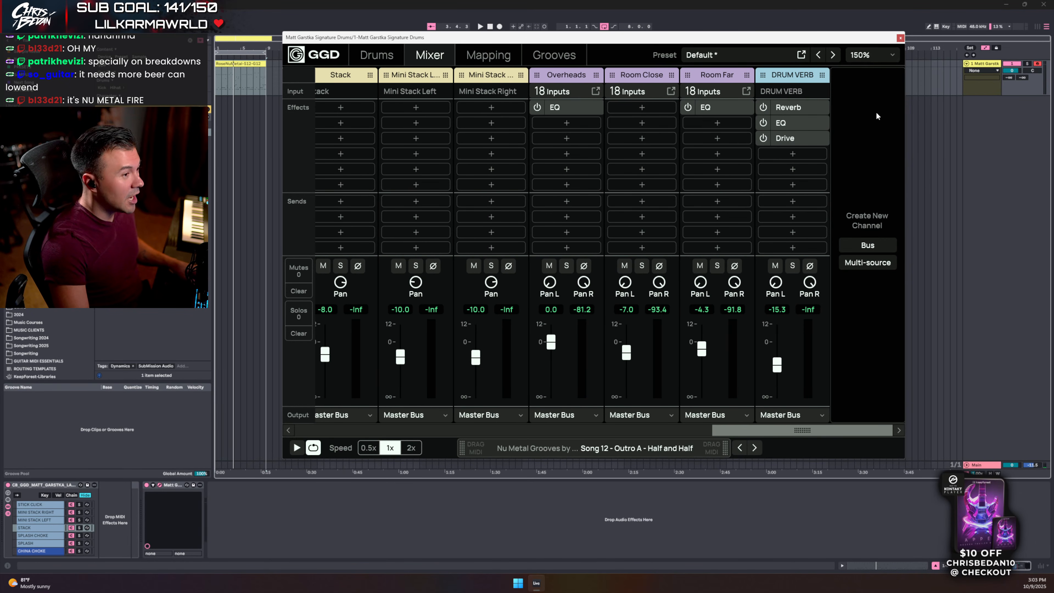
{"action": "left_click", "coordinate": [866, 245]}
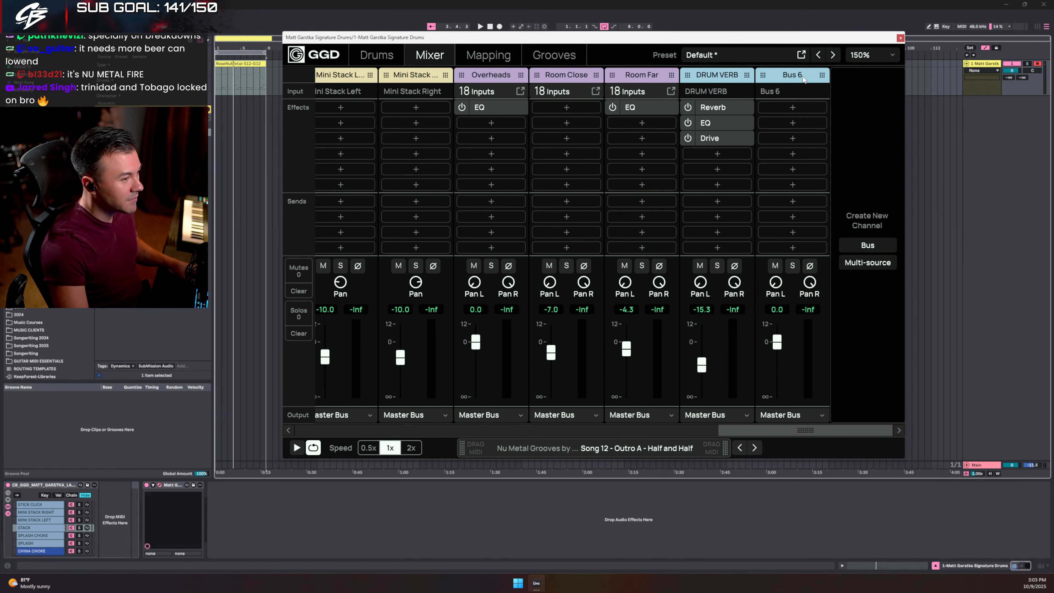
{"action": "double_click", "coordinate": [803, 75]}
{"action": "type", "text": "SNARE"}
{"action": "key", "text": "Return"}
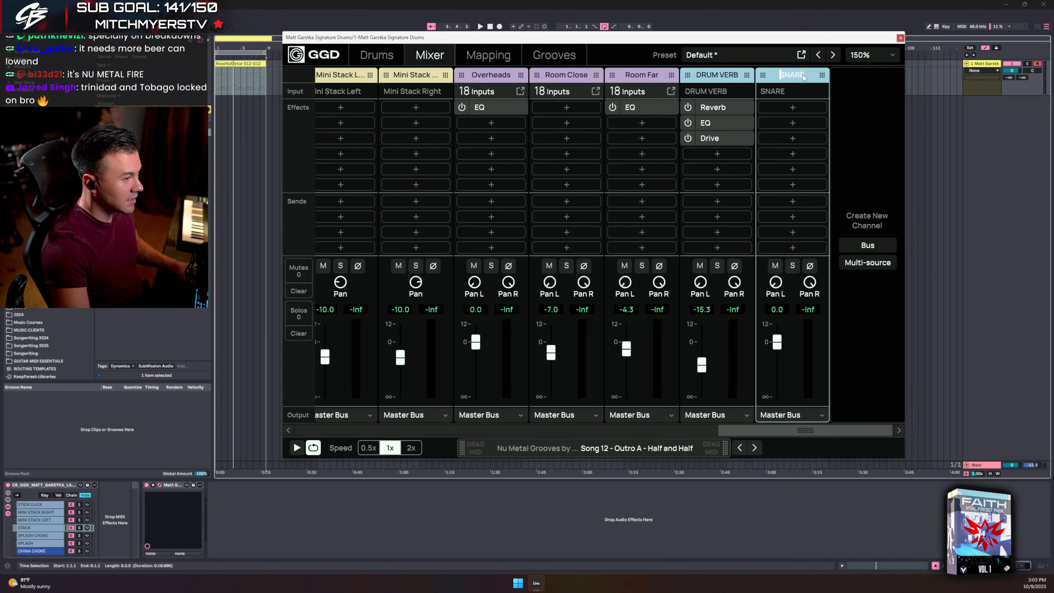
{"action": "type", "text": "RE TRIGGER"}
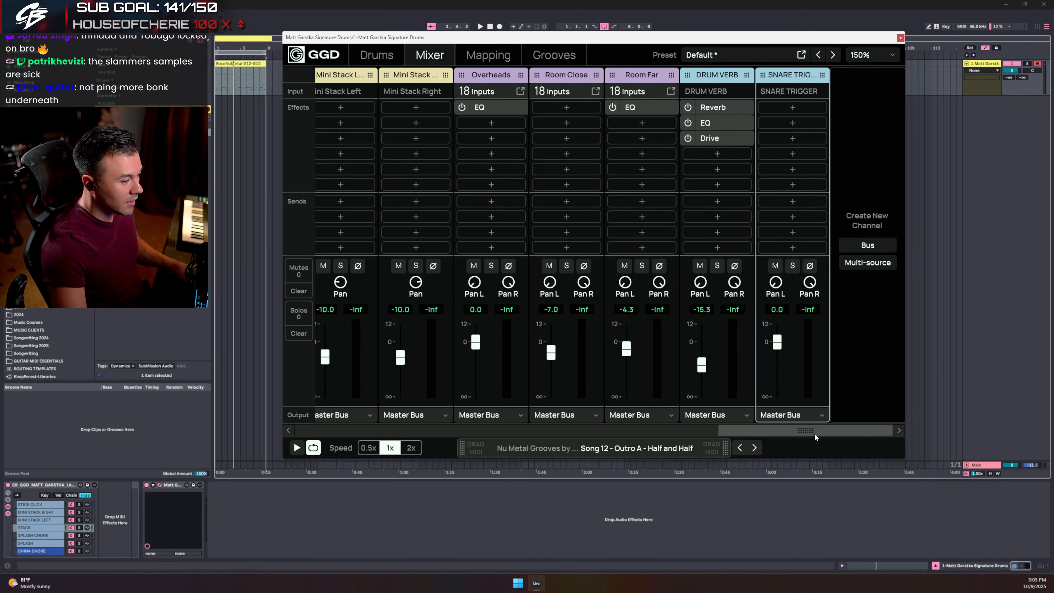
- Add a second send on the SNARE BUS channel that feeds the SNARE TRIGGER bus
{"action": "left_click_drag", "start_coordinate": [815, 434], "coordinate": [446, 434]}
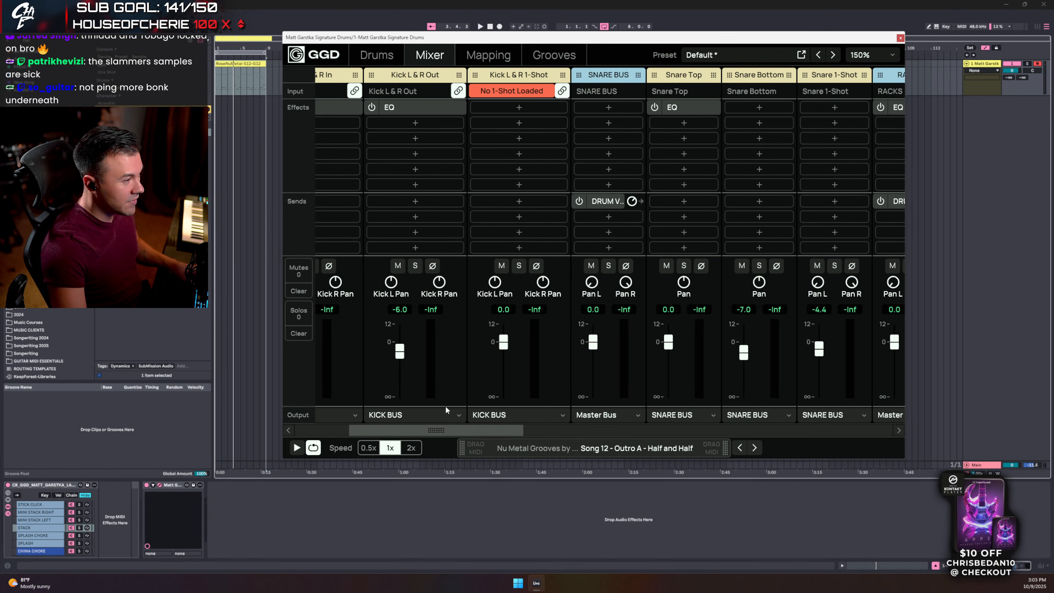
{"action": "left_click", "coordinate": [598, 220]}
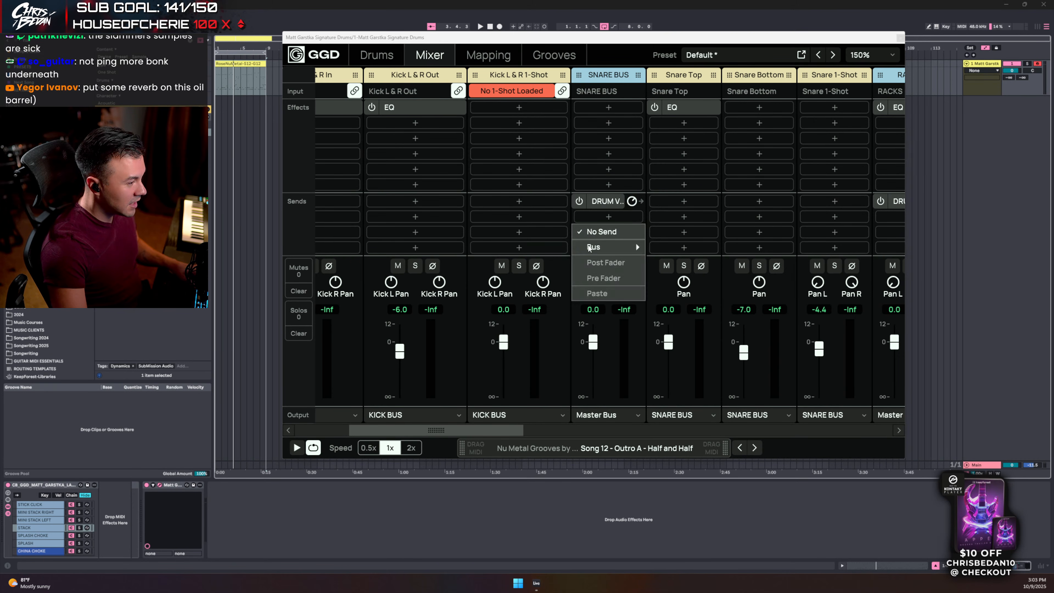
{"action": "mouse_move", "coordinate": [590, 247]}
{"action": "left_click", "coordinate": [544, 232]}
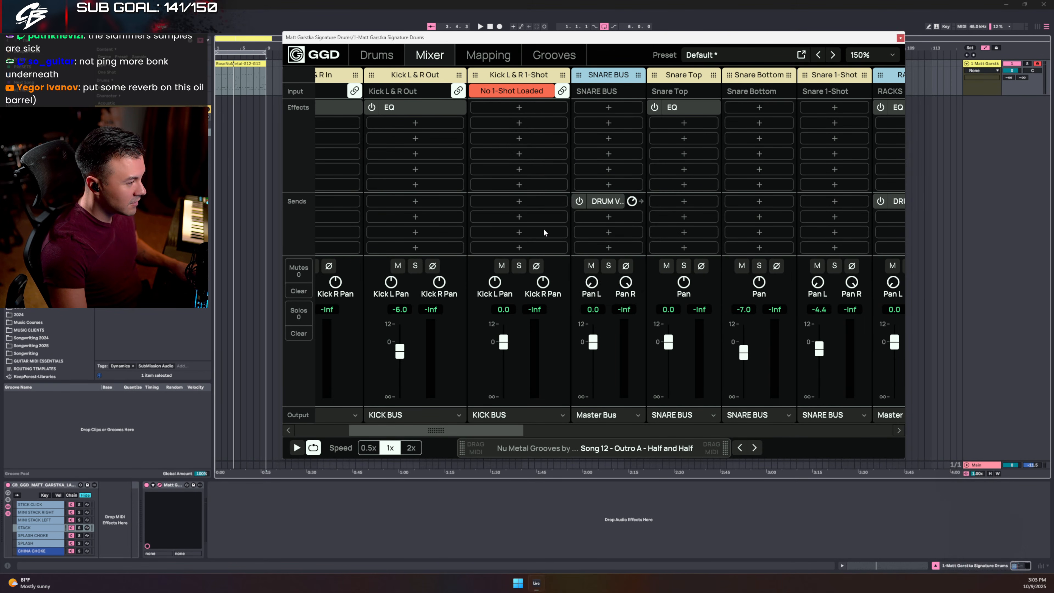
- Check which external stereo outputs the SNARE TRIGGER bus can be routed to
{"action": "left_click_drag", "start_coordinate": [435, 431], "coordinate": [805, 430]}
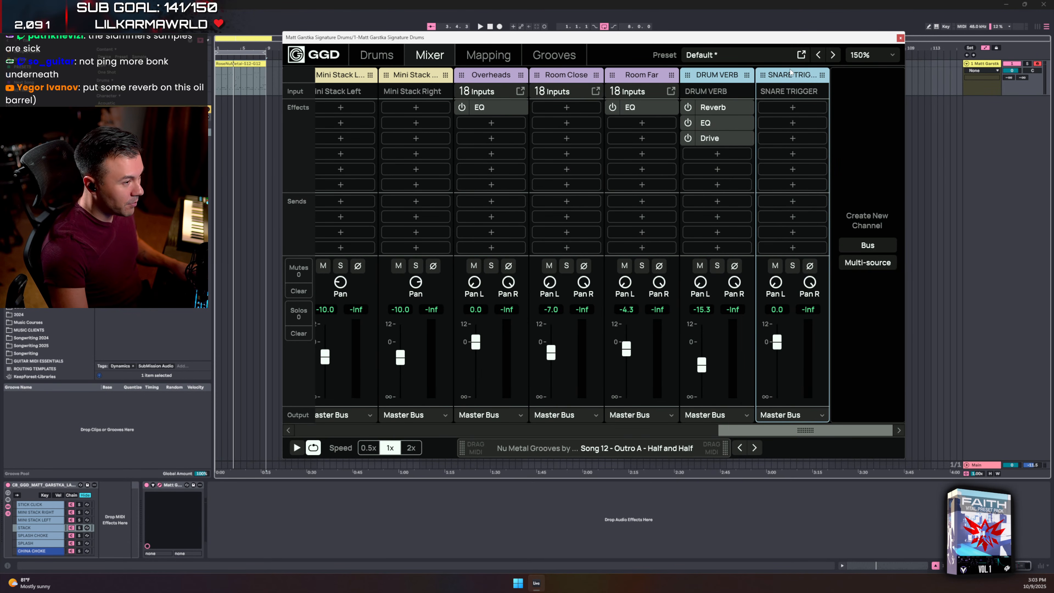
{"action": "left_click", "coordinate": [791, 414]}
{"action": "mouse_move", "coordinate": [786, 400]}
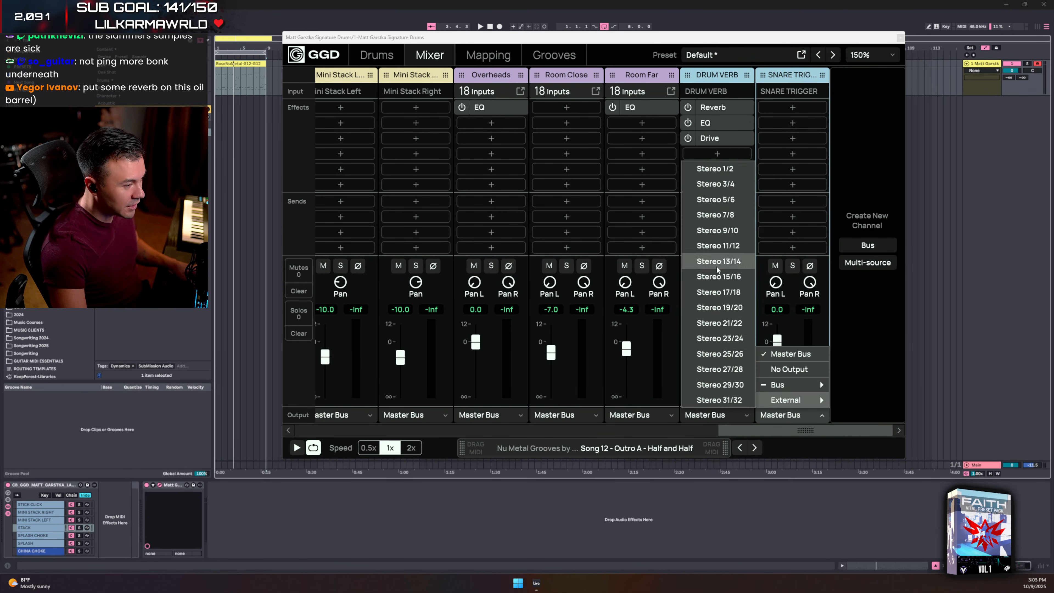
{"action": "left_click", "coordinate": [867, 384]}
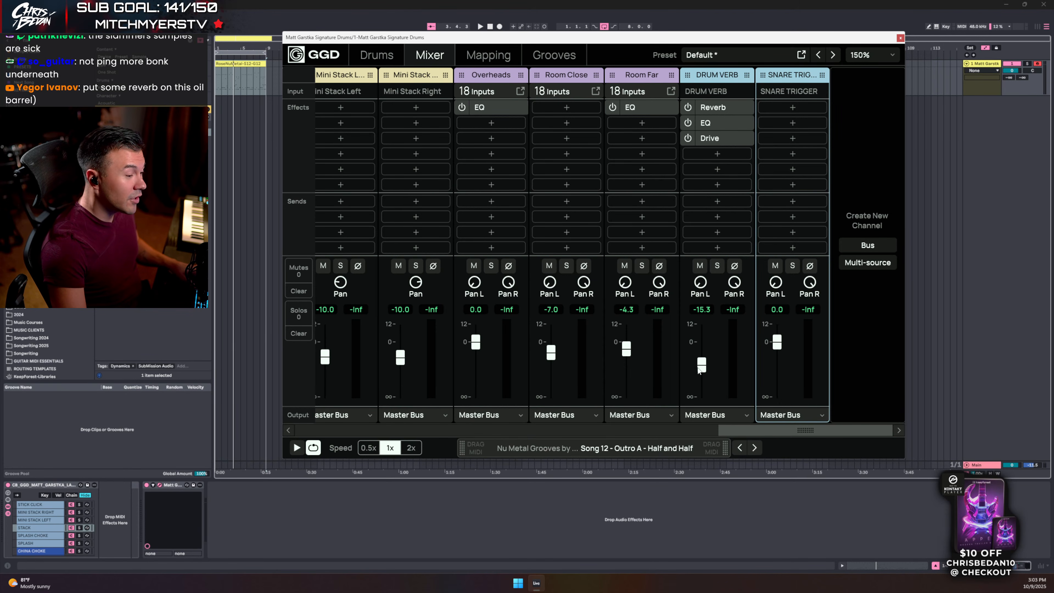
- Add a band to the DRUM VERB EQ cutting about 3 dB near 140 Hz, and set the channel's fader to -9.9
{"action": "key", "text": "space"}
{"action": "left_click_drag", "start_coordinate": [699, 371], "coordinate": [709, 345]}
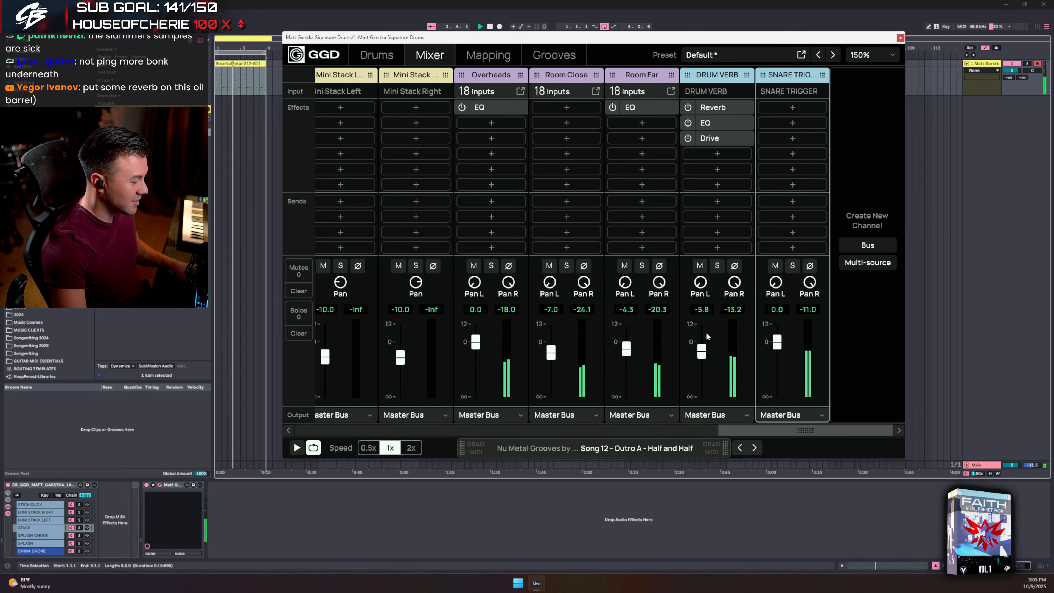
{"action": "left_click", "coordinate": [709, 123]}
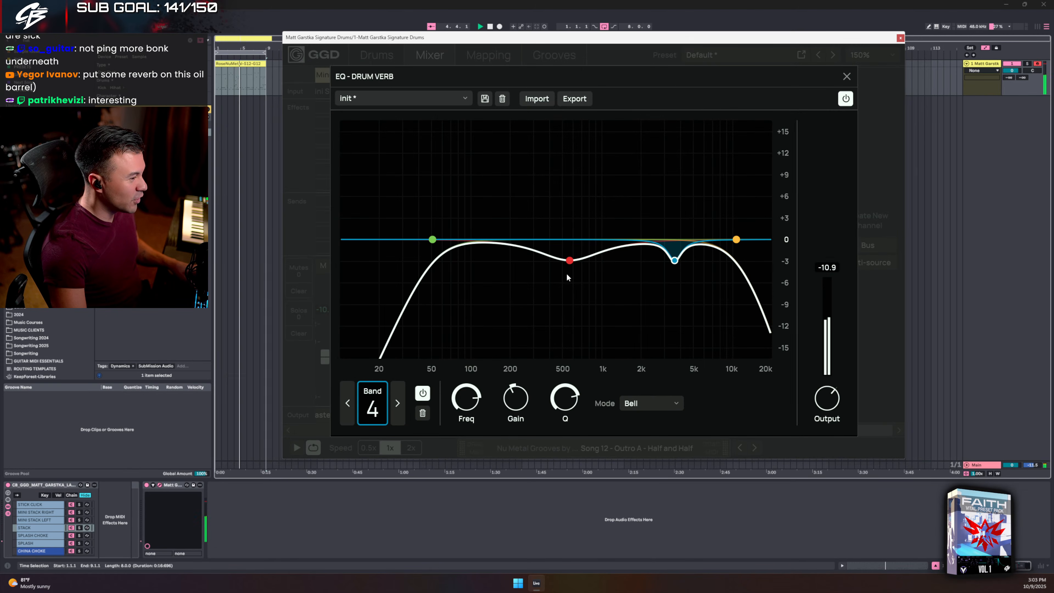
{"action": "double_click", "coordinate": [483, 246]}
{"action": "left_click_drag", "start_coordinate": [482, 240], "coordinate": [490, 261]}
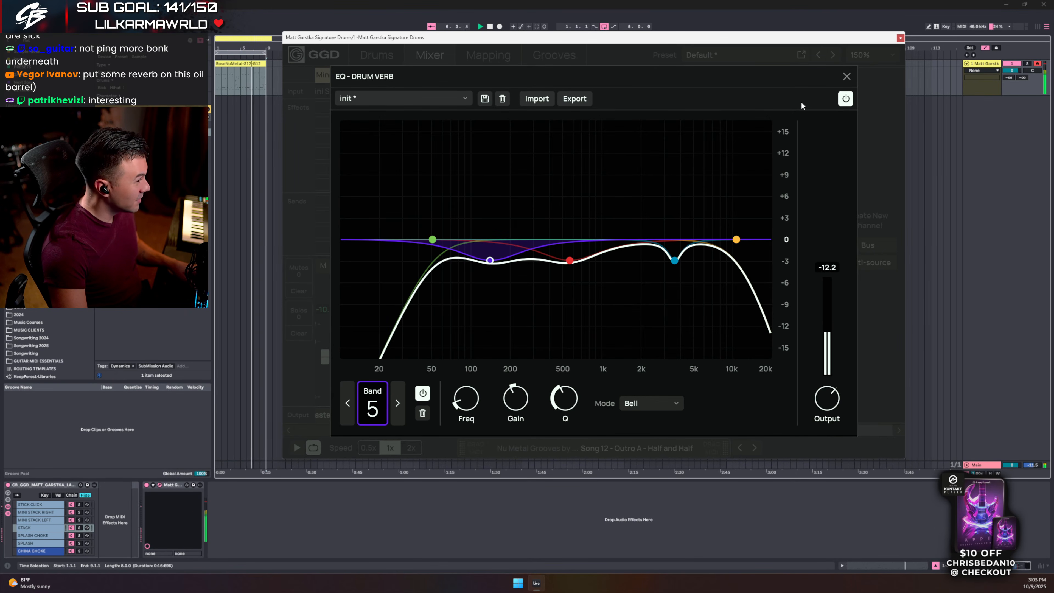
{"action": "left_click", "coordinate": [844, 77]}
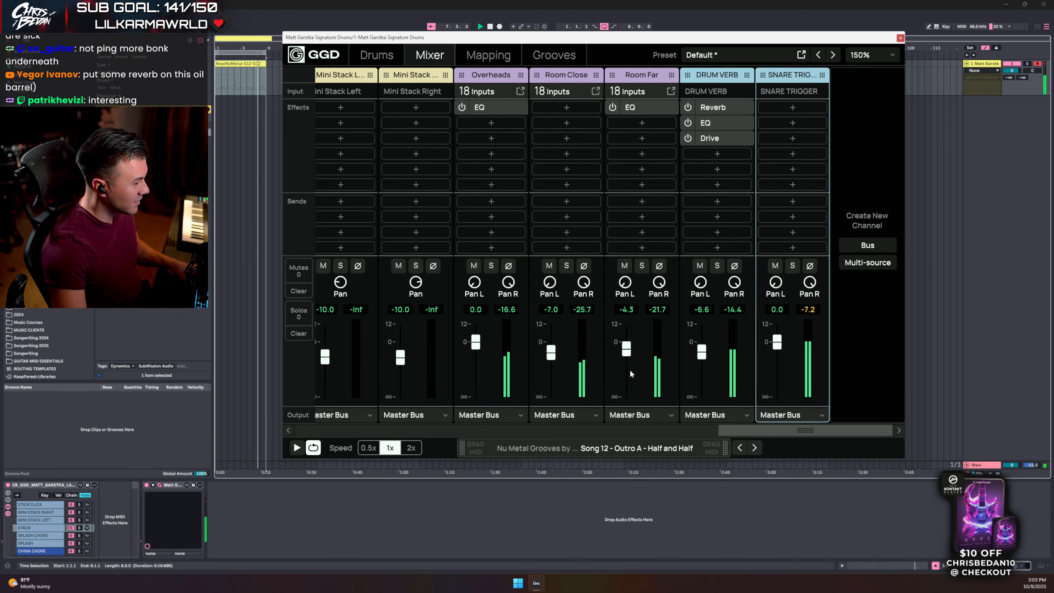
{"action": "left_click_drag", "start_coordinate": [701, 351], "coordinate": [702, 362]}
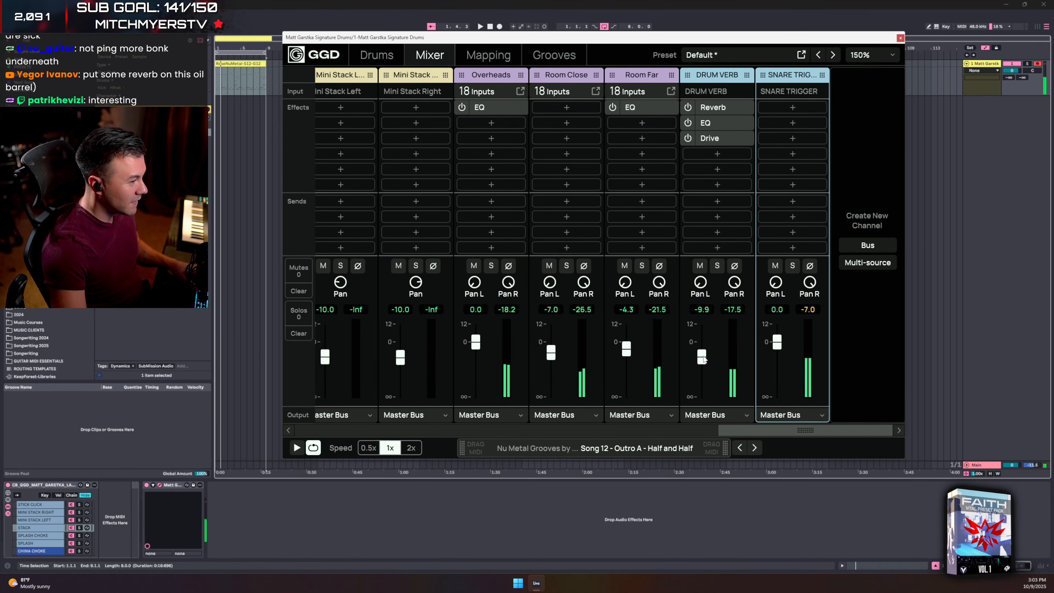
- Select the Snare 1-Shot channel in the mixer
{"action": "scroll", "coordinate": [531, 216], "scroll_direction": "left", "scroll_amount": 5}
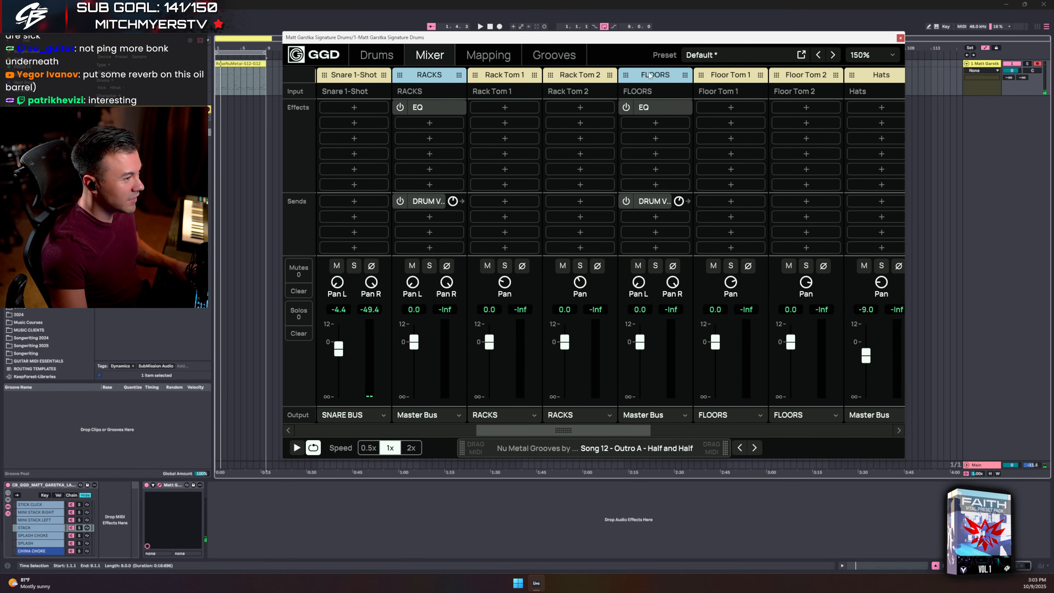
{"action": "left_click", "coordinate": [349, 86]}
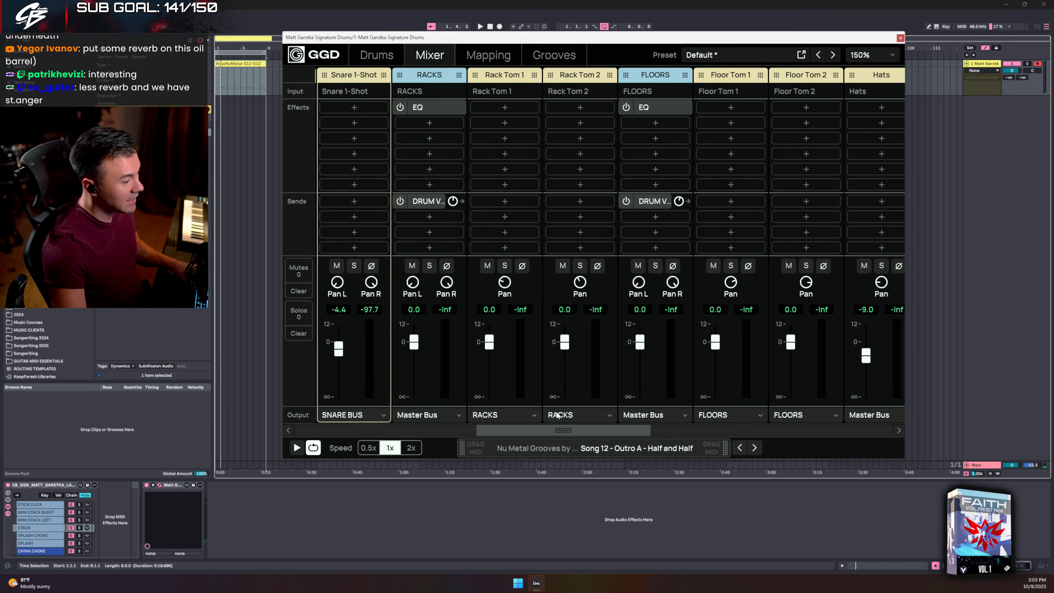
- Remove the 05 Aggravator sample from slot C of the Snare 1-Shot and play the groove back
{"action": "left_click_drag", "start_coordinate": [592, 430], "coordinate": [560, 430]}
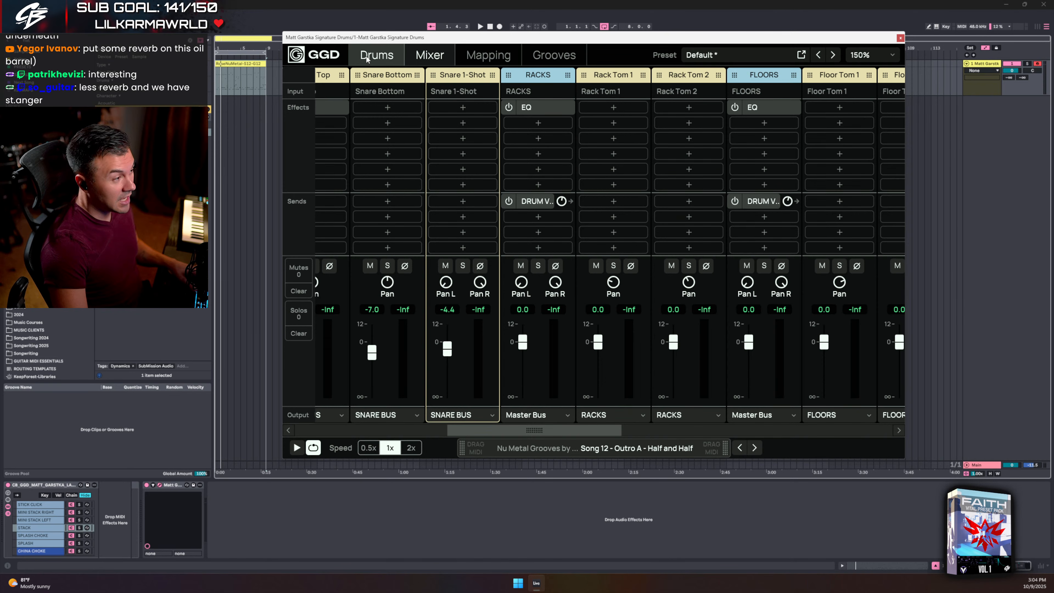
{"action": "left_click", "coordinate": [382, 59]}
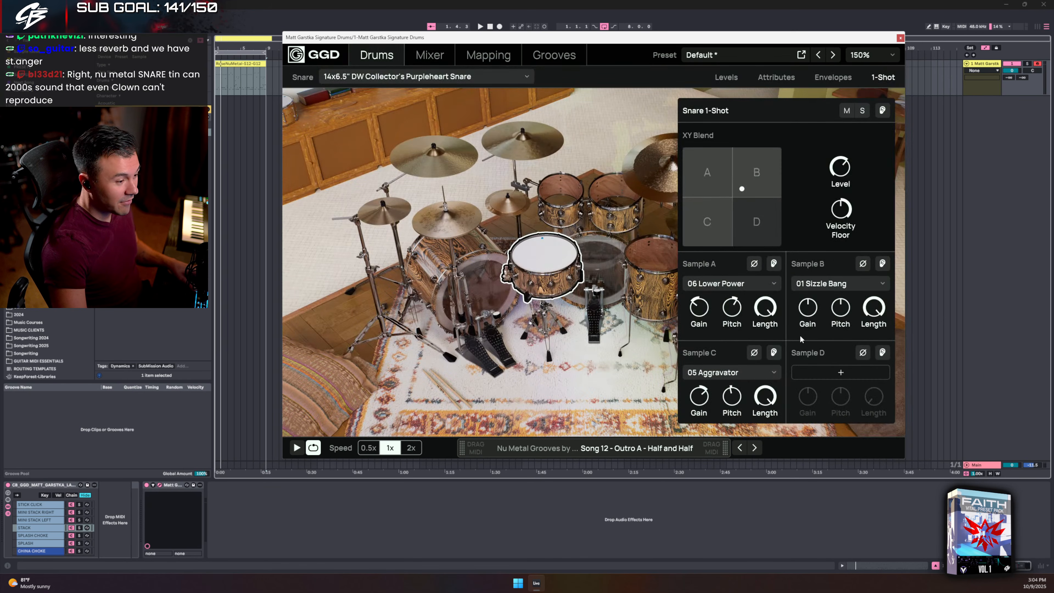
{"action": "left_click", "coordinate": [710, 372]}
{"action": "left_click", "coordinate": [715, 388]}
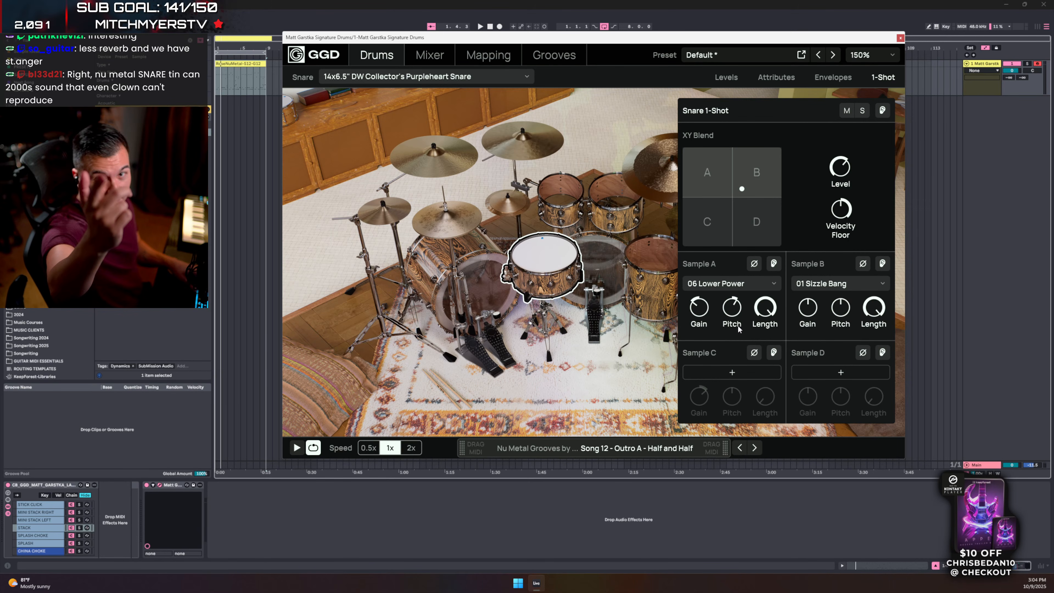
{"action": "key", "text": "space"}
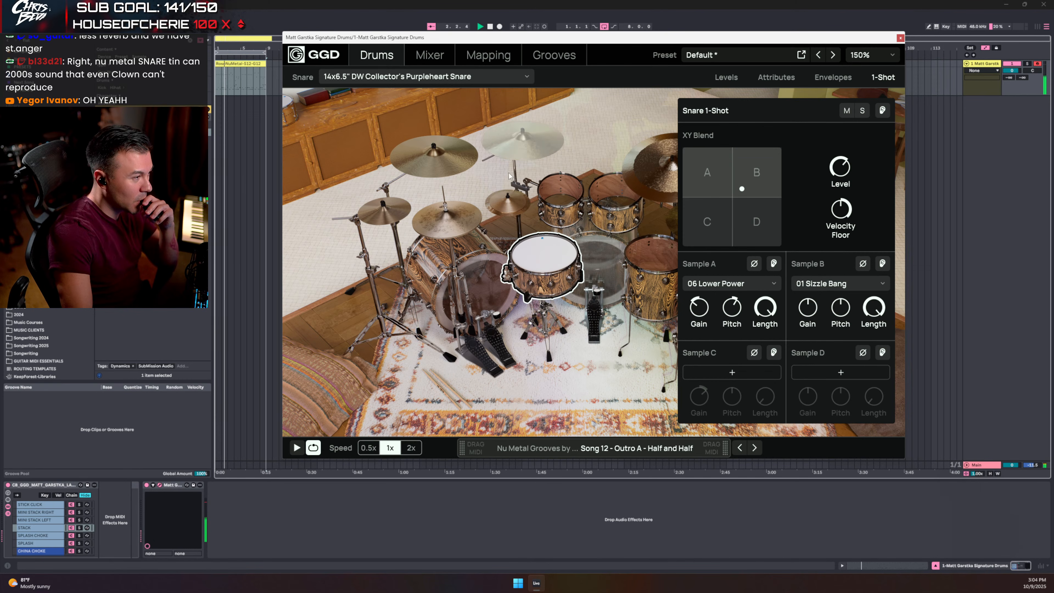
- Set the Snare 1-Shot channel's fader to -5.6 and audition the channel briefly in solo
{"action": "left_click", "coordinate": [433, 50]}
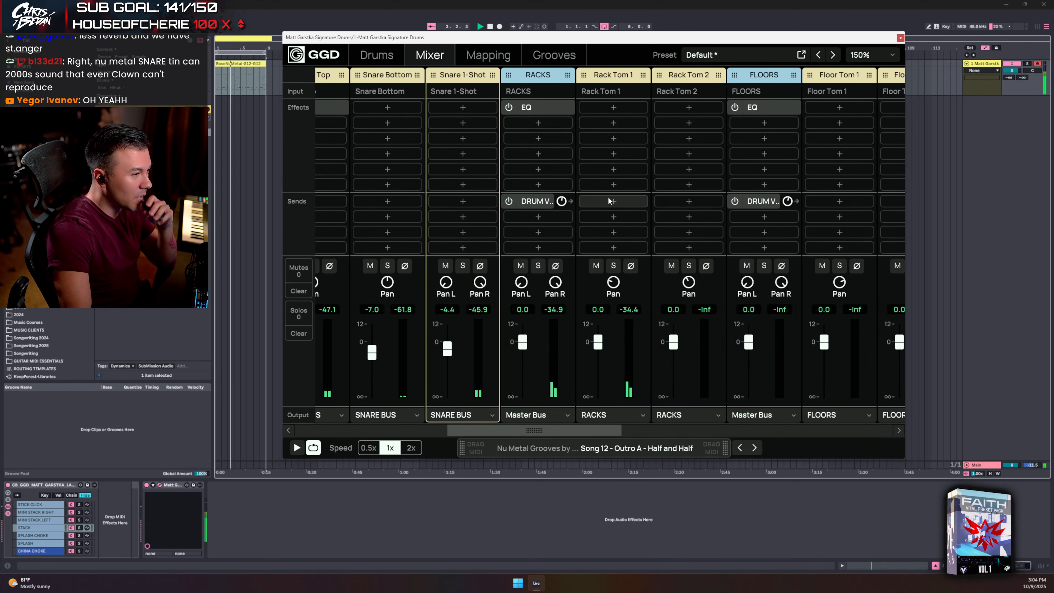
{"action": "scroll", "coordinate": [562, 436], "scroll_direction": "left", "scroll_amount": 2}
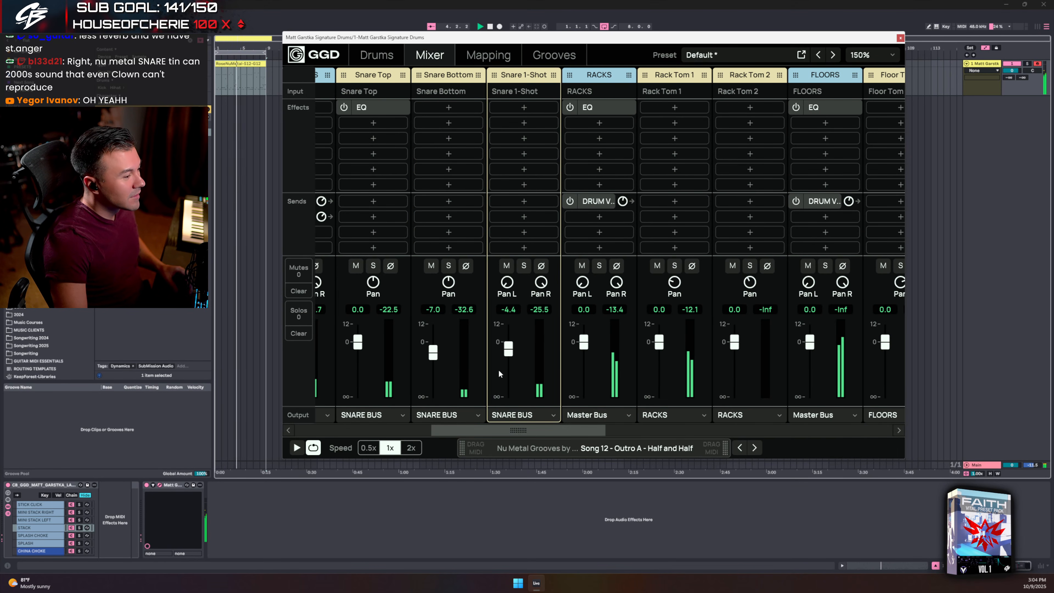
{"action": "left_click_drag", "start_coordinate": [508, 349], "coordinate": [510, 353]}
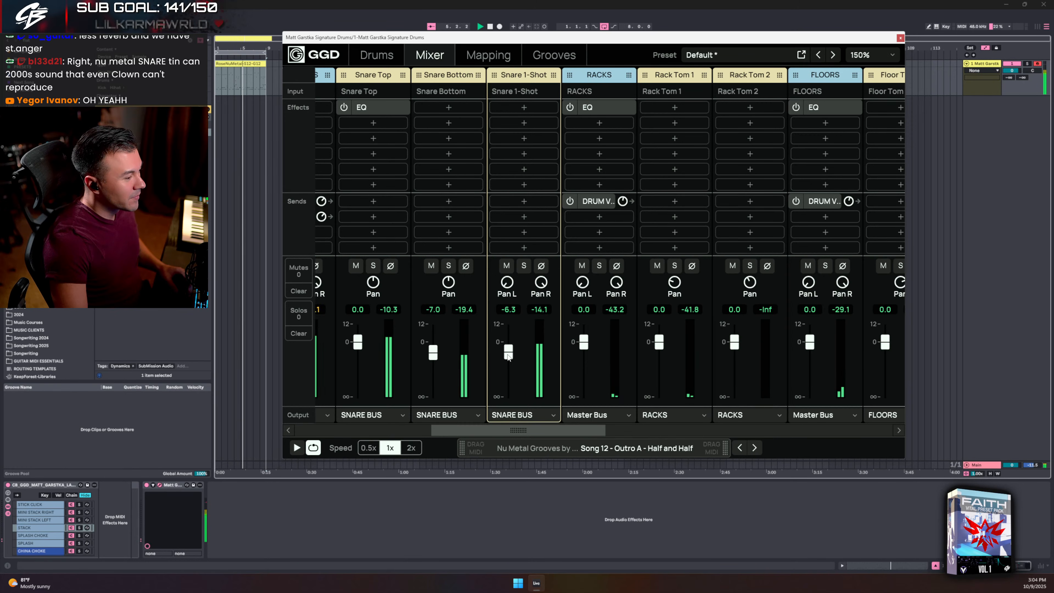
{"action": "left_click", "coordinate": [524, 265]}
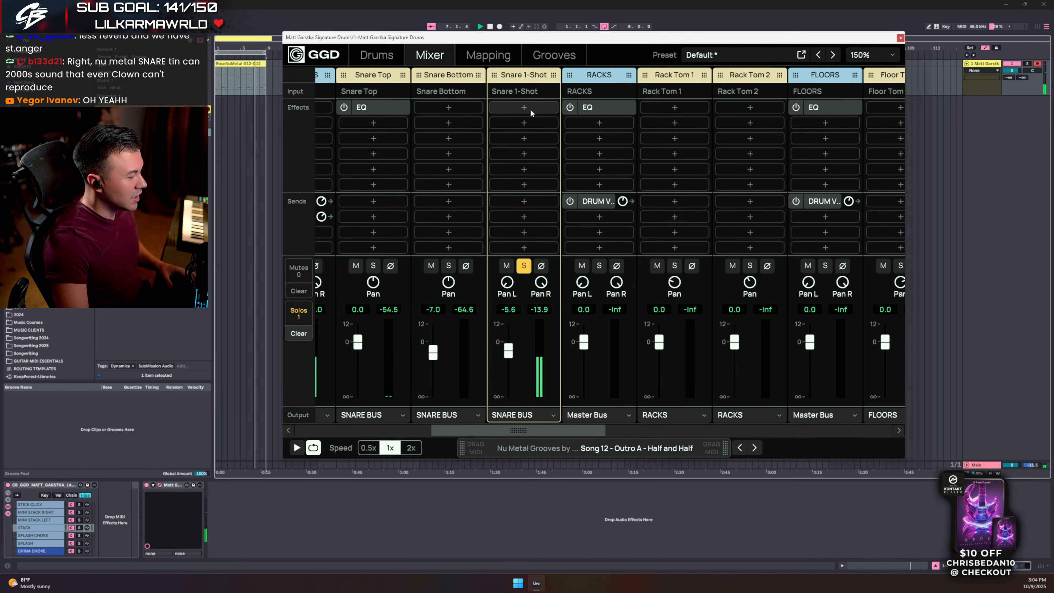
{"action": "left_click", "coordinate": [524, 265]}
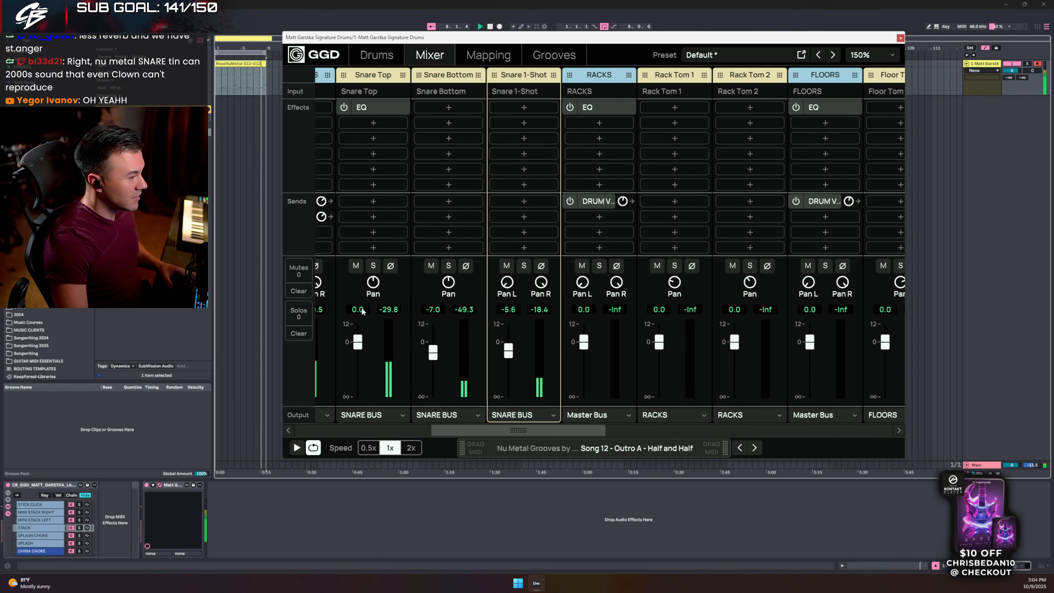
- Add a Transient effect to the Snare Top channel with the sustain slightly reduced, working with the channel temporarily soloed
{"action": "left_click", "coordinate": [375, 266]}
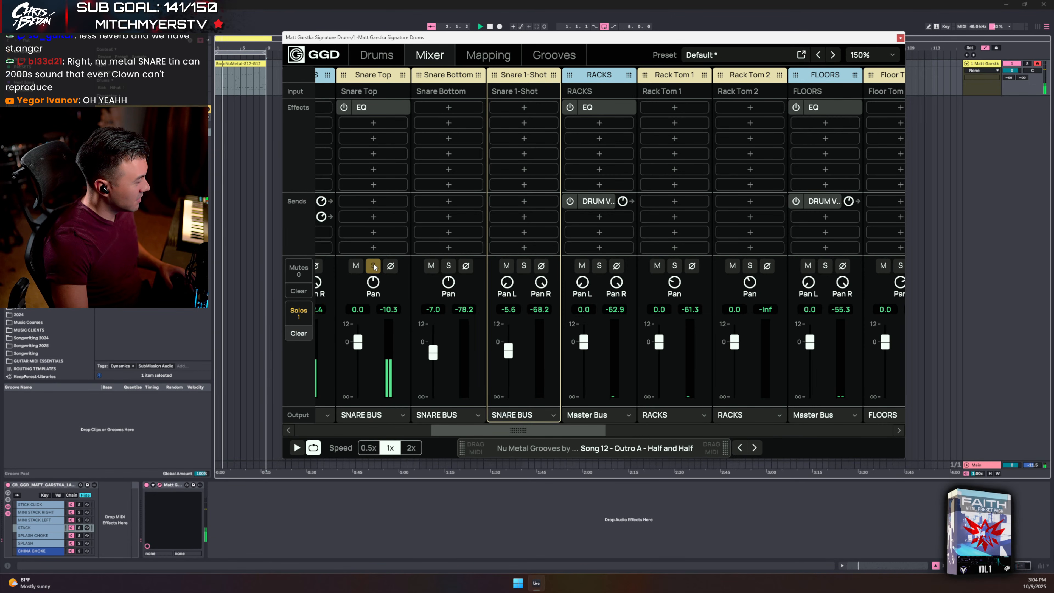
{"action": "left_click", "coordinate": [365, 124]}
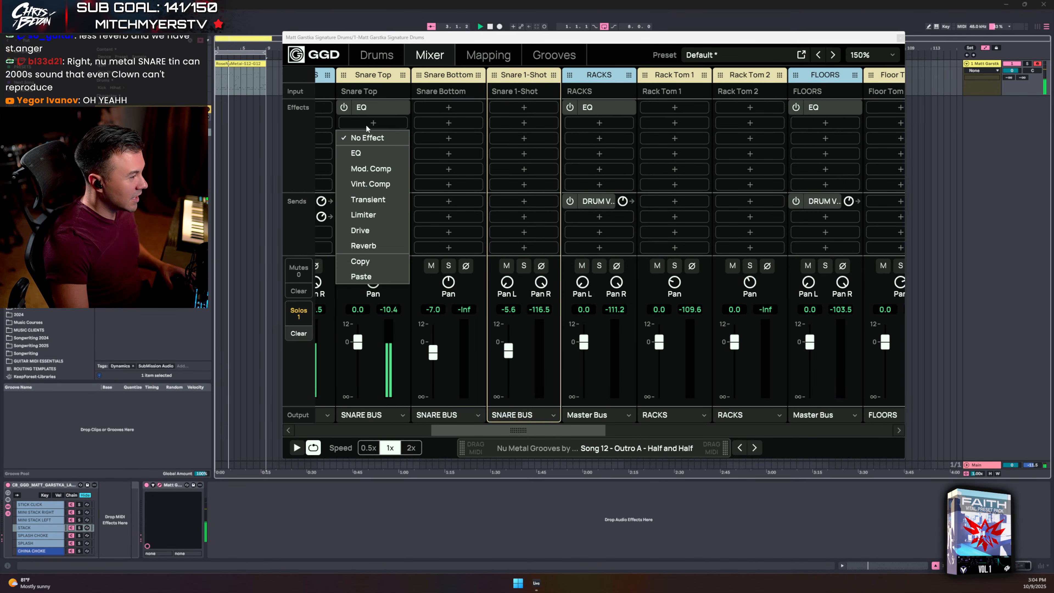
{"action": "left_click", "coordinate": [368, 199]}
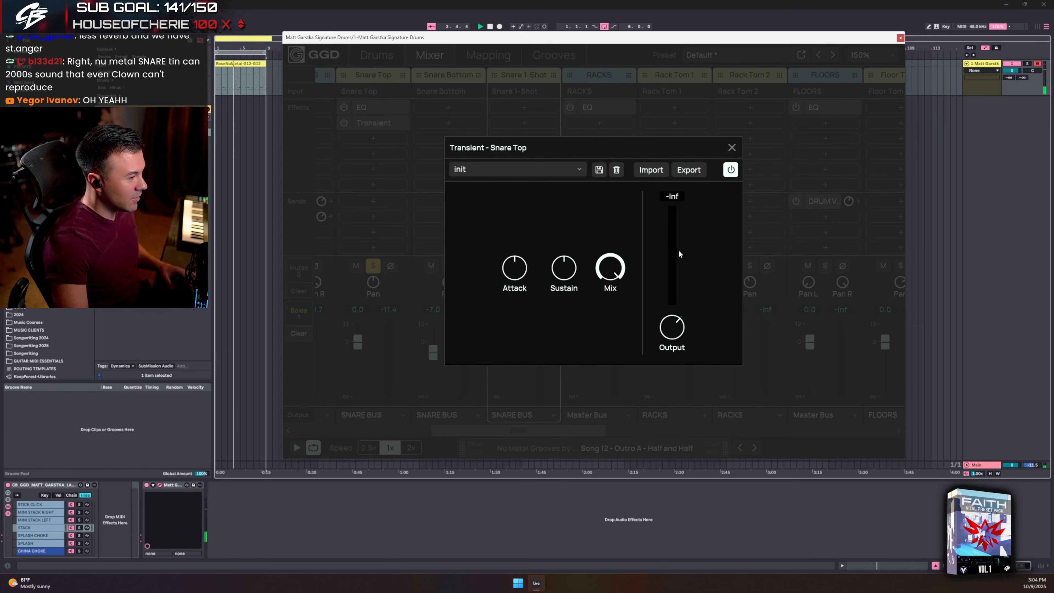
{"action": "left_click_drag", "start_coordinate": [565, 266], "coordinate": [569, 278]}
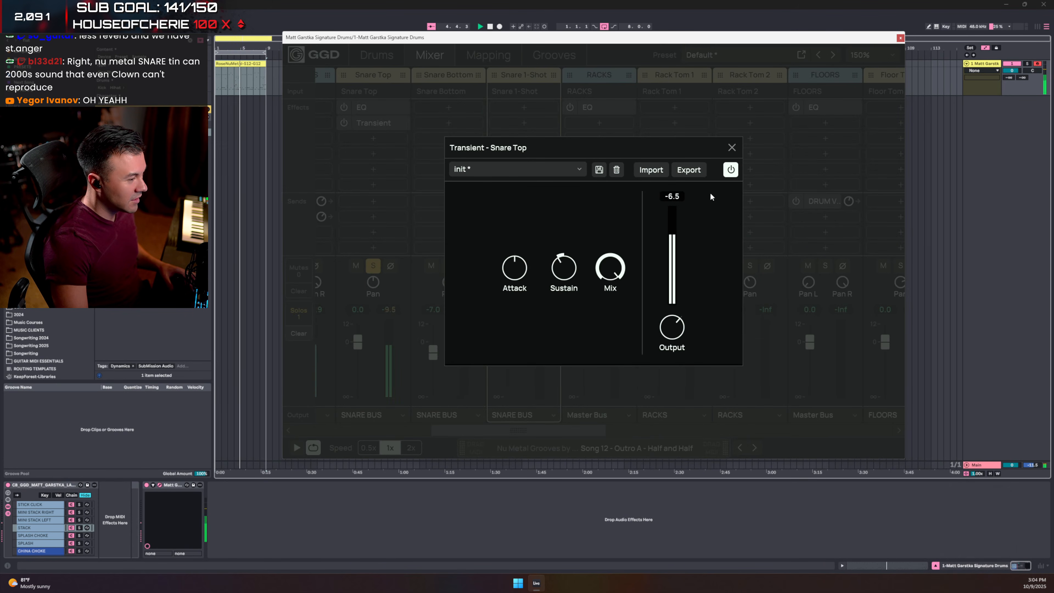
{"action": "left_click", "coordinate": [731, 147]}
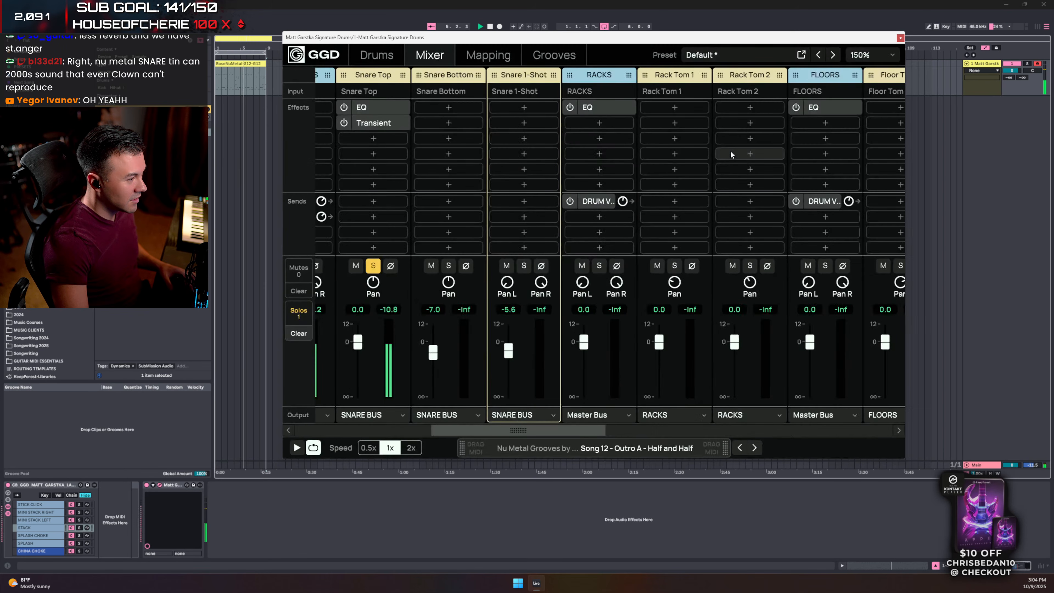
{"action": "left_click", "coordinate": [374, 267]}
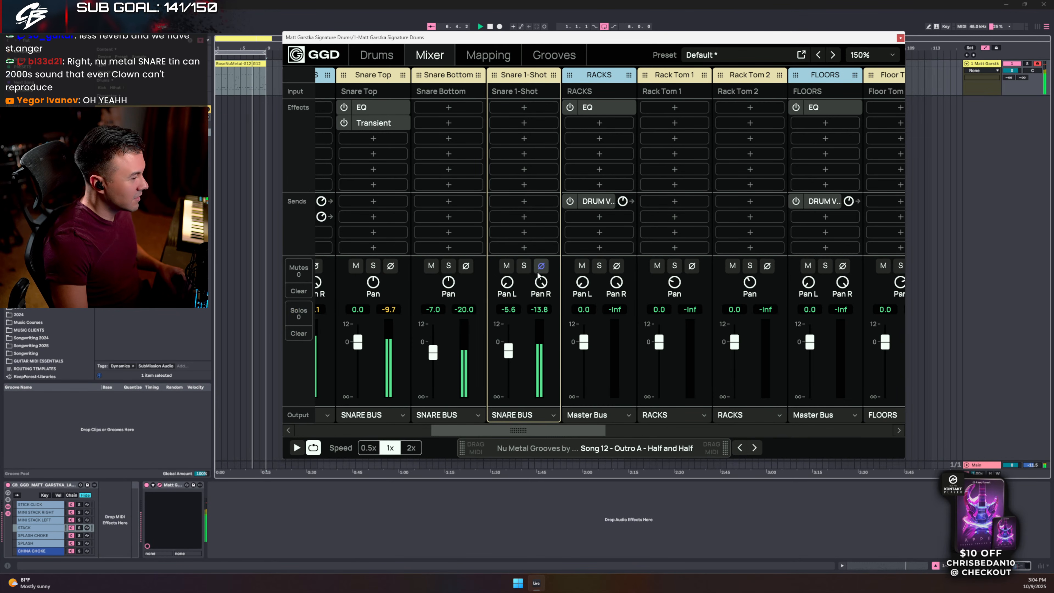
- Audition the Snare 1-Shot alone, and add an EQ to the soloed Snare Bottom channel cutting about 4 dB near 6 kHz
{"action": "left_click", "coordinate": [526, 266]}
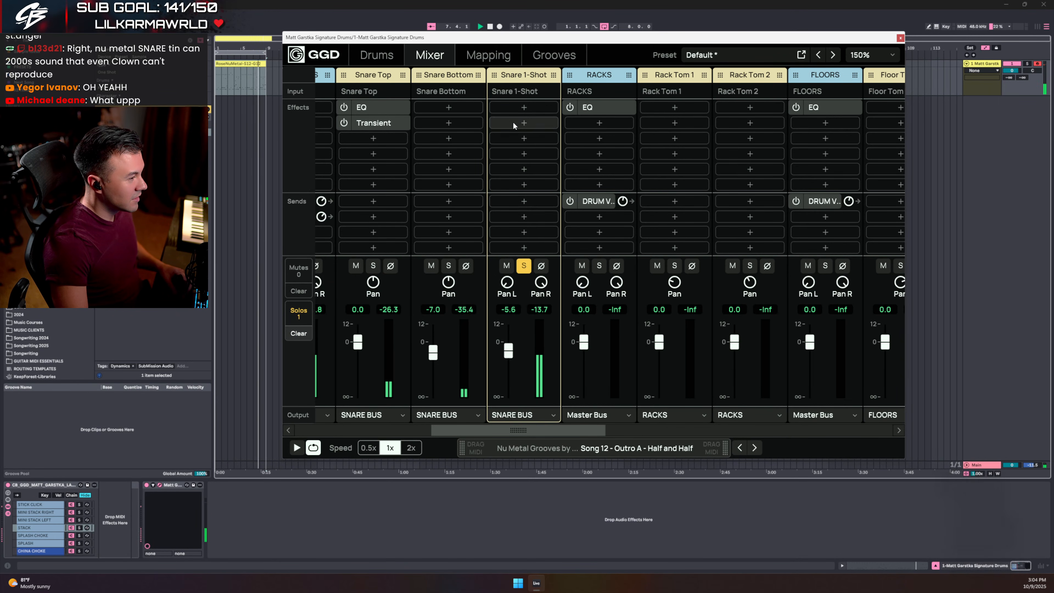
{"action": "left_click", "coordinate": [524, 266]}
{"action": "left_click", "coordinate": [448, 266]}
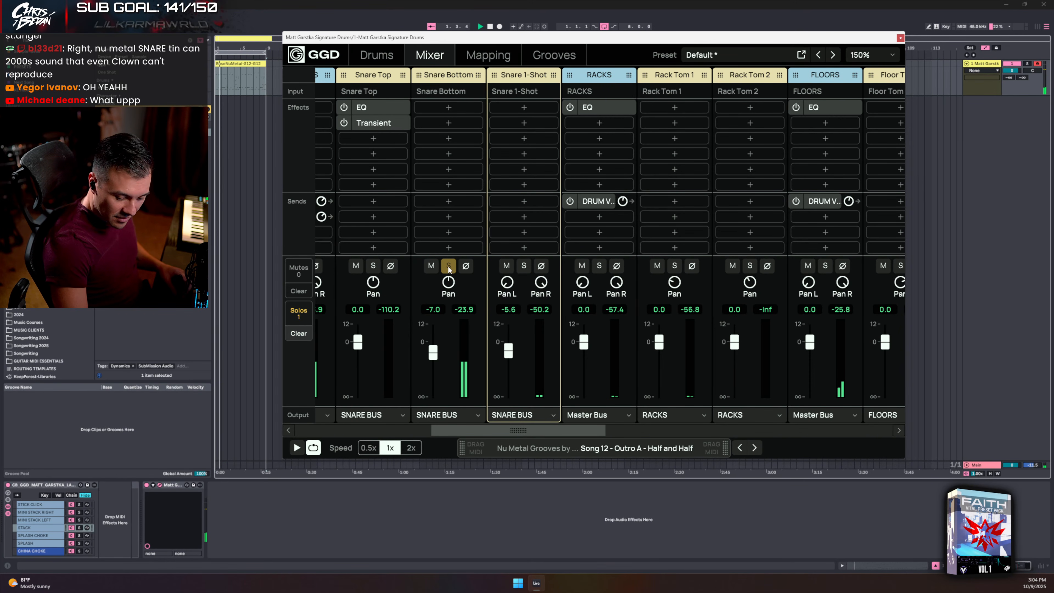
{"action": "left_click", "coordinate": [444, 108]}
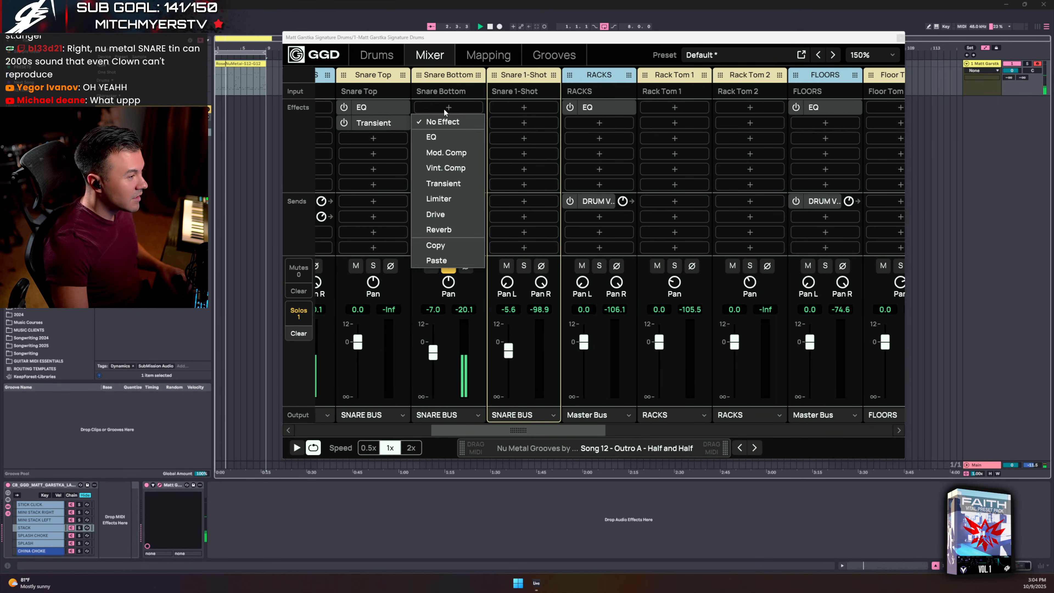
{"action": "left_click", "coordinate": [445, 138]}
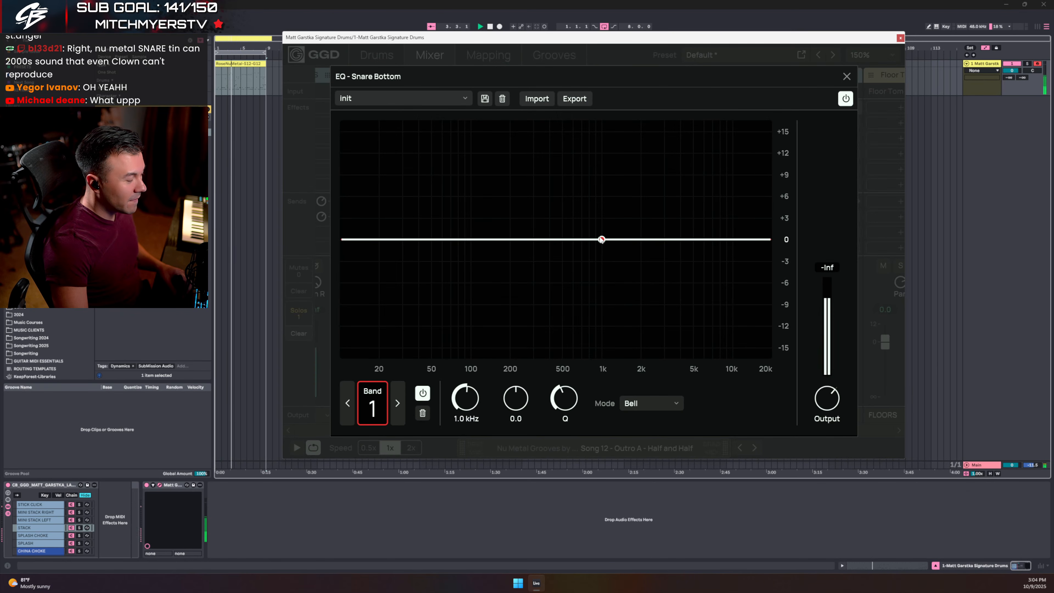
{"action": "left_click_drag", "start_coordinate": [602, 240], "coordinate": [705, 272]}
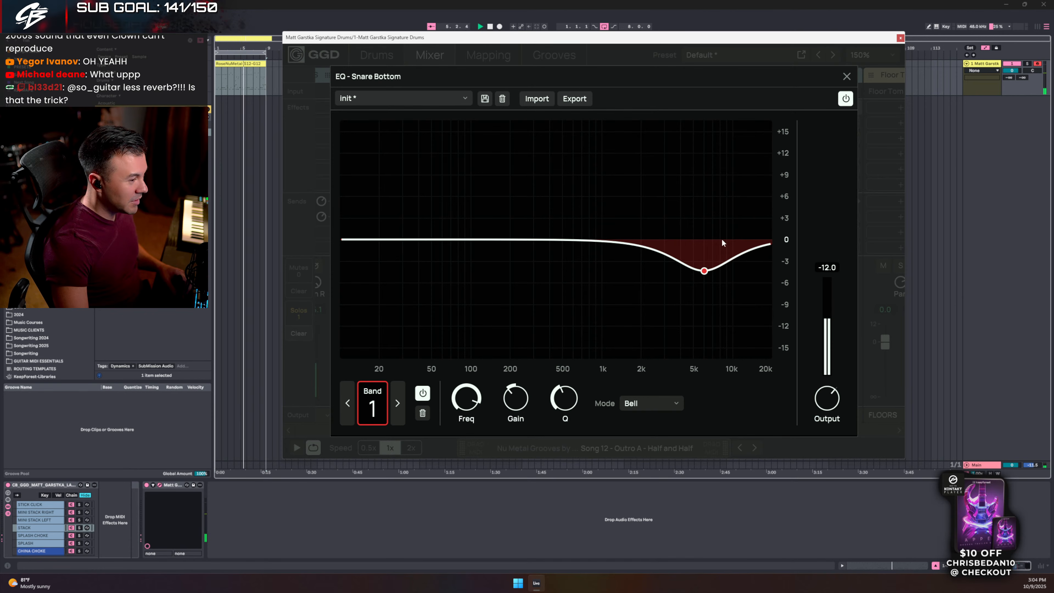
{"action": "left_click", "coordinate": [847, 77]}
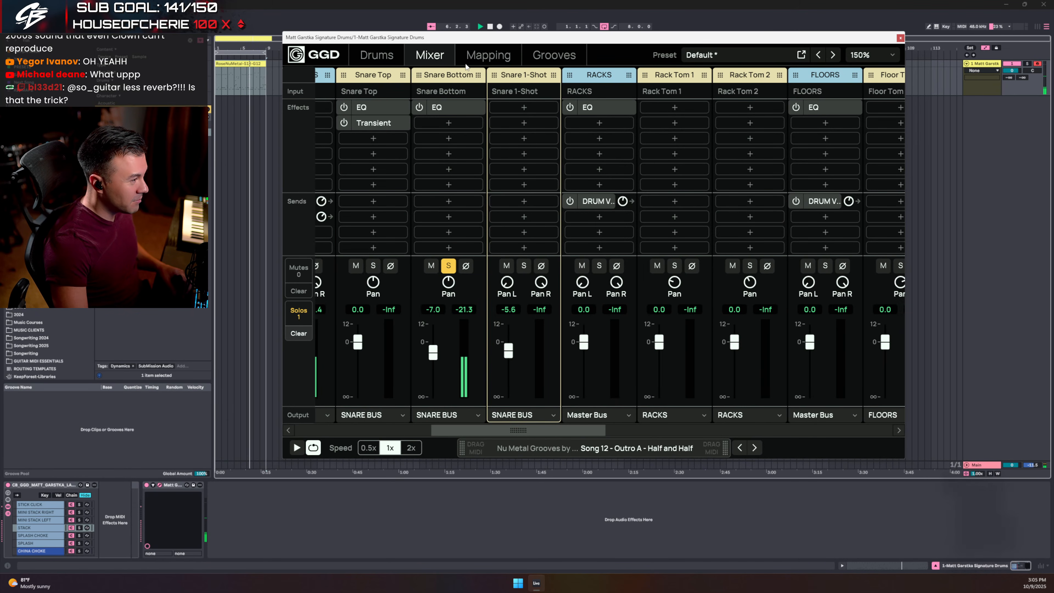
{"action": "left_click", "coordinate": [451, 266]}
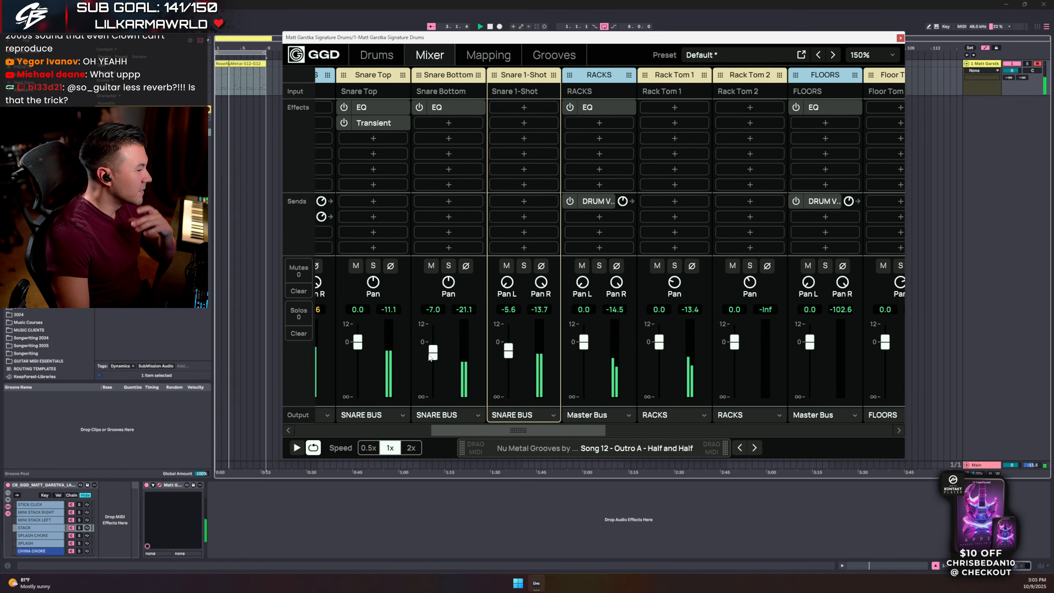
- Add a Drive effect in Tape mode to the SNARE BUS channel
{"action": "left_click_drag", "start_coordinate": [495, 427], "coordinate": [454, 427]}
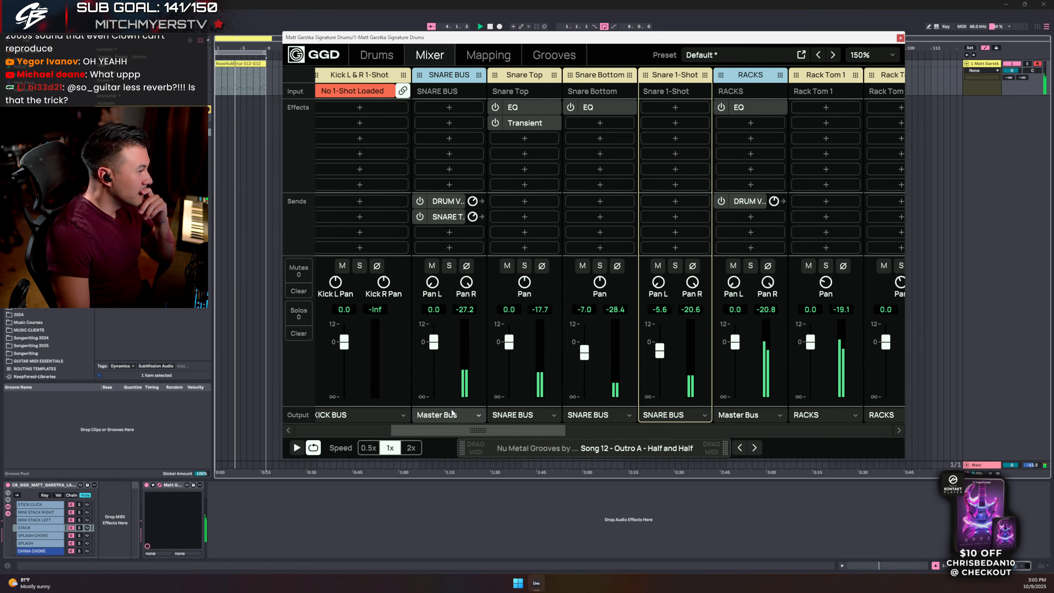
{"action": "left_click", "coordinate": [445, 109]}
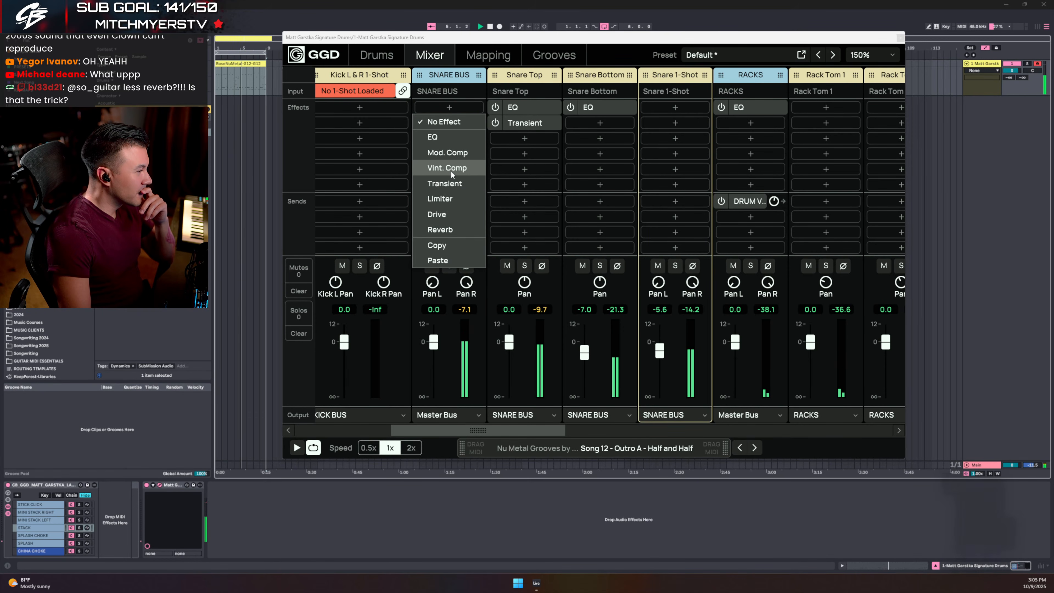
{"action": "left_click", "coordinate": [452, 211]}
{"action": "left_click", "coordinate": [515, 273]}
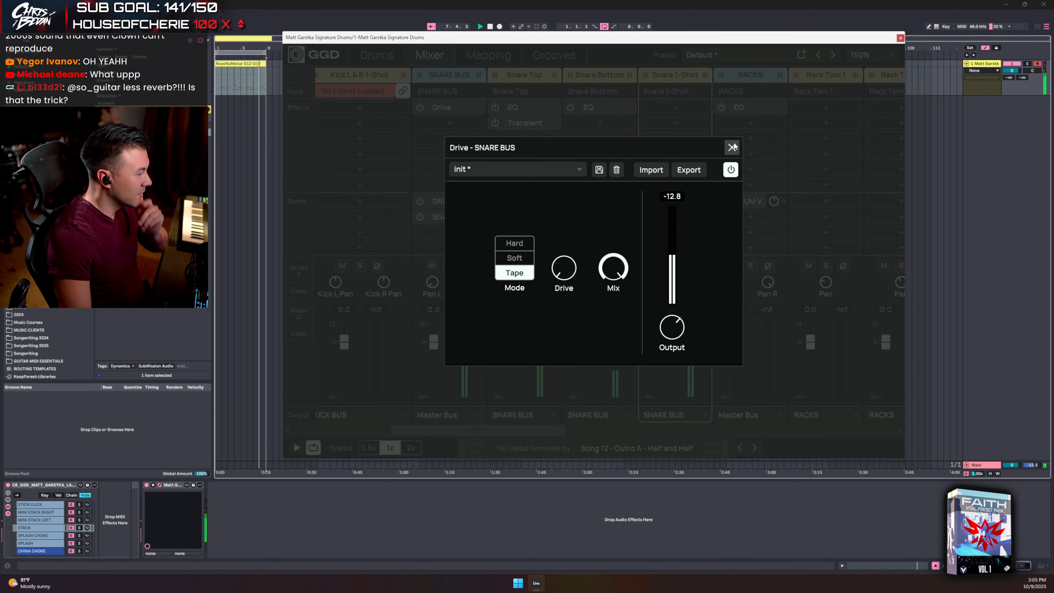
{"action": "key", "text": "space"}
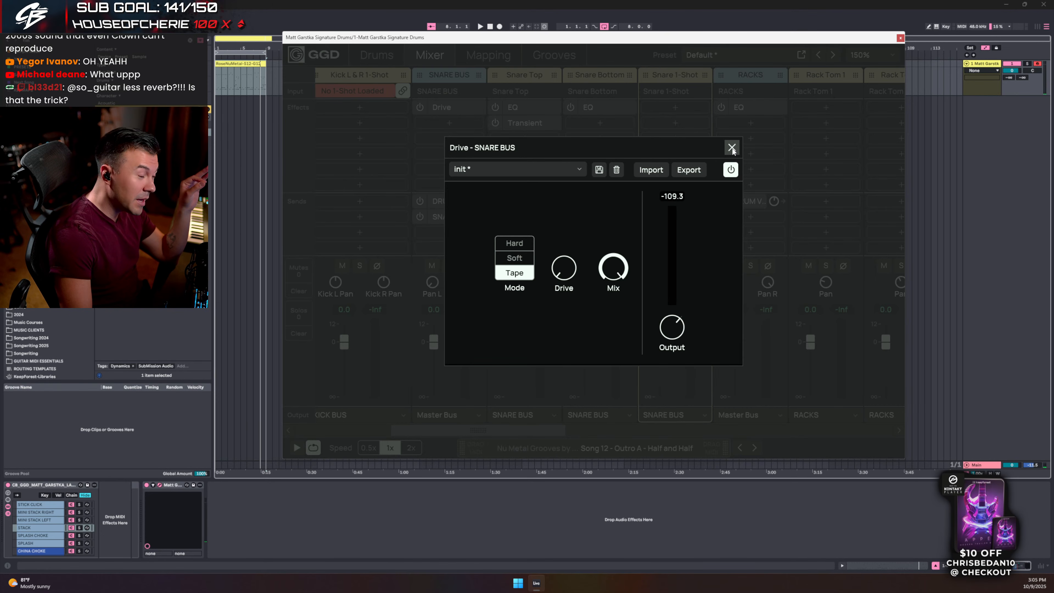
{"action": "left_click", "coordinate": [732, 147]}
{"action": "key", "text": "space"}
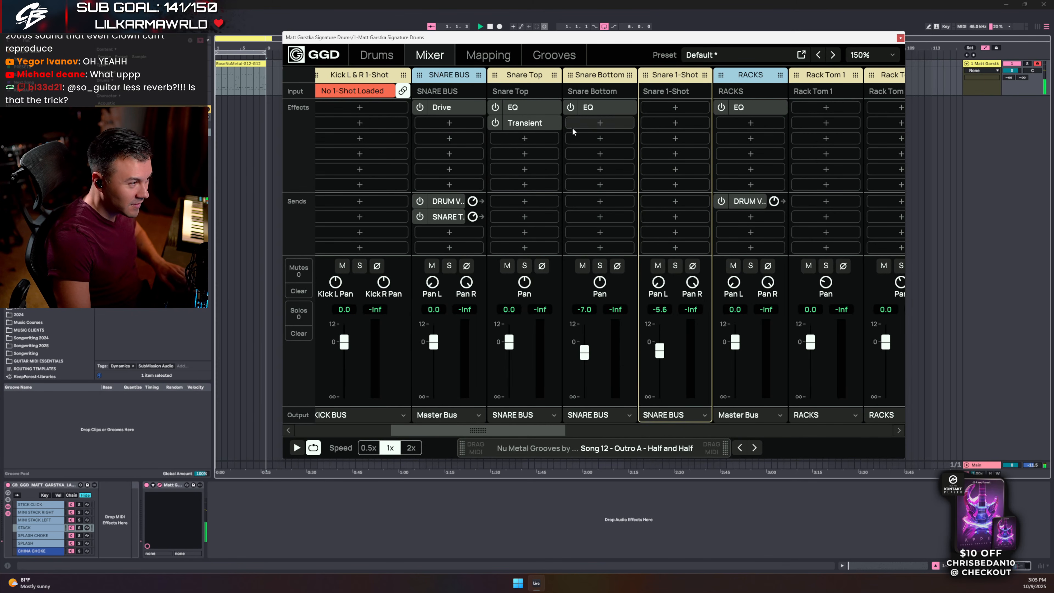
- Add a Vintage Compressor to the SNARE BUS with slow attack, fast release and a threshold of about -21 dB
{"action": "left_click", "coordinate": [451, 123]}
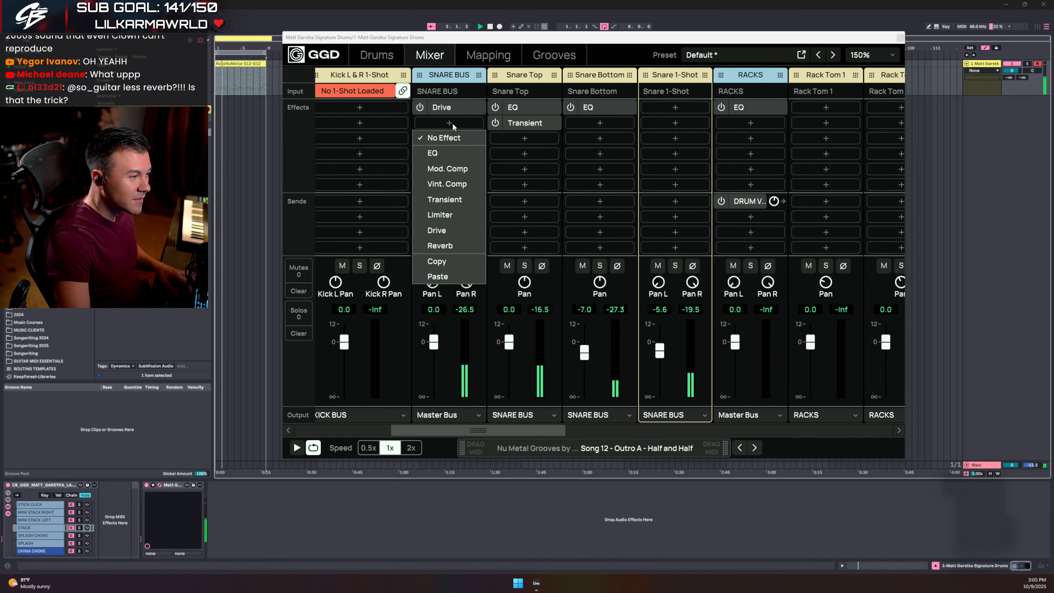
{"action": "left_click", "coordinate": [447, 184]}
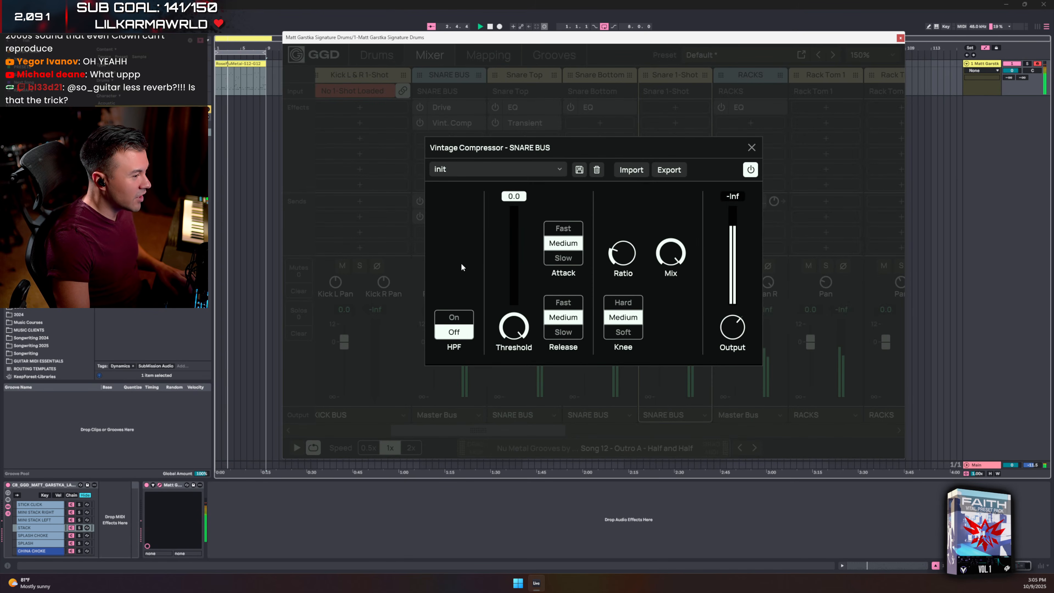
{"action": "left_click", "coordinate": [564, 258]}
{"action": "left_click", "coordinate": [561, 305]}
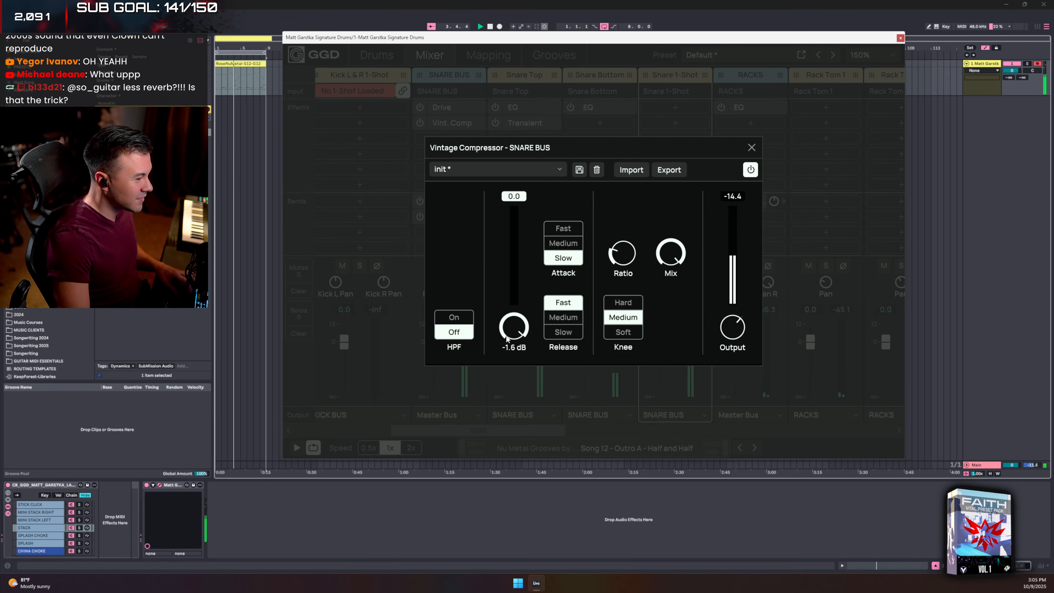
{"action": "scroll", "coordinate": [507, 339], "scroll_direction": "down", "scroll_amount": 10}
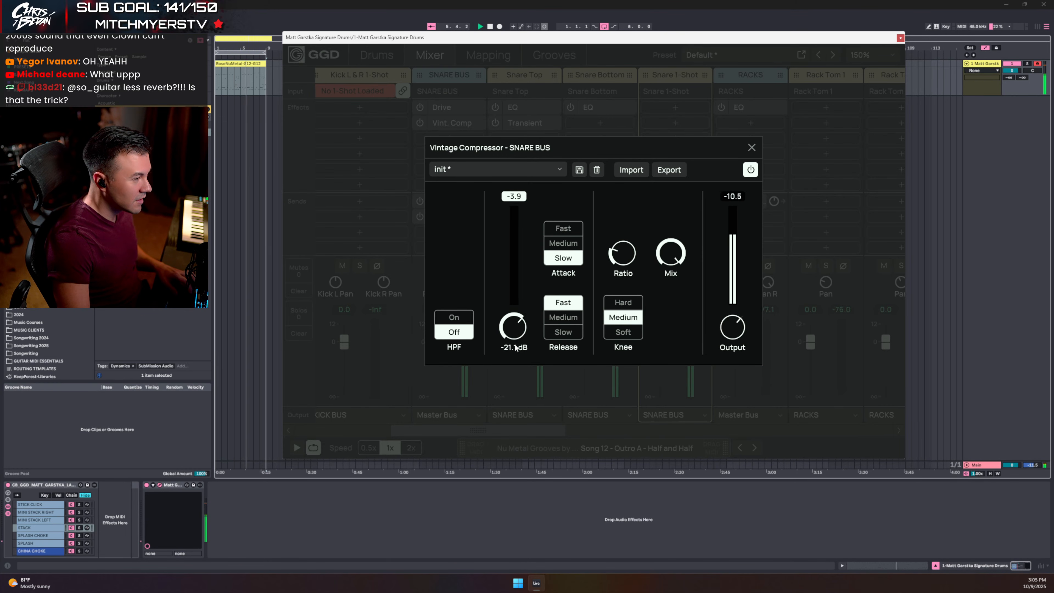
{"action": "left_click", "coordinate": [752, 147]}
- Solo the SNARE BUS and compare its sound with the Drive and Vintage Compressor bypassed and engaged
{"action": "left_click", "coordinate": [448, 266]}
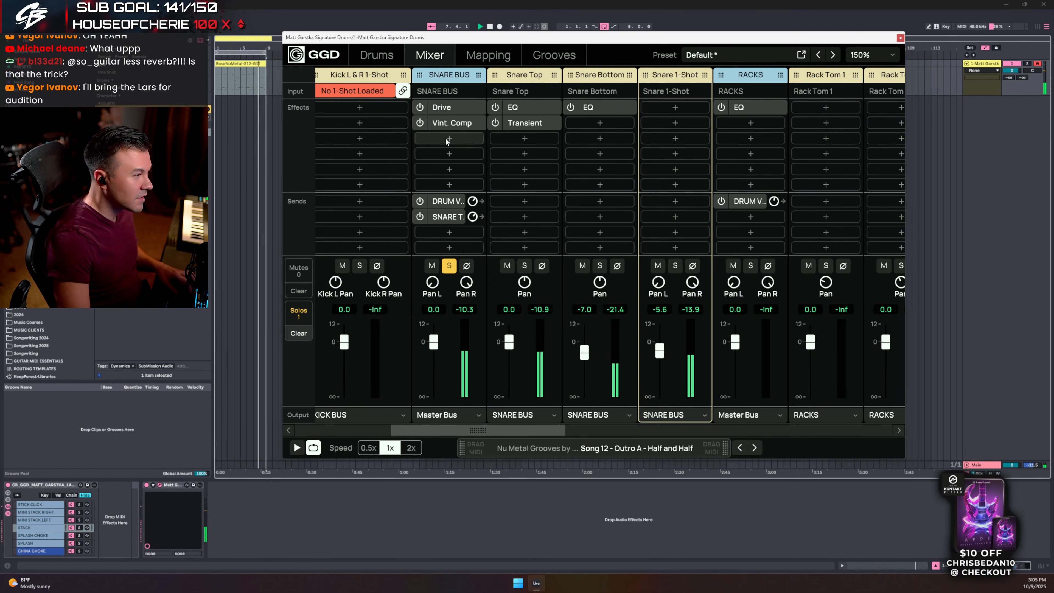
{"action": "left_click", "coordinate": [419, 126]}
{"action": "left_click", "coordinate": [419, 107]}
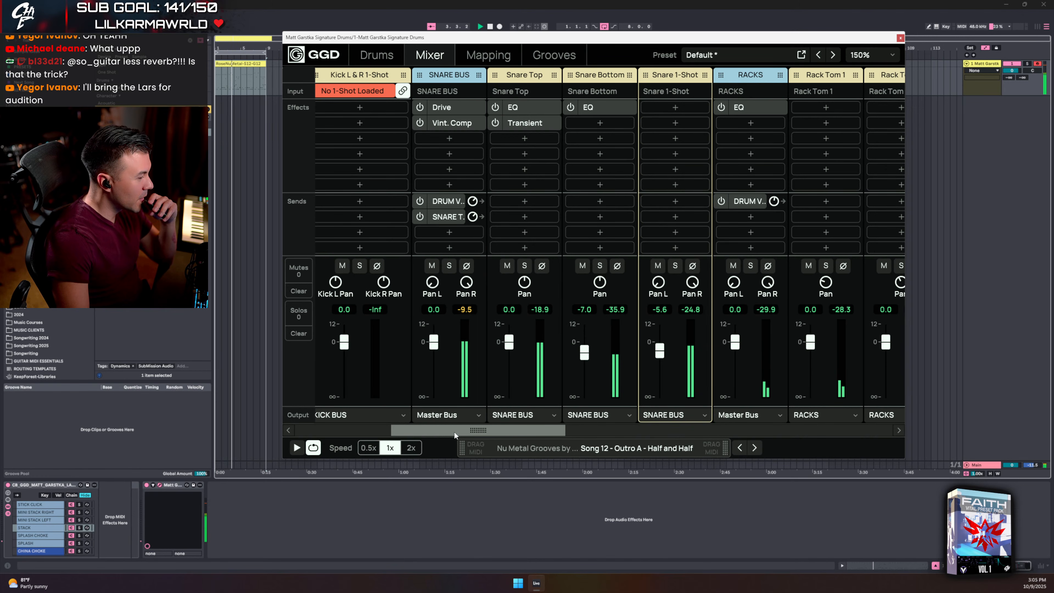
- Lower the DRUM VERB channel's fader to -11.0
{"action": "left_click_drag", "start_coordinate": [453, 431], "coordinate": [785, 430]}
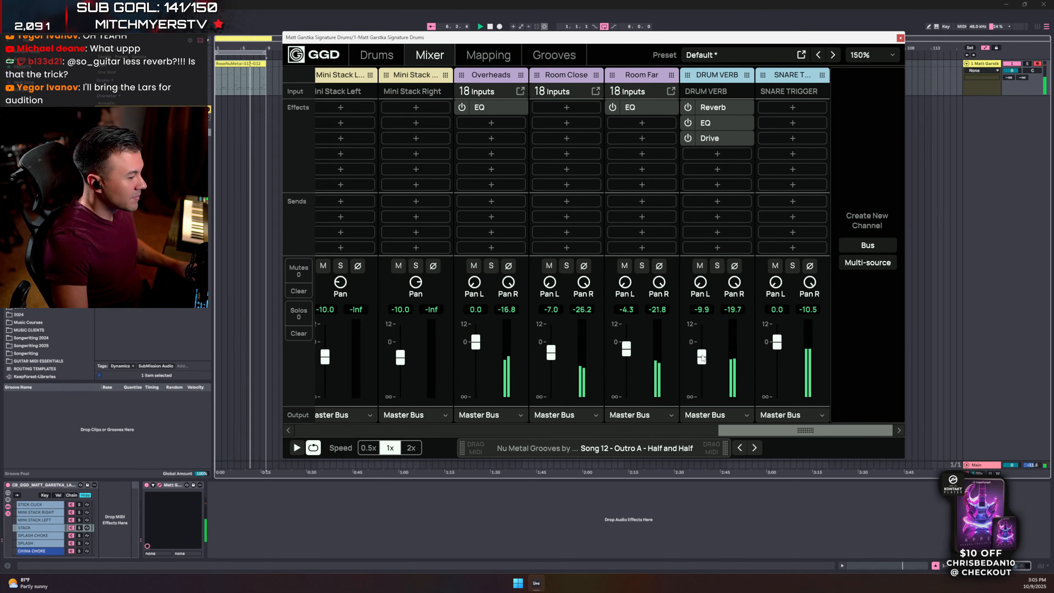
{"action": "left_click_drag", "start_coordinate": [701, 358], "coordinate": [703, 360]}
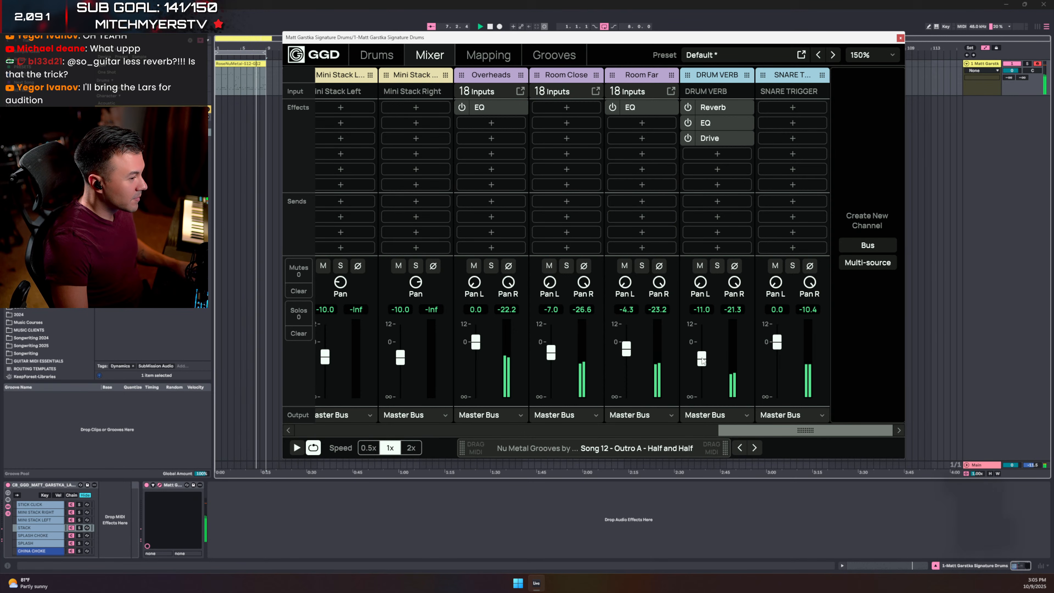
- Audition the DRUM VERB channel on its own, and switch the solo to the Room Far channel
{"action": "left_click", "coordinate": [717, 266]}
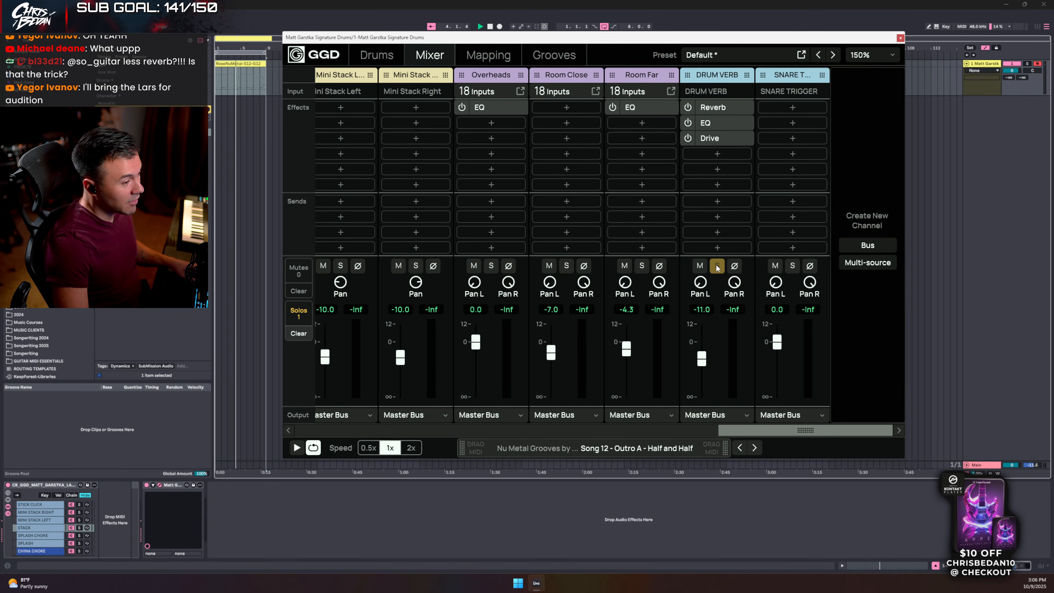
{"action": "left_click", "coordinate": [717, 266]}
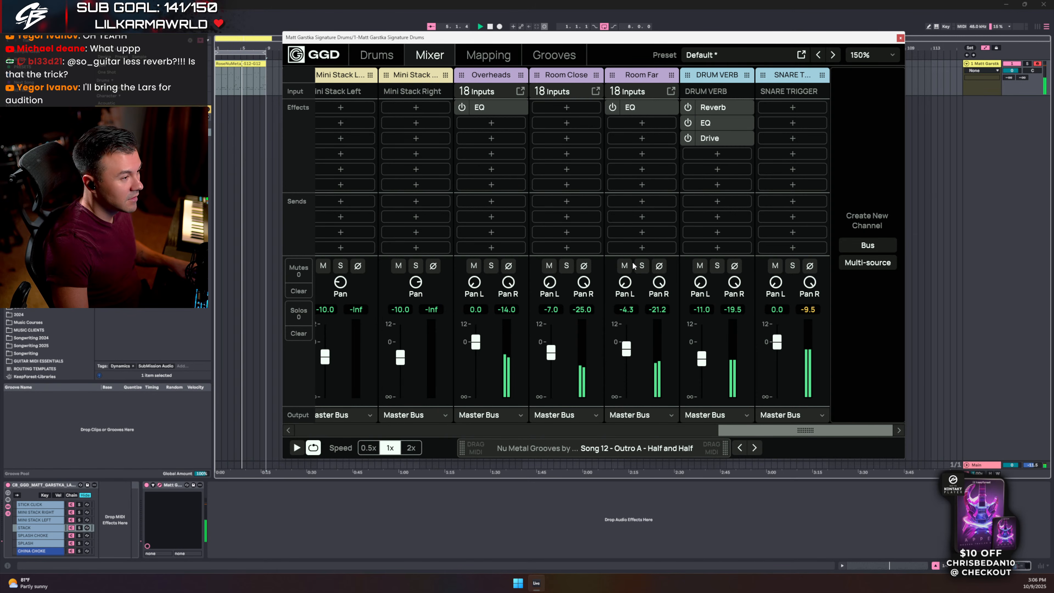
{"action": "left_click", "coordinate": [641, 266]}
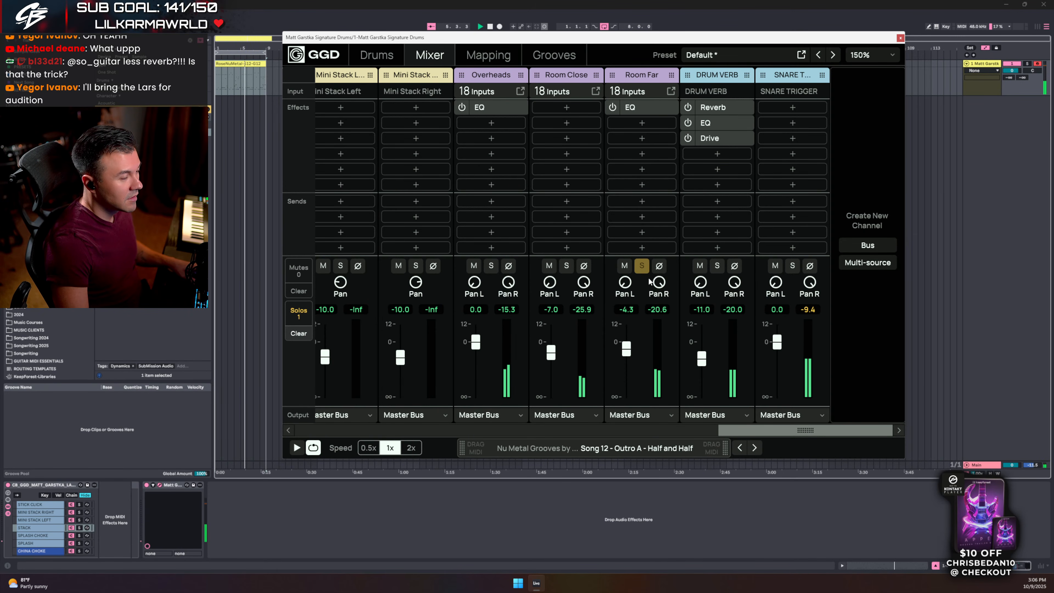
- Add a second band to the Room Far EQ as a Low Cut at about 50 Hz
{"action": "left_click", "coordinate": [642, 123]}
{"action": "left_click", "coordinate": [630, 107]}
{"action": "left_click", "coordinate": [630, 107]}
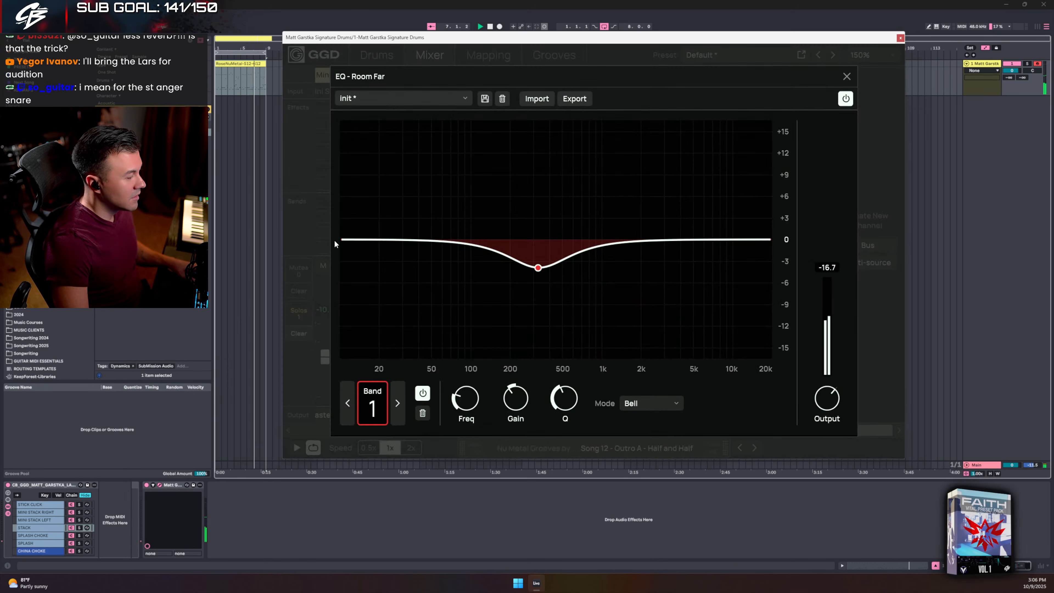
{"action": "left_click", "coordinate": [347, 242]}
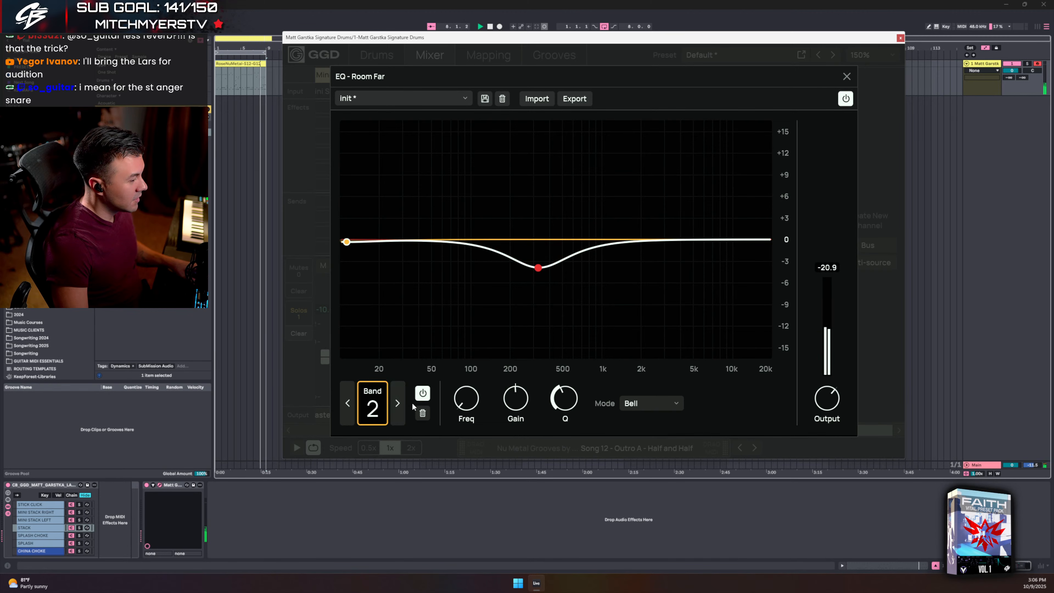
{"action": "left_click", "coordinate": [651, 403]}
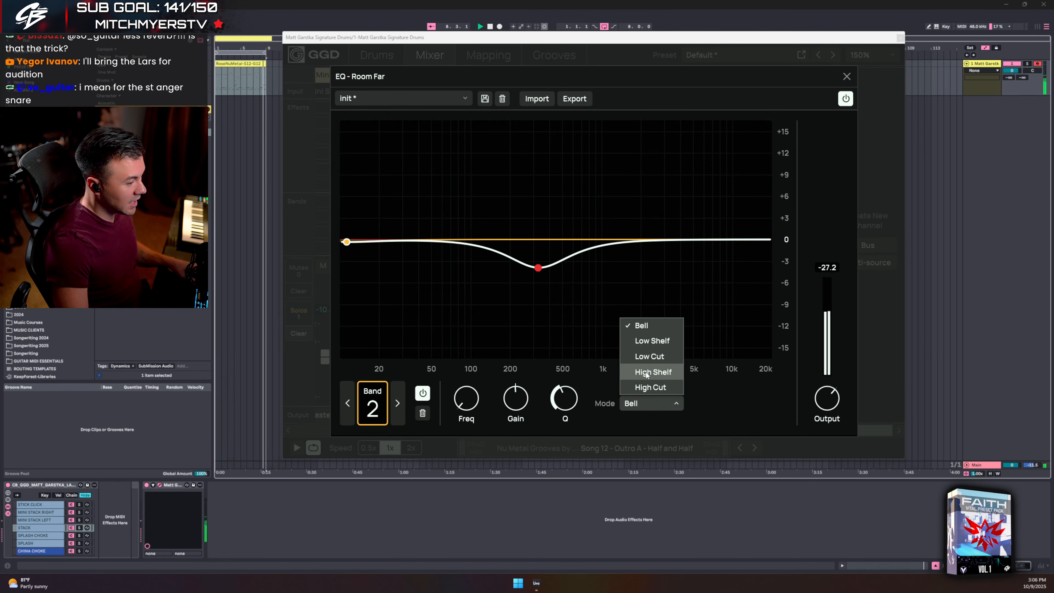
{"action": "left_click", "coordinate": [648, 356]}
{"action": "left_click_drag", "start_coordinate": [430, 241], "coordinate": [434, 240]}
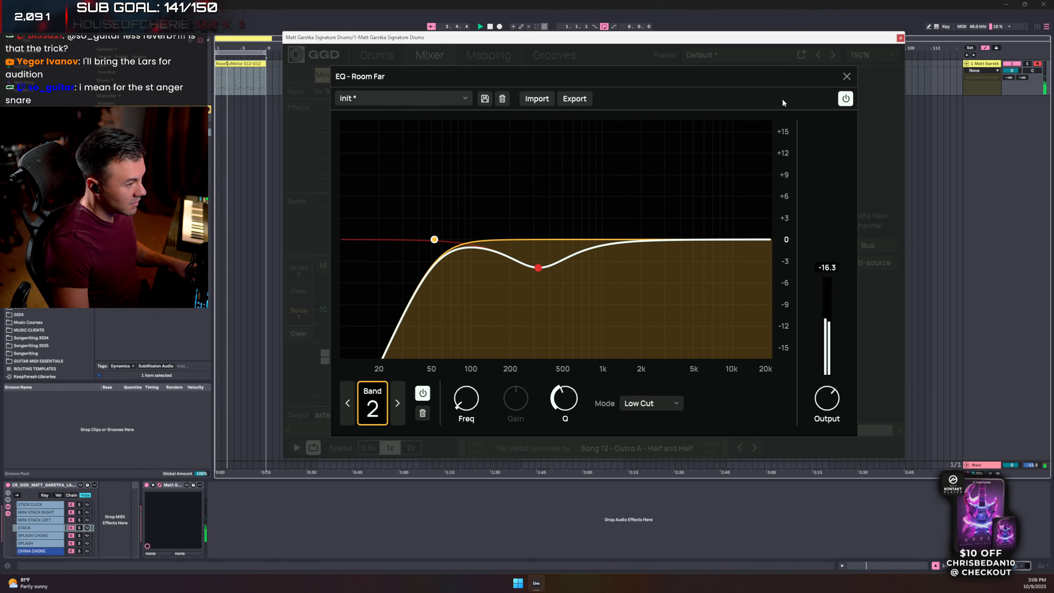
{"action": "left_click", "coordinate": [846, 77]}
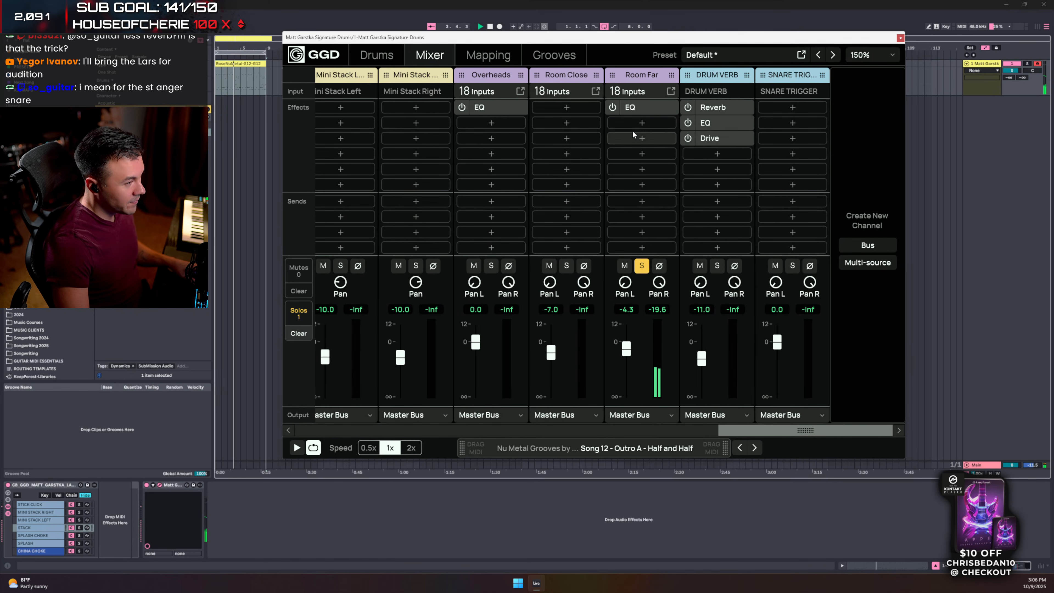
- Add a Vintage Compressor to Room Far with fast attack, fast release and a threshold of about -30 dB
{"action": "left_click", "coordinate": [642, 123]}
{"action": "left_click", "coordinate": [634, 189]}
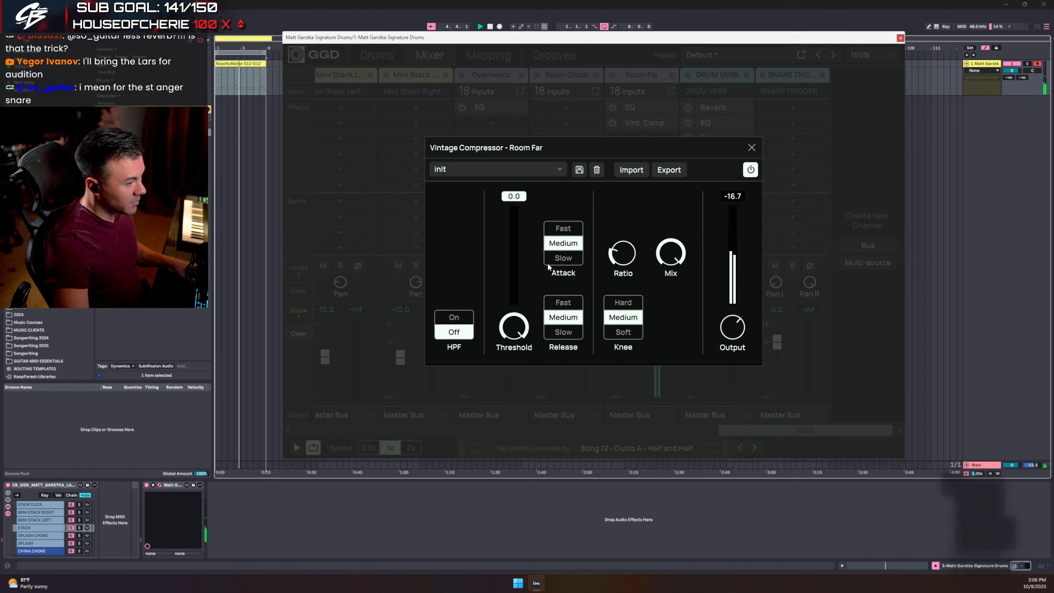
{"action": "left_click", "coordinate": [562, 303]}
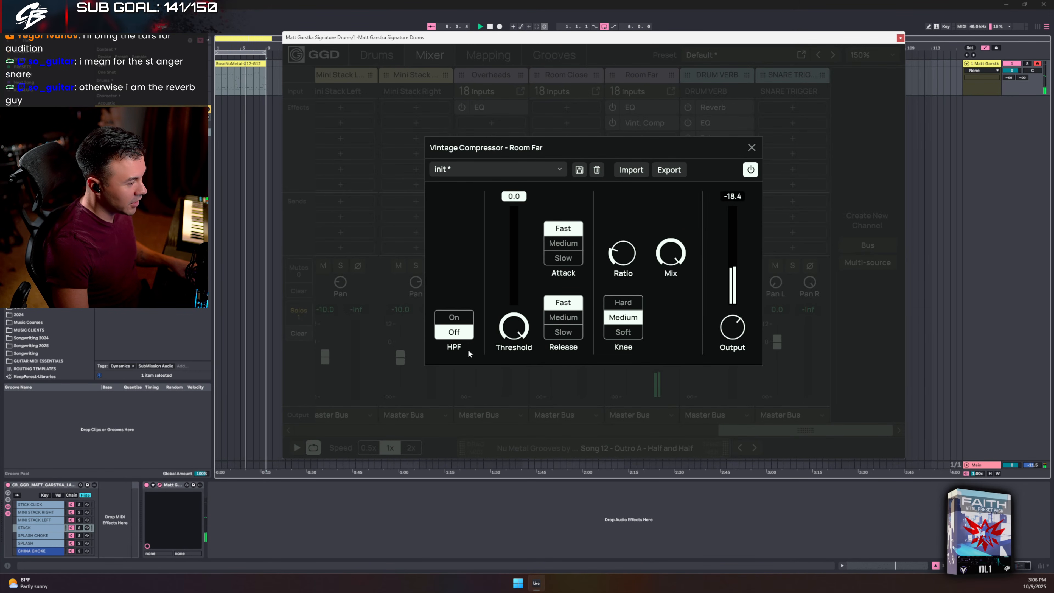
{"action": "left_click_drag", "start_coordinate": [515, 382], "coordinate": [515, 384]}
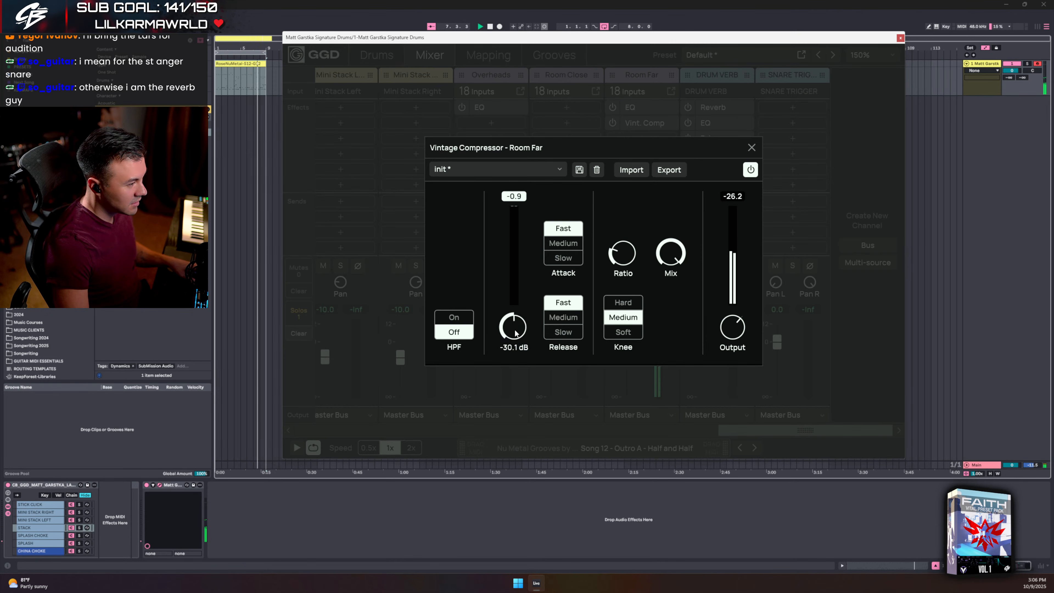
{"action": "left_click", "coordinate": [752, 148]}
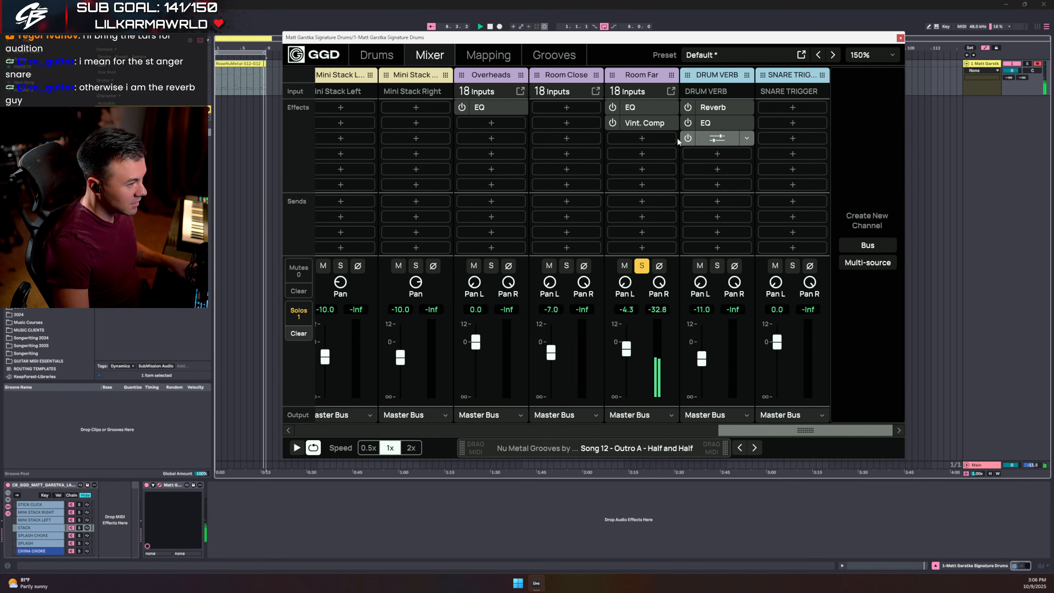
- Shift Room Far's Vintage Compressor down one slot and insert a lightly driven Drive effect in Tape mode before it
{"action": "left_click_drag", "start_coordinate": [645, 125], "coordinate": [645, 147]}
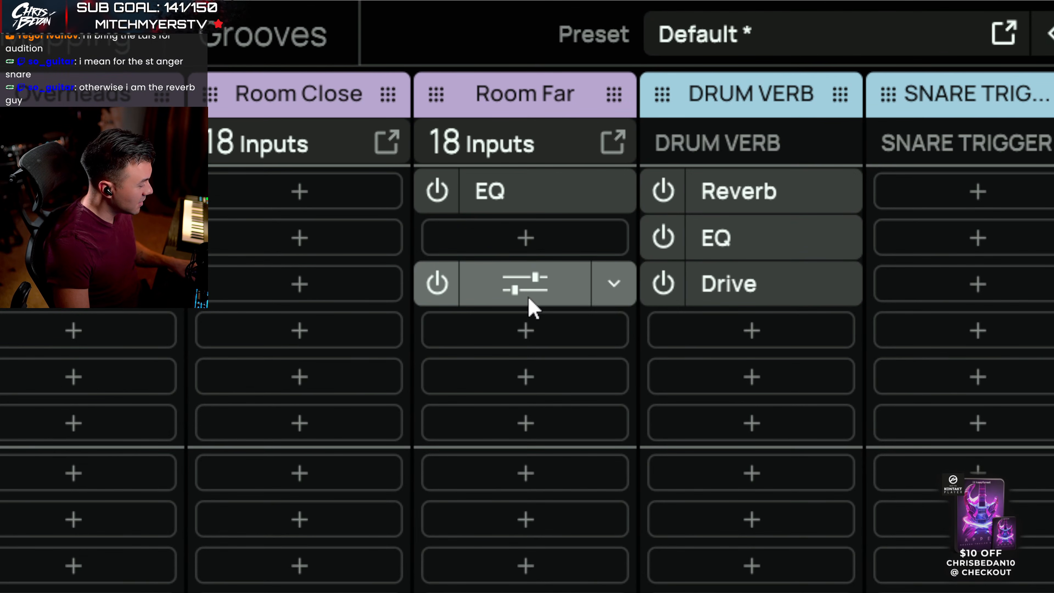
{"action": "left_click", "coordinate": [508, 241]}
{"action": "left_click", "coordinate": [504, 564]}
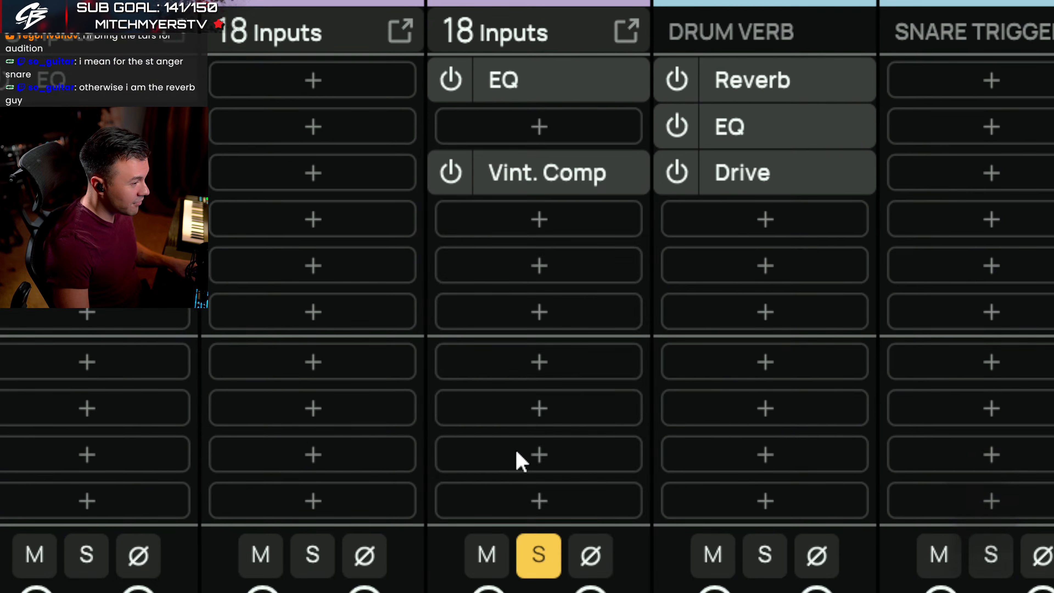
{"action": "left_click", "coordinate": [235, 482]}
{"action": "left_click_drag", "start_coordinate": [440, 424], "coordinate": [465, 373]}
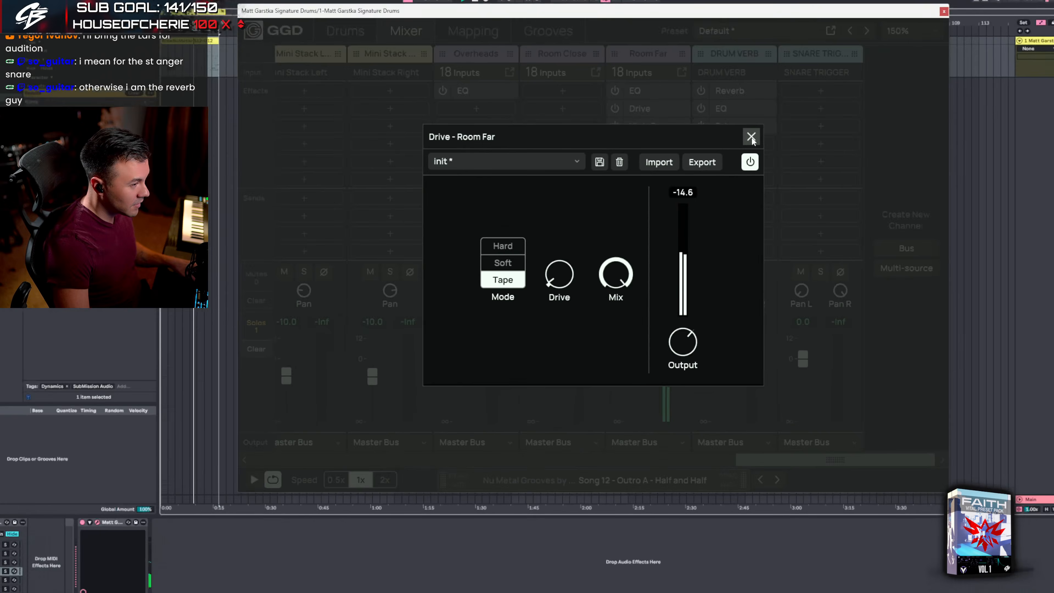
{"action": "left_click", "coordinate": [751, 137]}
- Switch the solo from Room Far to Room Close and add an EQ with a bell cut of about 2 dB near 400 Hz
{"action": "left_click", "coordinate": [641, 266]}
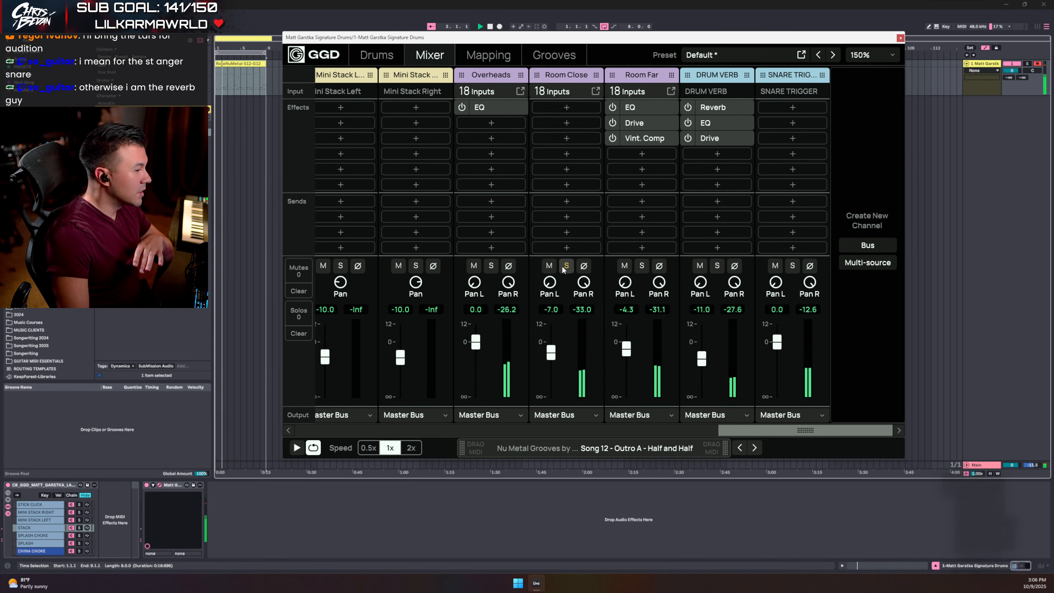
{"action": "left_click", "coordinate": [566, 107]}
{"action": "left_click", "coordinate": [556, 140]}
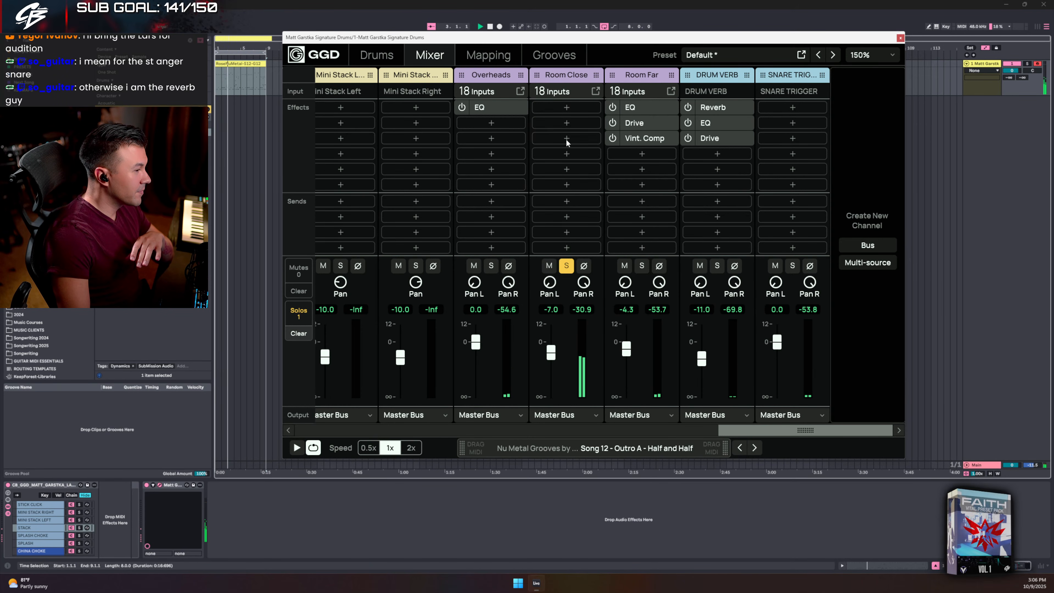
{"action": "left_click_drag", "start_coordinate": [601, 239], "coordinate": [552, 257]}
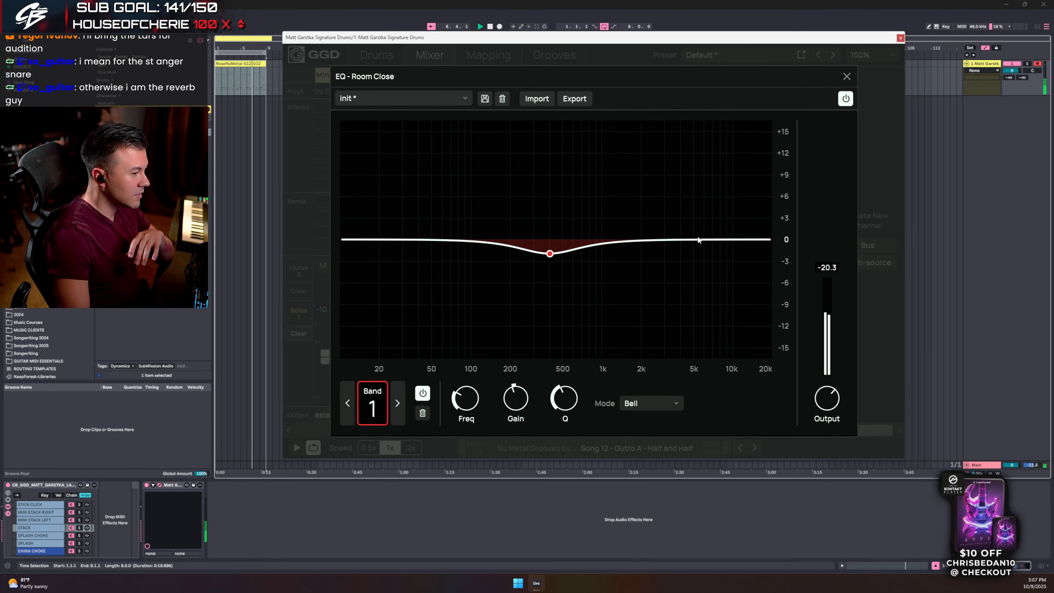
{"action": "left_click", "coordinate": [847, 75]}
- Add a Drive effect in Tape mode to Room Close after the EQ, with a low drive amount
{"action": "left_click", "coordinate": [550, 124]}
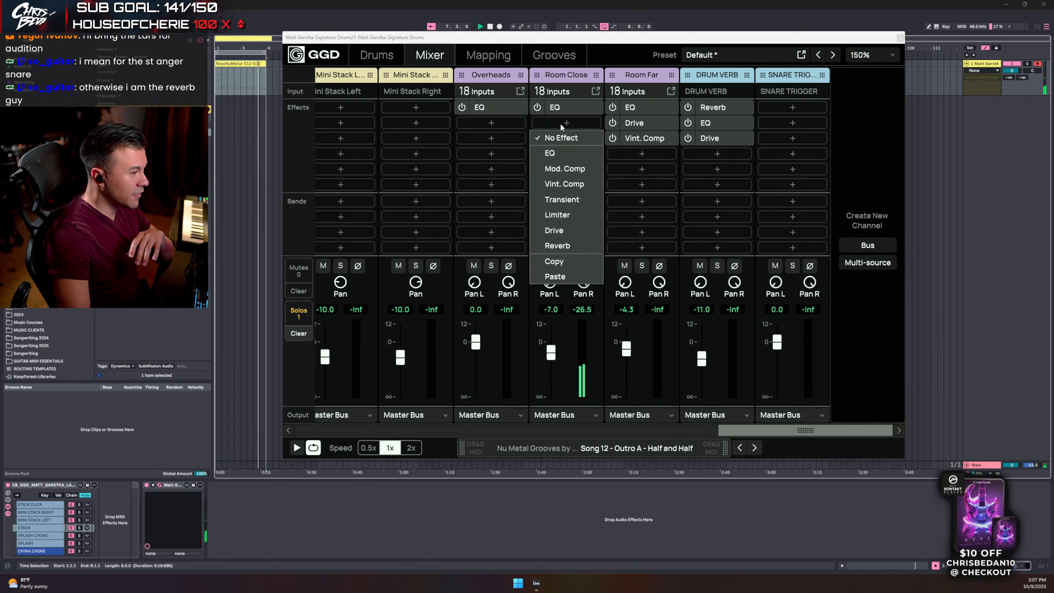
{"action": "left_click", "coordinate": [547, 229]}
{"action": "left_click", "coordinate": [515, 273]}
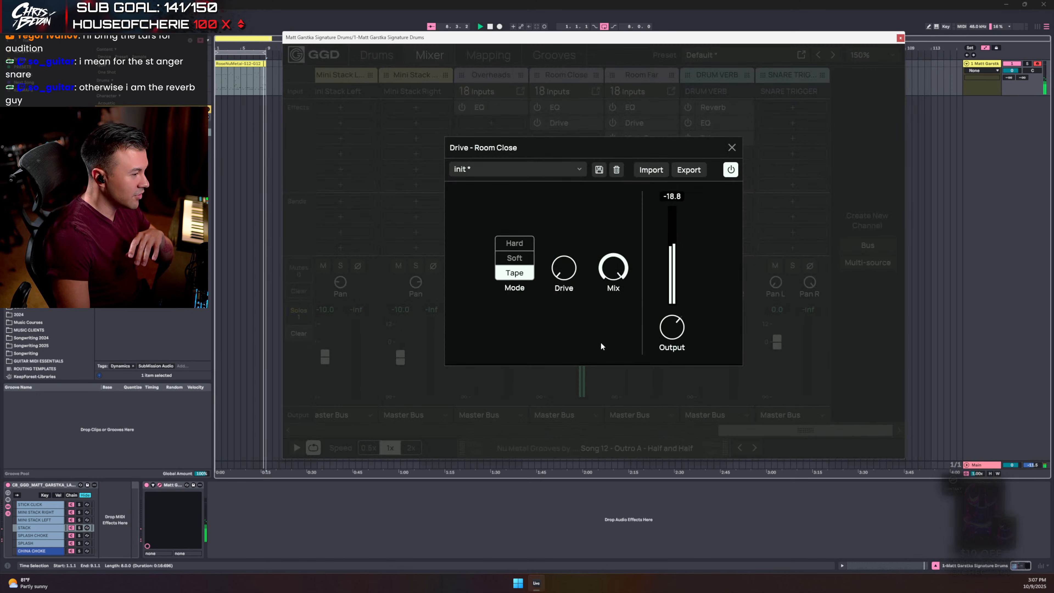
{"action": "left_click_drag", "start_coordinate": [570, 292], "coordinate": [572, 286]}
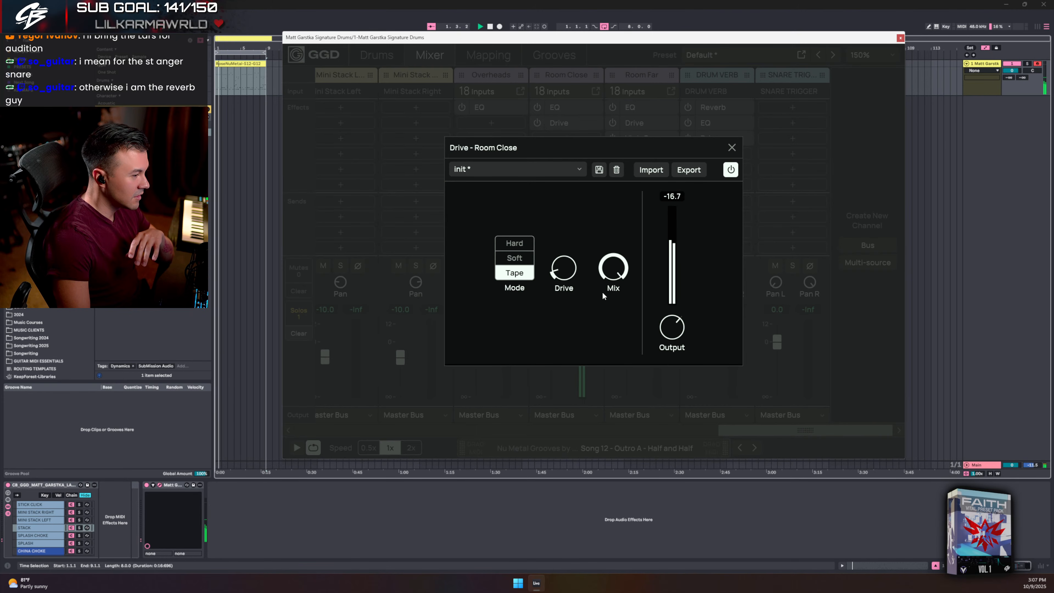
{"action": "mouse_move", "coordinate": [664, 325]}
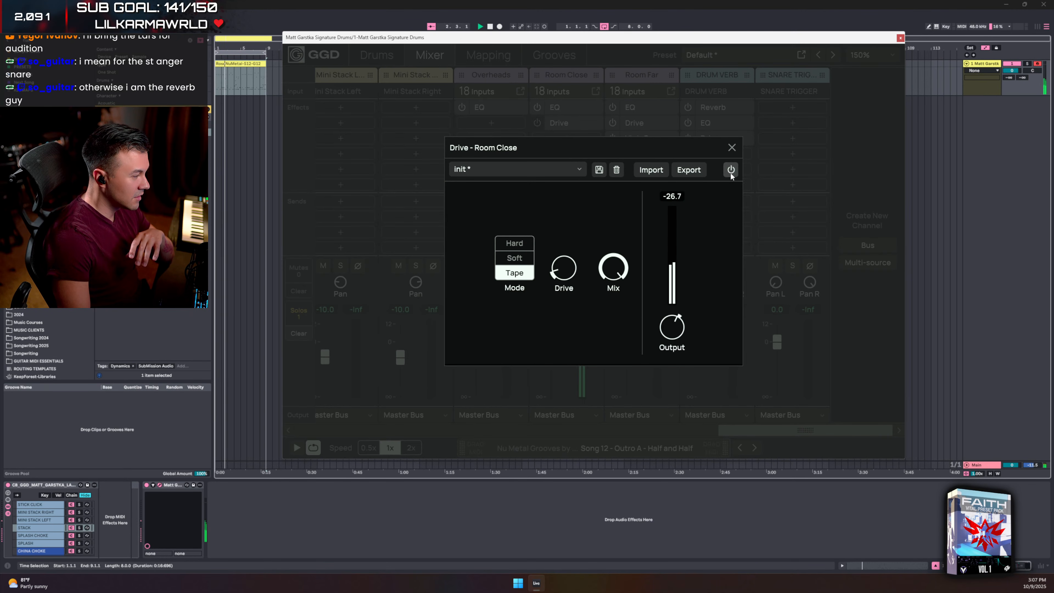
{"action": "left_click", "coordinate": [732, 148]}
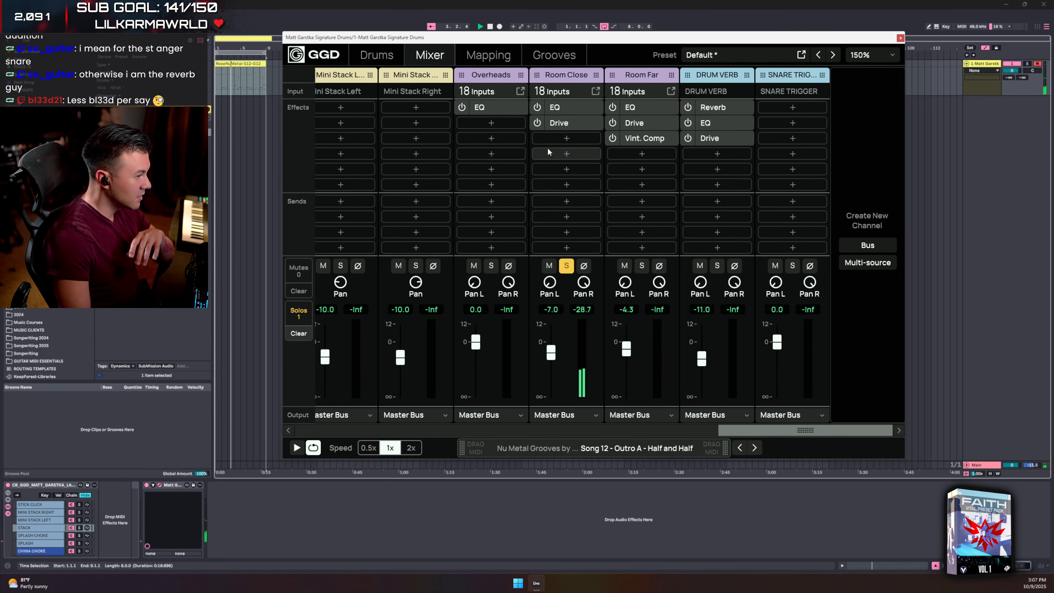
- Add a Vintage Compressor to Room Close with fast attack, fast release and a threshold of about -25 dB
{"action": "left_click", "coordinate": [566, 138]}
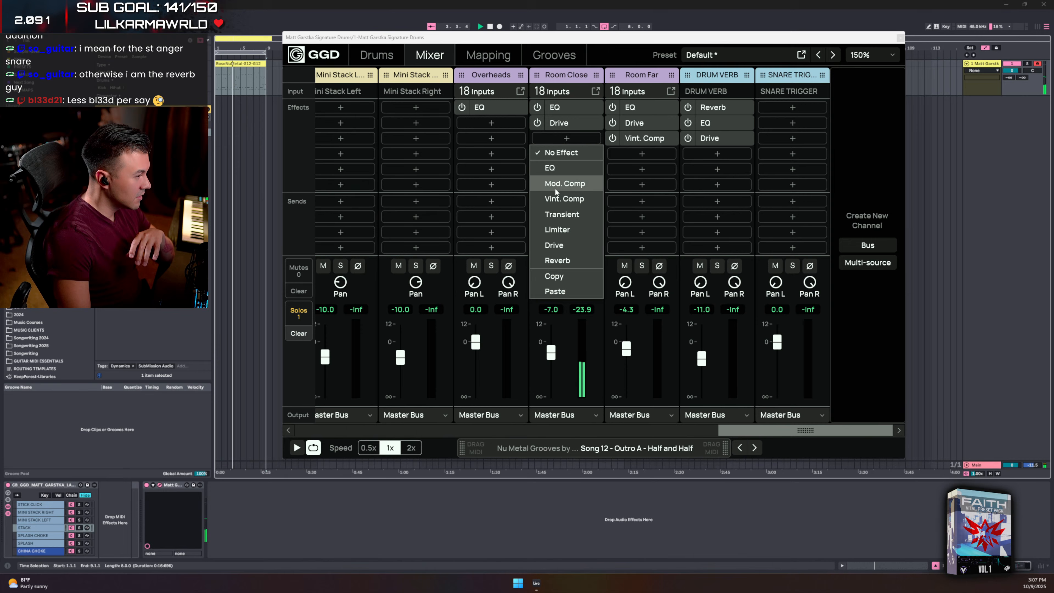
{"action": "left_click", "coordinate": [567, 201]}
{"action": "left_click", "coordinate": [563, 228]}
{"action": "left_click", "coordinate": [563, 302]}
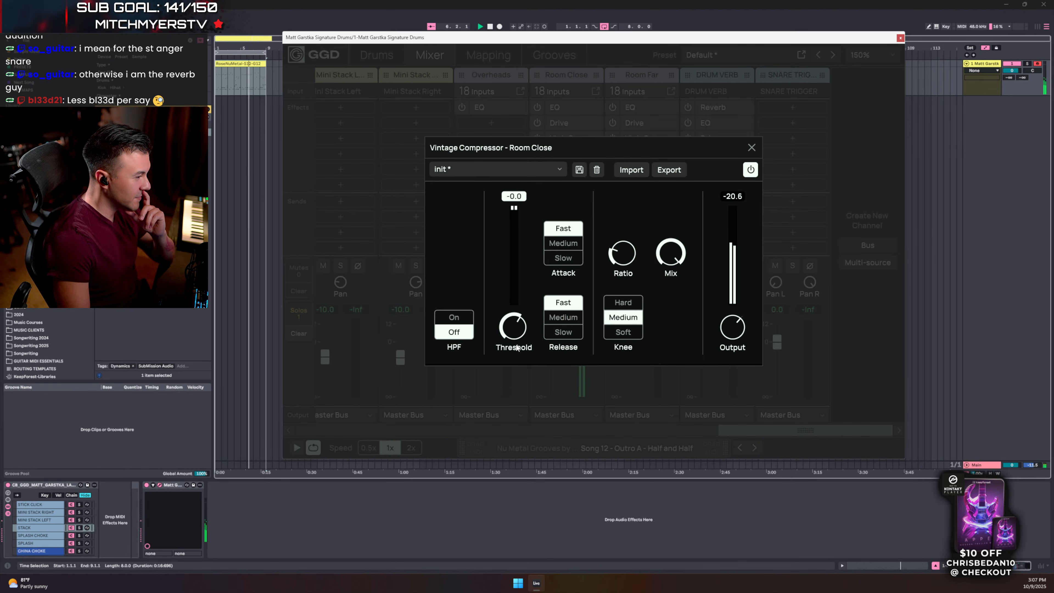
{"action": "left_click_drag", "start_coordinate": [516, 337], "coordinate": [516, 331]}
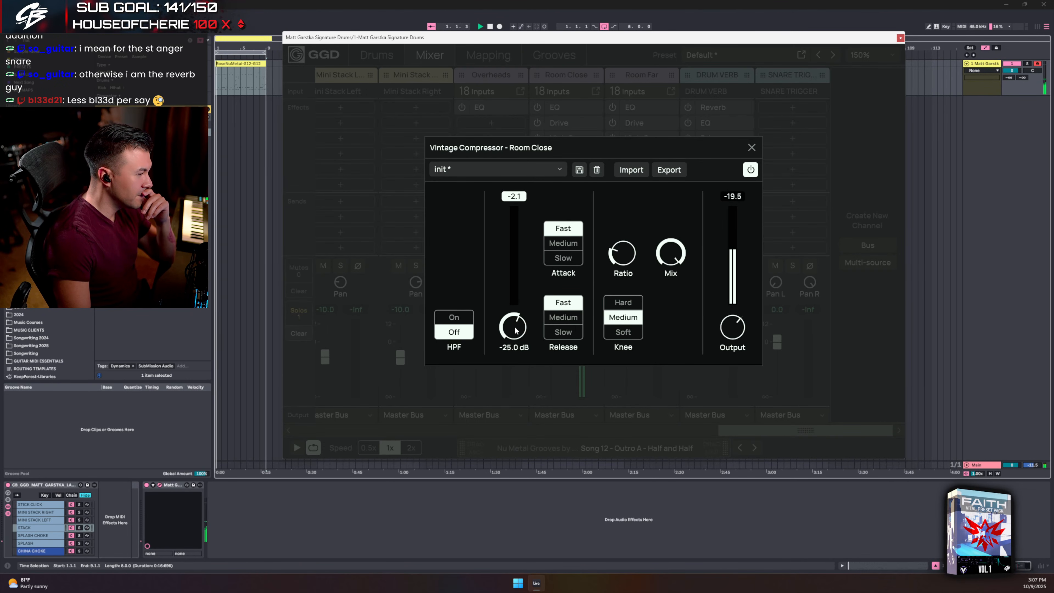
{"action": "left_click", "coordinate": [752, 147]}
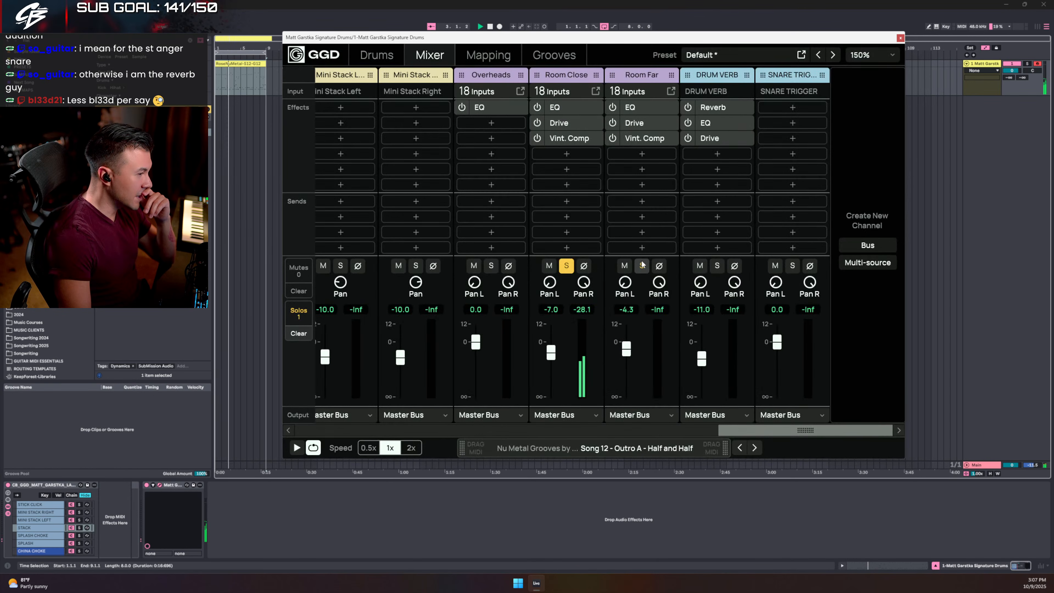
- Try a Limiter with a lowered threshold after the Vintage Compressor on Room Close
{"action": "left_click", "coordinate": [566, 154]}
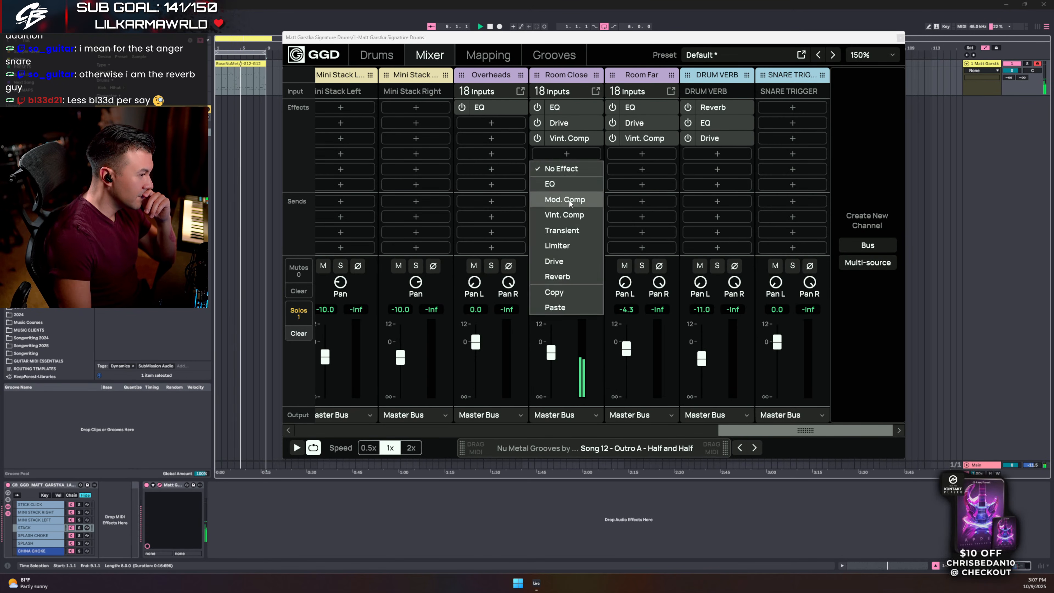
{"action": "left_click", "coordinate": [569, 245]}
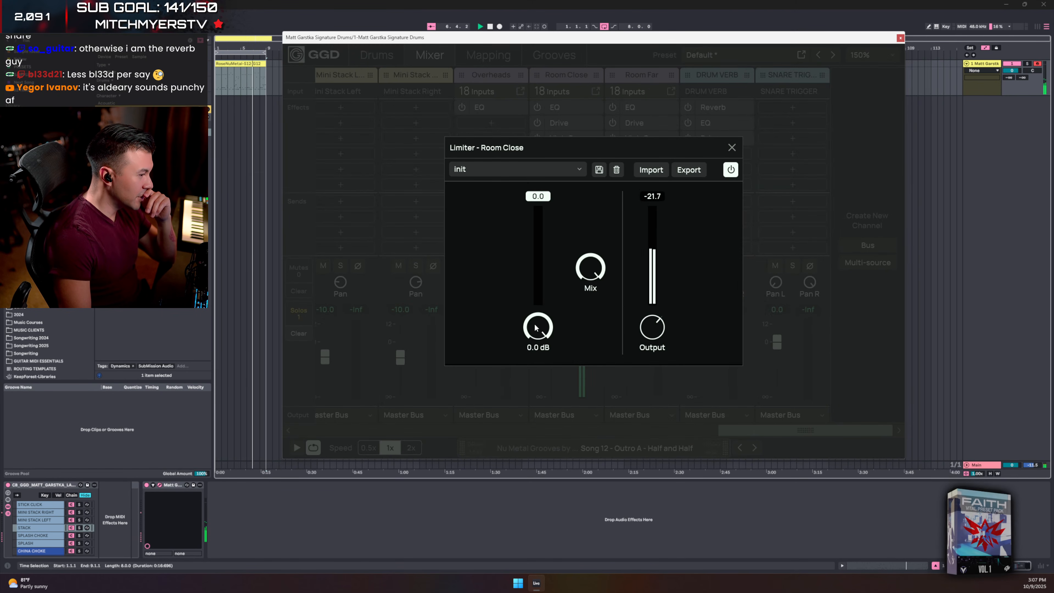
{"action": "left_click_drag", "start_coordinate": [538, 328], "coordinate": [542, 373]}
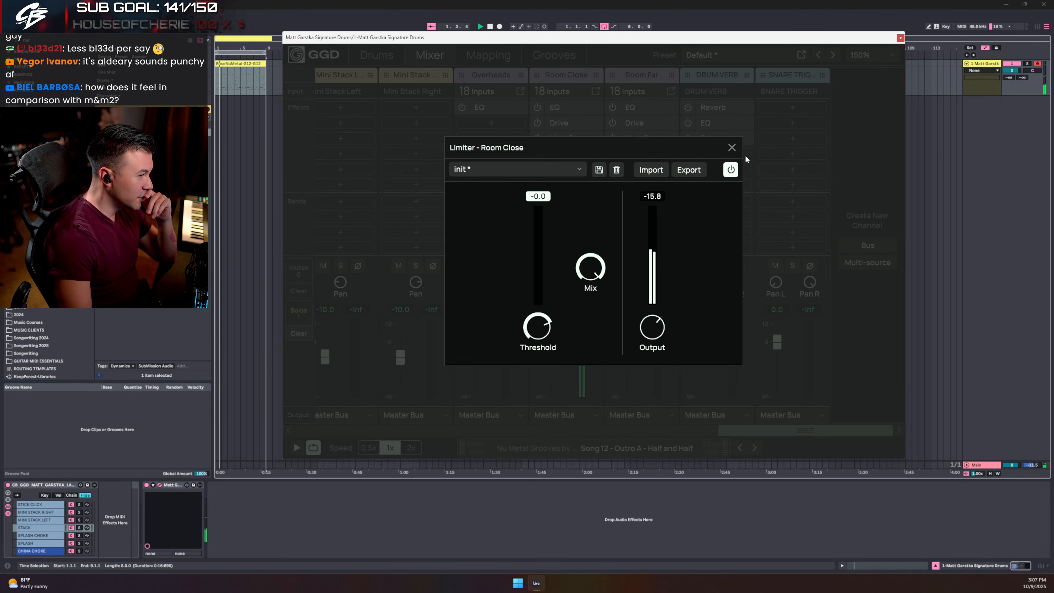
{"action": "left_click", "coordinate": [732, 147]}
- Replace the Room Close Limiter with a Modern Compressor using a threshold of about -40 dB, medium knee and a release of about 270 ms
{"action": "left_click", "coordinate": [594, 149]}
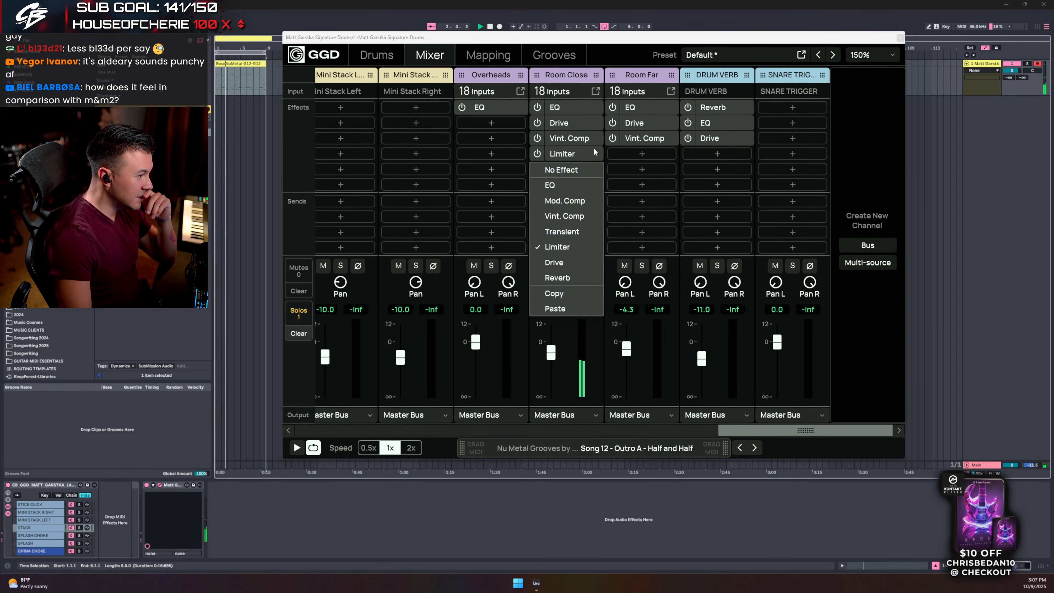
{"action": "left_click", "coordinate": [576, 202]}
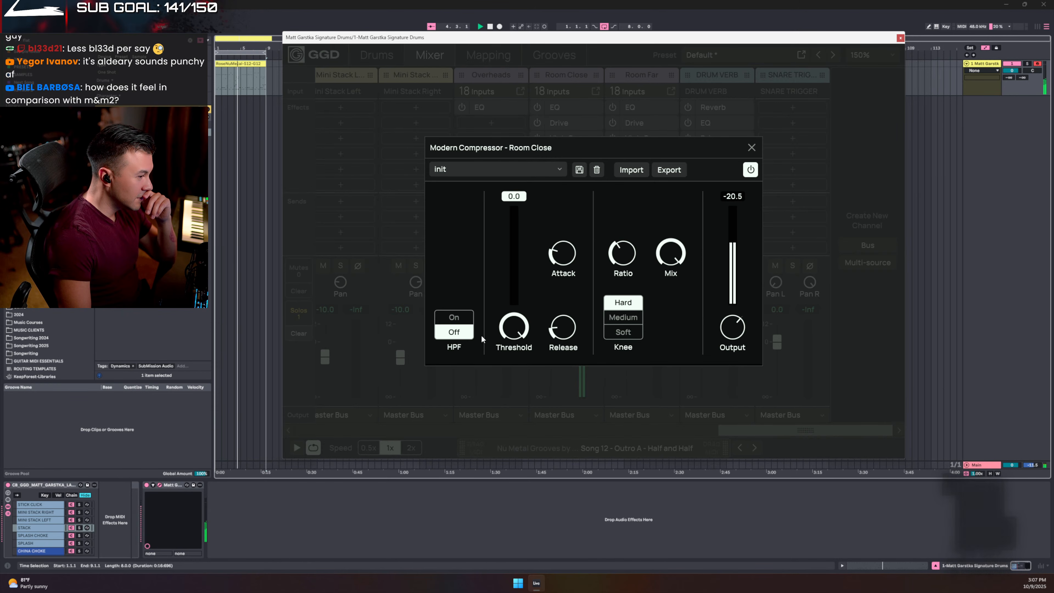
{"action": "left_click_drag", "start_coordinate": [514, 327], "coordinate": [525, 409]}
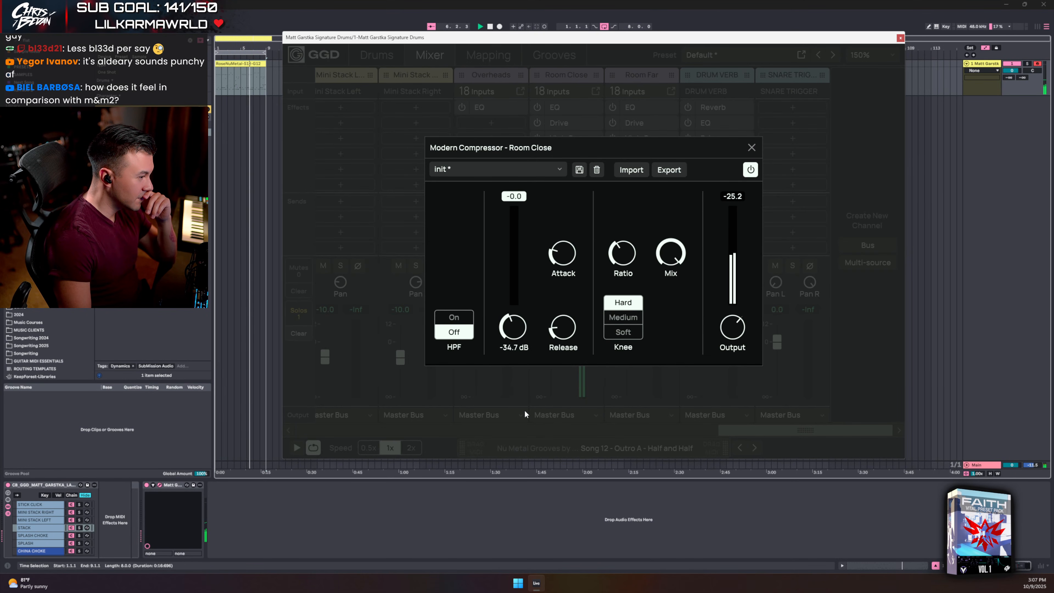
{"action": "mouse_move", "coordinate": [571, 254]}
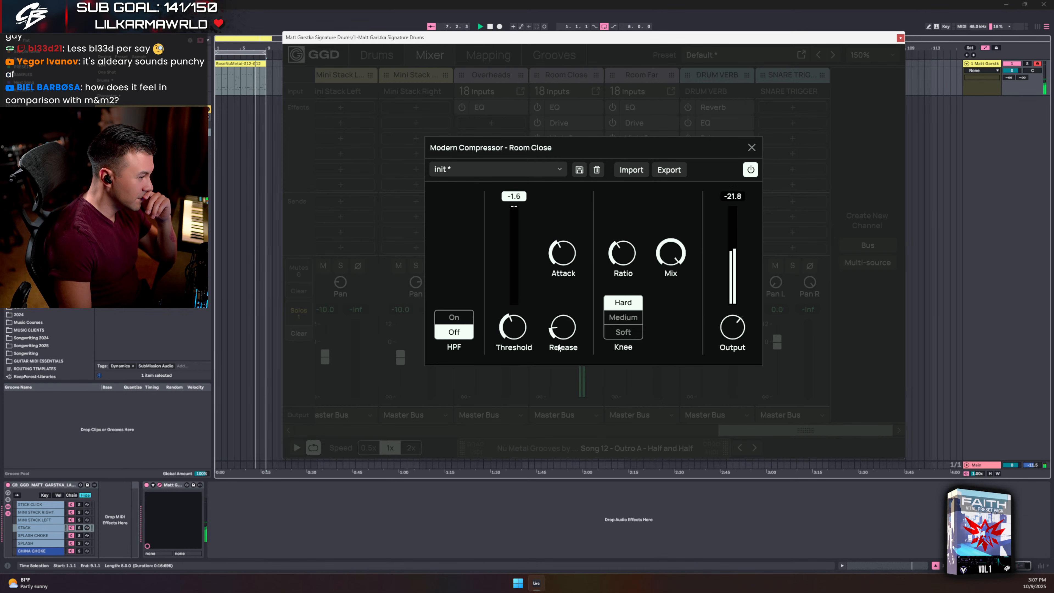
{"action": "left_click_drag", "start_coordinate": [562, 332], "coordinate": [559, 276]}
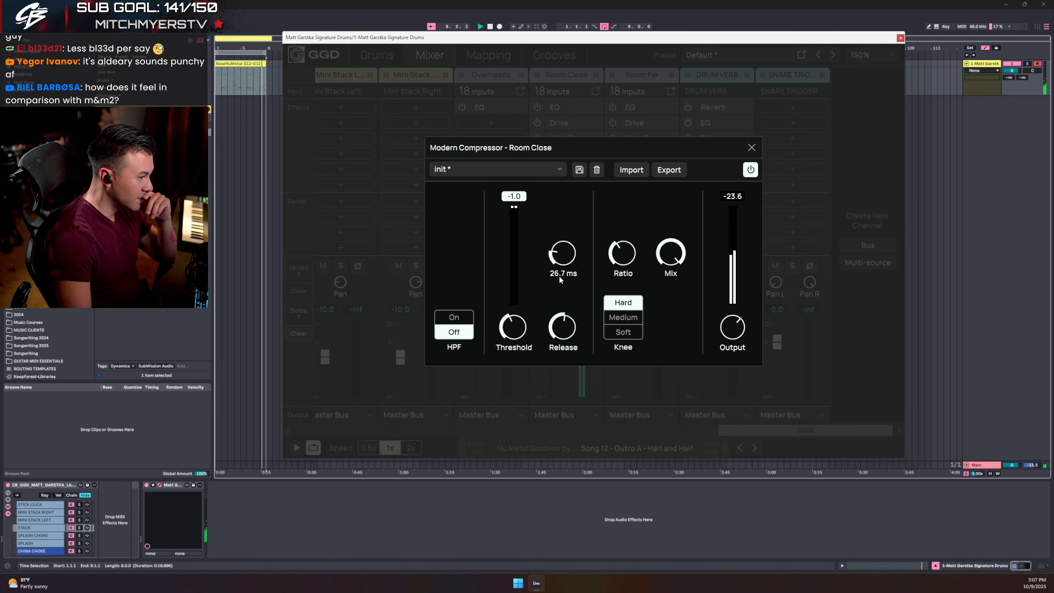
{"action": "left_click_drag", "start_coordinate": [514, 321], "coordinate": [514, 345]}
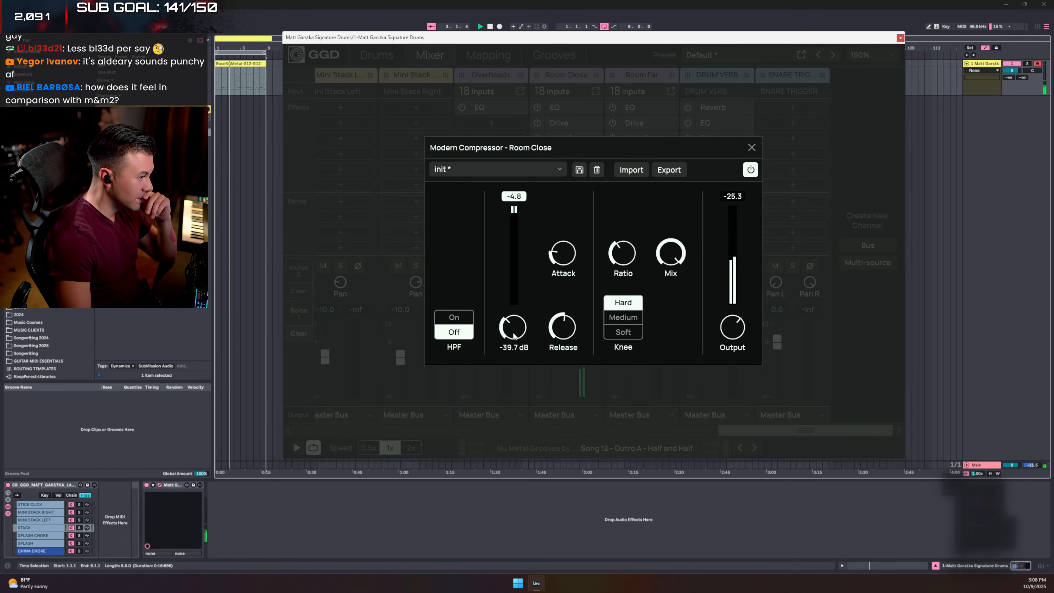
{"action": "left_click", "coordinate": [629, 317]}
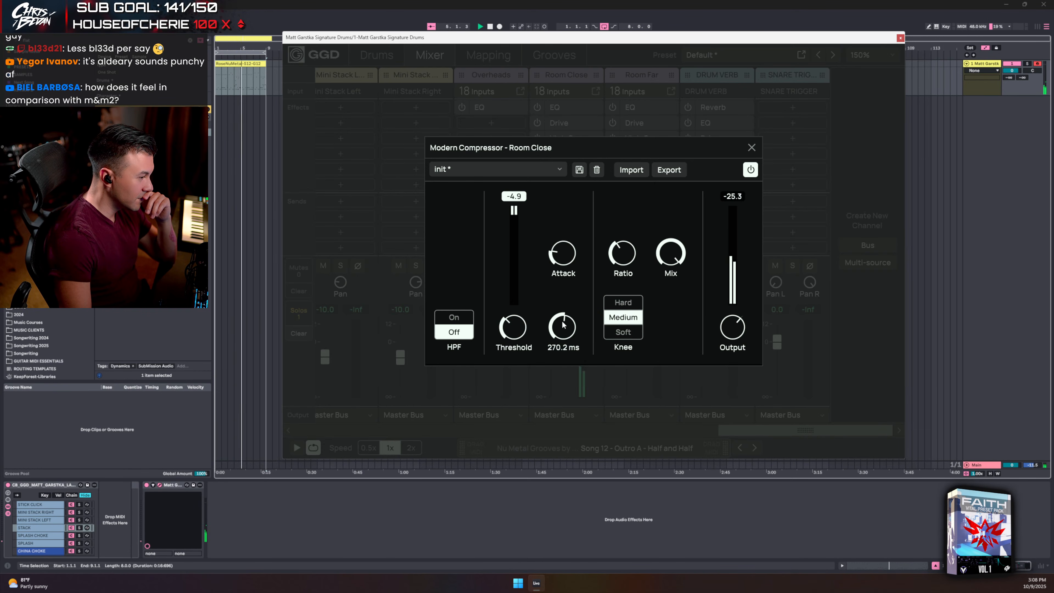
{"action": "left_click_drag", "start_coordinate": [565, 261], "coordinate": [566, 259]}
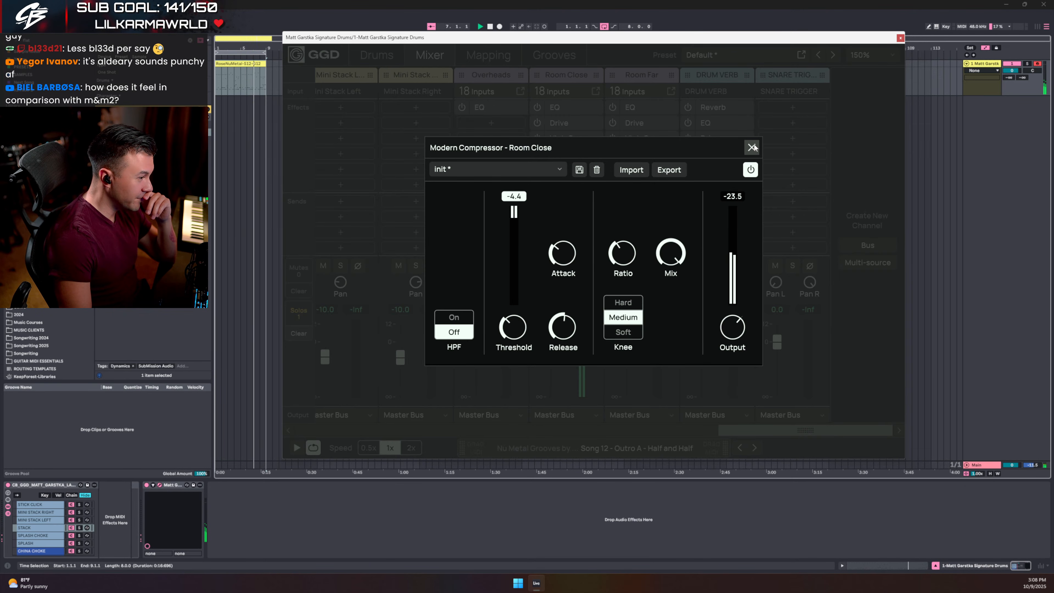
- Raise the Modern Compressor's output to about 3.6 dB while comparing with bypass, and unsolo Room Close
{"action": "left_click", "coordinate": [752, 171]}
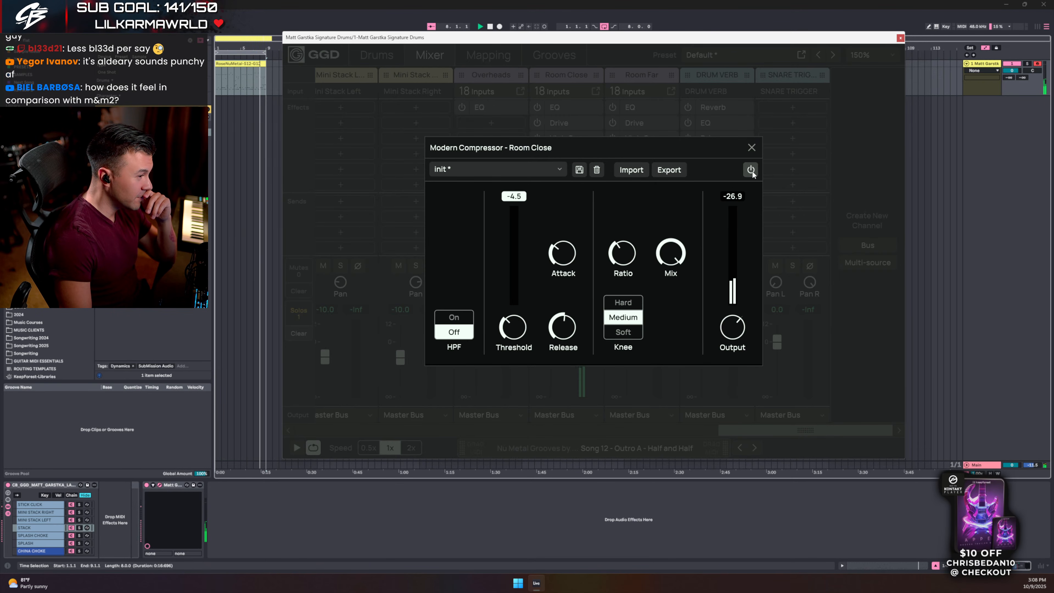
{"action": "left_click", "coordinate": [752, 171]}
{"action": "left_click_drag", "start_coordinate": [740, 330], "coordinate": [733, 314]}
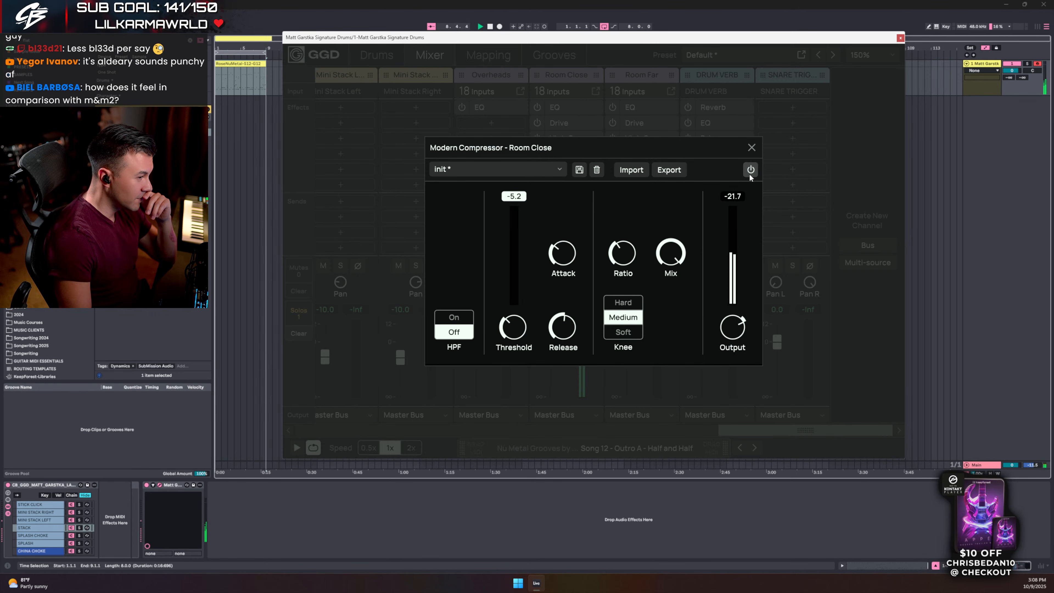
{"action": "left_click", "coordinate": [750, 171]}
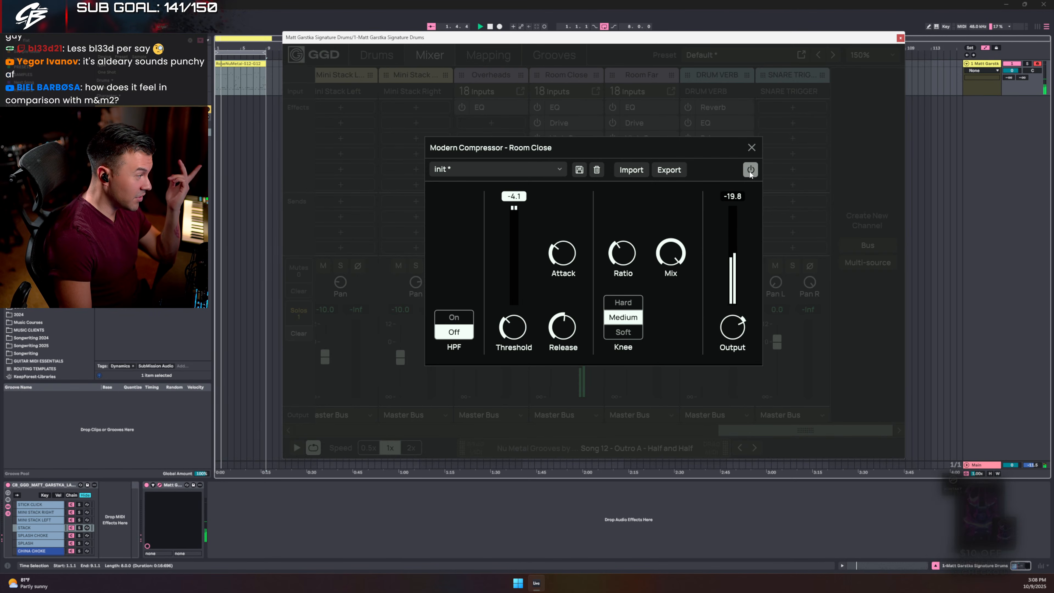
{"action": "left_click", "coordinate": [750, 170]}
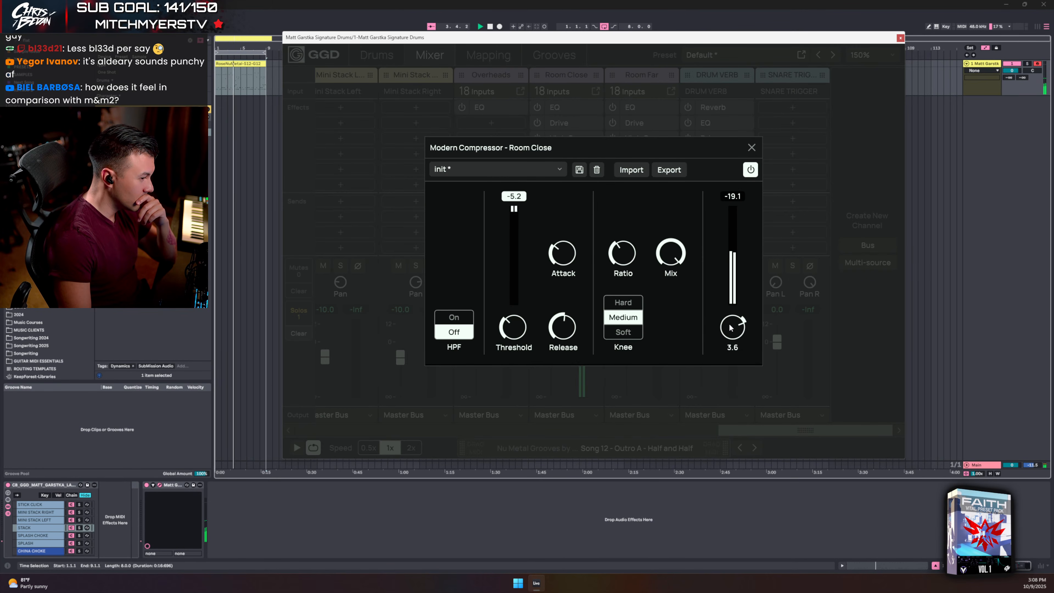
{"action": "left_click", "coordinate": [751, 147]}
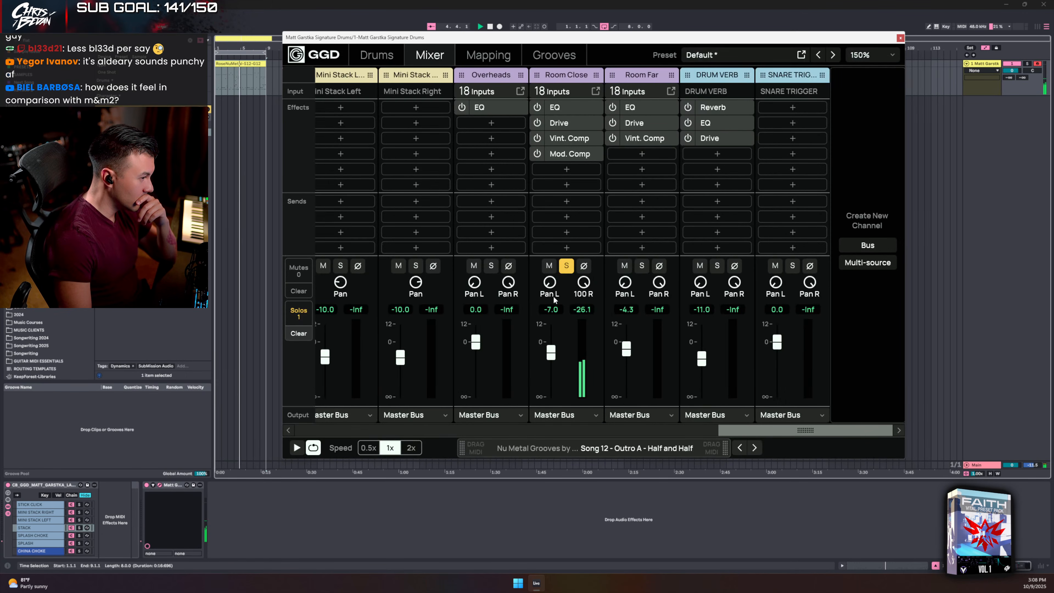
{"action": "left_click", "coordinate": [566, 267]}
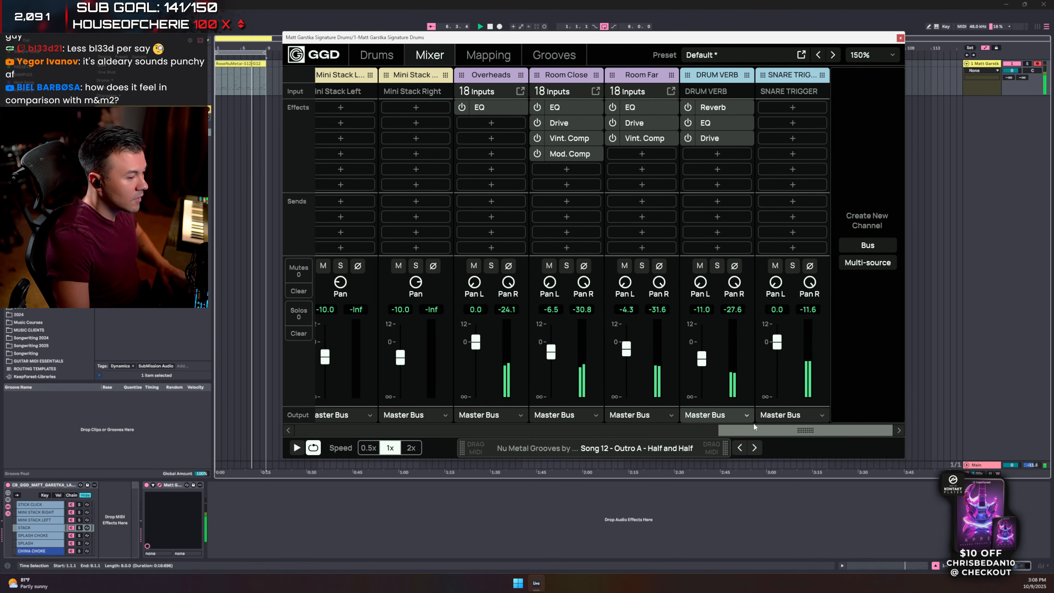
- Add an EQ to the soloed Ride channel with a bell cut of about 5.8 dB at 1.4 kHz, and unsolo it
{"action": "left_click_drag", "start_coordinate": [754, 429], "coordinate": [585, 430]}
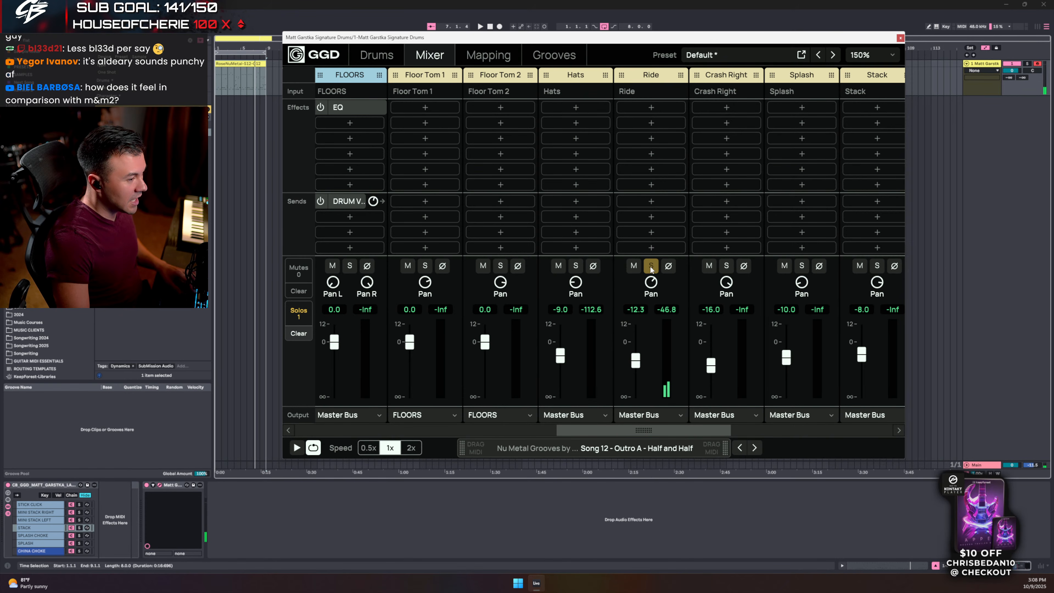
{"action": "left_click", "coordinate": [651, 108]}
{"action": "left_click", "coordinate": [650, 138]}
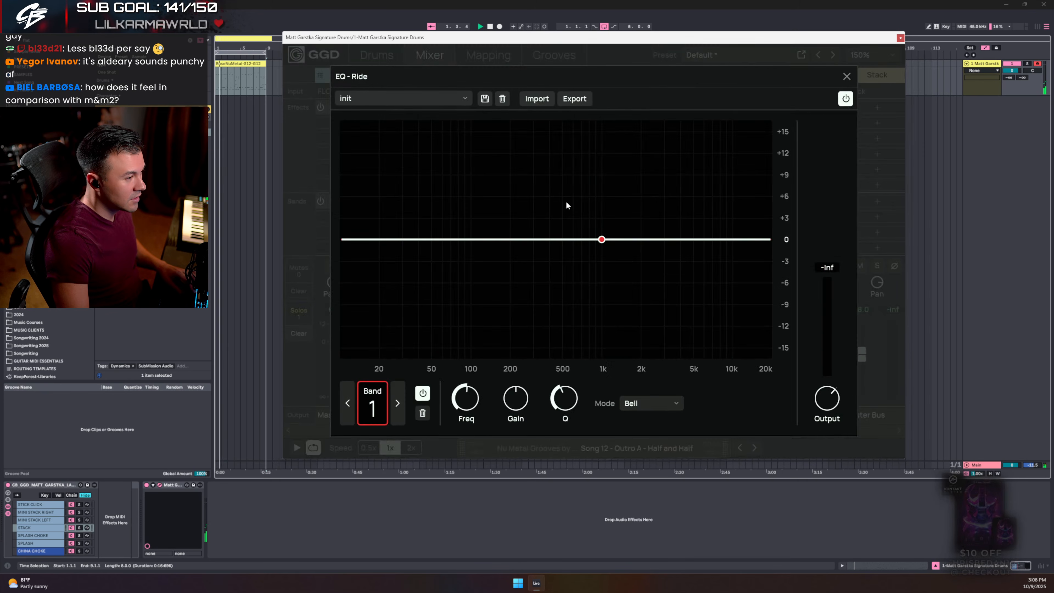
{"action": "left_click_drag", "start_coordinate": [602, 241], "coordinate": [622, 284]}
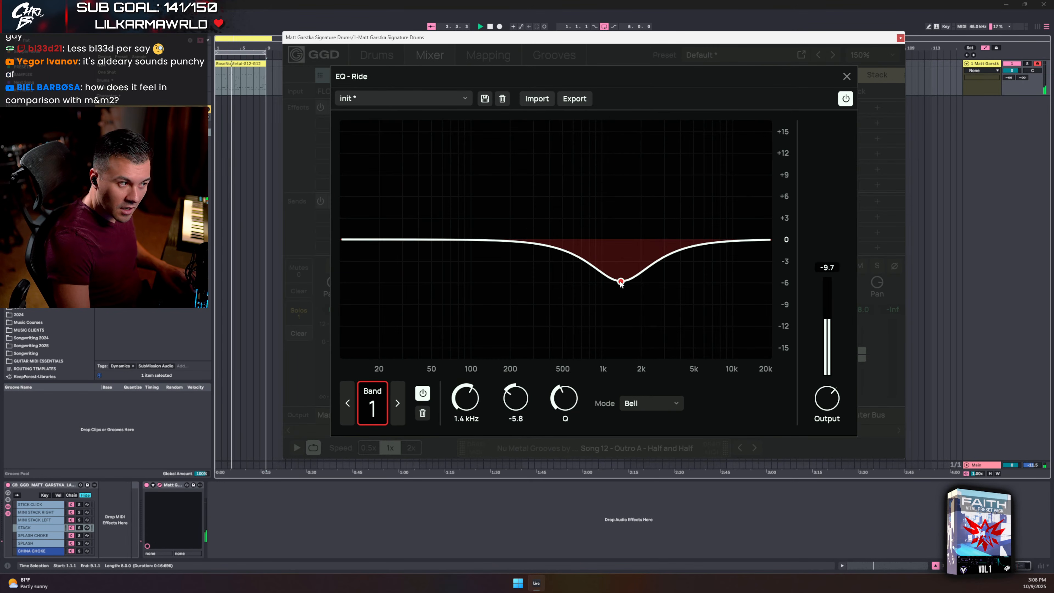
{"action": "left_click", "coordinate": [846, 77]}
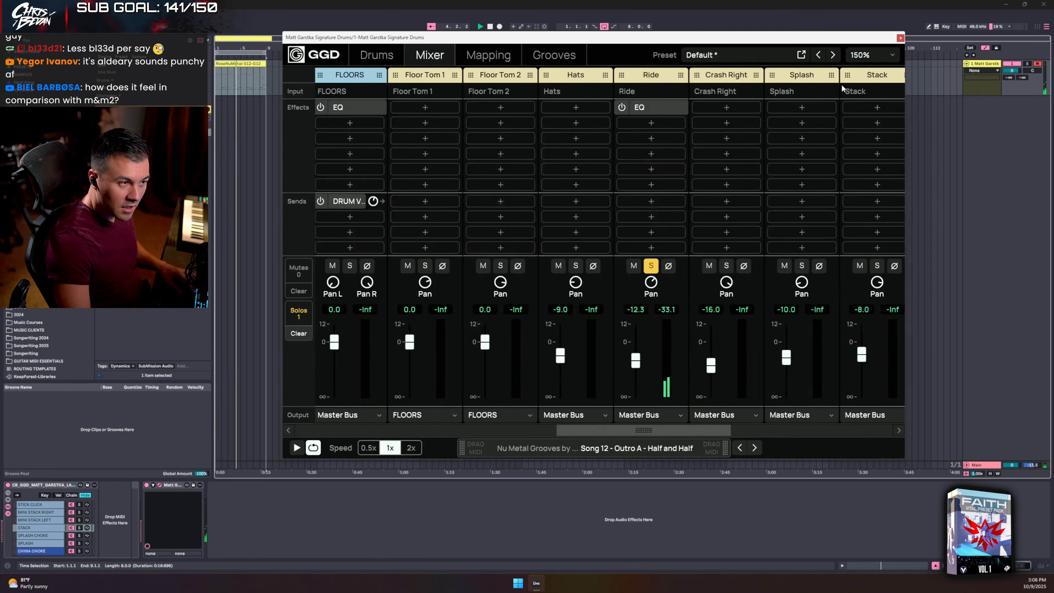
{"action": "left_click", "coordinate": [651, 265]}
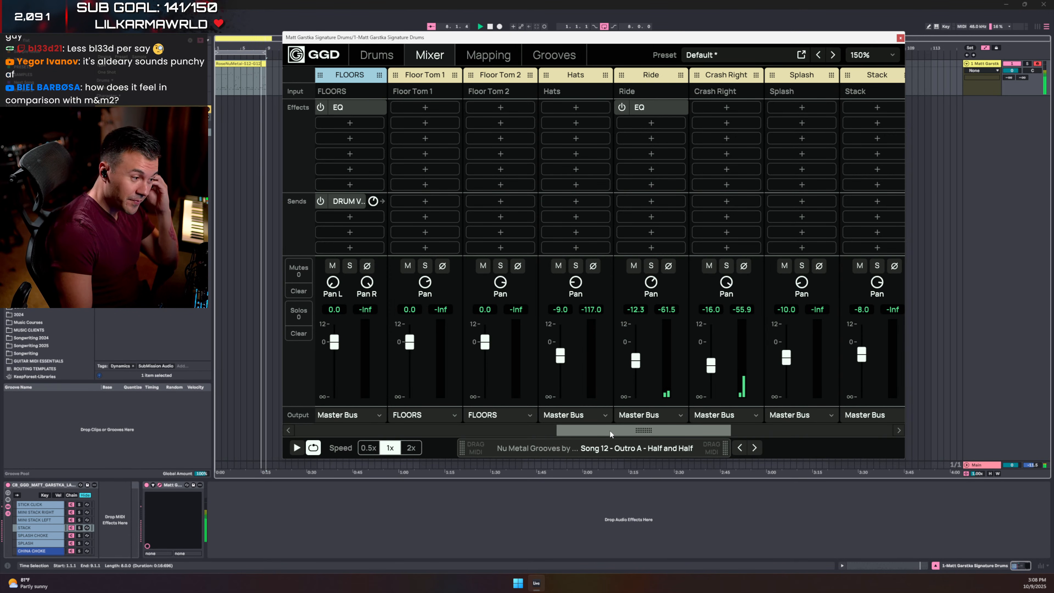
- Solo the KICK BUS and close the snare's 1-Shot settings in the drum kit view
{"action": "left_click_drag", "start_coordinate": [609, 430], "coordinate": [332, 418]}
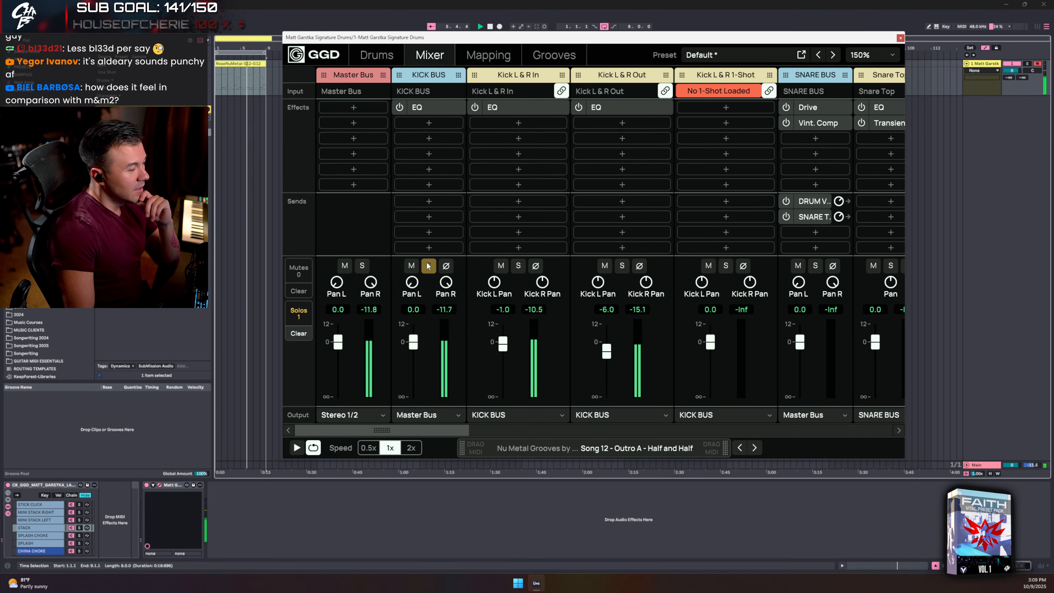
{"action": "left_click", "coordinate": [363, 55]}
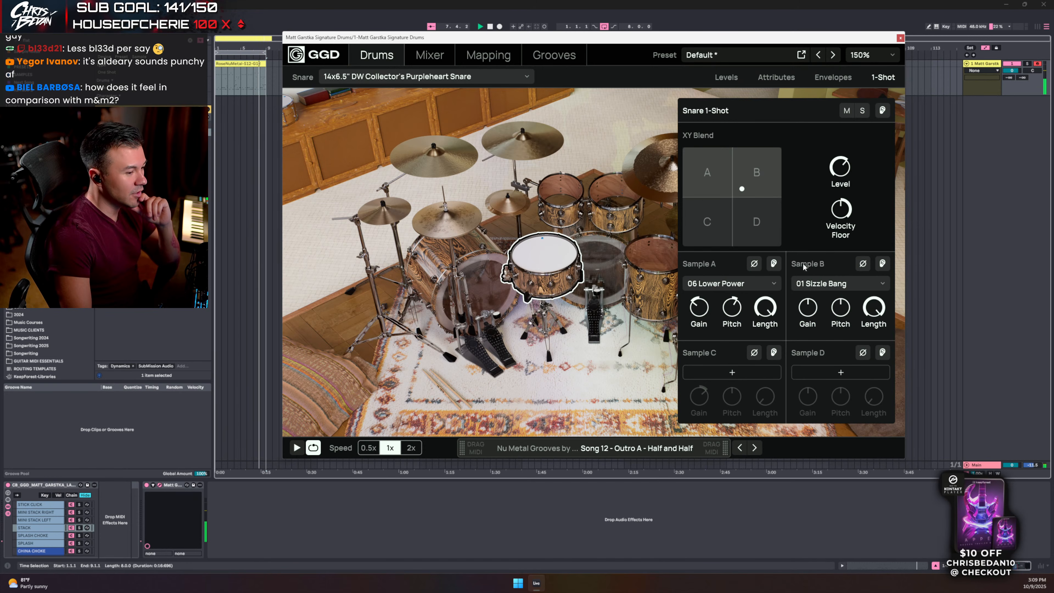
{"action": "left_click", "coordinate": [883, 77]}
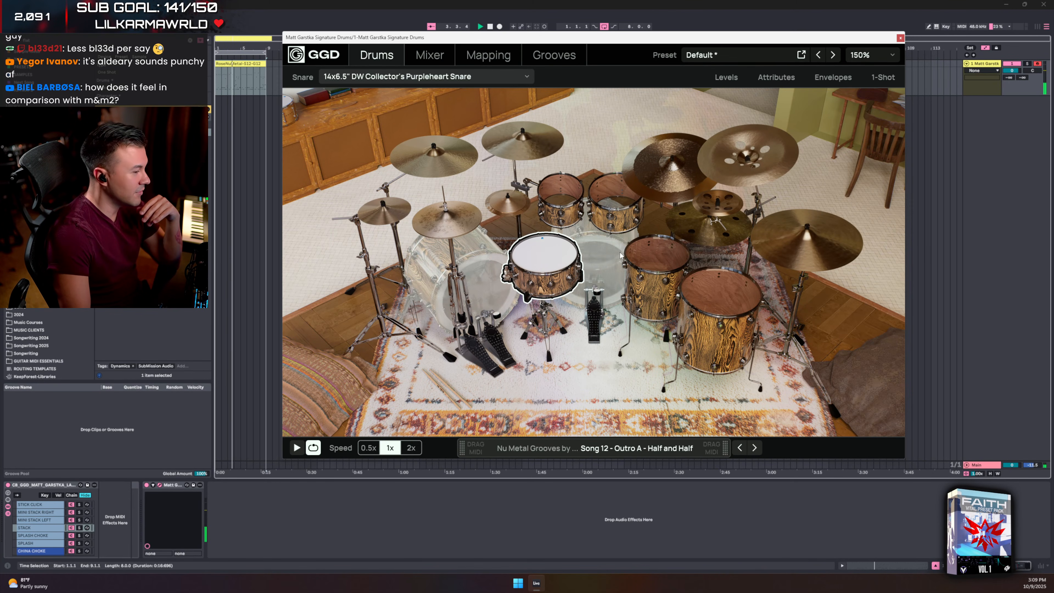
{"action": "left_click", "coordinate": [429, 55]}
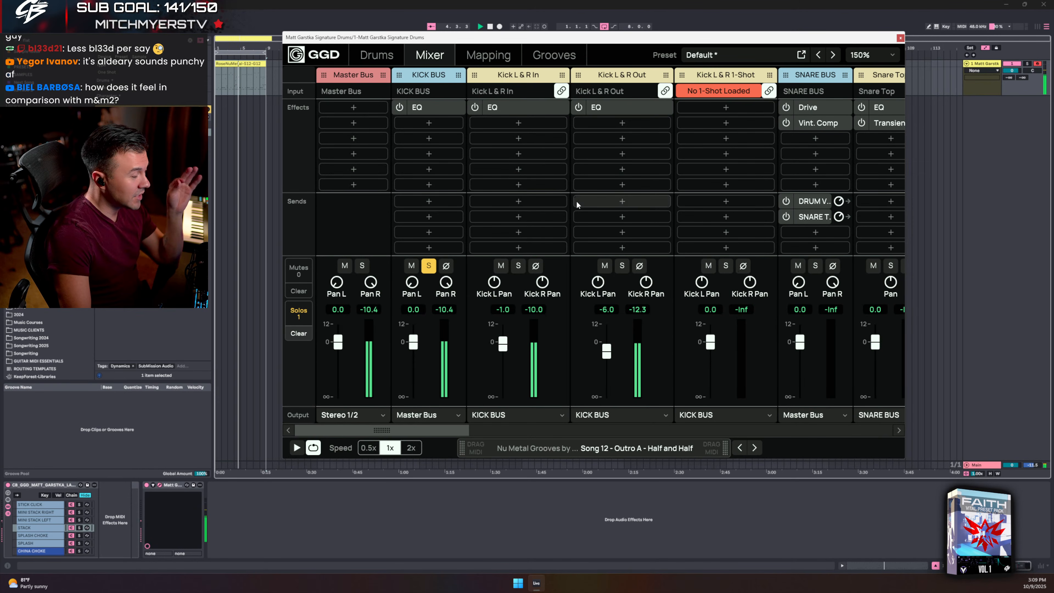
- Add a Drive effect in Tape mode to the KICK BUS with a low drive amount and a mix of about 76%
{"action": "left_click", "coordinate": [424, 124]}
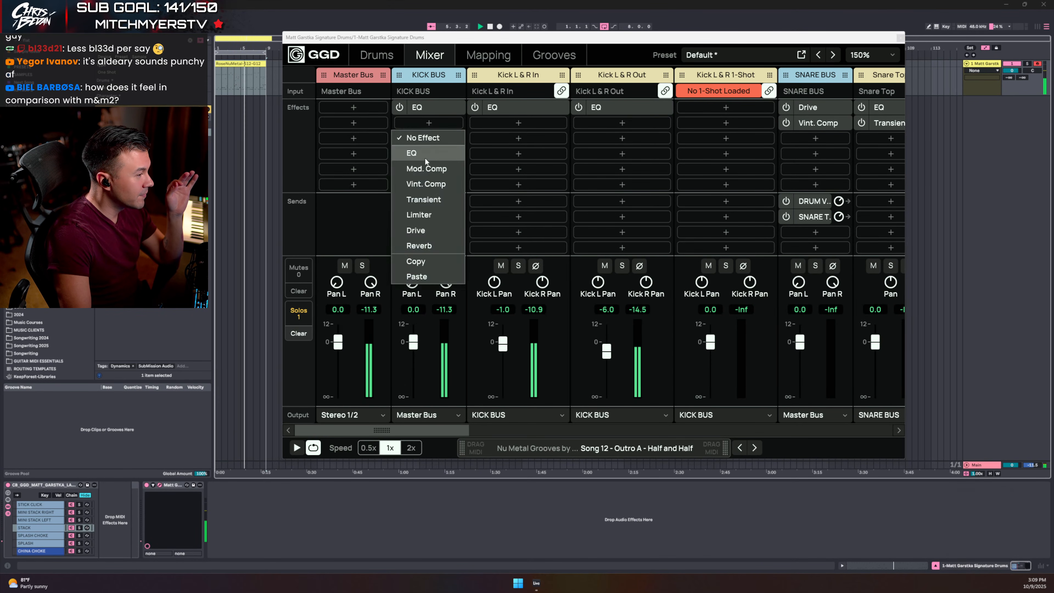
{"action": "left_click", "coordinate": [422, 230]}
{"action": "left_click_drag", "start_coordinate": [606, 274], "coordinate": [611, 296]}
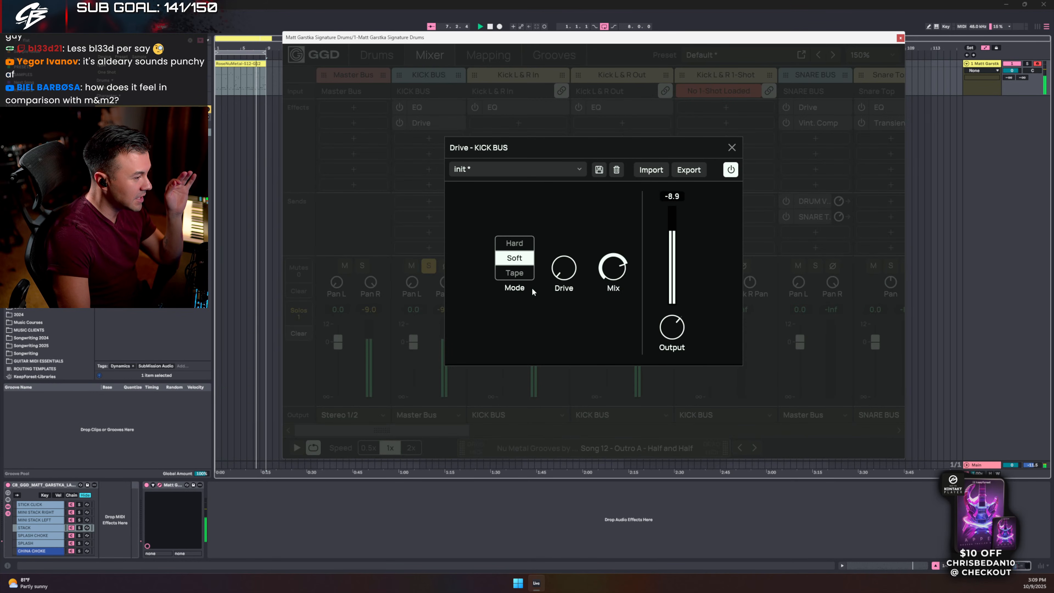
{"action": "left_click", "coordinate": [515, 273]}
{"action": "mouse_move", "coordinate": [555, 274]}
{"action": "left_mouse_down"}
{"action": "mouse_move", "coordinate": [544, 173]}
{"action": "mouse_move", "coordinate": [553, 286]}
{"action": "left_mouse_up"}
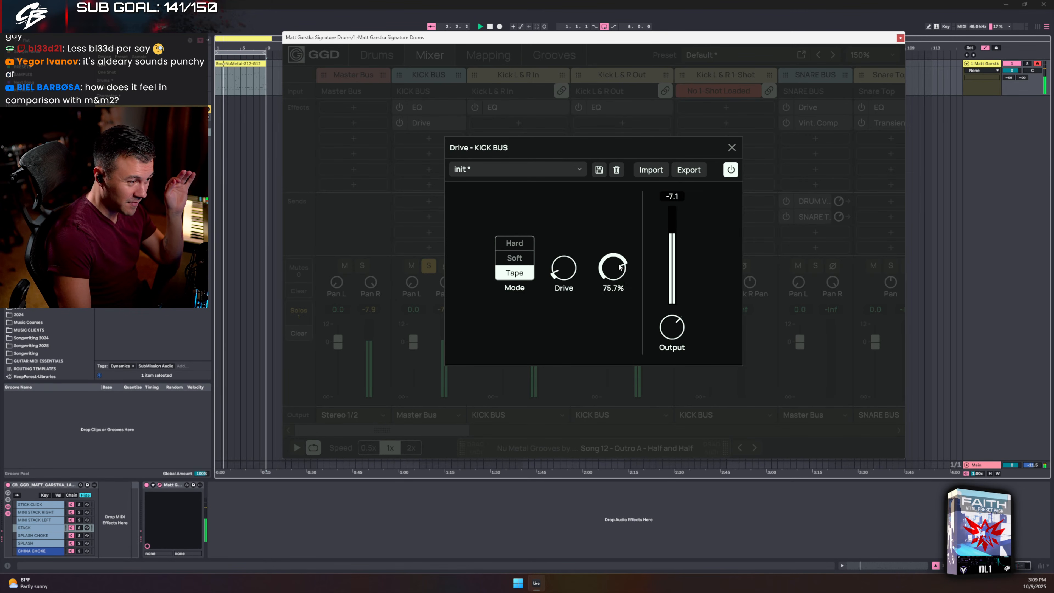
{"action": "left_click", "coordinate": [731, 148]}
- Unsolo the KICK BUS and lower its fader to about -1.5 dB, checking the balance against the Drive effect
{"action": "left_click", "coordinate": [429, 267]}
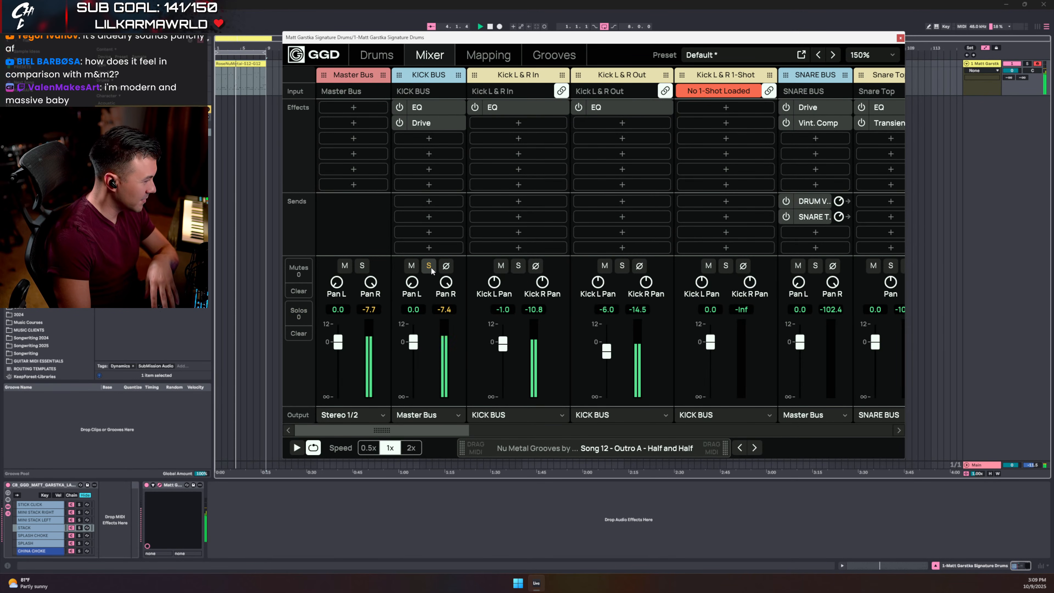
{"action": "left_click_drag", "start_coordinate": [413, 342], "coordinate": [416, 350]}
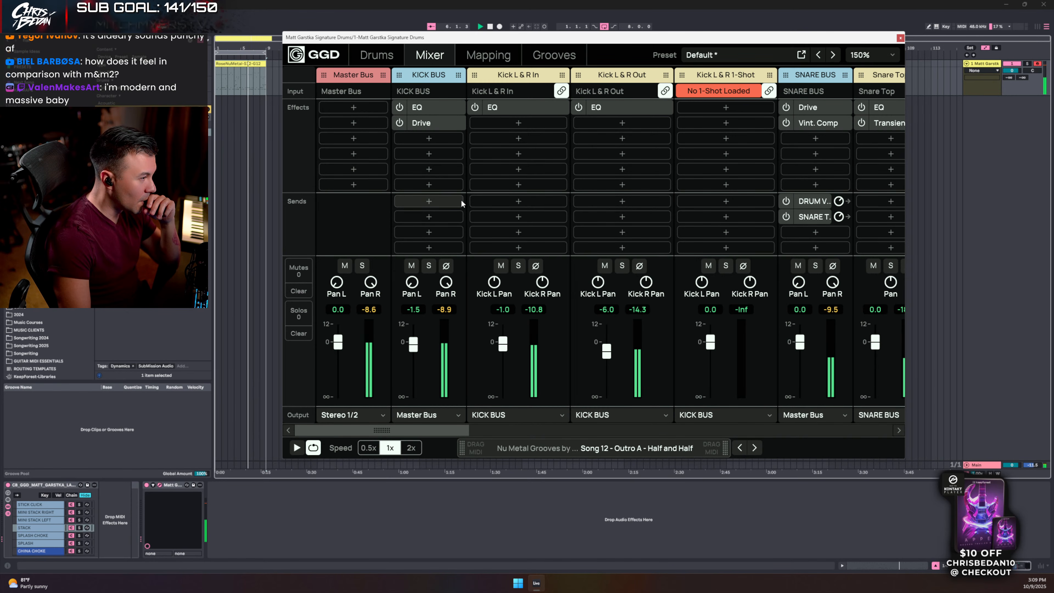
{"action": "left_click", "coordinate": [399, 124]}
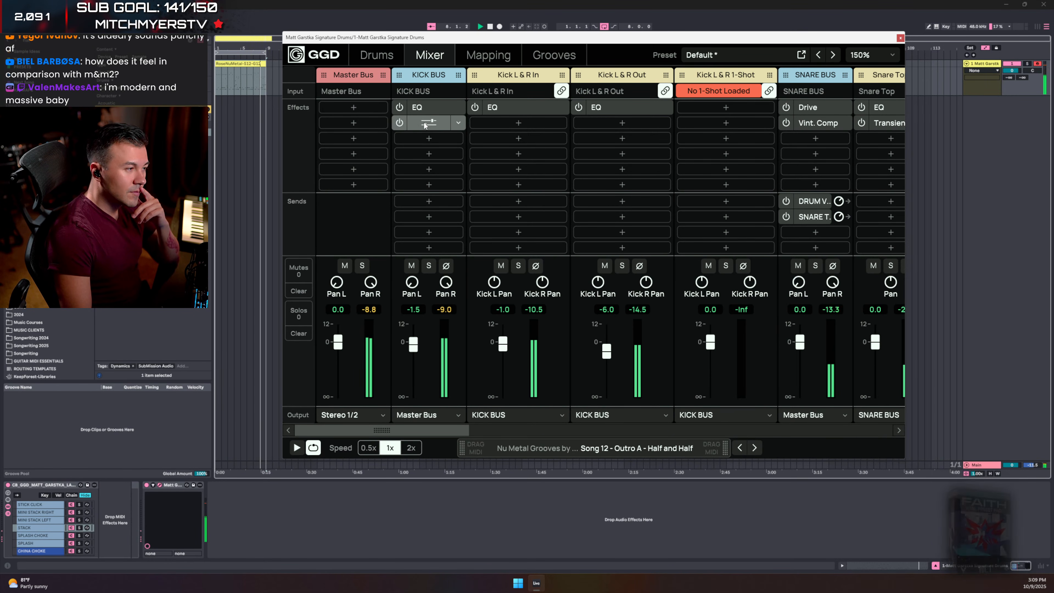
- Add a second EQ after Drive on the KICK BUS with a narrowed bell cut of about 2 dB near 3 kHz
{"action": "left_click", "coordinate": [427, 137]}
{"action": "left_click", "coordinate": [427, 166]}
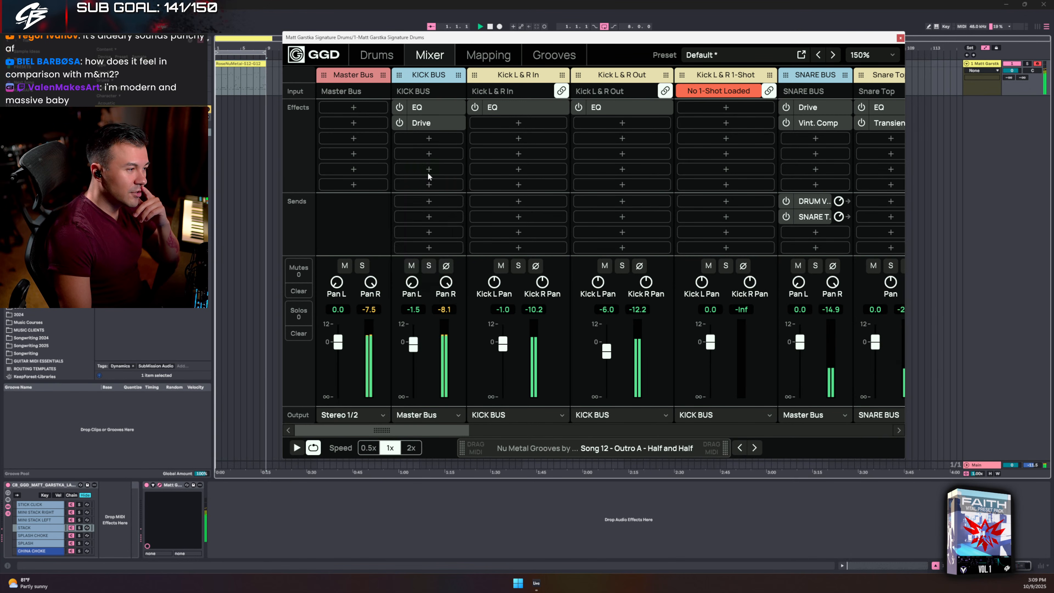
{"action": "left_click_drag", "start_coordinate": [602, 240], "coordinate": [672, 154]}
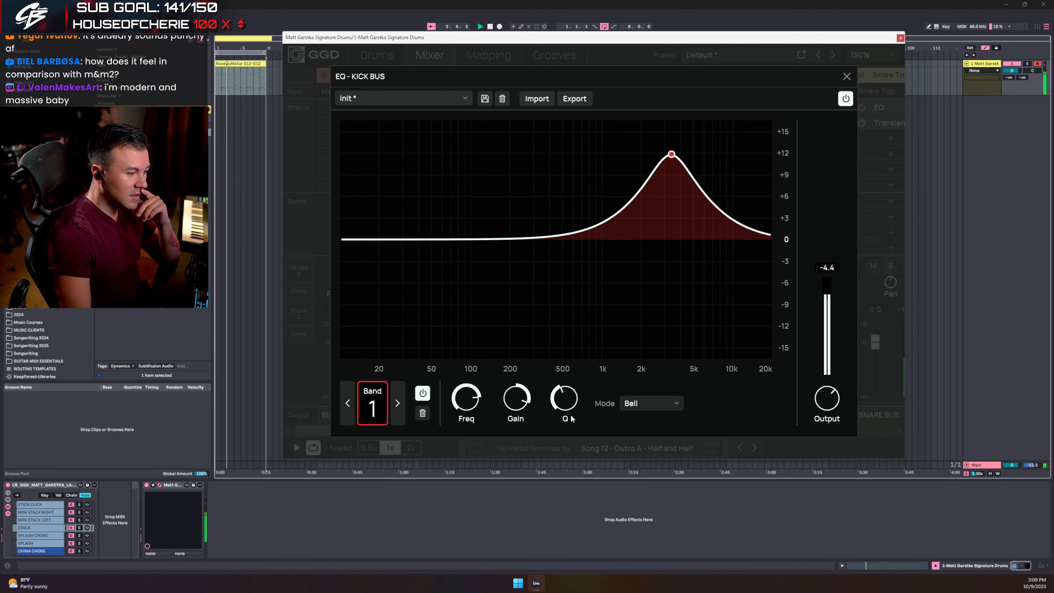
{"action": "scroll", "coordinate": [572, 419], "scroll_direction": "up", "scroll_amount": 3}
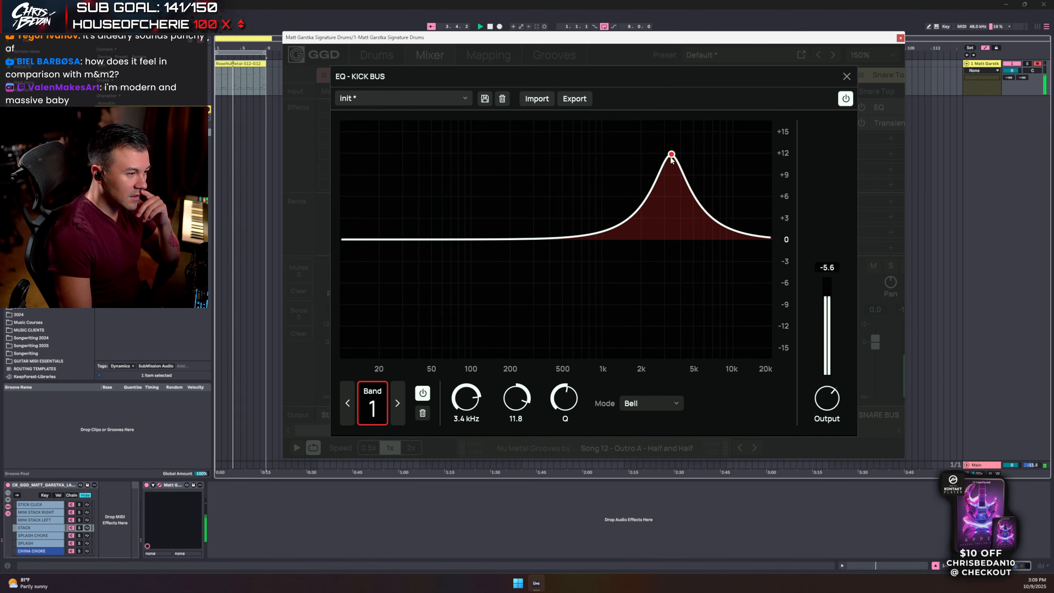
{"action": "left_click_drag", "start_coordinate": [672, 159], "coordinate": [668, 255]}
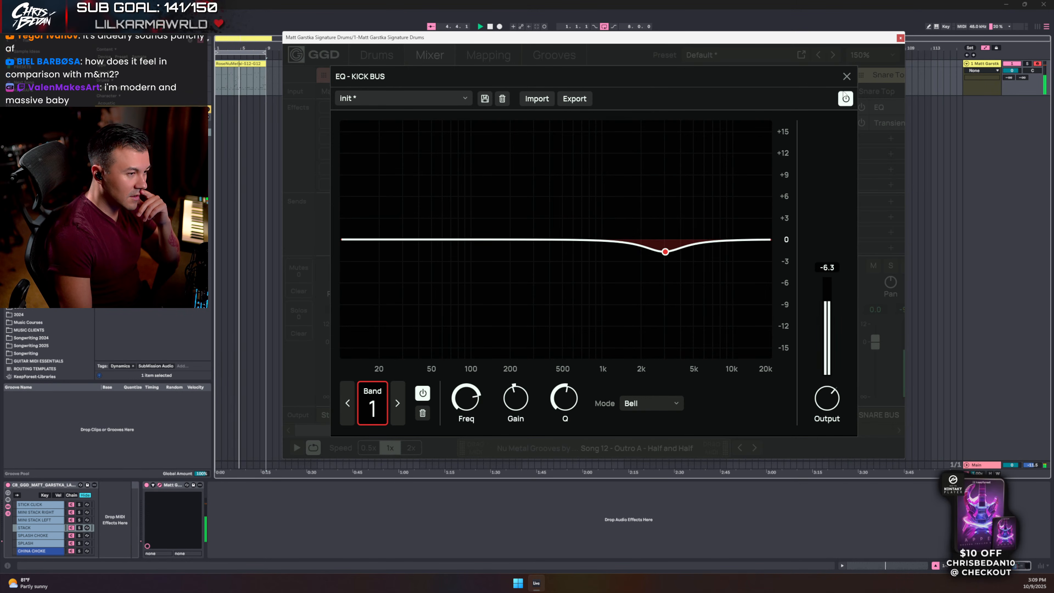
{"action": "key", "text": "Escape"}
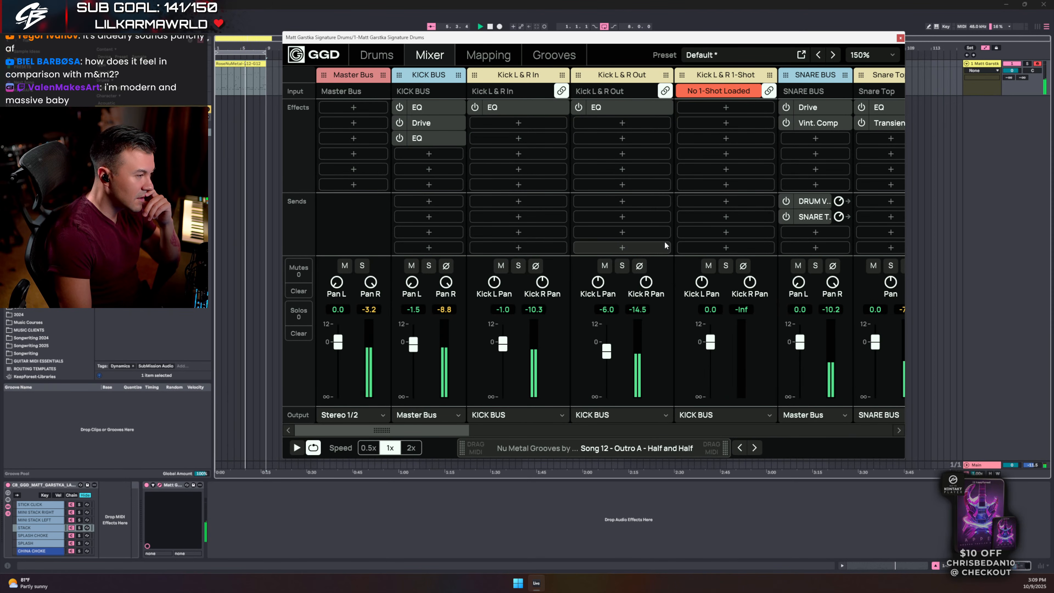
- Add a Vint. Comp to the KICK BUS after the second EQ with slow attack, fast release and a slightly lowered threshold
{"action": "left_click", "coordinate": [428, 153]}
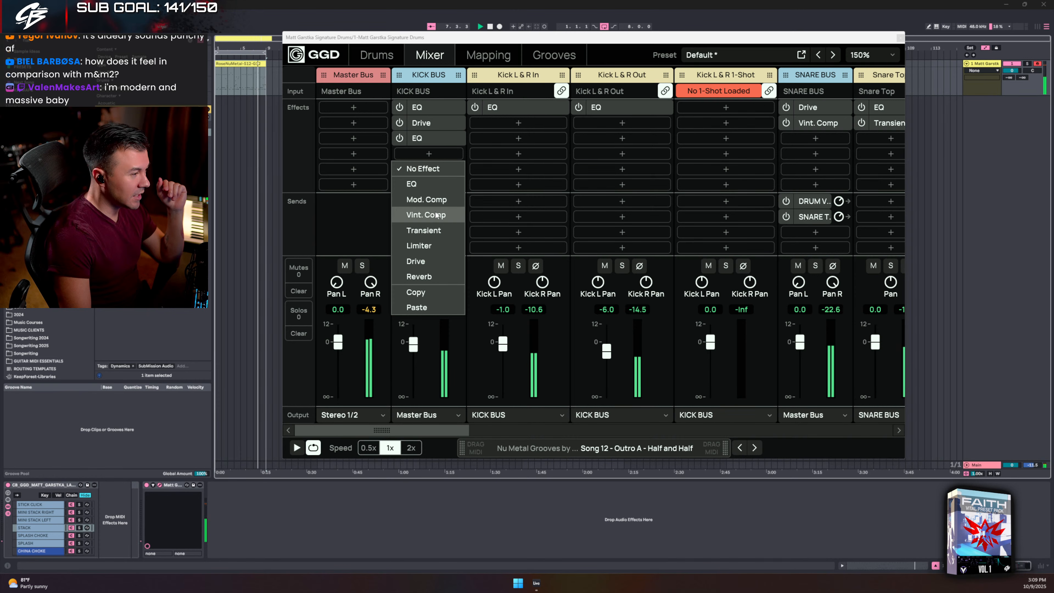
{"action": "left_click", "coordinate": [436, 215]}
{"action": "left_click", "coordinate": [558, 258]}
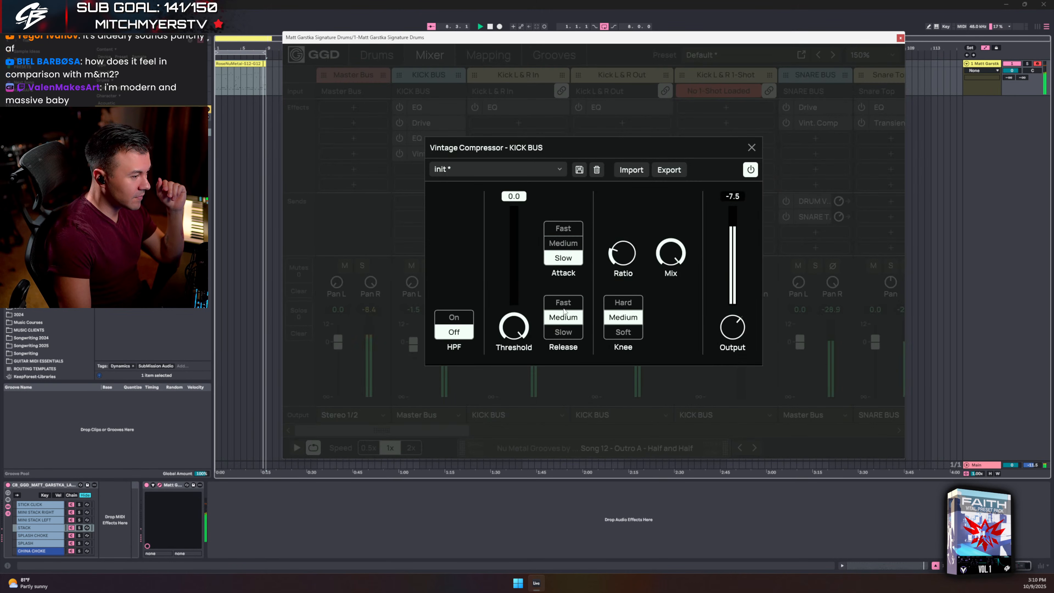
{"action": "left_click", "coordinate": [564, 303]}
{"action": "left_click_drag", "start_coordinate": [513, 328], "coordinate": [509, 364]}
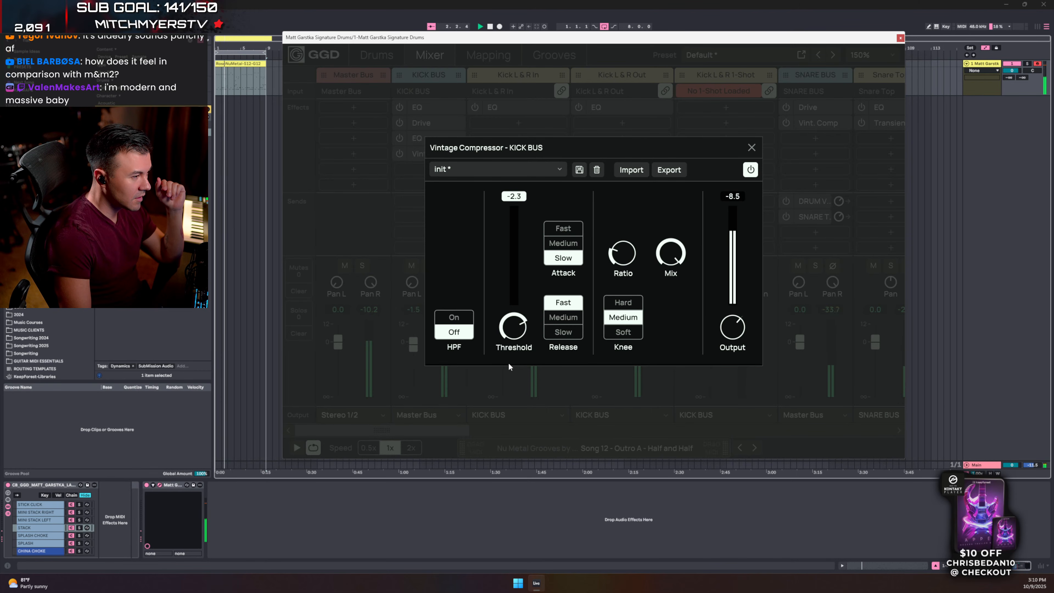
{"action": "left_click", "coordinate": [752, 149]}
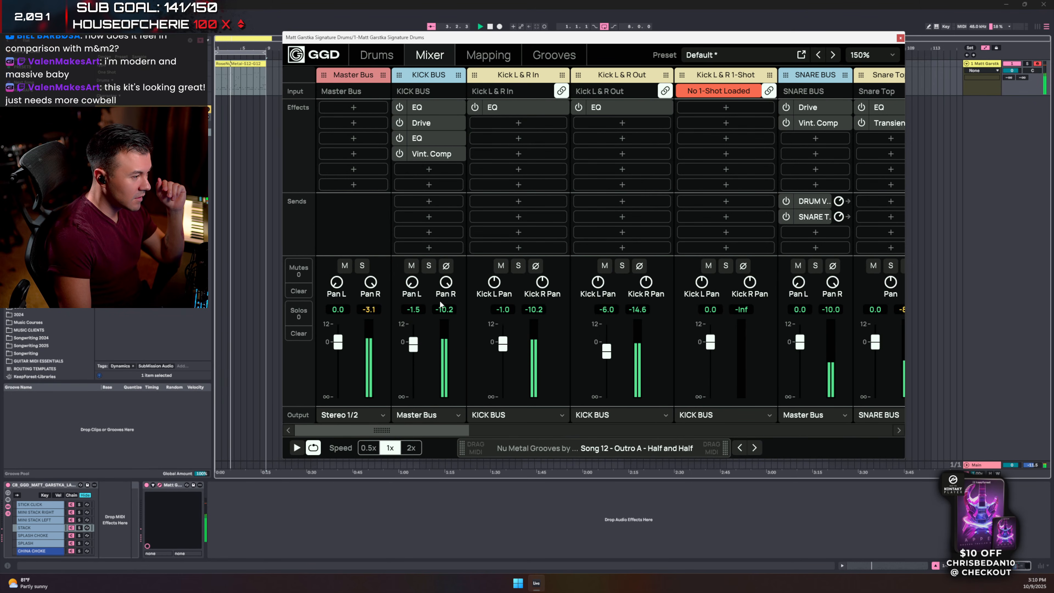
- Solo the KICK BUS, shift its Vint. Comp down one slot and insert a Transient effect before it with sustain at about -16.6%
{"action": "left_click", "coordinate": [429, 266]}
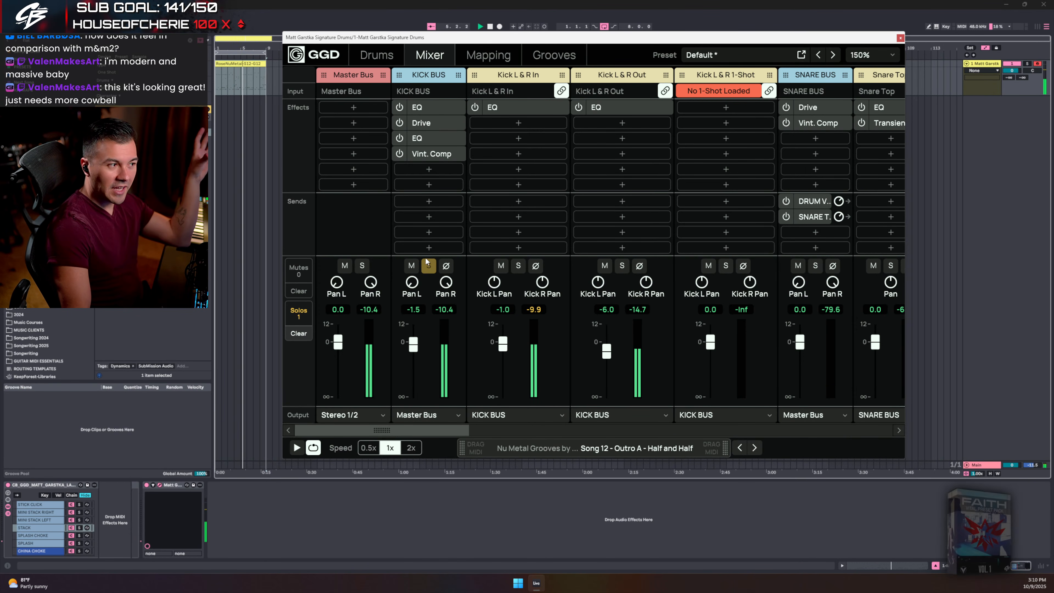
{"action": "mouse_move", "coordinate": [433, 156]}
{"action": "left_click_drag", "start_coordinate": [433, 156], "coordinate": [430, 170]}
{"action": "left_click", "coordinate": [431, 155]}
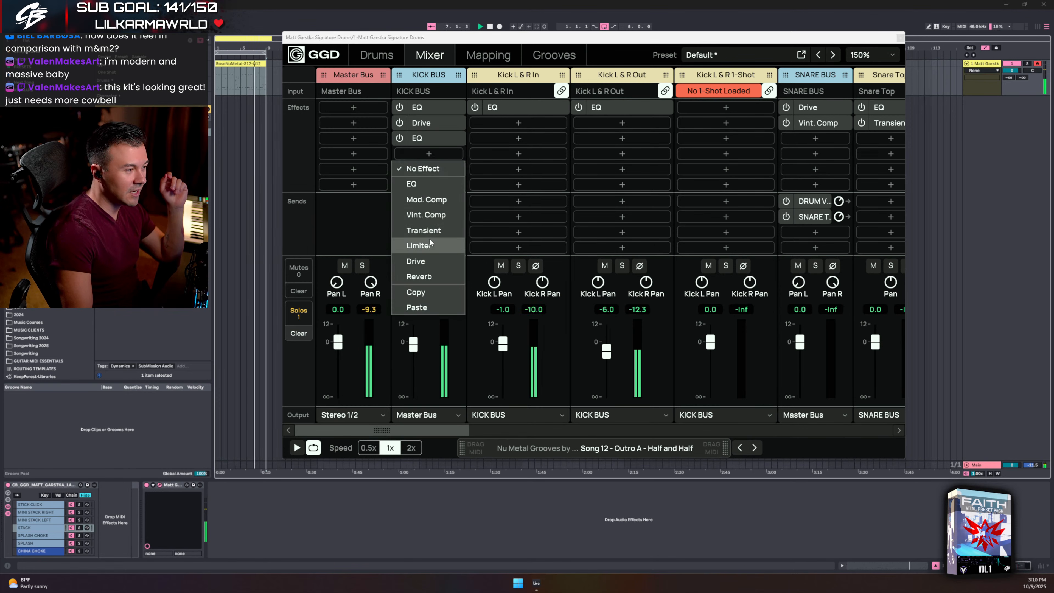
{"action": "left_click", "coordinate": [430, 231]}
{"action": "left_click_drag", "start_coordinate": [565, 268], "coordinate": [568, 274]}
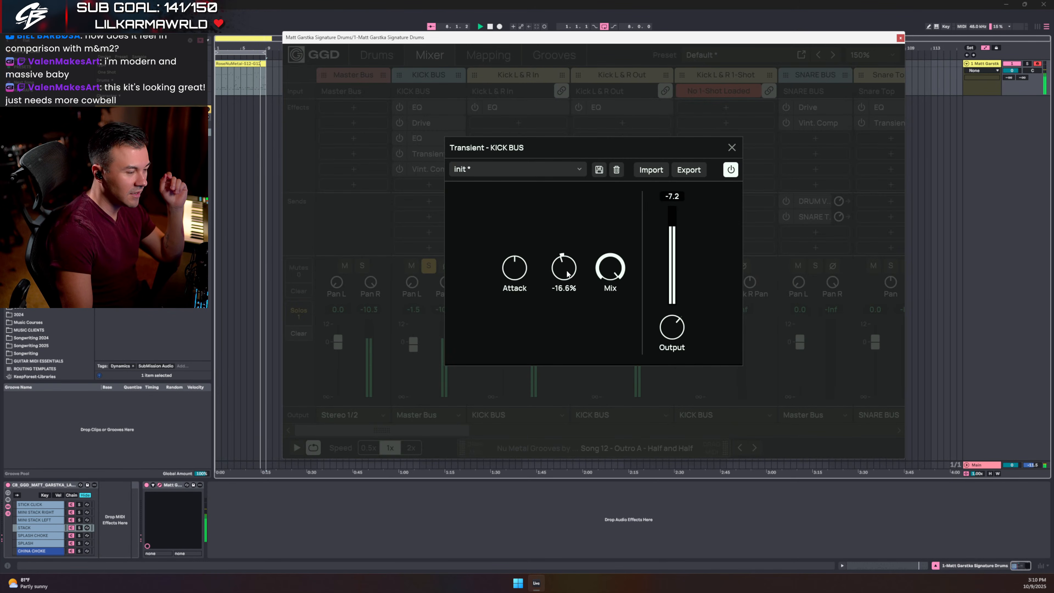
{"action": "left_click", "coordinate": [732, 148]}
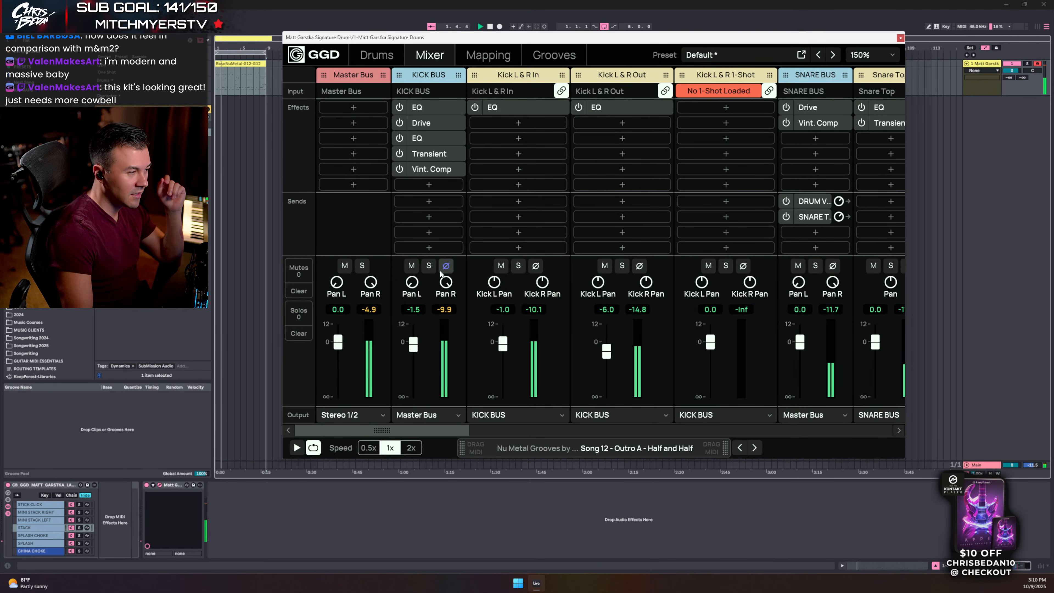
- Deepen the bell cut near 3 kHz slightly in the KICK BUS's second EQ and adjust its Q
{"action": "mouse_move", "coordinate": [426, 154]}
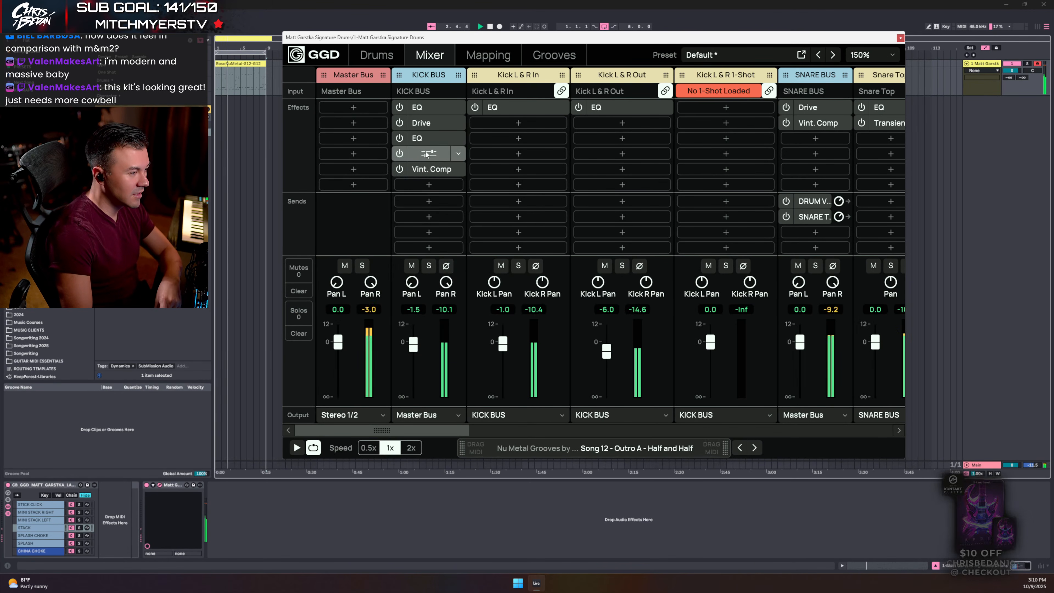
{"action": "left_click", "coordinate": [428, 138]}
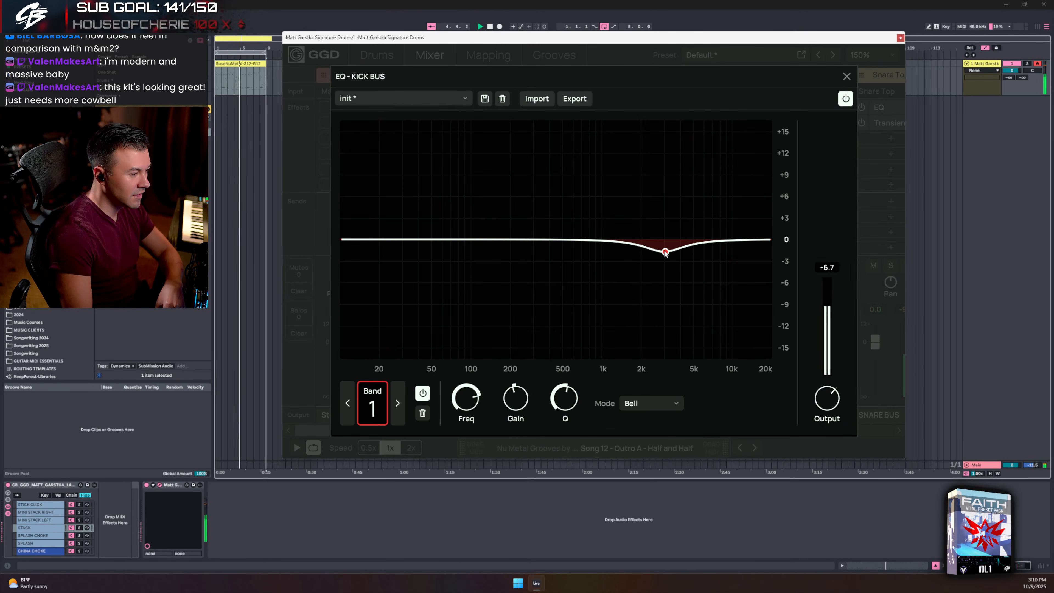
{"action": "left_click_drag", "start_coordinate": [666, 251], "coordinate": [663, 256]}
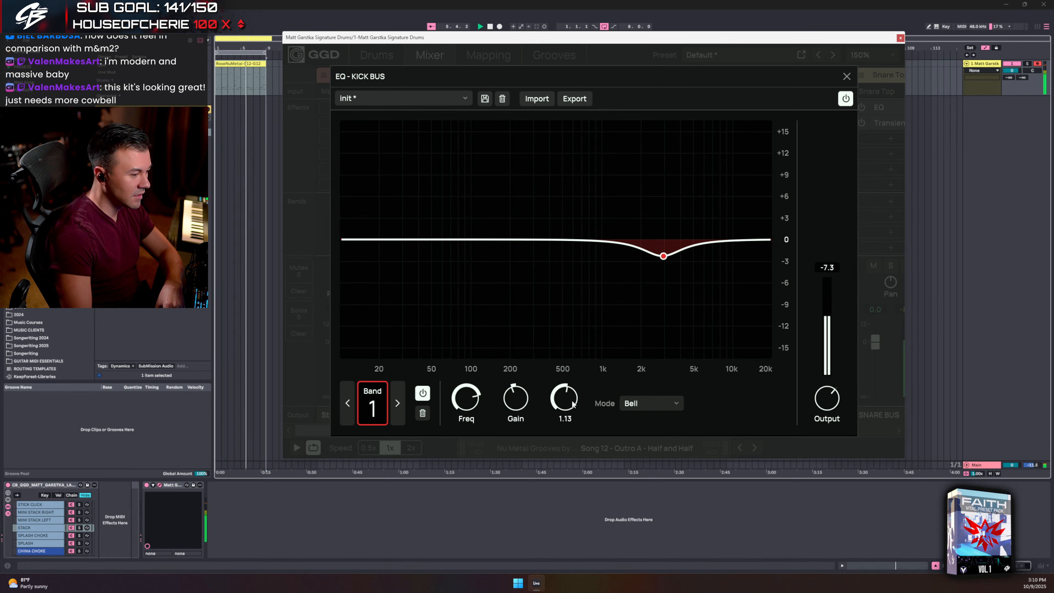
{"action": "left_click_drag", "start_coordinate": [574, 404], "coordinate": [569, 418]}
{"action": "left_click", "coordinate": [847, 77]}
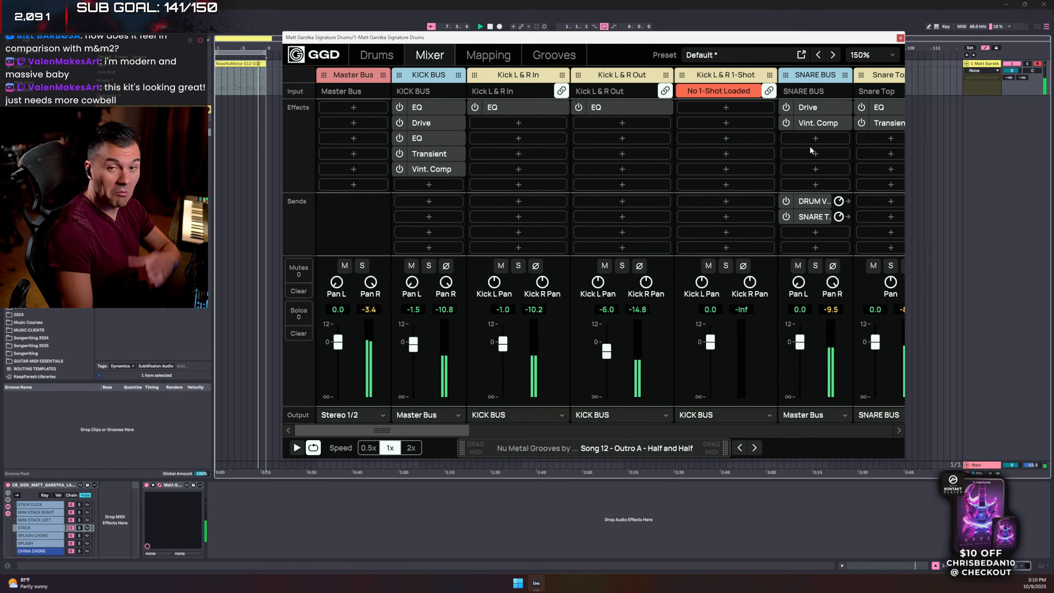
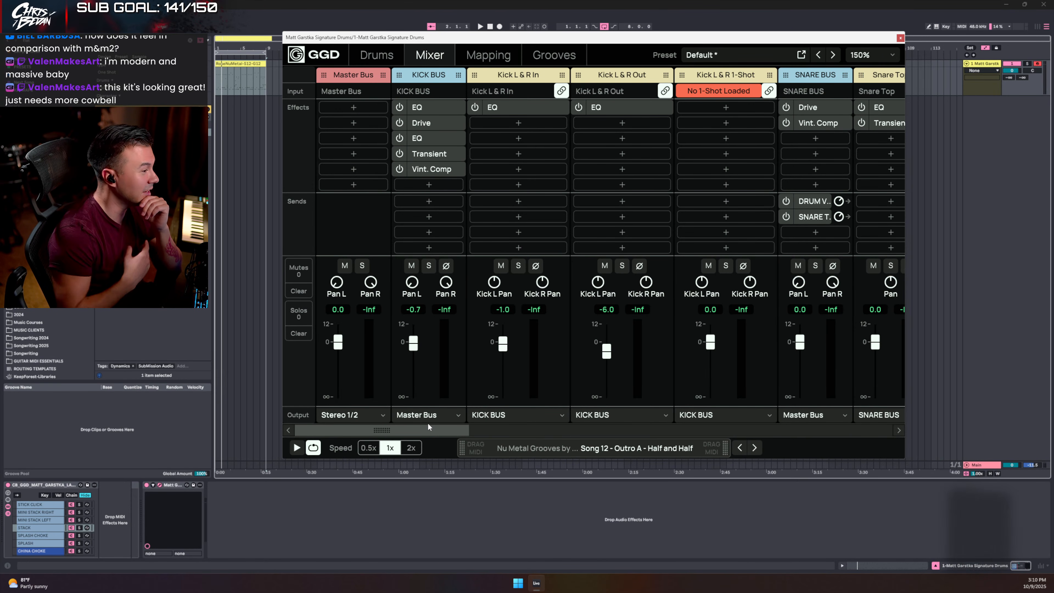
- Close the drum plugin window and add Kontakt 8 on a new track, unfolding the track and centring the instrument window
{"action": "left_click_drag", "start_coordinate": [394, 430], "coordinate": [670, 421]}
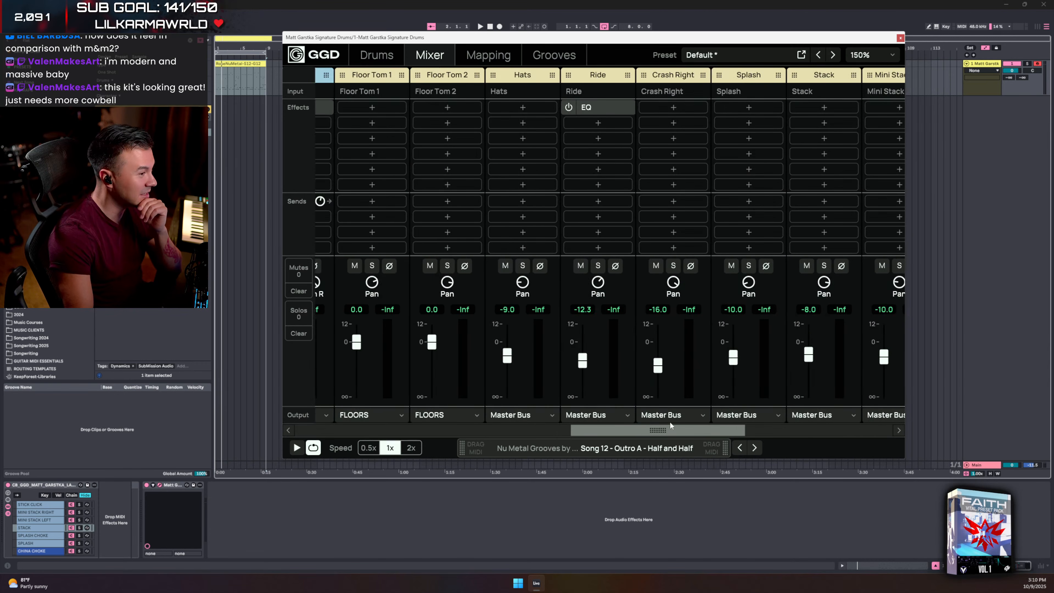
{"action": "left_click", "coordinate": [899, 38]}
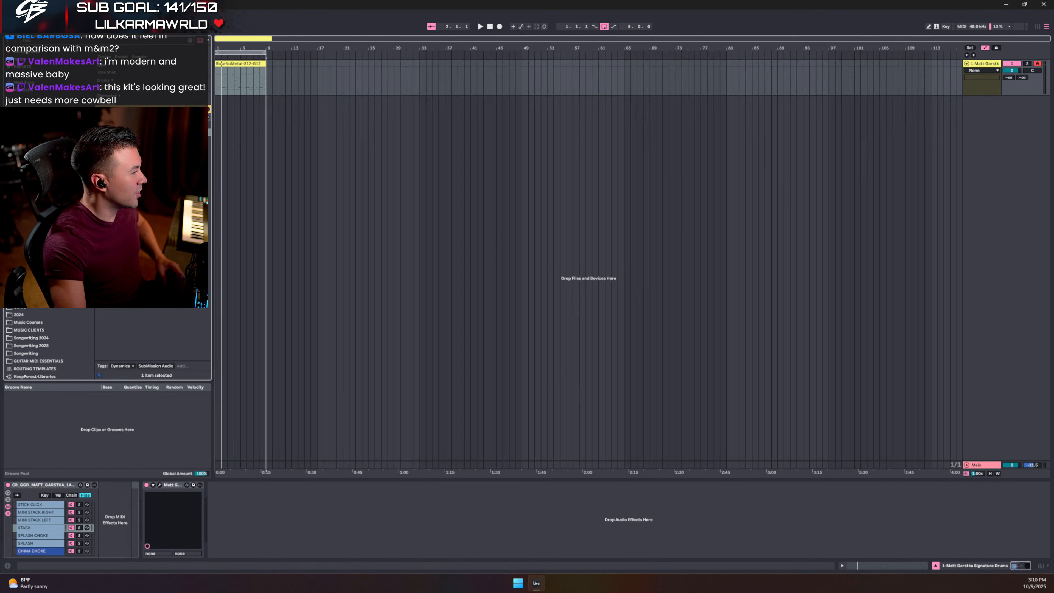
{"action": "scroll", "coordinate": [48, 330], "scroll_direction": "down", "scroll_amount": 2}
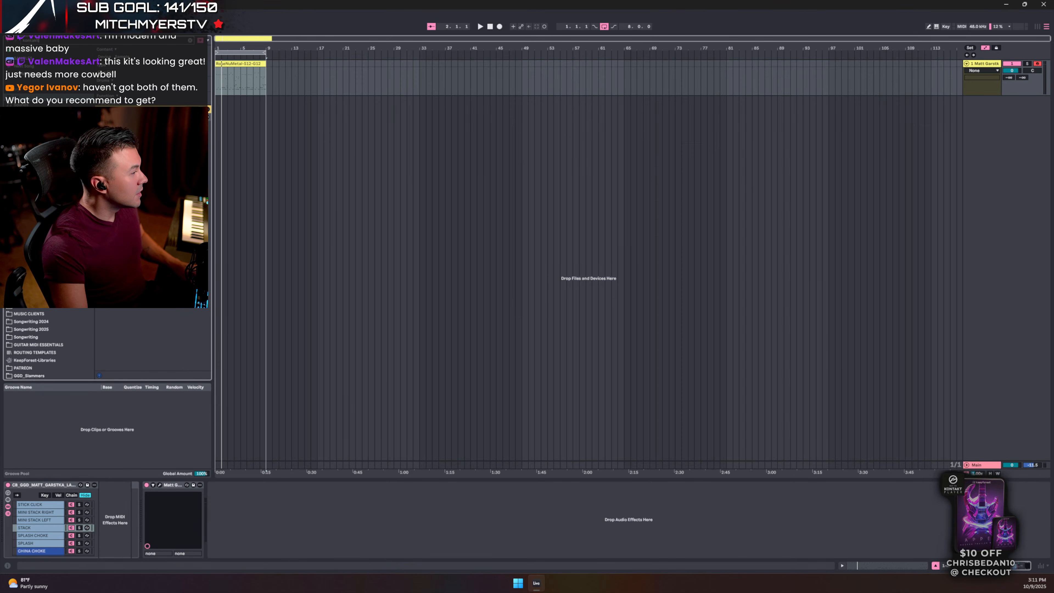
{"action": "left_click_drag", "start_coordinate": [137, 140], "coordinate": [978, 113]}
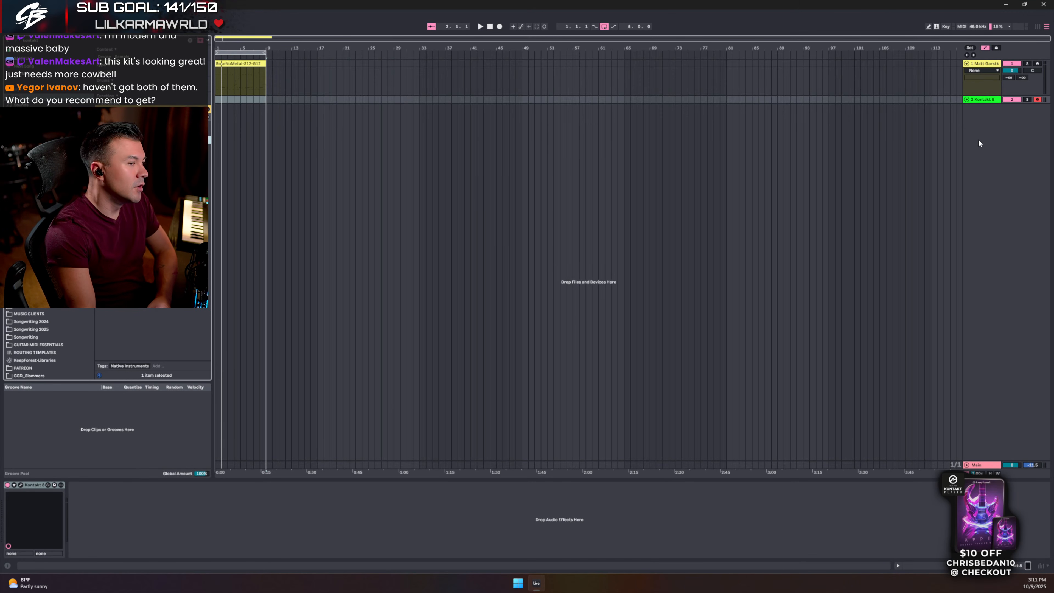
{"action": "left_click", "coordinate": [966, 100]}
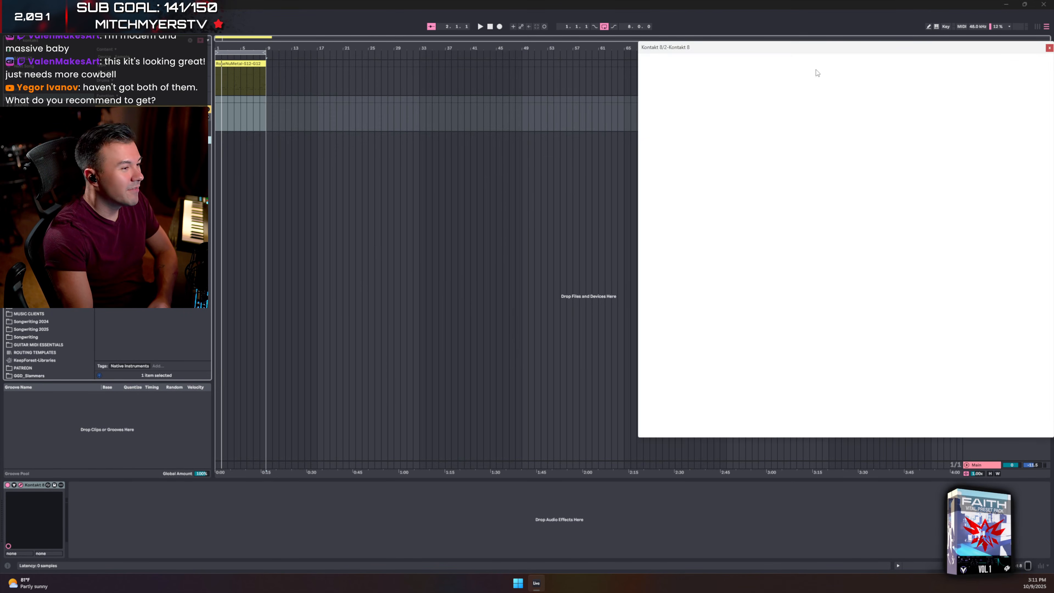
{"action": "left_click_drag", "start_coordinate": [791, 46], "coordinate": [537, 52]}
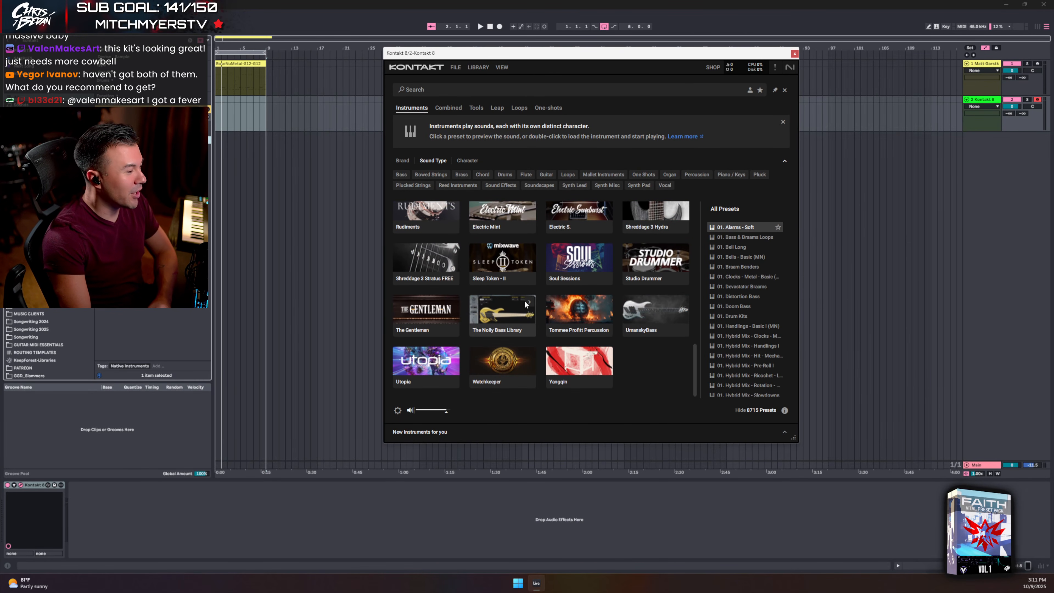
- Load the 09 Slightly Less Gritty preset from The Nolly Bass Library and check its sound controls
{"action": "left_click", "coordinate": [526, 304]}
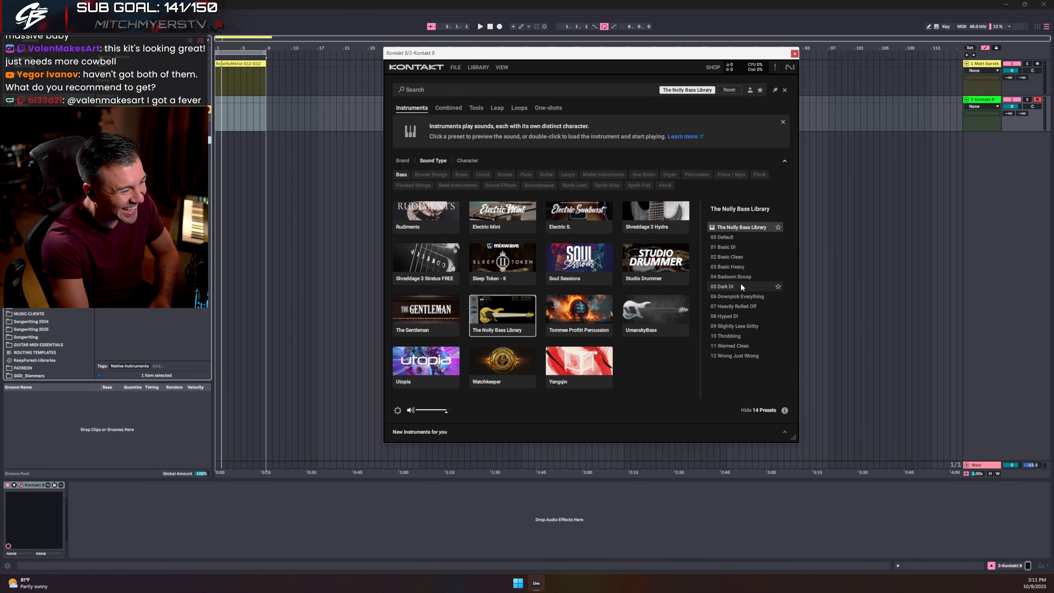
{"action": "left_click", "coordinate": [738, 326]}
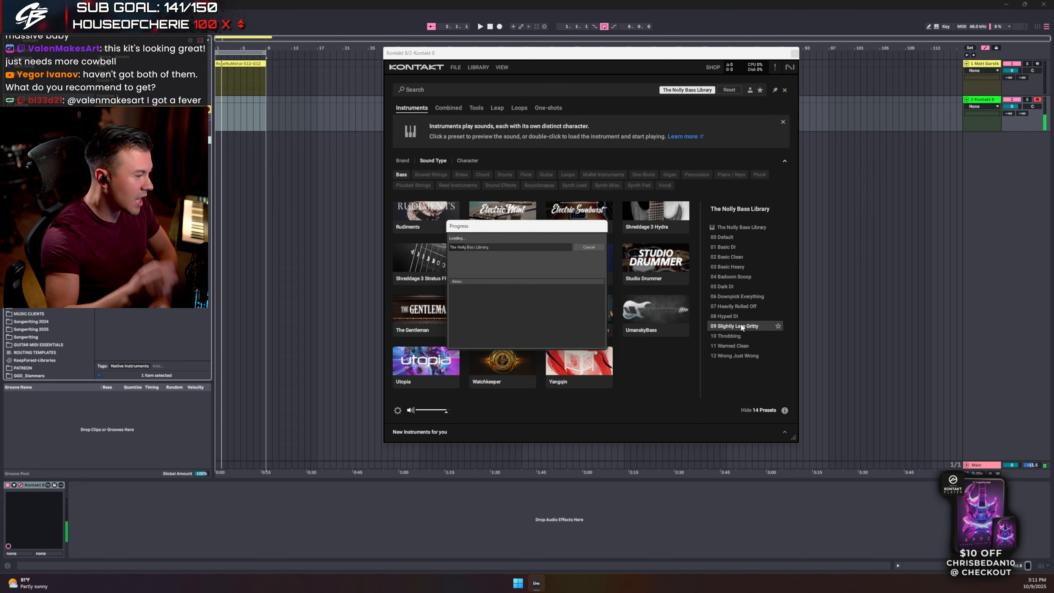
{"action": "double_click", "coordinate": [741, 326]}
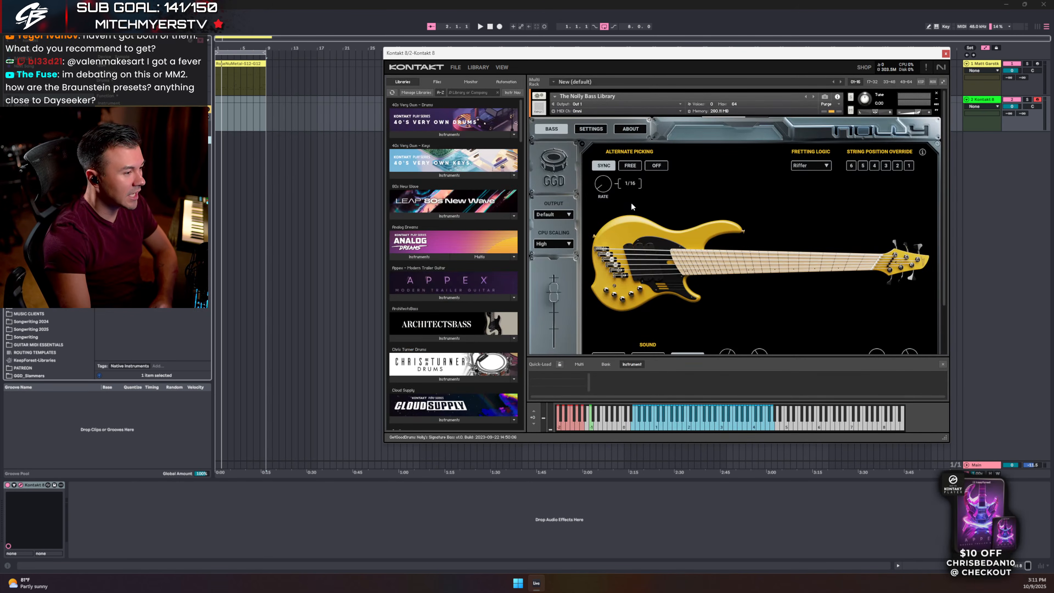
{"action": "scroll", "coordinate": [670, 284], "scroll_direction": "down", "scroll_amount": 1}
{"action": "scroll", "coordinate": [654, 192], "scroll_direction": "up", "scroll_amount": 1}
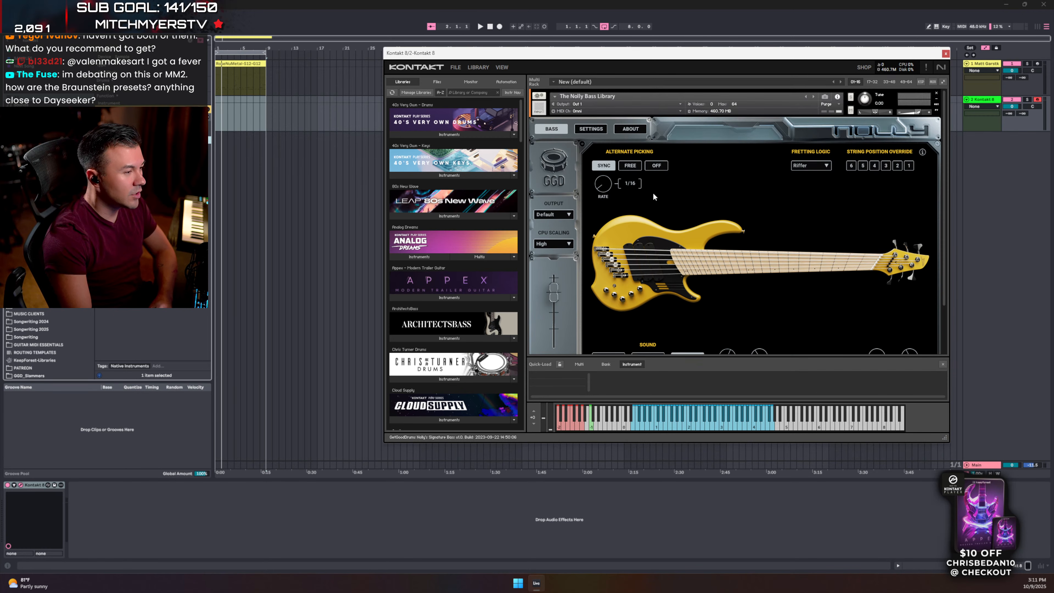
{"action": "scroll", "coordinate": [690, 222], "scroll_direction": "down", "scroll_amount": 1}
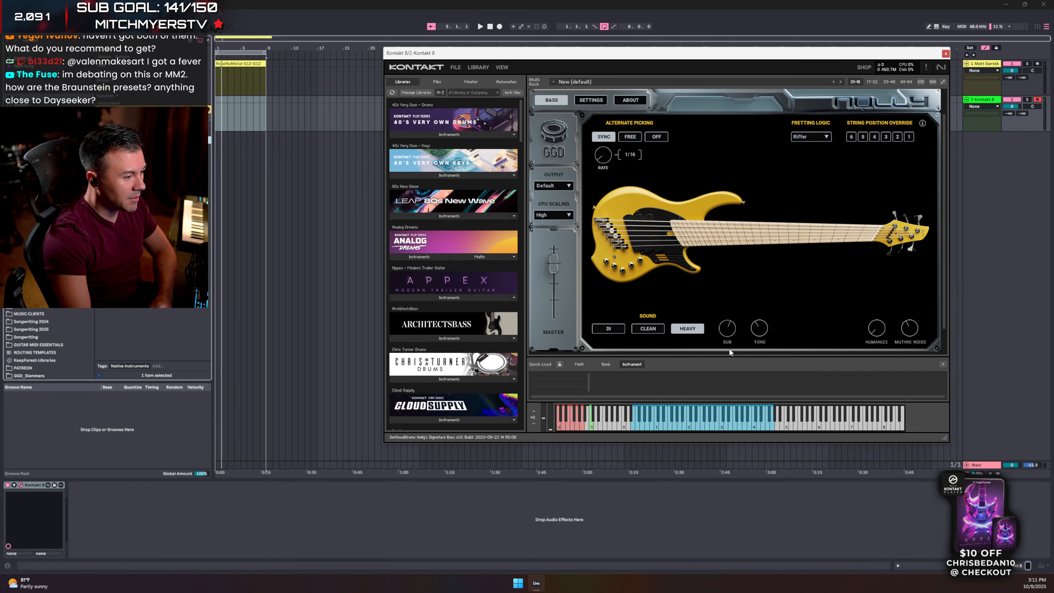
{"action": "left_click", "coordinate": [764, 329]}
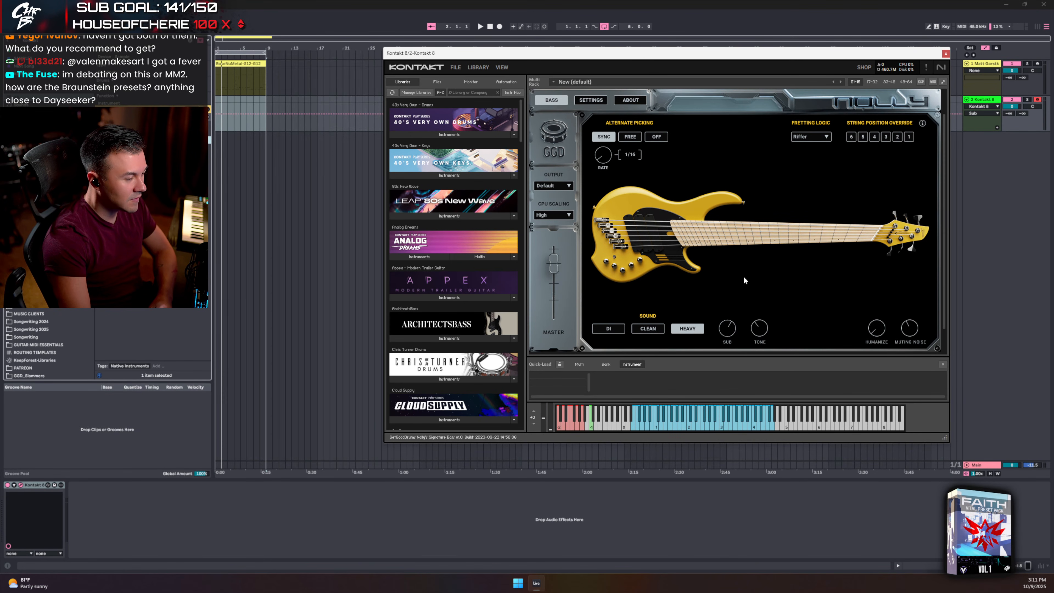
- Copy the drum clip's KICK DOUBLE notes into a new MIDI clip on the Kontakt track and raise them an octave
{"action": "double_click", "coordinate": [232, 63]}
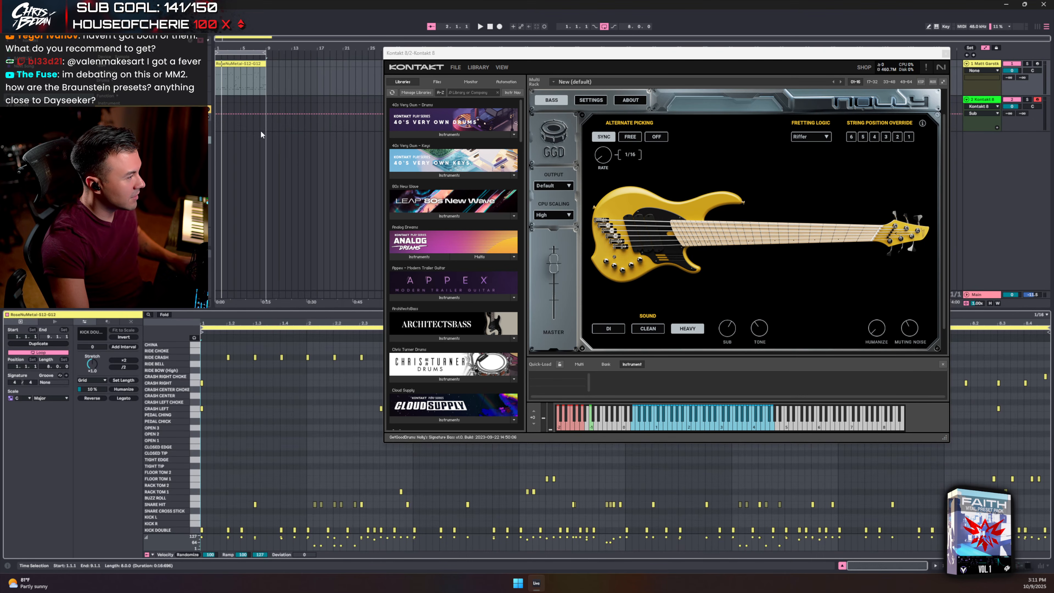
{"action": "left_click", "coordinate": [196, 523]}
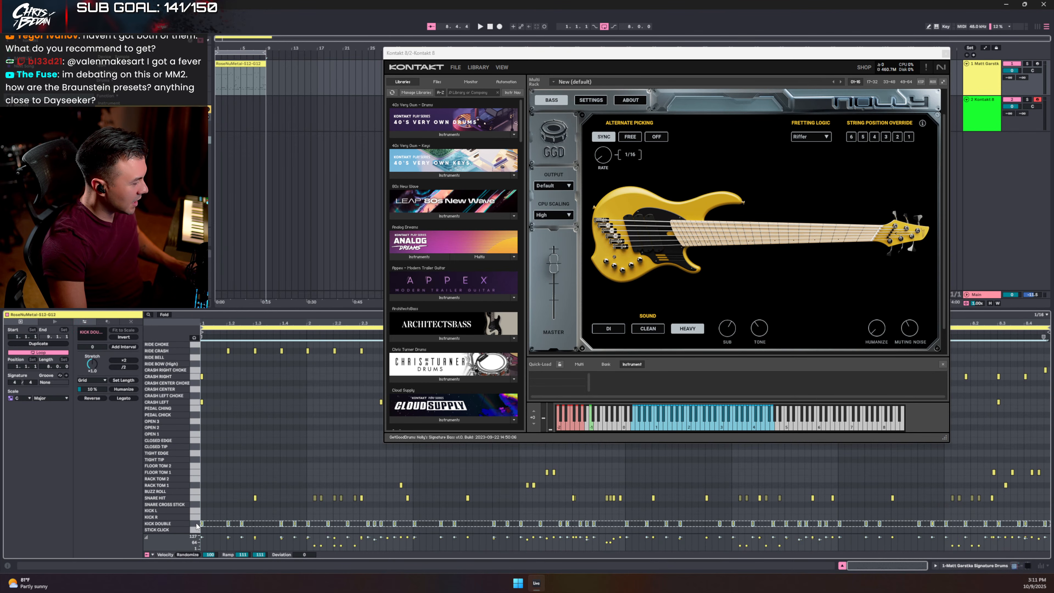
{"action": "double_click", "coordinate": [984, 100]}
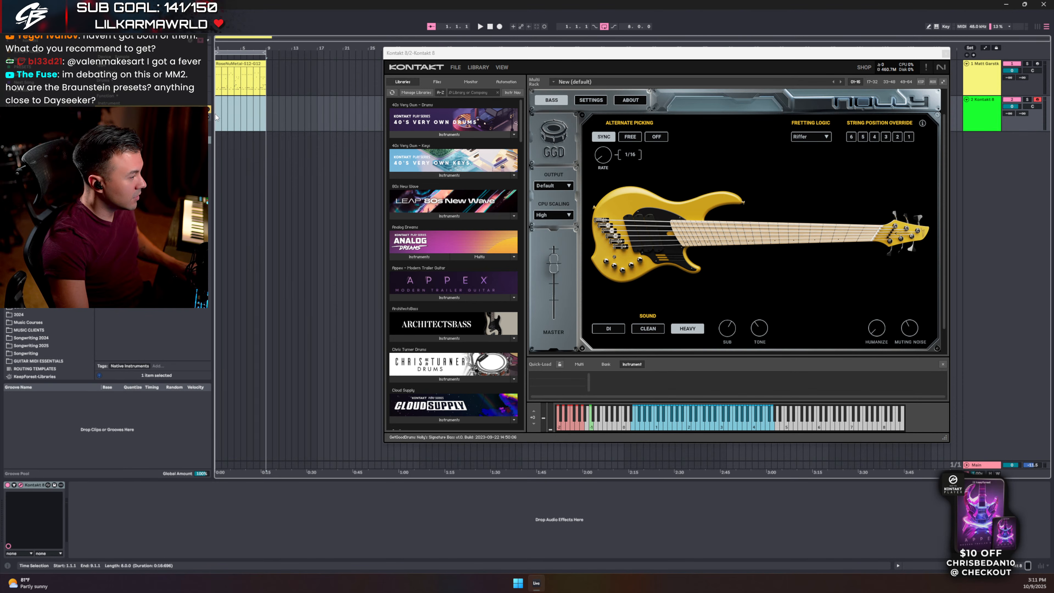
{"action": "key", "text": "ctrl+shift+m"}
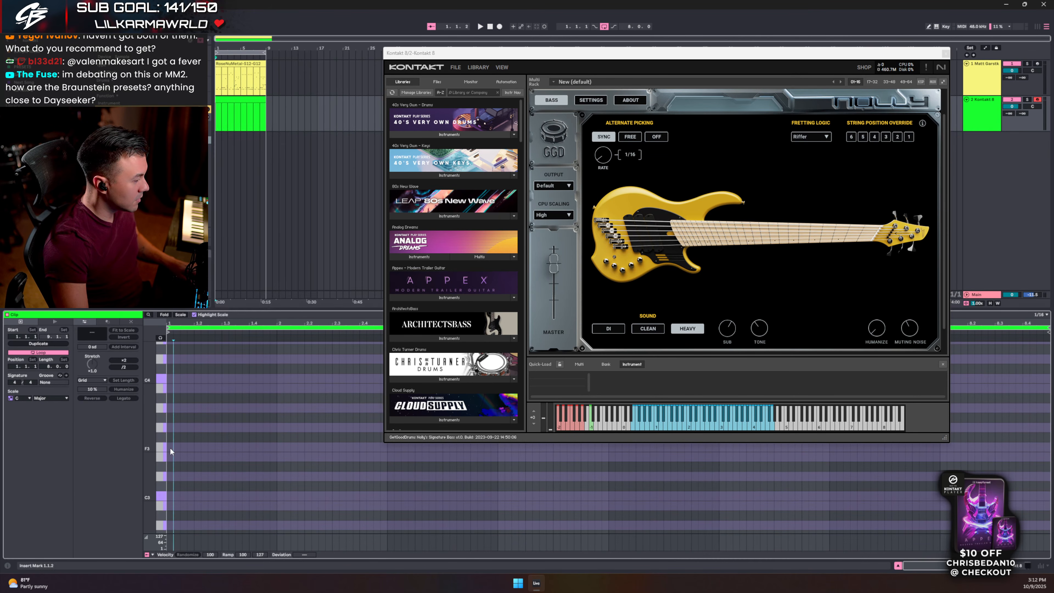
{"action": "key", "text": "ctrl+v"}
{"action": "key", "text": "shift+Up"}
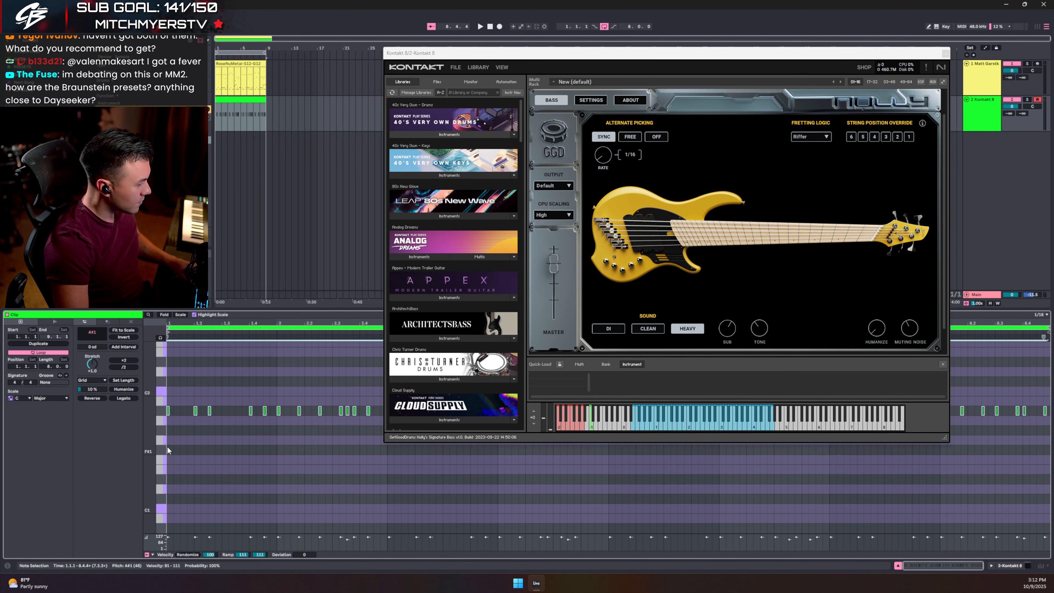
- Turn on note preview in the bass clip's piano roll and audition the A#1 key
{"action": "key", "text": "ctrl+k"}
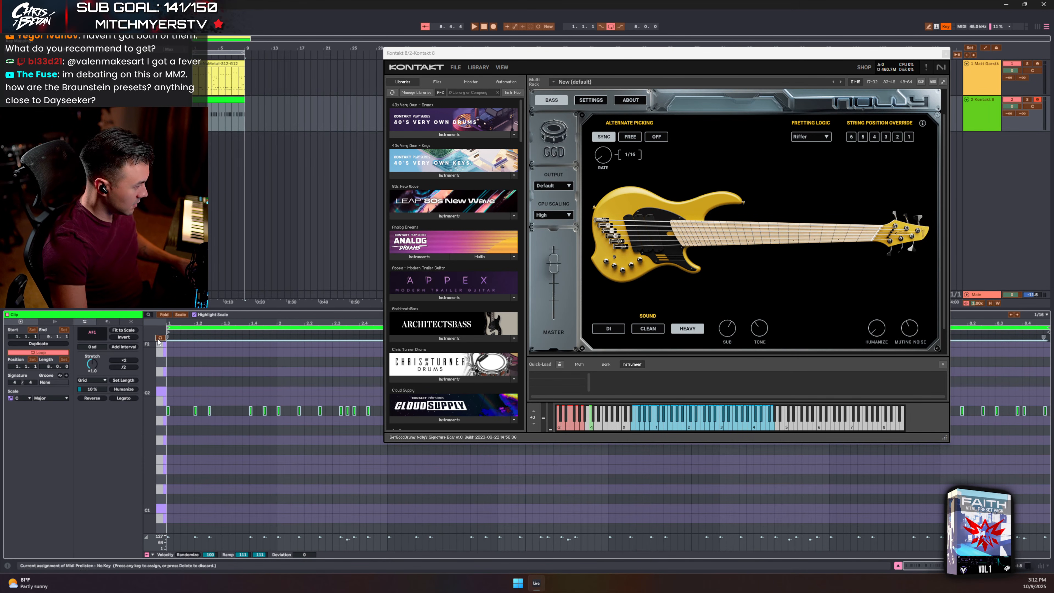
{"action": "key", "text": "ctrl+k"}
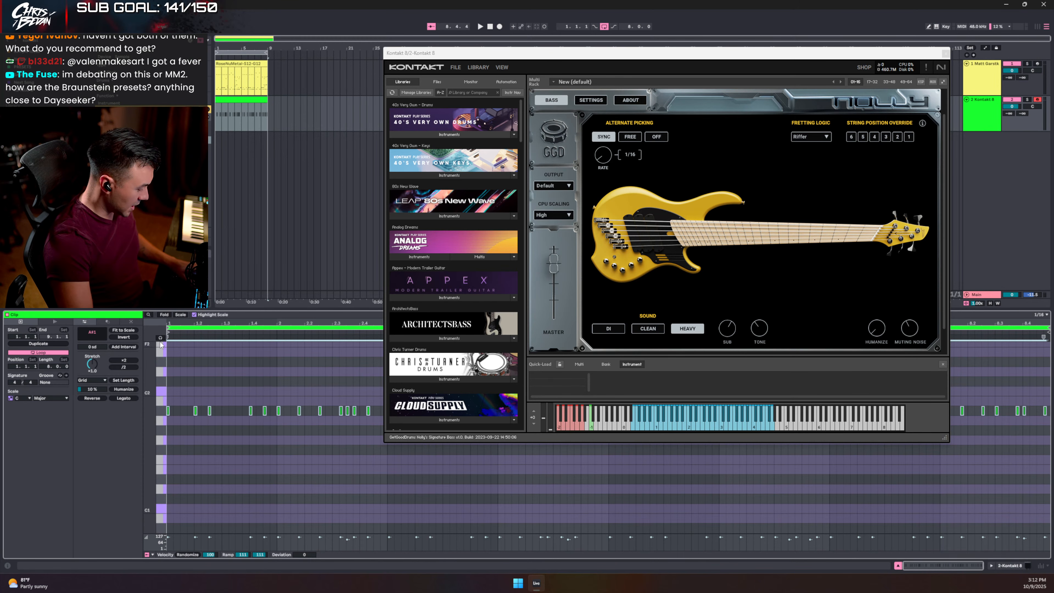
{"action": "left_click", "coordinate": [161, 338]}
{"action": "left_click", "coordinate": [160, 411]}
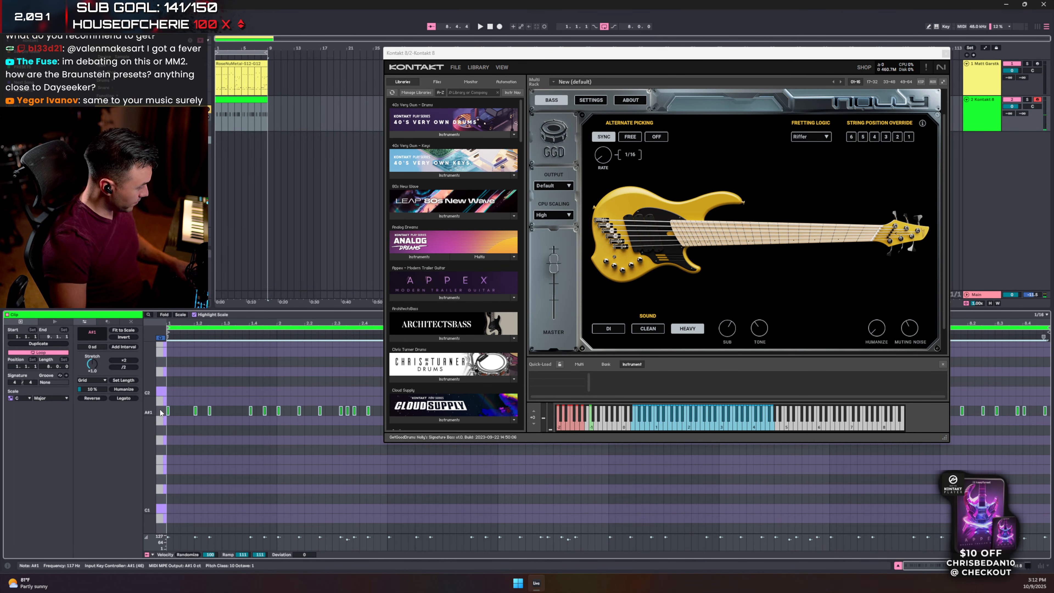
- Transpose all the bass notes down from A#1 to G#0 and make them legato
{"action": "key", "text": "Down"}
{"action": "key", "text": "Down"}
{"action": "key", "text": "Down"}
{"action": "key", "text": "Down"}
{"action": "key", "text": "Down"}
{"action": "key", "text": "Down"}
{"action": "key", "text": "Down"}
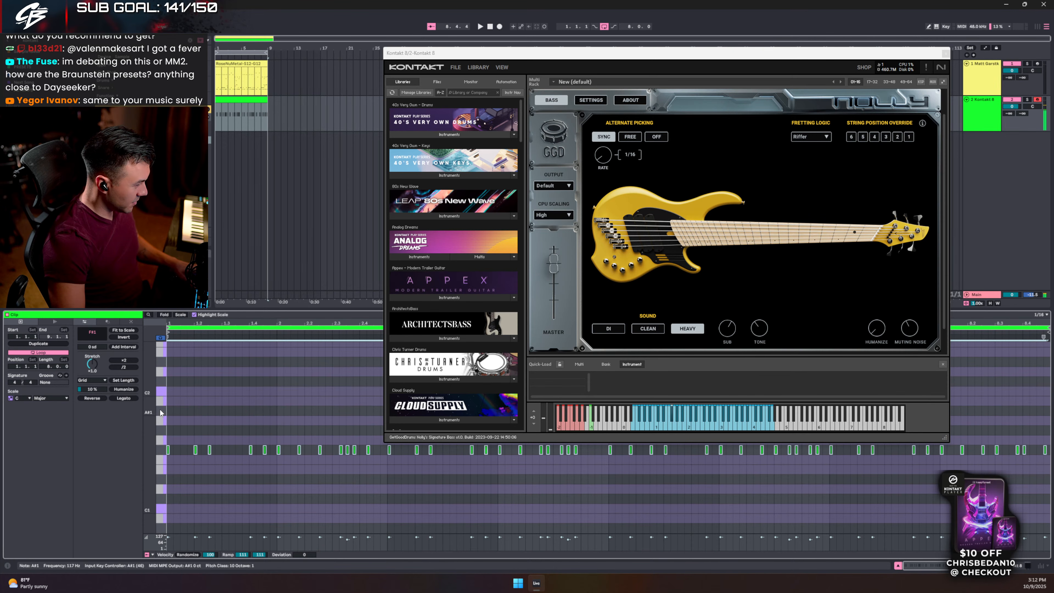
{"action": "key", "text": "Down"}
{"action": "key", "text": "Down"}
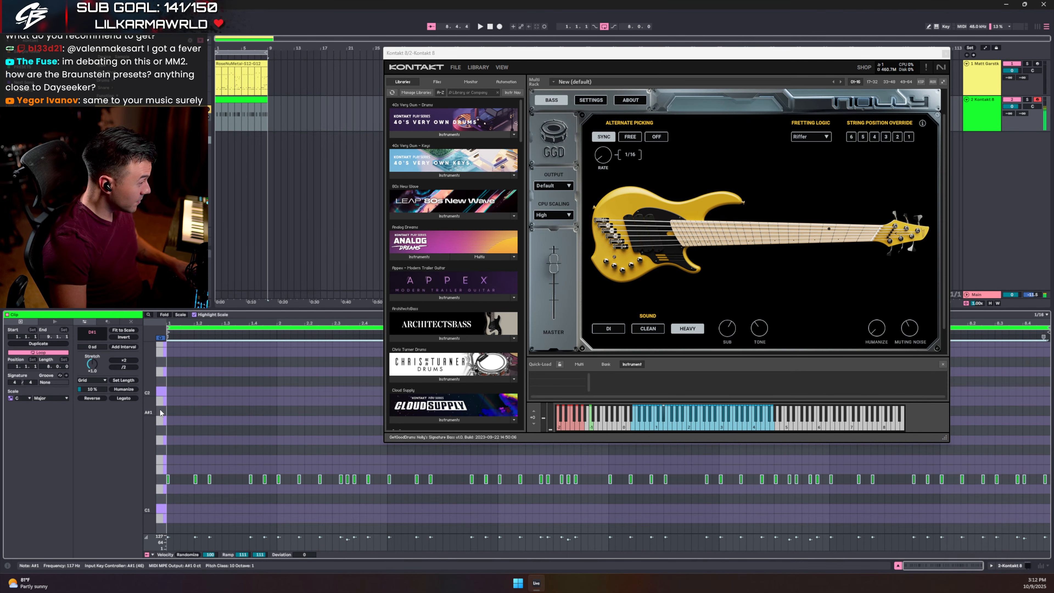
{"action": "key", "text": "Down"}
{"action": "key", "text": "Down"}
{"action": "key", "text": "Down"}
{"action": "key", "text": "Down"}
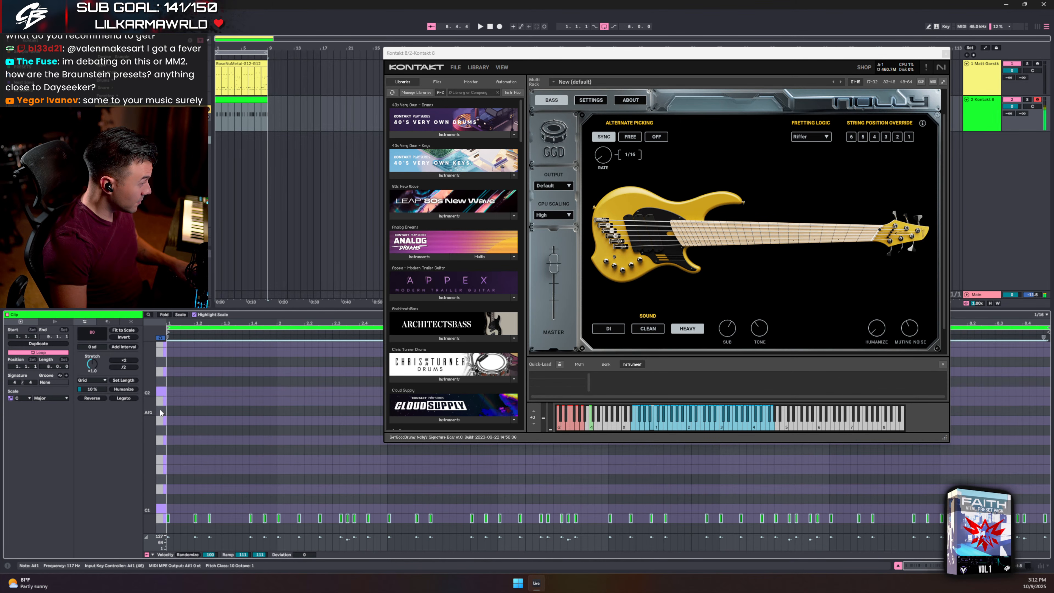
{"action": "key", "text": "Down"}
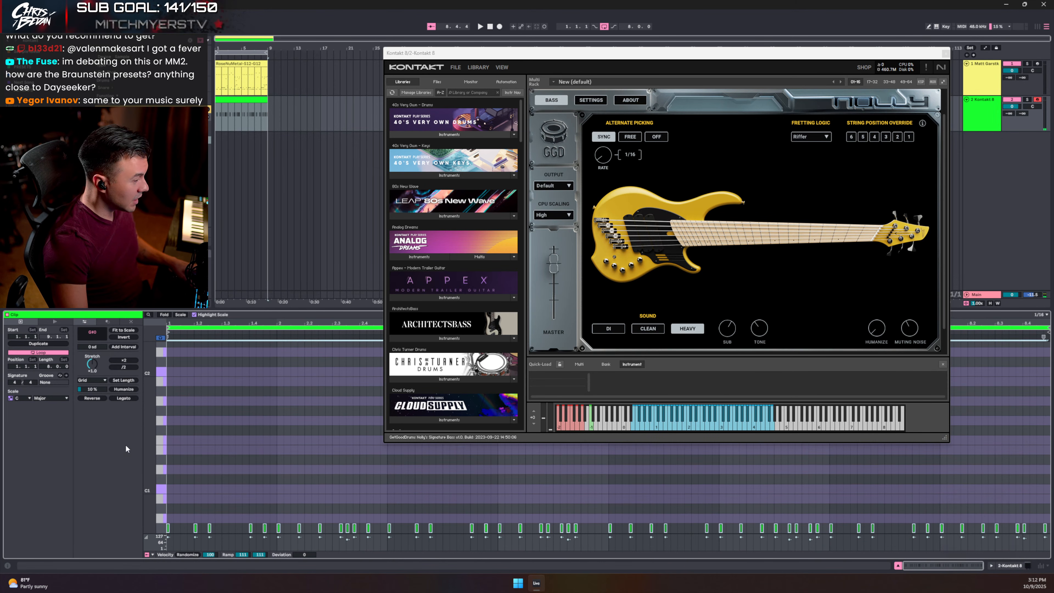
{"action": "left_click", "coordinate": [117, 398]}
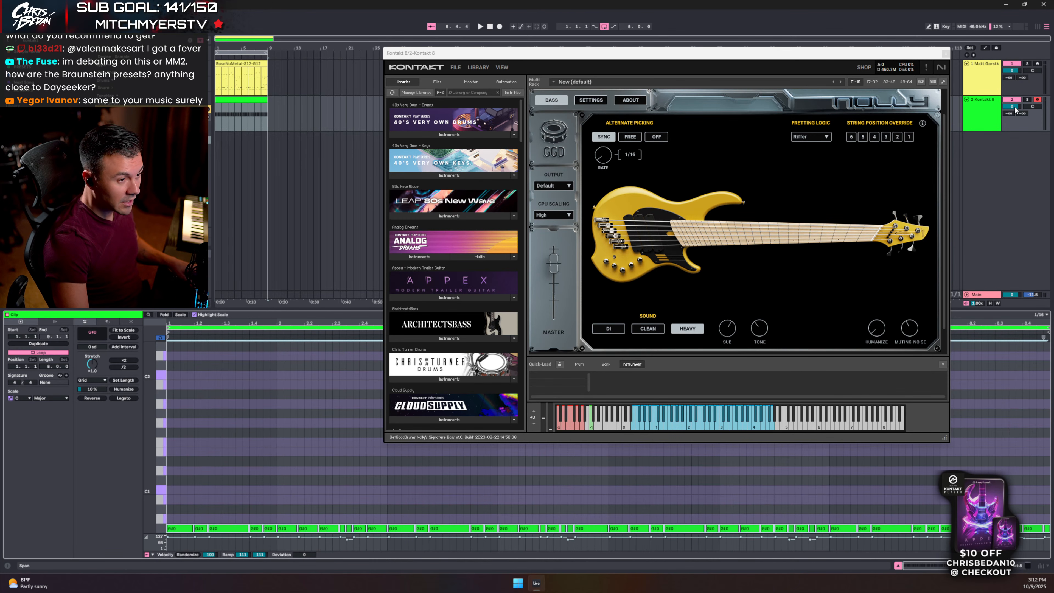
- Play the loop, close the Kontakt window and show the Kontakt track's device chain
{"action": "key", "text": "space"}
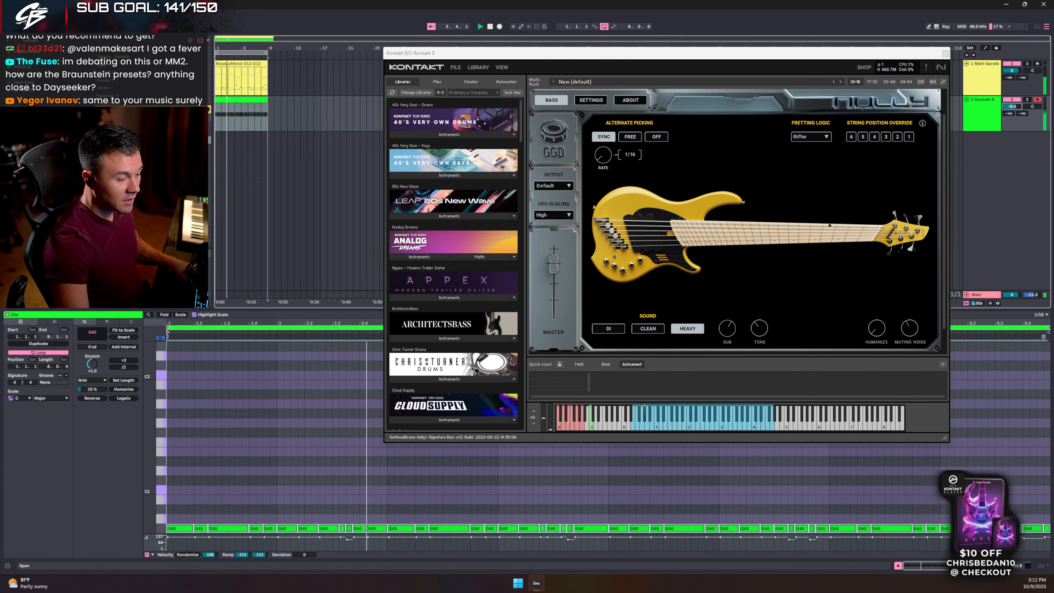
{"action": "left_click", "coordinate": [947, 54]}
{"action": "left_click", "coordinate": [993, 117]}
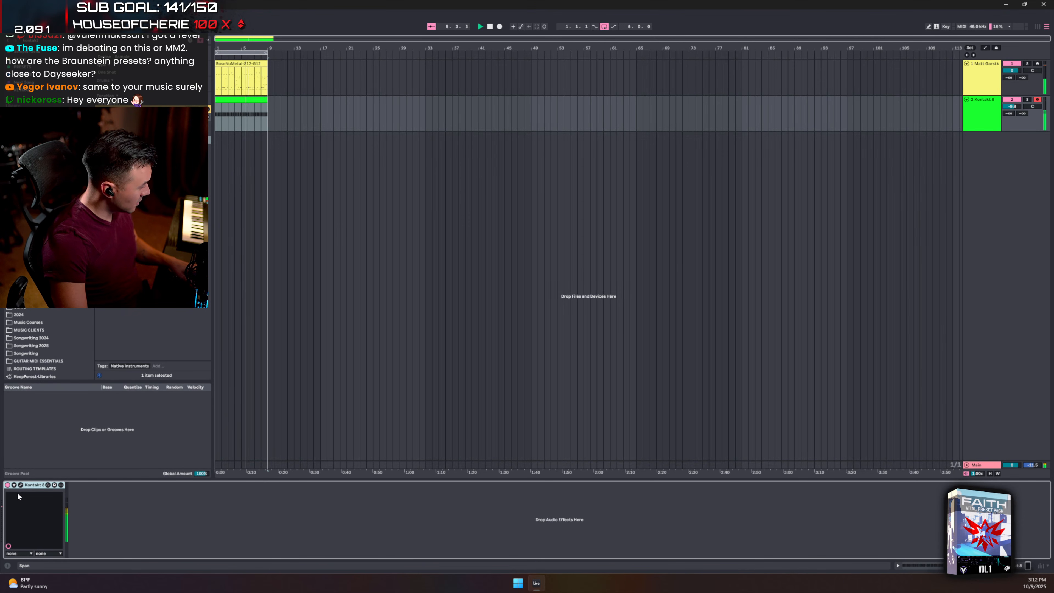
{"action": "left_click", "coordinate": [21, 485]}
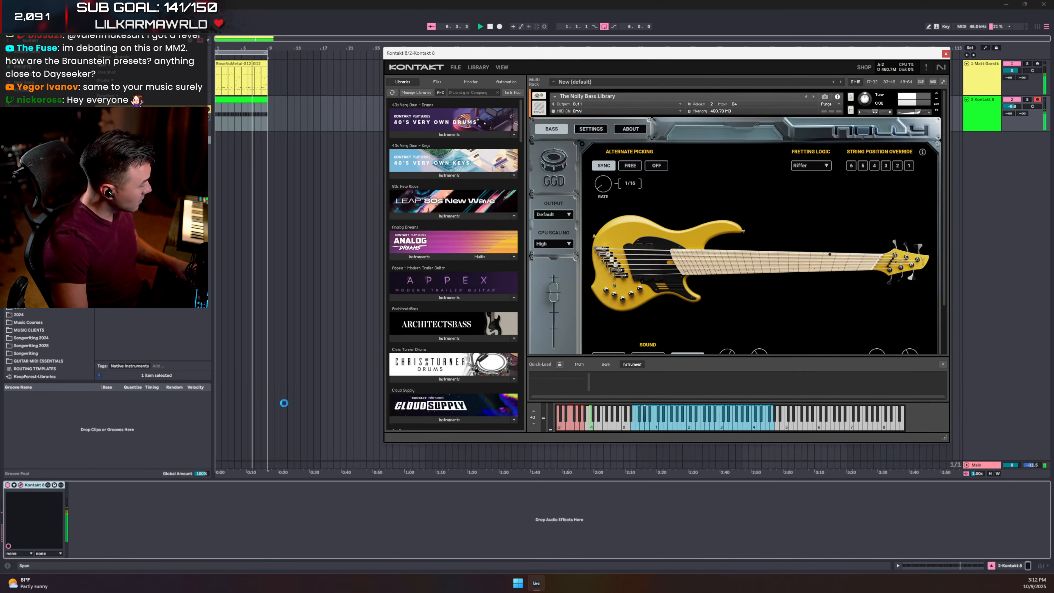
{"action": "left_click", "coordinate": [946, 54]}
- Search the browser for "fab", add FabFilter Pro-Q 3 after Kontakt and centre its window
{"action": "left_click_drag", "start_coordinate": [95, 41], "coordinate": [10, 38]}
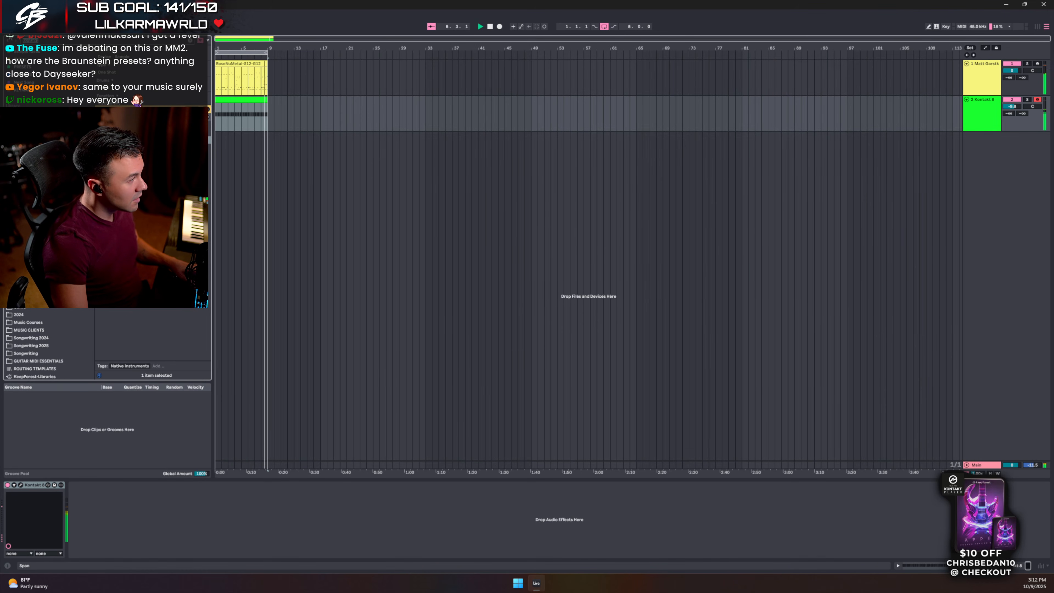
{"action": "type", "text": "fab"}
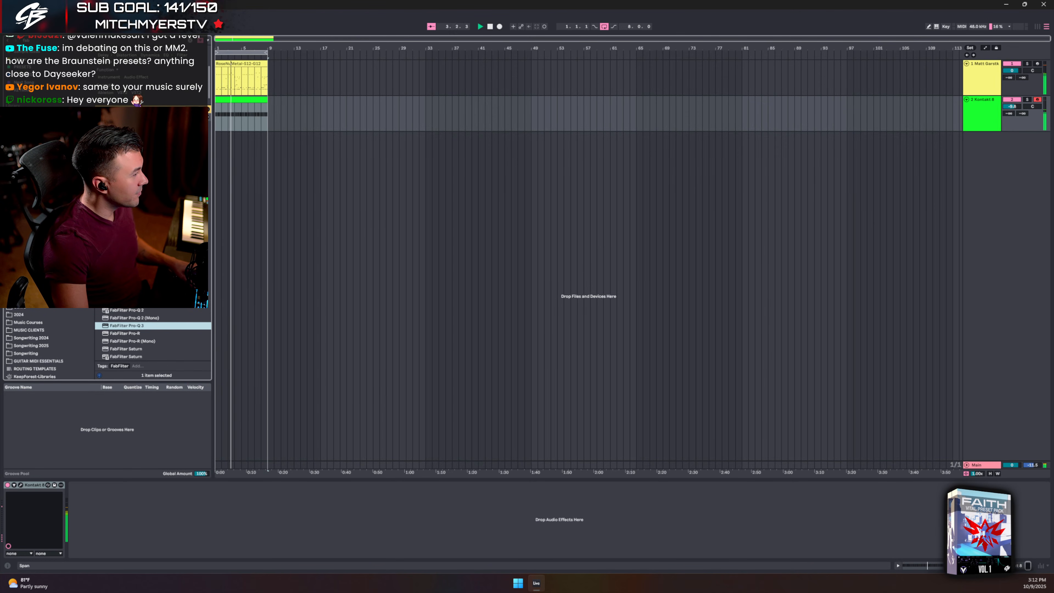
{"action": "double_click", "coordinate": [127, 325]}
{"action": "left_click", "coordinate": [134, 92]}
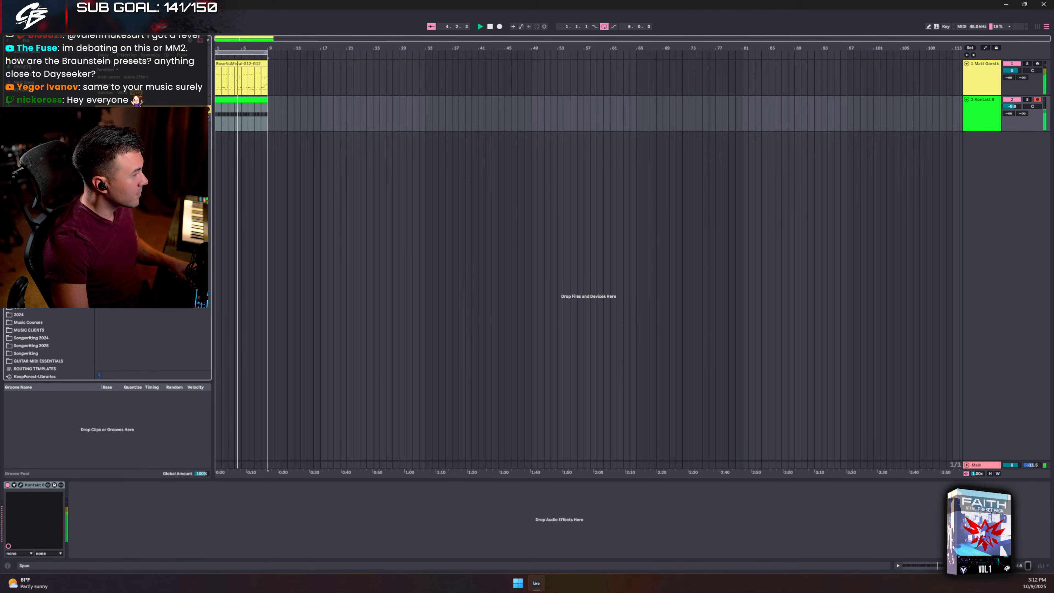
{"action": "left_click_drag", "start_coordinate": [127, 217], "coordinate": [99, 533]}
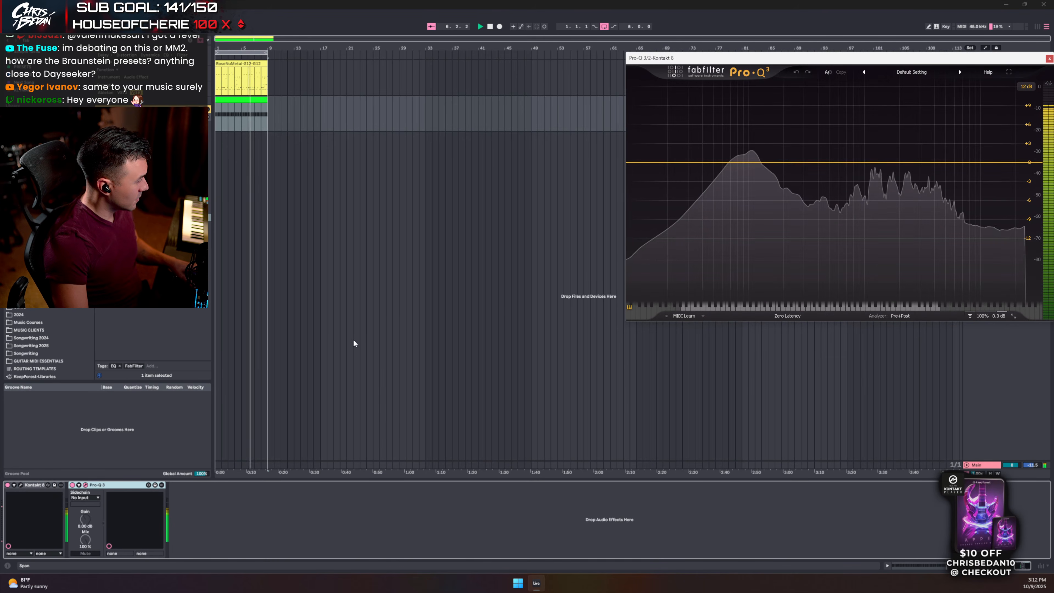
{"action": "left_click_drag", "start_coordinate": [823, 60], "coordinate": [495, 136]}
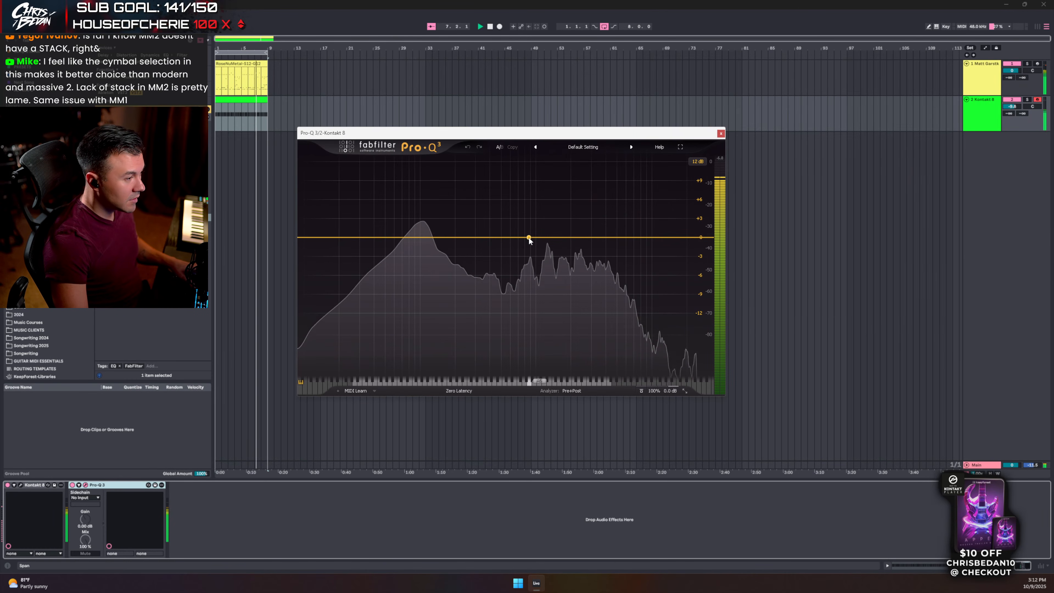
- Add two bell cuts in the bass's Pro-Q 3, about -3.3 dB near 739 Hz and -5.2 dB near 197 Hz, and close the EQ
{"action": "left_click_drag", "start_coordinate": [529, 238], "coordinate": [518, 273]}
{"action": "left_click_drag", "start_coordinate": [519, 270], "coordinate": [512, 255]}
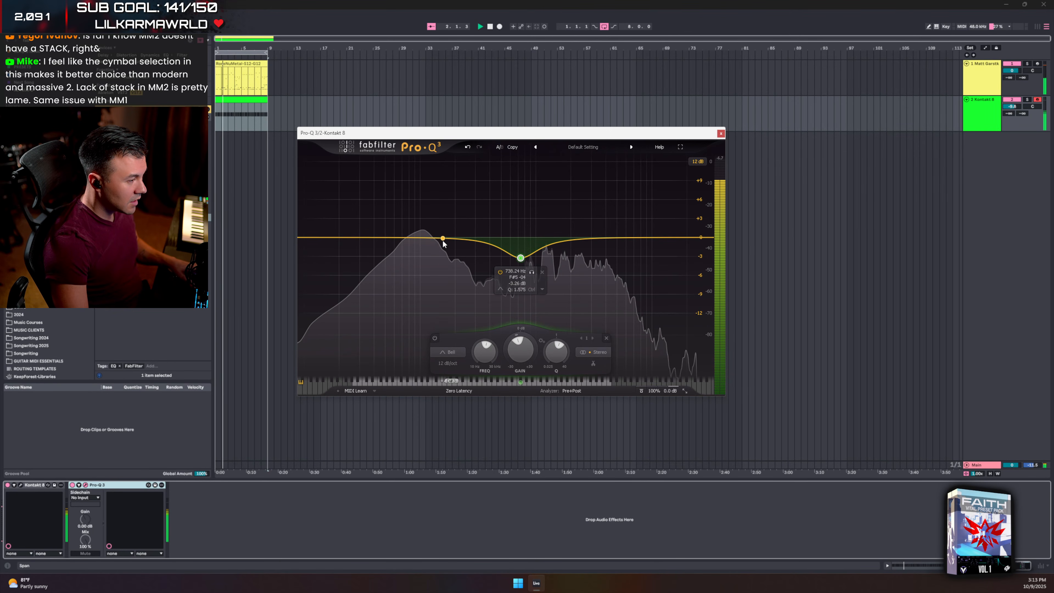
{"action": "left_click_drag", "start_coordinate": [443, 238], "coordinate": [455, 270]}
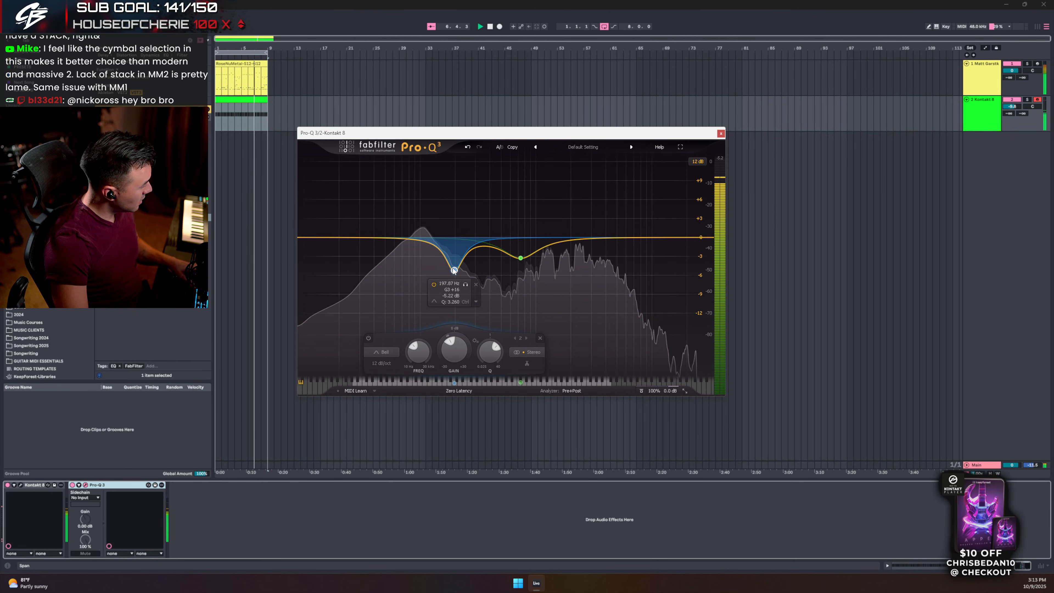
{"action": "left_click", "coordinate": [721, 133]}
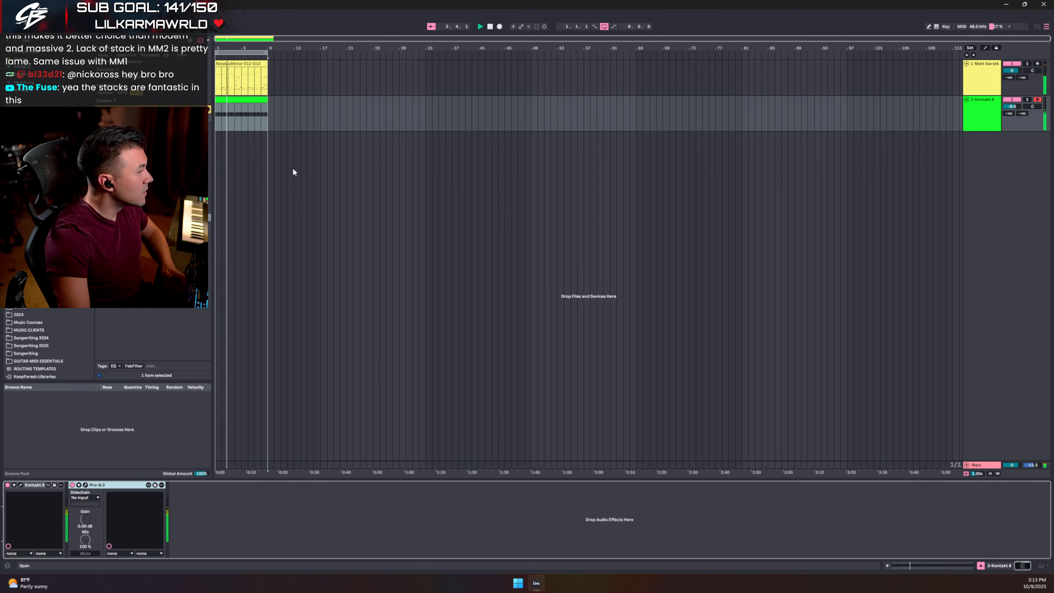
- Open the Kontakt track's bass clip and shorten the long G#0 note at 1.2.3 to end at 1.3.1
{"action": "double_click", "coordinate": [255, 98]}
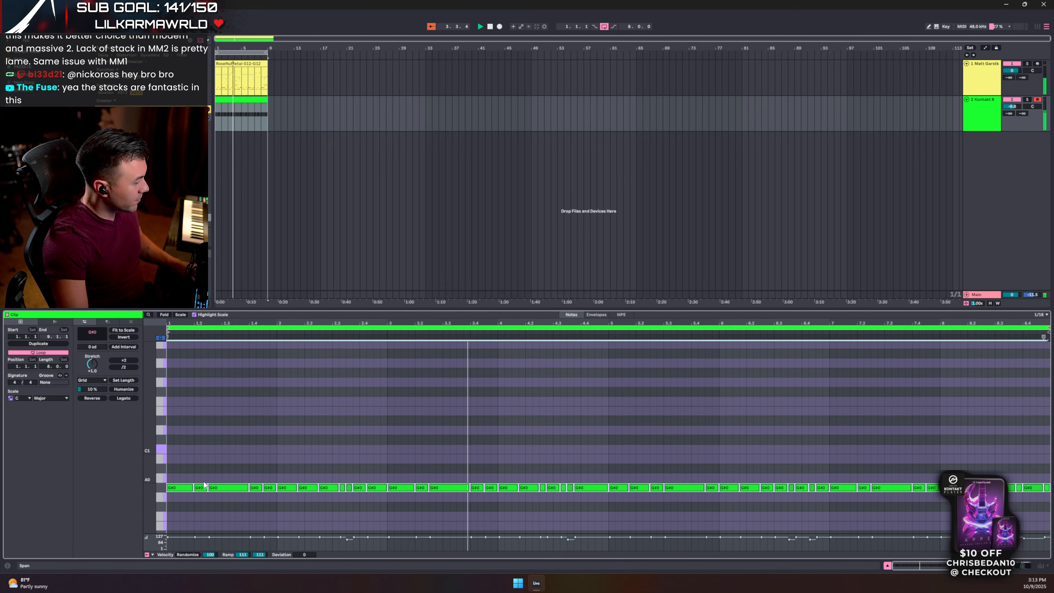
{"action": "left_click", "coordinate": [221, 488]}
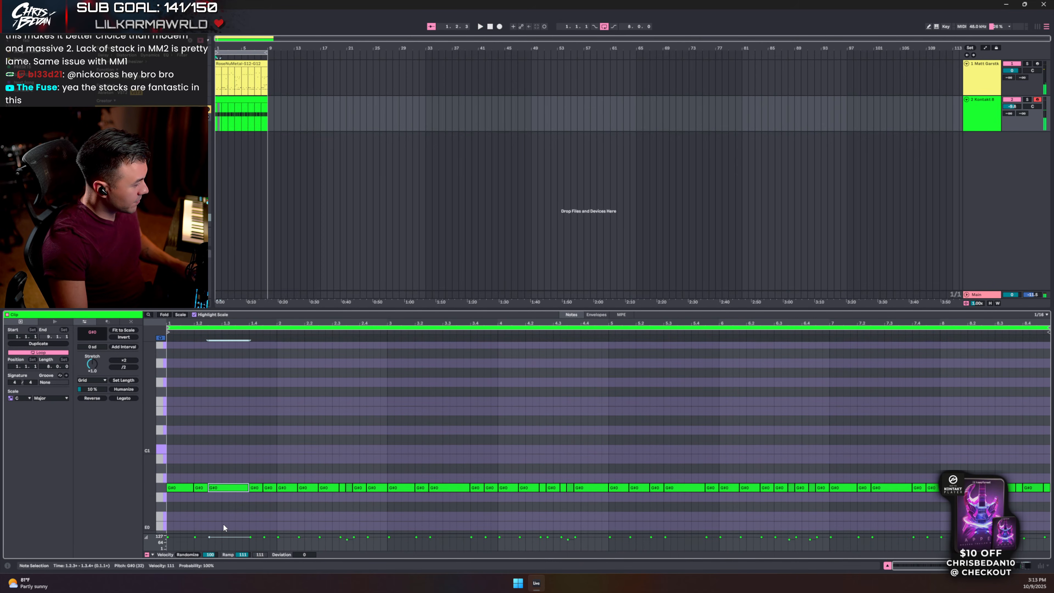
{"action": "key", "text": "shift+Up"}
{"action": "key", "text": "space"}
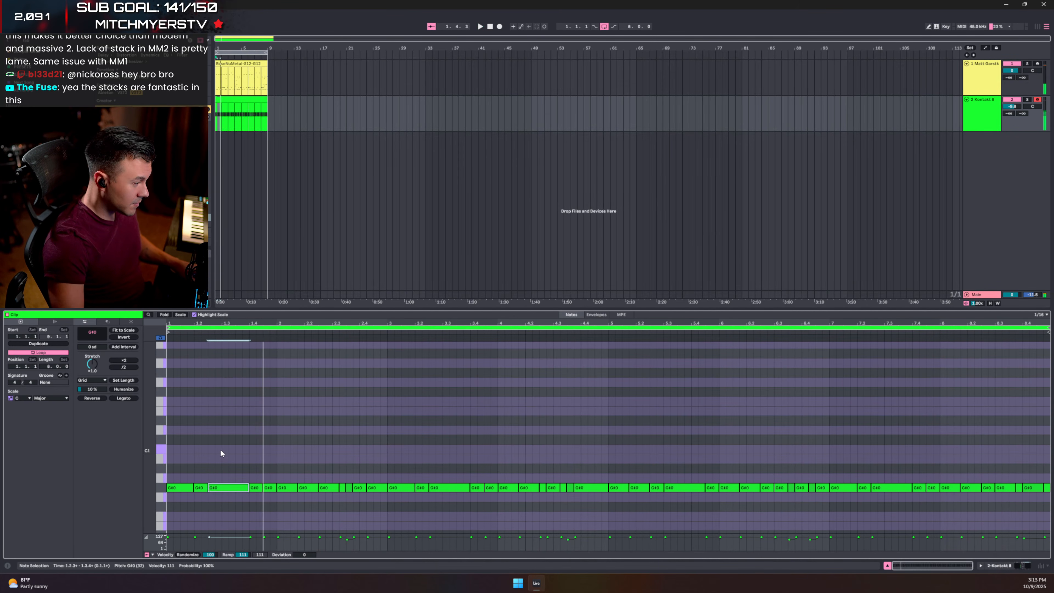
{"action": "key", "text": "shift+Down"}
{"action": "key", "text": "shift+Left"}
{"action": "key", "text": "shift+Left"}
{"action": "key", "text": "shift+Left"}
{"action": "key", "text": "shift+Left"}
- Place a G#1 note an octave above the bass line from 1.3.1 to 1.4.1 and play it back
{"action": "key", "text": "shift+Up"}
{"action": "key", "text": "Right"}
{"action": "key", "text": "Right"}
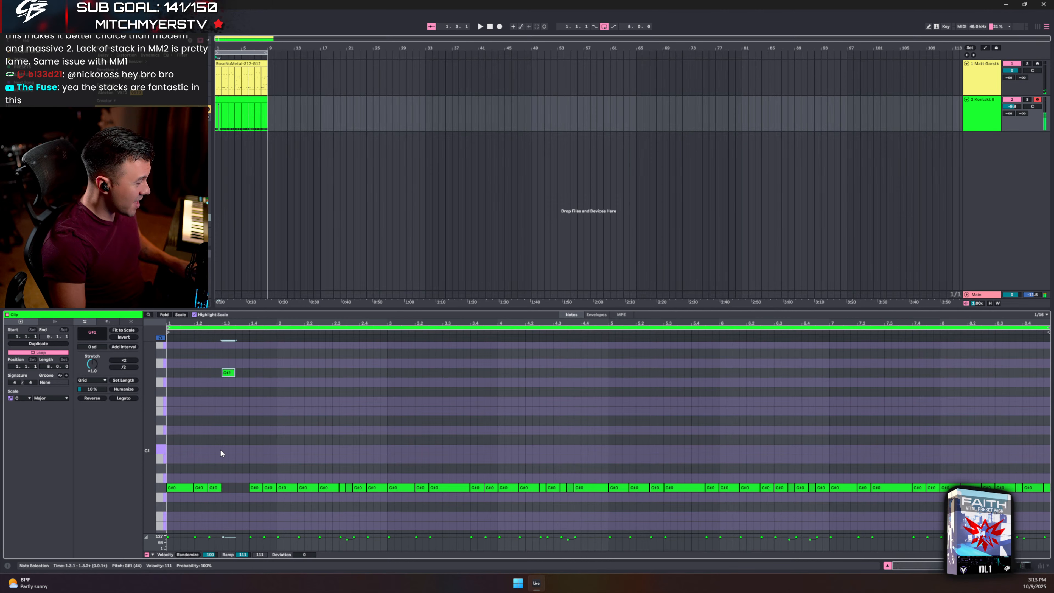
{"action": "key", "text": "shift+Right"}
{"action": "key", "text": "shift+Right"}
{"action": "key", "text": "space"}
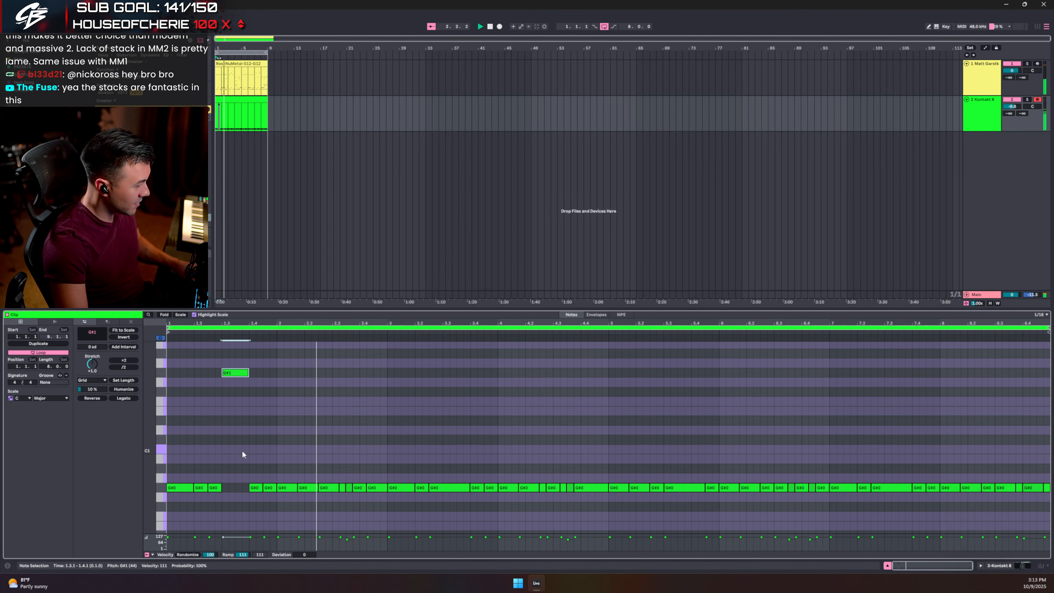
- Raise the bass note at the start of bar 2 a semitone to A0 and listen to it
{"action": "left_click", "coordinate": [290, 488]}
{"action": "key", "text": "Up"}
{"action": "key", "text": "space"}
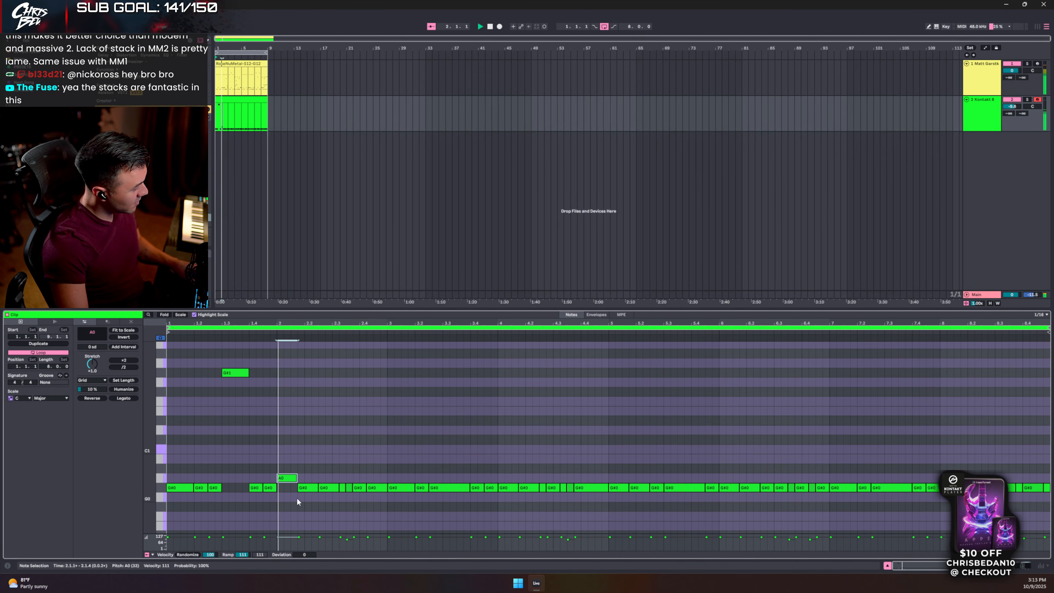
{"action": "key", "text": "space"}
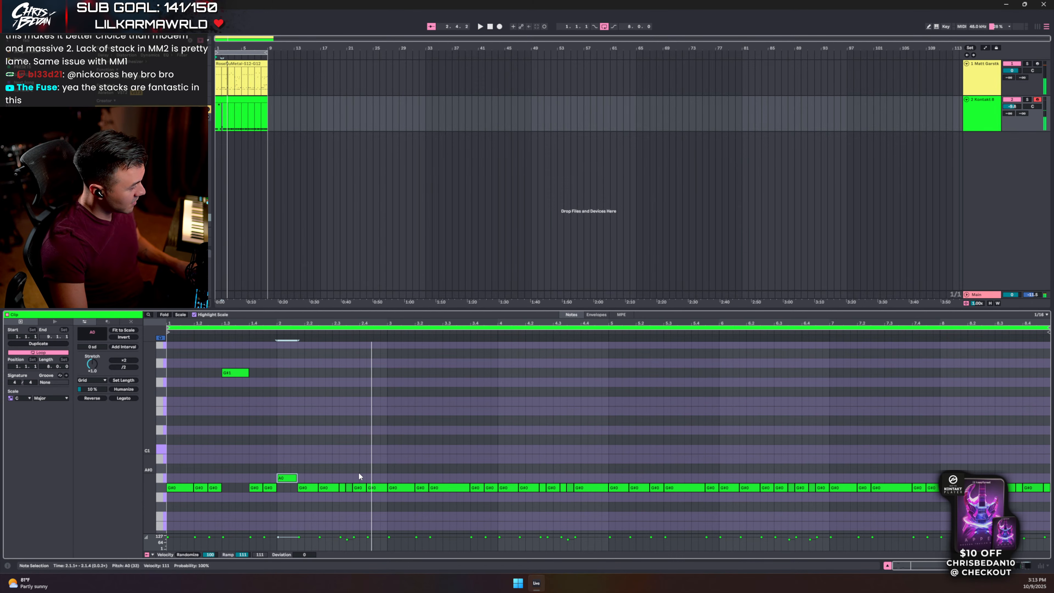
- Raise the two short notes in bar 2's third beat an octave, lowering the first of them to F#1
{"action": "left_click", "coordinate": [361, 487]}
{"action": "left_click", "coordinate": [348, 488]}
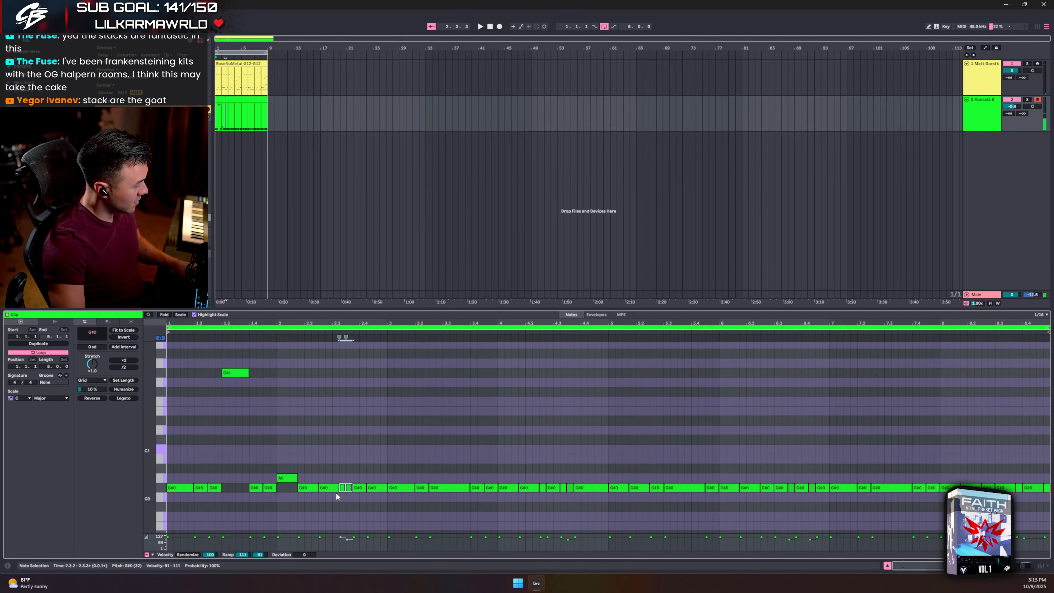
{"action": "key", "text": "shift+Up"}
{"action": "left_click_drag", "start_coordinate": [321, 358], "coordinate": [342, 395]}
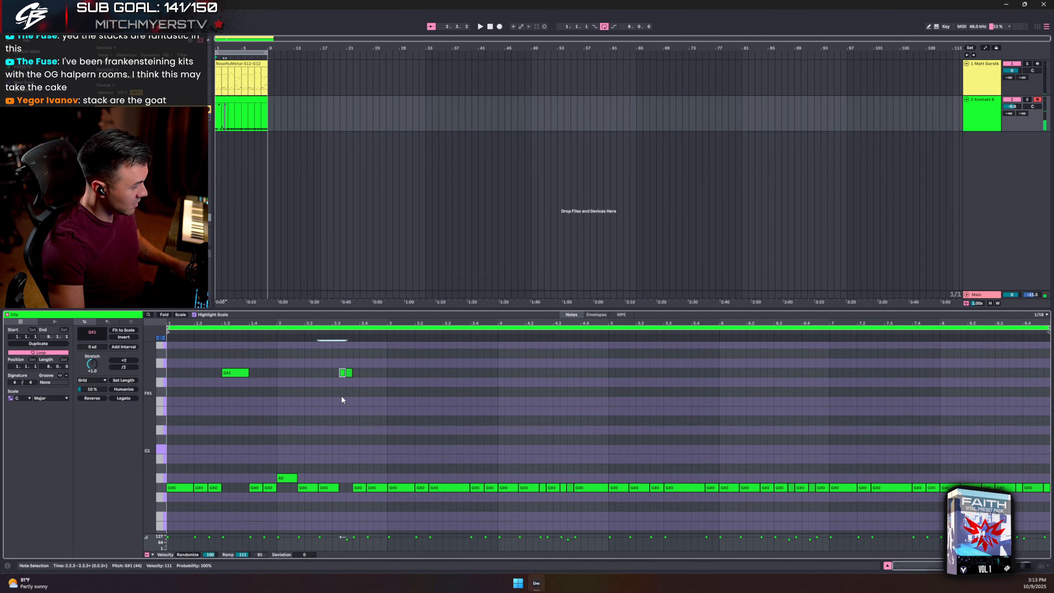
{"action": "key", "text": "Down"}
{"action": "key", "text": "Down"}
- Raise the last two bass notes of bar 2 to A1
{"action": "left_click_drag", "start_coordinate": [358, 471], "coordinate": [379, 501]}
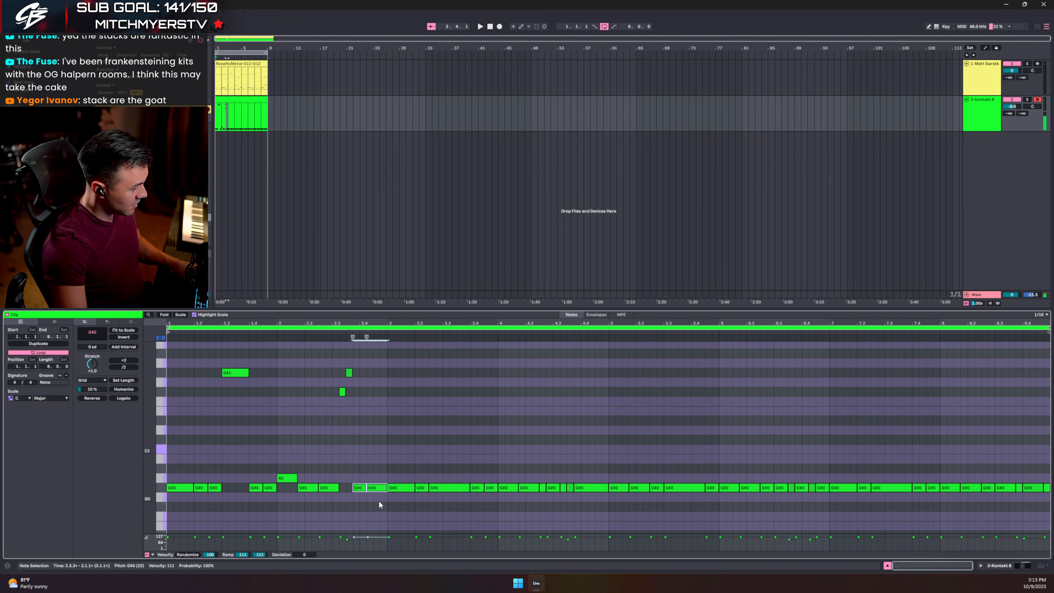
{"action": "key", "text": "shift+Up"}
{"action": "key", "text": "Up"}
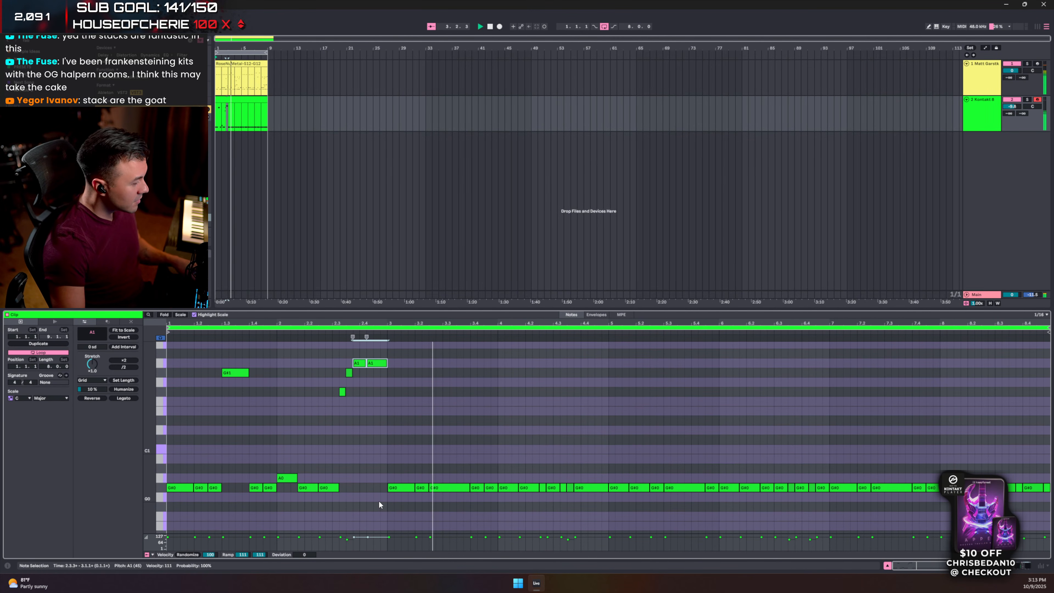
- Shorten the long G#0 note at 3.2.3 to end at 3.3.1 and add a duplicate from 3.3.1 to 3.3.4
{"action": "left_click_drag", "start_coordinate": [436, 473], "coordinate": [452, 506]}
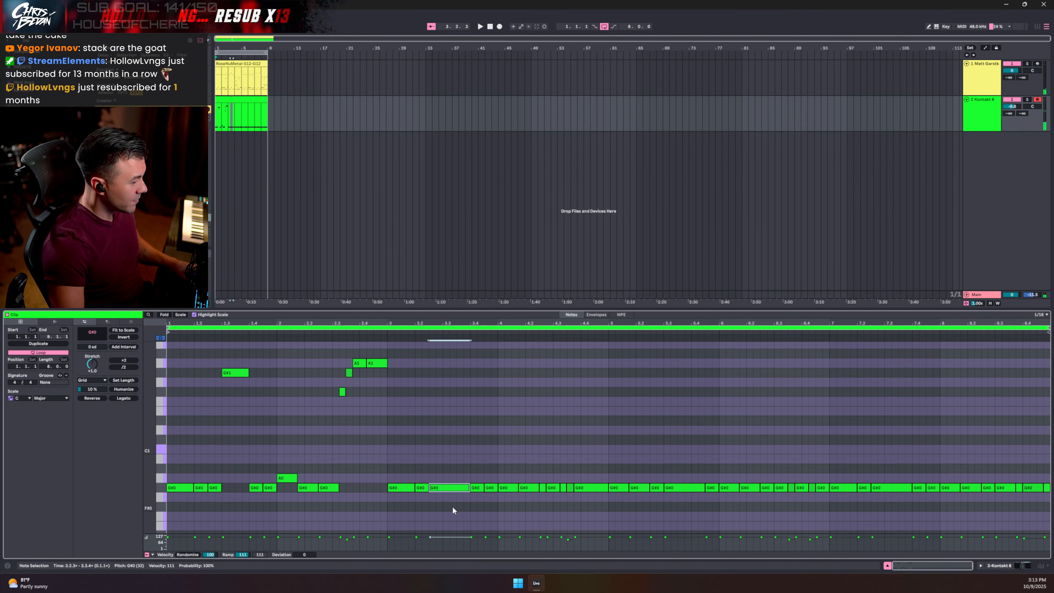
{"action": "key", "text": "shift+Left"}
{"action": "key", "text": "shift+Left"}
{"action": "key", "text": "shift+Left"}
{"action": "key", "text": "shift+Left"}
{"action": "key", "text": "ctrl+d"}
{"action": "key", "text": "shift+Right"}
{"action": "key", "text": "shift+Right"}
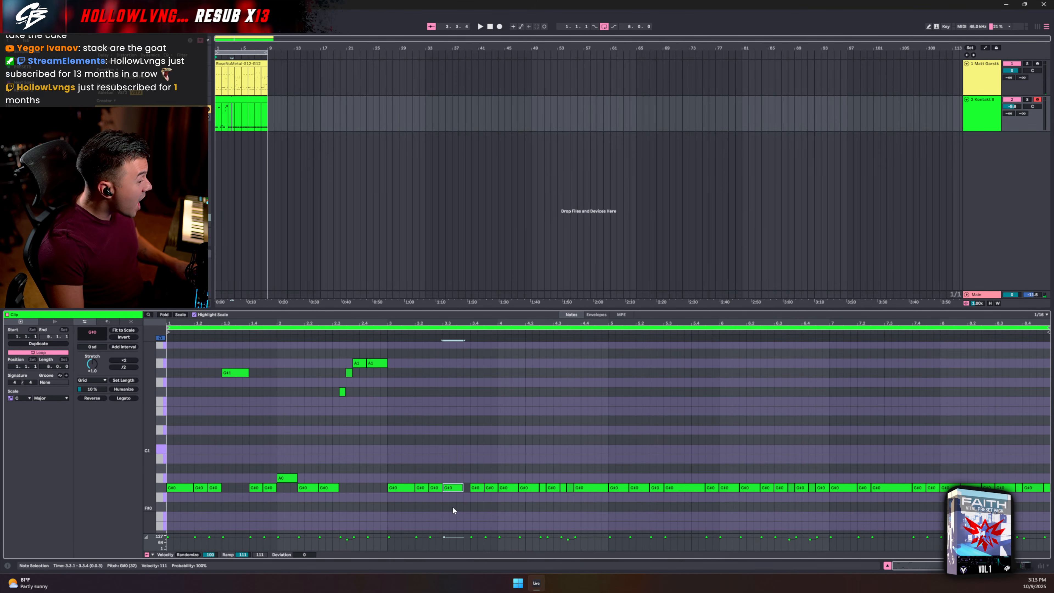
{"action": "key", "text": "shift+Left"}
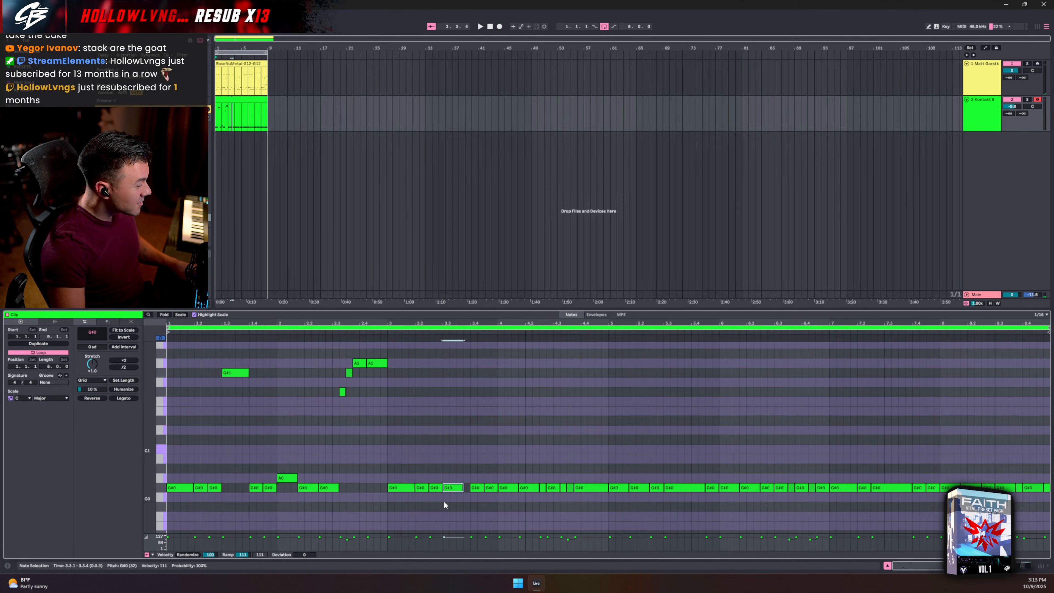
- Try to chop the short G#0 note just before beat 3.4 into smaller parts
{"action": "left_click", "coordinate": [477, 488]}
{"action": "key", "text": "ctrl+e"}
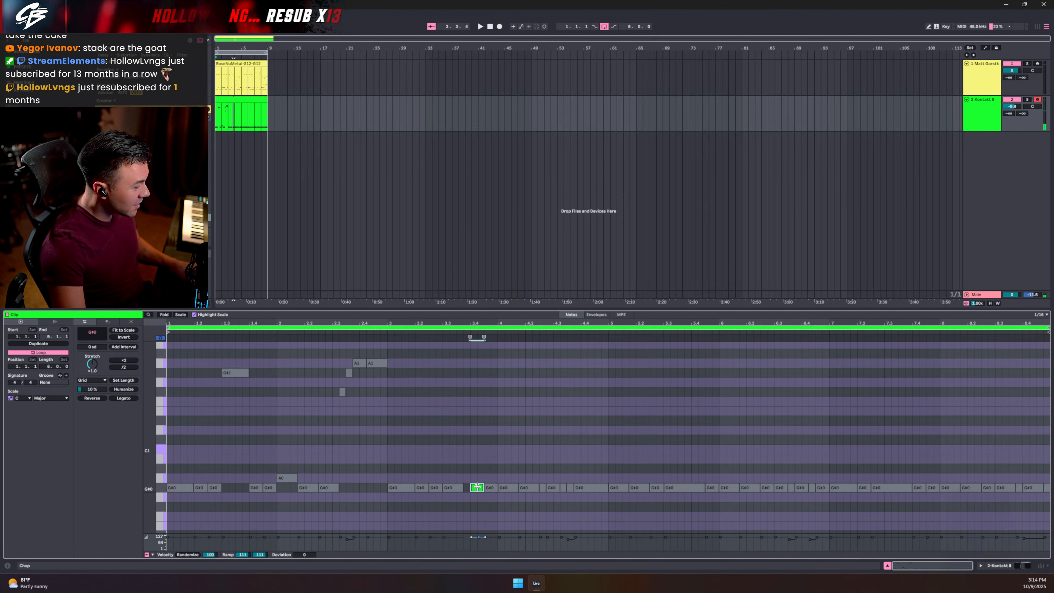
{"action": "left_click", "coordinate": [479, 465]}
{"action": "key", "text": "ctrl+u"}
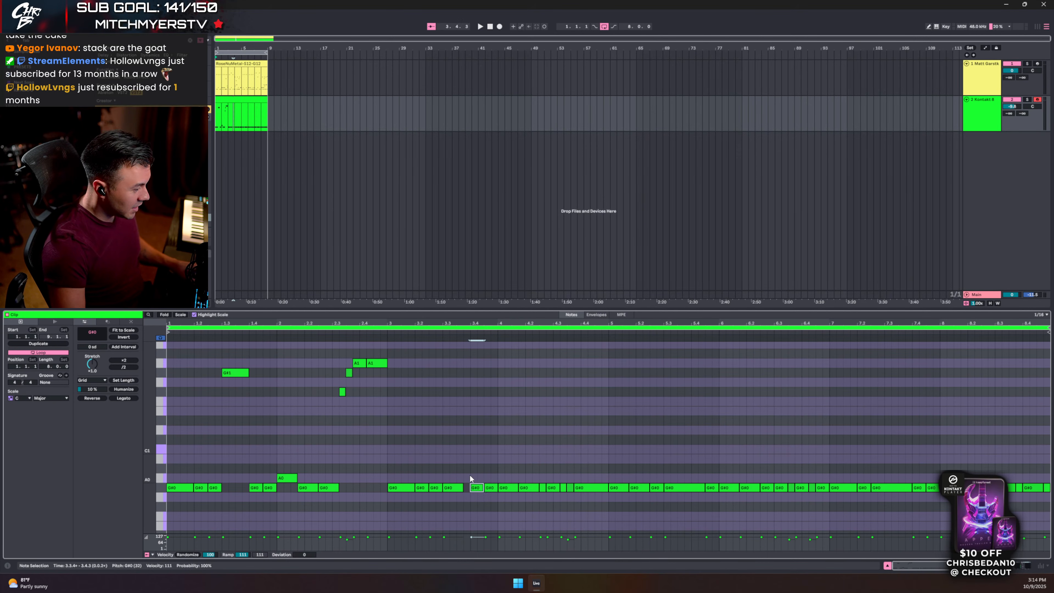
- Raise the G#0 note on beat 3.3 of the bass clip to A1
{"action": "left_click", "coordinate": [450, 488]}
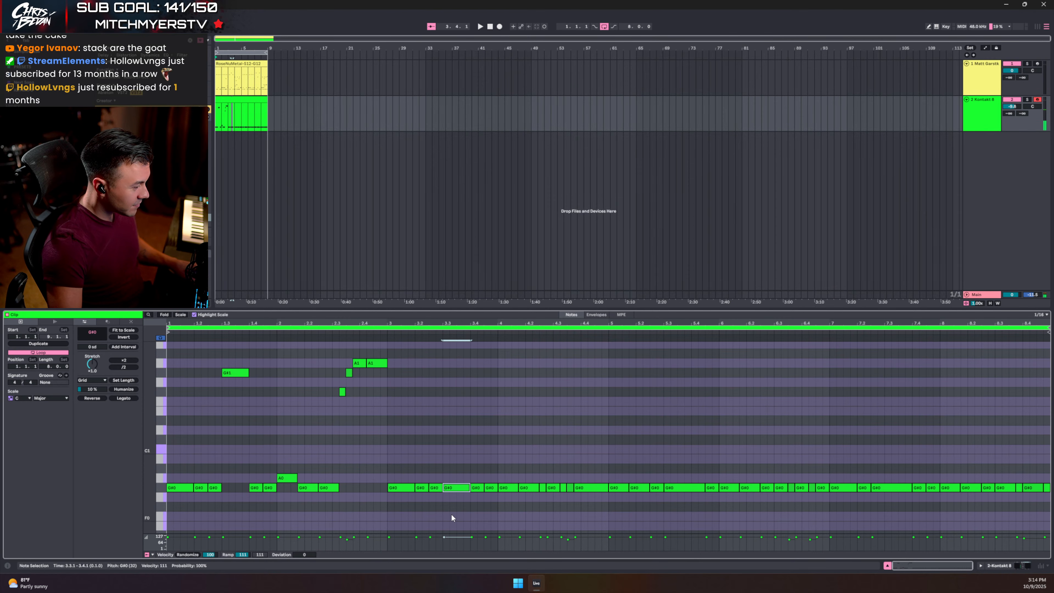
{"action": "key", "text": "shift+Up"}
{"action": "key", "text": "Up"}
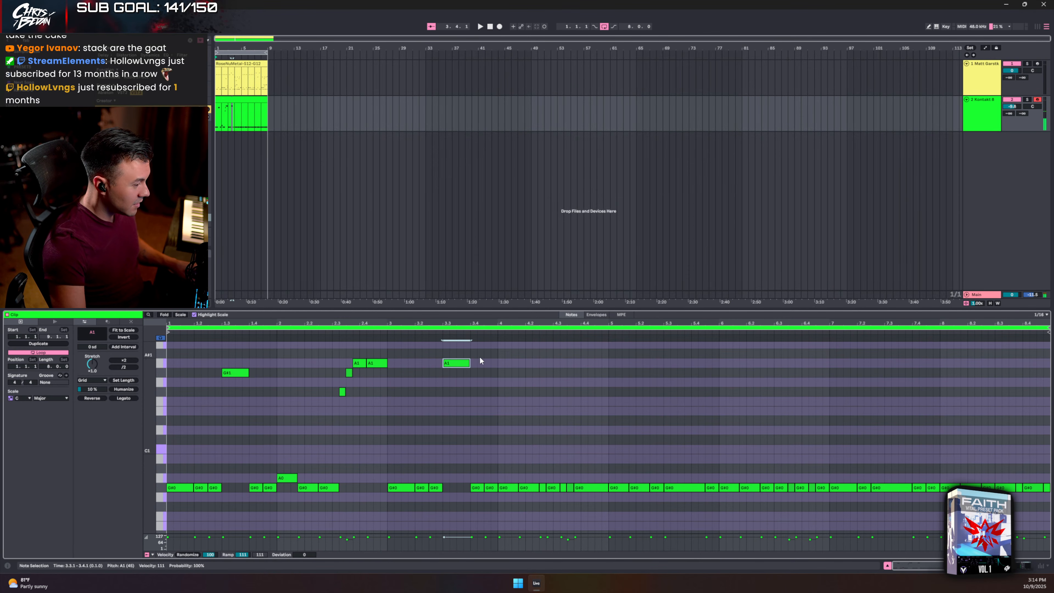
- Raise the last two G#0 notes of bar 3 to F#1 and play the riff back
{"action": "left_click_drag", "start_coordinate": [463, 450], "coordinate": [478, 471]}
{"action": "key", "text": "shift+Up"}
{"action": "key", "text": "Up"}
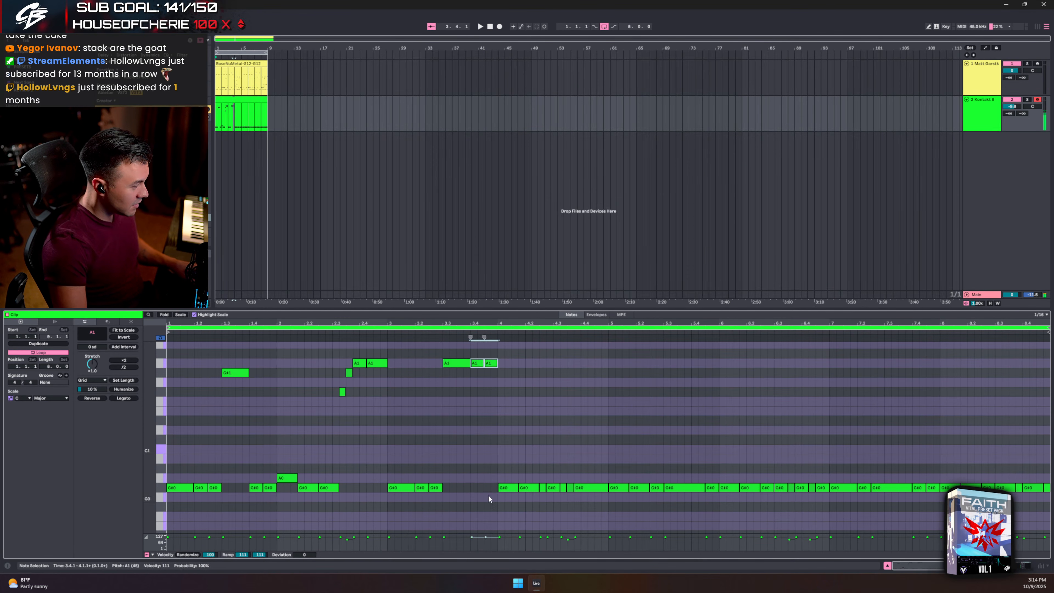
{"action": "key", "text": "Down"}
{"action": "key", "text": "Down"}
{"action": "key", "text": "Down"}
{"action": "key", "text": "space"}
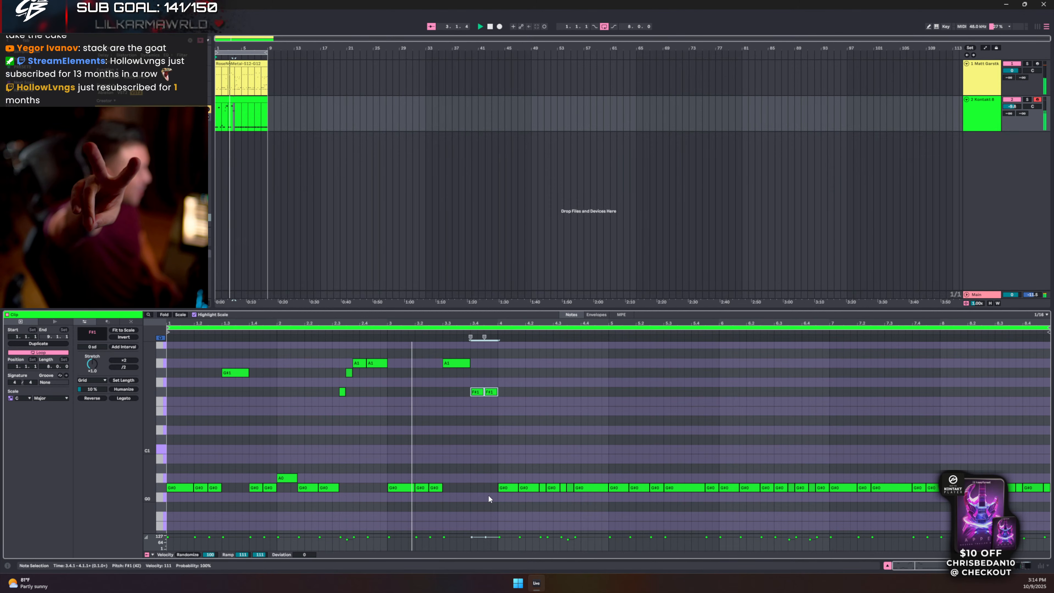
{"action": "key", "text": "space"}
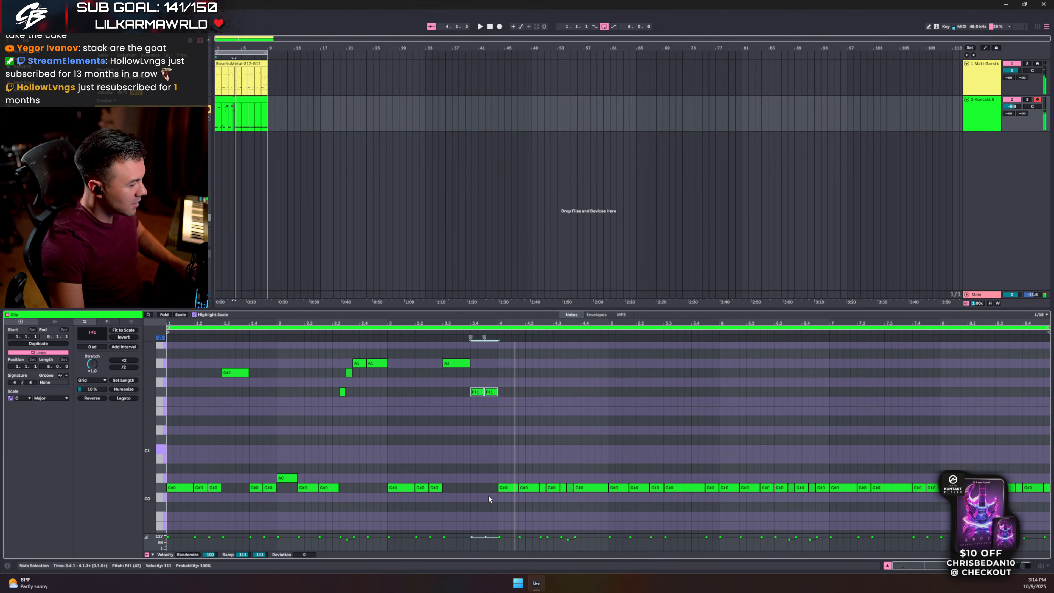
- Raise all of bar 4's G#0 notes to A0, and its last three notes further to C1
{"action": "left_click", "coordinate": [508, 468]}
{"action": "left_click_drag", "start_coordinate": [584, 505], "coordinate": [605, 501]}
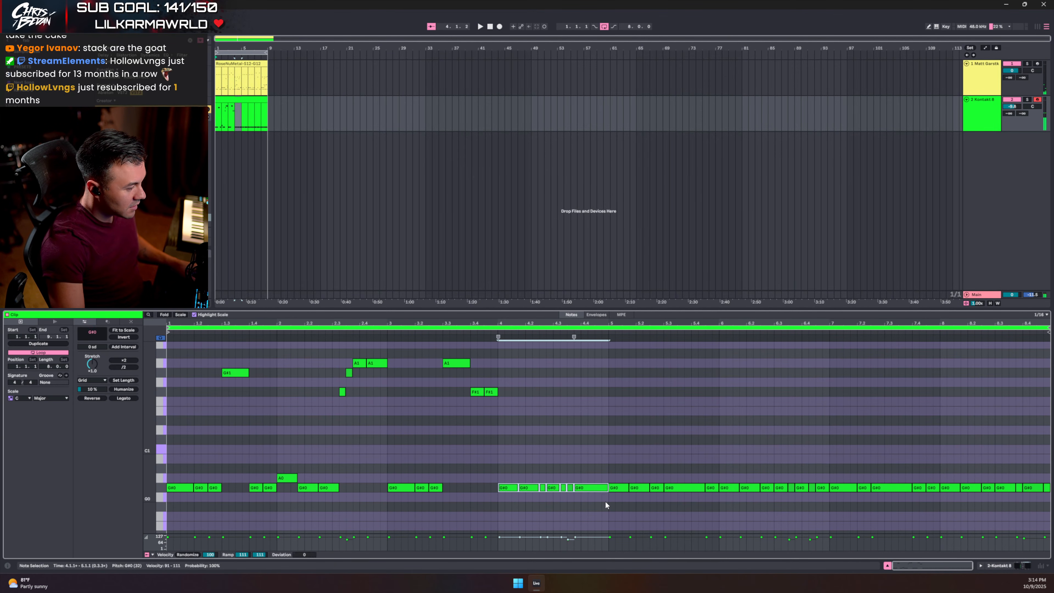
{"action": "key", "text": "Up"}
{"action": "left_click_drag", "start_coordinate": [559, 458], "coordinate": [601, 496]}
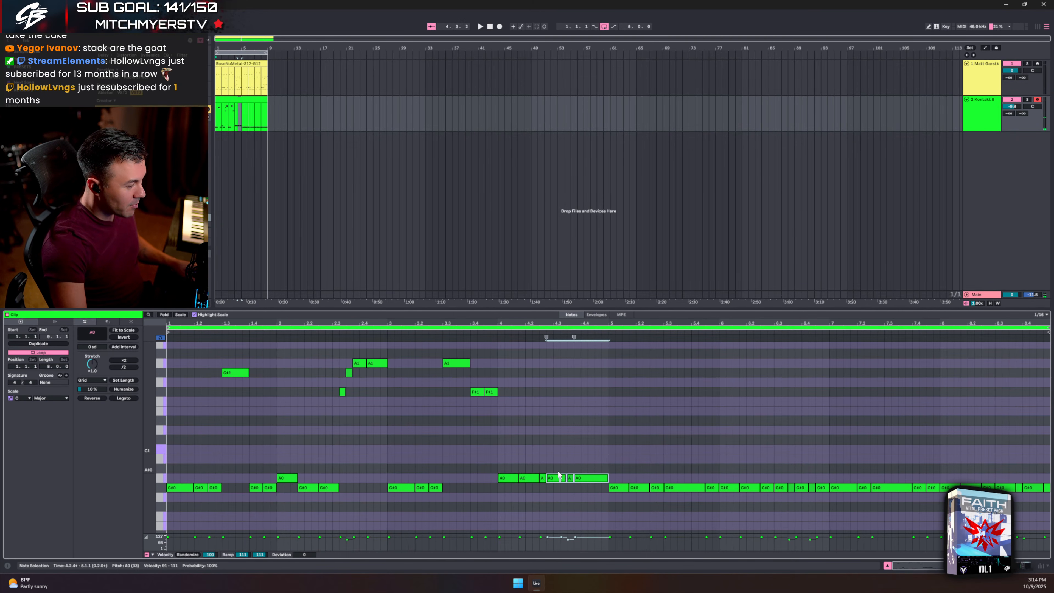
{"action": "key", "text": "Up"}
{"action": "key", "text": "Up"}
{"action": "key", "text": "Up"}
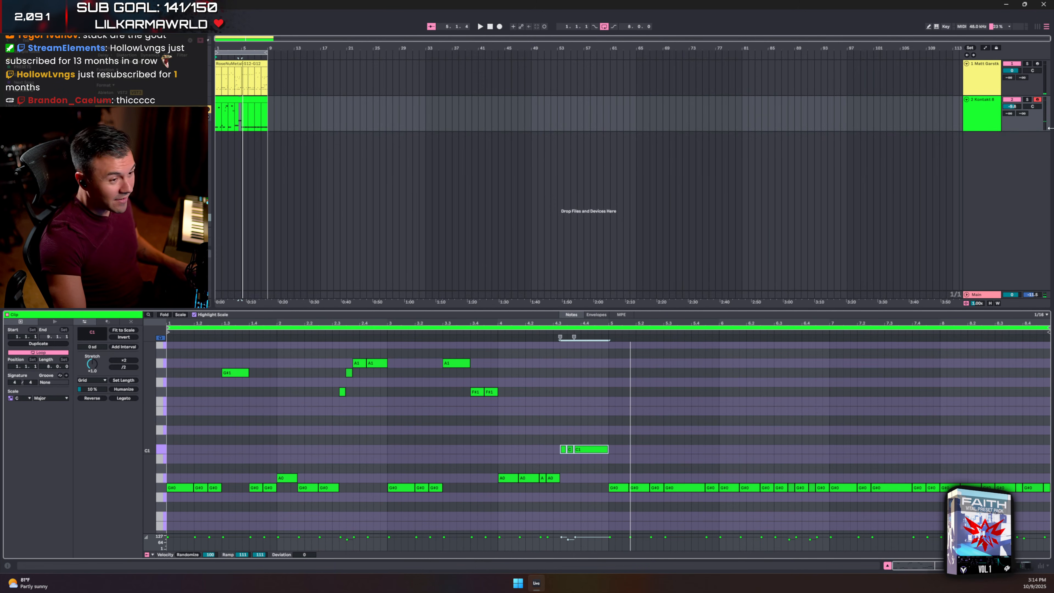
- Listen to the Kontakt bass track soloed with its Pro-Q 3 open, and restore full playback
{"action": "left_click", "coordinate": [981, 114]}
{"action": "left_click", "coordinate": [1028, 101]}
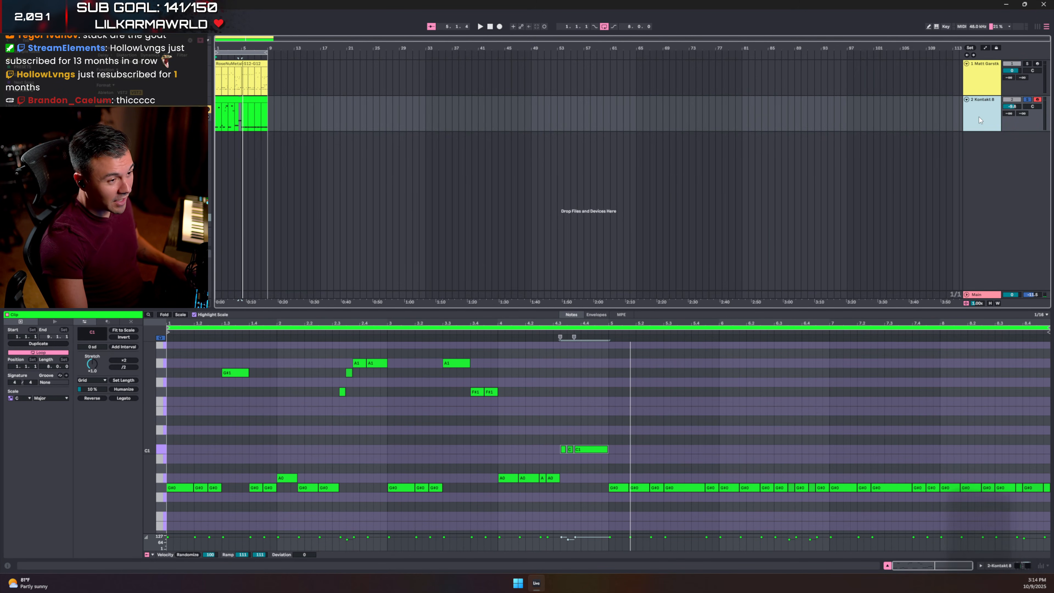
{"action": "double_click", "coordinate": [986, 111]}
{"action": "key", "text": "space"}
{"action": "left_click", "coordinate": [85, 485]}
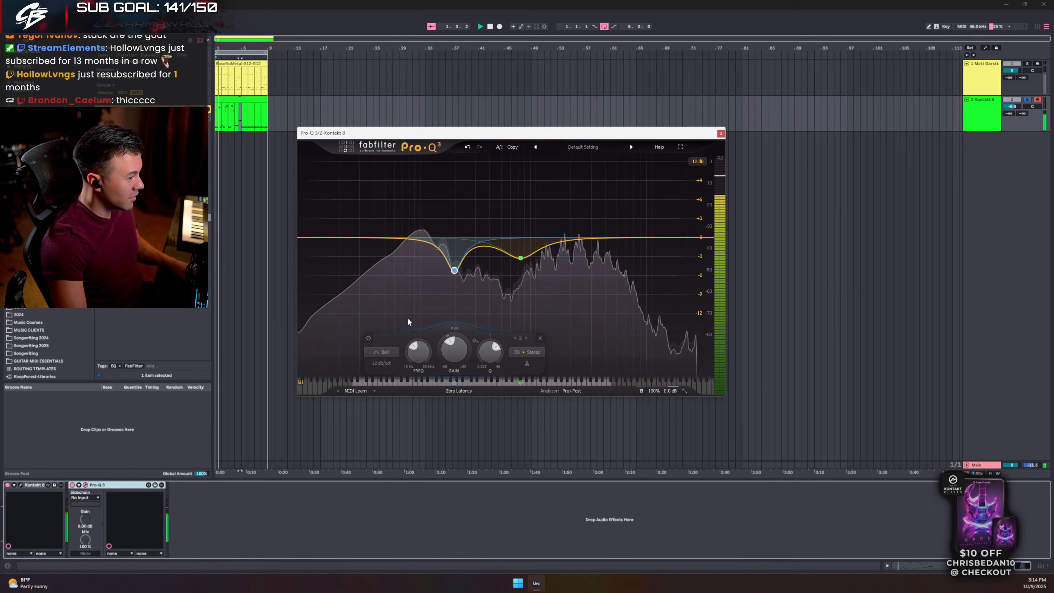
{"action": "left_click", "coordinate": [721, 133]}
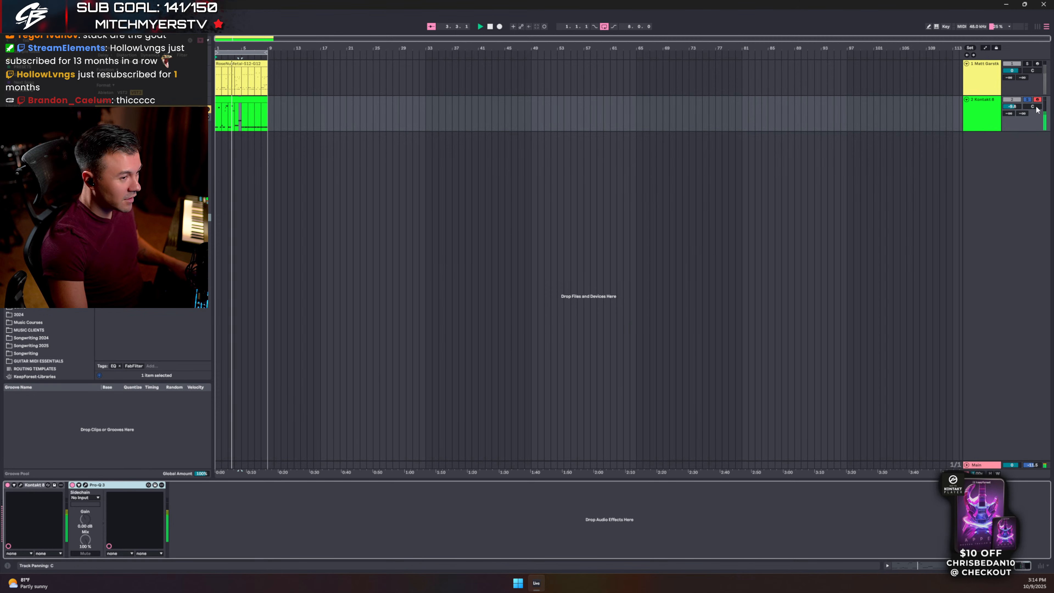
{"action": "left_click", "coordinate": [1028, 100]}
{"action": "left_click", "coordinate": [984, 112]}
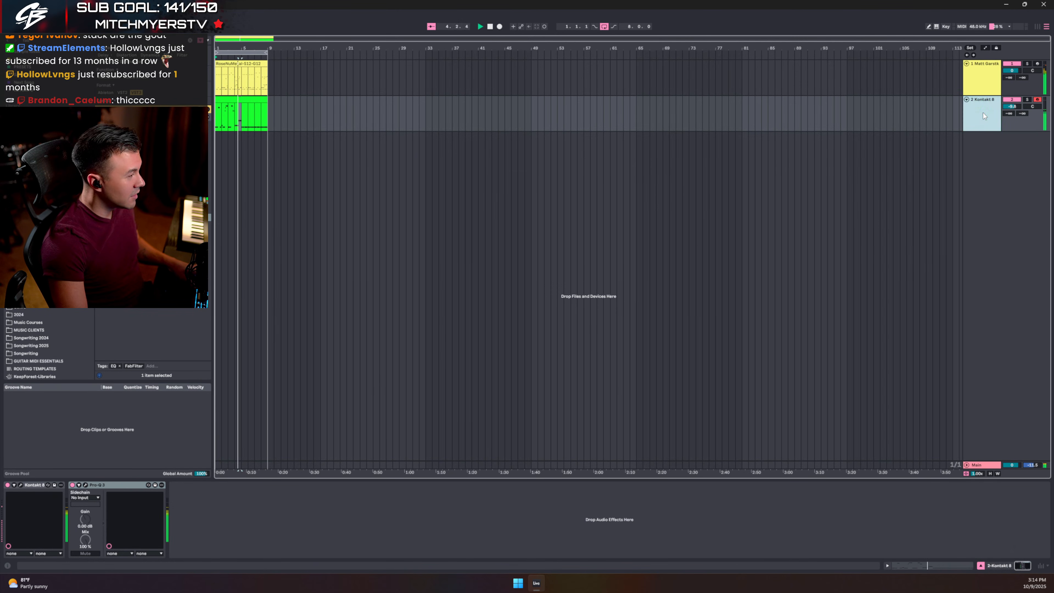
- Set the snare bus to -1.1 dB and the overheads to -1.4 dB in the Matt Garstka drum mixer, and listen to the mix
{"action": "left_click", "coordinate": [976, 79]}
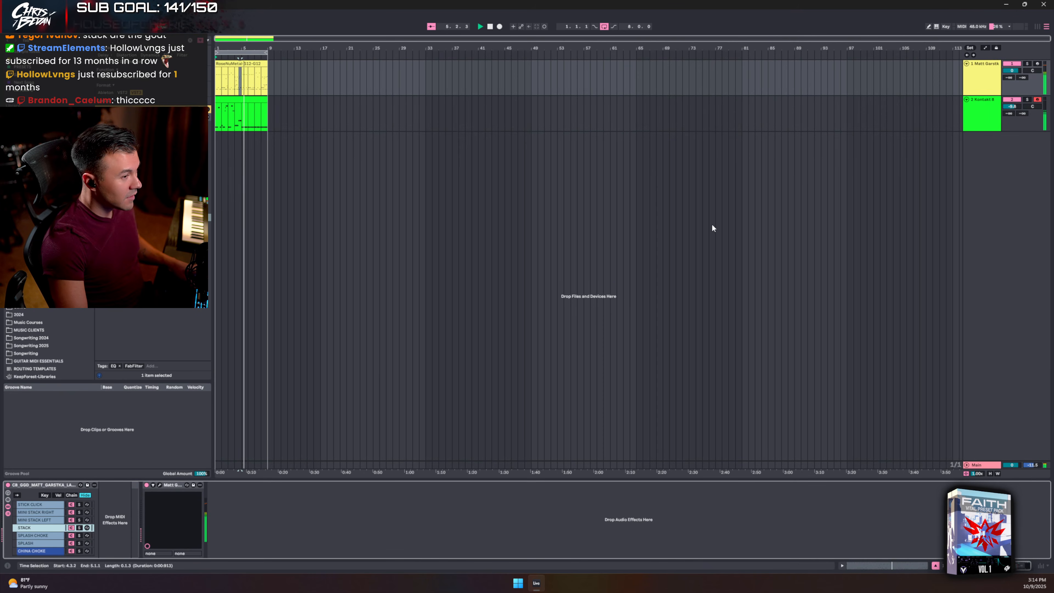
{"action": "left_click", "coordinate": [159, 485]}
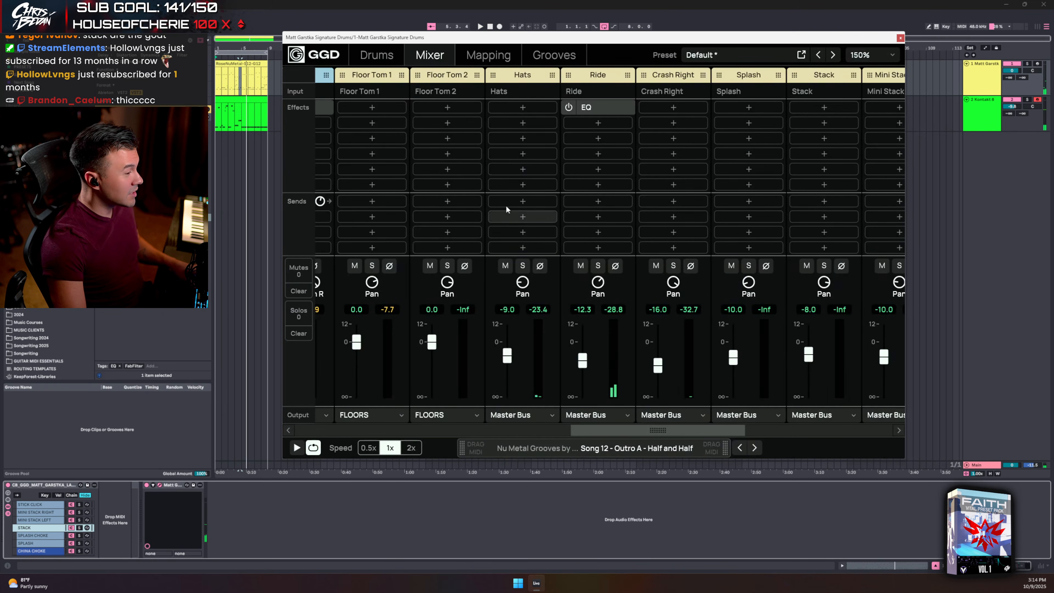
{"action": "left_click_drag", "start_coordinate": [641, 428], "coordinate": [445, 423]}
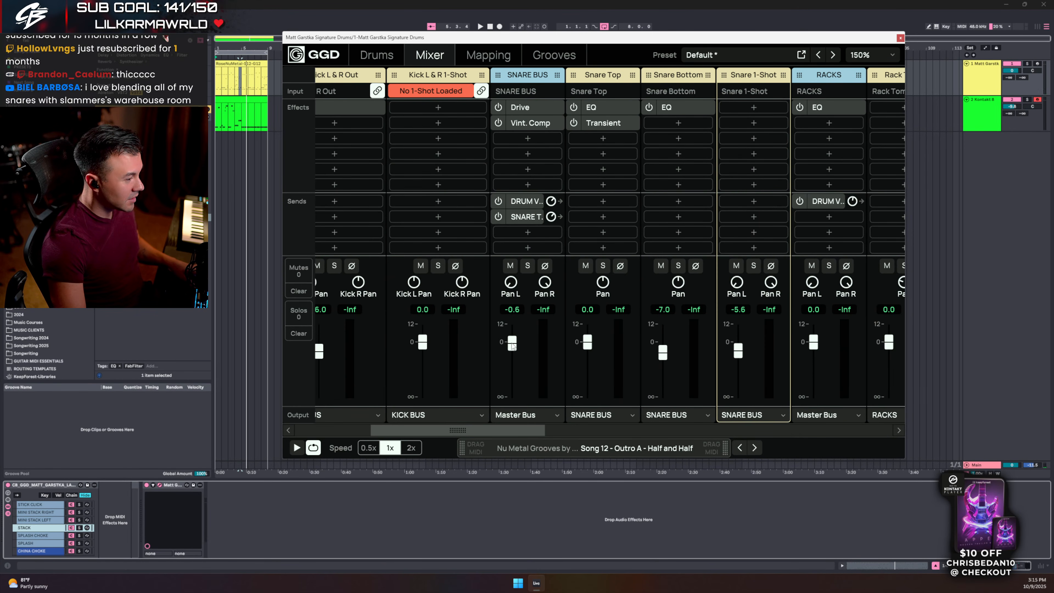
{"action": "key", "text": "space"}
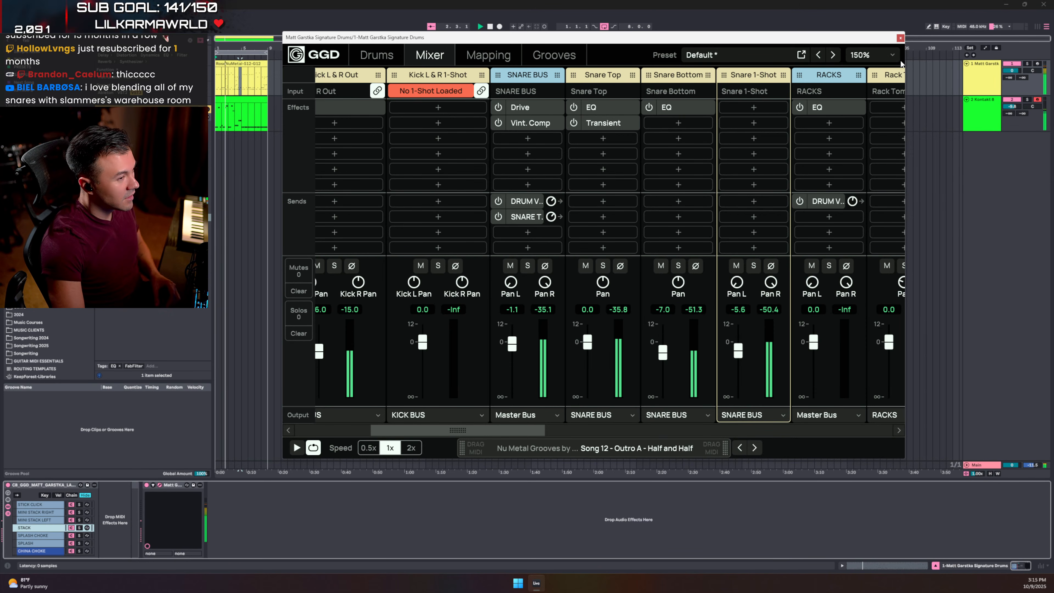
{"action": "left_click_drag", "start_coordinate": [548, 423], "coordinate": [875, 407]}
{"action": "left_click_drag", "start_coordinate": [554, 346], "coordinate": [555, 348]}
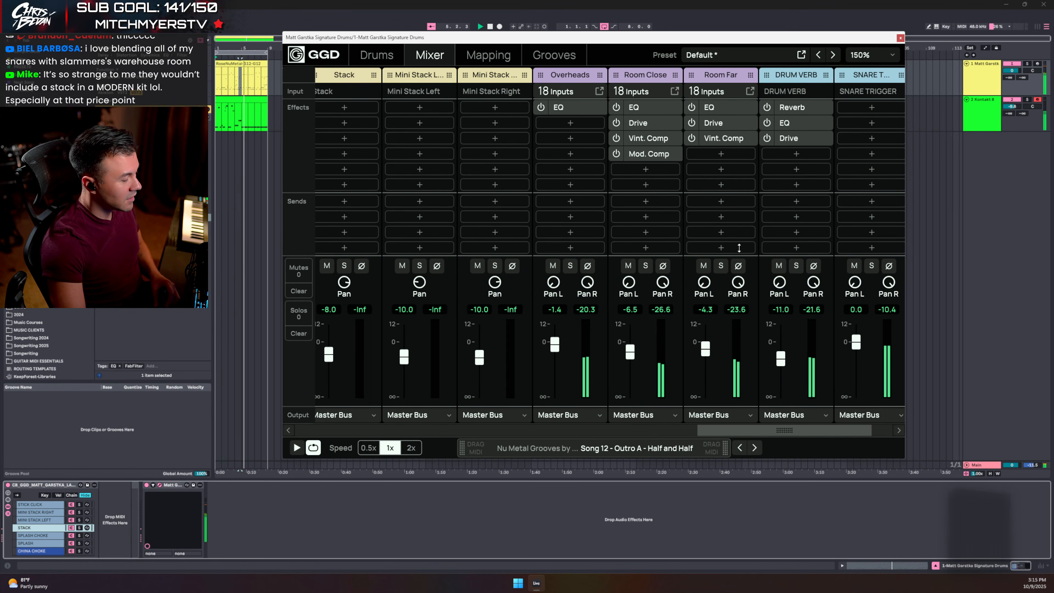
{"action": "left_click", "coordinate": [901, 38]}
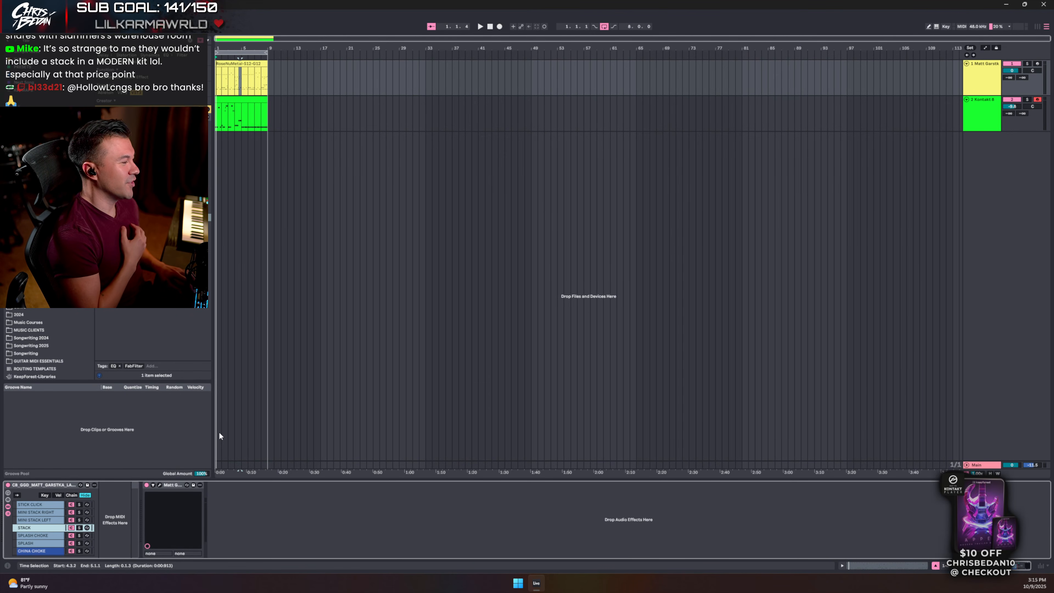
{"action": "key", "text": "space"}
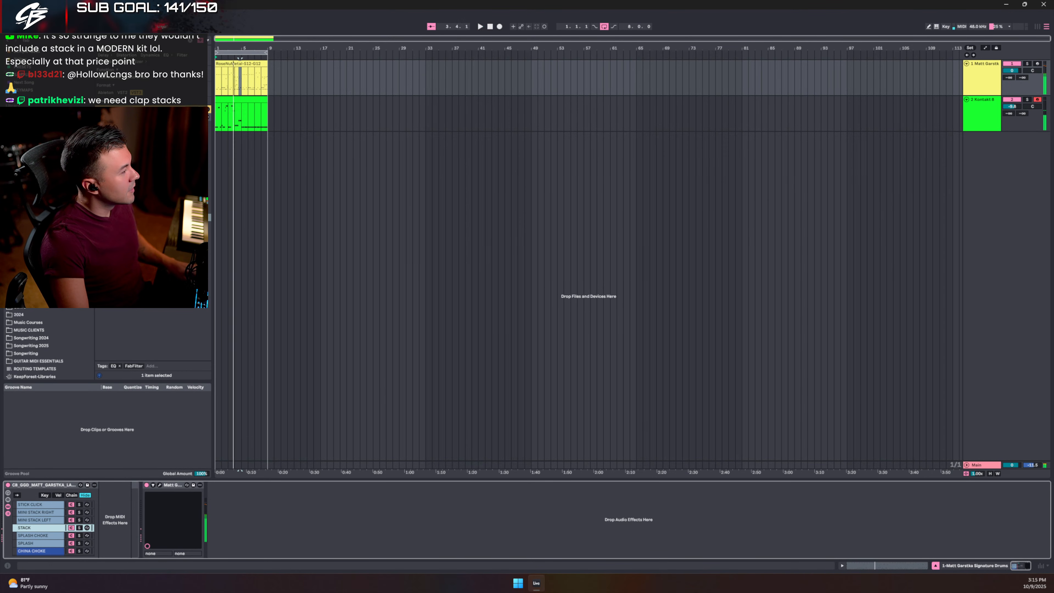
- Add a new Kontakt 8 track below the bass and load the Appex - Modern Trailer Guitar instrument
{"action": "key", "text": "ctrl+f"}
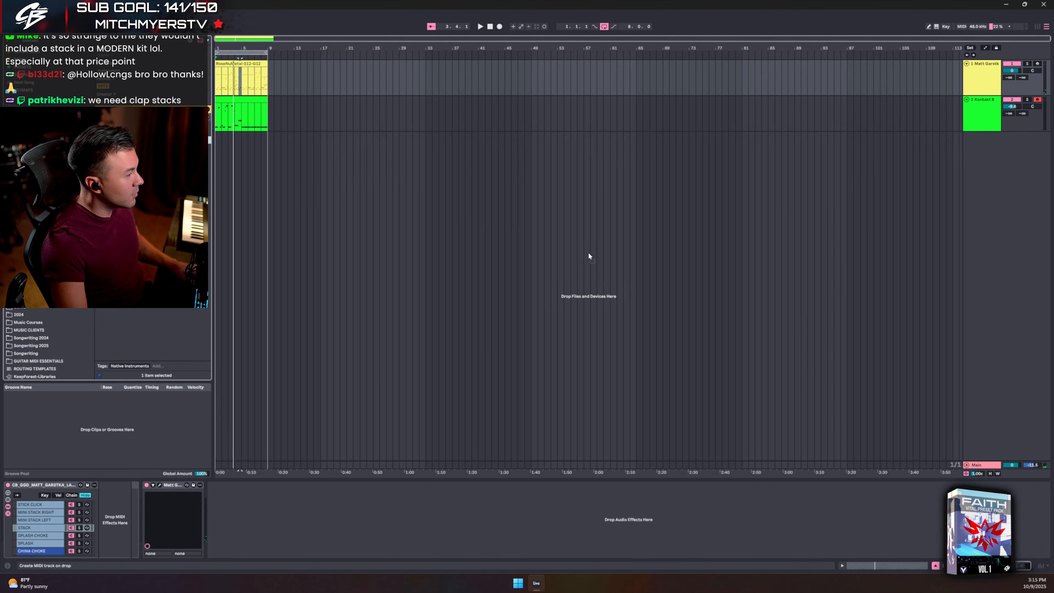
{"action": "left_click_drag", "start_coordinate": [589, 256], "coordinate": [511, 191]}
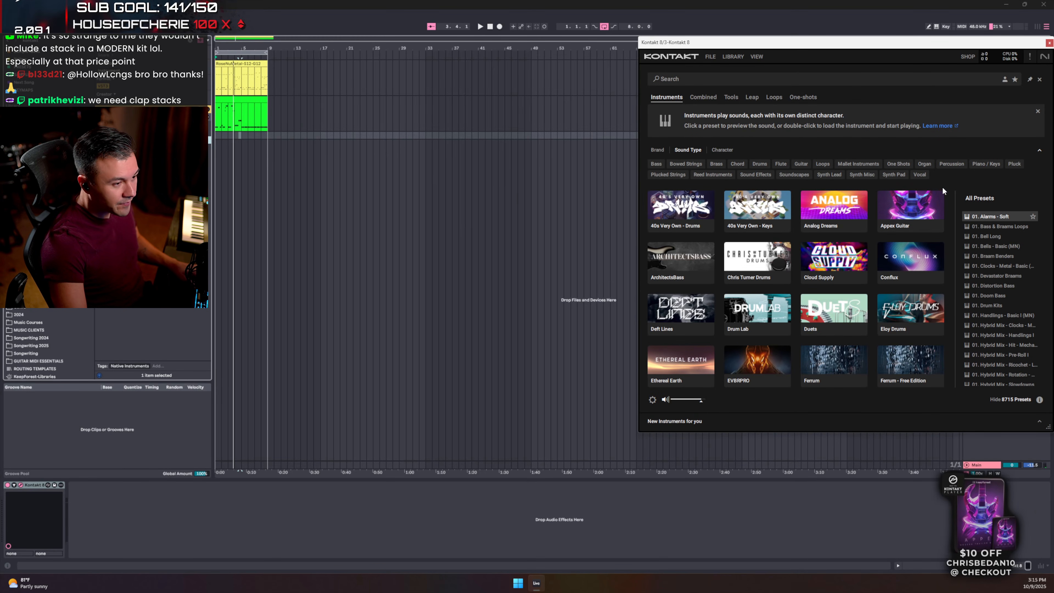
{"action": "double_click", "coordinate": [938, 200]}
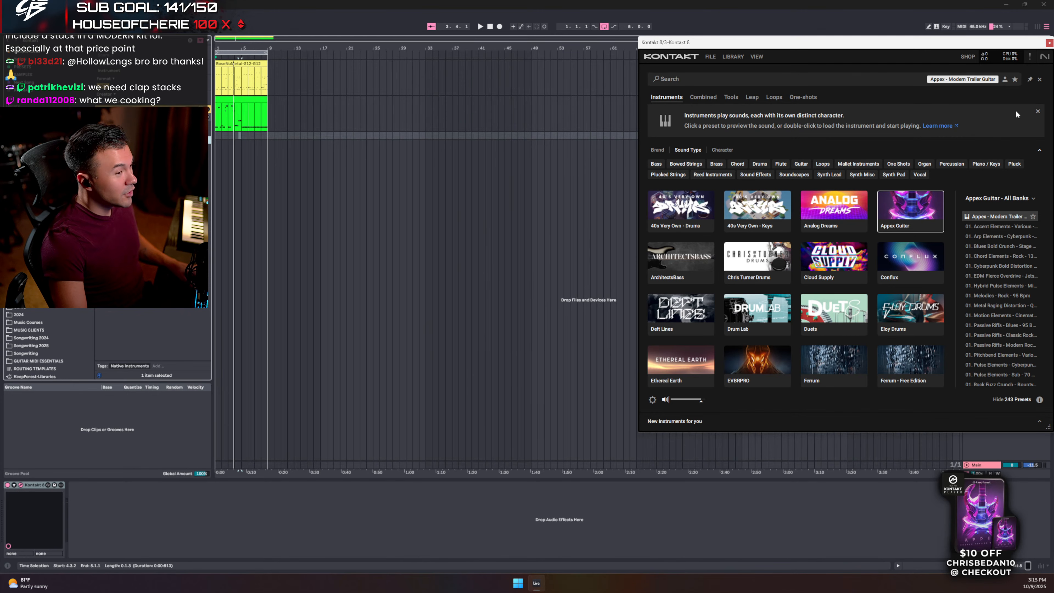
- Hide Kontakt's library browser and Quick-Load area, and switch off Appex's built-in Chains
{"action": "left_click_drag", "start_coordinate": [980, 42], "coordinate": [590, 76]}
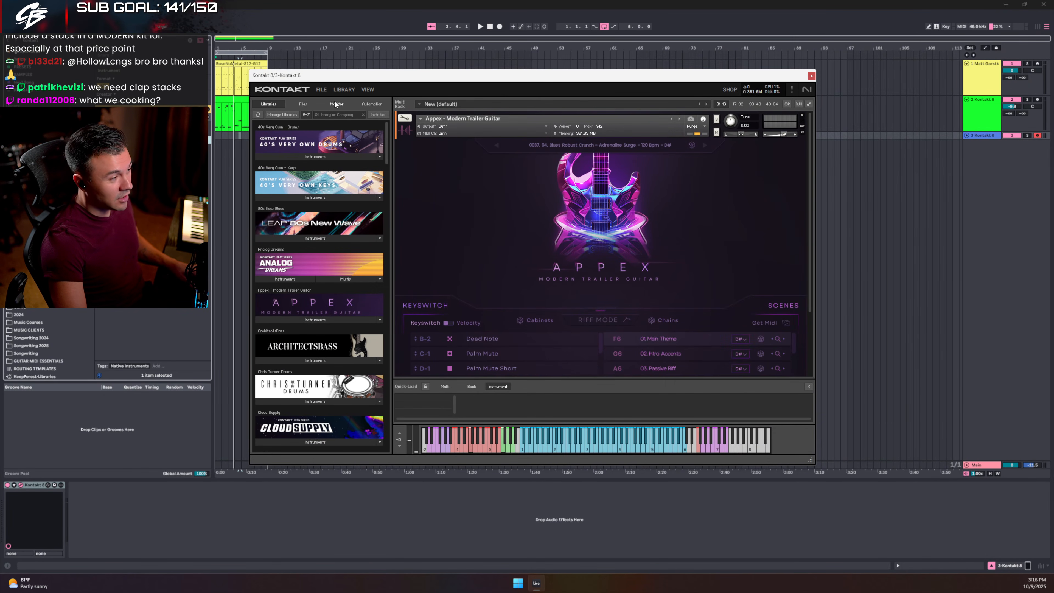
{"action": "left_click", "coordinate": [371, 89]}
{"action": "left_click", "coordinate": [375, 111]}
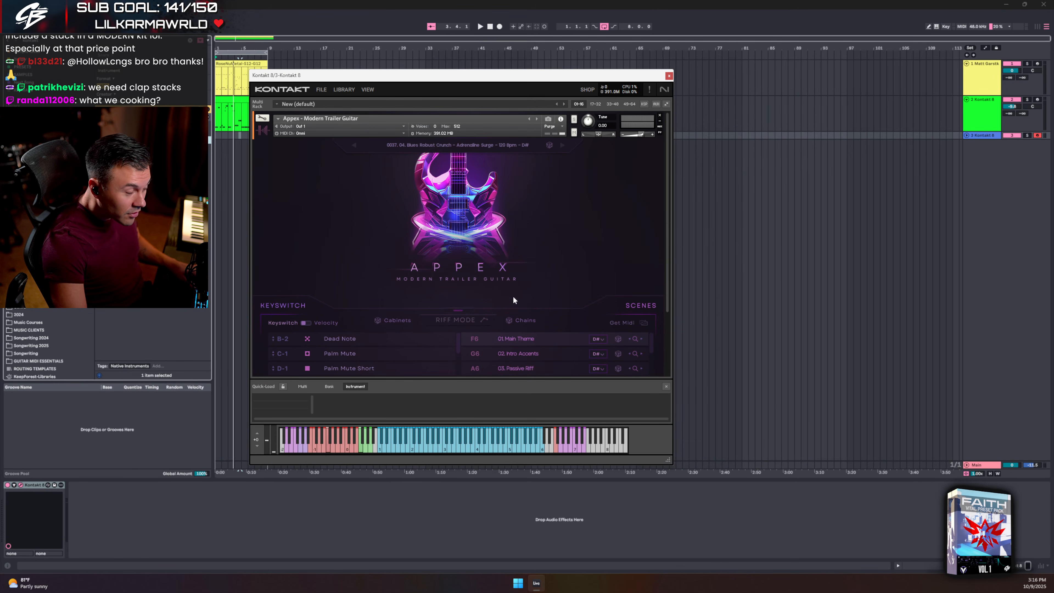
{"action": "left_click", "coordinate": [666, 387]}
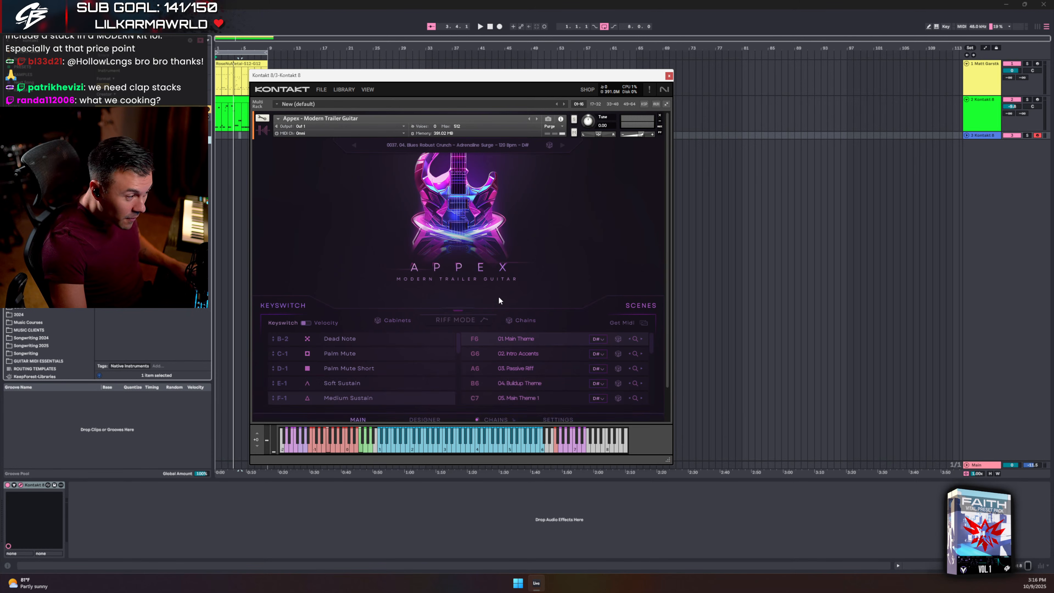
{"action": "scroll", "coordinate": [499, 298], "scroll_direction": "down", "scroll_amount": 1}
{"action": "left_click", "coordinate": [475, 412]}
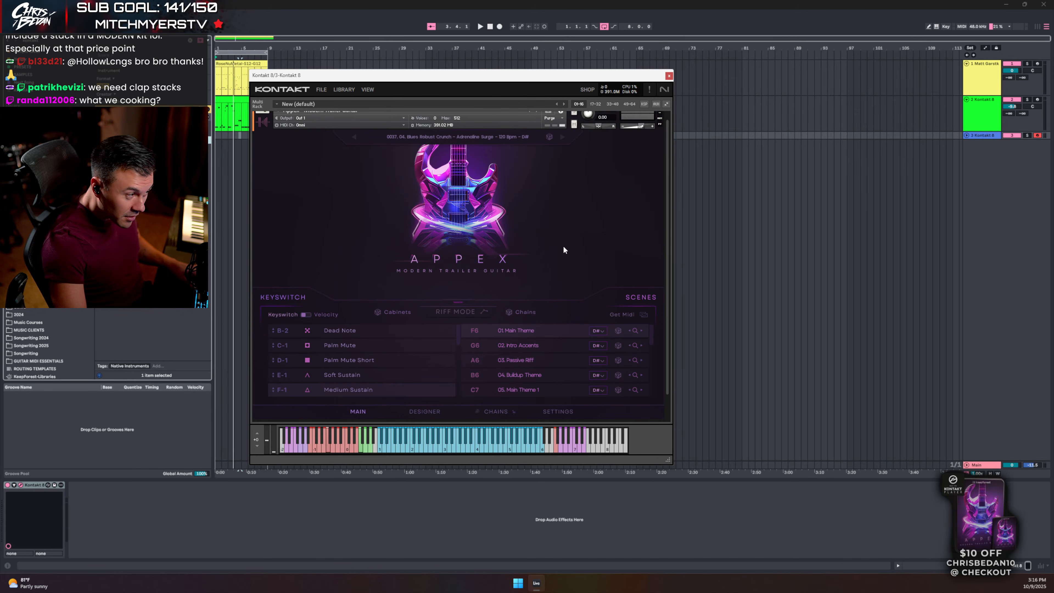
{"action": "scroll", "coordinate": [563, 254], "scroll_direction": "down", "scroll_amount": 1}
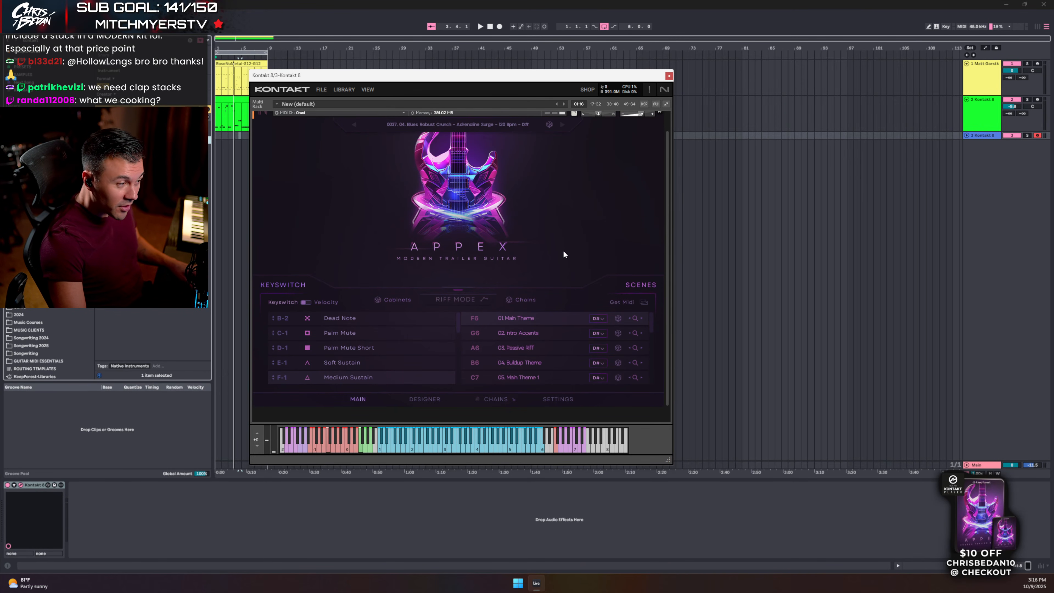
- In Appex's settings, raise the Vol. LPF sensitivity, set the pickup crossfade to Neck 39.6%, and adjust the 7th string range
{"action": "left_click", "coordinate": [559, 399]}
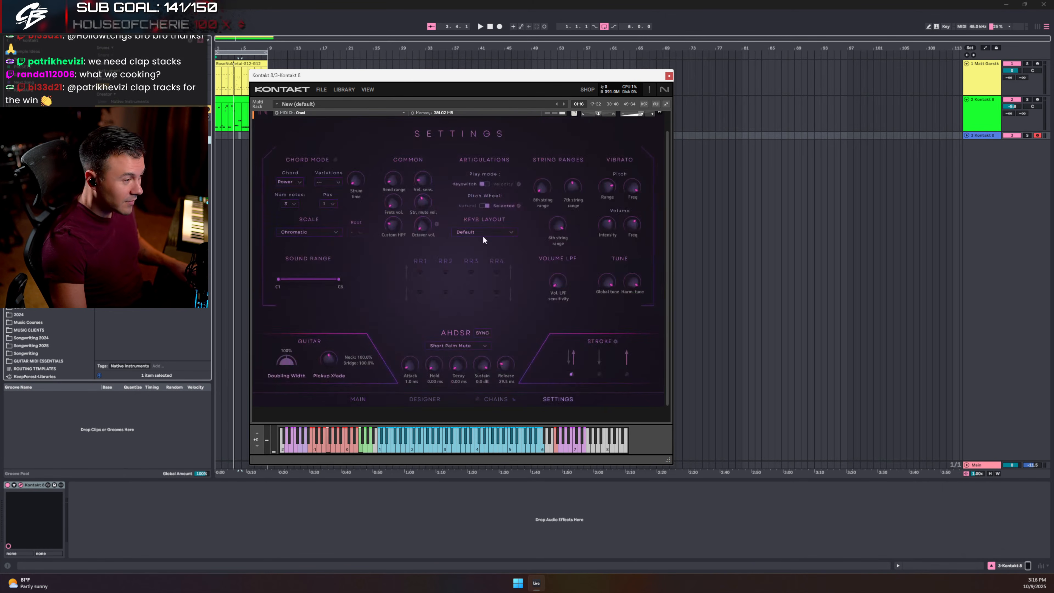
{"action": "left_click_drag", "start_coordinate": [422, 203], "coordinate": [446, 266]}
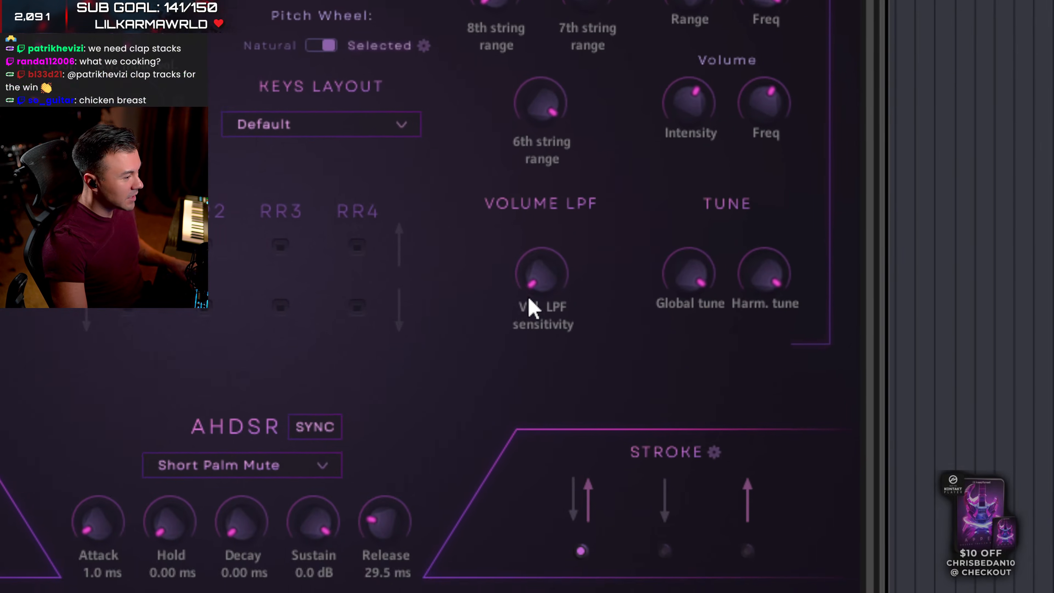
{"action": "left_click_drag", "start_coordinate": [609, 334], "coordinate": [605, 216]}
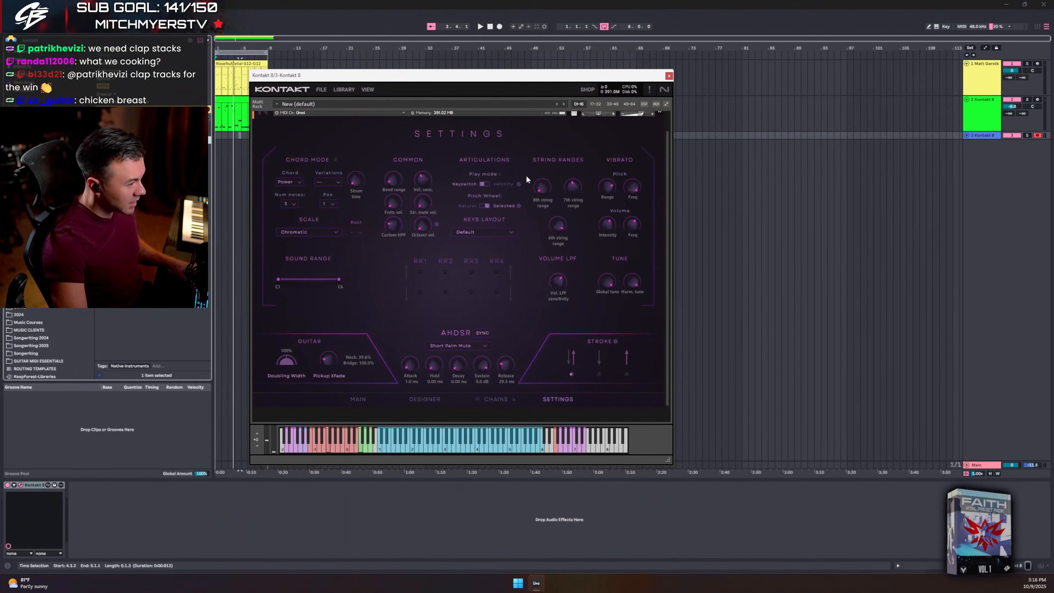
{"action": "left_click_drag", "start_coordinate": [572, 187], "coordinate": [569, 166]}
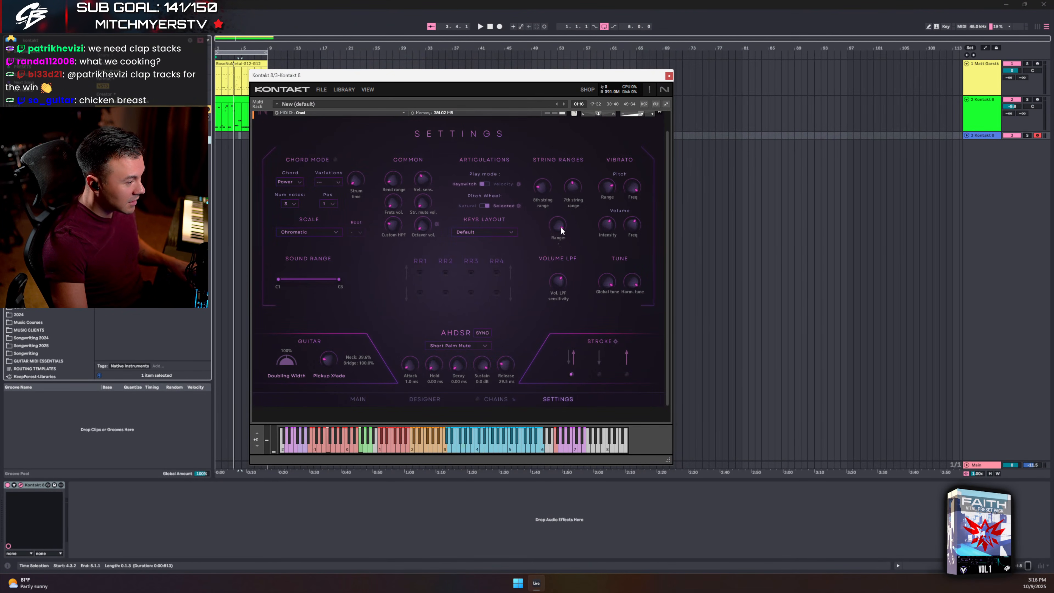
- Add Neural DSP's Archetype Misha plugin after Kontakt on the guitar track
{"action": "left_click", "coordinate": [669, 75]}
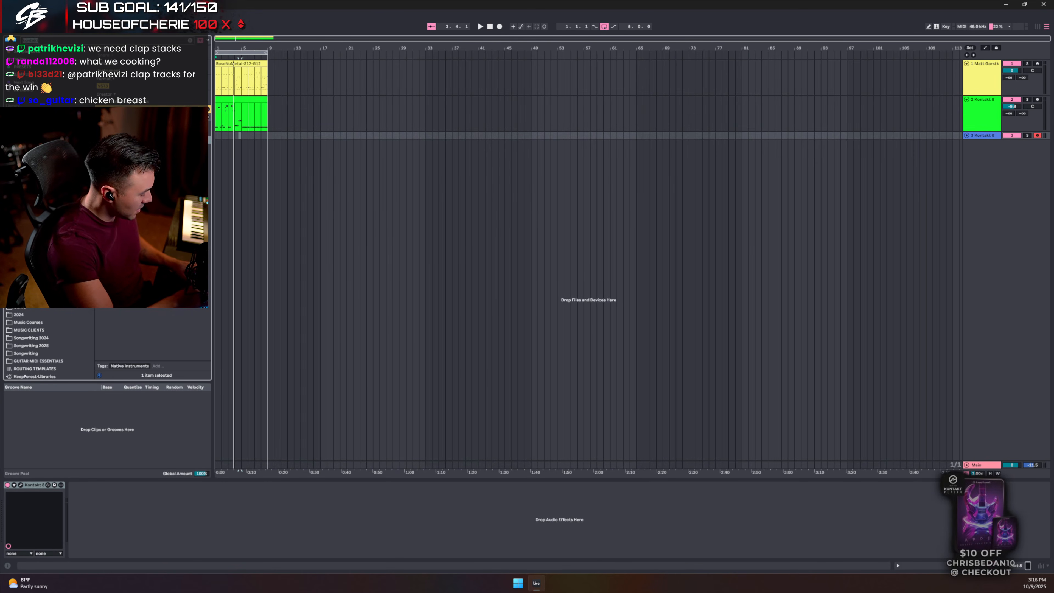
{"action": "type", "text": "misha"}
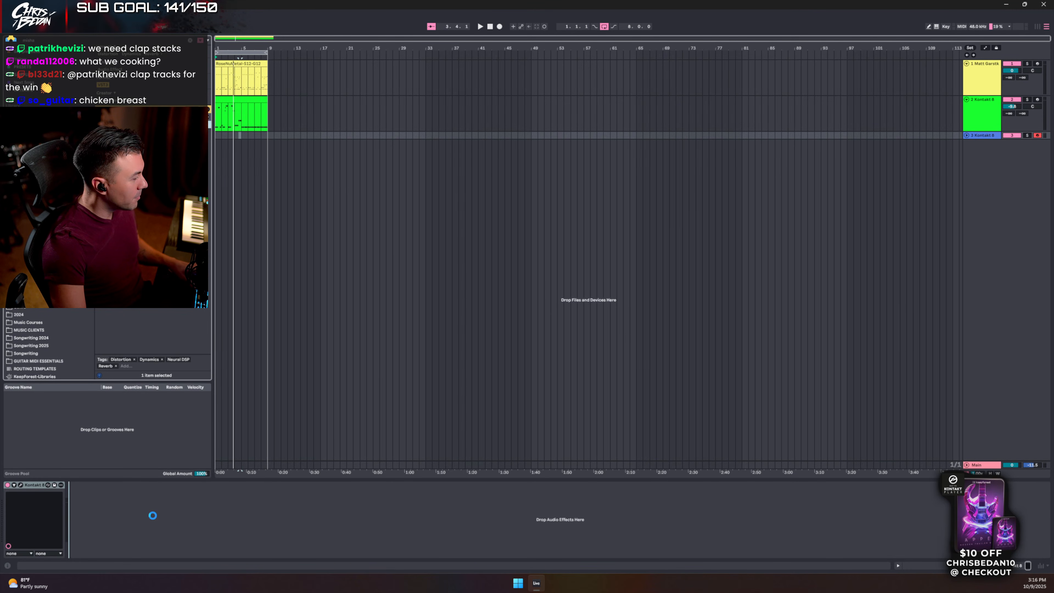
- Copy the bass riff clip onto the Appex guitar track at bar 1 and unfold that track
{"action": "left_click", "coordinate": [20, 485]}
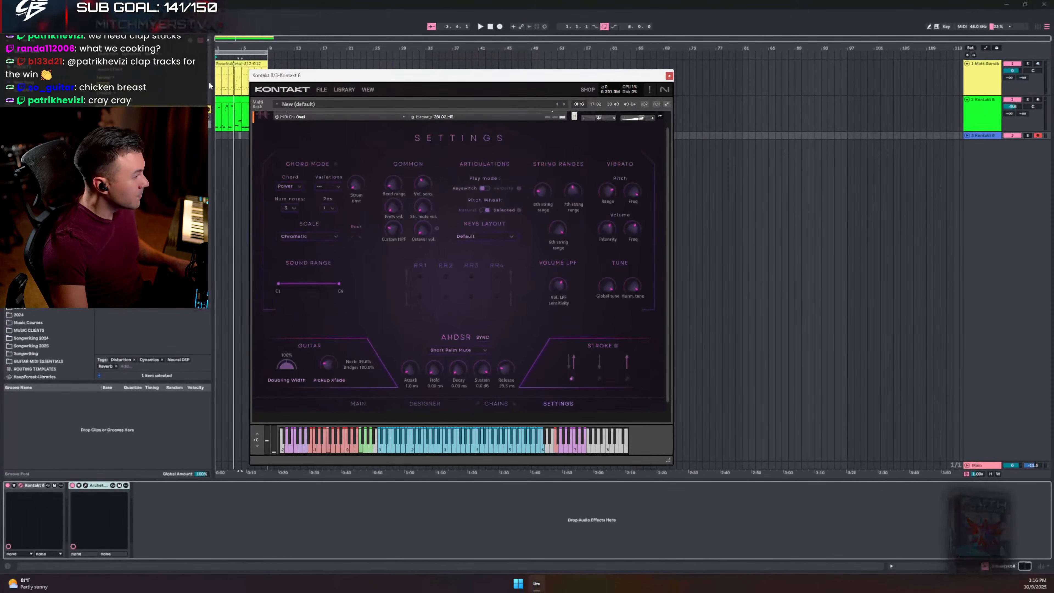
{"action": "double_click", "coordinate": [226, 102]}
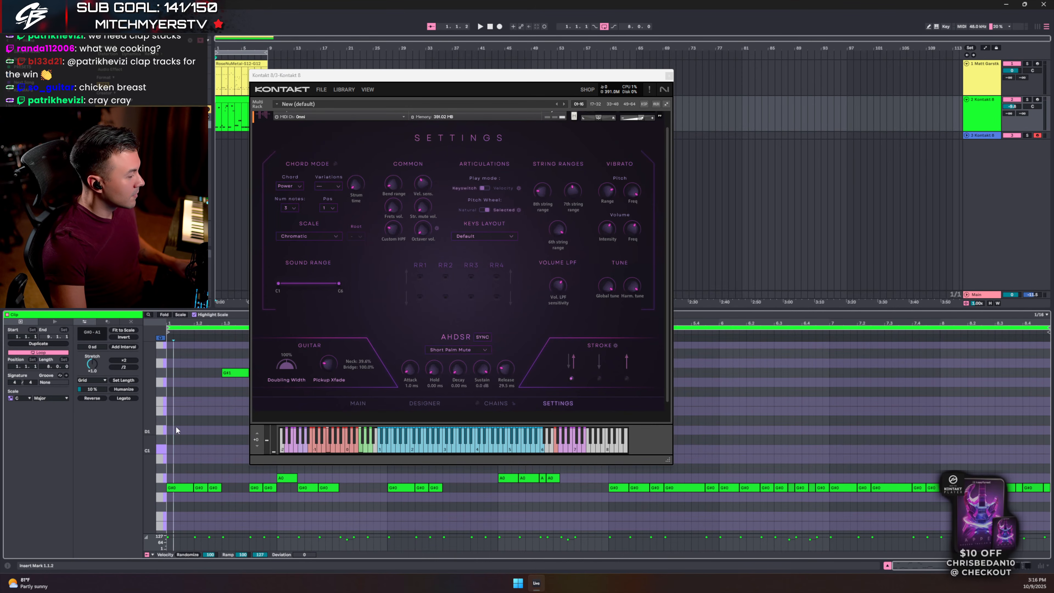
{"action": "left_click_drag", "start_coordinate": [356, 77], "coordinate": [515, 61]}
{"action": "left_click", "coordinate": [258, 102]}
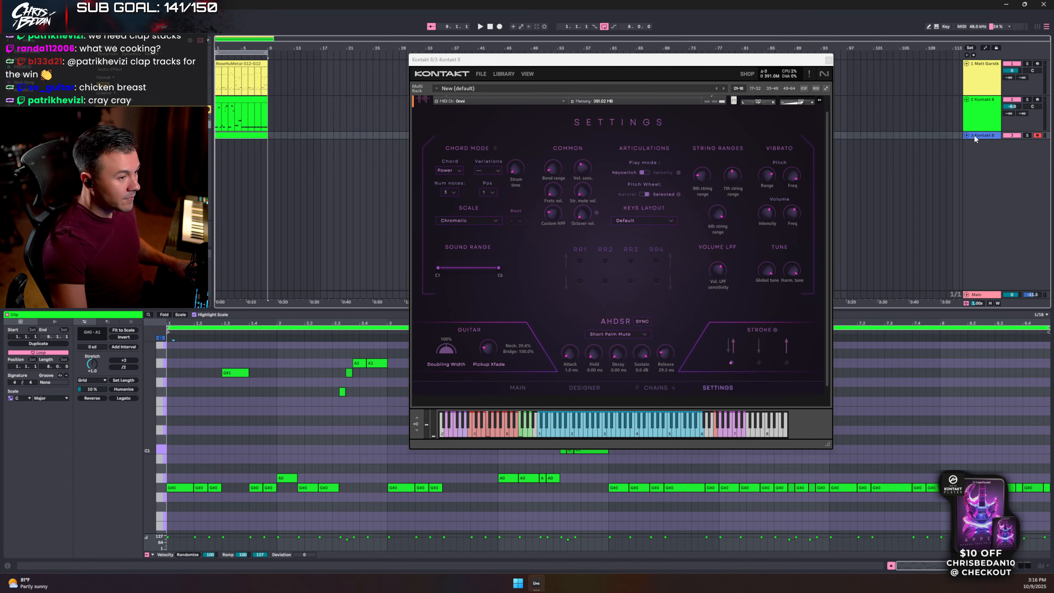
{"action": "left_click", "coordinate": [961, 138]}
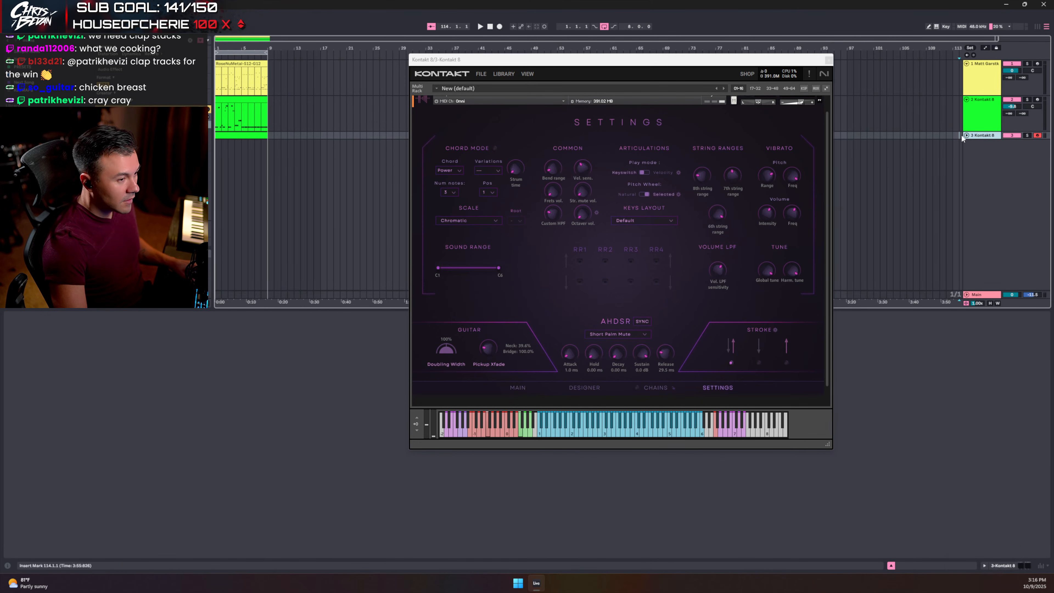
{"action": "left_click", "coordinate": [967, 136]}
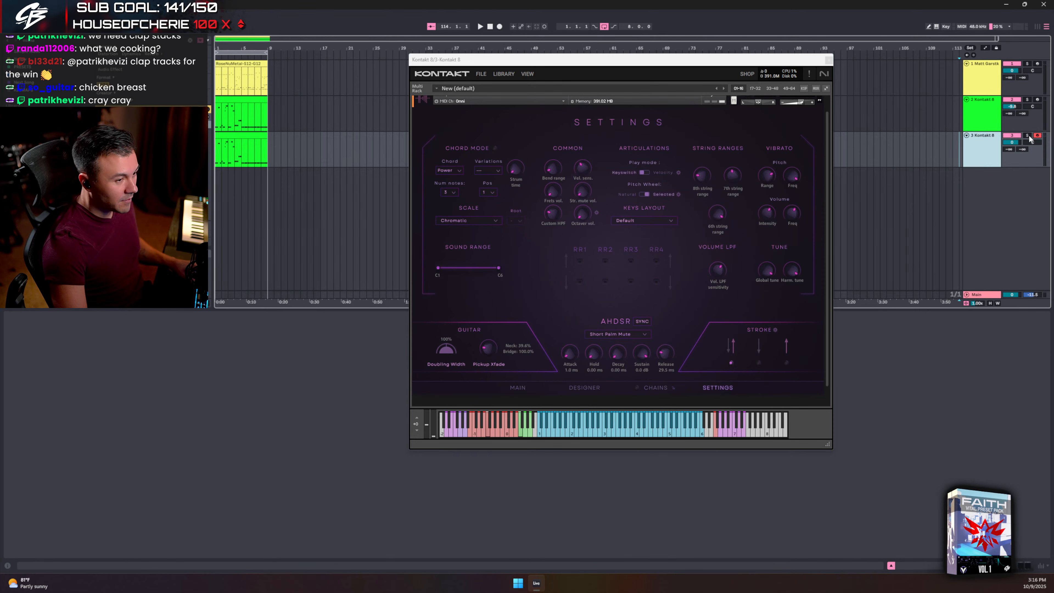
- Solo the guitar track, transpose all notes in its clip up one octave, and close the Kontakt window
{"action": "key", "text": "space"}
{"action": "key", "text": "space"}
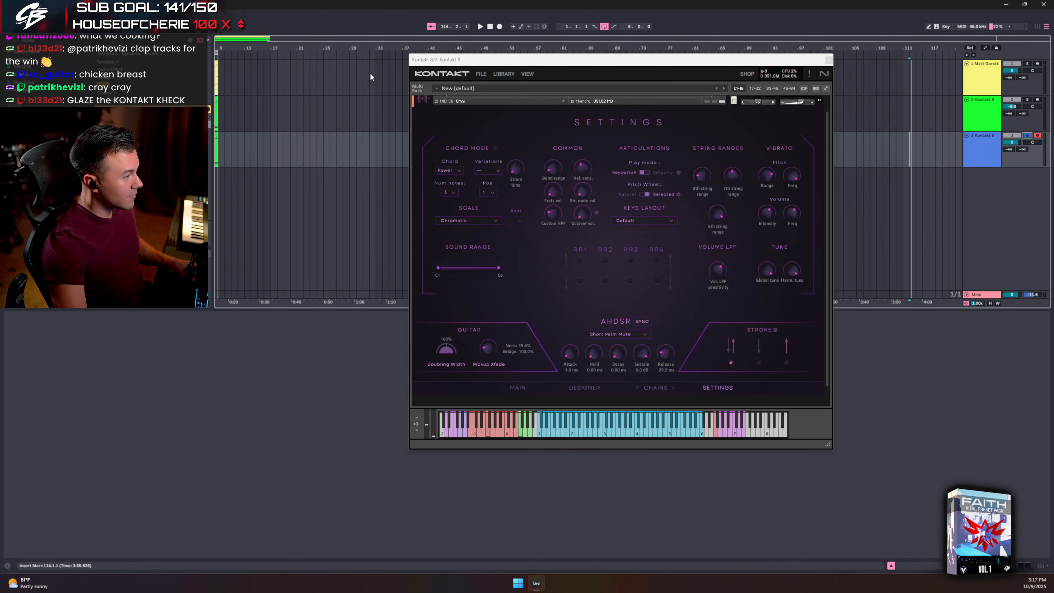
{"action": "left_click", "coordinate": [490, 28]}
{"action": "key", "text": "space"}
{"action": "left_click_drag", "start_coordinate": [251, 137], "coordinate": [251, 137]}
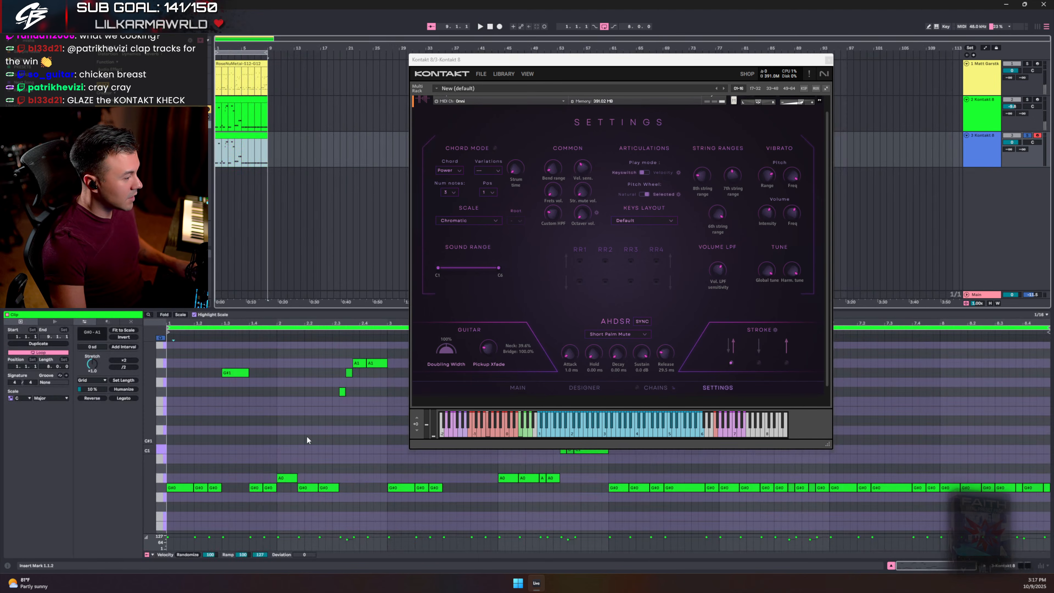
{"action": "left_click", "coordinate": [307, 438]}
{"action": "key", "text": "ctrl+a"}
{"action": "key", "text": "shift+Up"}
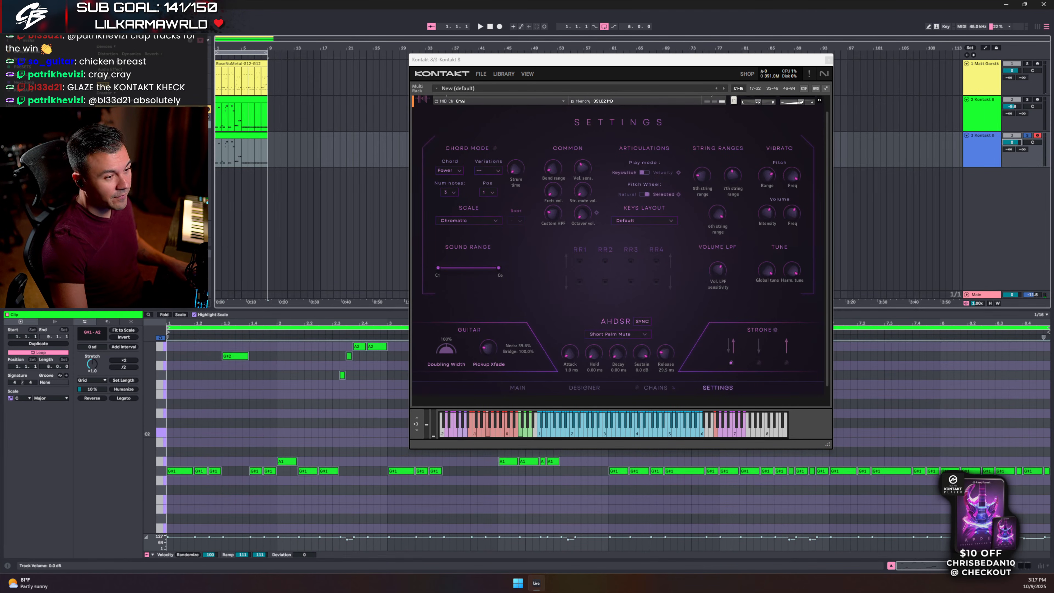
{"action": "left_click", "coordinate": [830, 61]}
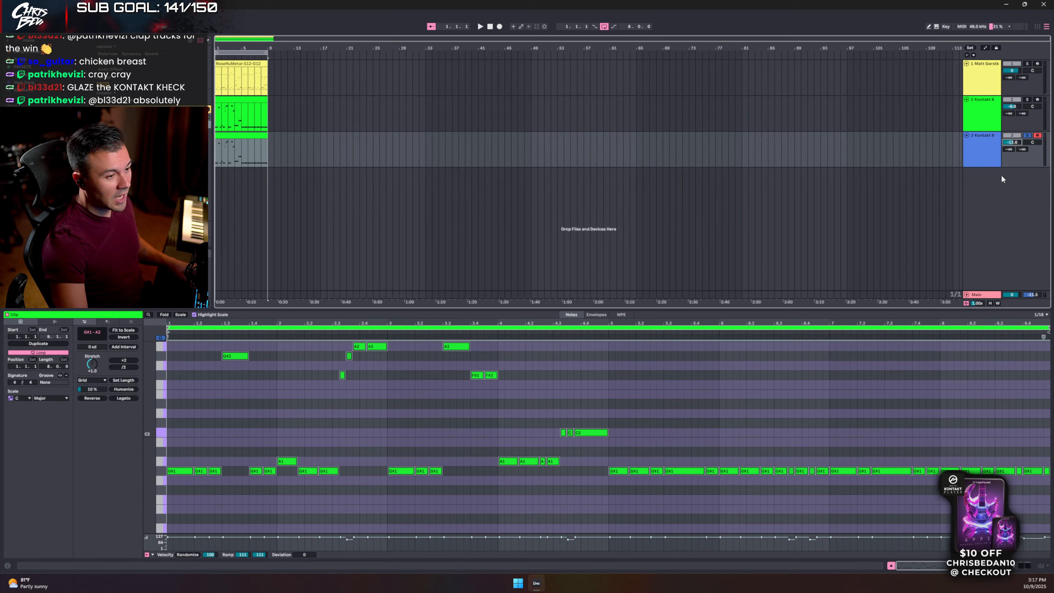
- Switch Archetype Misha's input mode to Stereo on the guitar track and audition the soloed guitar
{"action": "left_click", "coordinate": [987, 138]}
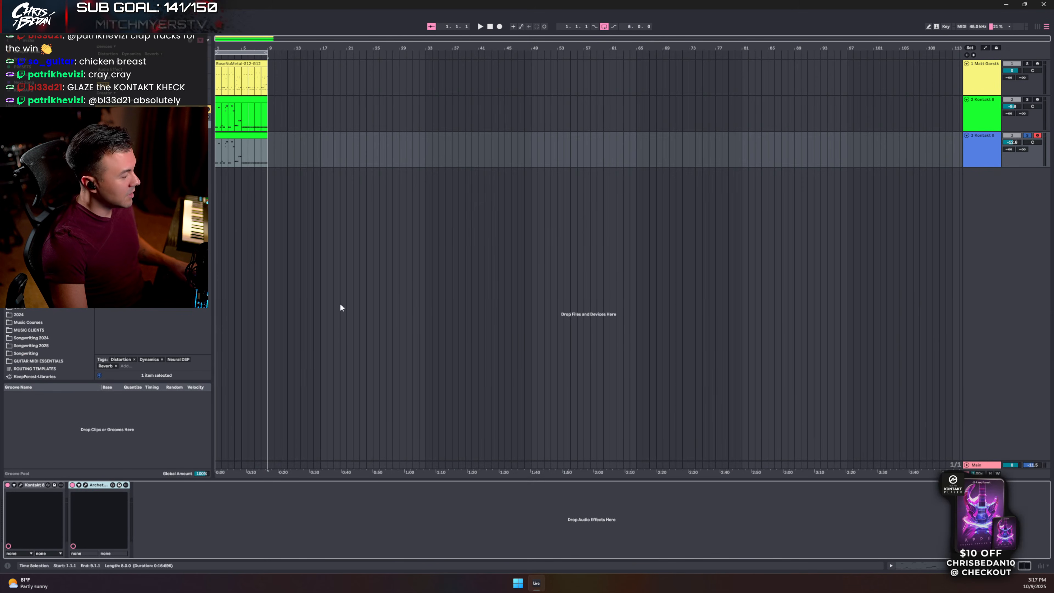
{"action": "left_click", "coordinate": [85, 485]}
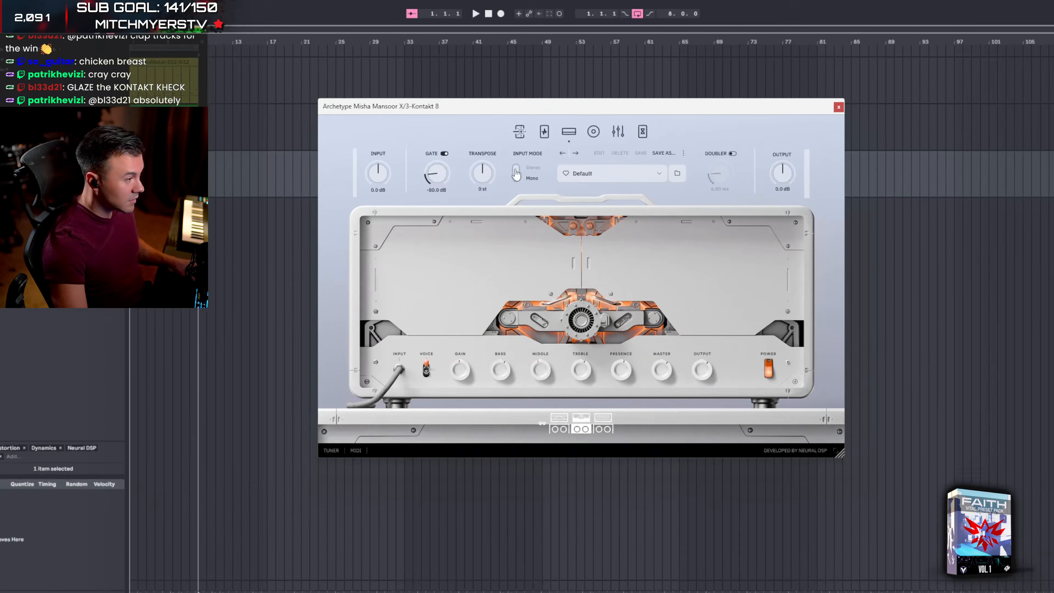
{"action": "left_click", "coordinate": [512, 152]}
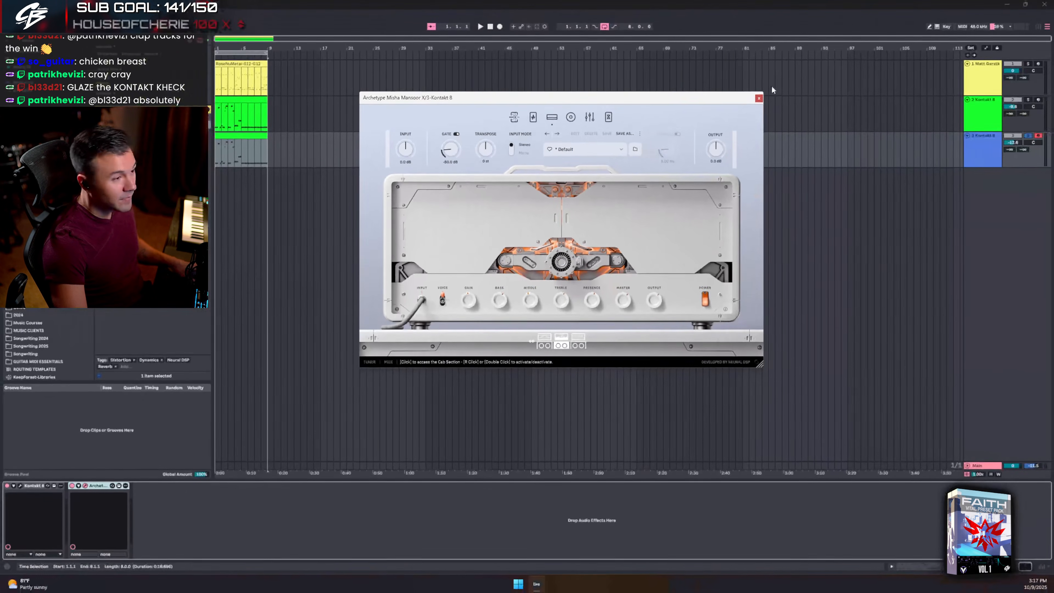
{"action": "key", "text": "space"}
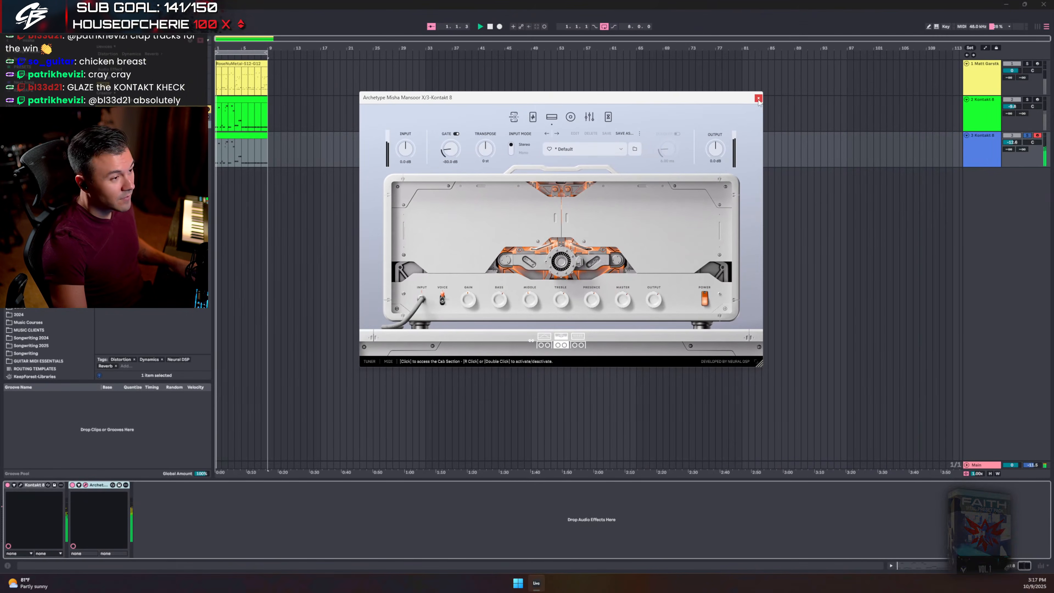
{"action": "left_click", "coordinate": [758, 97]}
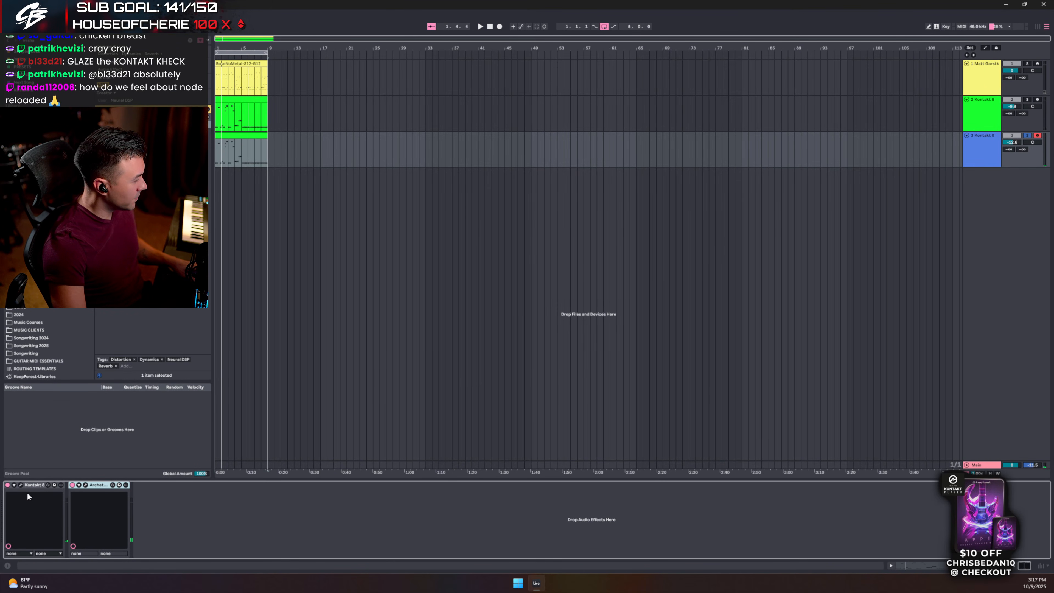
- Review Appex's keyswitch articulations on its main page and play back the guitar riff
{"action": "left_click", "coordinate": [21, 485]}
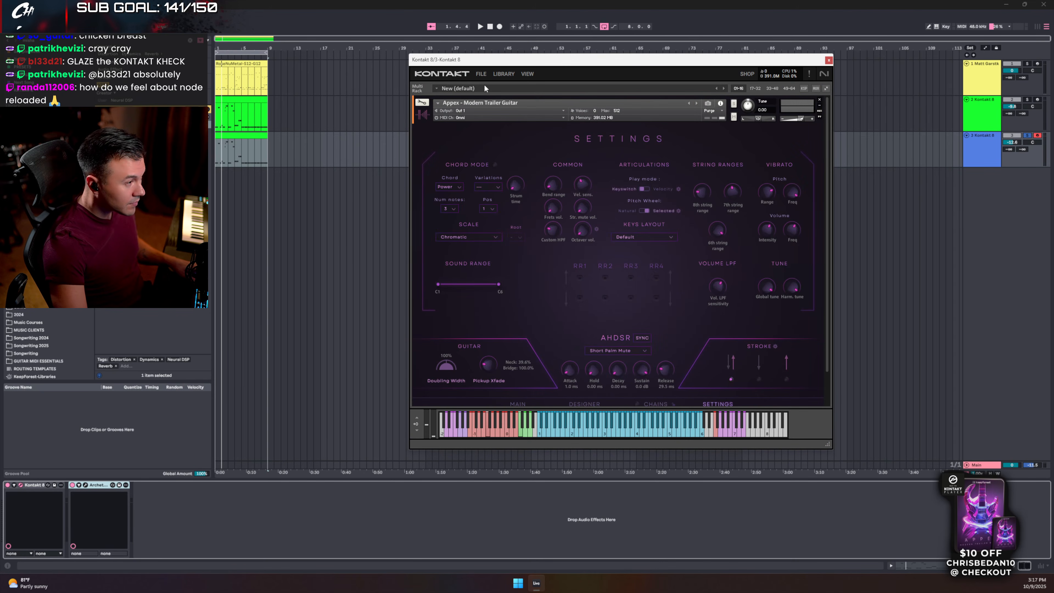
{"action": "left_click", "coordinate": [515, 401]}
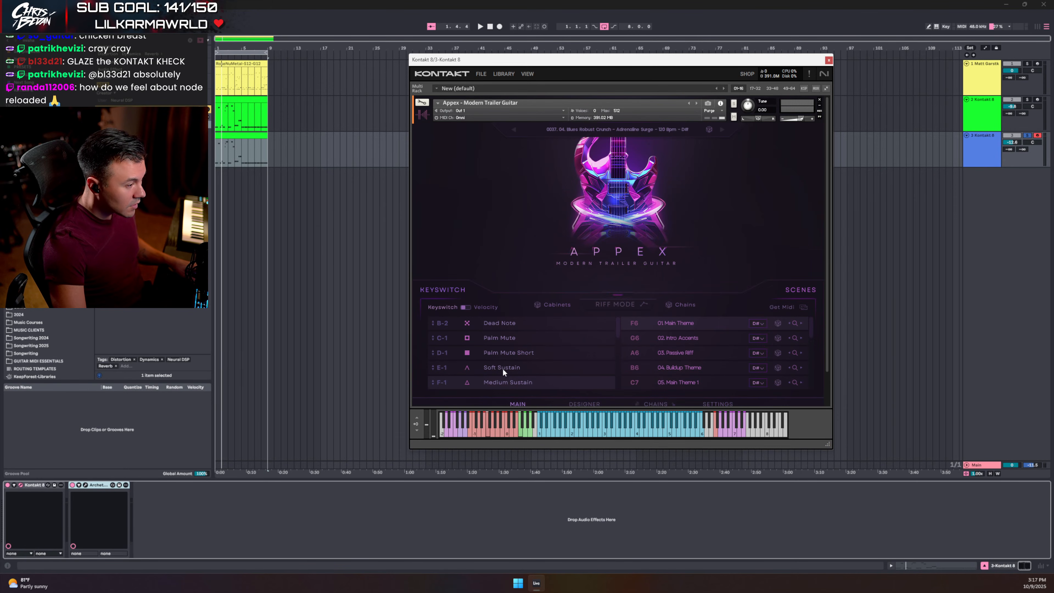
{"action": "left_click_drag", "start_coordinate": [619, 331], "coordinate": [617, 344]}
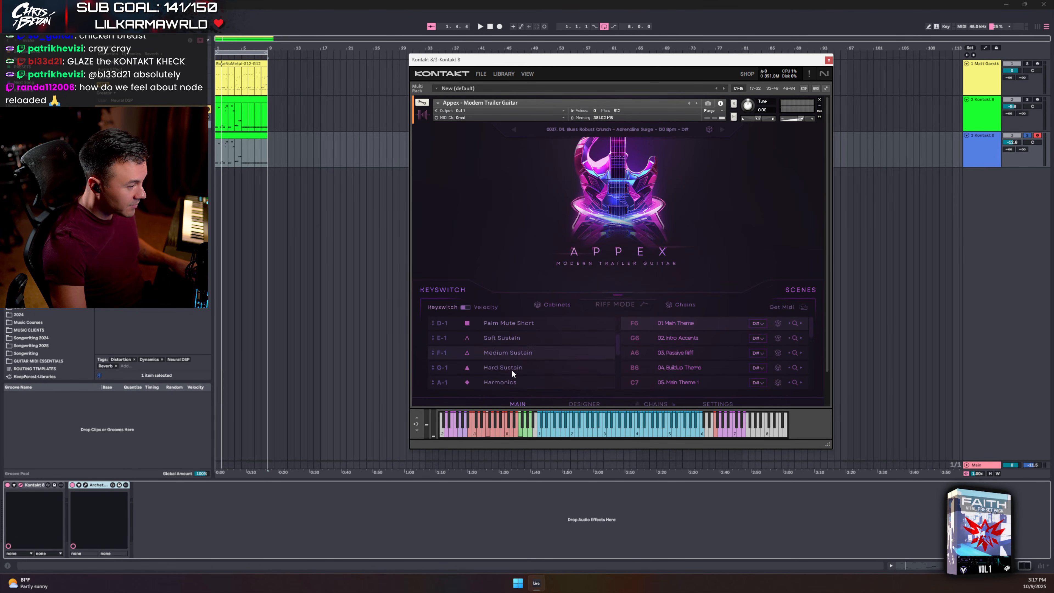
{"action": "key", "text": "space"}
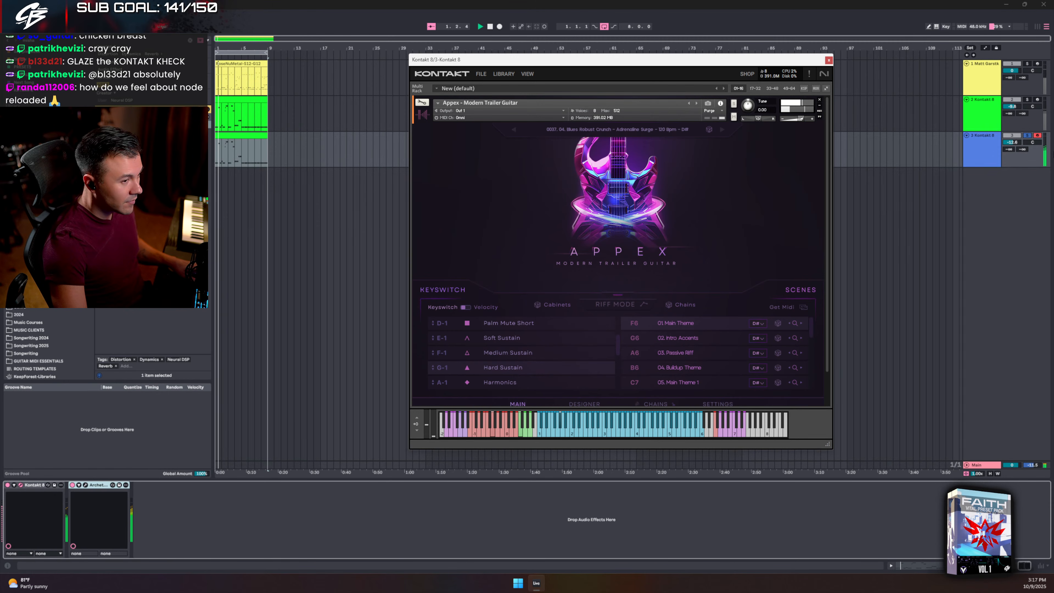
- Balance the guitar against the full mix by lowering its track volume to -14.7 dB, and reduce the bass track's volume
{"action": "left_click_drag", "start_coordinate": [1013, 142], "coordinate": [1012, 152]}
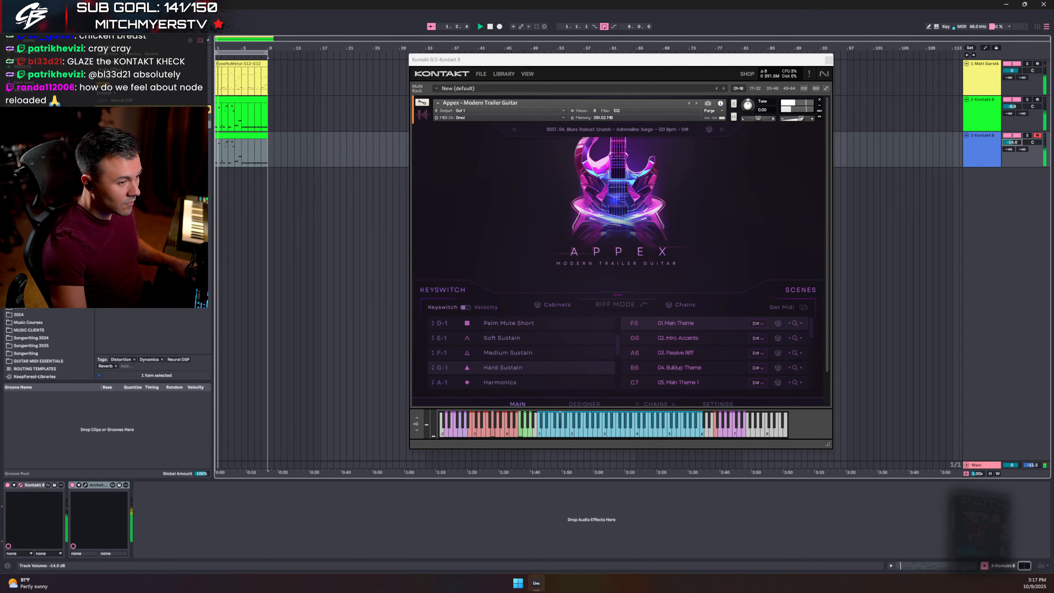
{"action": "left_click", "coordinate": [829, 60]}
{"action": "left_click_drag", "start_coordinate": [1013, 107], "coordinate": [1013, 109]}
- In the Matt Garstka drum mixer, lower the Ride channel to -12.7 dB and the Overheads to -4.1 dB
{"action": "double_click", "coordinate": [983, 65]}
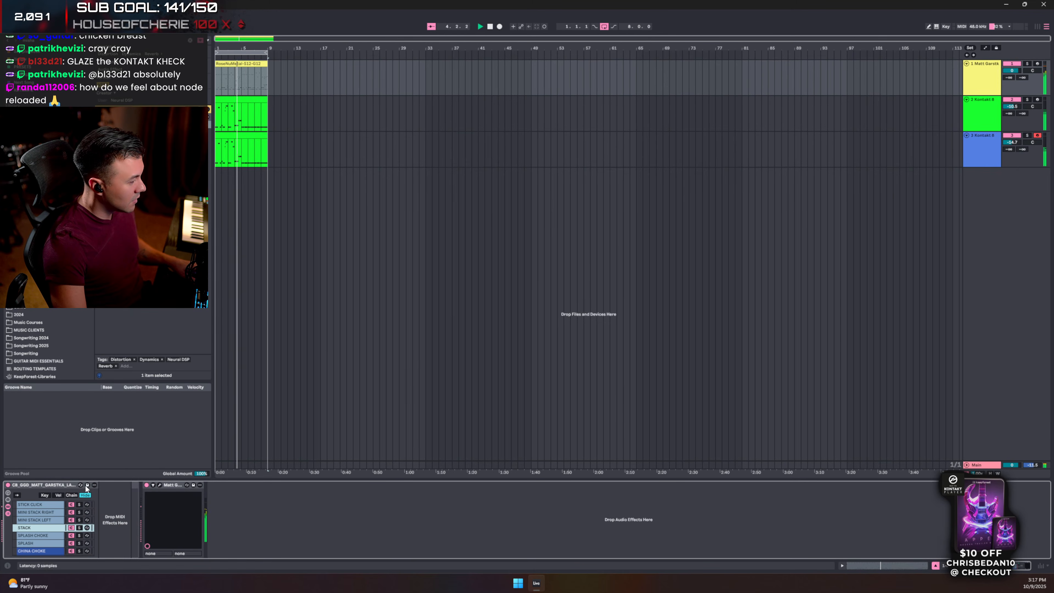
{"action": "left_click", "coordinate": [159, 485]}
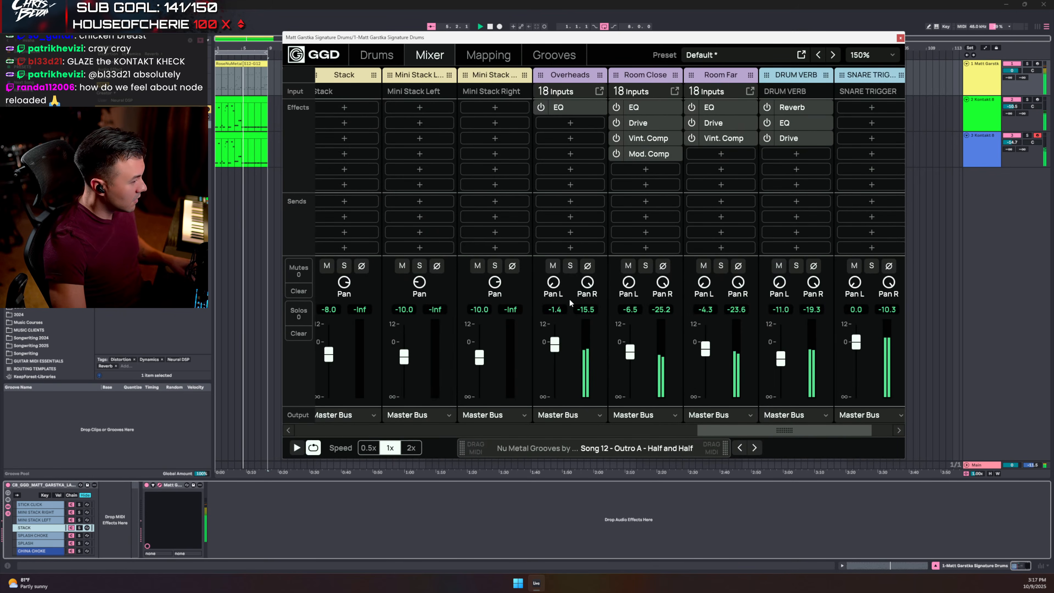
{"action": "left_click_drag", "start_coordinate": [732, 428], "coordinate": [640, 421]}
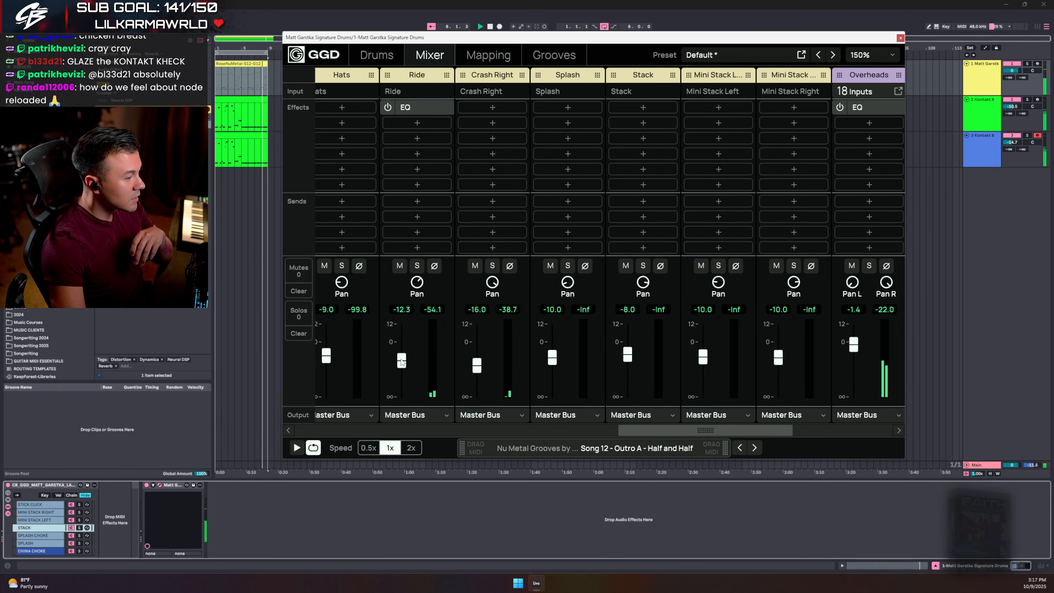
{"action": "left_click_drag", "start_coordinate": [401, 361], "coordinate": [401, 362]}
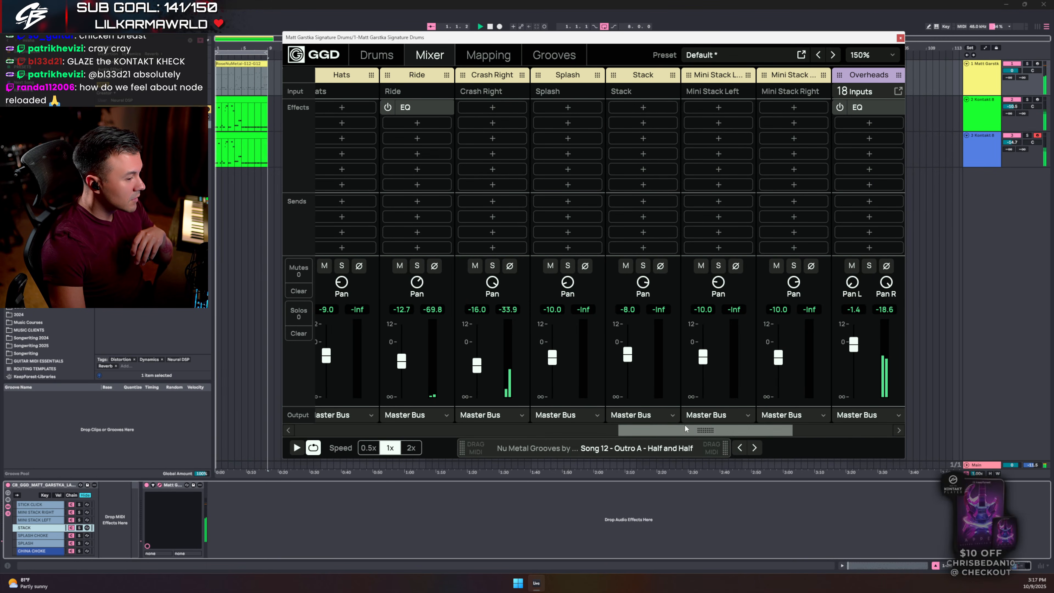
{"action": "left_click_drag", "start_coordinate": [720, 431], "coordinate": [804, 429]}
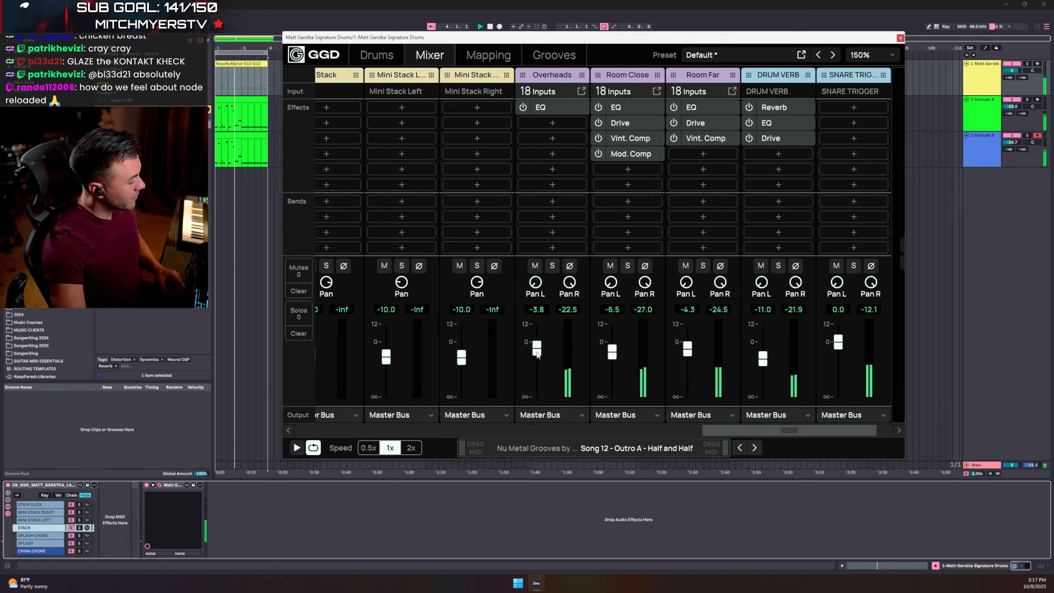
{"action": "left_click_drag", "start_coordinate": [535, 353], "coordinate": [537, 354]}
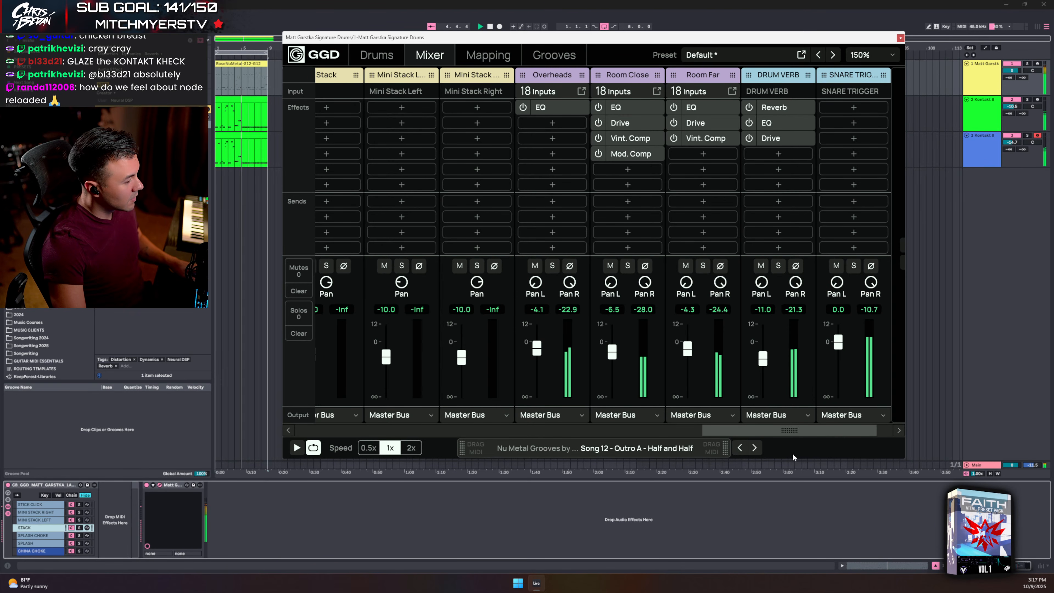
- Lower the Hats channel to -9.7 dB and close the drum plugin window
{"action": "left_click_drag", "start_coordinate": [784, 434], "coordinate": [643, 432]}
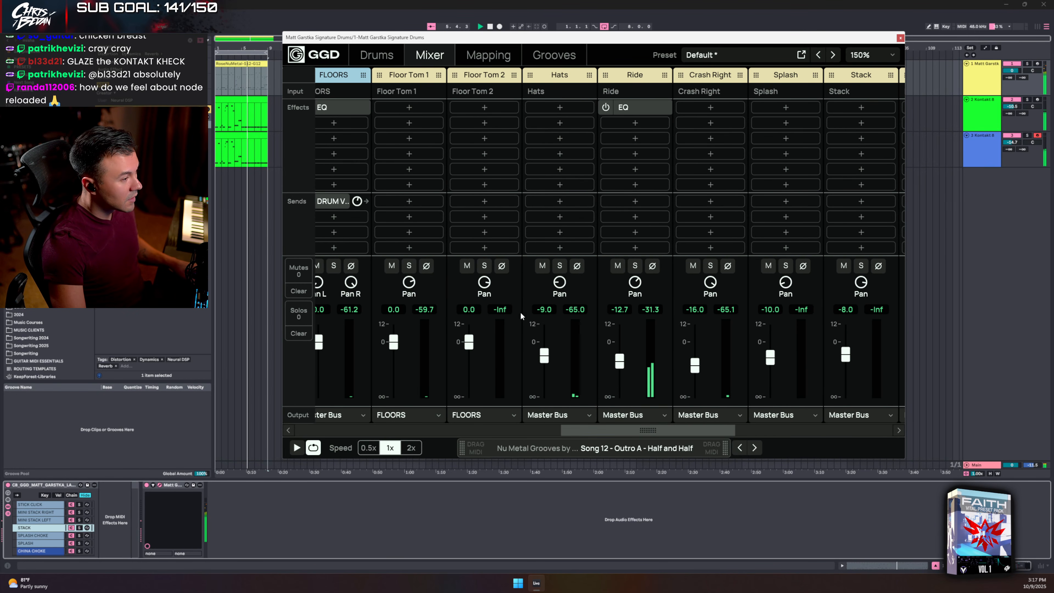
{"action": "left_click_drag", "start_coordinate": [544, 355], "coordinate": [544, 358]}
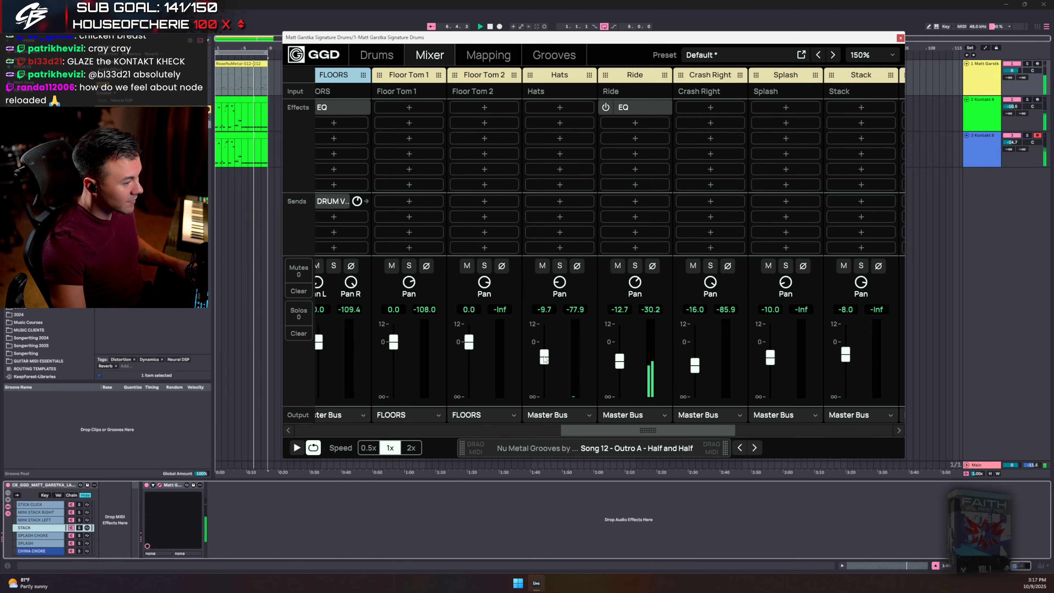
{"action": "left_click_drag", "start_coordinate": [607, 428], "coordinate": [678, 356]}
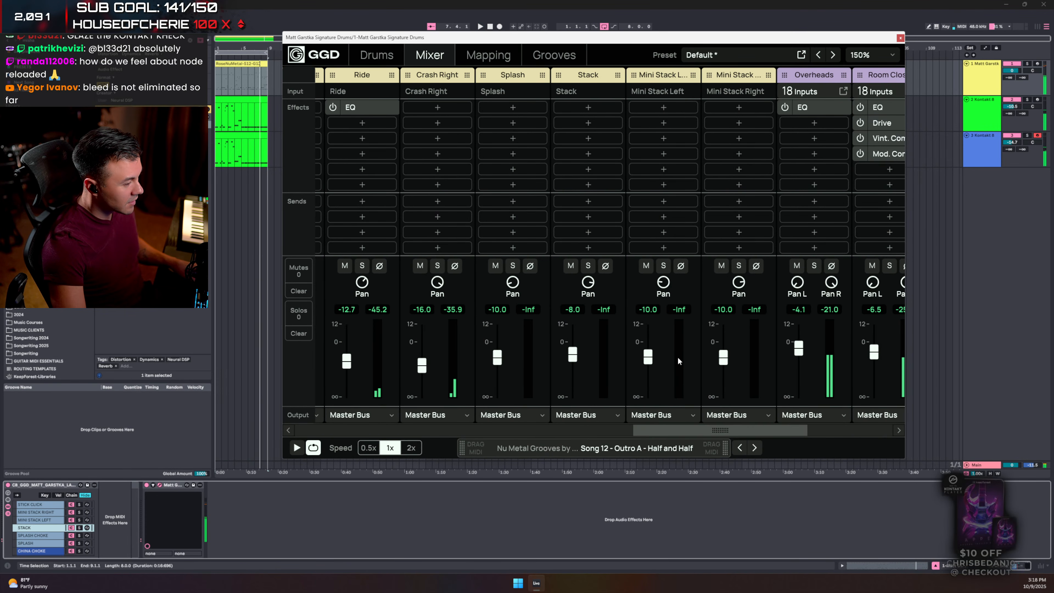
{"action": "left_click", "coordinate": [899, 38]}
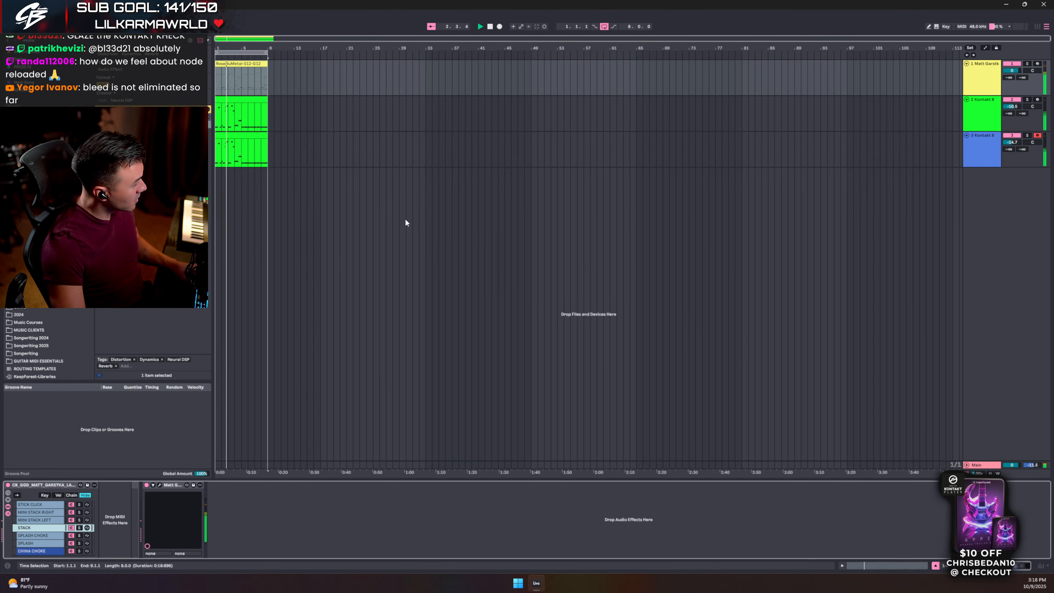
- In the bass clip, raise the long G#0 note at 5.3.1 by one octave and play the result
{"action": "left_click_drag", "start_coordinate": [231, 48], "coordinate": [311, 107]}
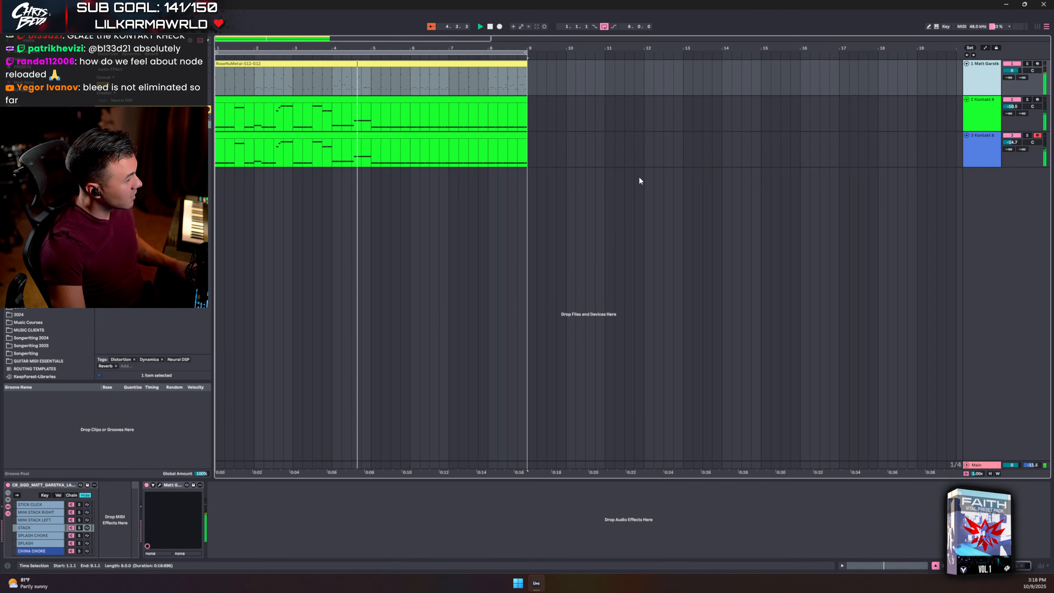
{"action": "double_click", "coordinate": [334, 110]}
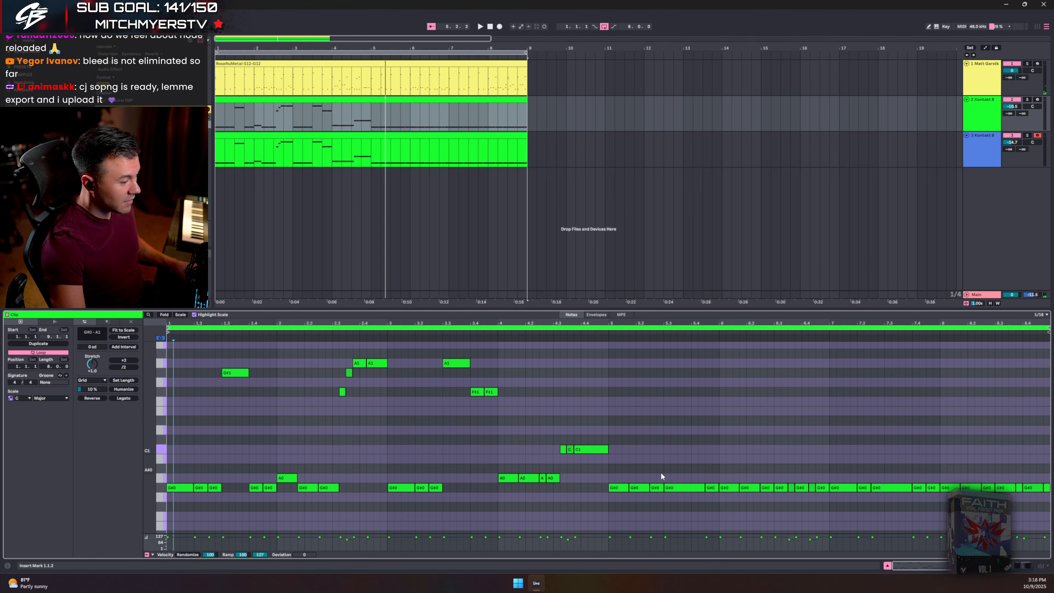
{"action": "key", "text": "space"}
{"action": "left_click_drag", "start_coordinate": [666, 463], "coordinate": [694, 507]}
{"action": "key", "text": "shift+Up"}
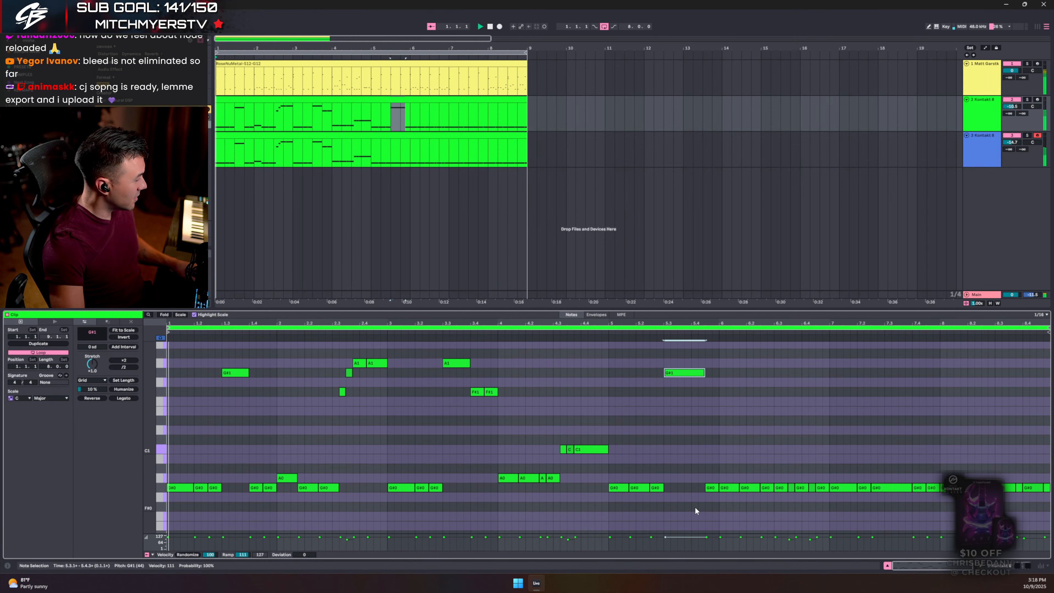
{"action": "key", "text": "space"}
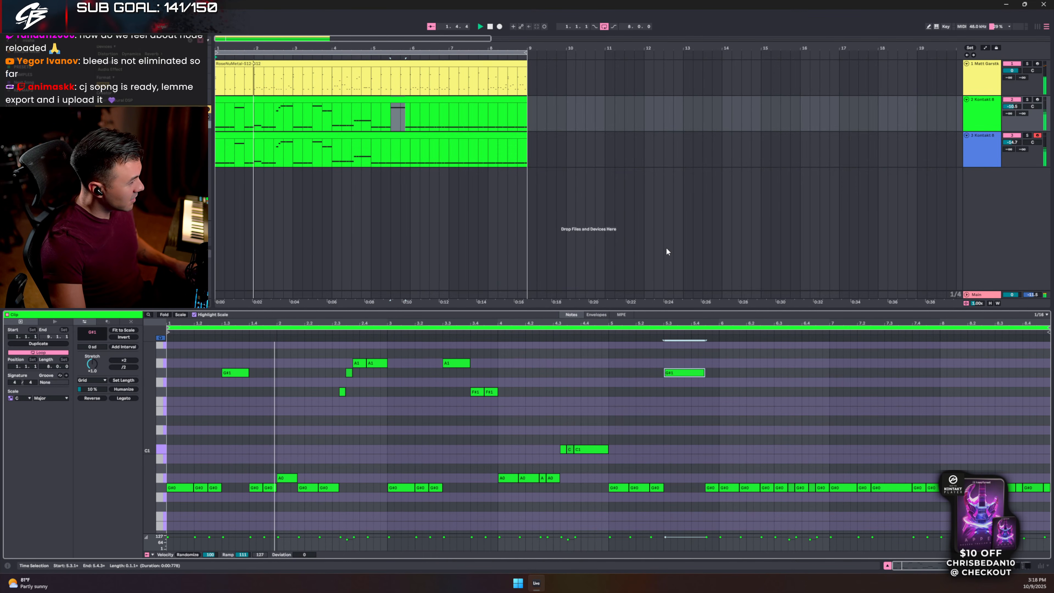
- Review the Matt Garstka drum mixer from the Master Bus through SNARE TRIGGER, and close the plugin window
{"action": "left_click", "coordinate": [987, 77]}
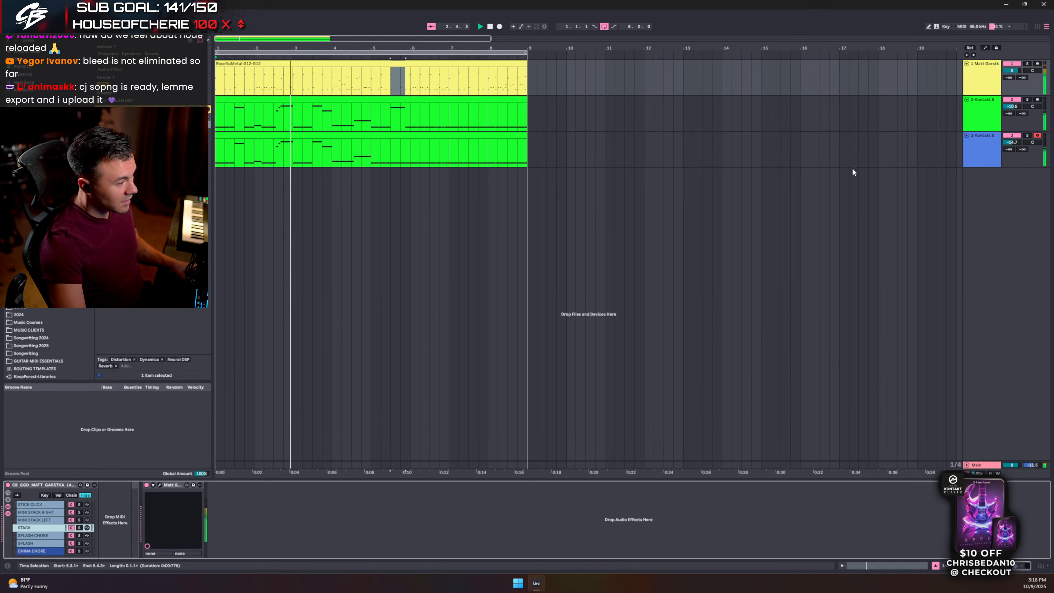
{"action": "left_click", "coordinate": [160, 484]}
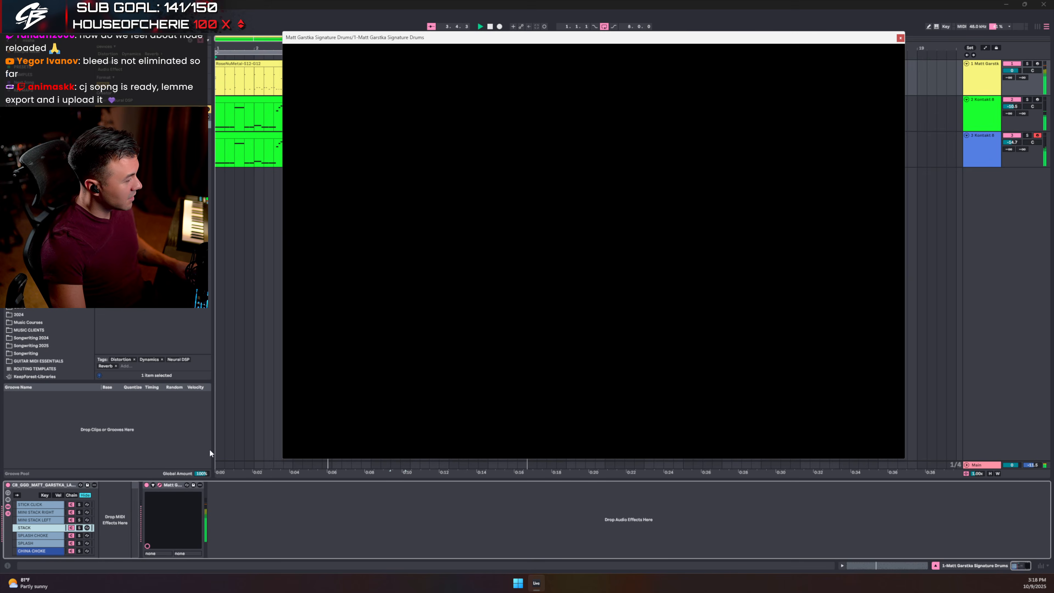
{"action": "left_click_drag", "start_coordinate": [679, 431], "coordinate": [371, 417]}
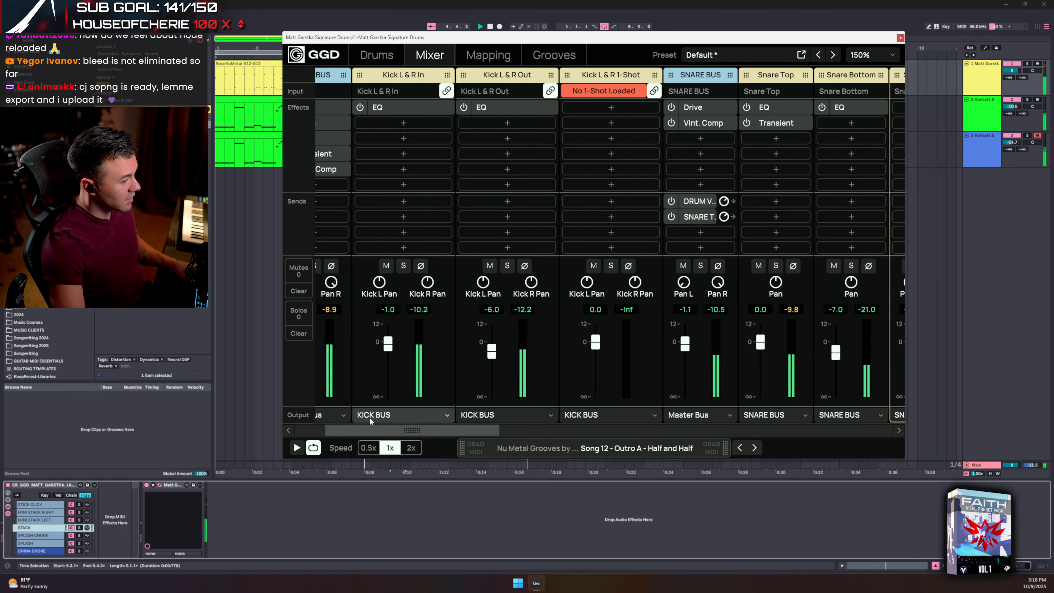
{"action": "scroll", "coordinate": [417, 355], "scroll_direction": "left", "scroll_amount": 3}
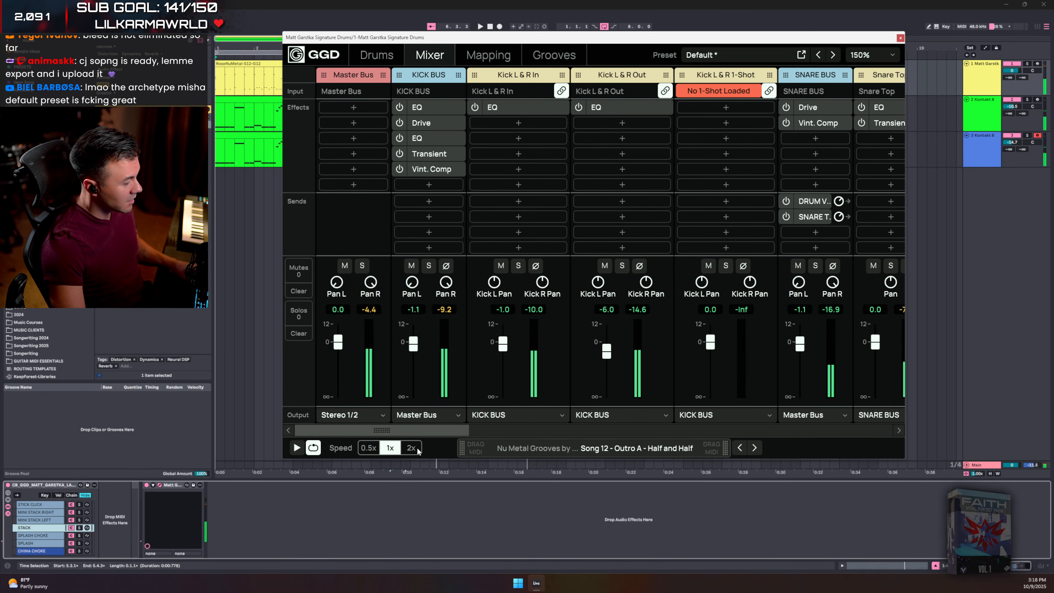
{"action": "left_click_drag", "start_coordinate": [407, 428], "coordinate": [1017, 408]}
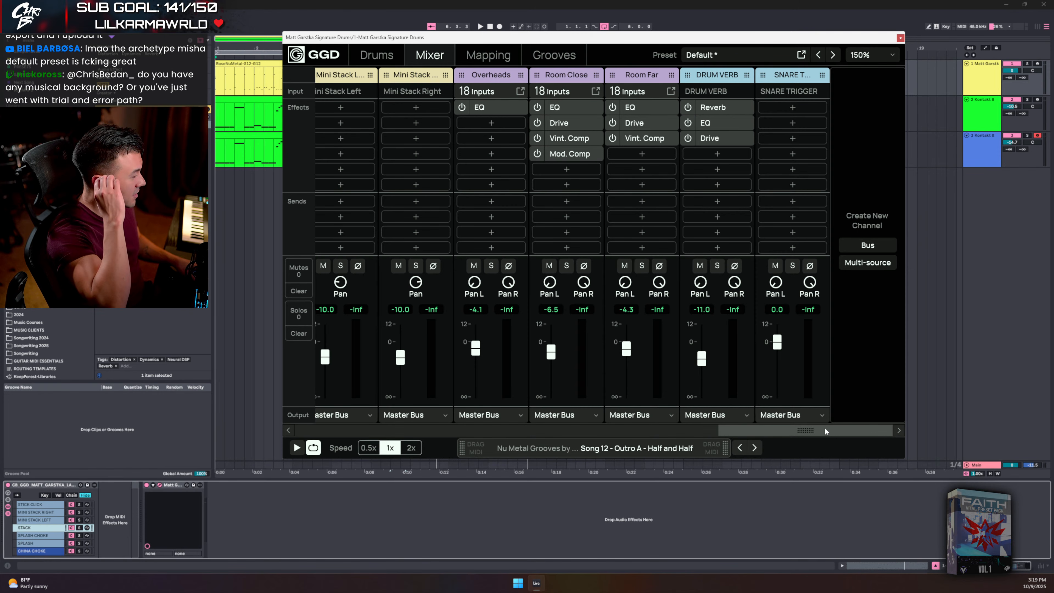
{"action": "left_click", "coordinate": [900, 38]}
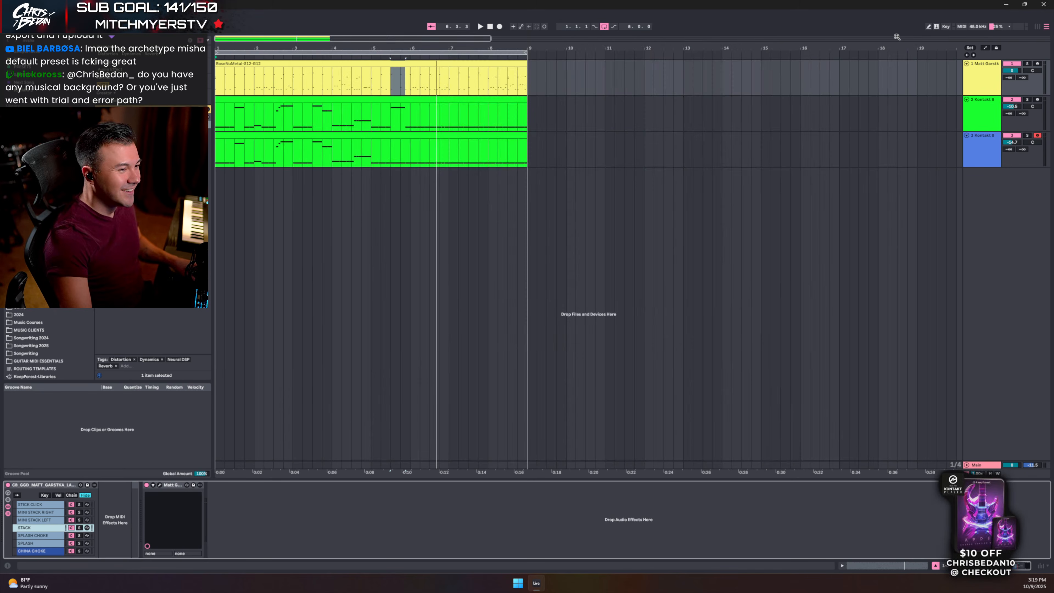
- During playback, lower the drum mixer's KICK BUS to -1.9 dB, adjust the guitar track's volume, and listen to the riff with the plugin closed
{"action": "key", "text": "space"}
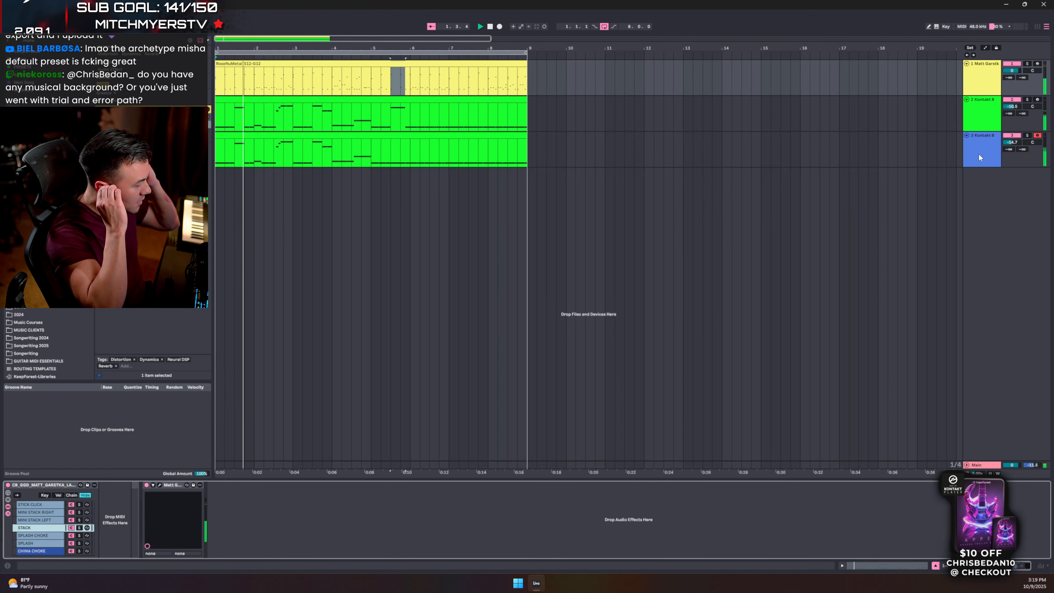
{"action": "left_click", "coordinate": [975, 76]}
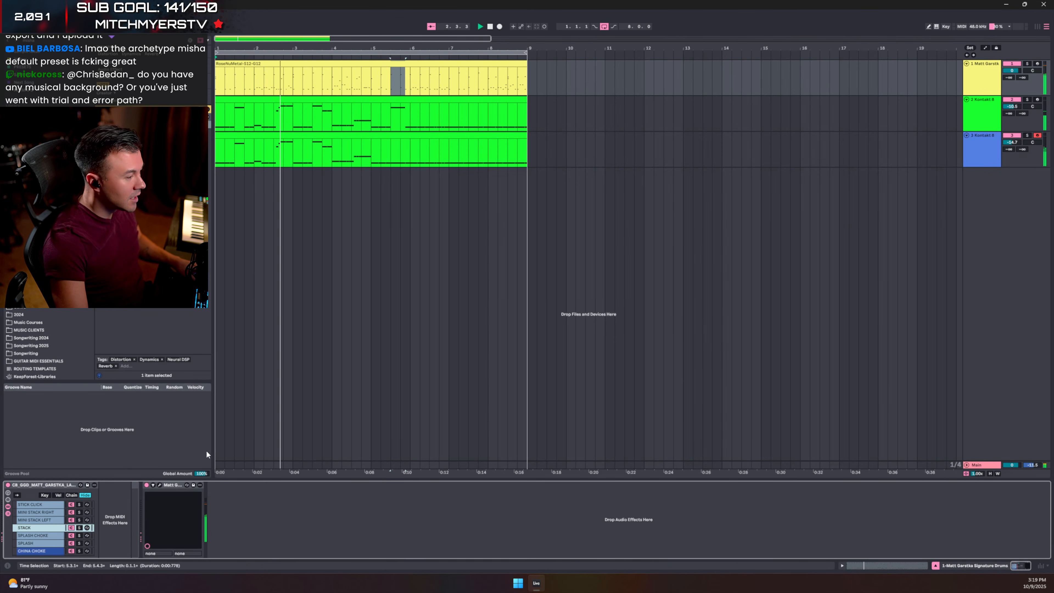
{"action": "left_click", "coordinate": [159, 484]}
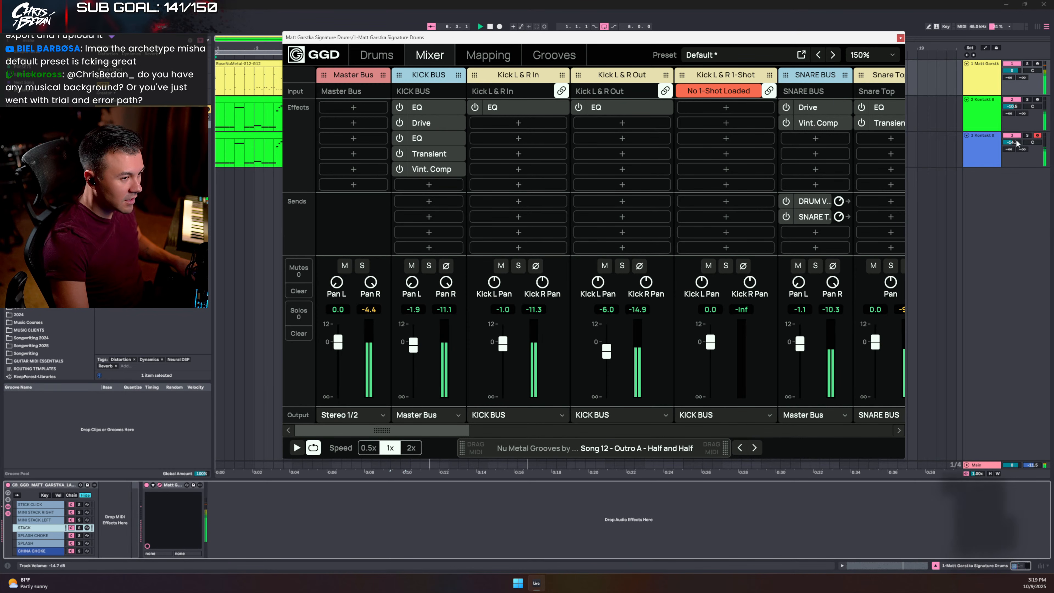
{"action": "left_click", "coordinate": [900, 38]}
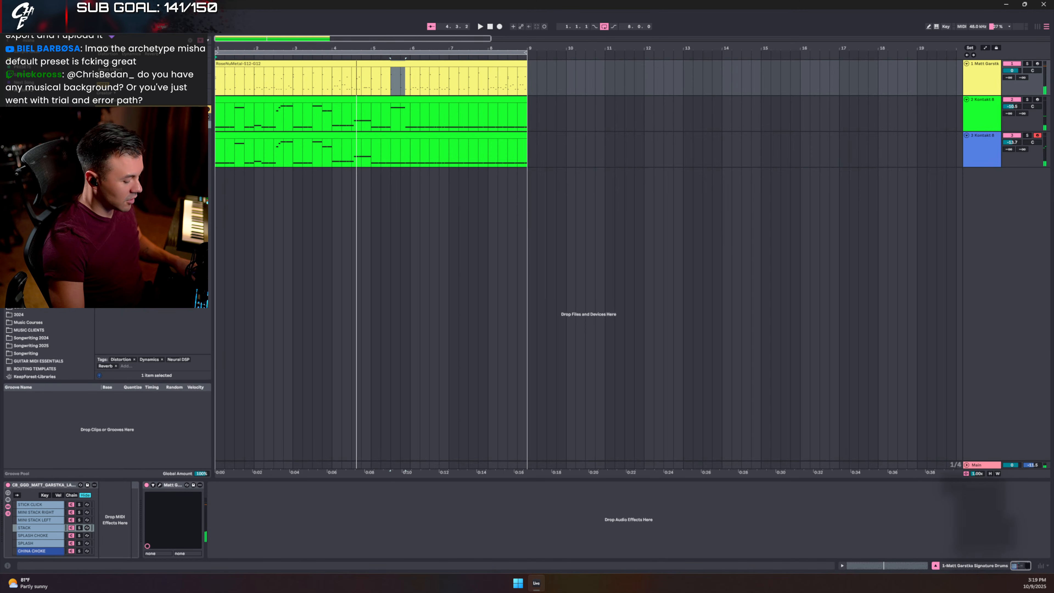
{"action": "key", "text": "space"}
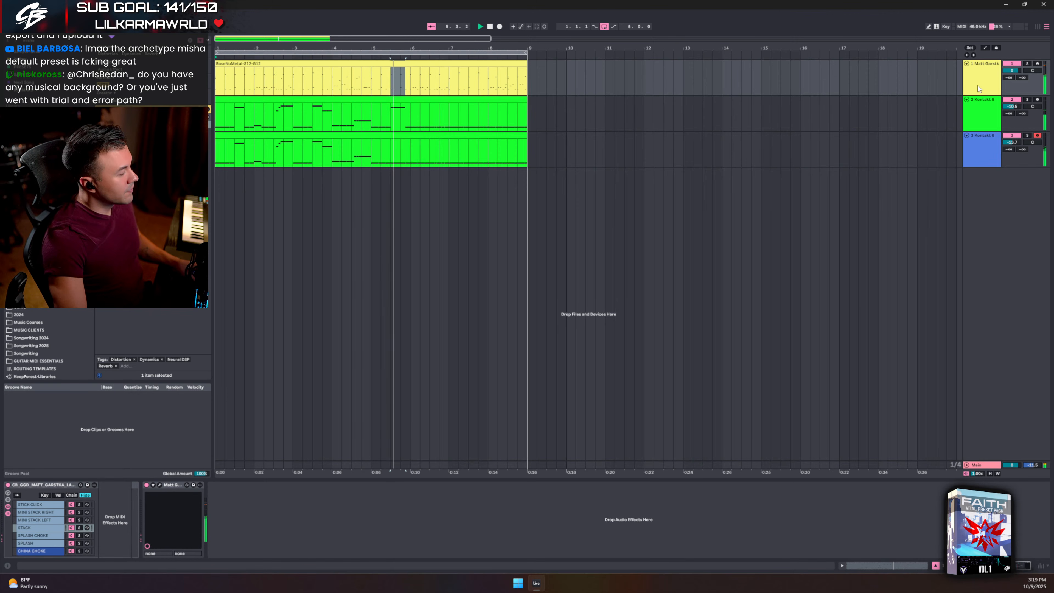
{"action": "key", "text": "space"}
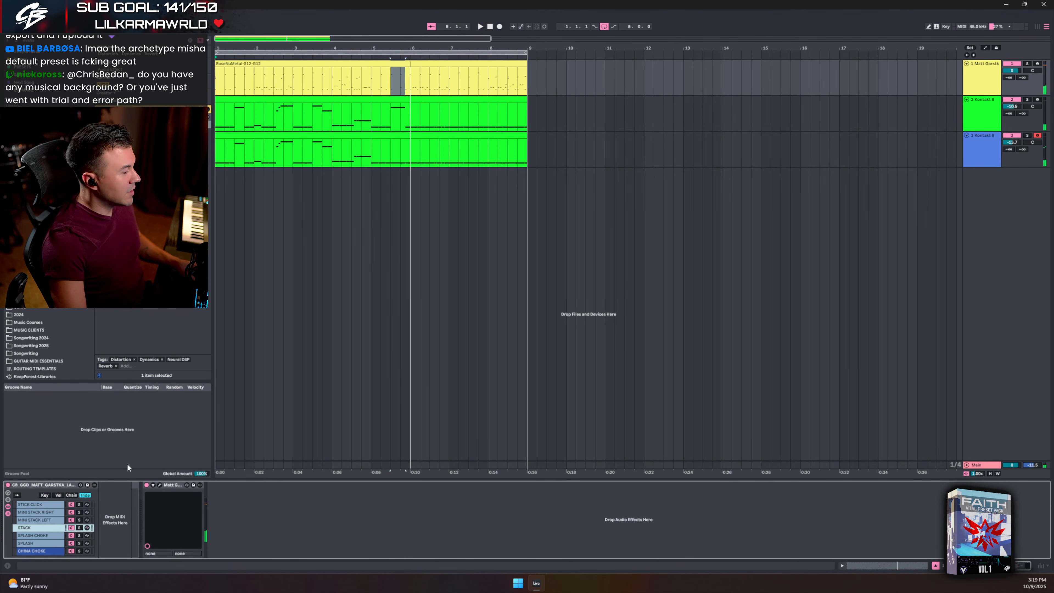
- Save the current Matt Garstka drum setup as a user preset named CB_STREAM_MIX and close the Preset Manager
{"action": "left_click", "coordinate": [159, 485]}
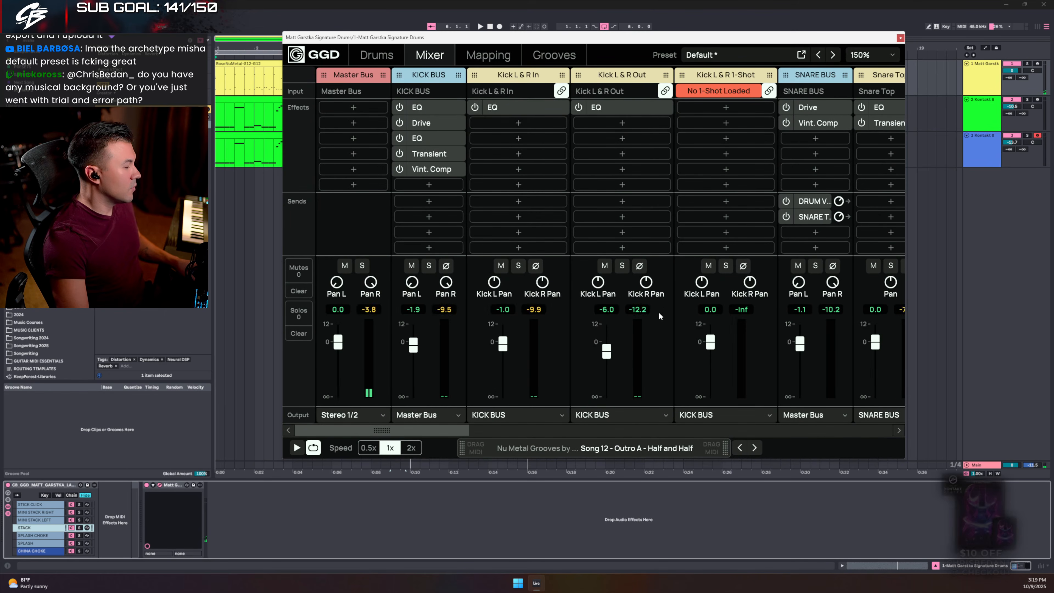
{"action": "left_click", "coordinate": [554, 55]}
{"action": "left_click", "coordinate": [496, 55]}
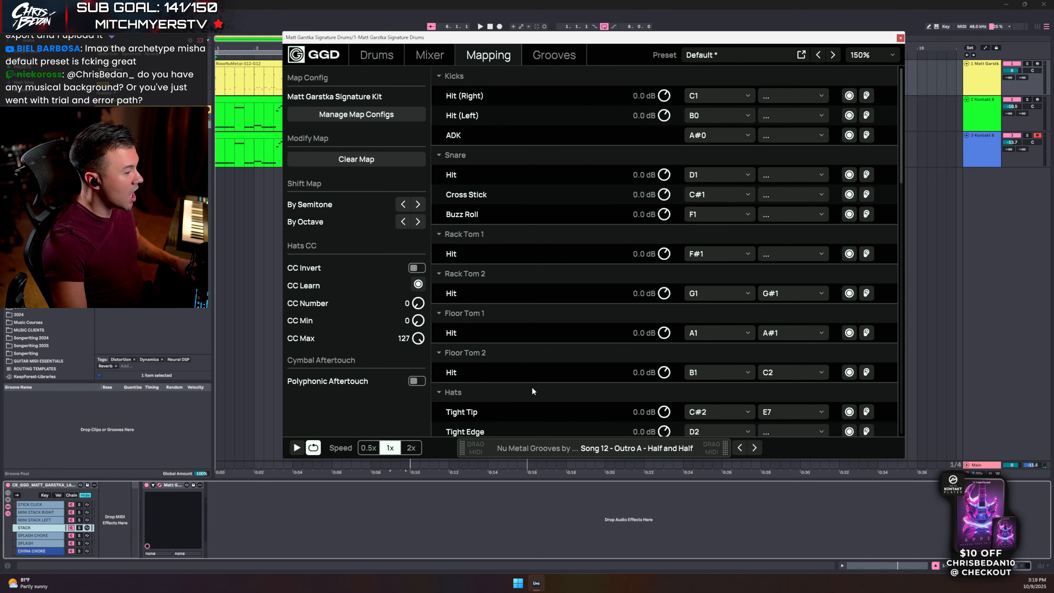
{"action": "left_click", "coordinate": [393, 46]}
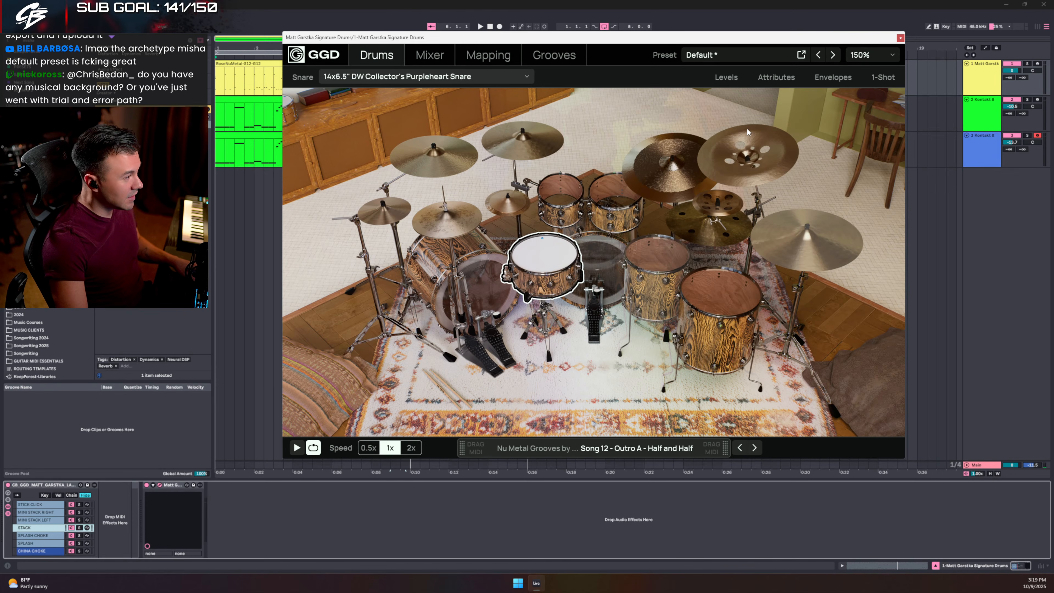
{"action": "left_click", "coordinate": [742, 55]}
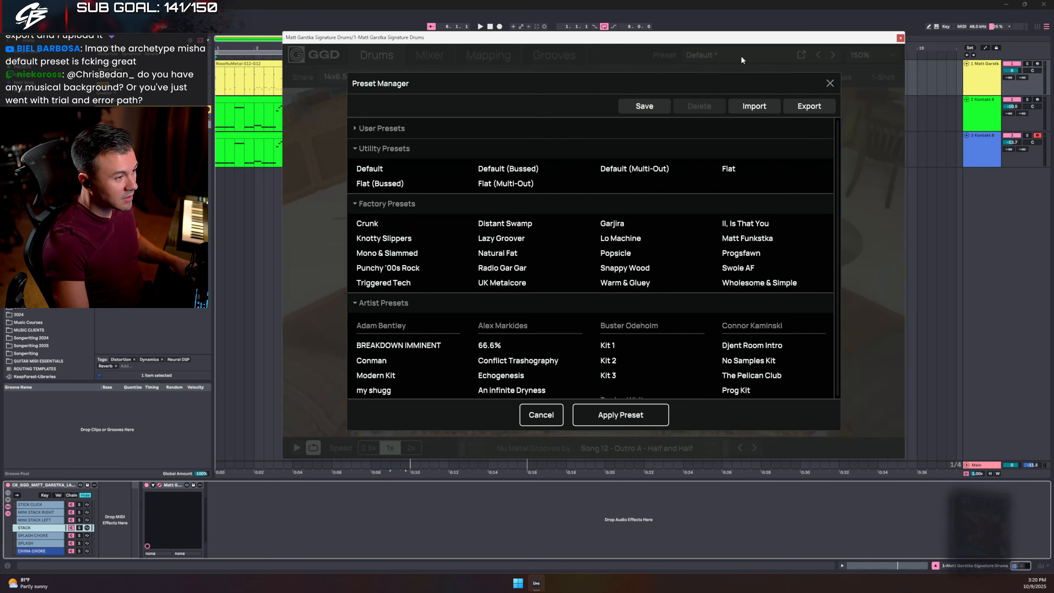
{"action": "left_click", "coordinate": [646, 106]}
{"action": "type", "text": "CB_+ST"}
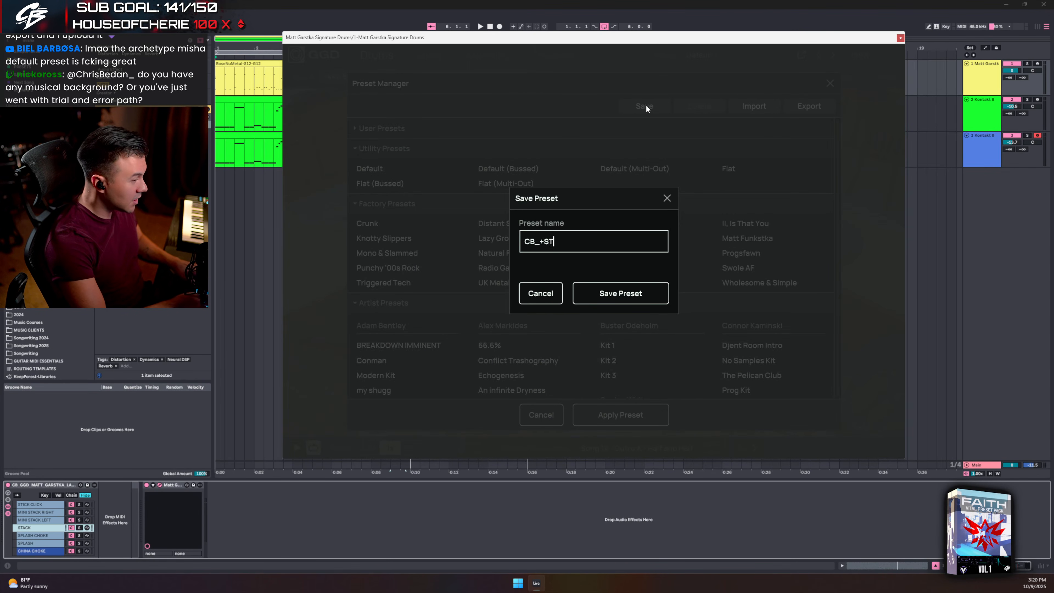
{"action": "type", "text": "REAM_MIX"}
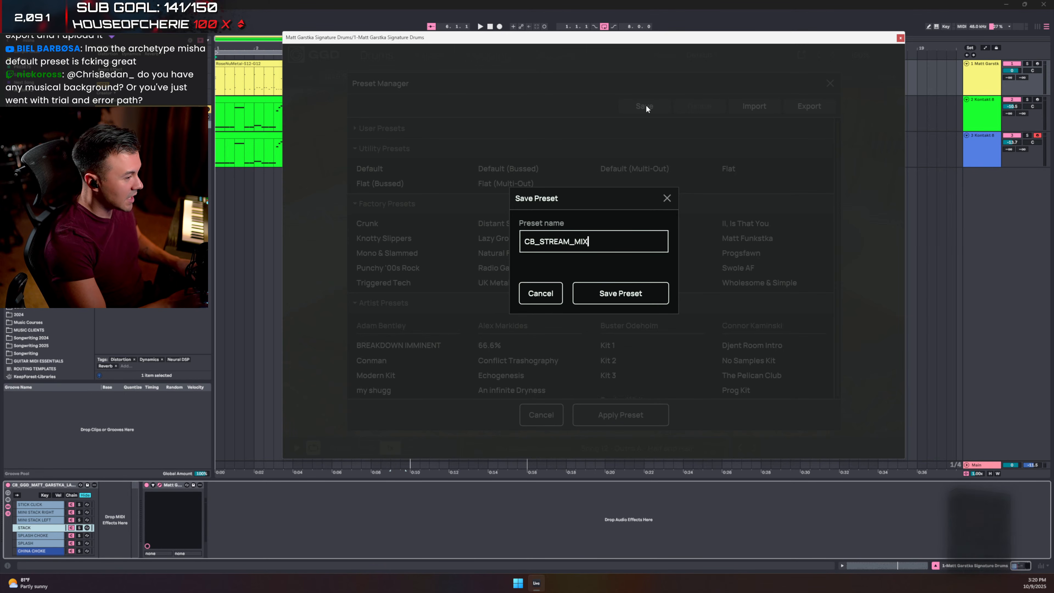
{"action": "left_click", "coordinate": [617, 290]}
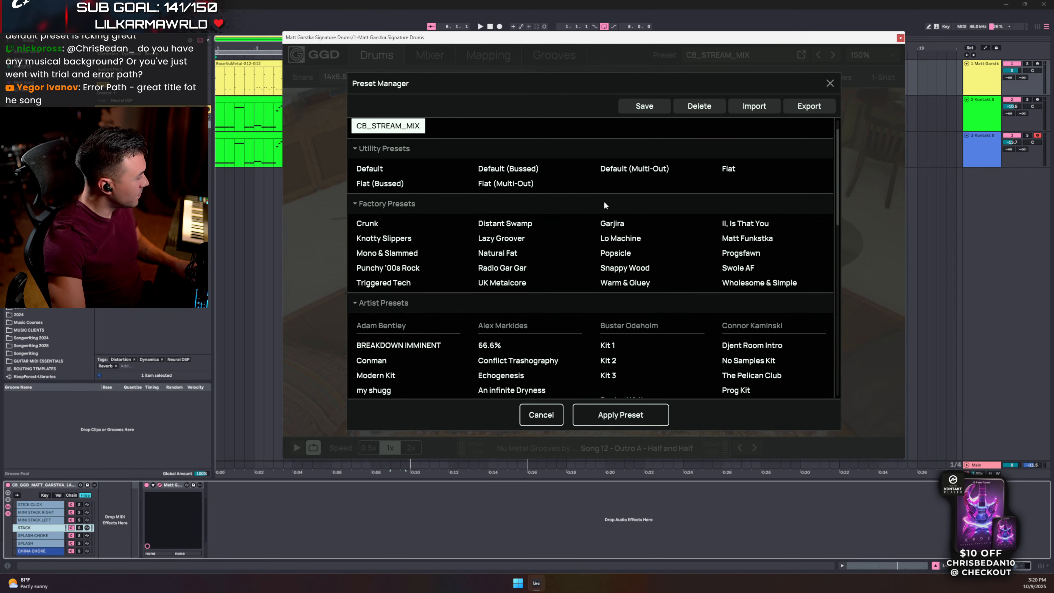
{"action": "left_click", "coordinate": [833, 83]}
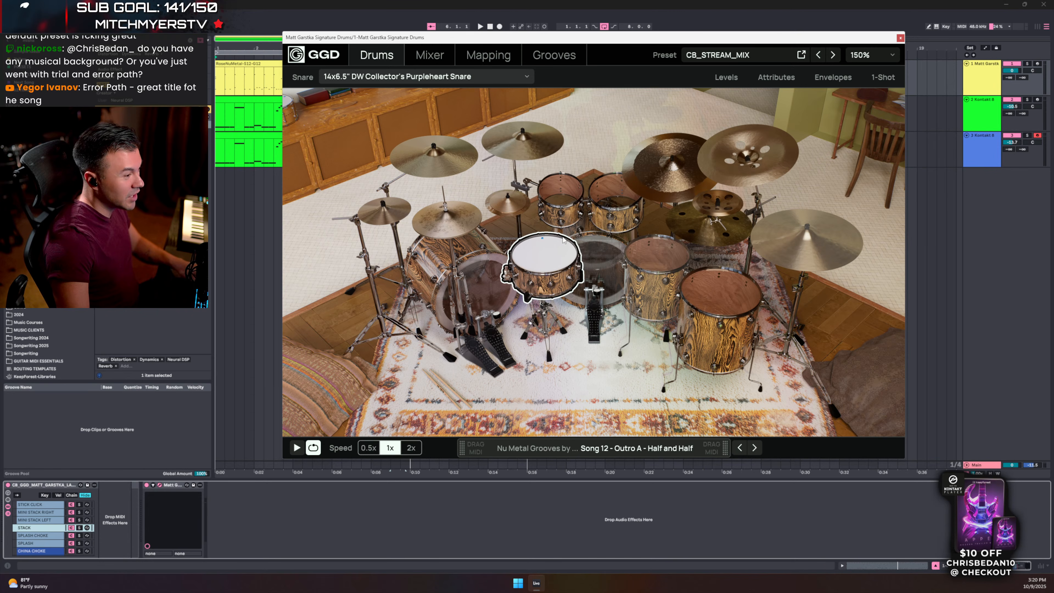
- Load the artist preset Kit 1 in the drum plugin, play the riff, and lower the drum track's volume
{"action": "left_click", "coordinate": [730, 55]}
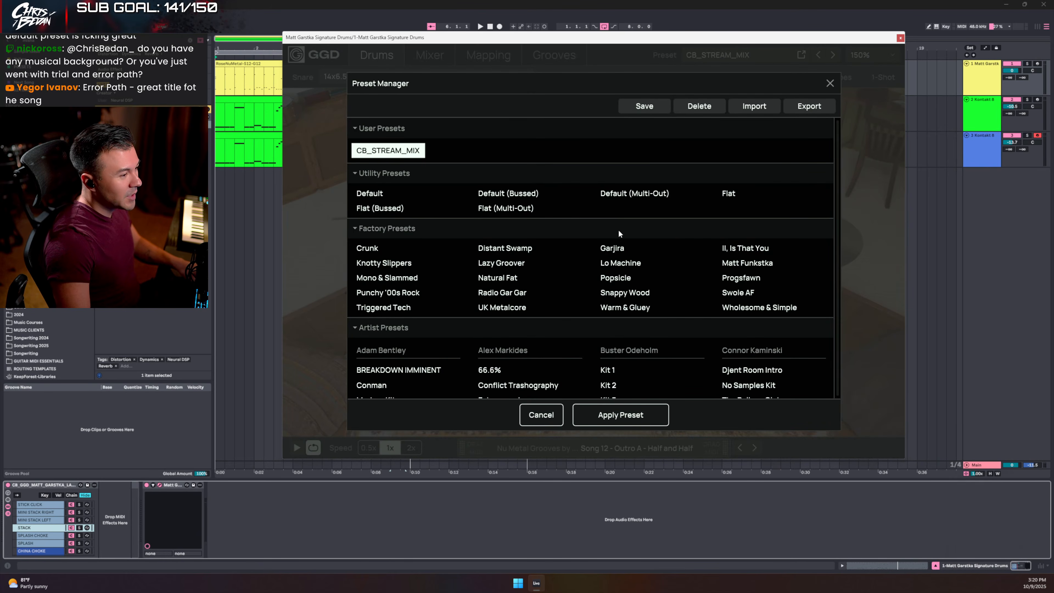
{"action": "scroll", "coordinate": [615, 264], "scroll_direction": "down", "scroll_amount": 2}
{"action": "double_click", "coordinate": [607, 275]}
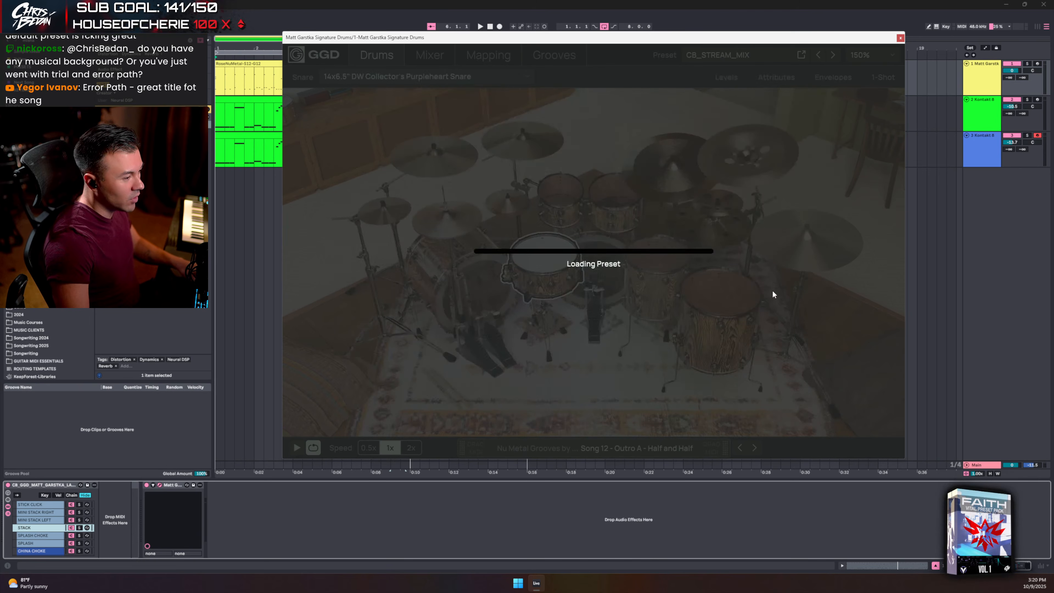
{"action": "key", "text": "space"}
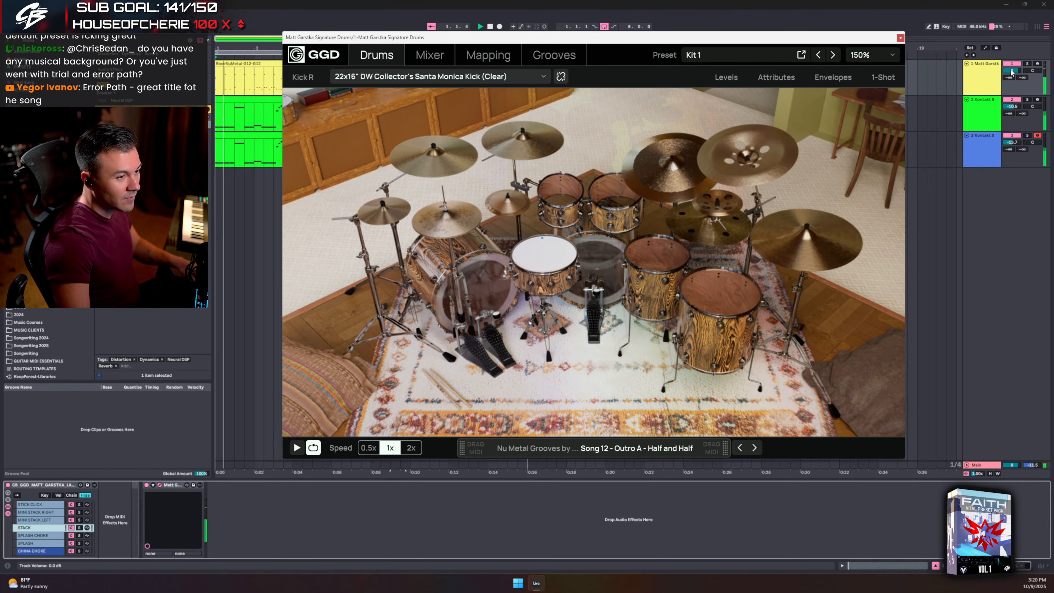
{"action": "left_click_drag", "start_coordinate": [1012, 70], "coordinate": [1012, 85]}
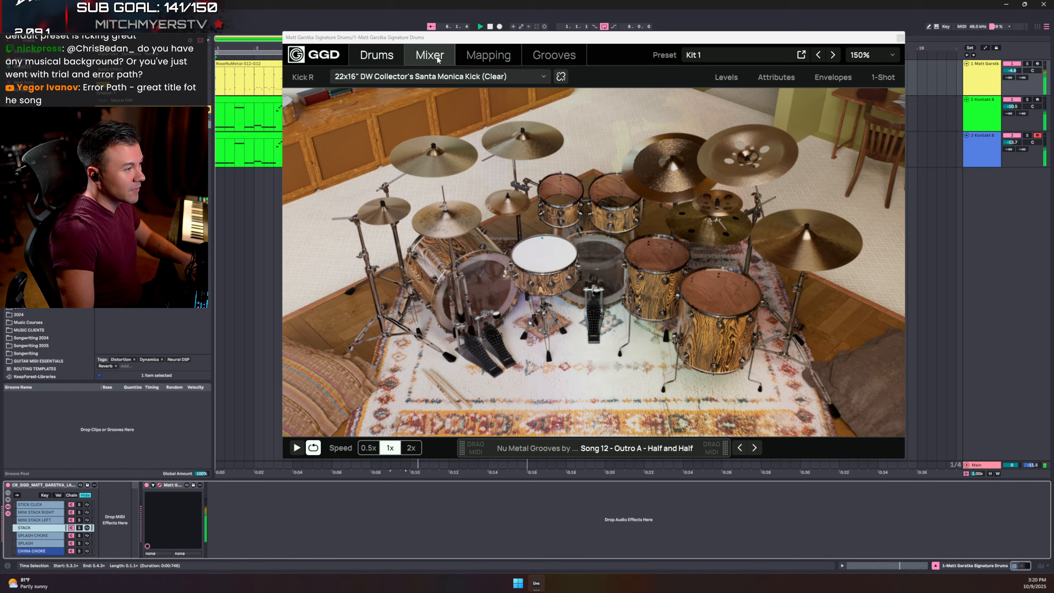
- In Kit 1's mixer, lower the Ride channel to -12.8 dB
{"action": "left_click", "coordinate": [430, 55]}
{"action": "left_click_drag", "start_coordinate": [440, 427], "coordinate": [735, 404]}
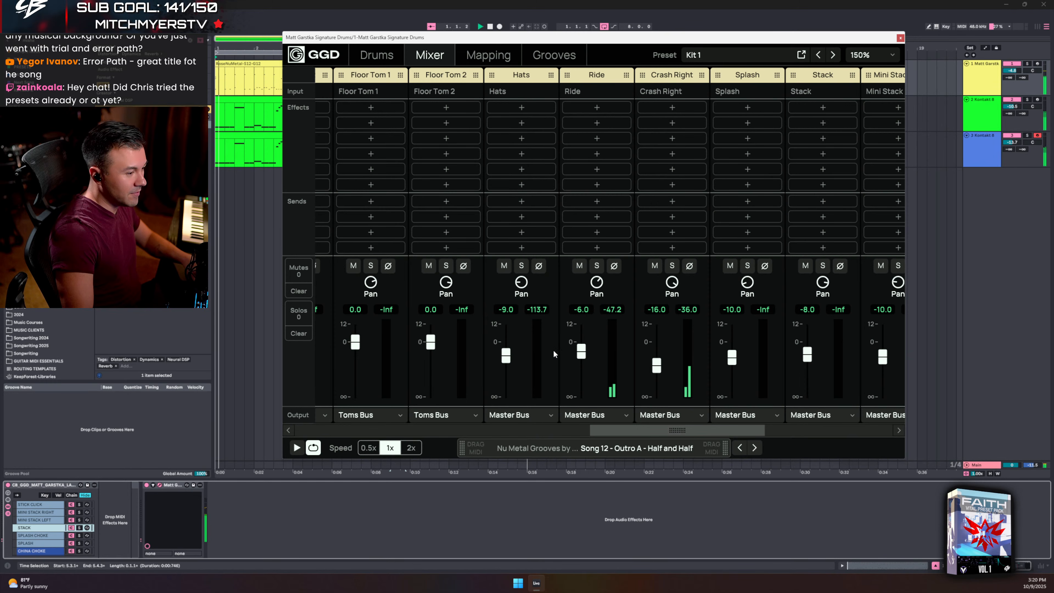
{"action": "left_click_drag", "start_coordinate": [581, 351], "coordinate": [580, 371]}
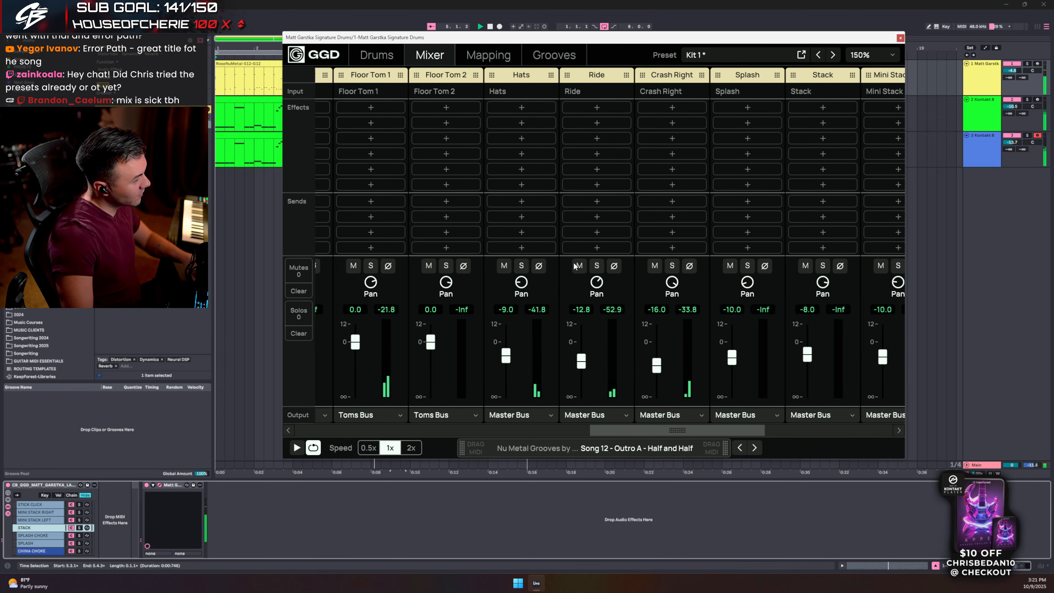
- Load the artist preset Kit 2 and lower its Ride channel to -13.7 dB while the riff plays
{"action": "left_click", "coordinate": [711, 54]}
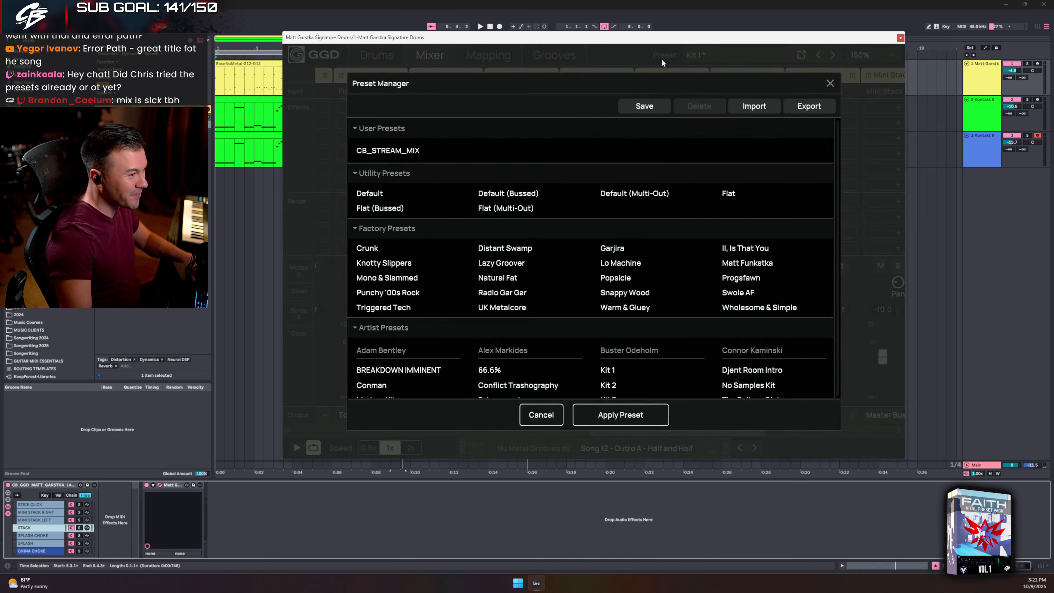
{"action": "scroll", "coordinate": [565, 321], "scroll_direction": "down", "scroll_amount": 2}
{"action": "double_click", "coordinate": [605, 319]}
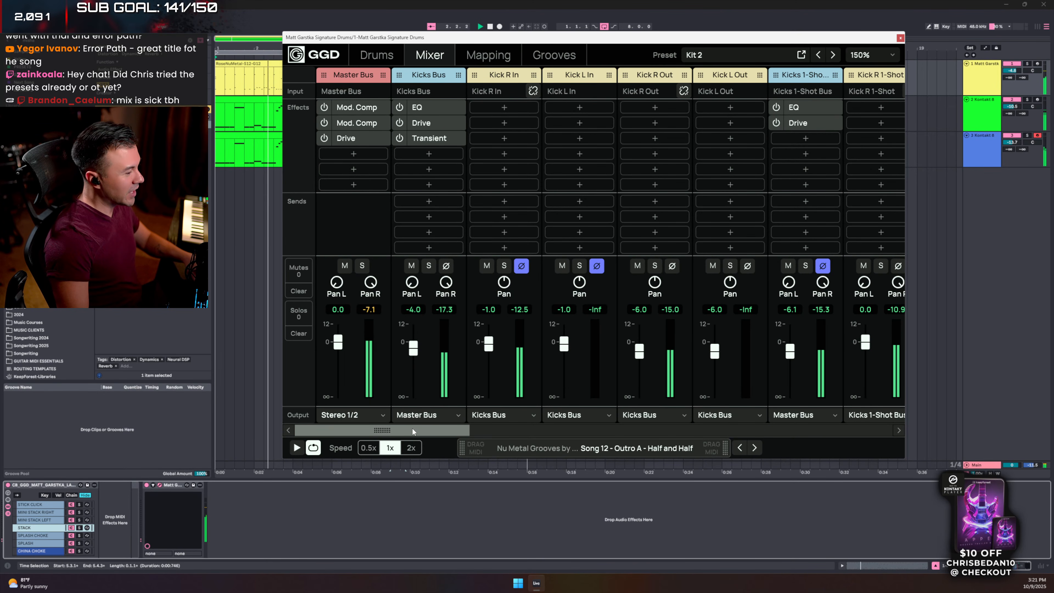
{"action": "left_click_drag", "start_coordinate": [412, 428], "coordinate": [711, 401]}
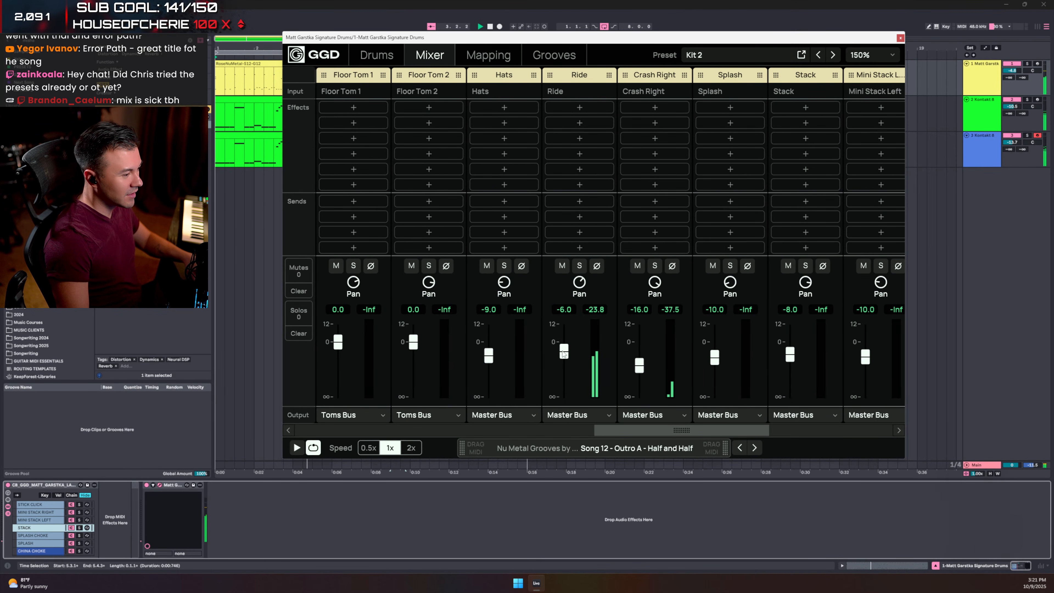
{"action": "left_click_drag", "start_coordinate": [569, 370], "coordinate": [569, 376]}
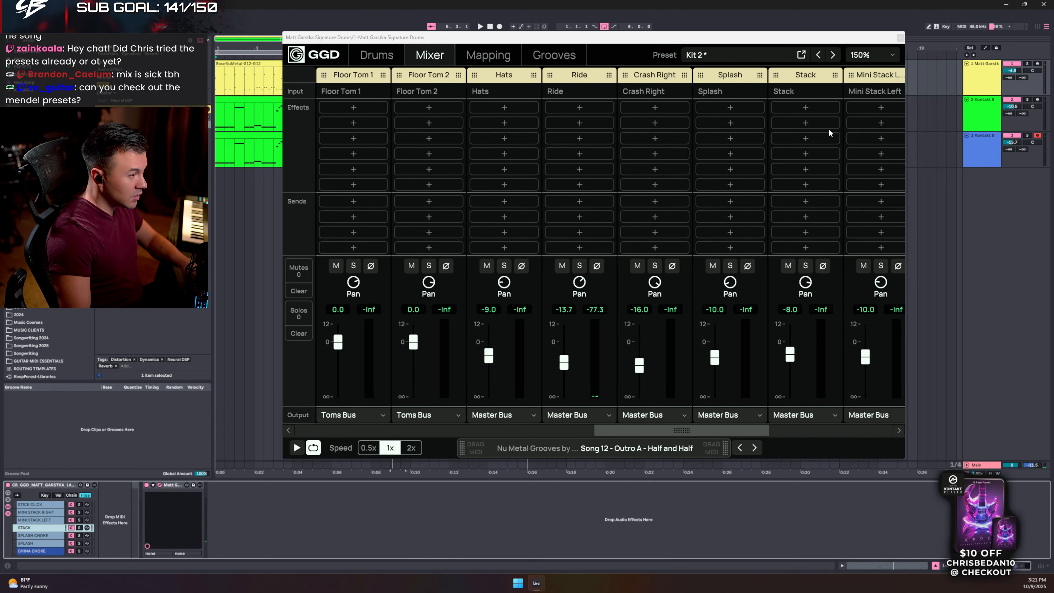
- Play the riff with the Main track's devices shown, load the artist preset Modern Kit in the drum plugin, and audition it
{"action": "left_click", "coordinate": [975, 459]}
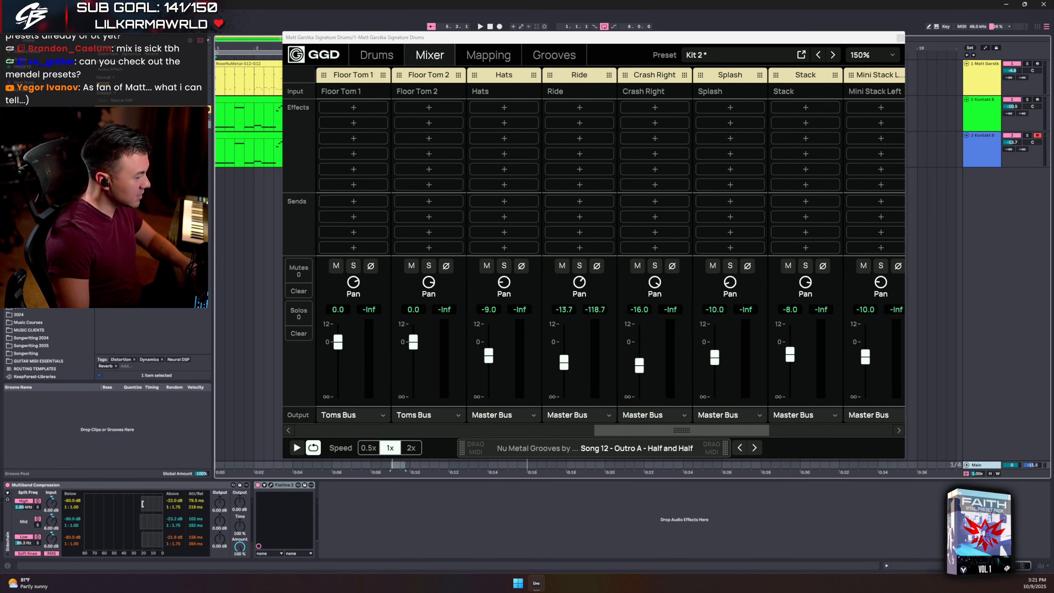
{"action": "key", "text": "space"}
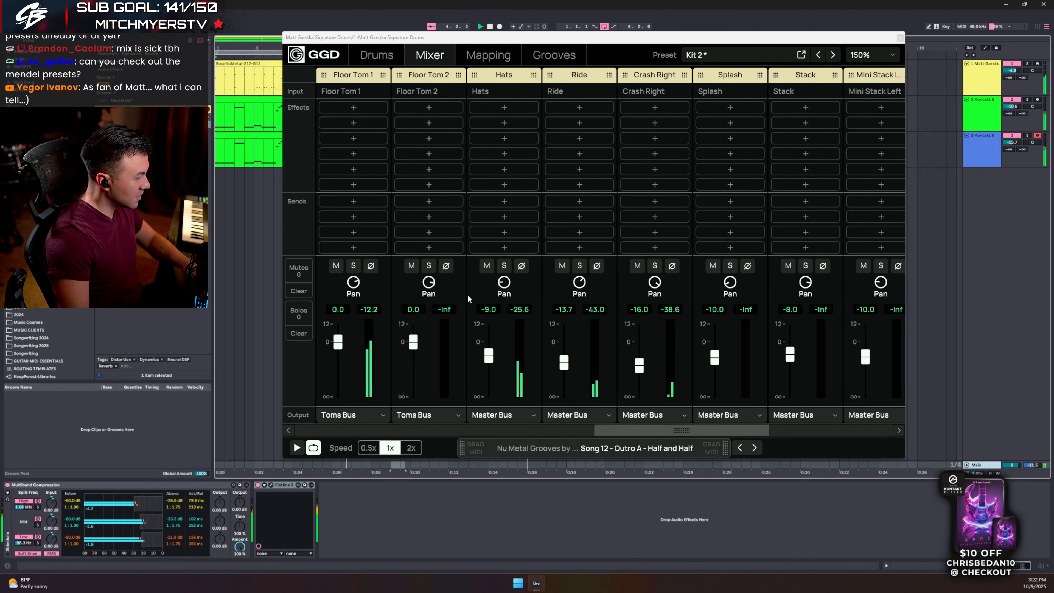
{"action": "left_click", "coordinate": [716, 52]}
{"action": "scroll", "coordinate": [536, 324], "scroll_direction": "down", "scroll_amount": 3}
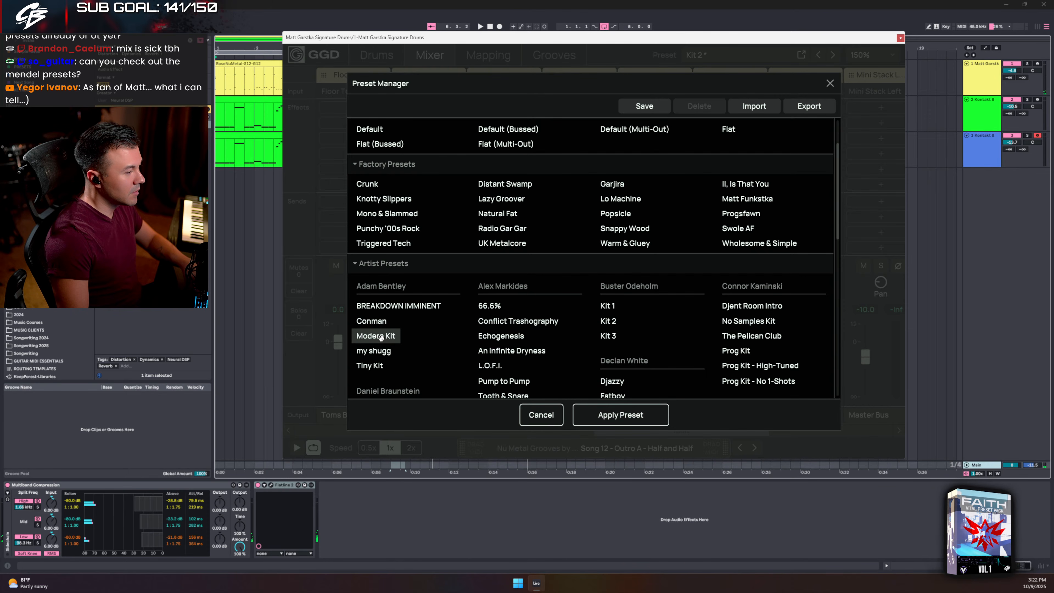
{"action": "double_click", "coordinate": [381, 336]}
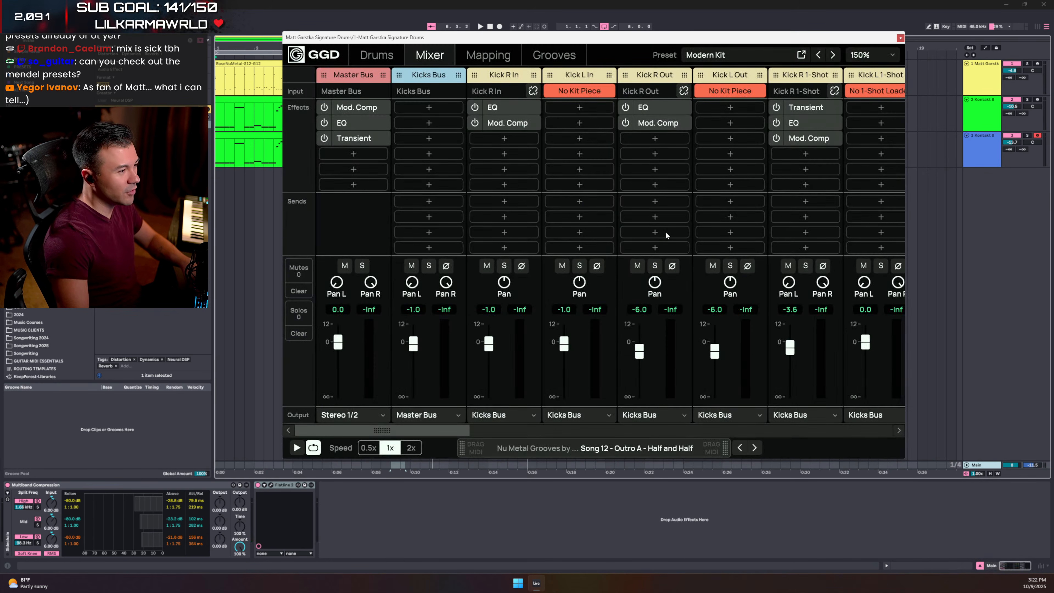
{"action": "key", "text": "space"}
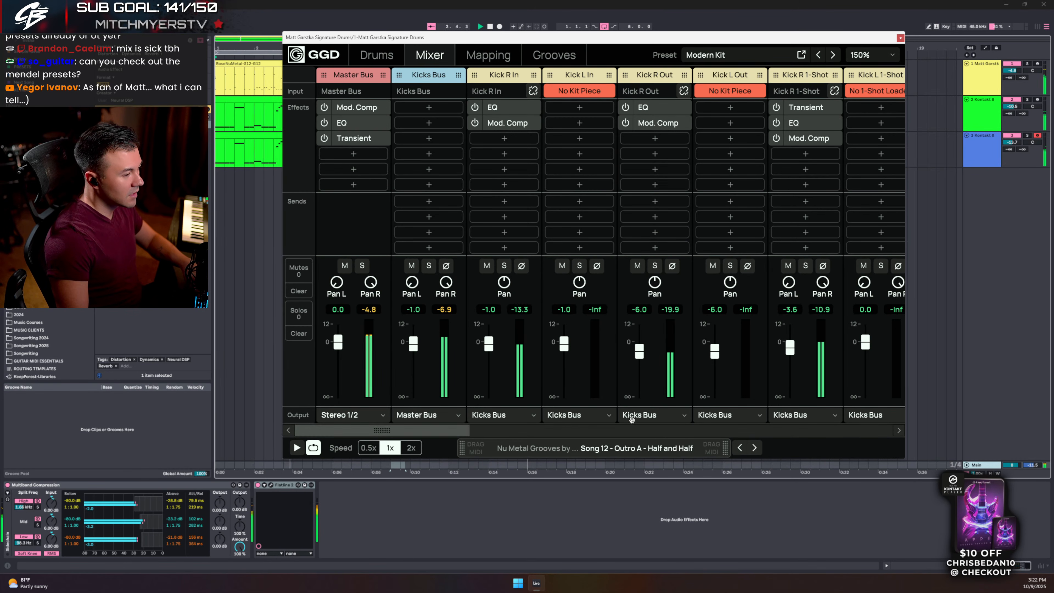
- While the riff plays, lower Modern Kit's Ride channel to -13.3 dB and the third track's volume to -15.0 dB
{"action": "scroll", "coordinate": [631, 419], "scroll_direction": "right", "scroll_amount": 10}
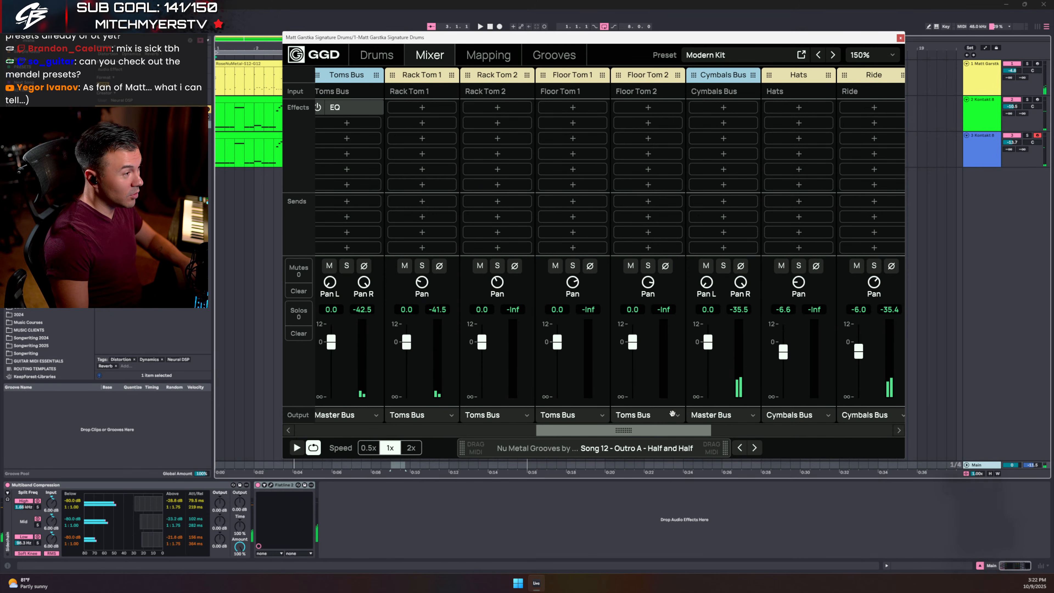
{"action": "scroll", "coordinate": [672, 414], "scroll_direction": "right", "scroll_amount": 3}
{"action": "left_click_drag", "start_coordinate": [641, 351], "coordinate": [641, 360]}
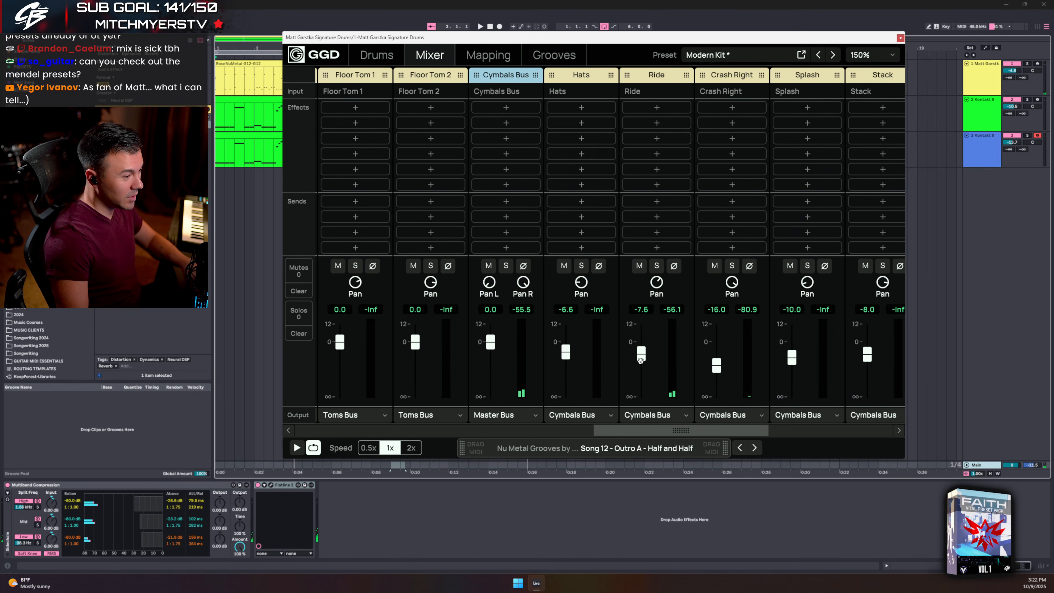
{"action": "key", "text": "space"}
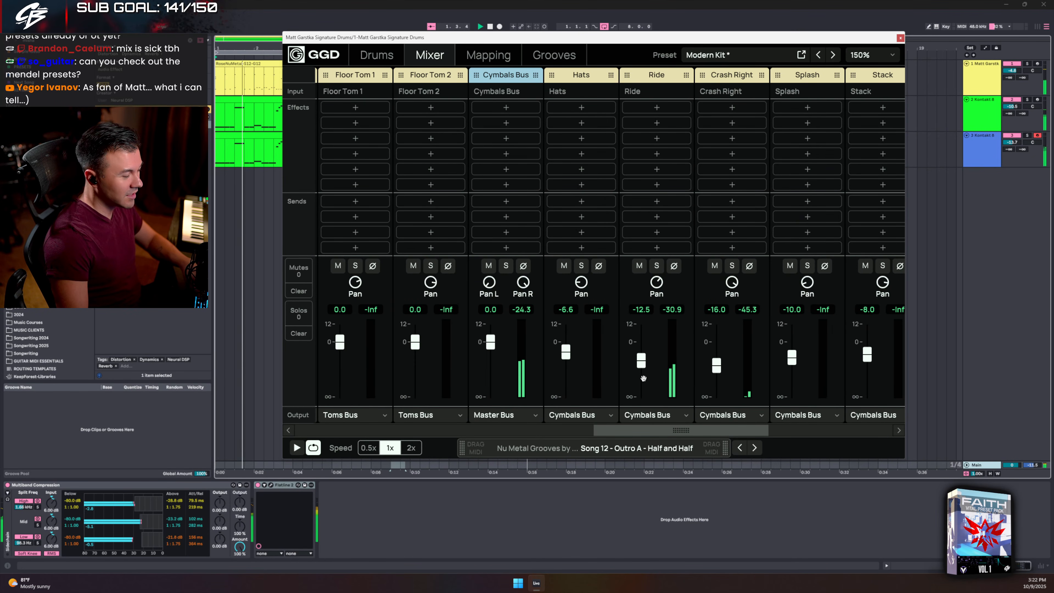
{"action": "left_click_drag", "start_coordinate": [644, 378], "coordinate": [644, 383]}
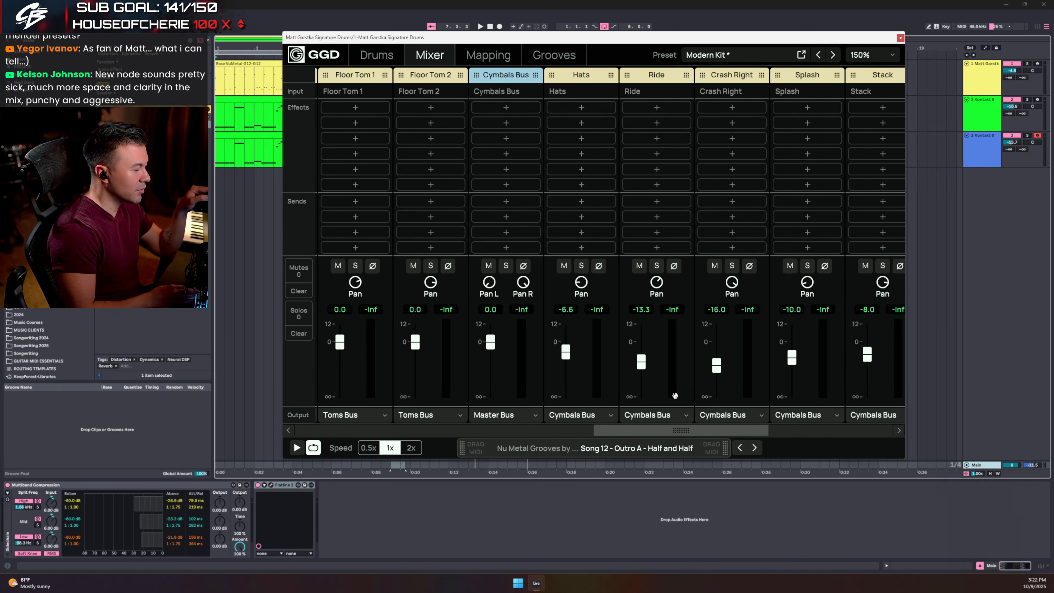
{"action": "key", "text": "space"}
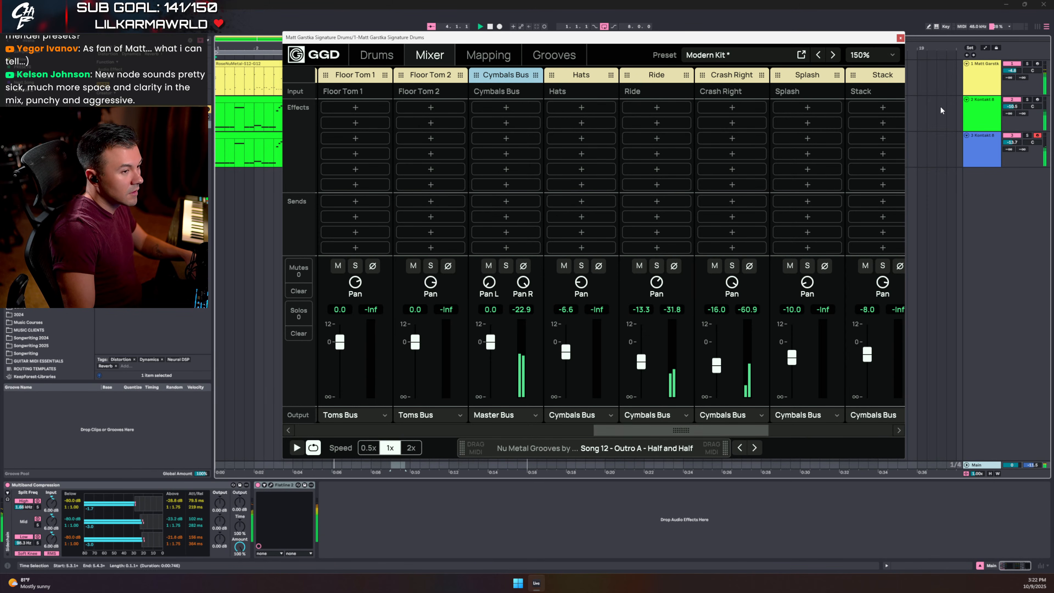
{"action": "left_click_drag", "start_coordinate": [1013, 143], "coordinate": [1012, 146]}
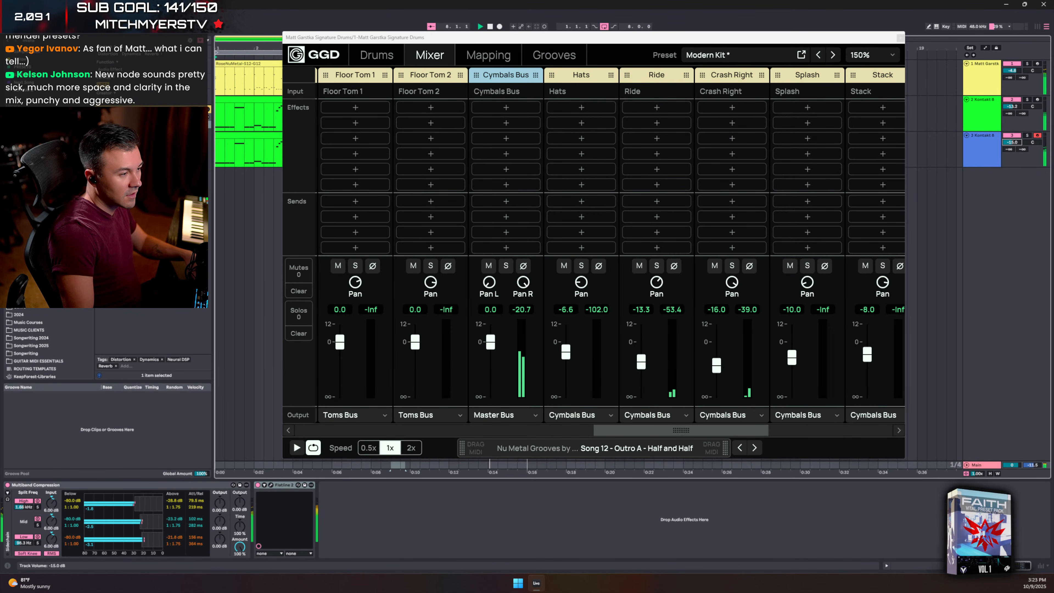
- Load the artist preset 66.6% in the drum plugin and play the riff to audition it
{"action": "left_click", "coordinate": [716, 56]}
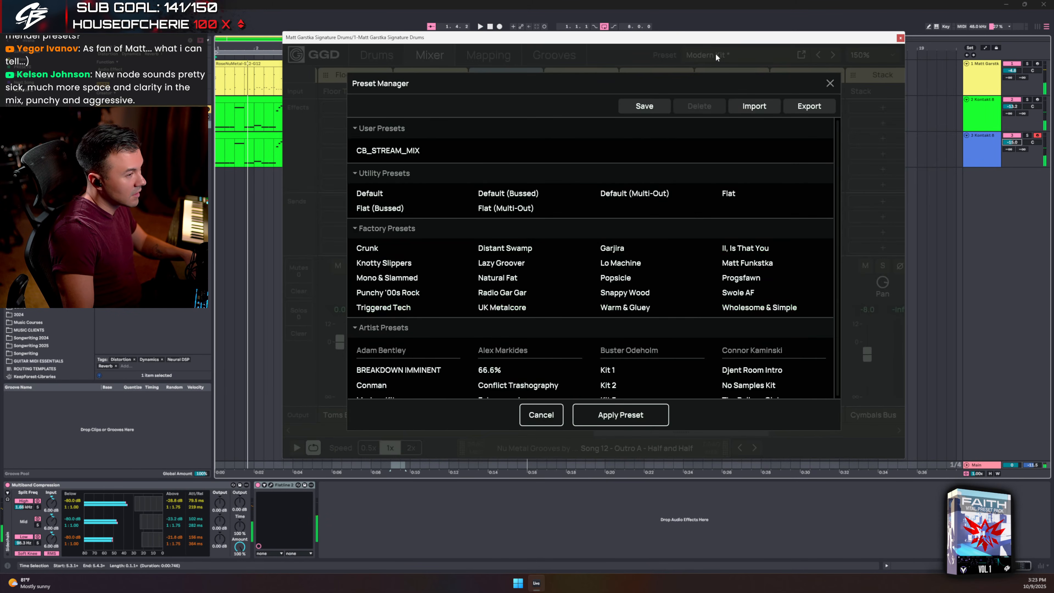
{"action": "scroll", "coordinate": [574, 277], "scroll_direction": "down", "scroll_amount": 3}
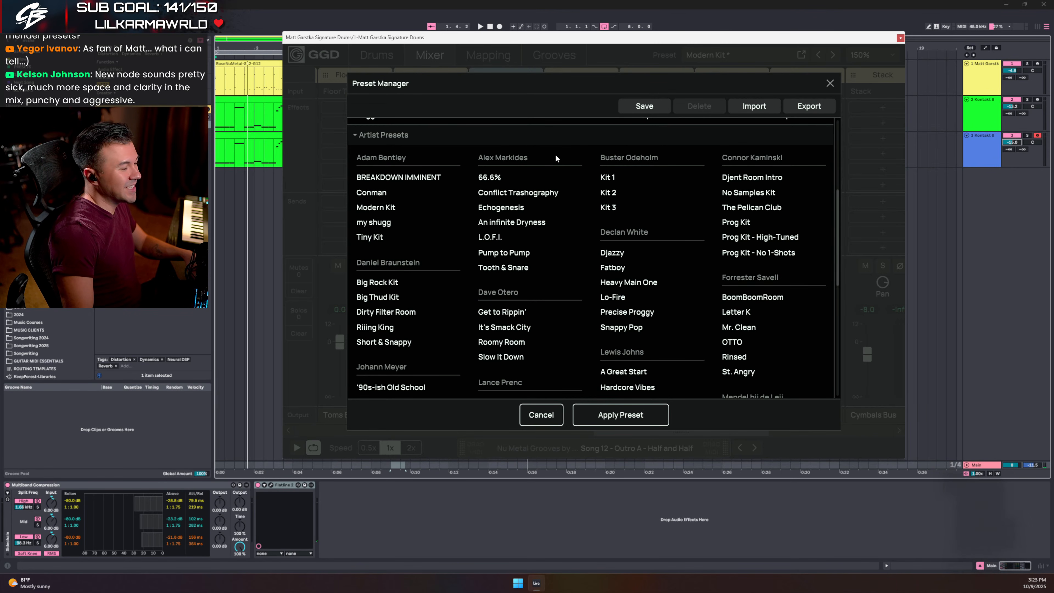
{"action": "double_click", "coordinate": [503, 180]}
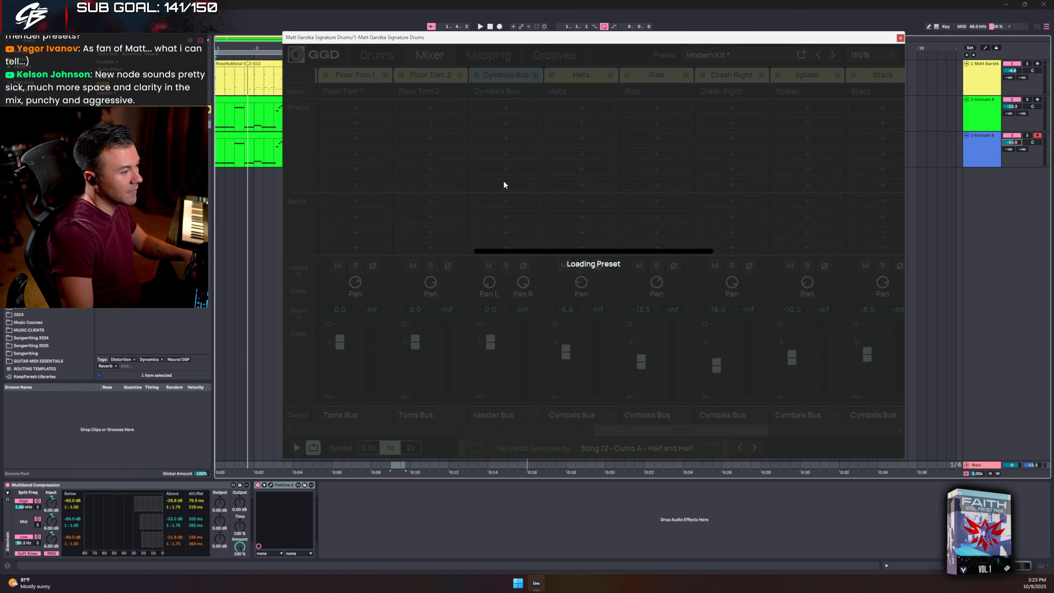
{"action": "key", "text": "space"}
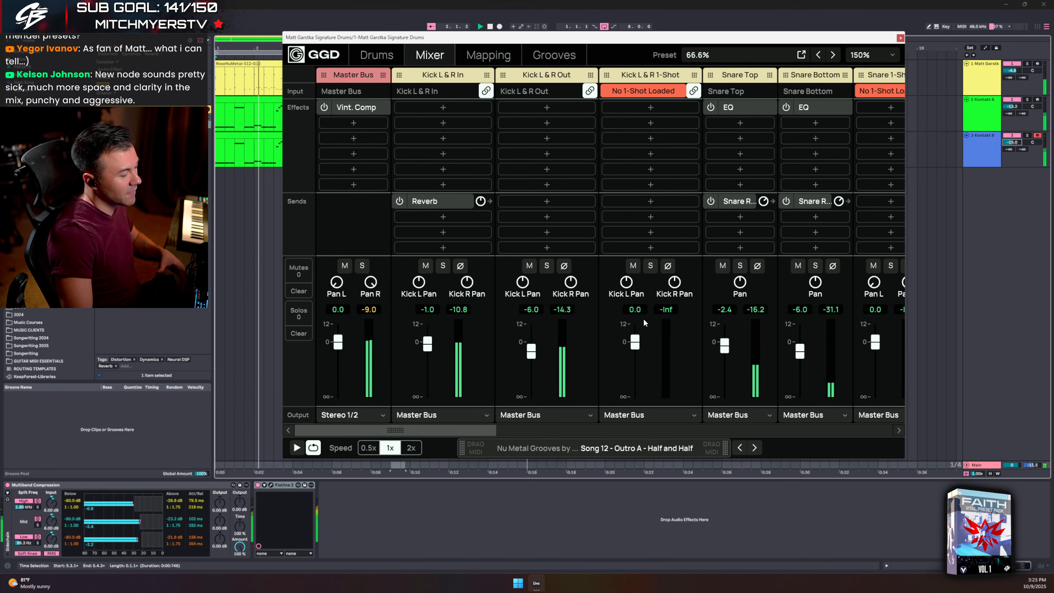
- Audition the artist presets Conflict Trashography and Echogenesis in the drum plugin while the riff plays
{"action": "left_click", "coordinate": [714, 55]}
{"action": "scroll", "coordinate": [500, 305], "scroll_direction": "down", "scroll_amount": 3}
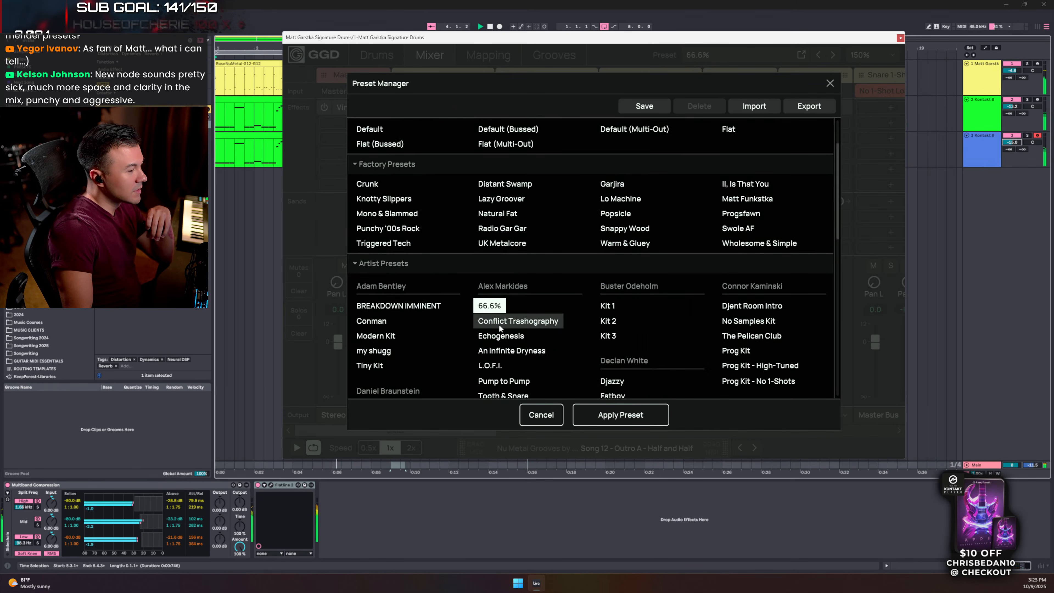
{"action": "double_click", "coordinate": [501, 324]}
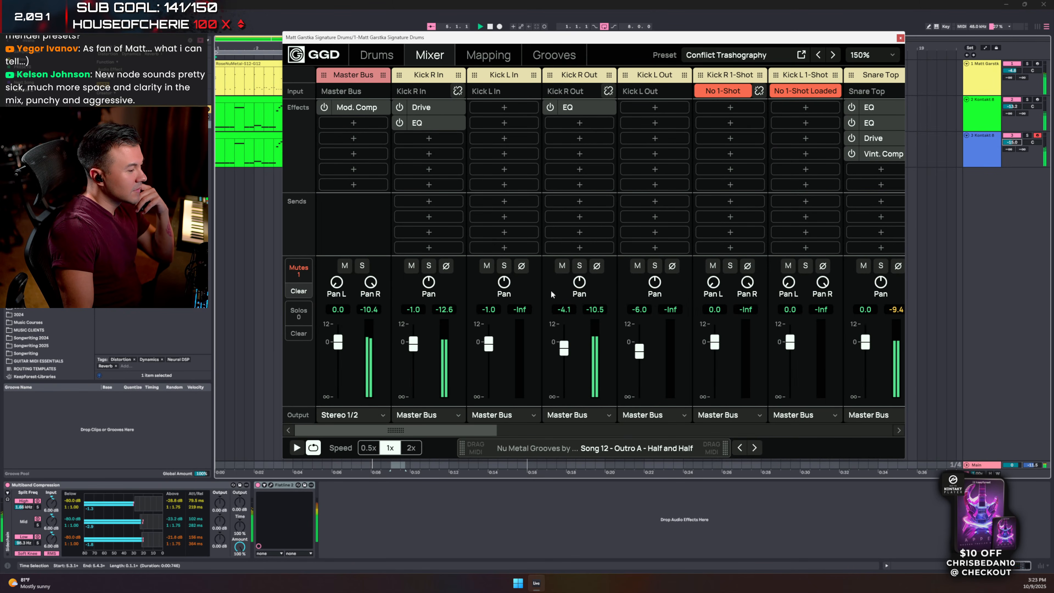
{"action": "left_click", "coordinate": [725, 56]}
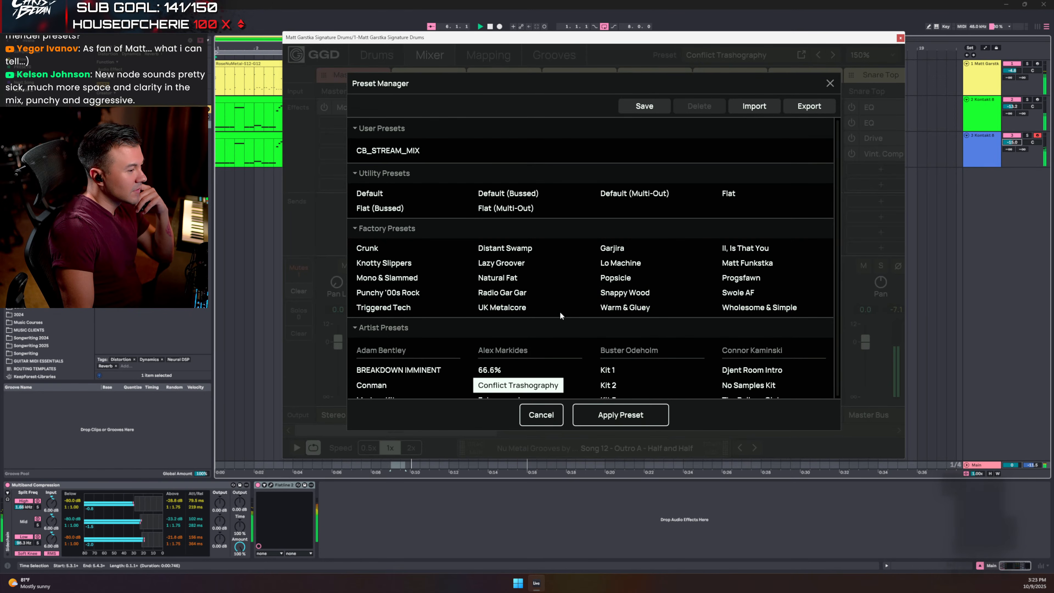
{"action": "scroll", "coordinate": [560, 311], "scroll_direction": "down", "scroll_amount": 3}
{"action": "double_click", "coordinate": [508, 336]}
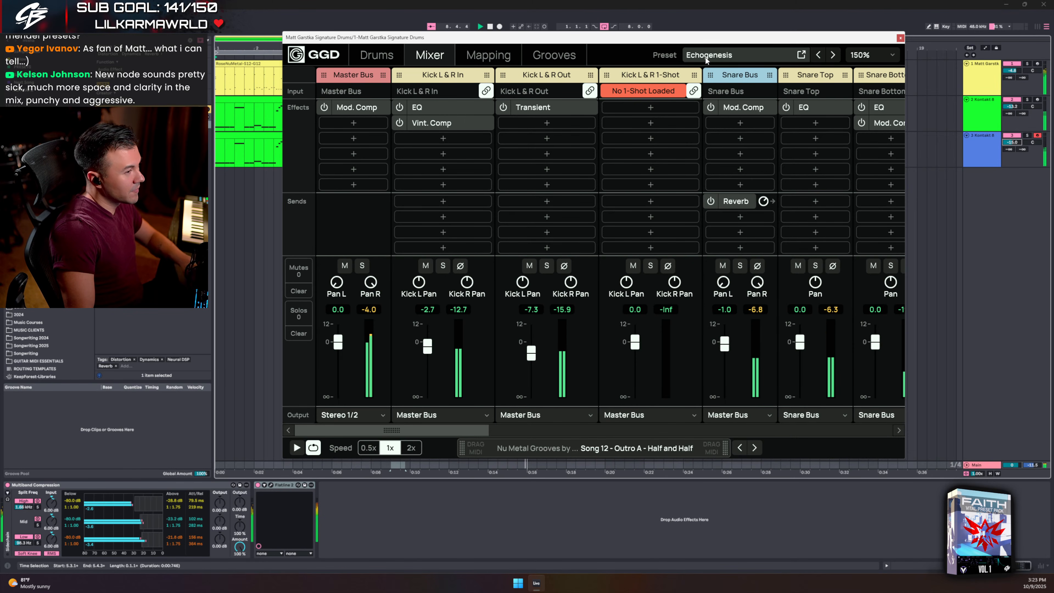
- Load the artist preset An Infinite Dryness and lower the third track's volume to about -17.5 dB while the riff plays
{"action": "left_click", "coordinate": [707, 58]}
{"action": "scroll", "coordinate": [577, 270], "scroll_direction": "down", "scroll_amount": 3}
{"action": "left_click", "coordinate": [522, 351]}
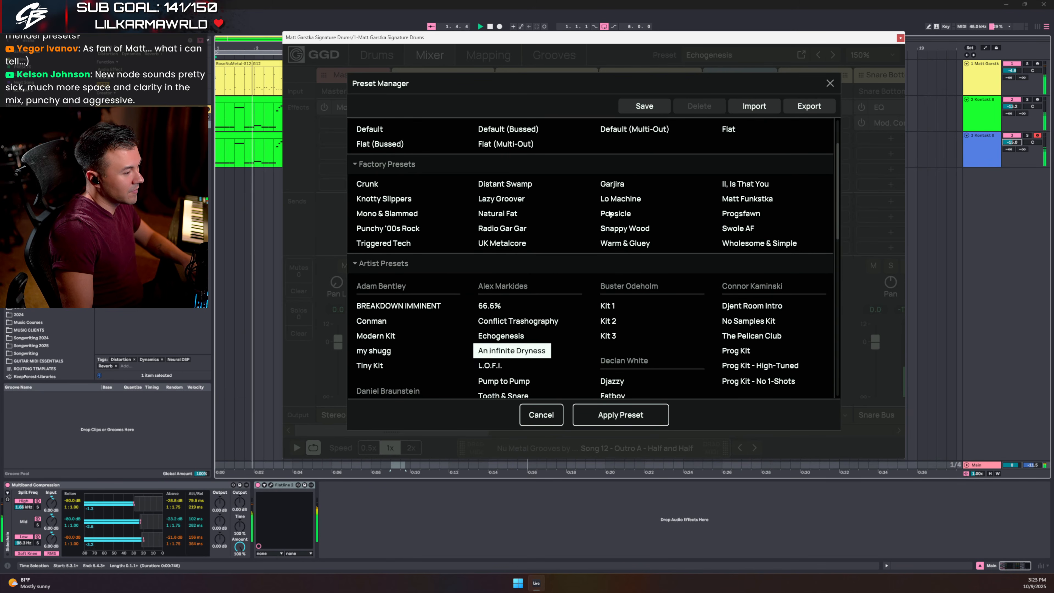
{"action": "double_click", "coordinate": [512, 347]}
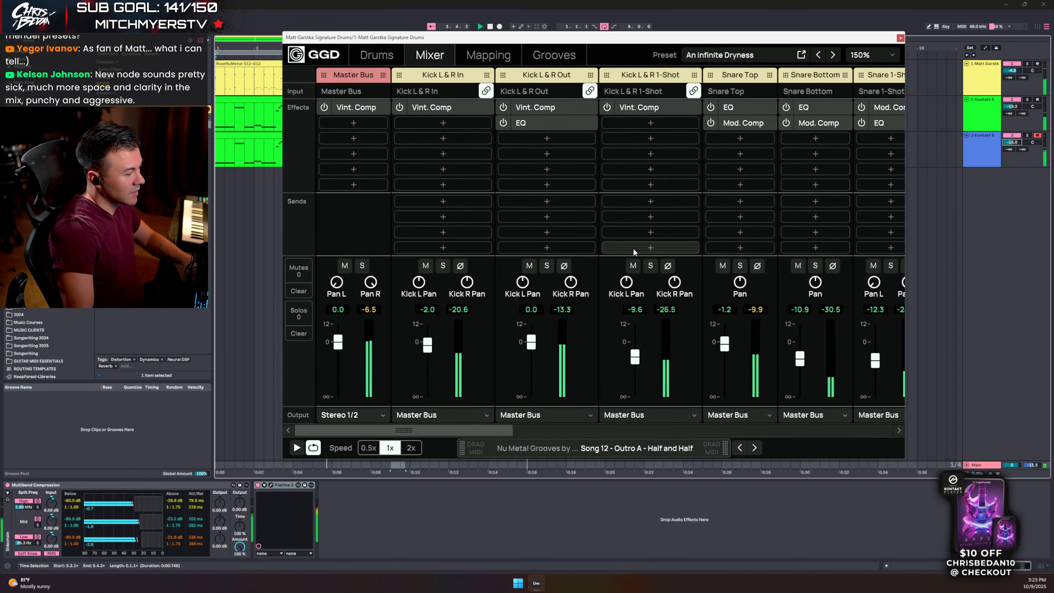
{"action": "left_click_drag", "start_coordinate": [1012, 142], "coordinate": [1012, 150]}
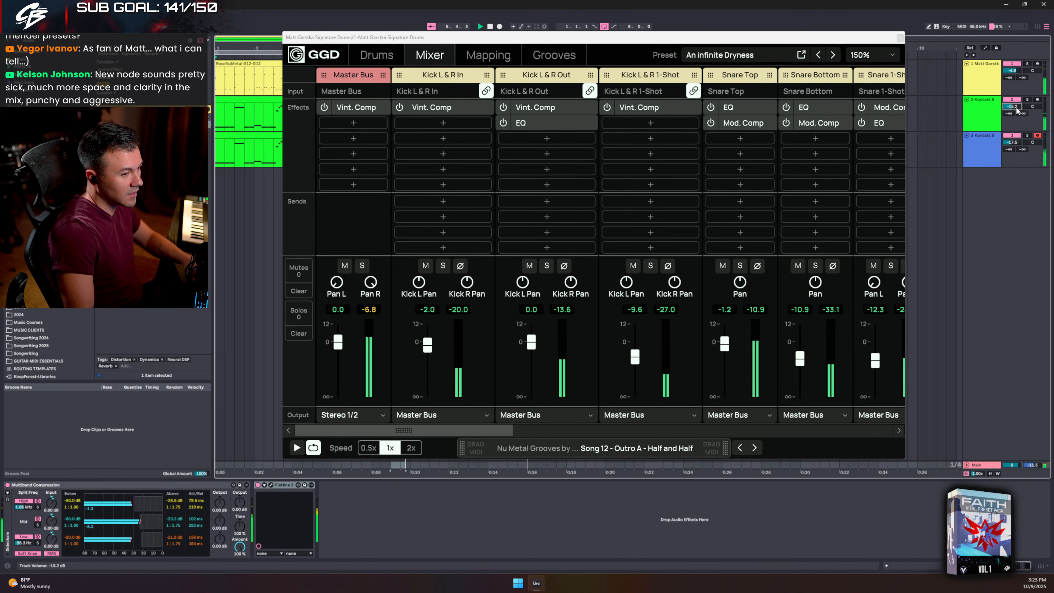
- Load the artist preset Djent Room Intro and audition it with the drum track soloed, ending with the full mix
{"action": "left_click", "coordinate": [731, 54]}
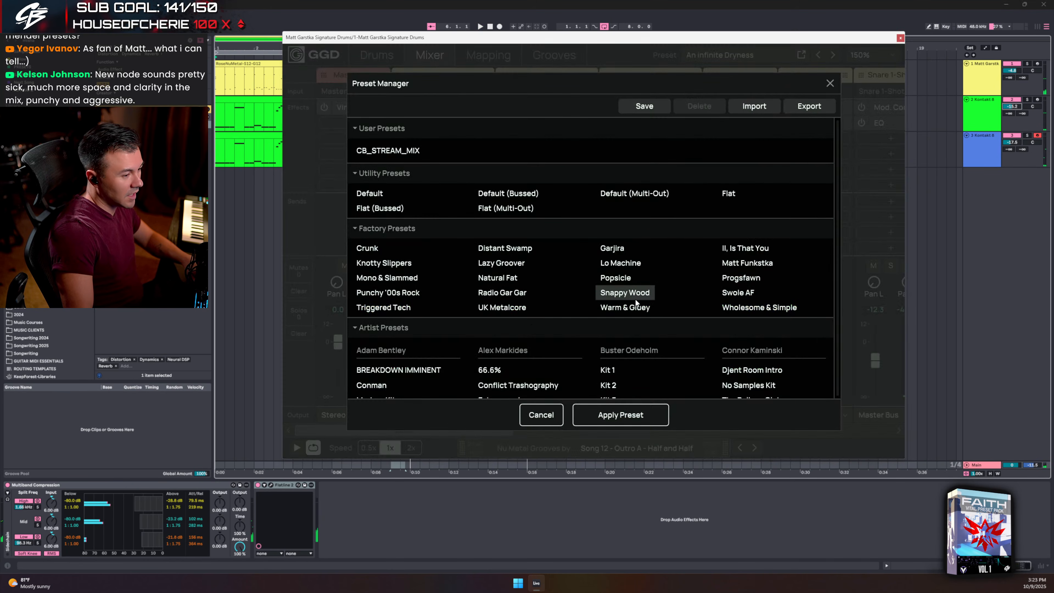
{"action": "scroll", "coordinate": [692, 331], "scroll_direction": "down", "scroll_amount": 3}
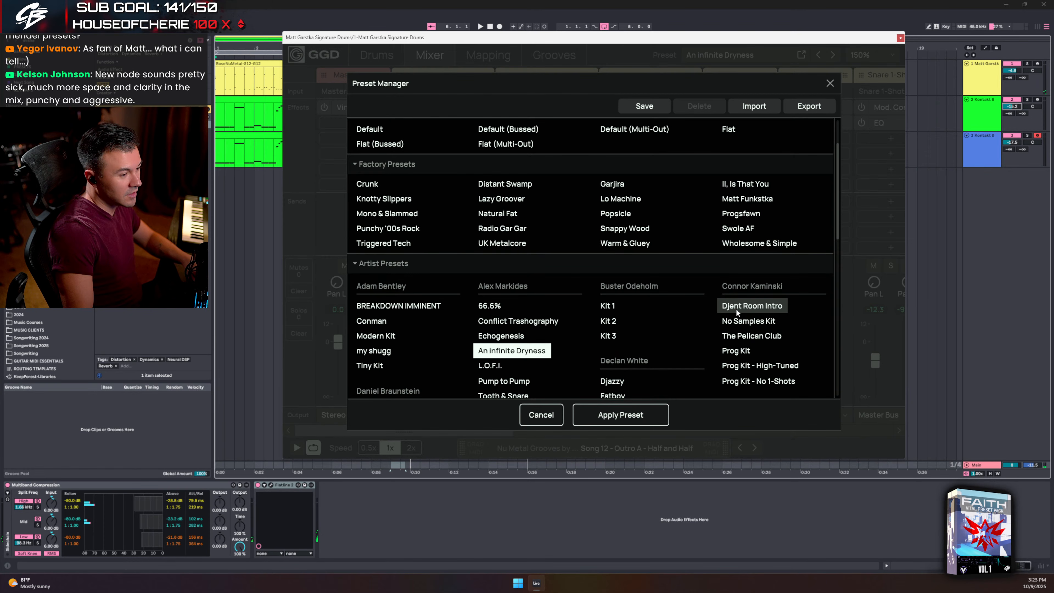
{"action": "double_click", "coordinate": [743, 306]}
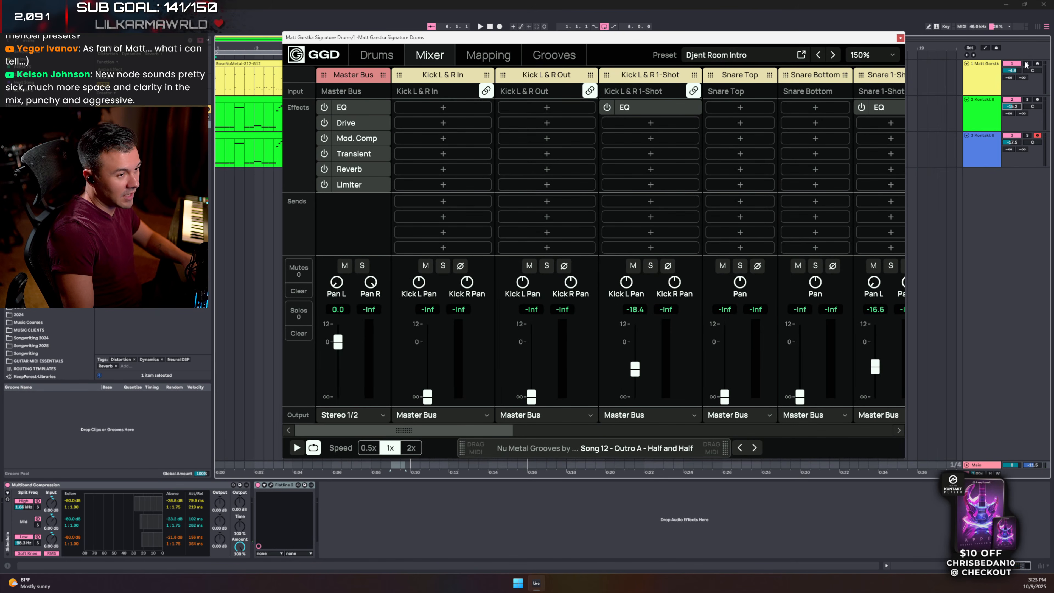
{"action": "left_click", "coordinate": [1026, 64]}
{"action": "key", "text": "space"}
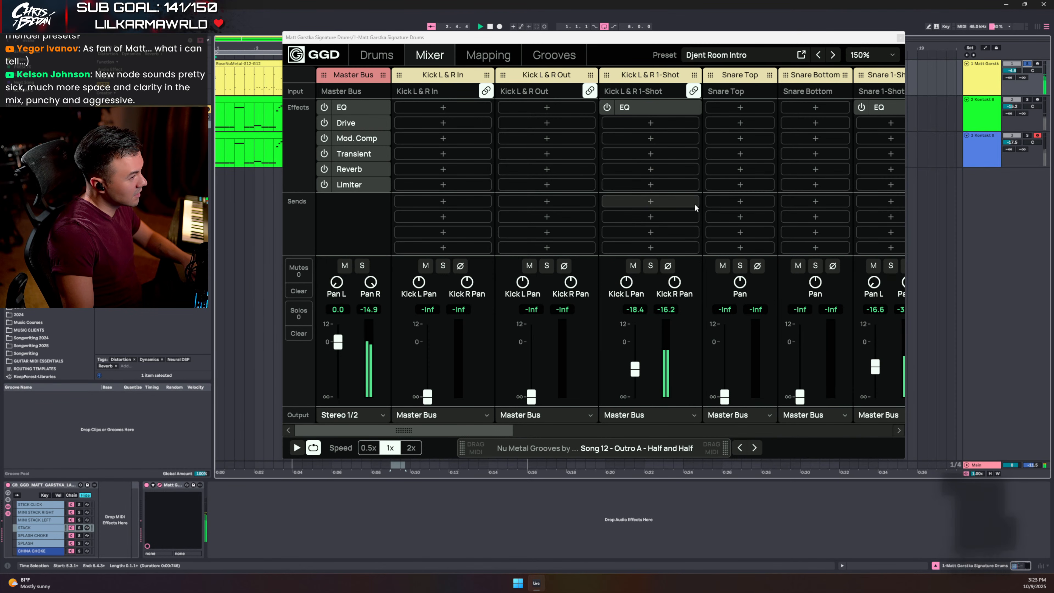
{"action": "left_click", "coordinate": [1027, 64]}
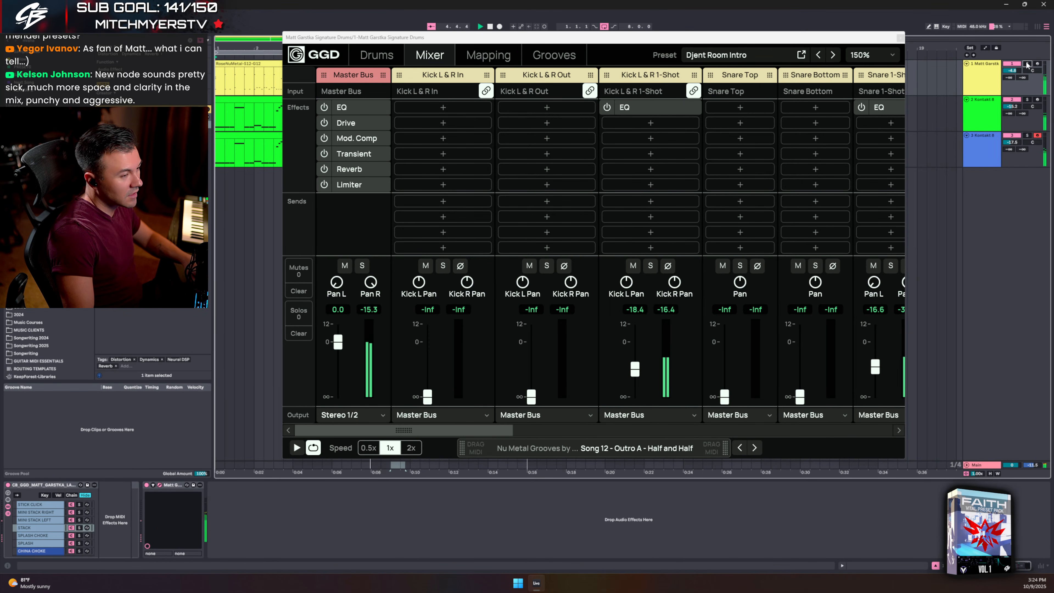
- Load the artist preset Prog Kit, raise the third track's volume to about -15 dB, and audition the riff
{"action": "left_click", "coordinate": [712, 57]}
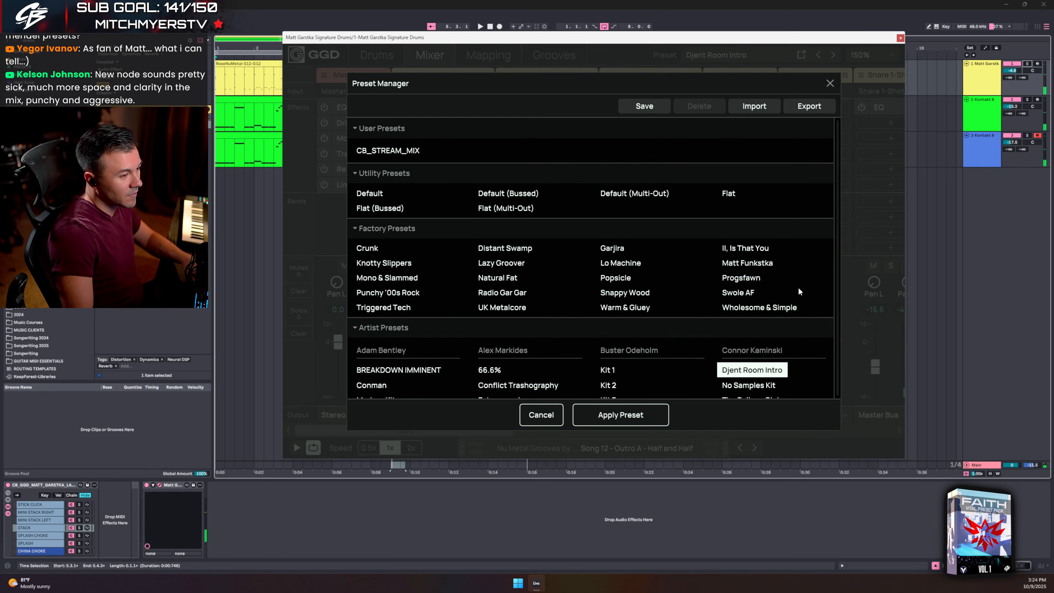
{"action": "scroll", "coordinate": [766, 337], "scroll_direction": "down", "scroll_amount": 1}
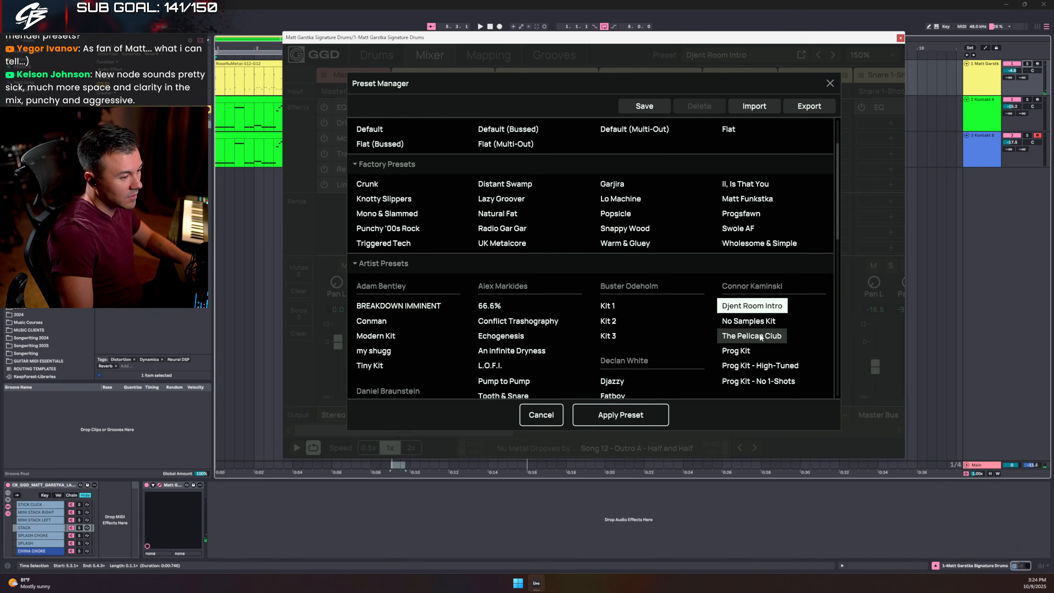
{"action": "double_click", "coordinate": [743, 351]}
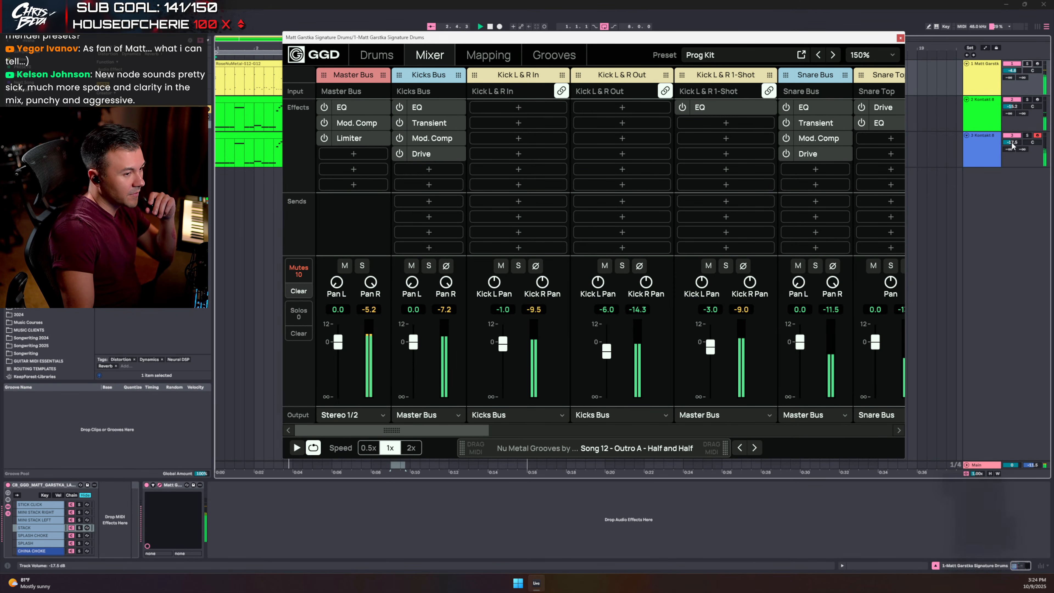
{"action": "left_click_drag", "start_coordinate": [1012, 143], "coordinate": [1013, 139]}
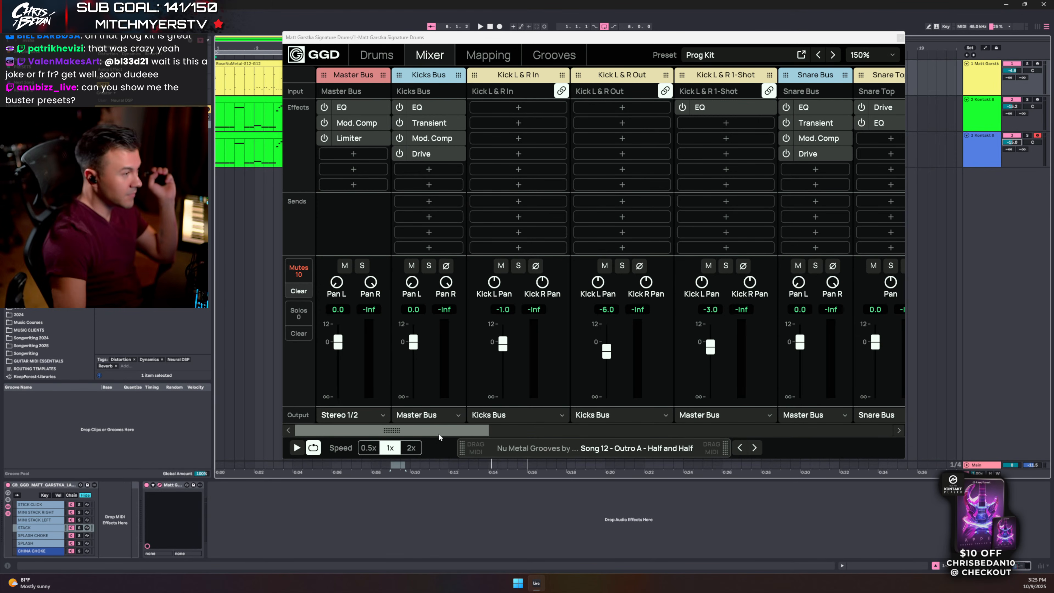
{"action": "key", "text": "space"}
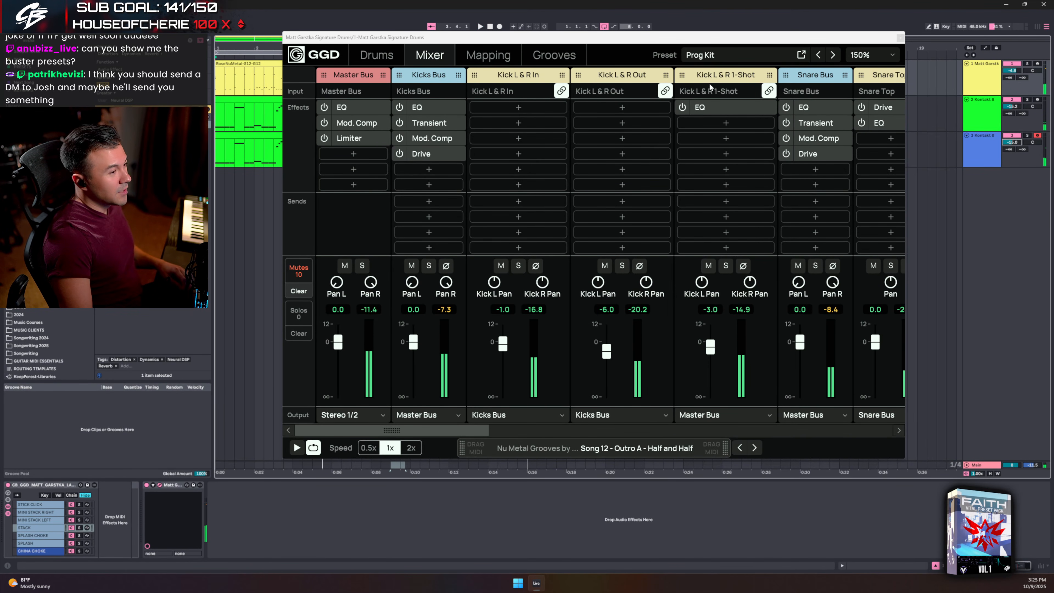
- Load the artist preset Big Rock Kit in the drum plugin and play the riff
{"action": "left_click", "coordinate": [706, 55]}
{"action": "scroll", "coordinate": [582, 297], "scroll_direction": "down", "scroll_amount": 2}
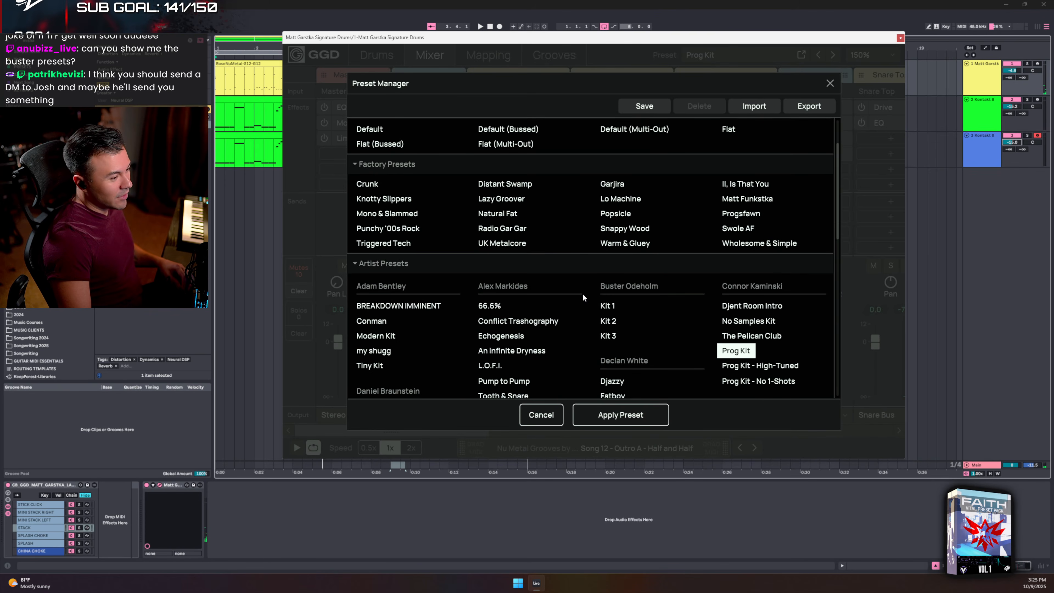
{"action": "scroll", "coordinate": [583, 294], "scroll_direction": "down", "scroll_amount": 3}
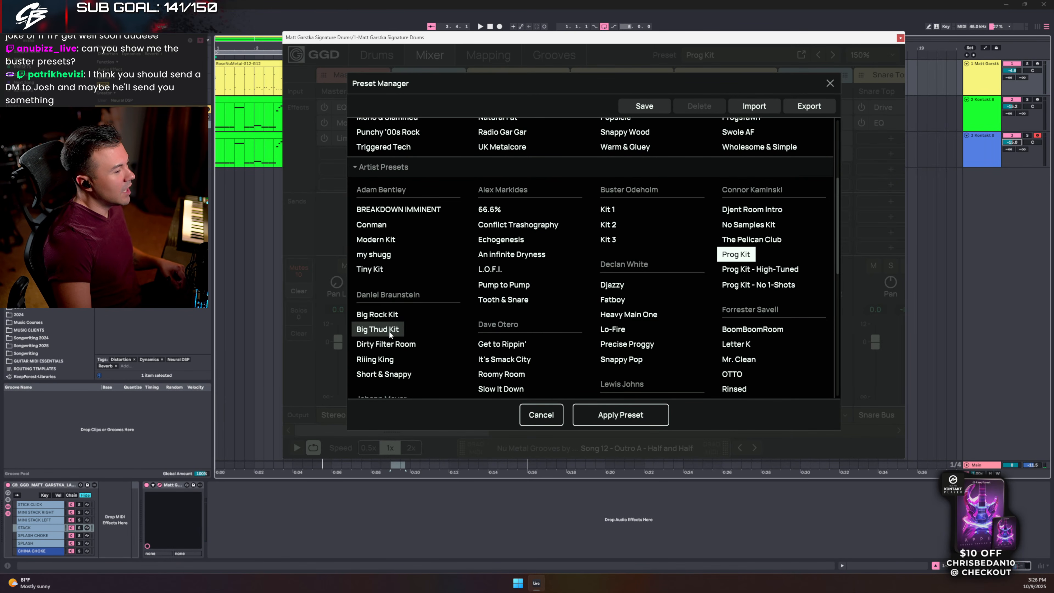
{"action": "double_click", "coordinate": [388, 315]}
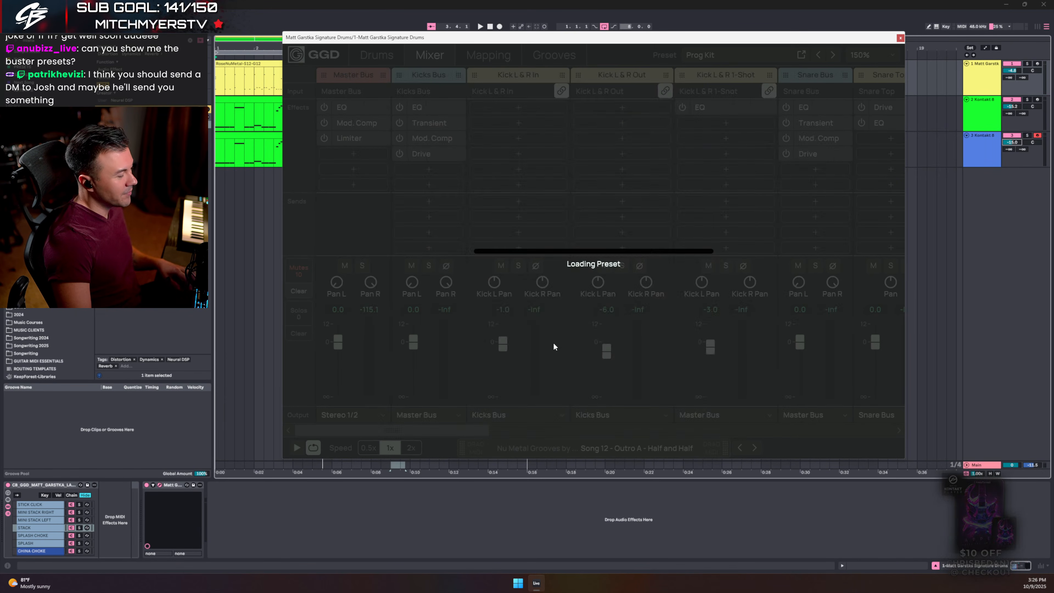
{"action": "key", "text": "space"}
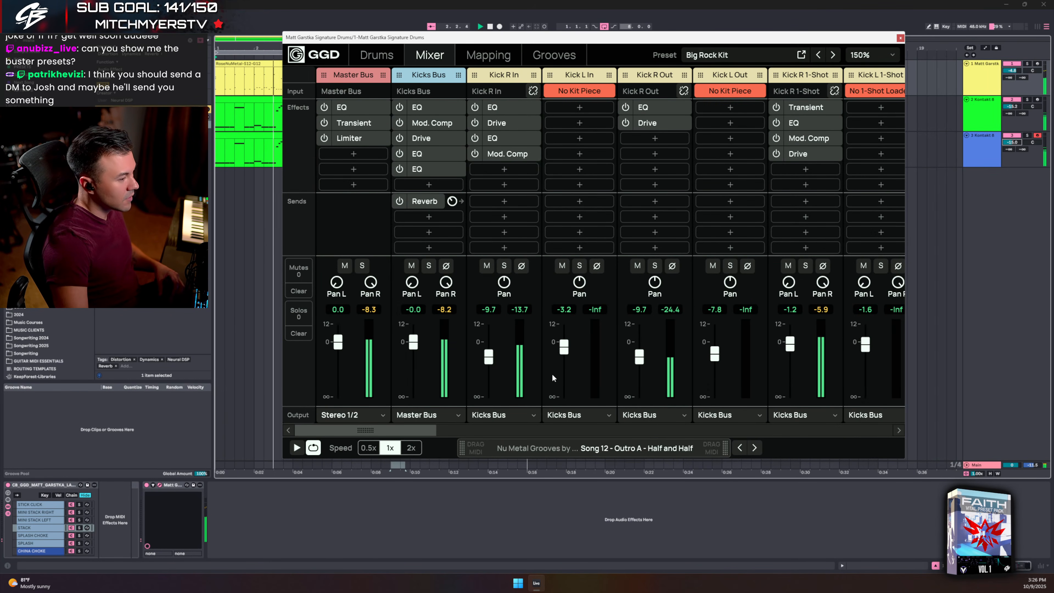
- Set Big Rock Kit's Ride channel to -19.2 dB and raise the volumes of the two Kontakt tracks
{"action": "left_click_drag", "start_coordinate": [422, 430], "coordinate": [666, 411]}
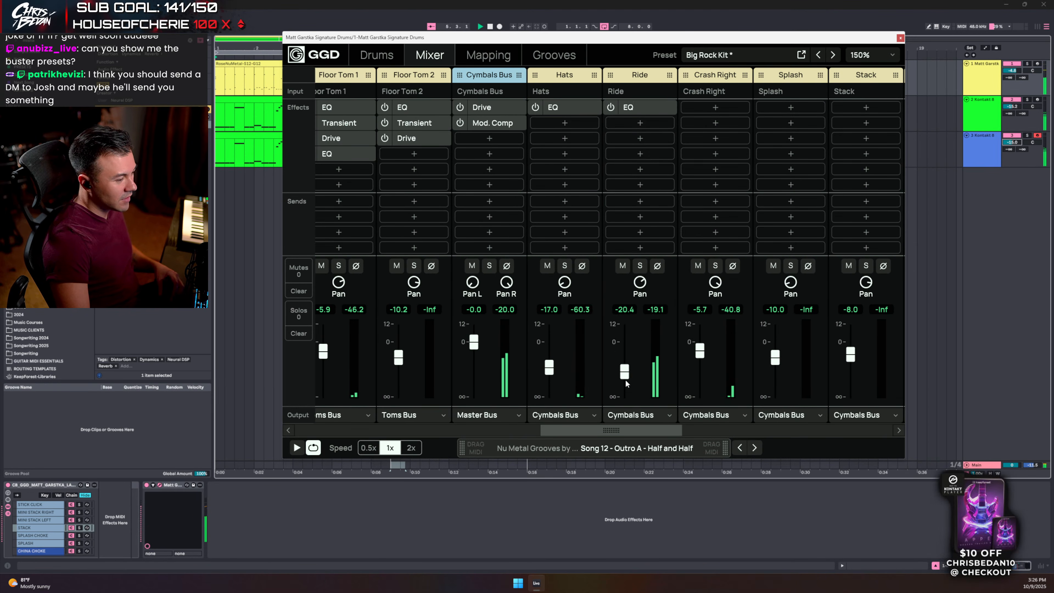
{"action": "left_click_drag", "start_coordinate": [626, 381], "coordinate": [625, 378]}
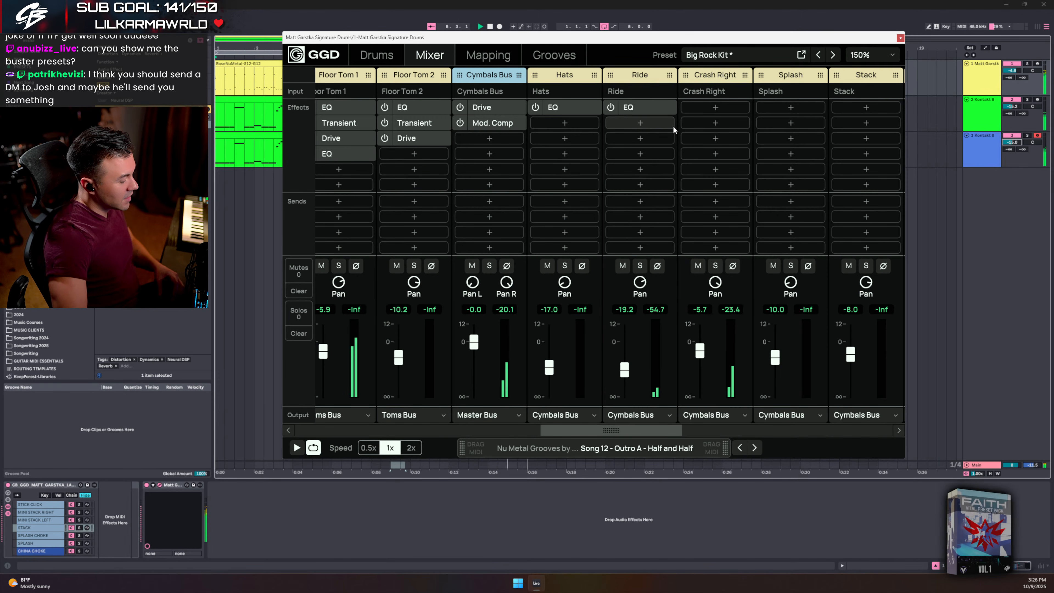
{"action": "left_click", "coordinate": [1012, 142]}
{"action": "left_click_drag", "start_coordinate": [1012, 142], "coordinate": [1012, 99]}
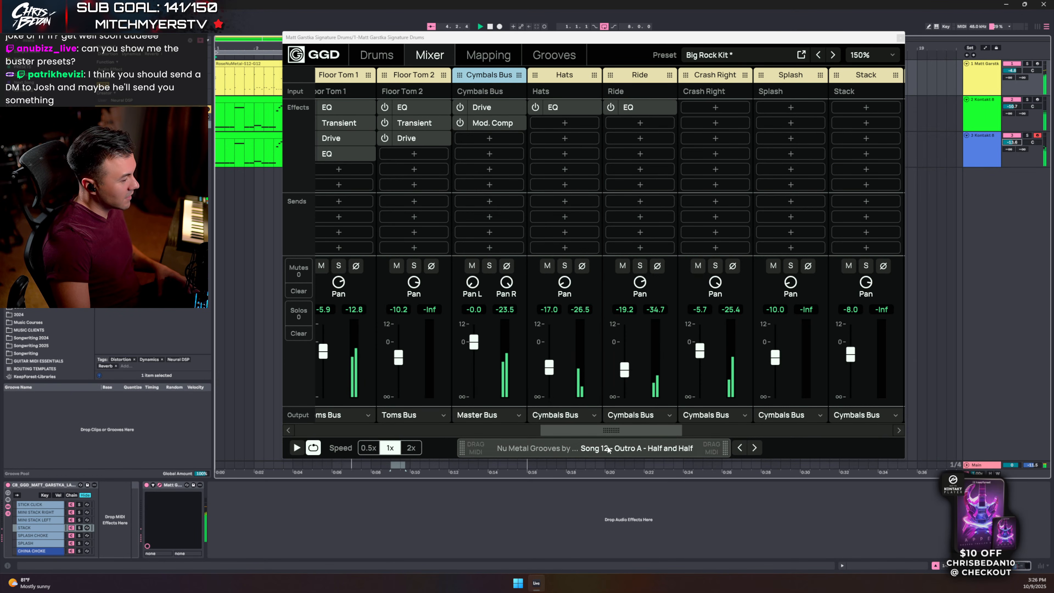
- Load the Coated Snapstick artist preset into the drum plugin
{"action": "left_click", "coordinate": [703, 56]}
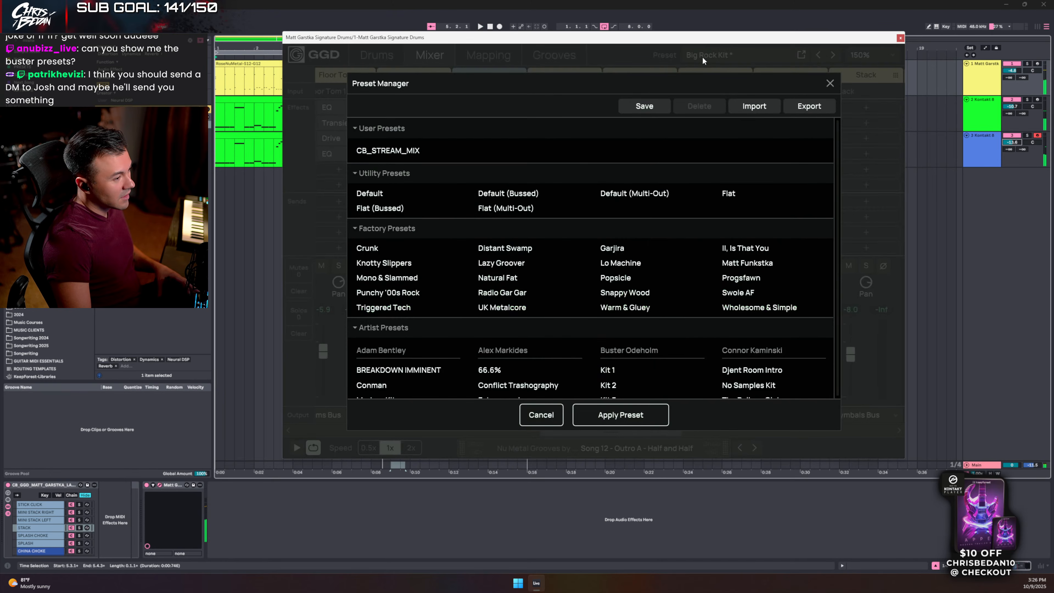
{"action": "scroll", "coordinate": [587, 330], "scroll_direction": "down", "scroll_amount": 5}
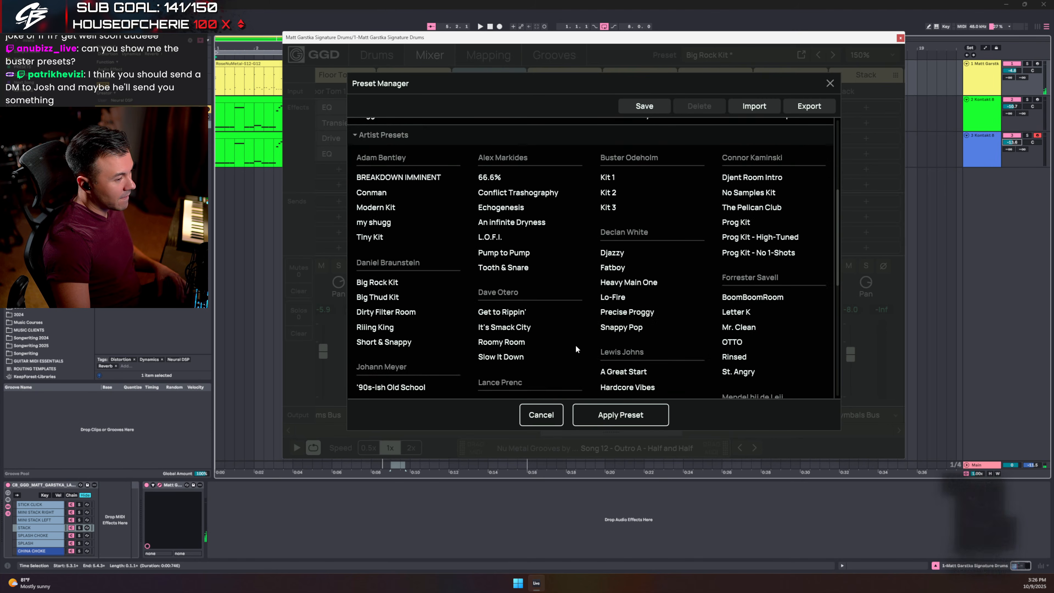
{"action": "scroll", "coordinate": [677, 247], "scroll_direction": "down", "scroll_amount": 3}
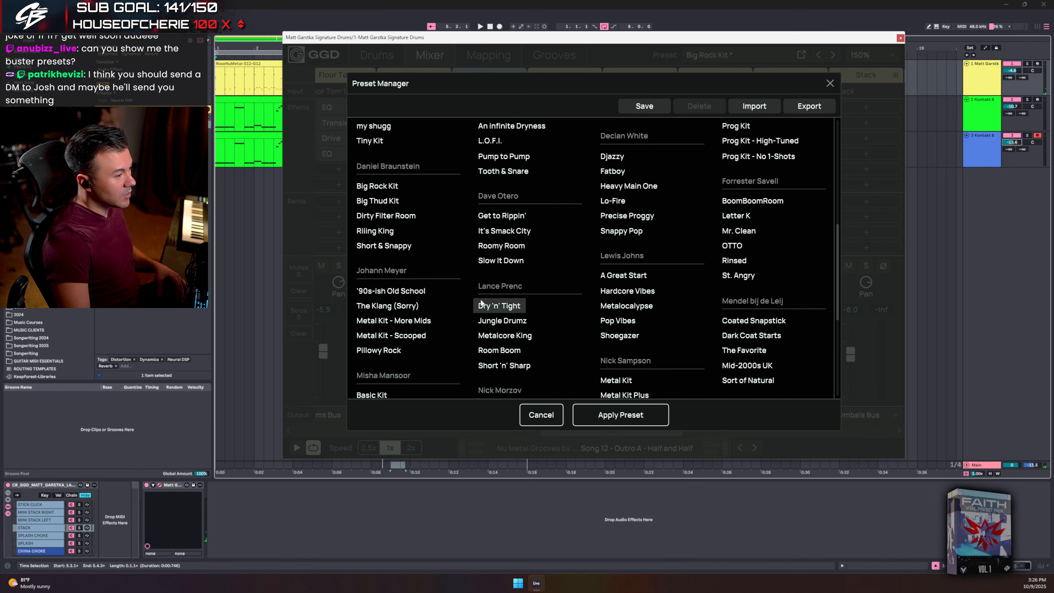
{"action": "scroll", "coordinate": [407, 292], "scroll_direction": "down", "scroll_amount": 2}
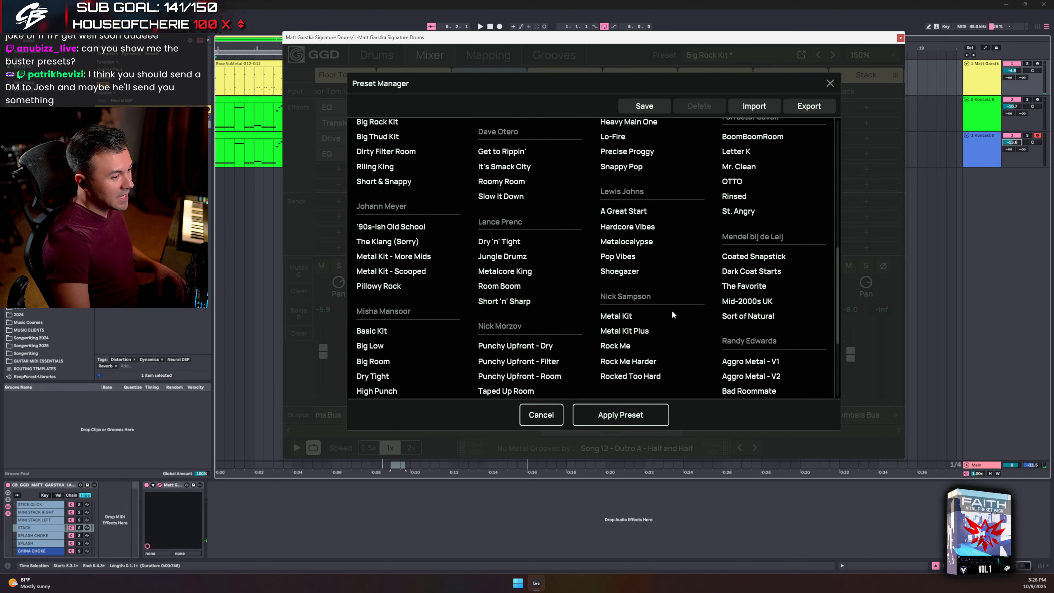
{"action": "double_click", "coordinate": [745, 259]}
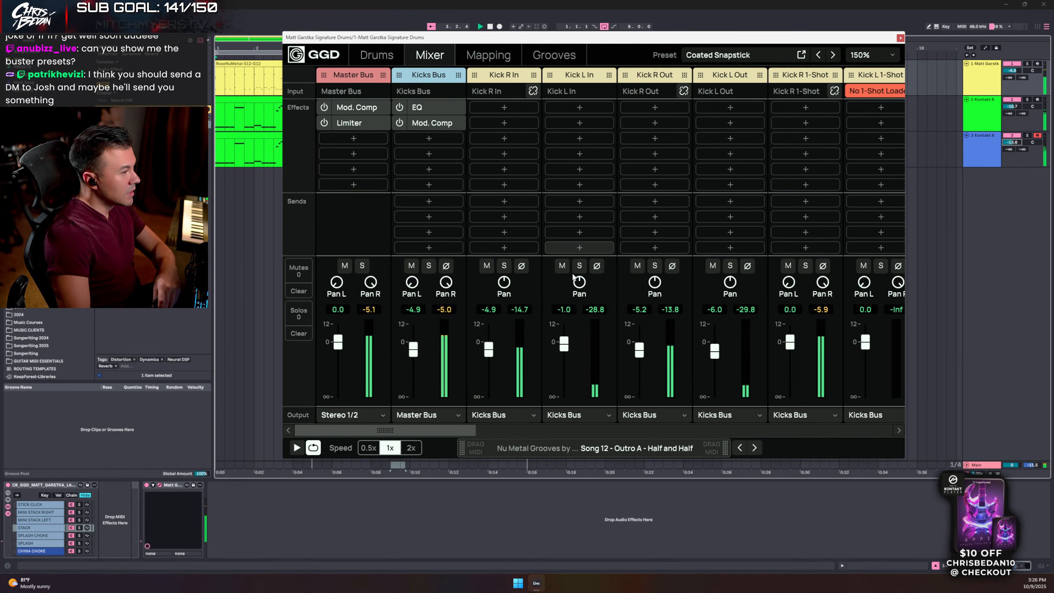
- Raise the Snare Bus level to about 0.4 dB and lower the Ride level to about -12.8 dB
{"action": "left_click_drag", "start_coordinate": [457, 431], "coordinate": [576, 430]}
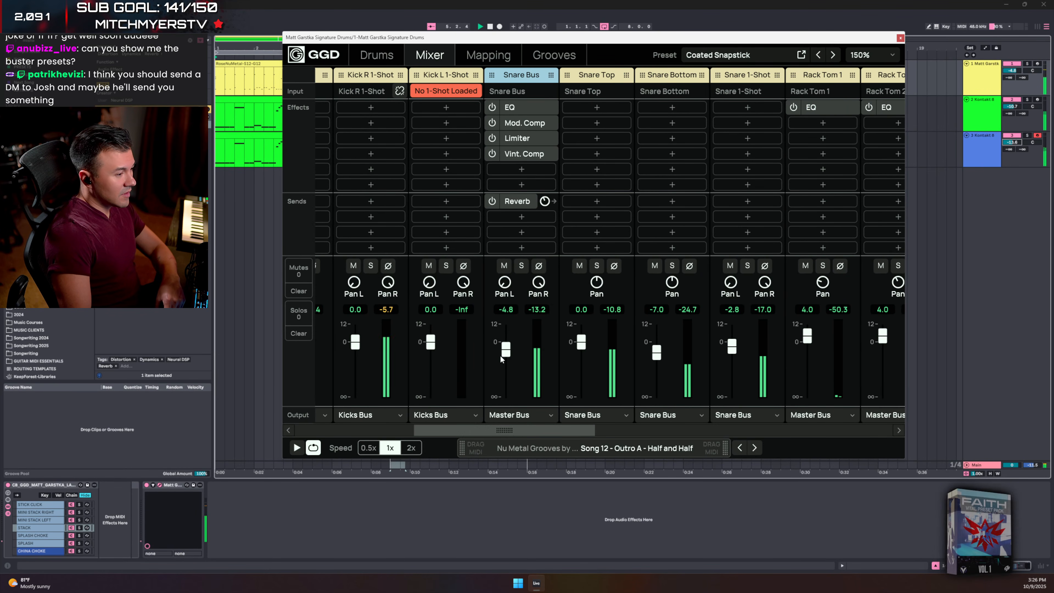
{"action": "left_click_drag", "start_coordinate": [506, 352], "coordinate": [508, 332]}
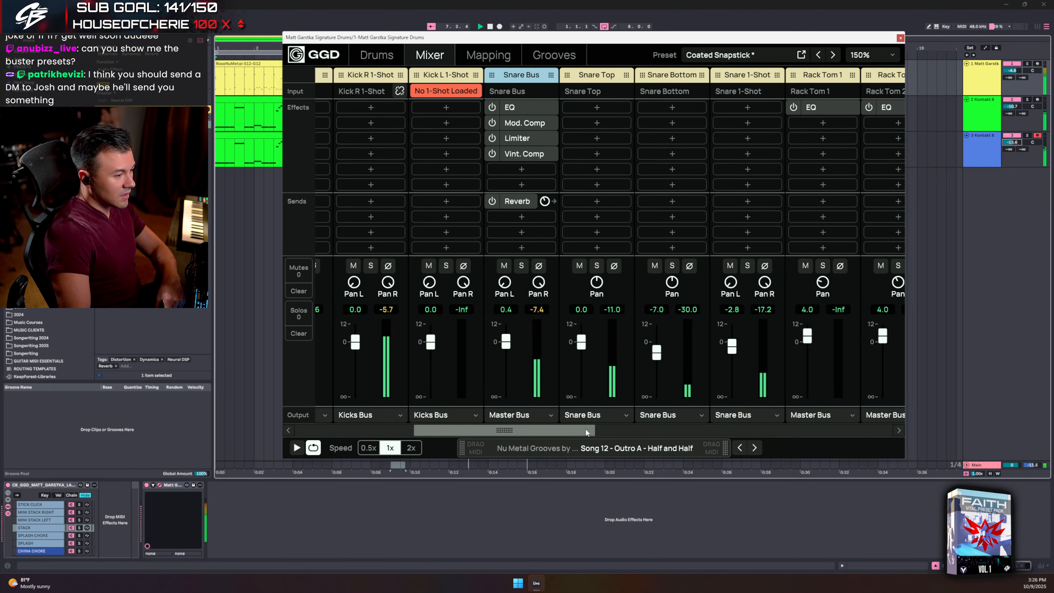
{"action": "left_click_drag", "start_coordinate": [586, 428], "coordinate": [702, 425]}
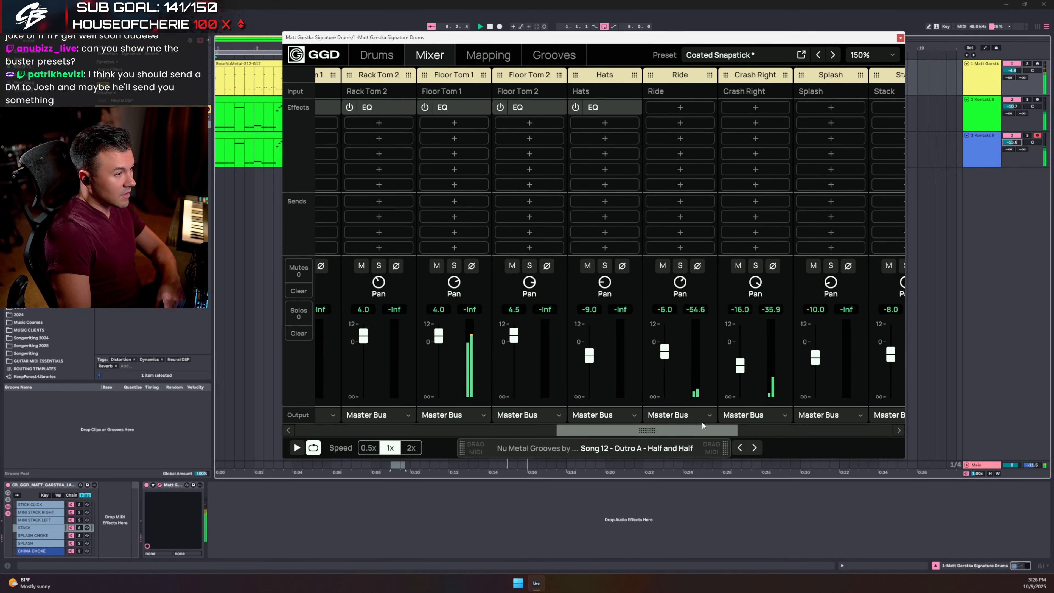
{"action": "left_click_drag", "start_coordinate": [665, 353], "coordinate": [667, 373]}
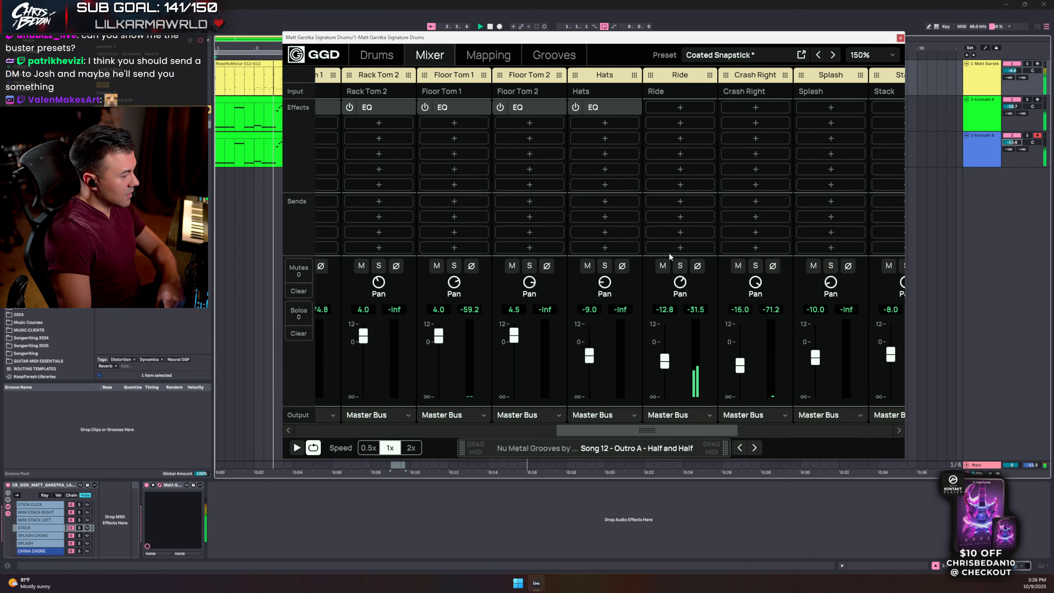
- Load the Dark Coat Starts artist preset in place of the edited Coated Snapstick preset
{"action": "left_click", "coordinate": [724, 50]}
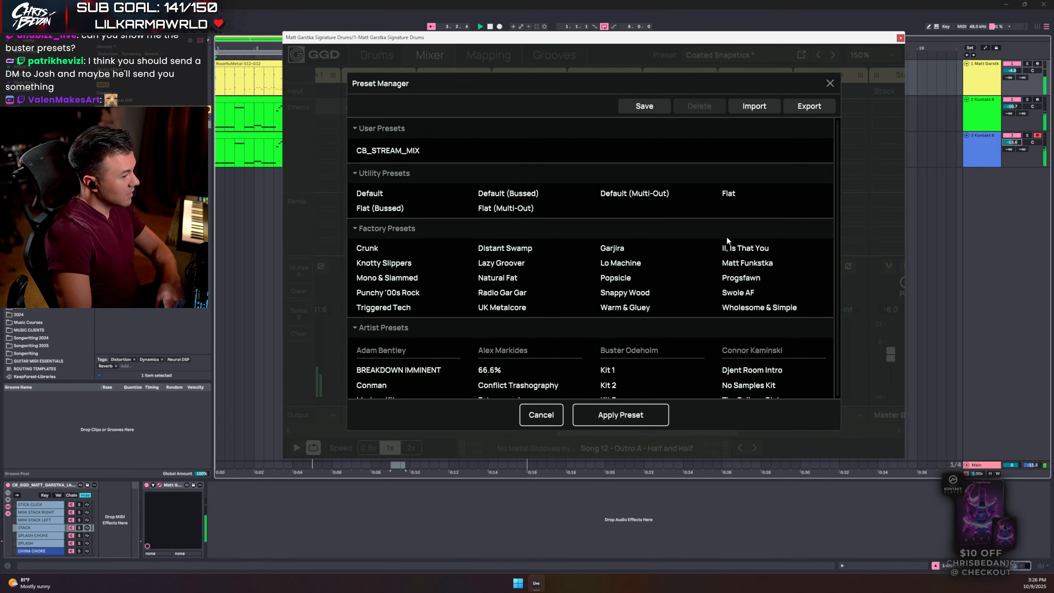
{"action": "scroll", "coordinate": [675, 296], "scroll_direction": "down", "scroll_amount": 5}
{"action": "scroll", "coordinate": [674, 296], "scroll_direction": "down", "scroll_amount": 5}
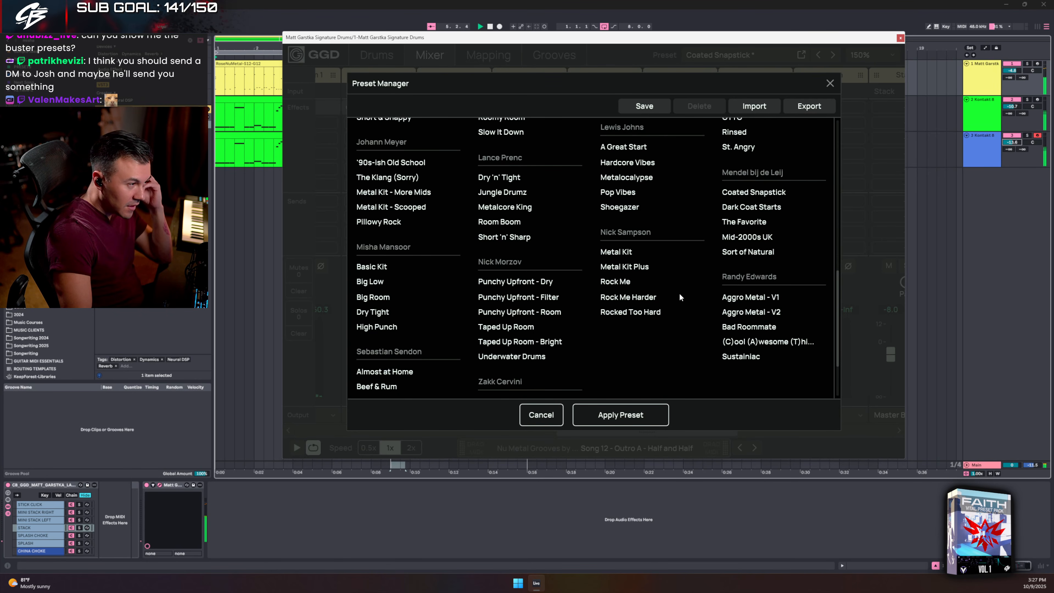
{"action": "scroll", "coordinate": [680, 295], "scroll_direction": "up", "scroll_amount": 4}
{"action": "scroll", "coordinate": [711, 275], "scroll_direction": "down", "scroll_amount": 2}
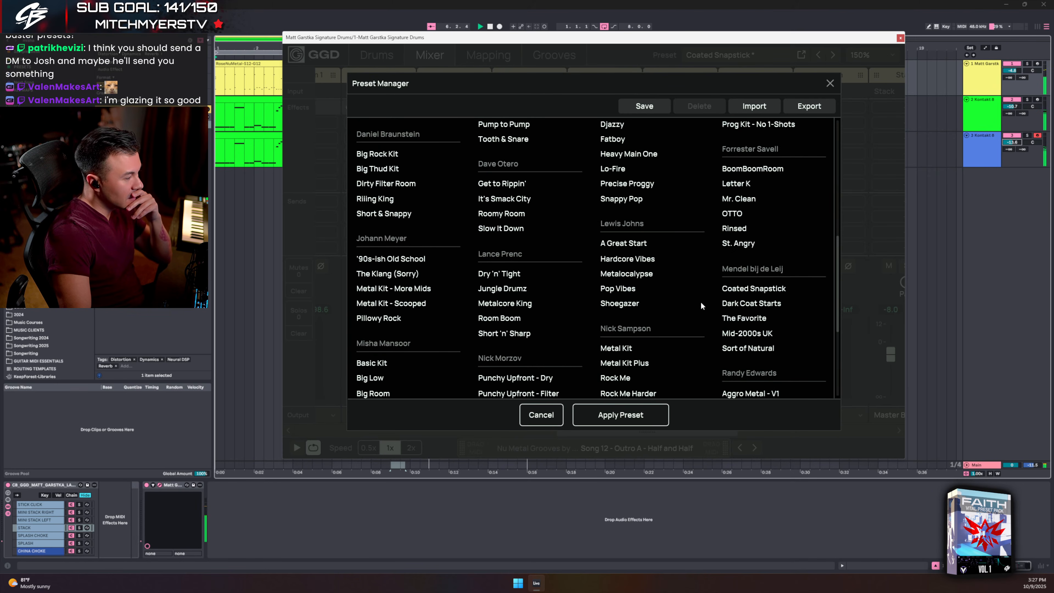
{"action": "double_click", "coordinate": [744, 303]}
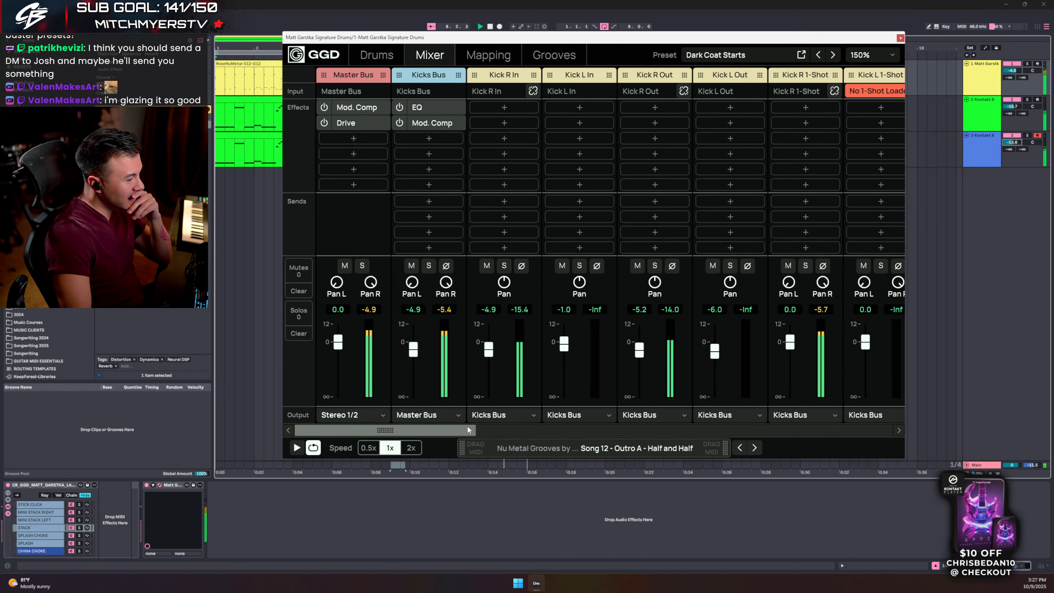
{"action": "left_click_drag", "start_coordinate": [435, 429], "coordinate": [453, 428]}
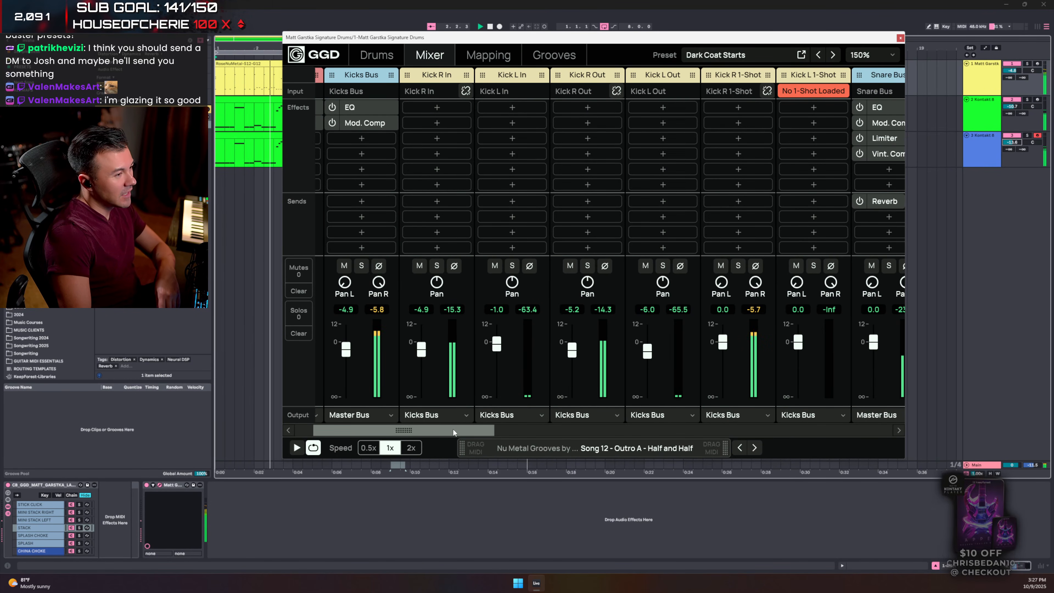
- Load the Hardcore Vibes artist preset into the drum plugin
{"action": "left_click", "coordinate": [722, 55]}
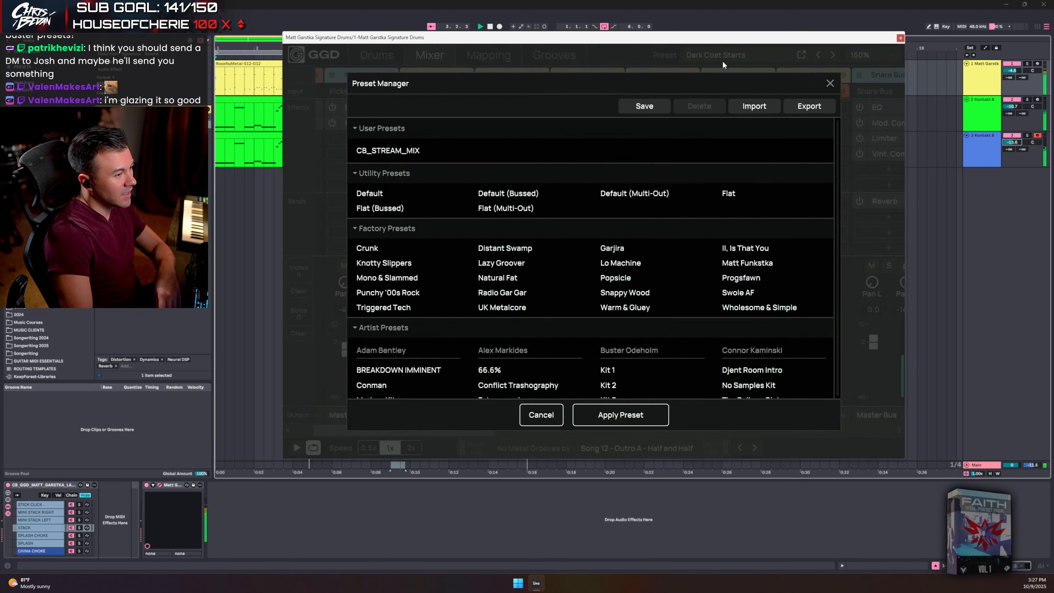
{"action": "scroll", "coordinate": [647, 336], "scroll_direction": "down", "scroll_amount": 5}
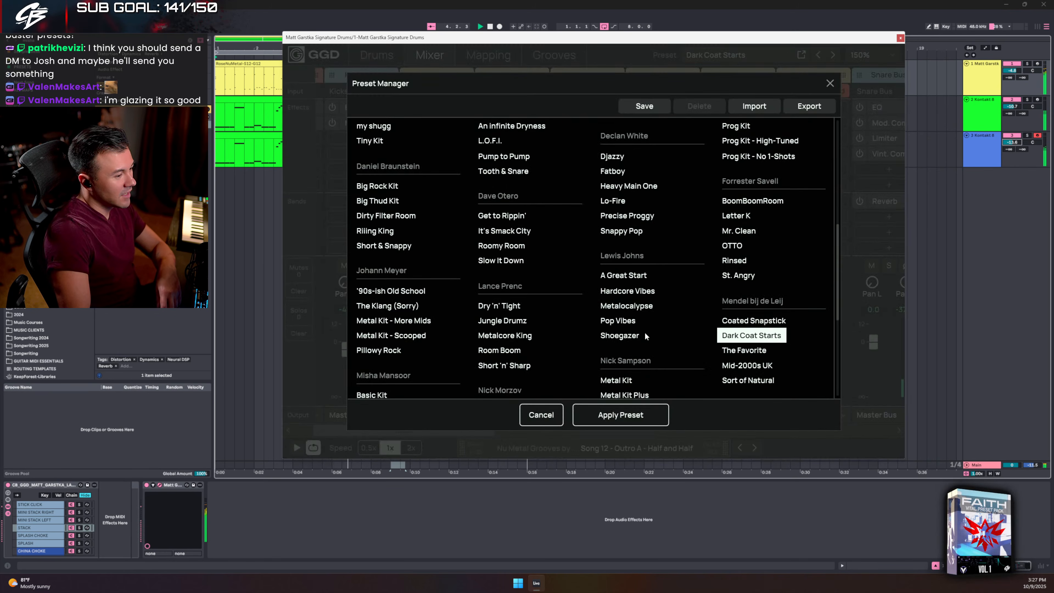
{"action": "double_click", "coordinate": [614, 294]}
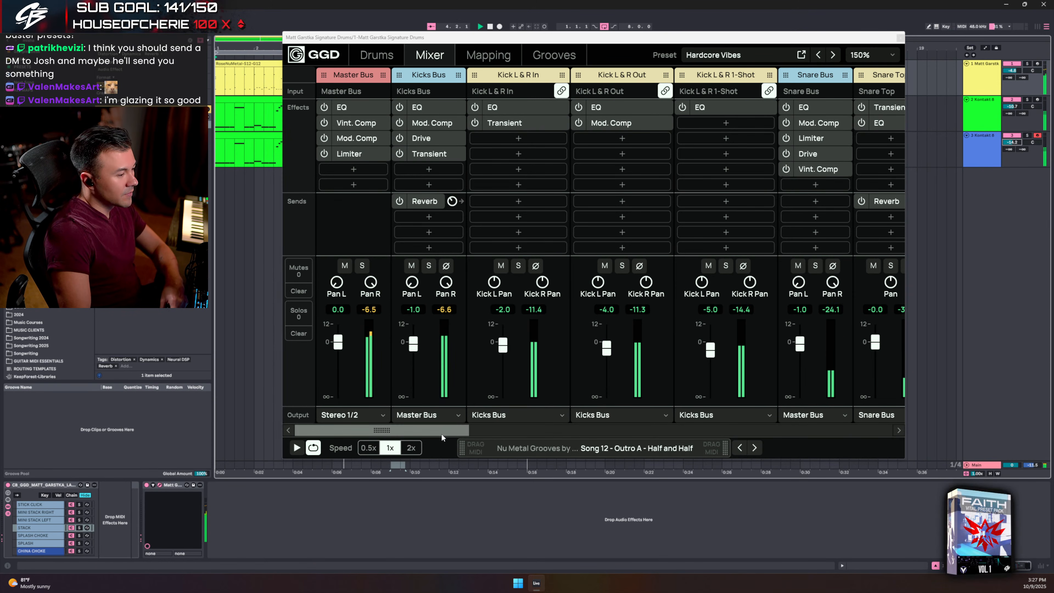
- Examine both EQs, the Modern Compressor during playback, and the Limiter on the Hardcore Vibes preset's Cymbals Bus
{"action": "left_click_drag", "start_coordinate": [445, 430], "coordinate": [676, 420]}
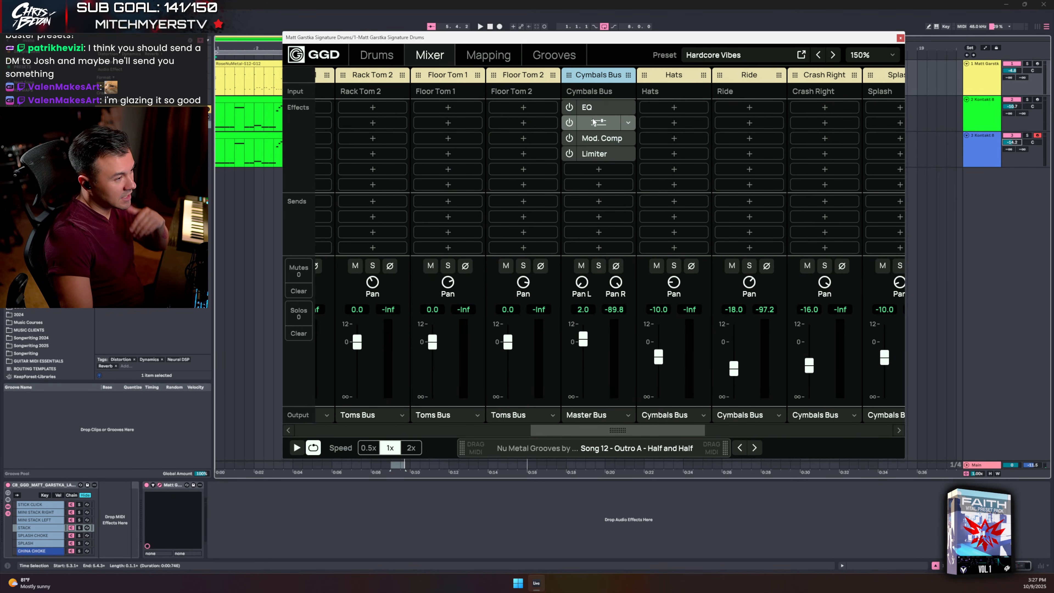
{"action": "left_click", "coordinate": [600, 107]}
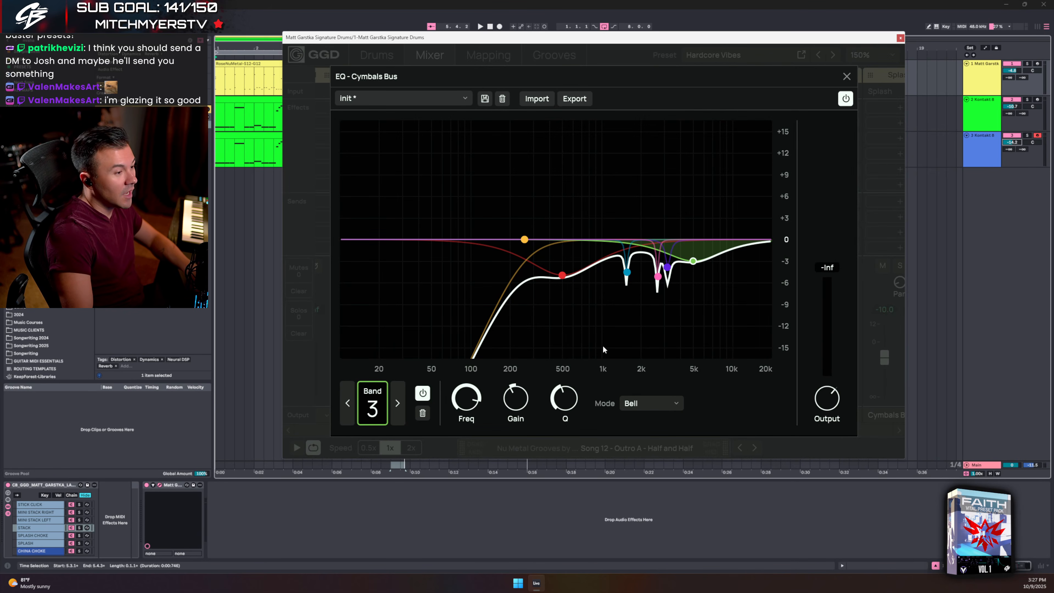
{"action": "left_click", "coordinate": [848, 75]}
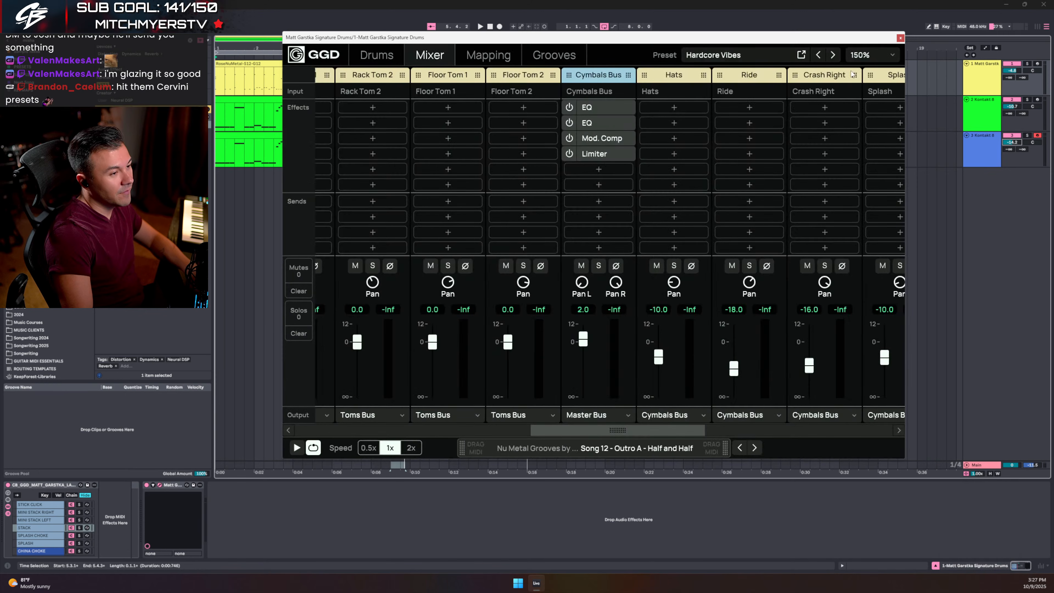
{"action": "left_click", "coordinate": [602, 111]}
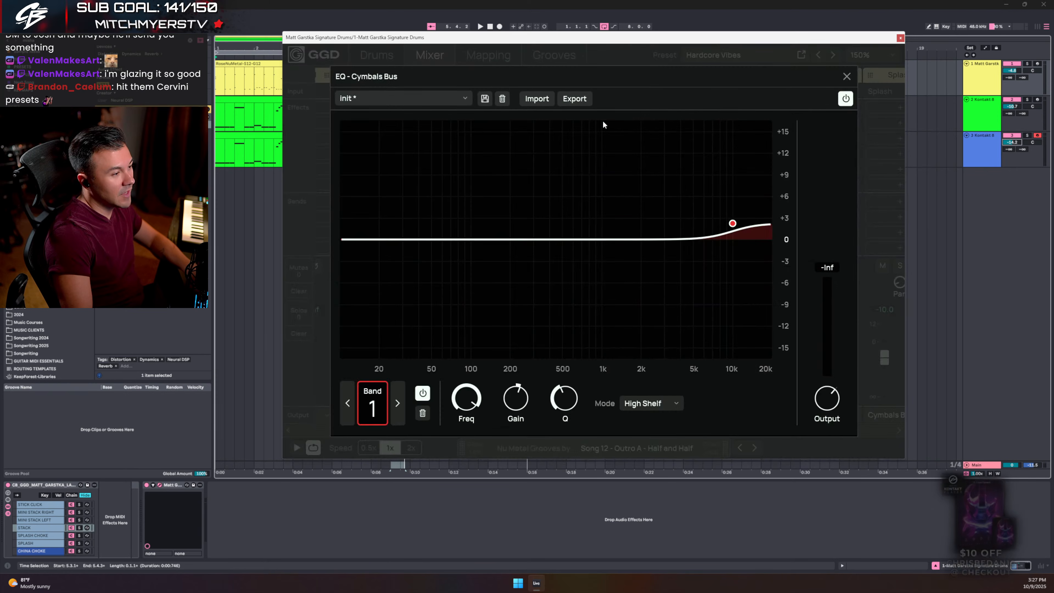
{"action": "left_click", "coordinate": [846, 77]}
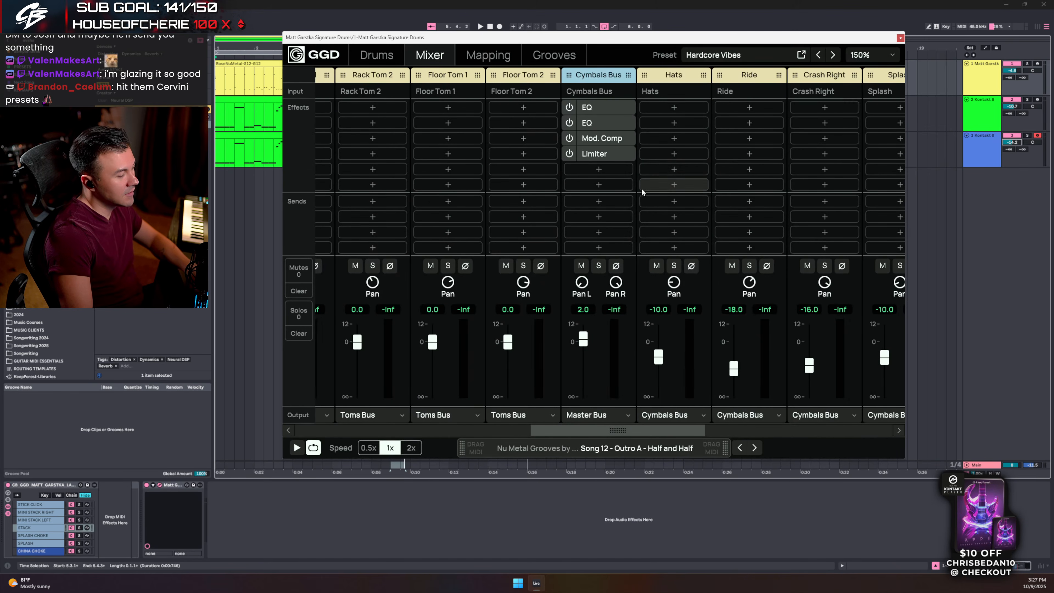
{"action": "left_click", "coordinate": [600, 139]}
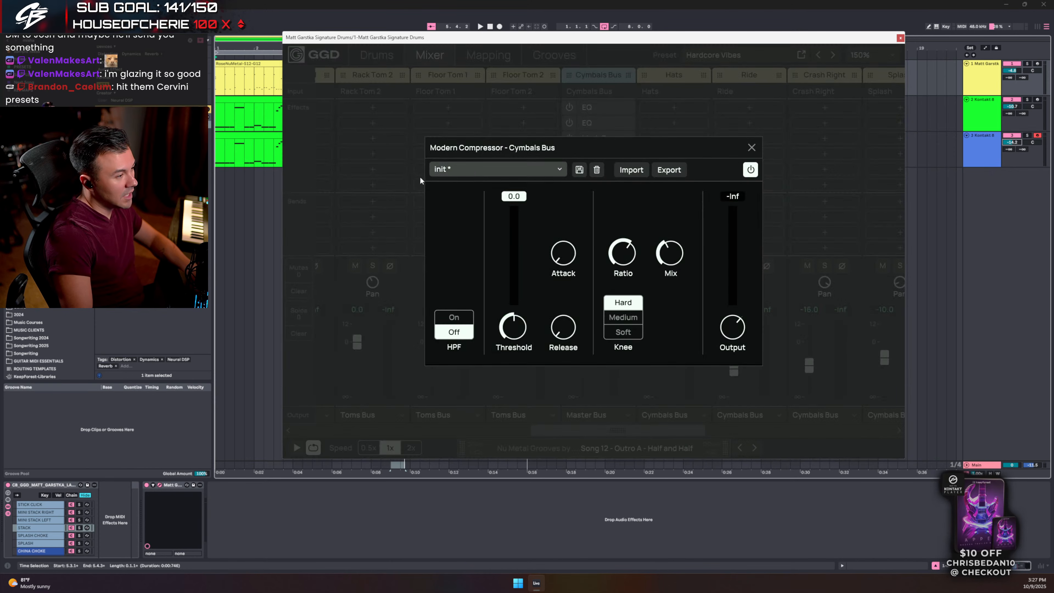
{"action": "mouse_move", "coordinate": [566, 342]}
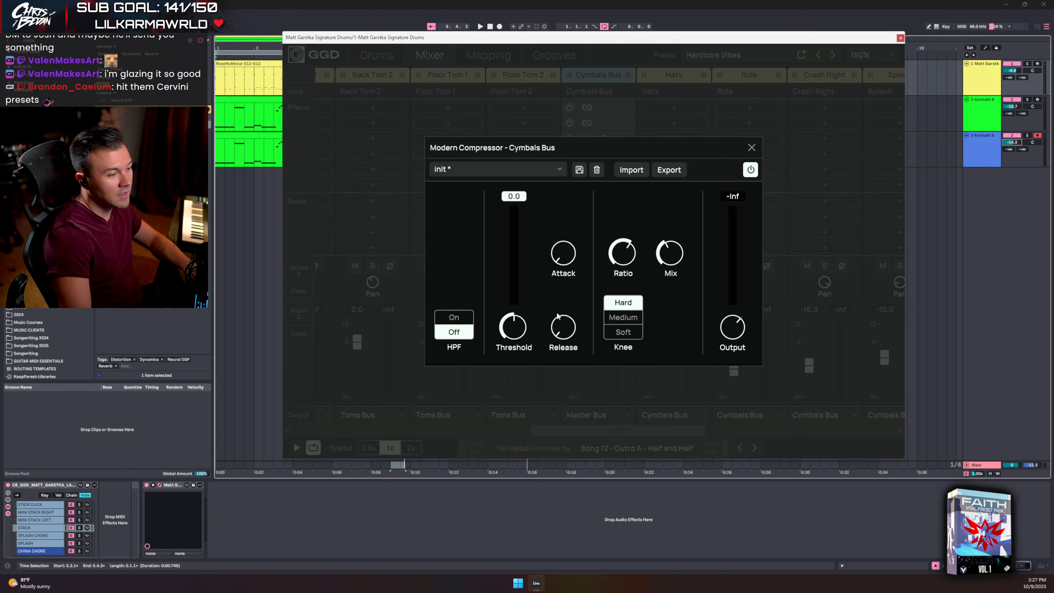
{"action": "key", "text": "space"}
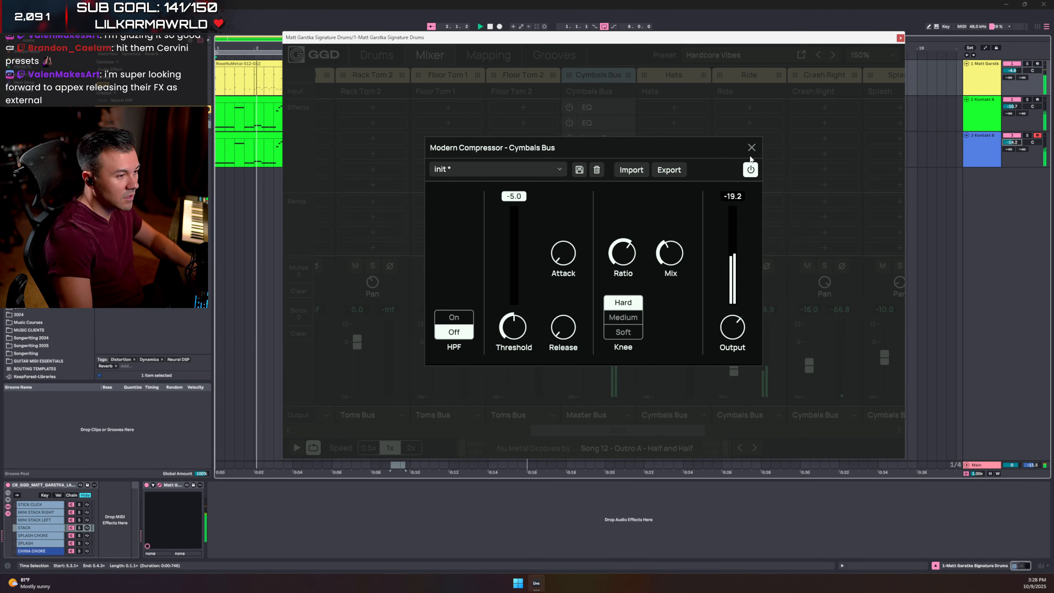
{"action": "left_click", "coordinate": [751, 148]}
{"action": "left_click", "coordinate": [602, 153]}
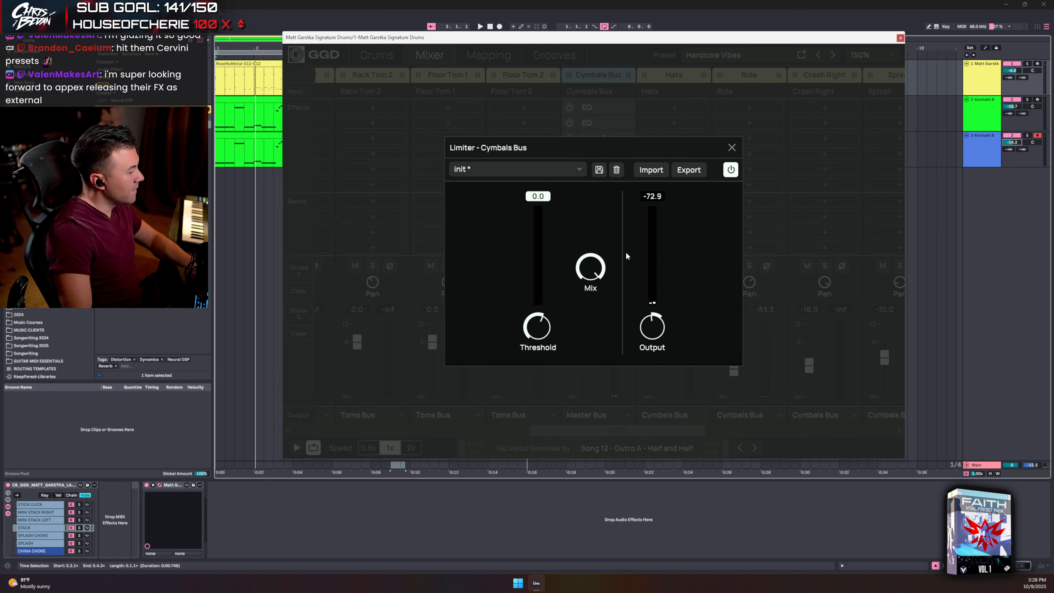
{"action": "left_click", "coordinate": [730, 149]}
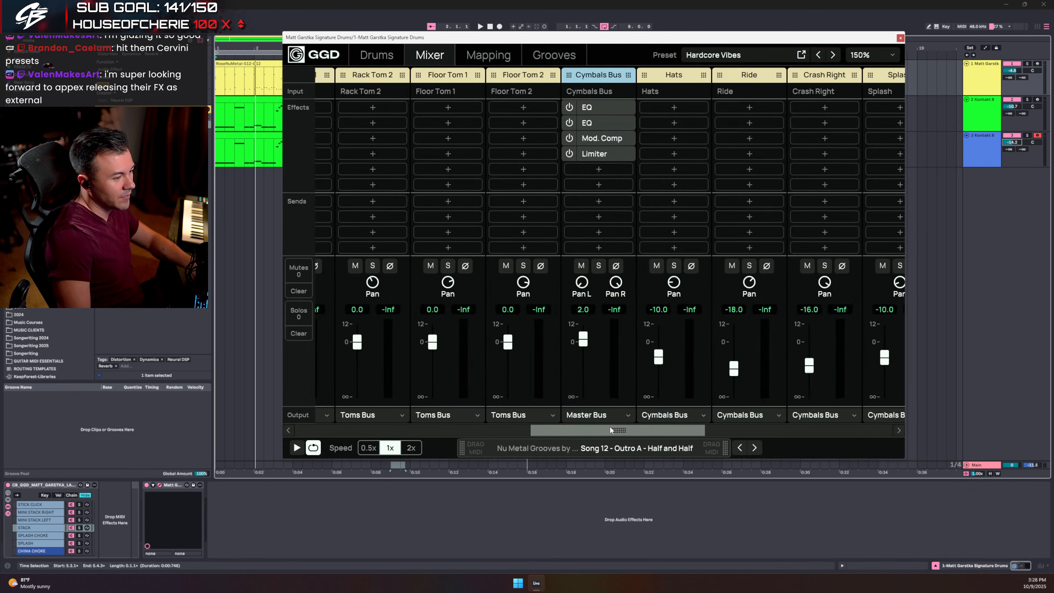
{"action": "left_click_drag", "start_coordinate": [613, 432], "coordinate": [642, 416]}
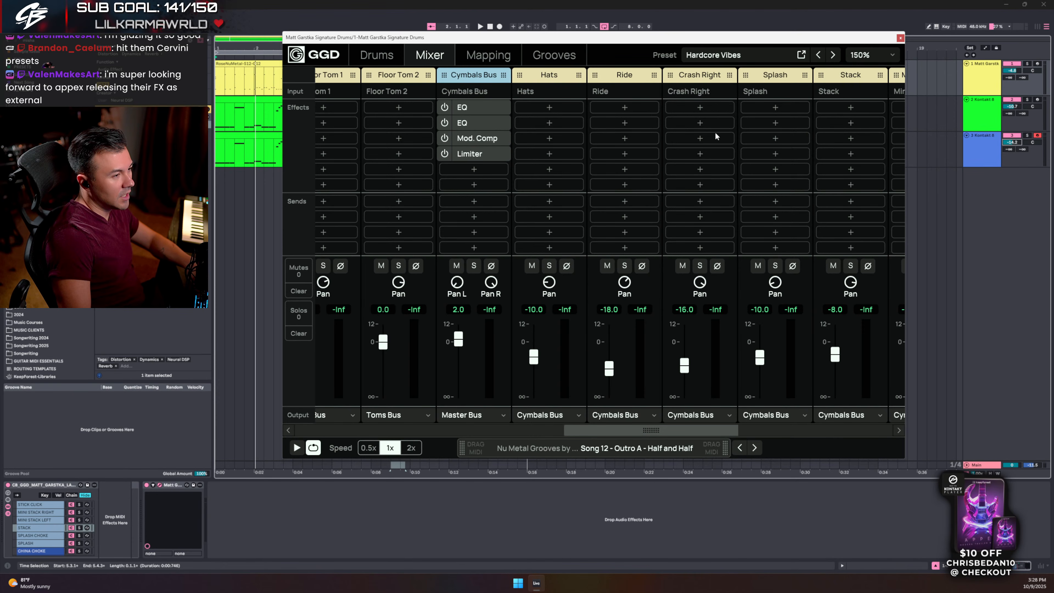
- Load the Bird Dog artist preset and play the drum part to audition it
{"action": "left_click", "coordinate": [713, 53]}
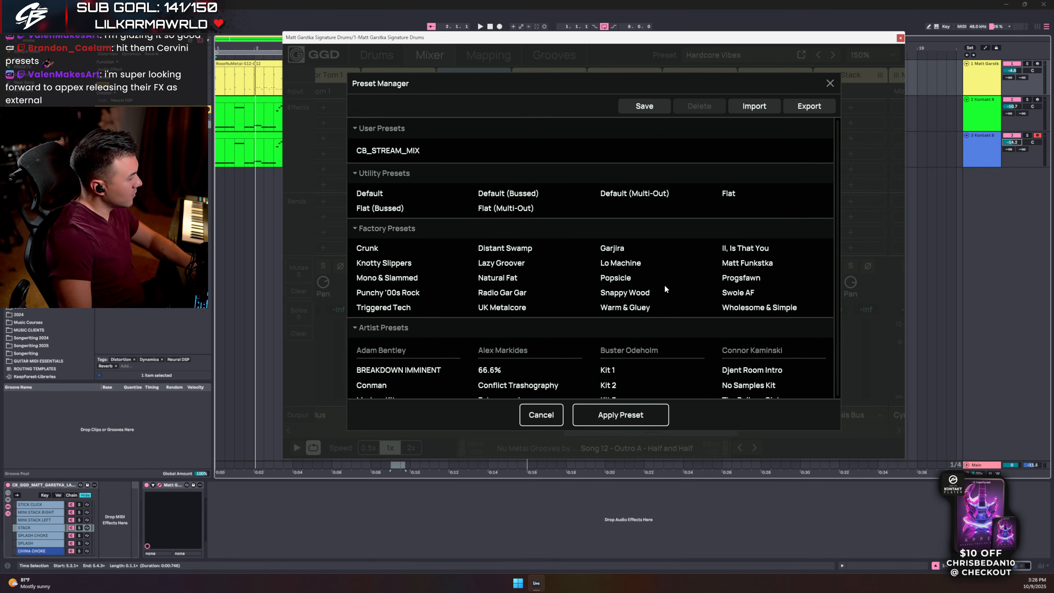
{"action": "scroll", "coordinate": [640, 303], "scroll_direction": "down", "scroll_amount": 10}
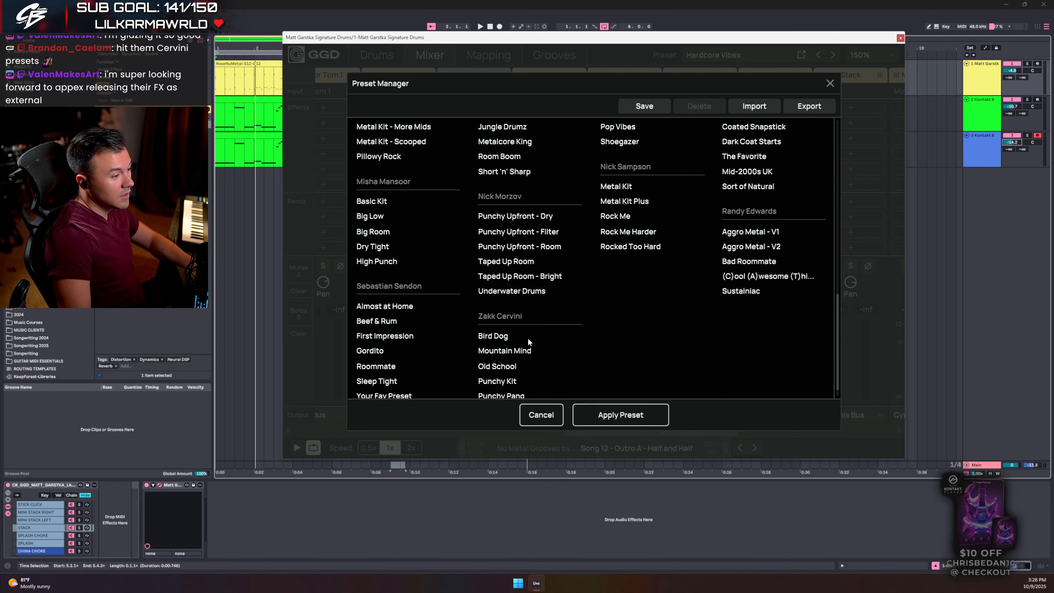
{"action": "double_click", "coordinate": [498, 336]}
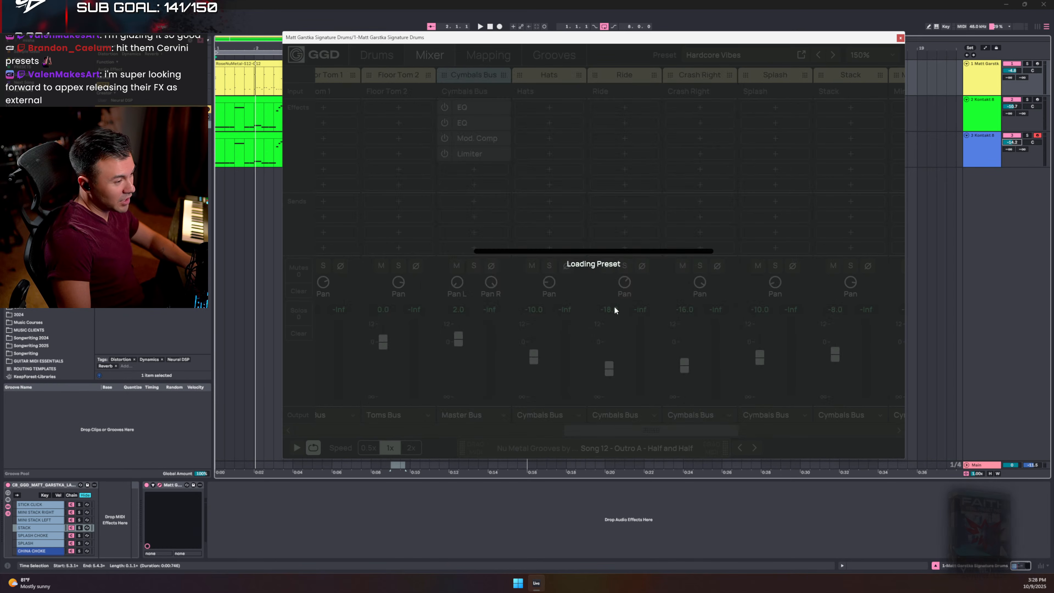
{"action": "key", "text": "space"}
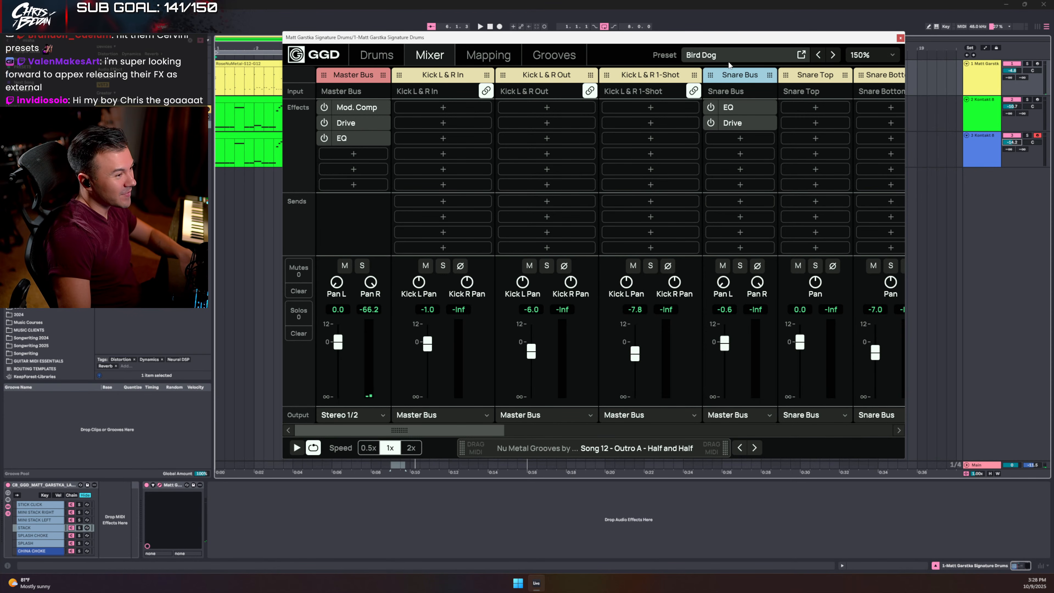
- Load the Punchy Kit artist preset and play the drum part through it
{"action": "left_click", "coordinate": [723, 55]}
{"action": "scroll", "coordinate": [506, 312], "scroll_direction": "down", "scroll_amount": 15}
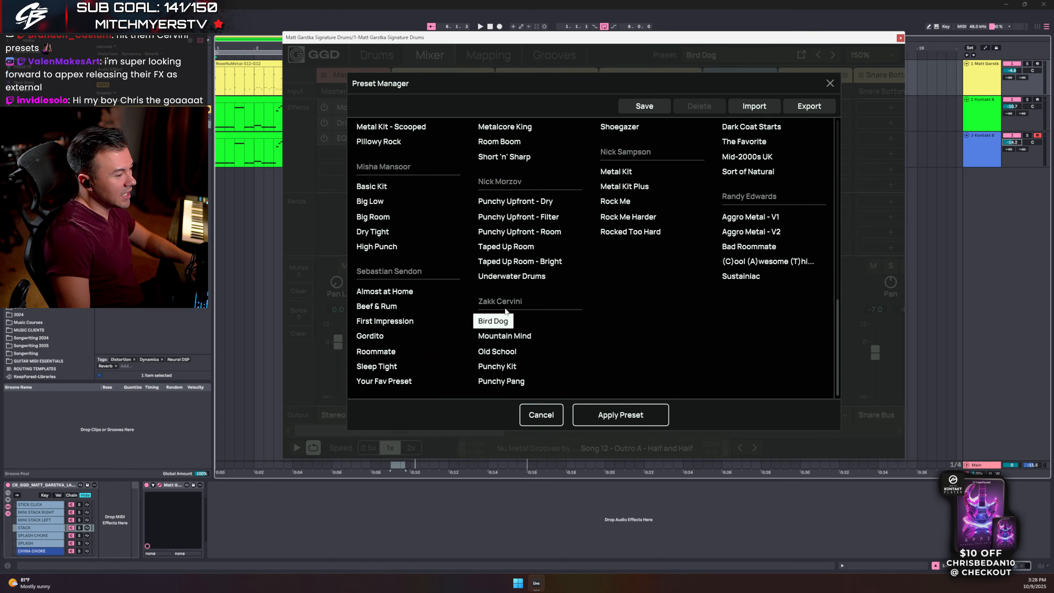
{"action": "double_click", "coordinate": [497, 366]}
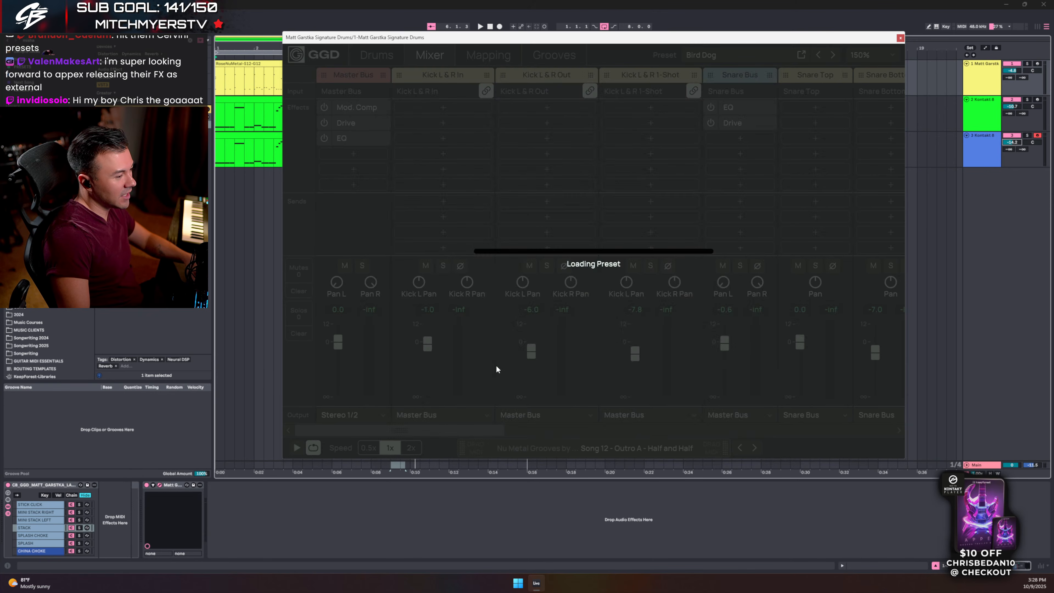
{"action": "key", "text": "space"}
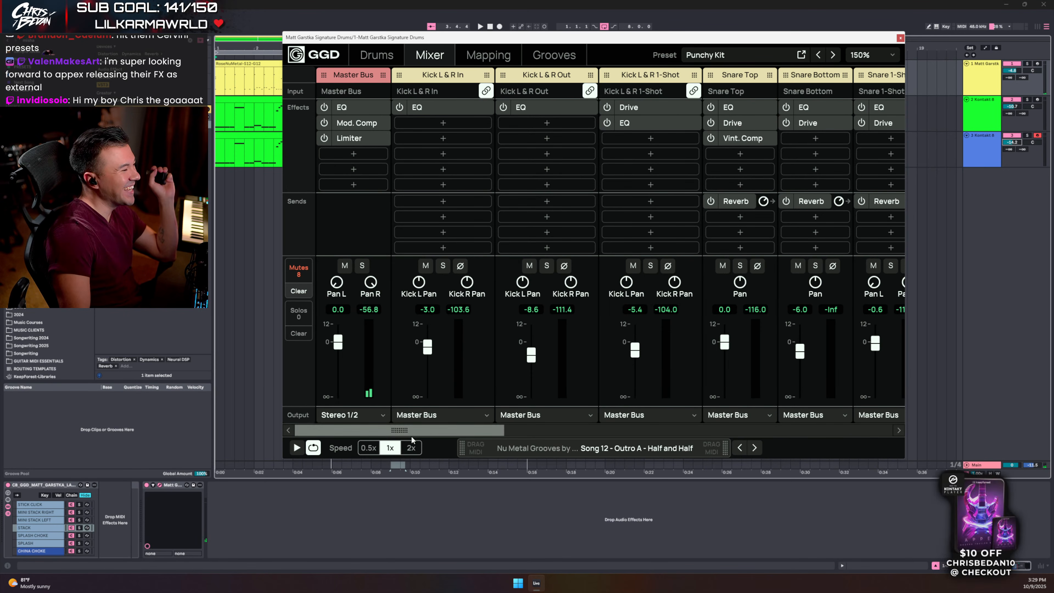
- Solo the Punchy Kit's Reverb channel, listen to it during playback, and check the reverb sends on the snare channels
{"action": "left_click_drag", "start_coordinate": [407, 430], "coordinate": [782, 401]}
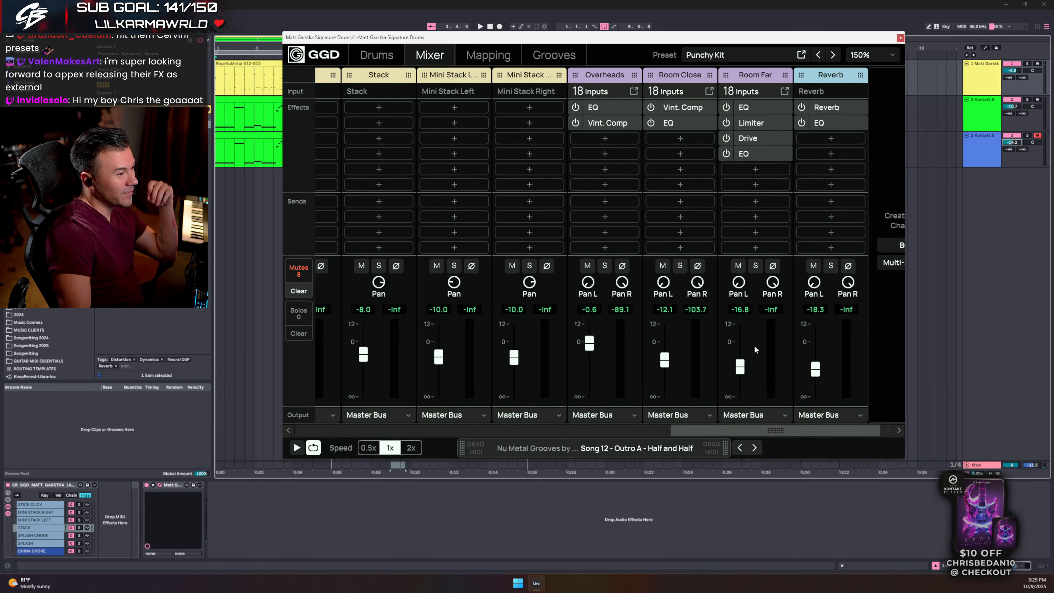
{"action": "mouse_move", "coordinate": [689, 111]}
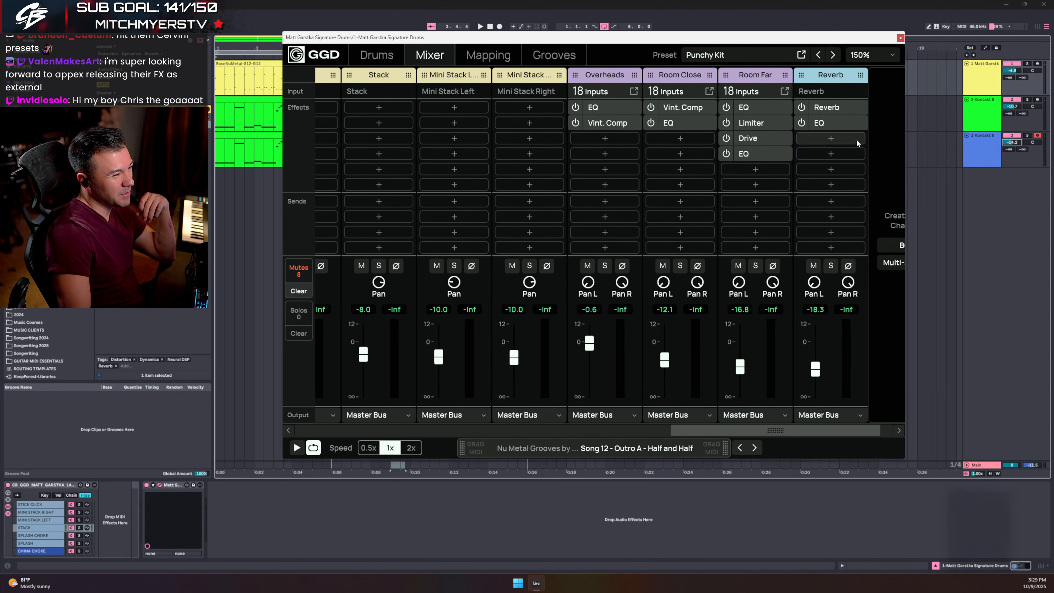
{"action": "key", "text": "space"}
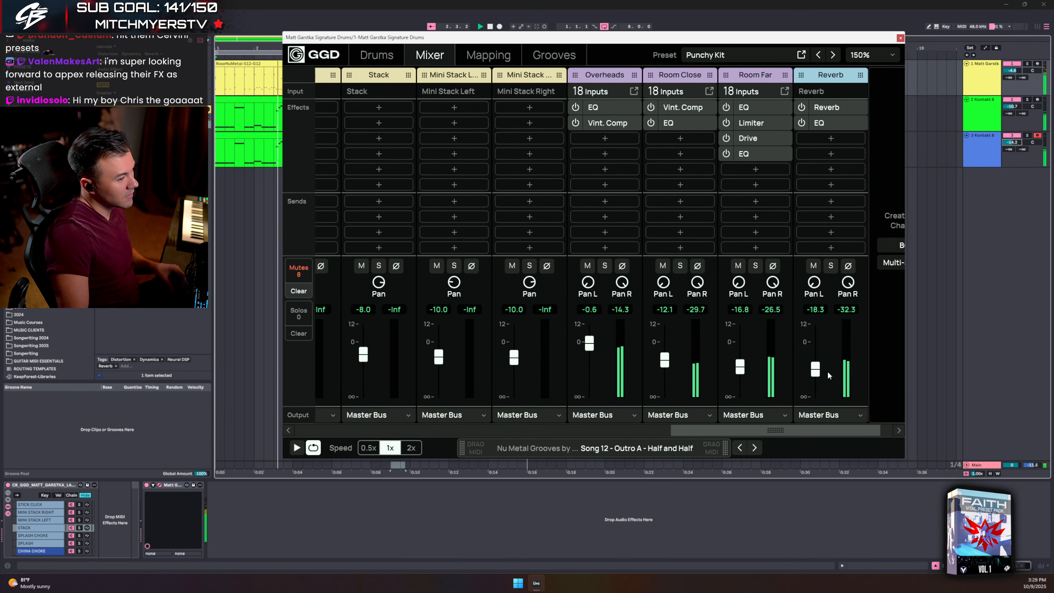
{"action": "left_click", "coordinate": [831, 265]}
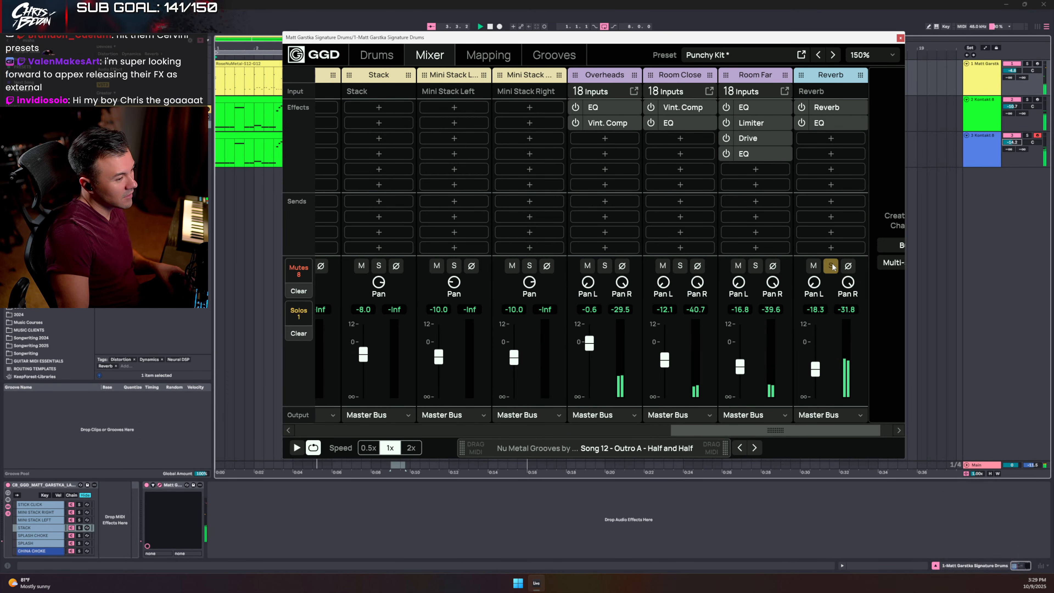
{"action": "key", "text": "space"}
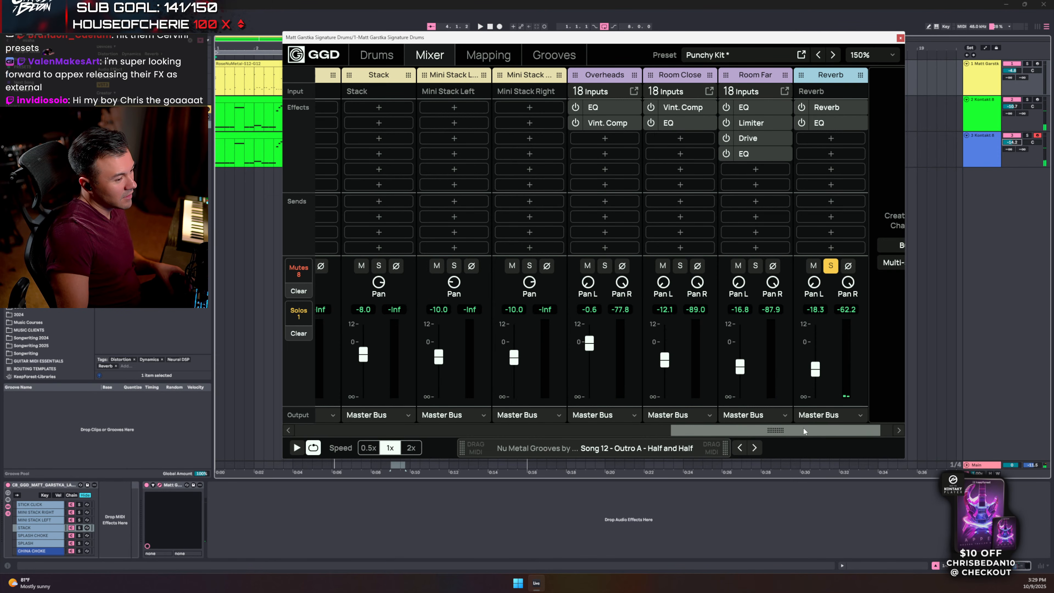
{"action": "left_click_drag", "start_coordinate": [793, 430], "coordinate": [533, 430]}
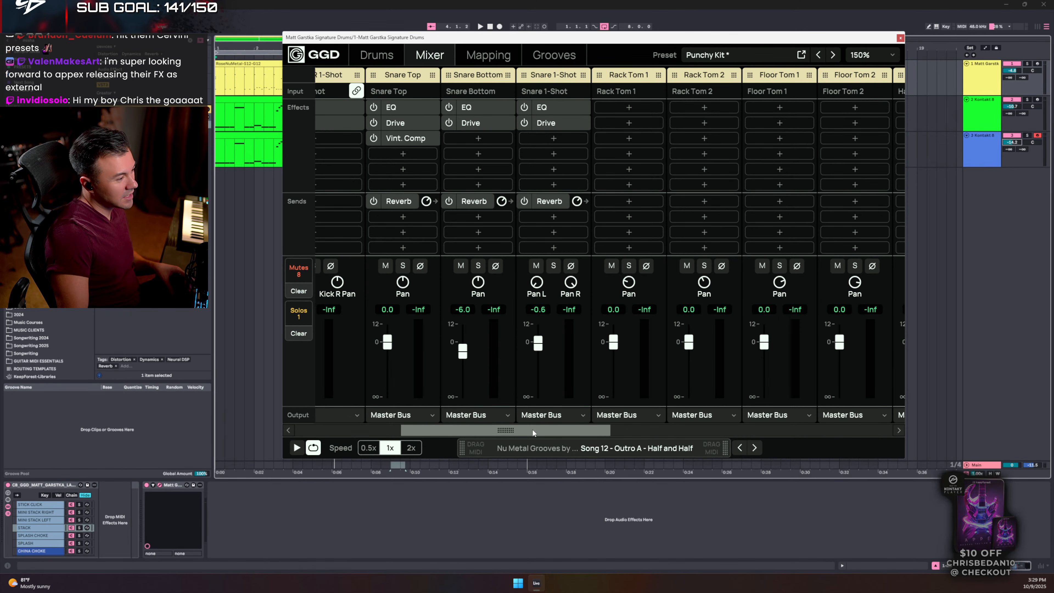
{"action": "left_click_drag", "start_coordinate": [533, 430], "coordinate": [820, 400]}
{"action": "key", "text": "space"}
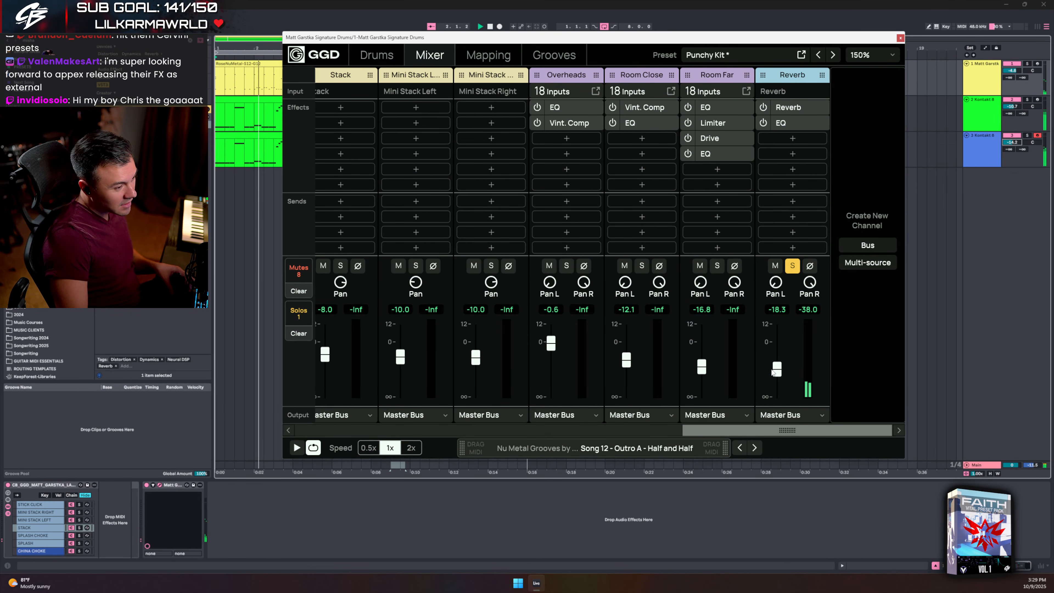
- Raise the Reverb channel's level to about -4.6 dB and release its solo to hear it in the full mix
{"action": "left_click_drag", "start_coordinate": [777, 369], "coordinate": [783, 343]}
{"action": "left_click", "coordinate": [792, 266]}
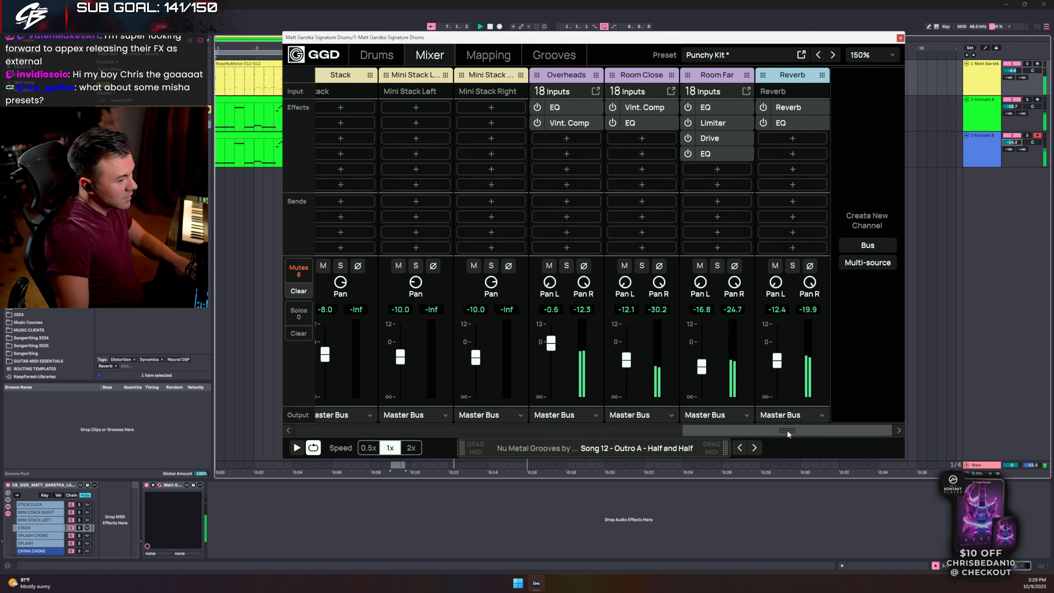
{"action": "left_click_drag", "start_coordinate": [787, 431], "coordinate": [794, 384]}
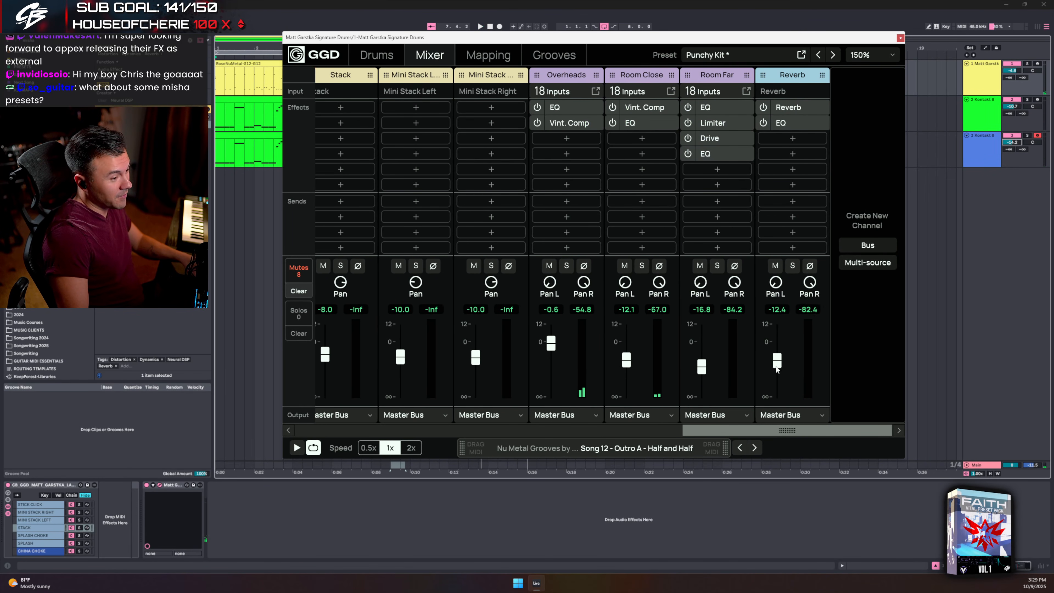
{"action": "mouse_move", "coordinate": [779, 343]}
{"action": "left_mouse_down"}
{"action": "mouse_move", "coordinate": [779, 325]}
{"action": "mouse_move", "coordinate": [779, 338]}
{"action": "left_mouse_up"}
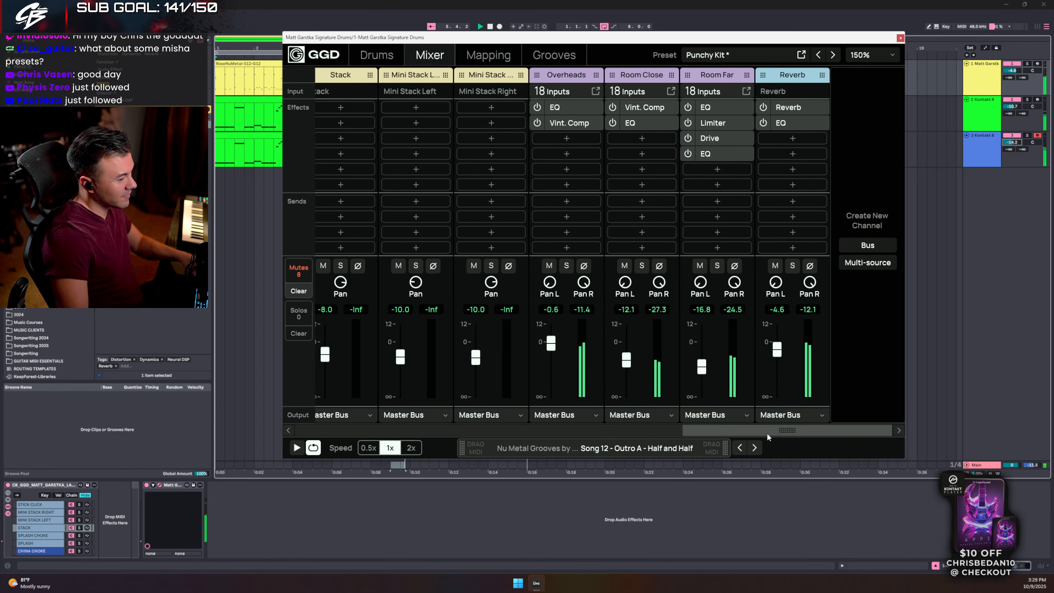
- Audition the ride and right crash cymbals in the drum kit view and check their mixer channels
{"action": "left_click_drag", "start_coordinate": [766, 429], "coordinate": [658, 415]}
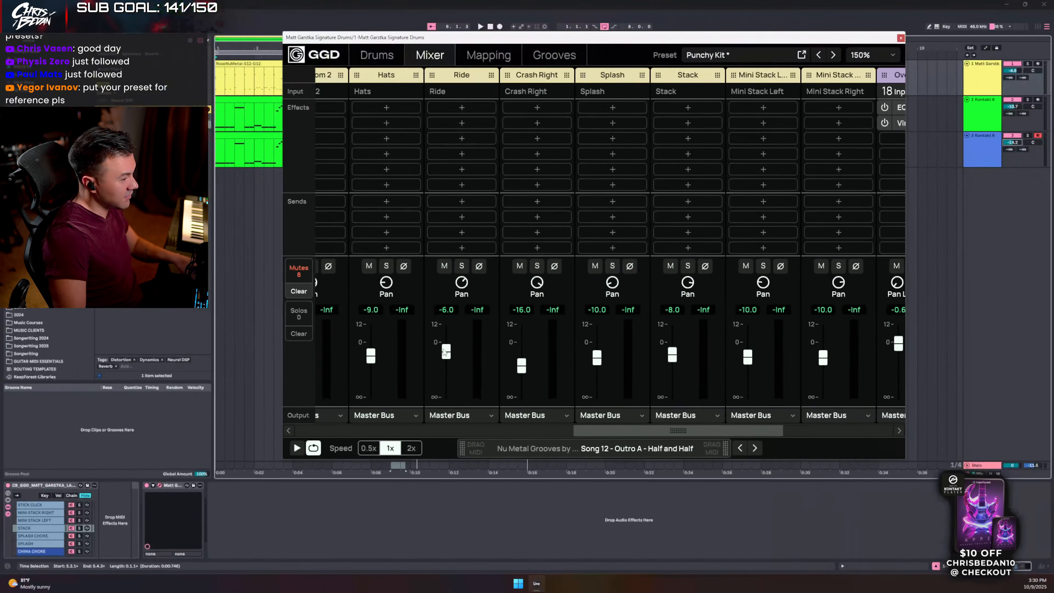
{"action": "left_click", "coordinate": [385, 55]}
{"action": "left_click", "coordinate": [642, 176]}
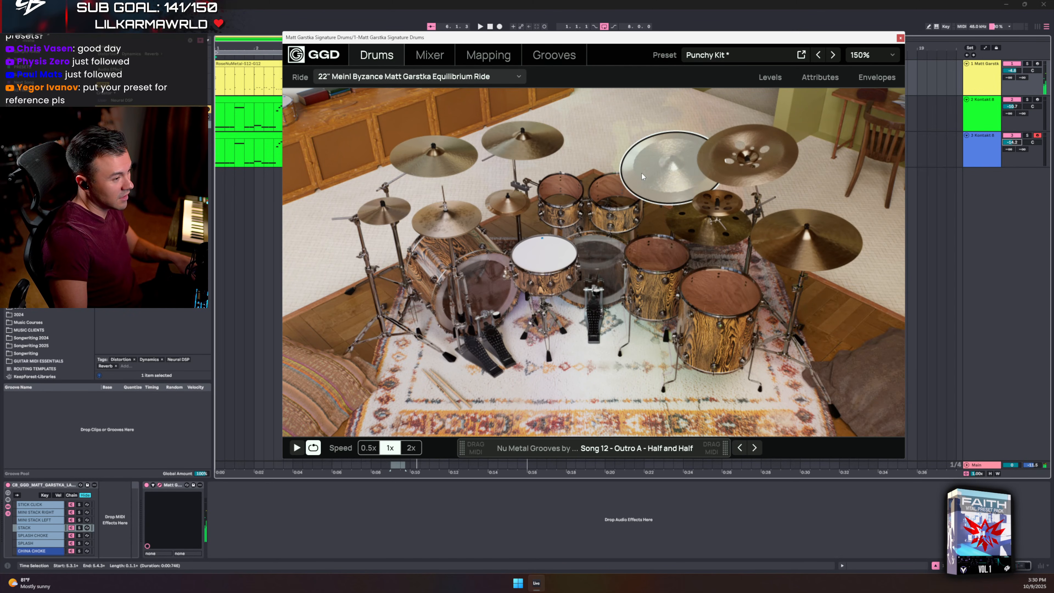
{"action": "left_click", "coordinate": [808, 239]}
{"action": "left_click", "coordinate": [429, 55]}
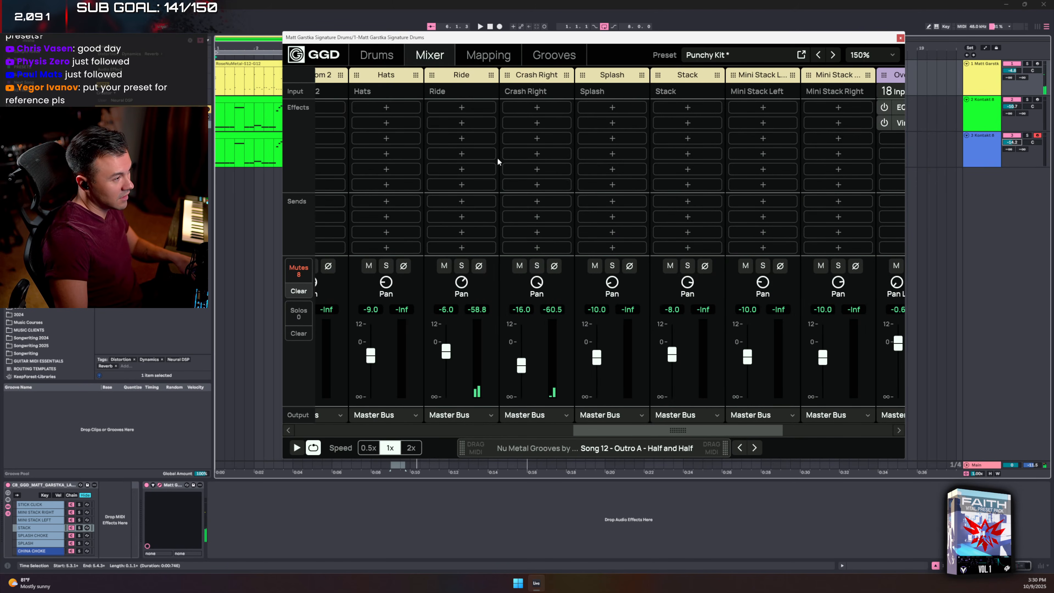
- Lower the Ride channel to about -13.7 dB while the drum part plays
{"action": "key", "text": "space"}
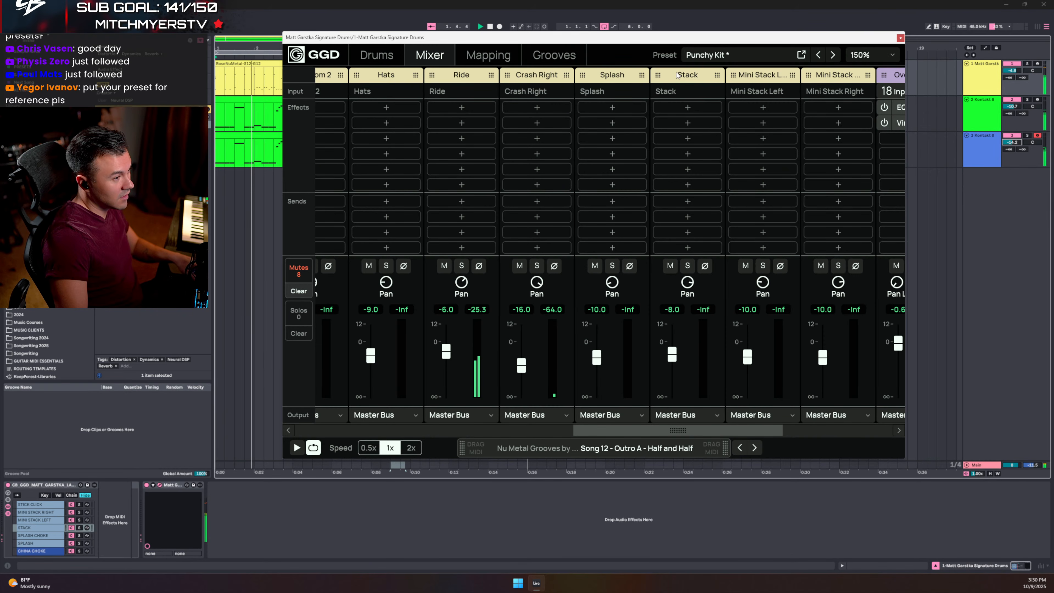
{"action": "left_click_drag", "start_coordinate": [446, 352], "coordinate": [449, 363]}
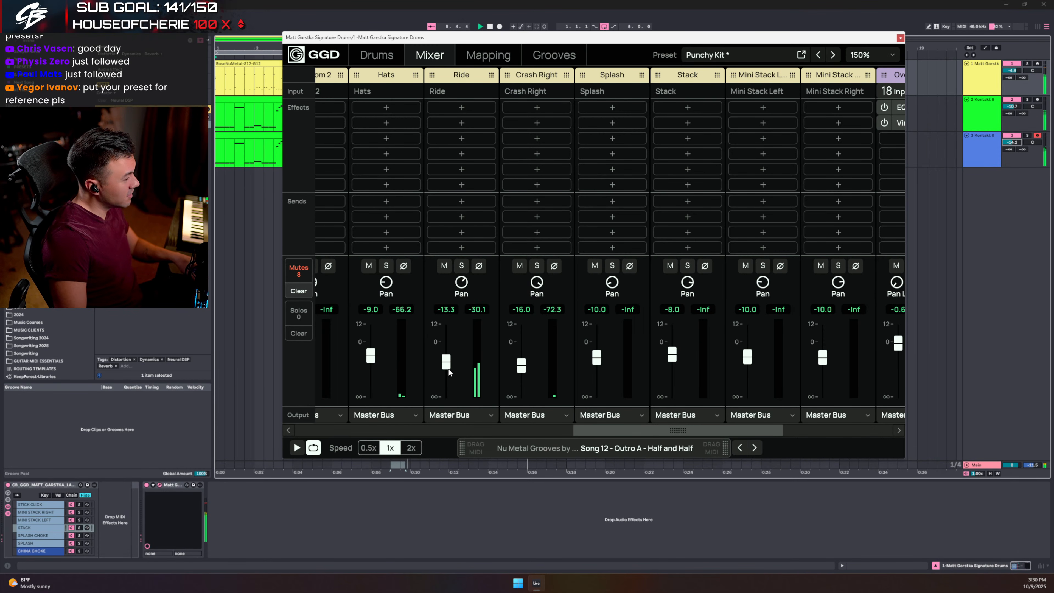
{"action": "left_click_drag", "start_coordinate": [448, 358], "coordinate": [448, 360]}
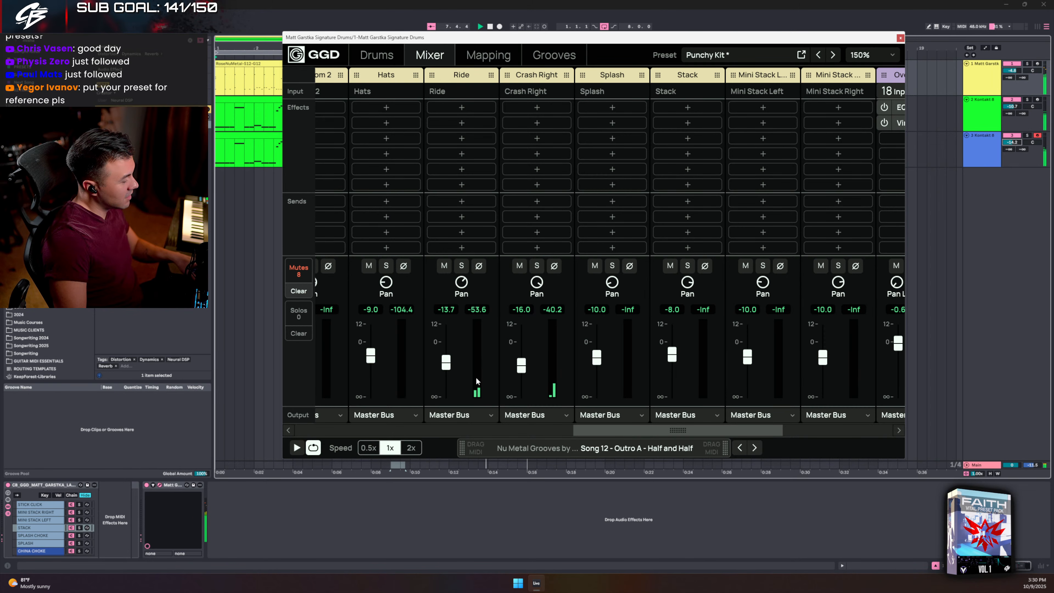
- Set the Reverb channel's level to about -6.1 dB and add a Drive effect in Tape mode with slightly raised drive
{"action": "left_click_drag", "start_coordinate": [616, 431], "coordinate": [841, 421]}
{"action": "mouse_move", "coordinate": [778, 349]}
{"action": "left_mouse_down"}
{"action": "mouse_move", "coordinate": [777, 392]}
{"action": "mouse_move", "coordinate": [778, 349]}
{"action": "left_mouse_up"}
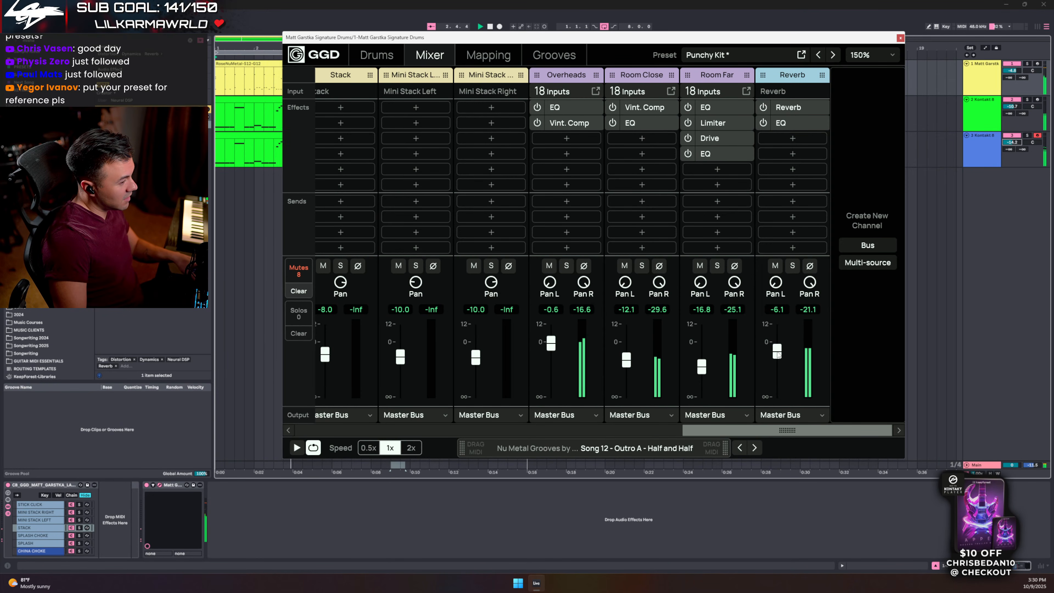
{"action": "left_click", "coordinate": [791, 138]}
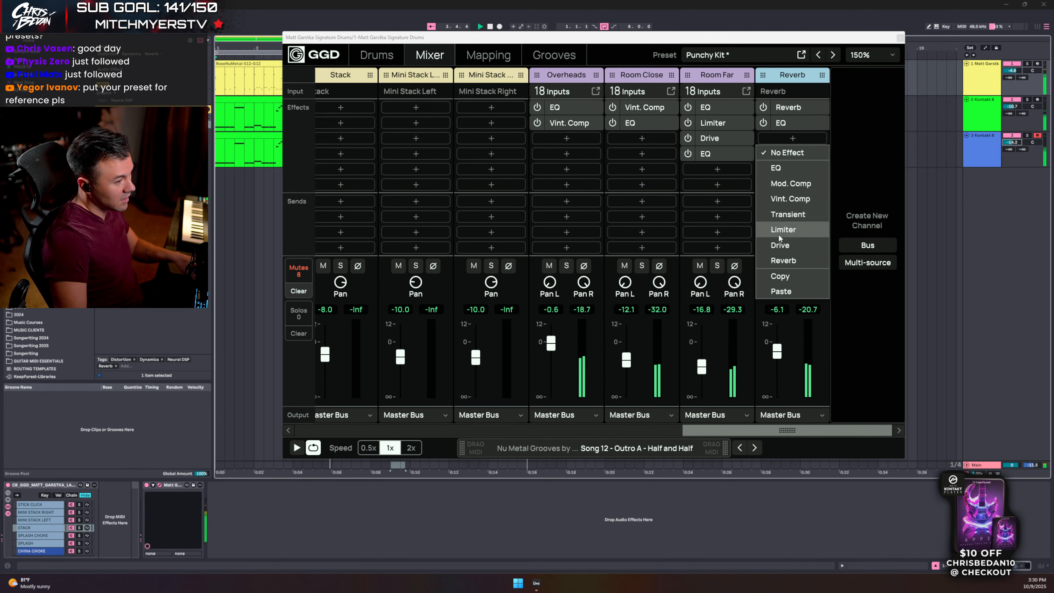
{"action": "left_click", "coordinate": [779, 246]}
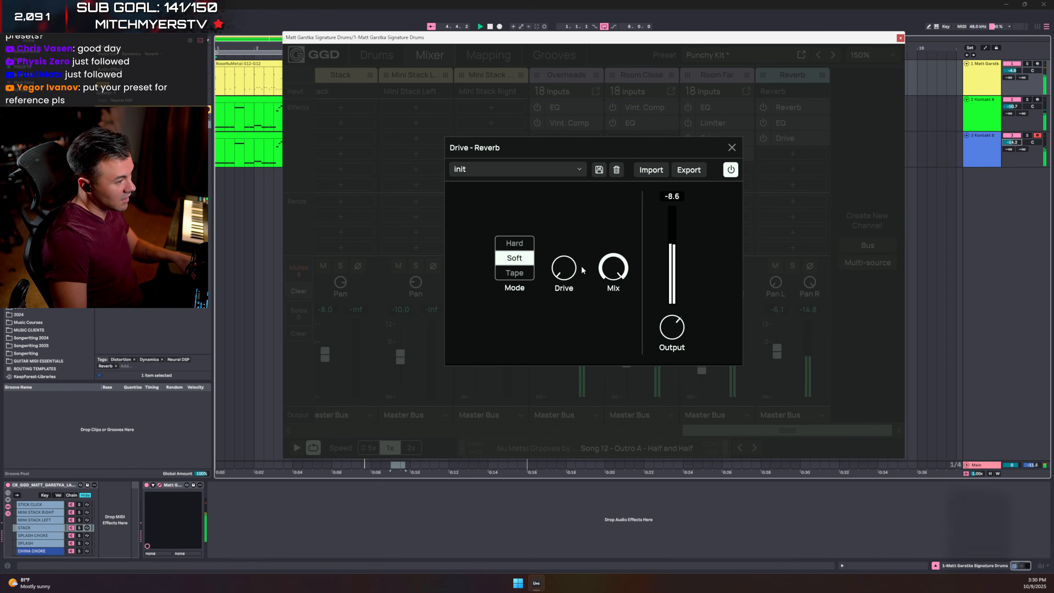
{"action": "left_click_drag", "start_coordinate": [564, 268], "coordinate": [562, 238]}
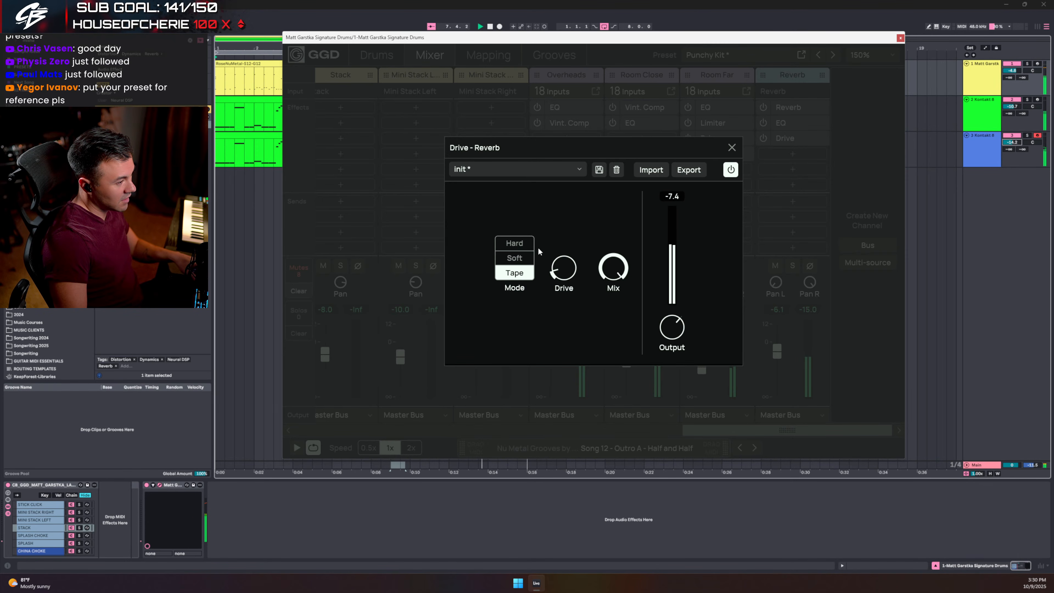
{"action": "left_click", "coordinate": [730, 147]}
- Add a bell cut of about -2.6 dB near 145 Hz to the Reverb channel's EQ and play the result
{"action": "left_click", "coordinate": [773, 123]}
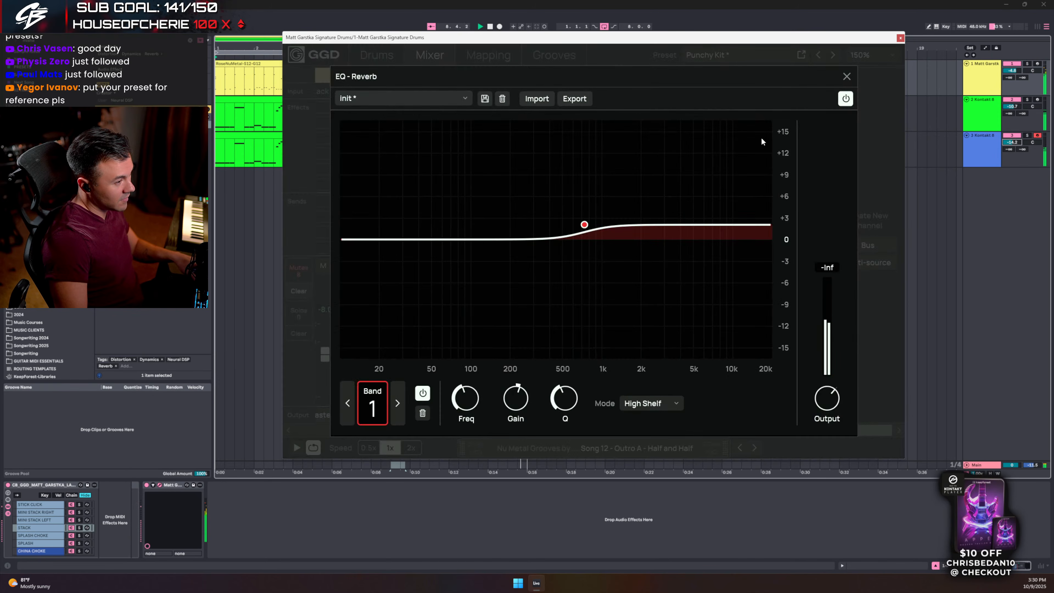
{"action": "left_click", "coordinate": [499, 238]}
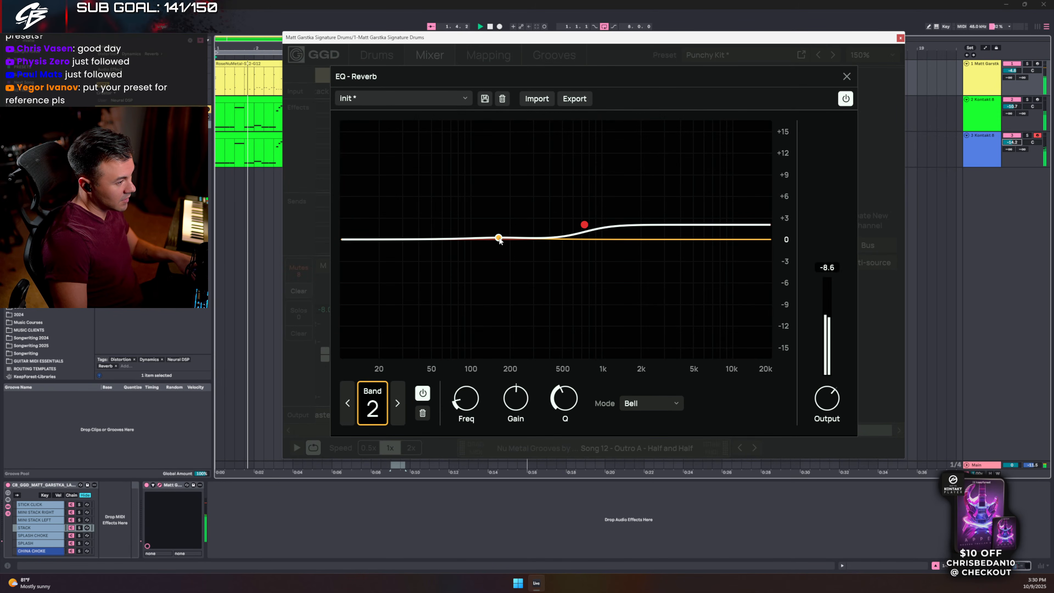
{"action": "left_click_drag", "start_coordinate": [499, 238], "coordinate": [493, 263]}
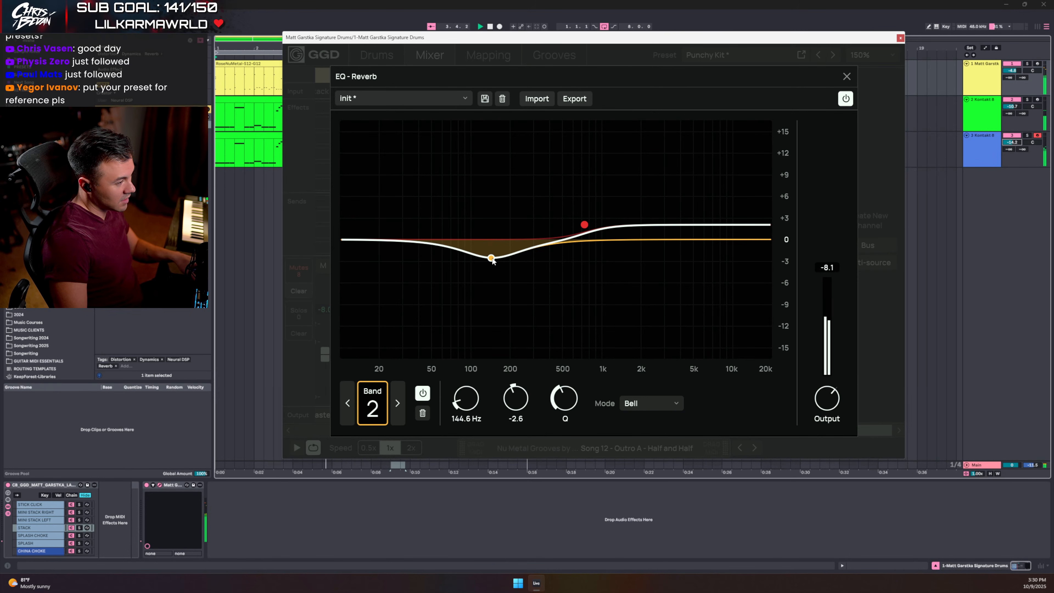
{"action": "left_click", "coordinate": [847, 76]}
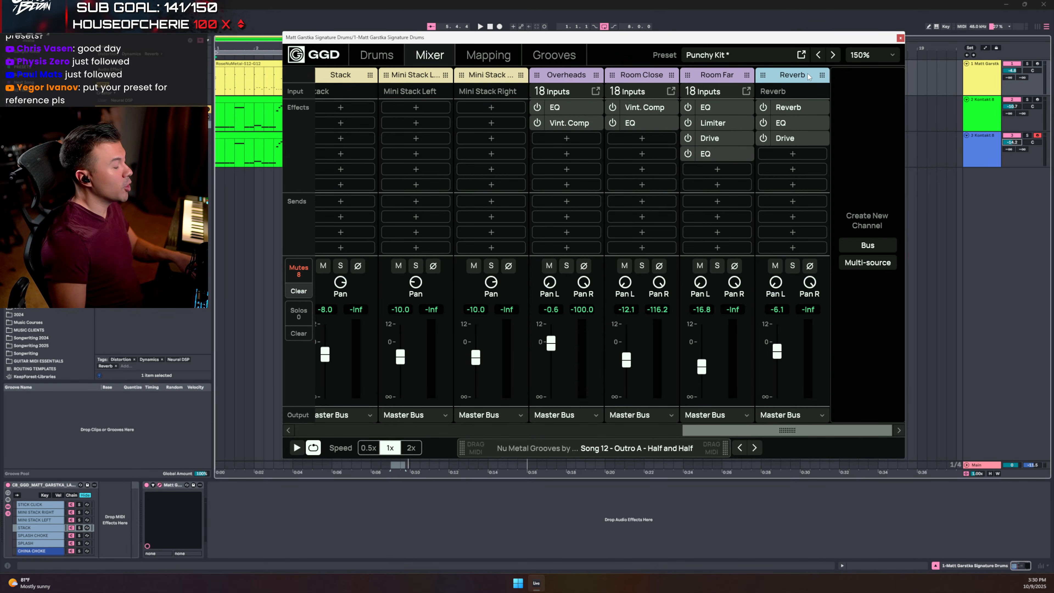
{"action": "key", "text": "space"}
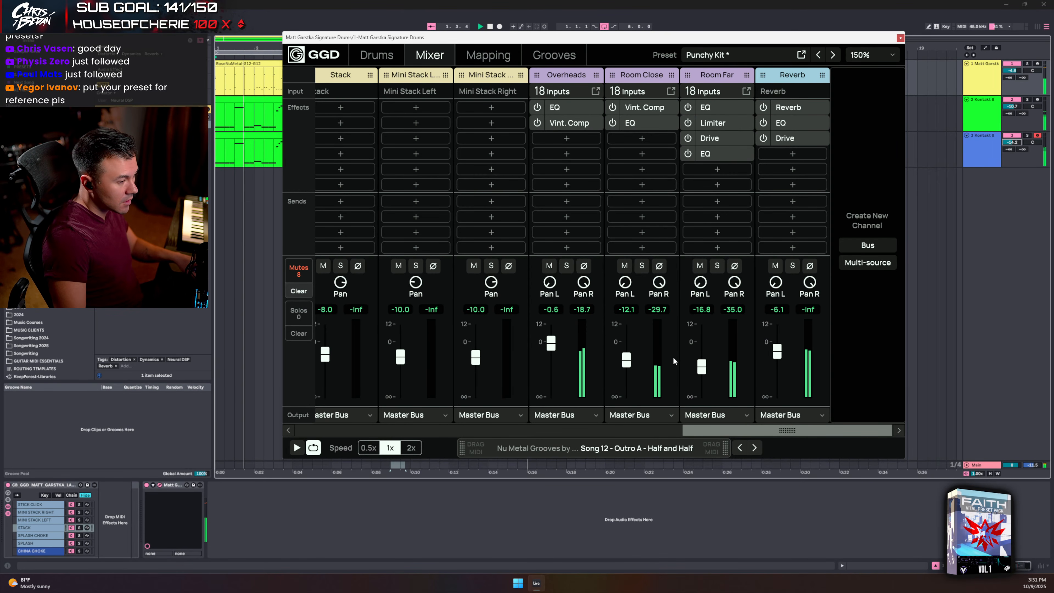
{"action": "key", "text": "space"}
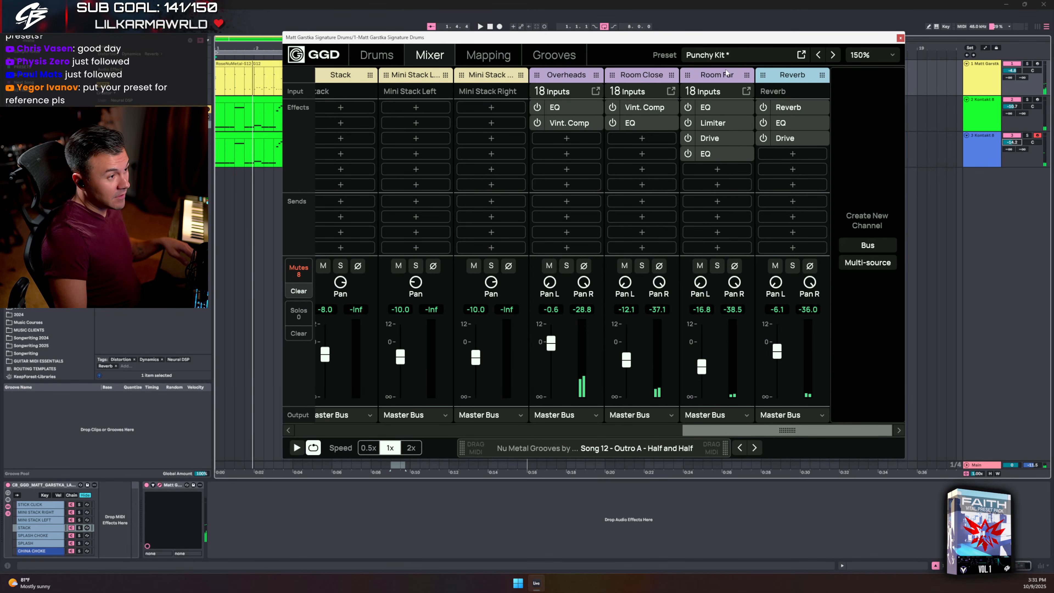
- Load the CB_STREAM_MIX user preset and play the drum part with the drum track's volume set to 0.0 dB
{"action": "left_click", "coordinate": [721, 55]}
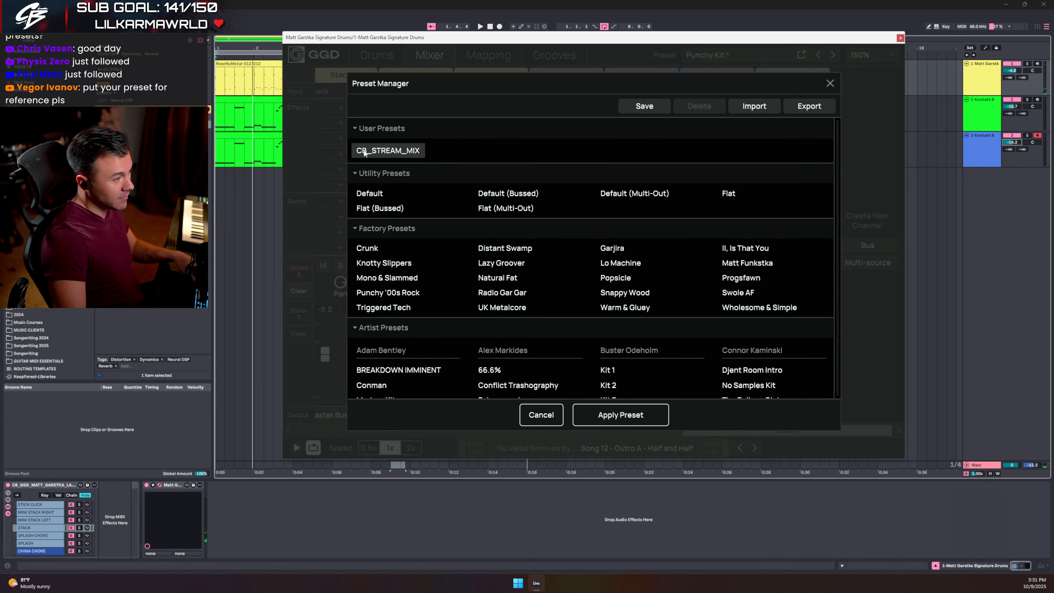
{"action": "left_click", "coordinate": [620, 414]}
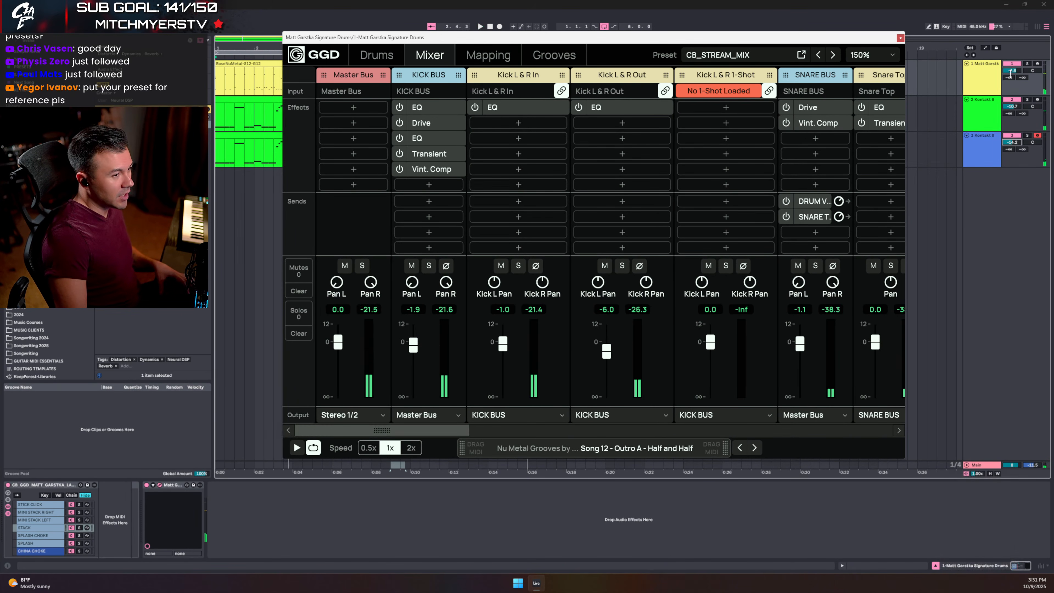
{"action": "left_click_drag", "start_coordinate": [1010, 73], "coordinate": [1010, 69]}
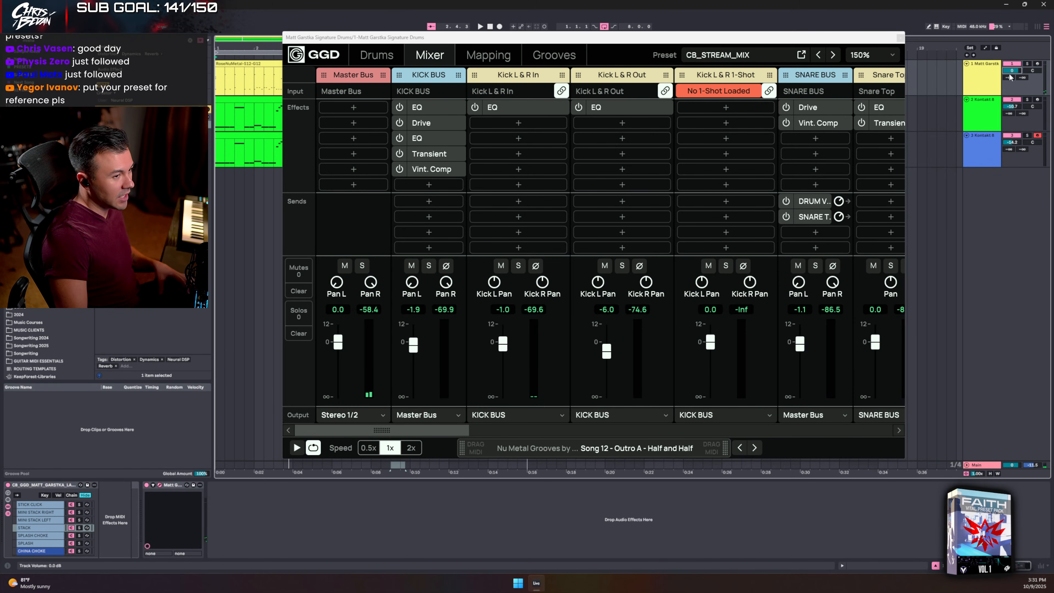
{"action": "key", "text": "space"}
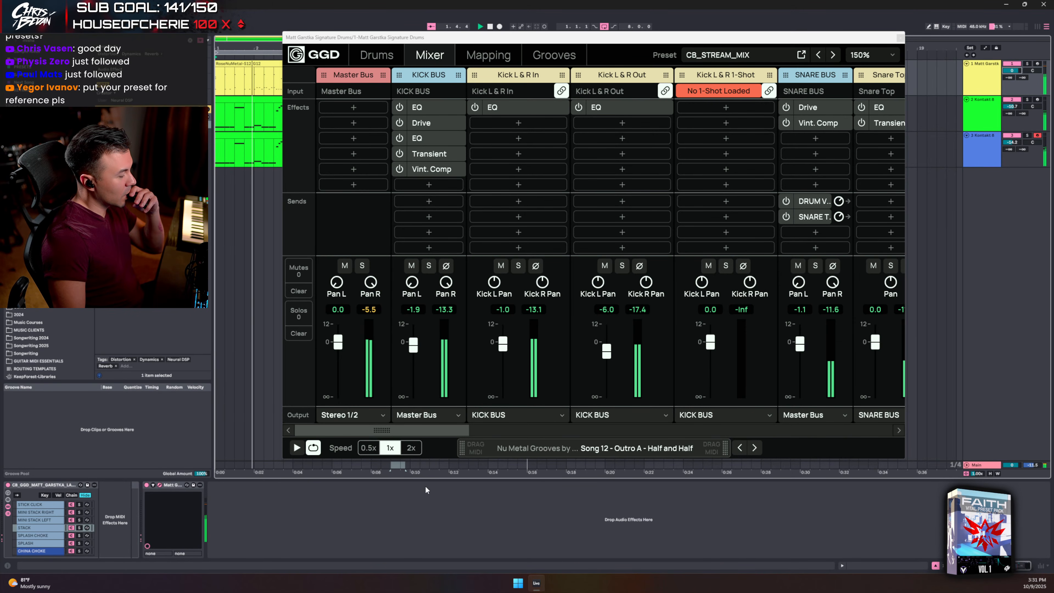
{"action": "left_click_drag", "start_coordinate": [407, 431], "coordinate": [797, 401]}
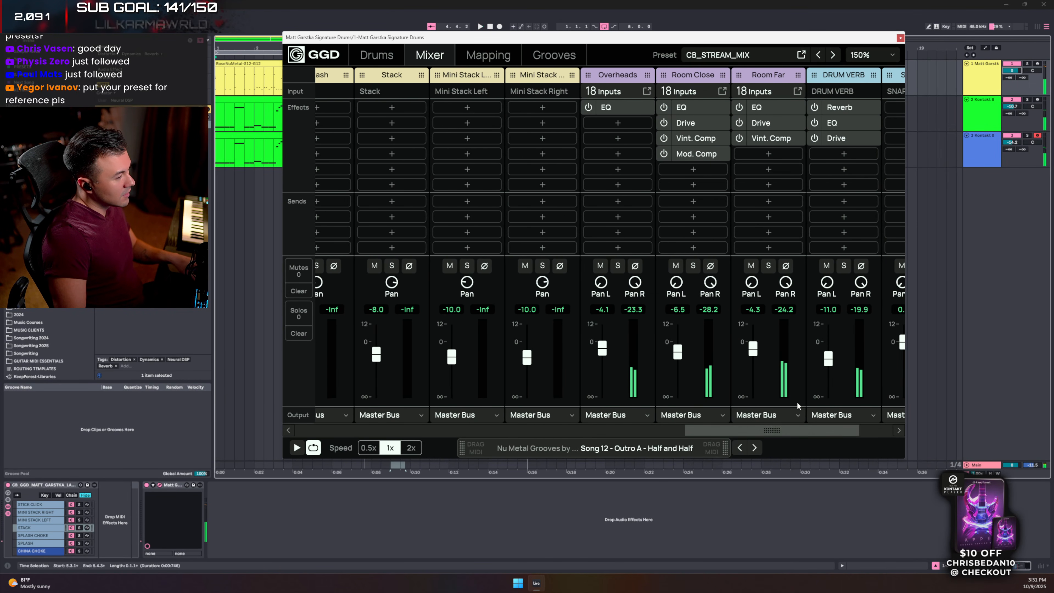
- Add an EQ effect to the Master Bus and set its first band to High Shelf mode
{"action": "left_click_drag", "start_coordinate": [757, 430], "coordinate": [290, 187]}
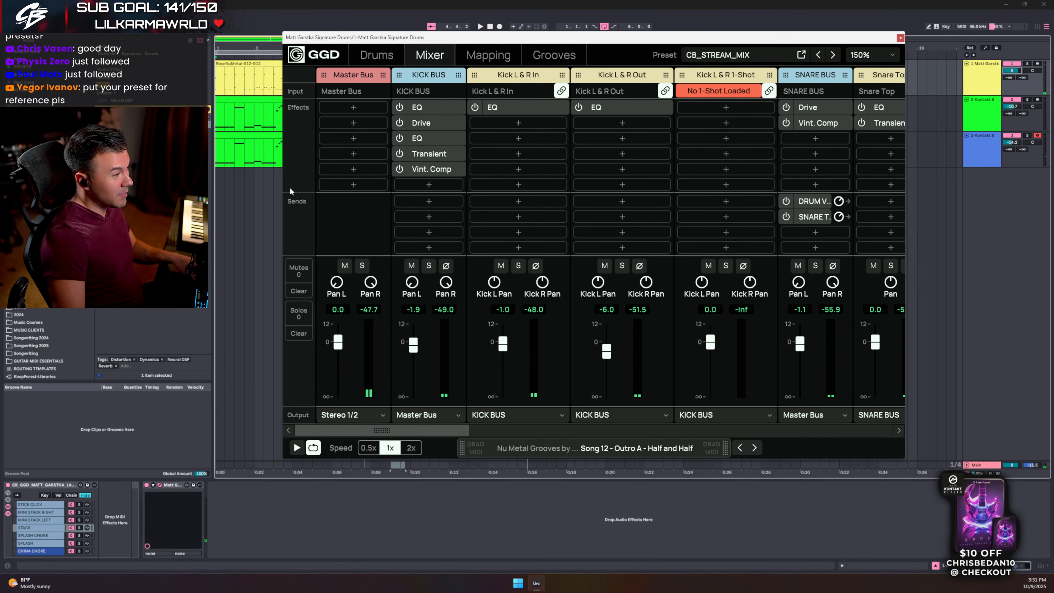
{"action": "left_click", "coordinate": [354, 108]}
{"action": "left_click", "coordinate": [349, 135]}
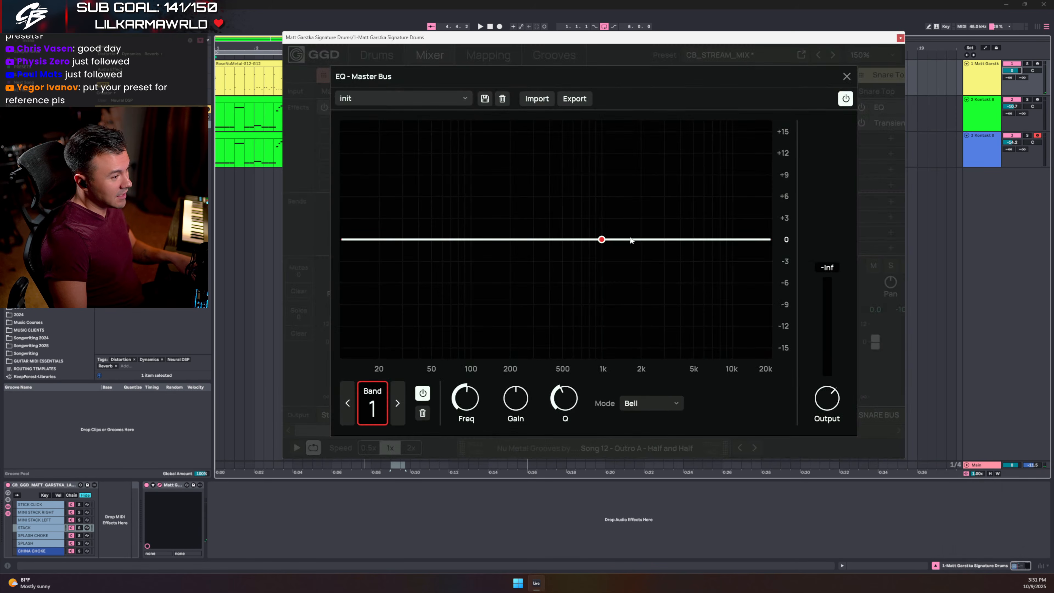
{"action": "left_click_drag", "start_coordinate": [602, 239], "coordinate": [720, 236]}
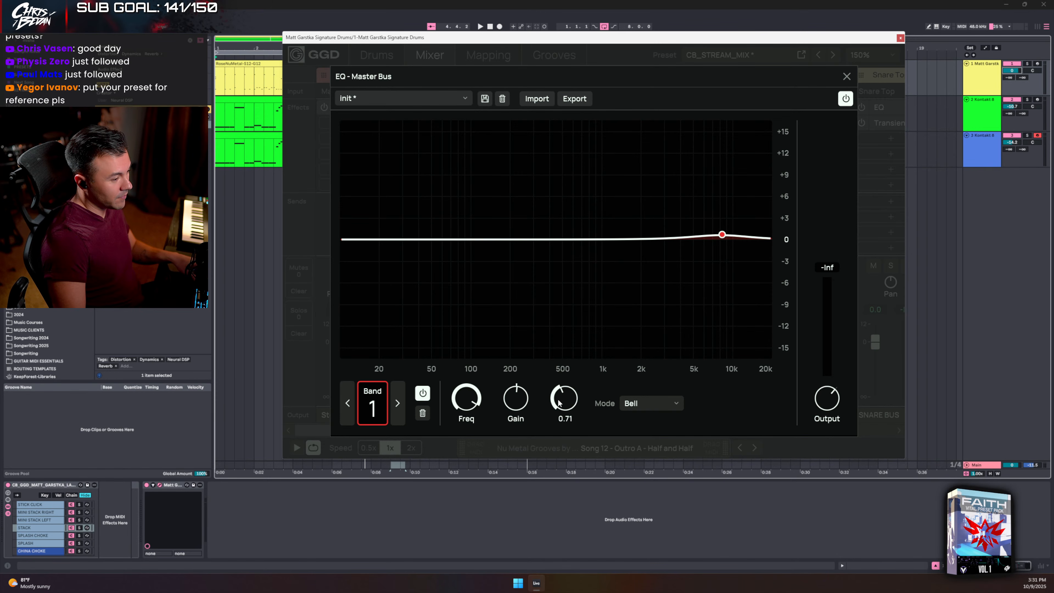
{"action": "left_click", "coordinate": [657, 402]}
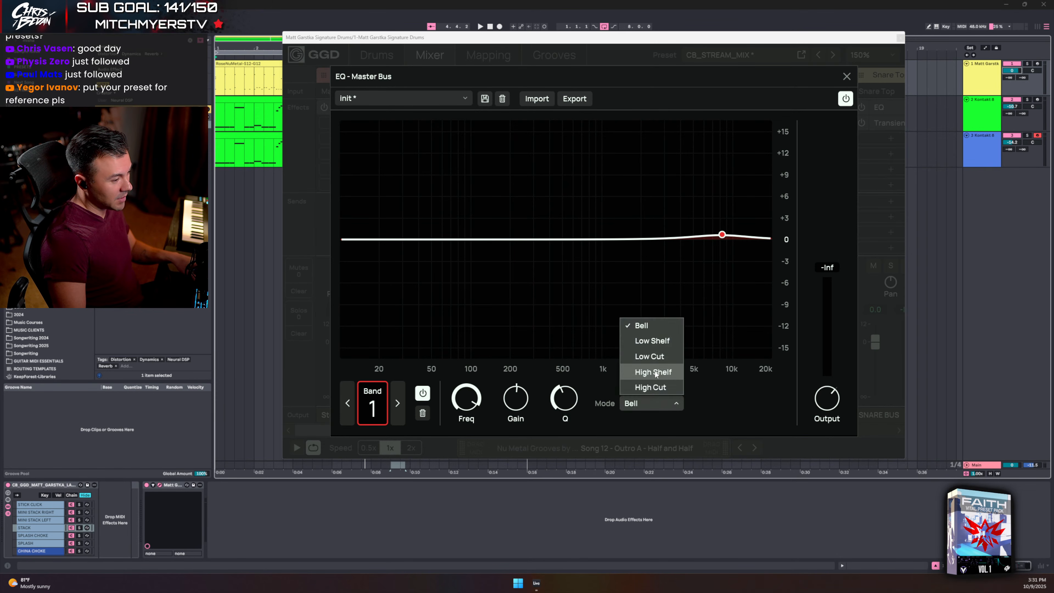
{"action": "left_click", "coordinate": [655, 387]}
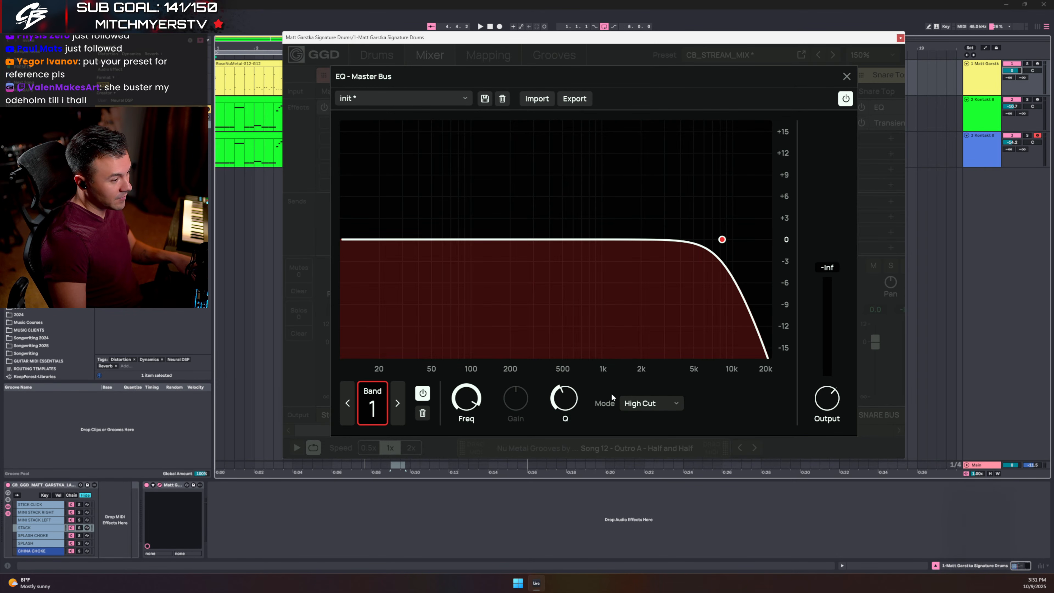
{"action": "left_click", "coordinate": [637, 409]}
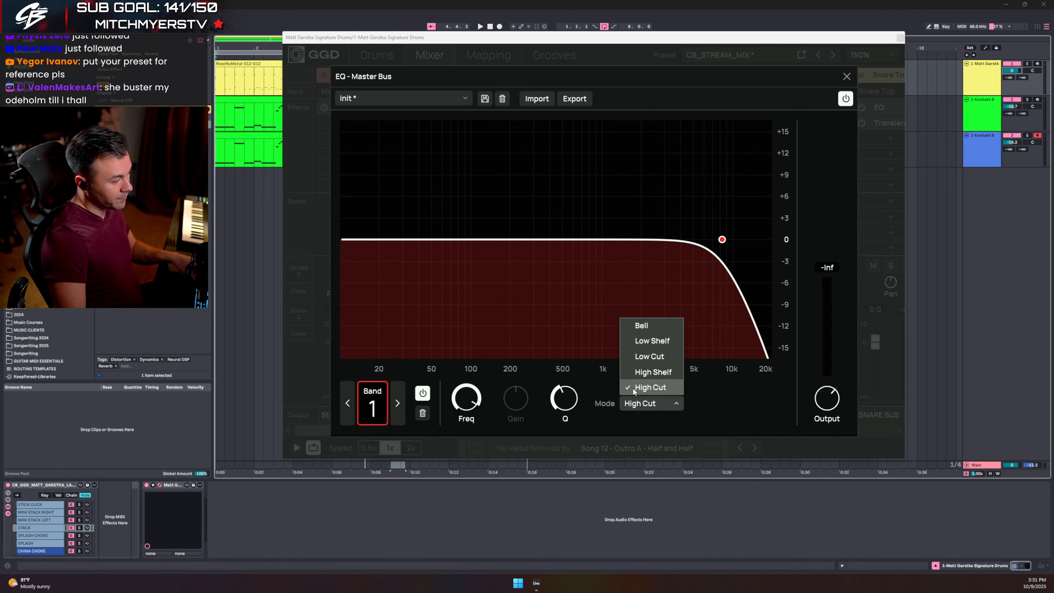
{"action": "left_click", "coordinate": [641, 373]}
- Play the drum part and shape the Master Bus high shelf to about +3.5 dB near 3.5 kHz
{"action": "key", "text": "space"}
{"action": "left_click_drag", "start_coordinate": [722, 225], "coordinate": [679, 220]}
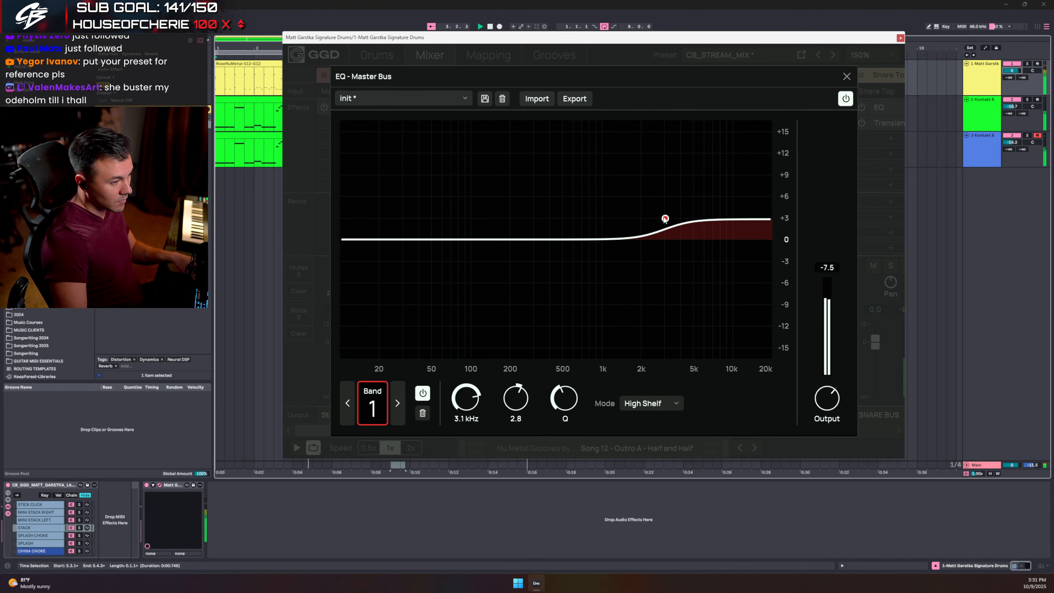
{"action": "left_click_drag", "start_coordinate": [665, 219], "coordinate": [673, 211]}
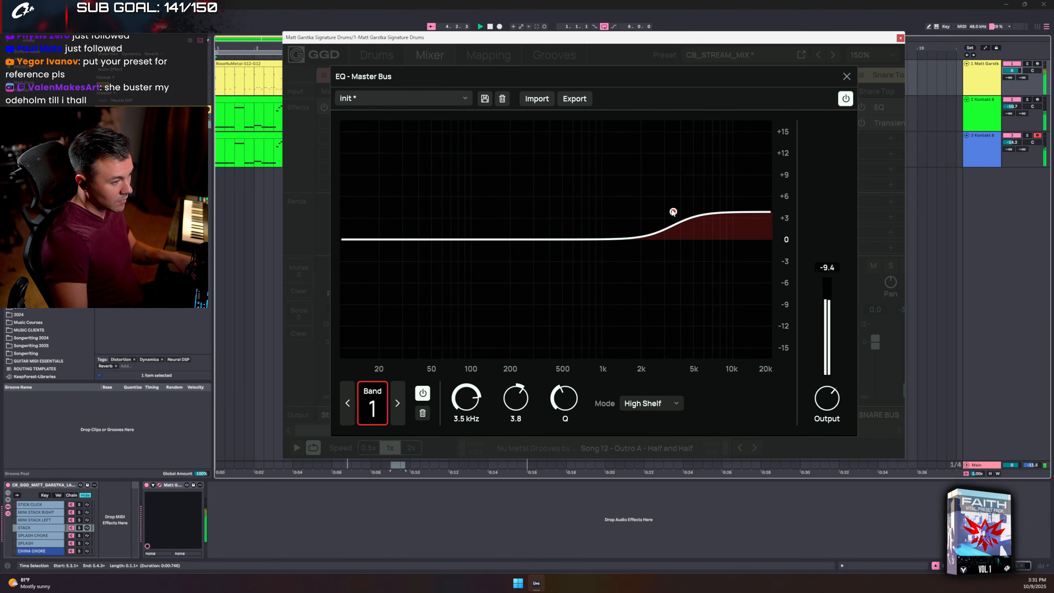
- Add a second bell band to the Master Bus EQ, boosting about 1.0 dB near 200 Hz, and close the EQ
{"action": "left_click", "coordinate": [571, 239]}
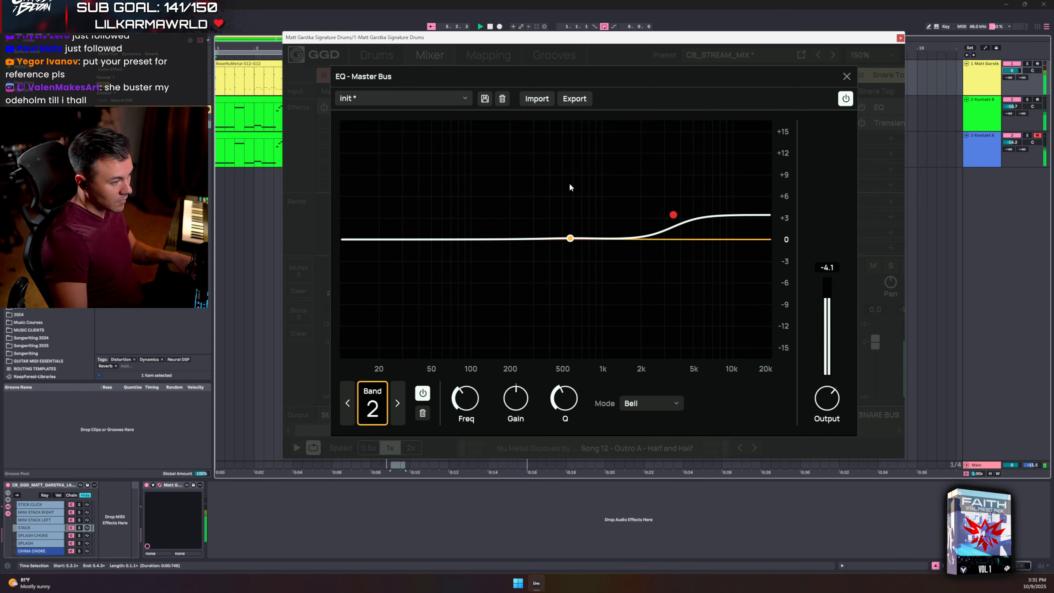
{"action": "left_click_drag", "start_coordinate": [571, 239], "coordinate": [511, 234]}
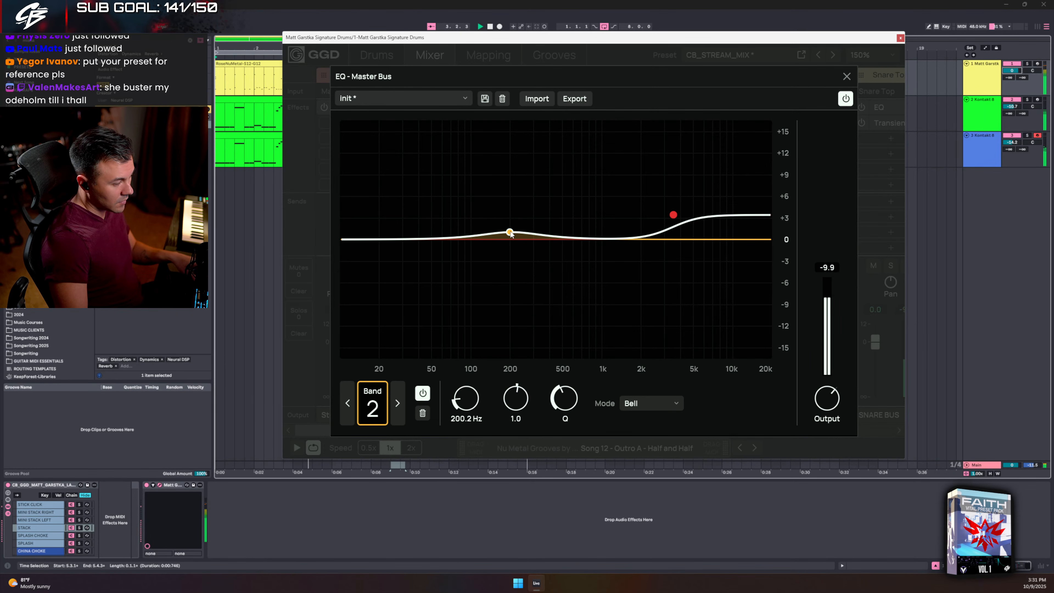
{"action": "left_click", "coordinate": [847, 76]}
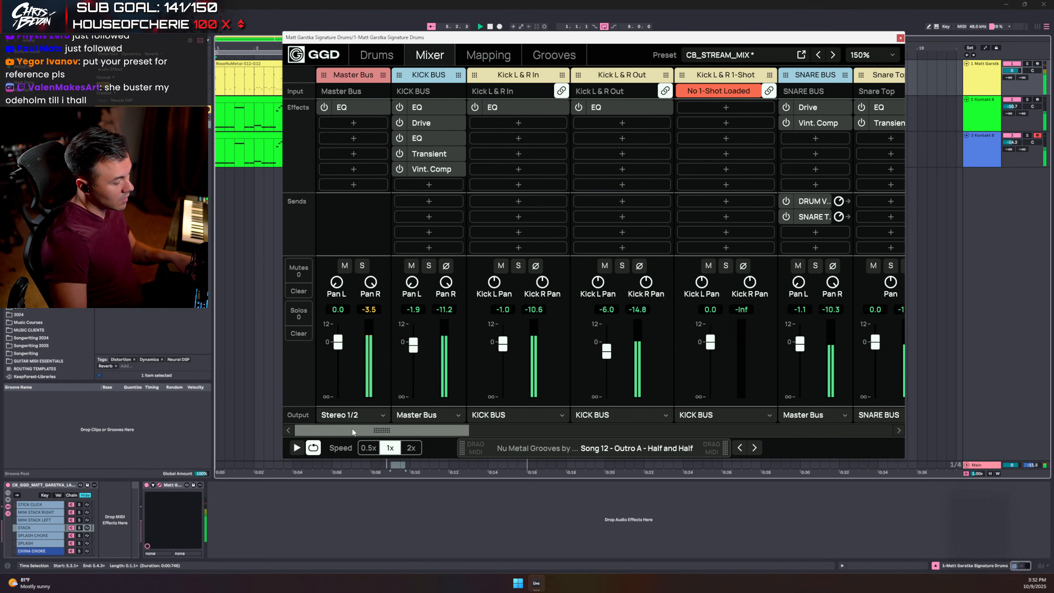
- Save the modified mix over the CB_STREAM_MIX user preset and close the preset manager
{"action": "left_click_drag", "start_coordinate": [352, 430], "coordinate": [617, 411]}
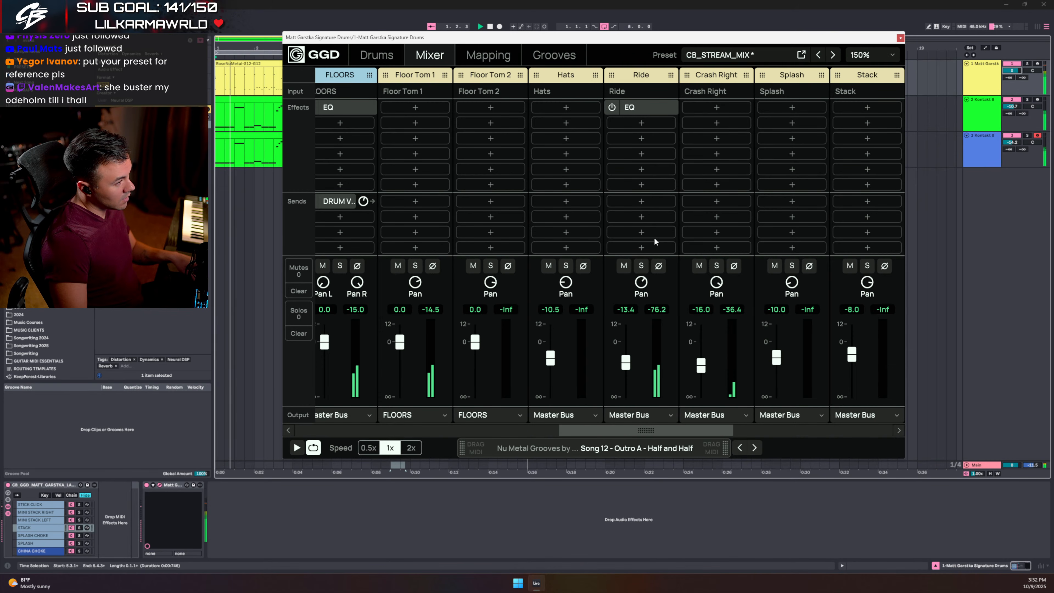
{"action": "left_click", "coordinate": [716, 55]}
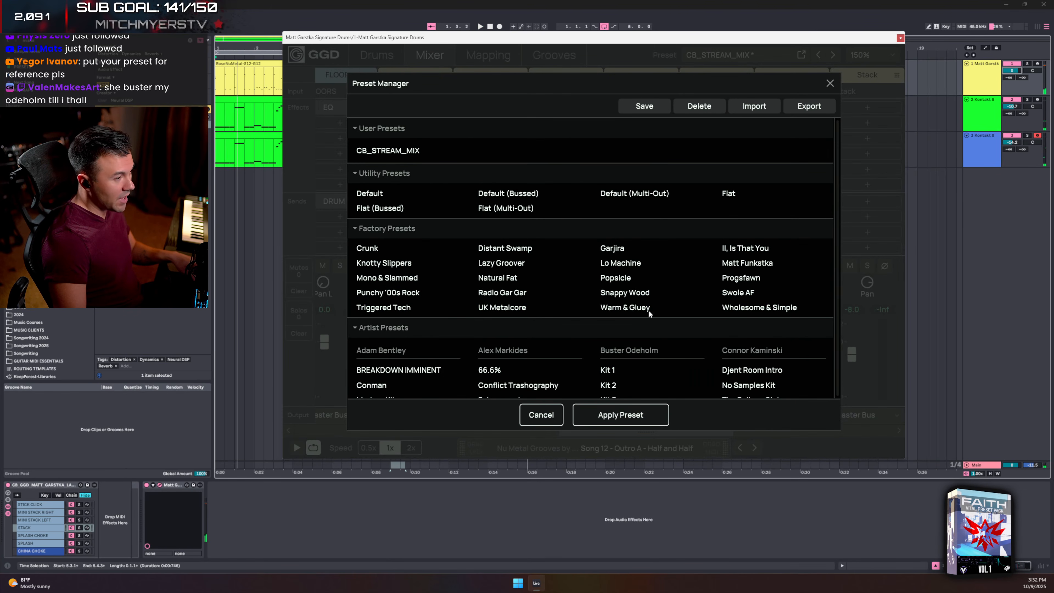
{"action": "left_click", "coordinate": [644, 107]}
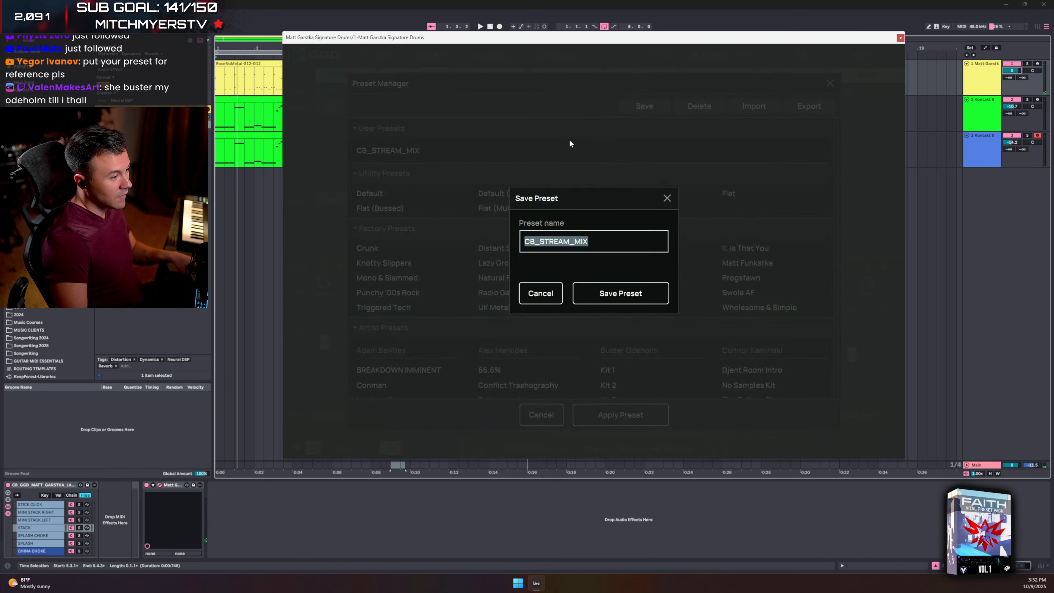
{"action": "left_click", "coordinate": [606, 299]}
{"action": "left_click", "coordinate": [609, 293]}
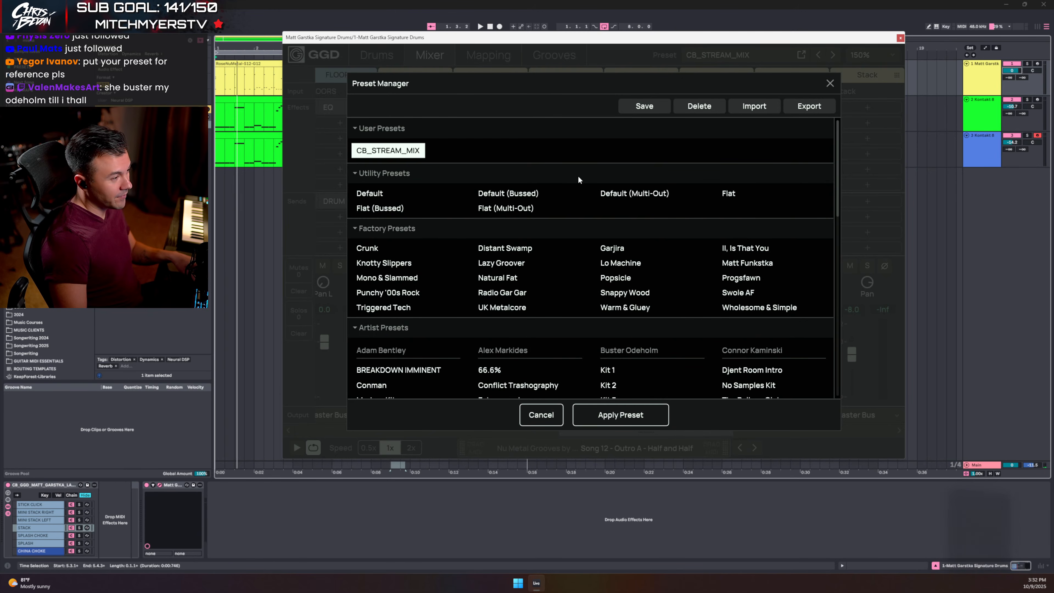
{"action": "key", "text": "space"}
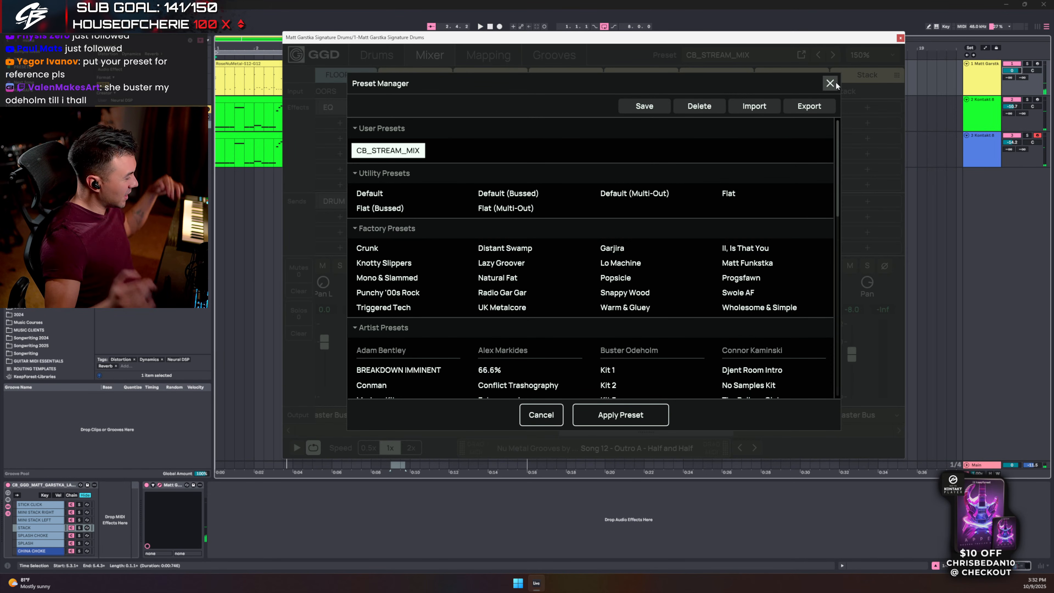
{"action": "left_click", "coordinate": [835, 85]}
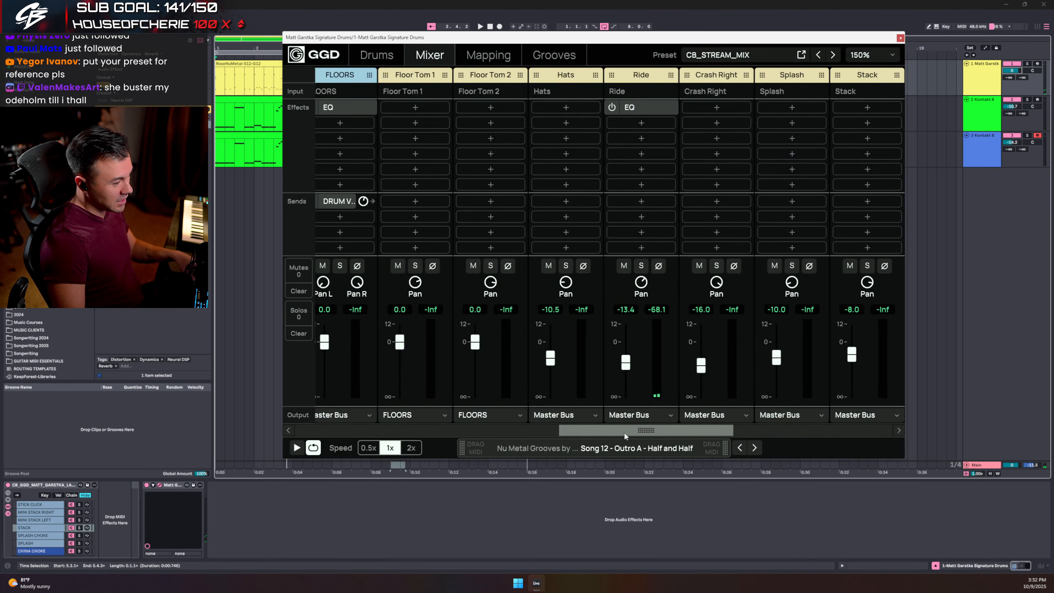
- Load Misha Mansoor's Basic Kit artist preset and play the drum part with it
{"action": "left_click_drag", "start_coordinate": [646, 430], "coordinate": [382, 430]}
{"action": "left_click", "coordinate": [725, 52]}
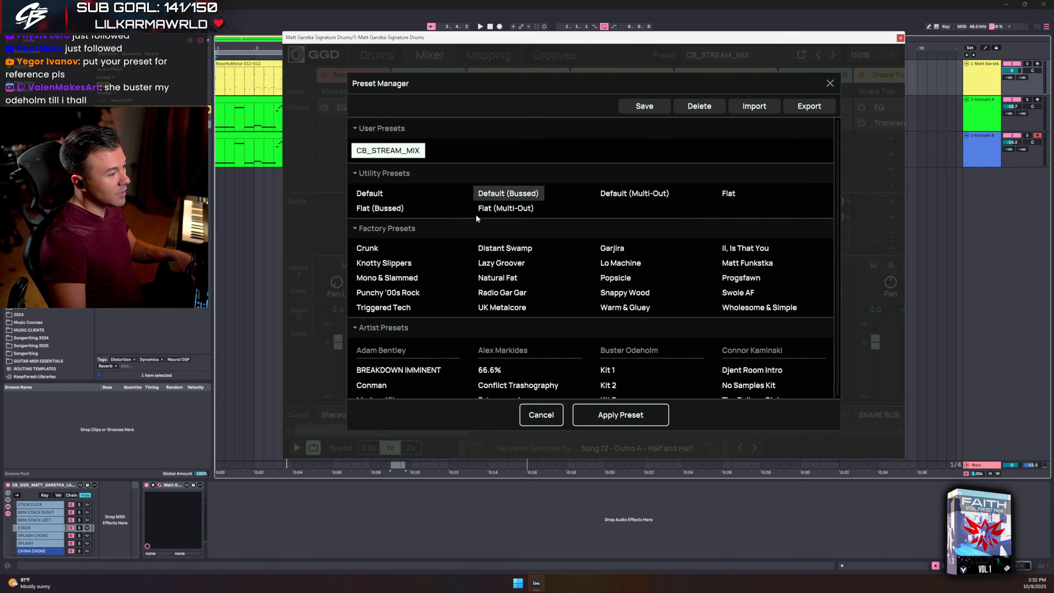
{"action": "scroll", "coordinate": [397, 268], "scroll_direction": "down", "scroll_amount": 2}
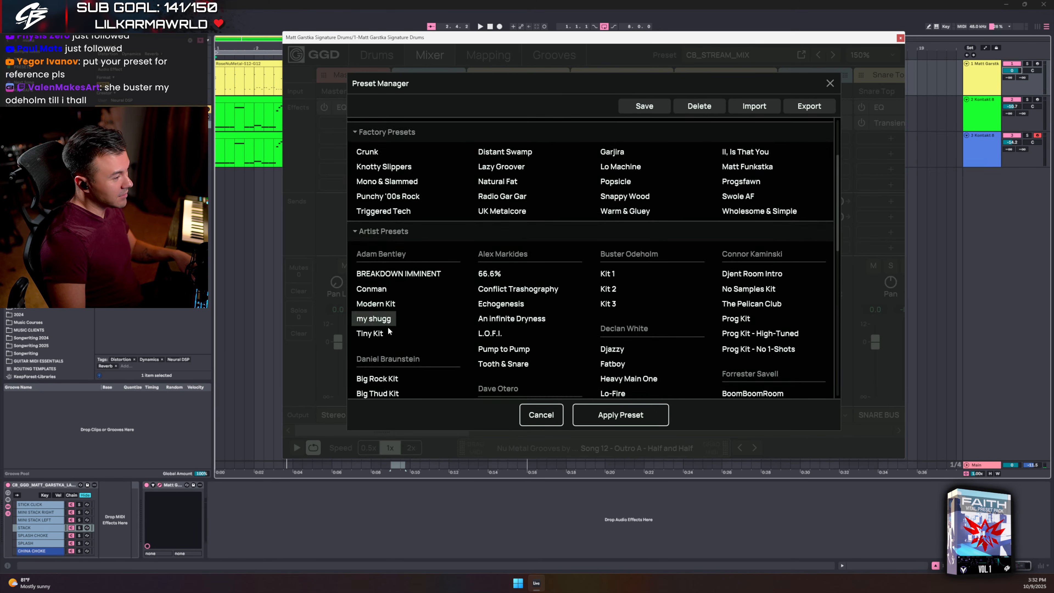
{"action": "scroll", "coordinate": [389, 326], "scroll_direction": "down", "scroll_amount": 3}
{"action": "scroll", "coordinate": [655, 272], "scroll_direction": "down", "scroll_amount": 5}
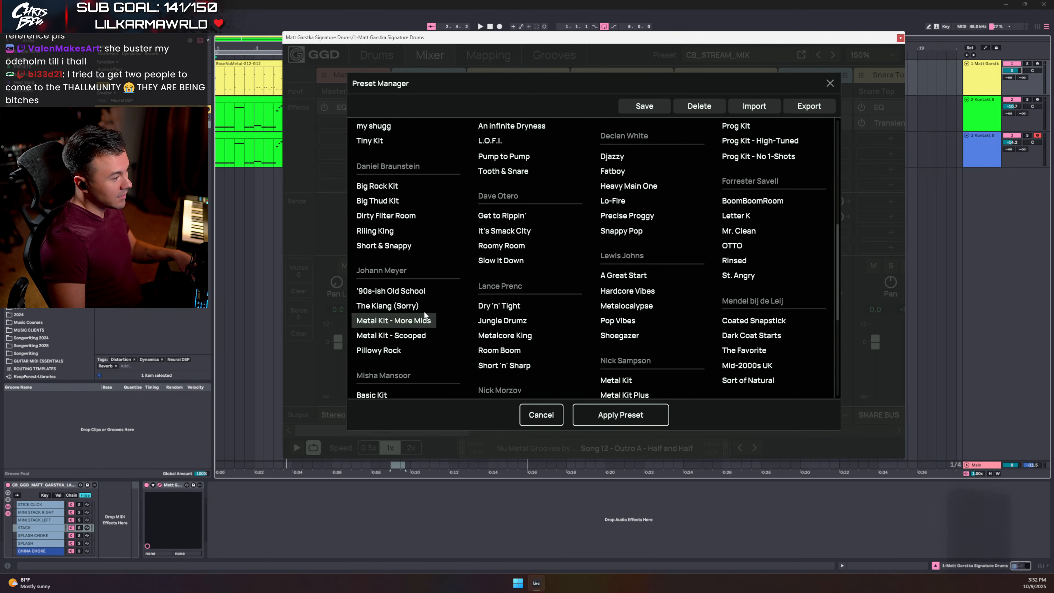
{"action": "double_click", "coordinate": [375, 299]}
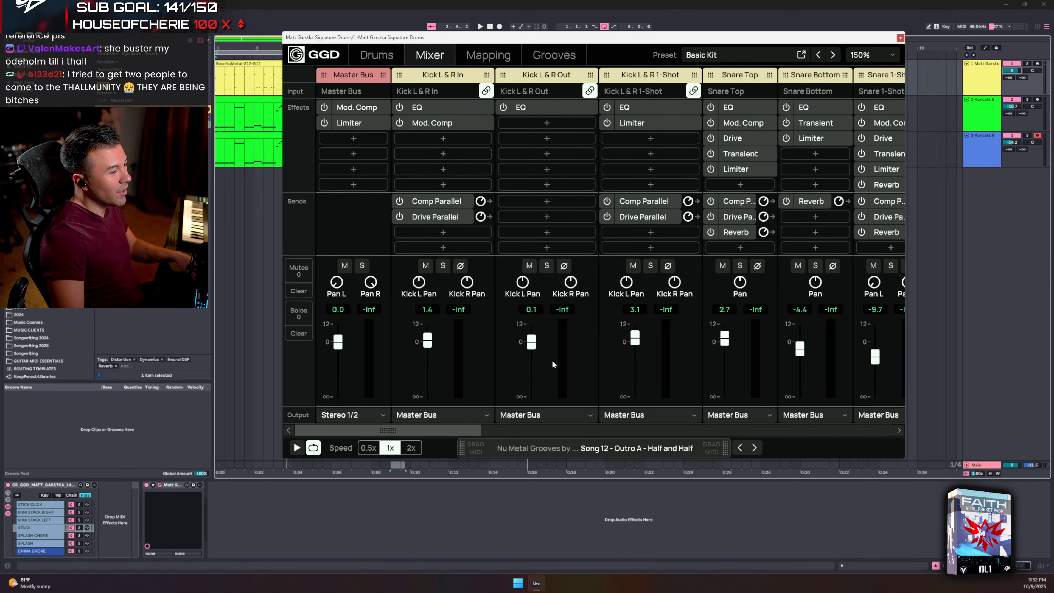
{"action": "left_click_drag", "start_coordinate": [430, 427], "coordinate": [522, 394]}
{"action": "key", "text": "space"}
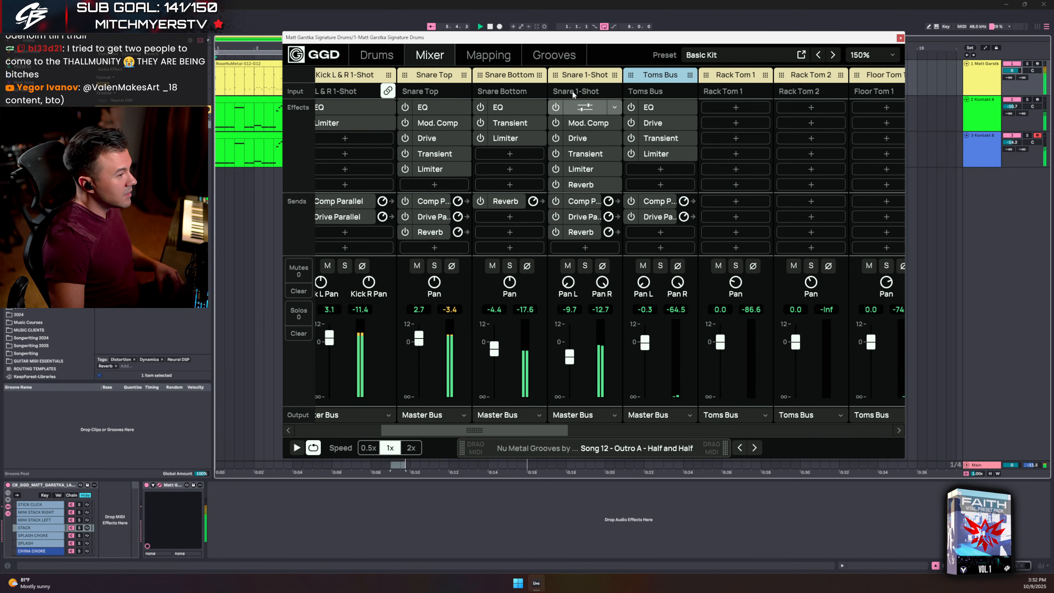
- Load Misha Mansoor's Big Low preset during playback and solo the Matt Garstka drum track
{"action": "left_click", "coordinate": [695, 55]}
{"action": "scroll", "coordinate": [399, 322], "scroll_direction": "down", "scroll_amount": 10}
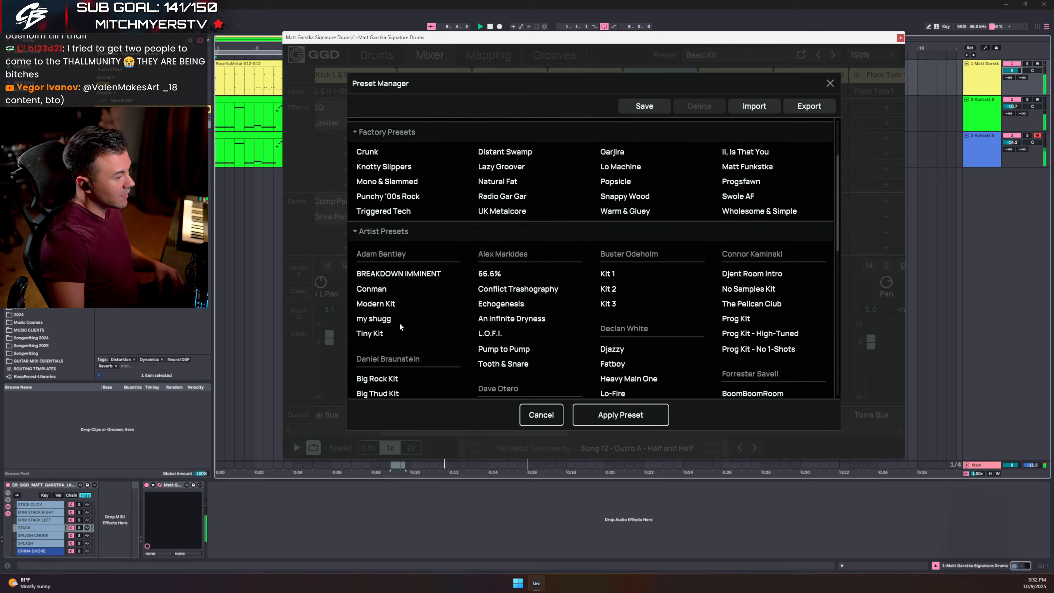
{"action": "double_click", "coordinate": [359, 282]}
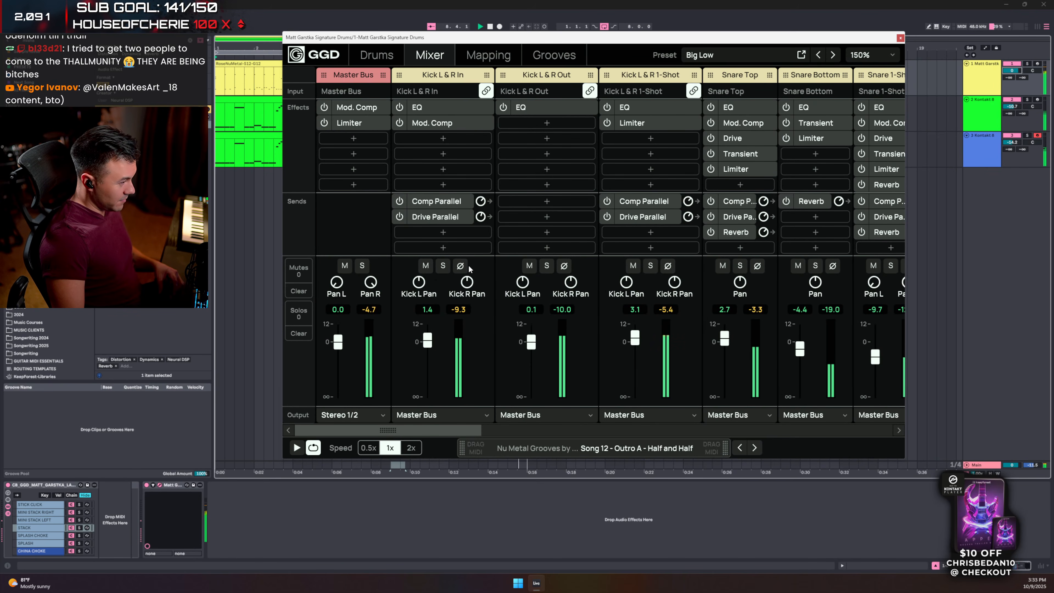
{"action": "left_click", "coordinate": [1029, 64]}
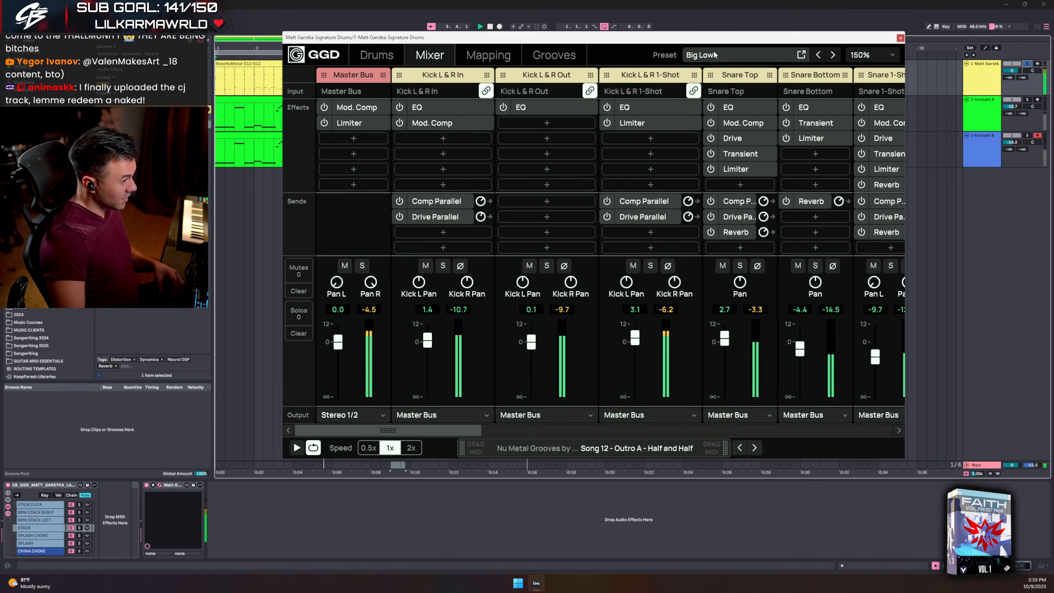
- Load Misha Mansoor's Big Room preset while the soloed drum track plays
{"action": "left_click", "coordinate": [783, 65]}
{"action": "scroll", "coordinate": [529, 267], "scroll_direction": "down", "scroll_amount": 10}
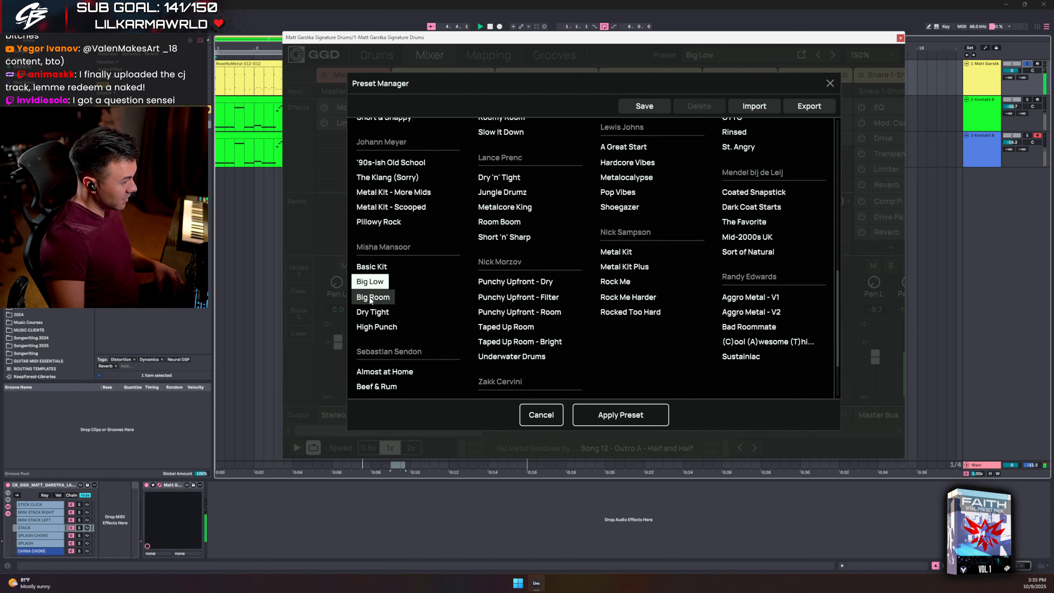
{"action": "double_click", "coordinate": [370, 297]}
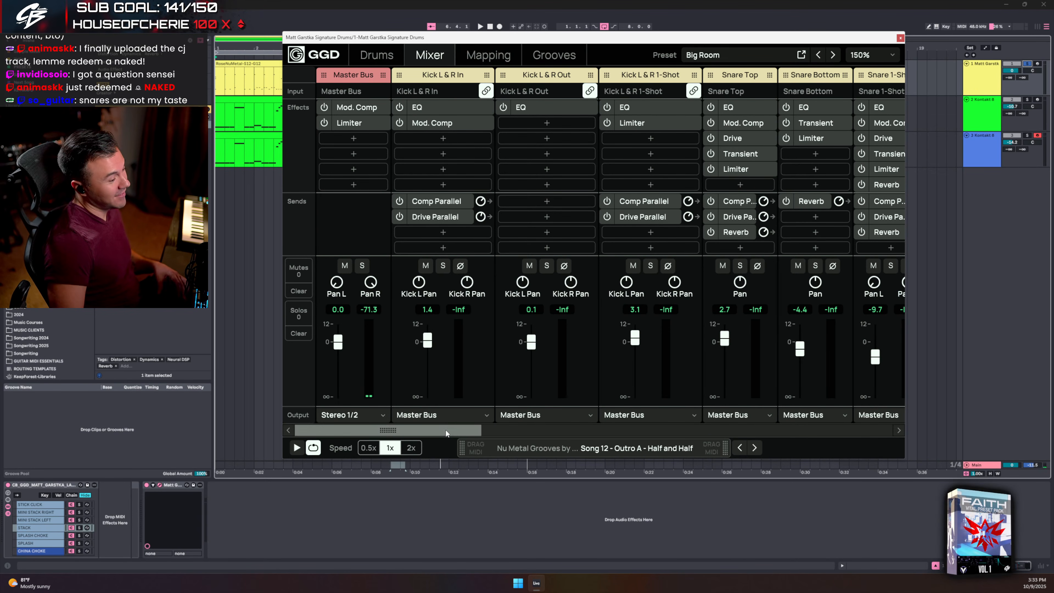
- Lower the Ride channel to about -12.8 dB in the Big Room preset and play the drum part
{"action": "left_click_drag", "start_coordinate": [446, 432], "coordinate": [717, 412]}
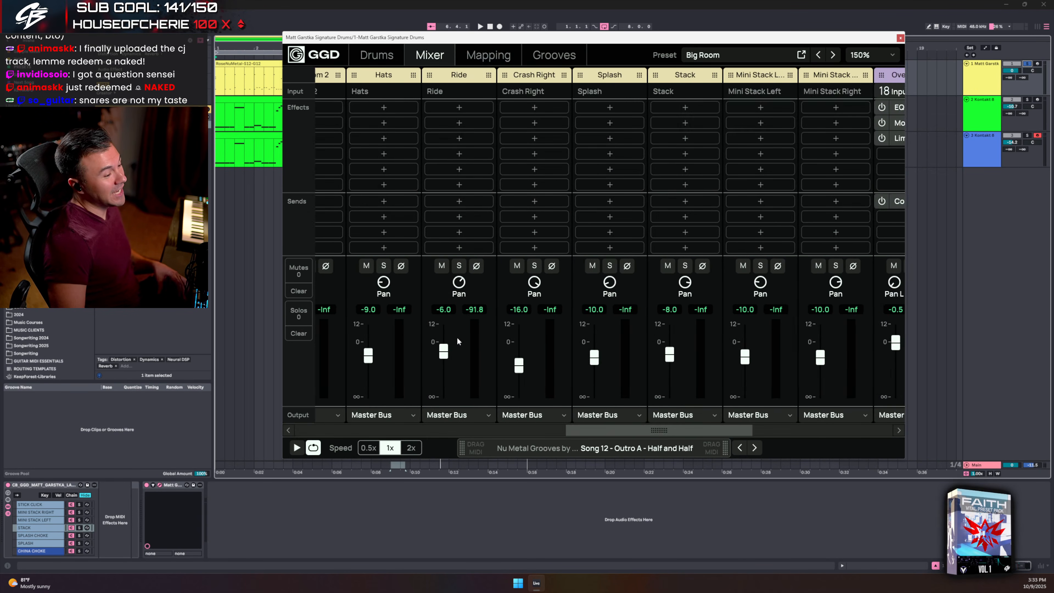
{"action": "left_click_drag", "start_coordinate": [446, 348], "coordinate": [442, 369]}
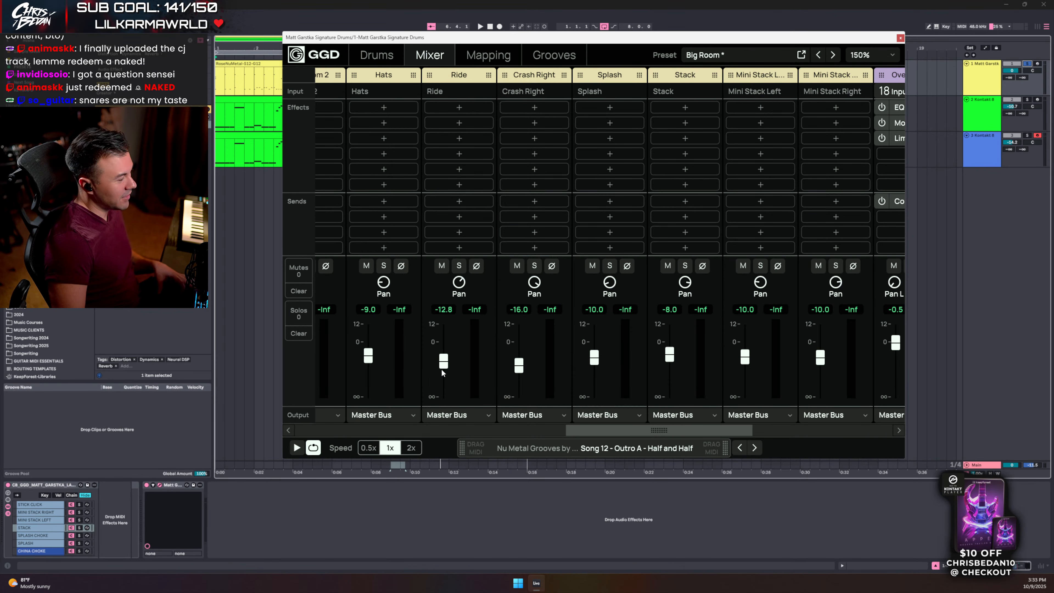
{"action": "key", "text": "space"}
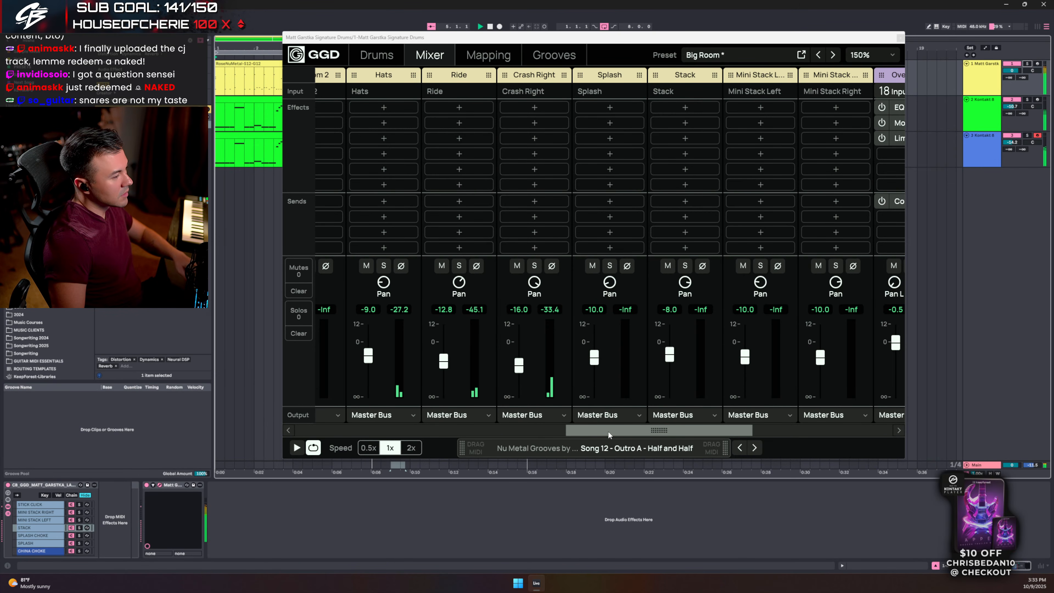
- Load Misha Mansoor's Dry Tight preset during playback and bring up its room, parallel and Reverb channels
{"action": "left_click", "coordinate": [706, 56]}
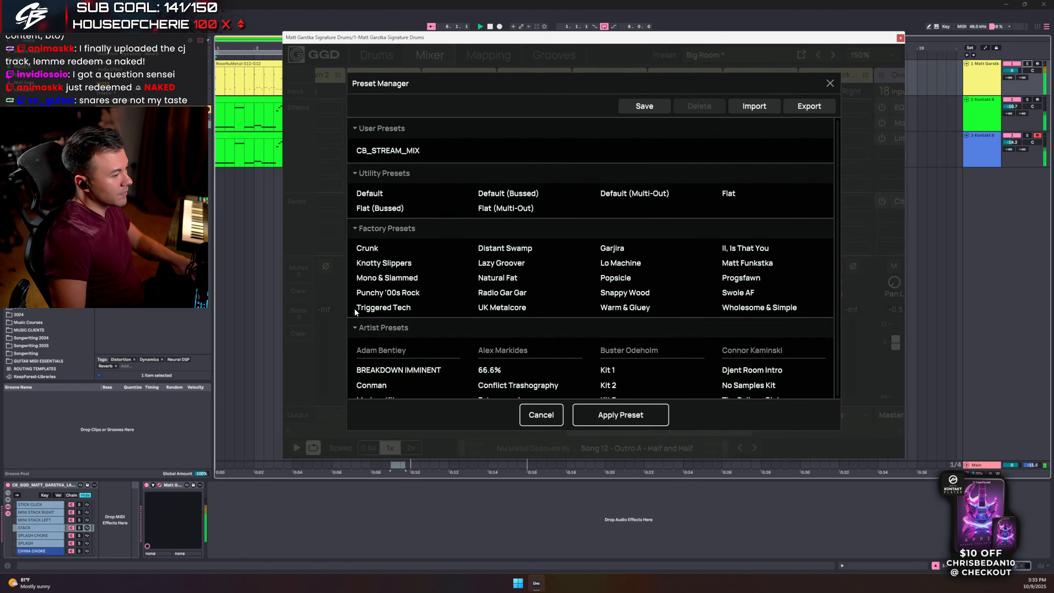
{"action": "scroll", "coordinate": [355, 313], "scroll_direction": "down", "scroll_amount": 2}
{"action": "scroll", "coordinate": [371, 320], "scroll_direction": "down", "scroll_amount": 6}
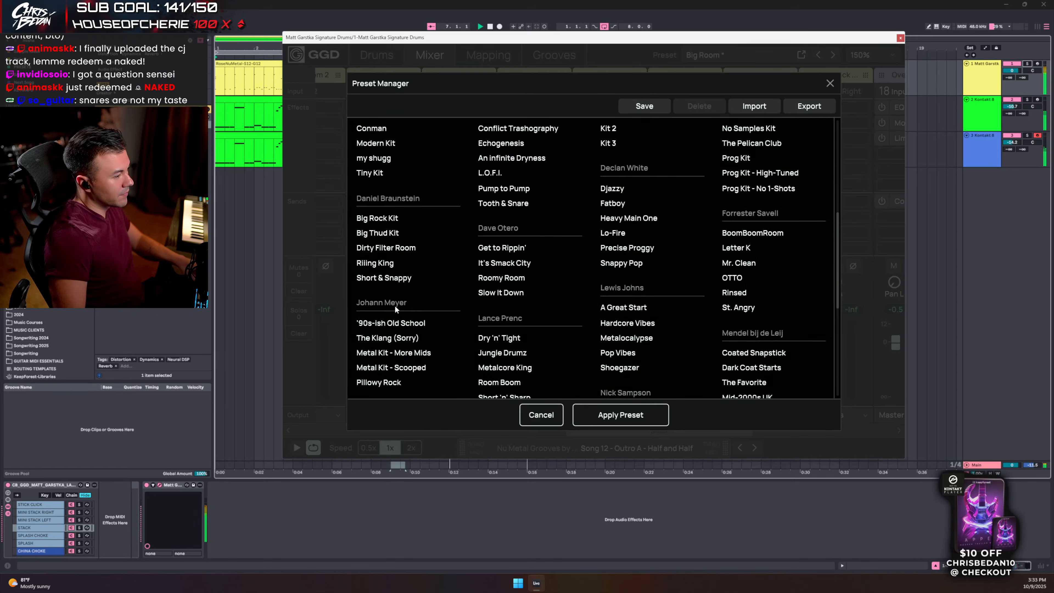
{"action": "scroll", "coordinate": [400, 317], "scroll_direction": "down", "scroll_amount": 3}
{"action": "left_click", "coordinate": [378, 282]}
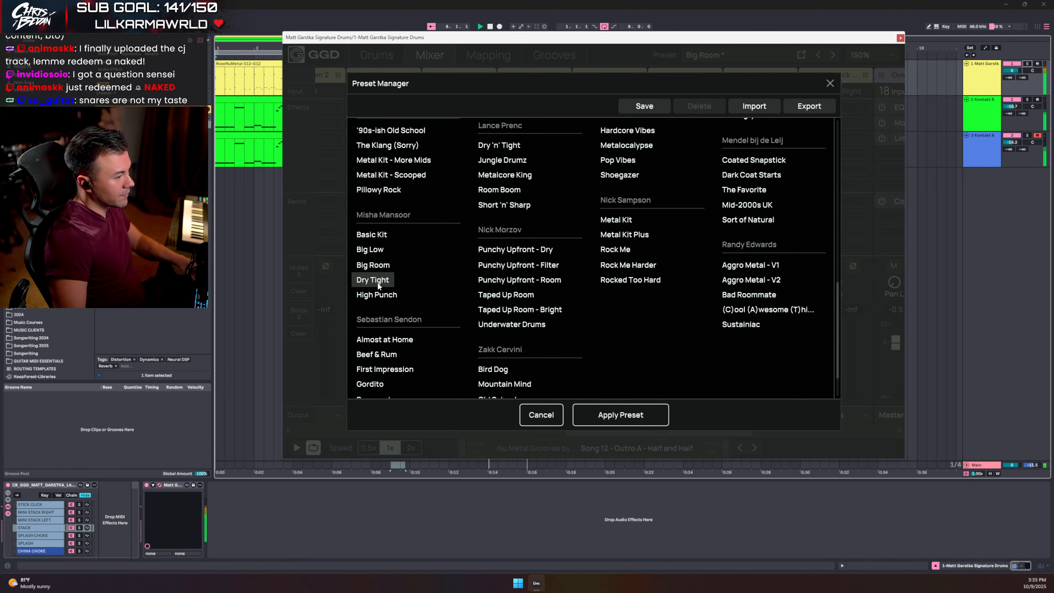
{"action": "double_click", "coordinate": [378, 281]}
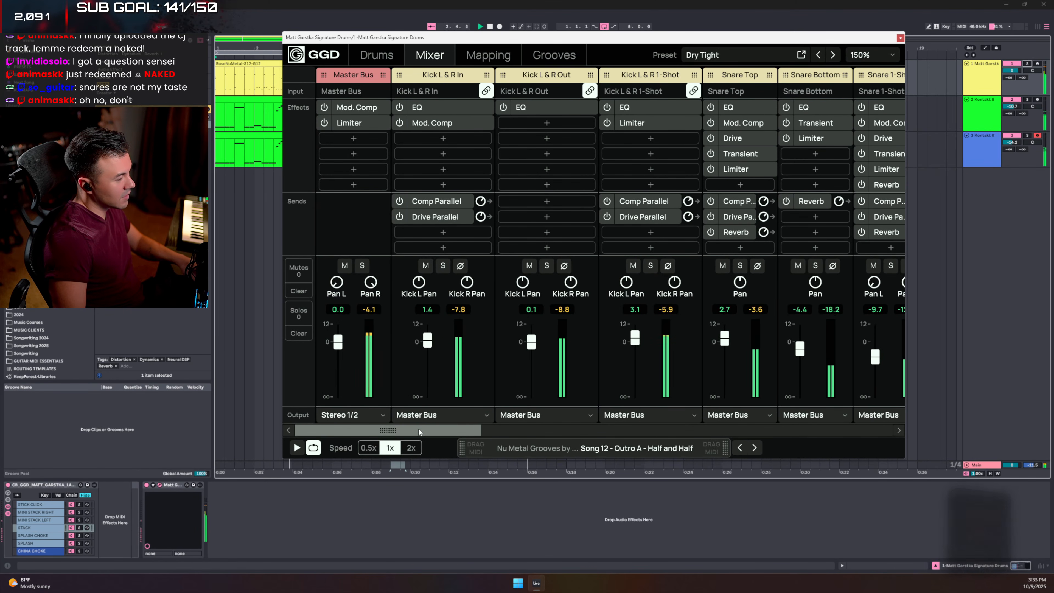
{"action": "left_click_drag", "start_coordinate": [418, 428], "coordinate": [867, 416]}
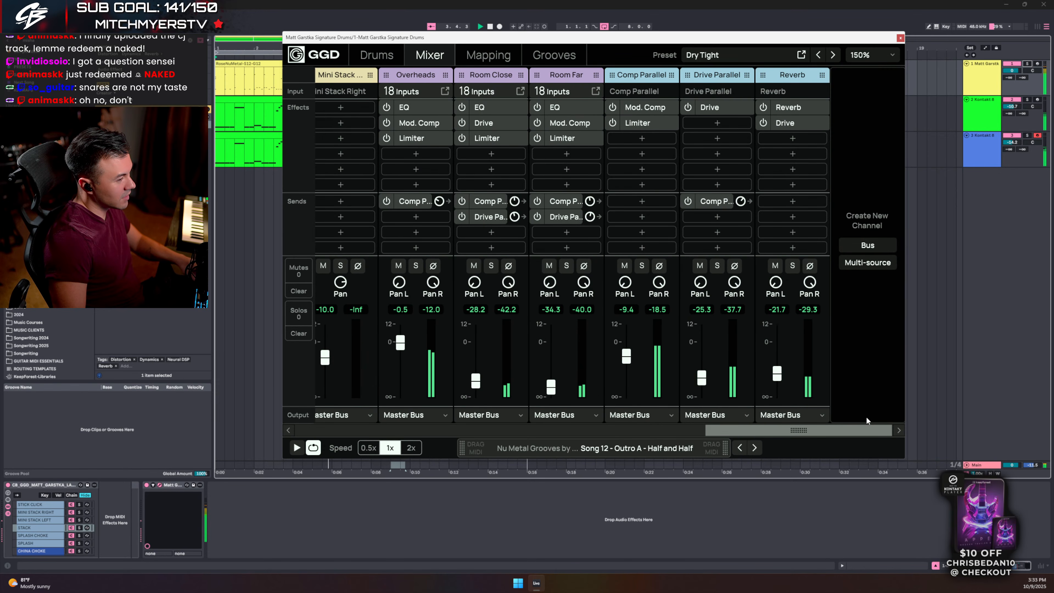
- Solo the Reverb channel, raise it to about -6.4 dB and unsolo it in the drum mixer
{"action": "left_click", "coordinate": [792, 266]}
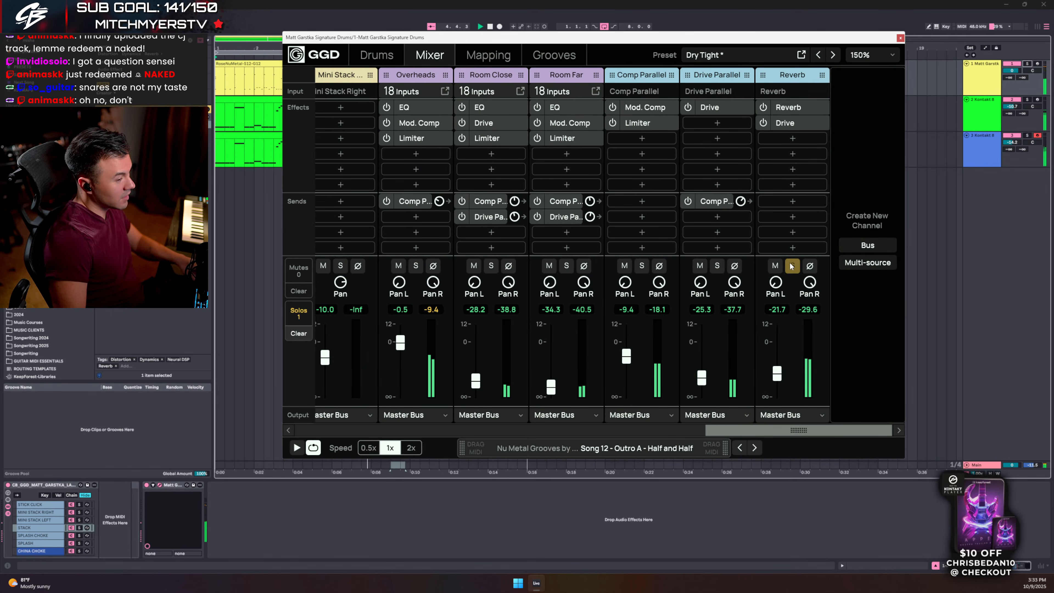
{"action": "left_click_drag", "start_coordinate": [775, 378], "coordinate": [777, 346]}
{"action": "left_click", "coordinate": [793, 266]}
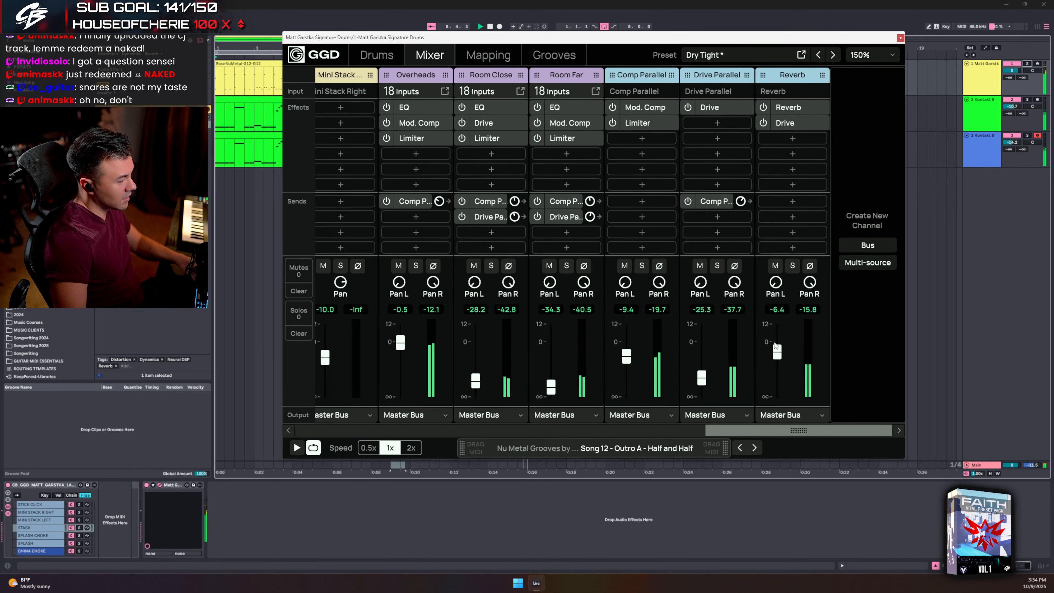
{"action": "left_click_drag", "start_coordinate": [754, 430], "coordinate": [301, 407]}
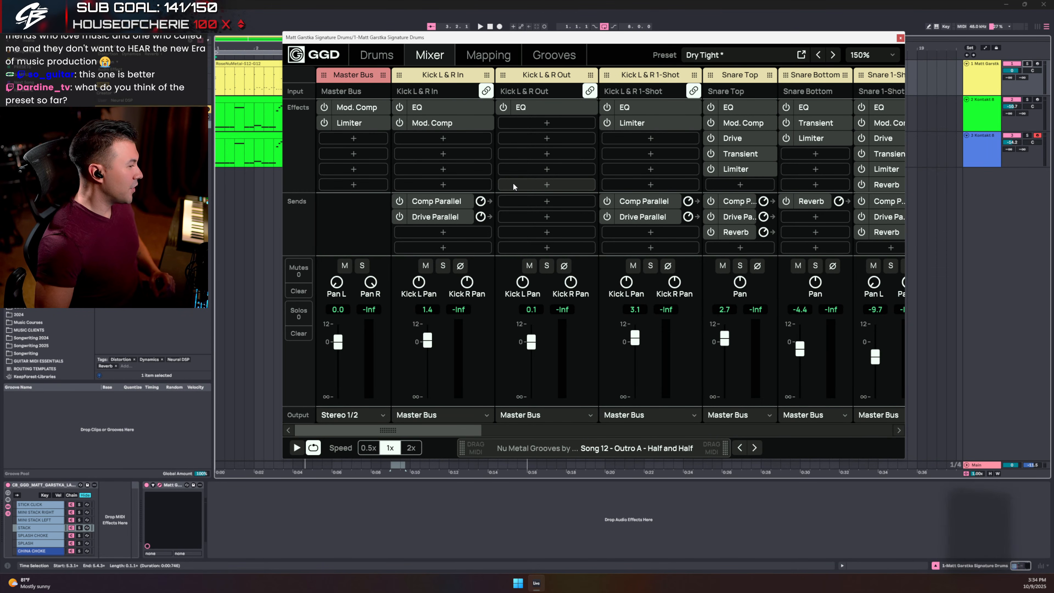
- Browse the drum plugin's artist presets without applying one and close the plugin
{"action": "left_click", "coordinate": [711, 55]}
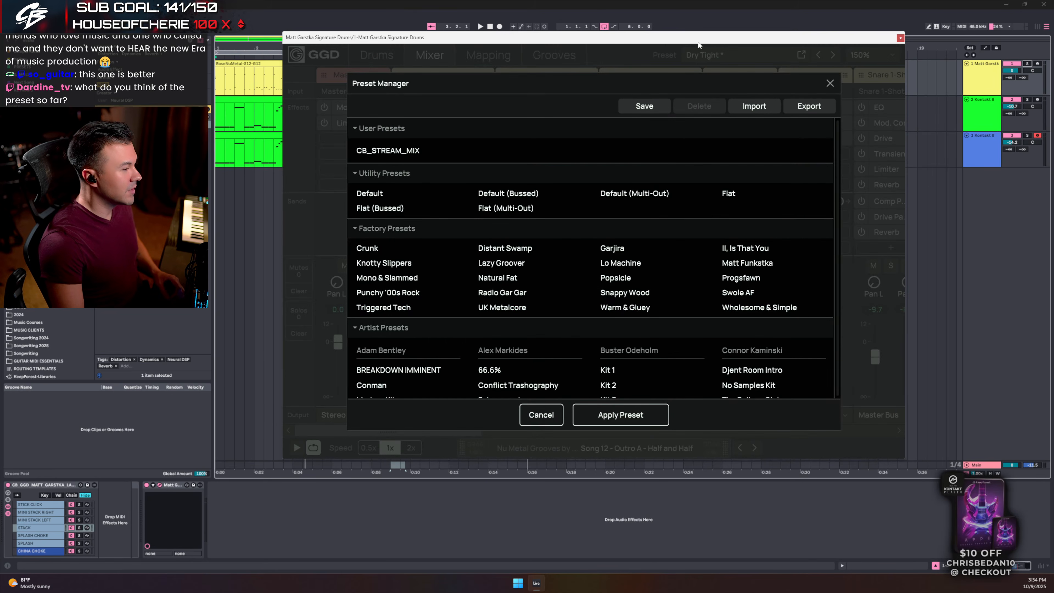
{"action": "scroll", "coordinate": [592, 290], "scroll_direction": "down", "scroll_amount": 8}
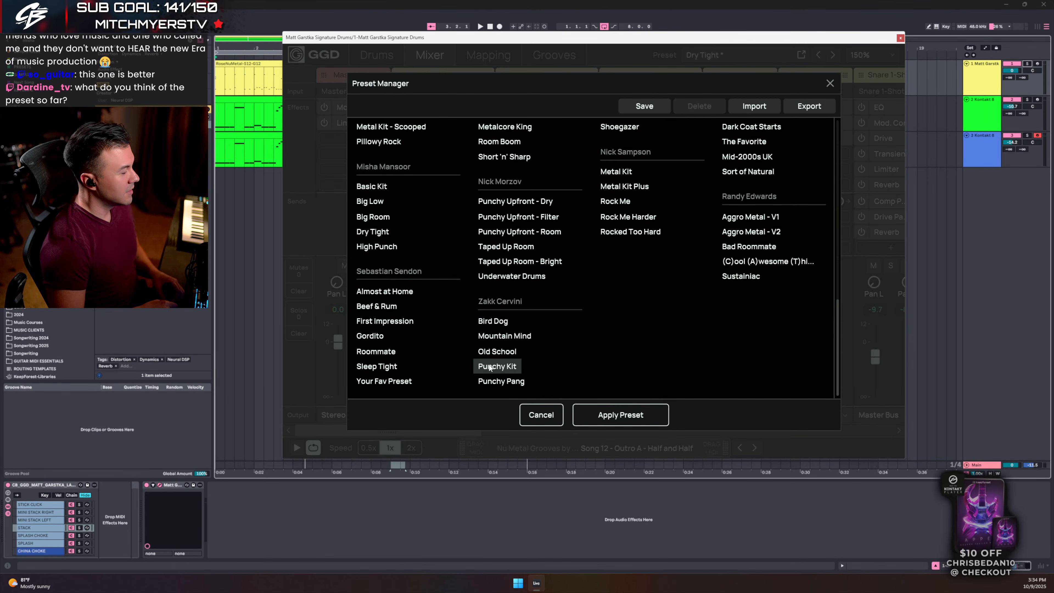
{"action": "left_click", "coordinate": [830, 83]}
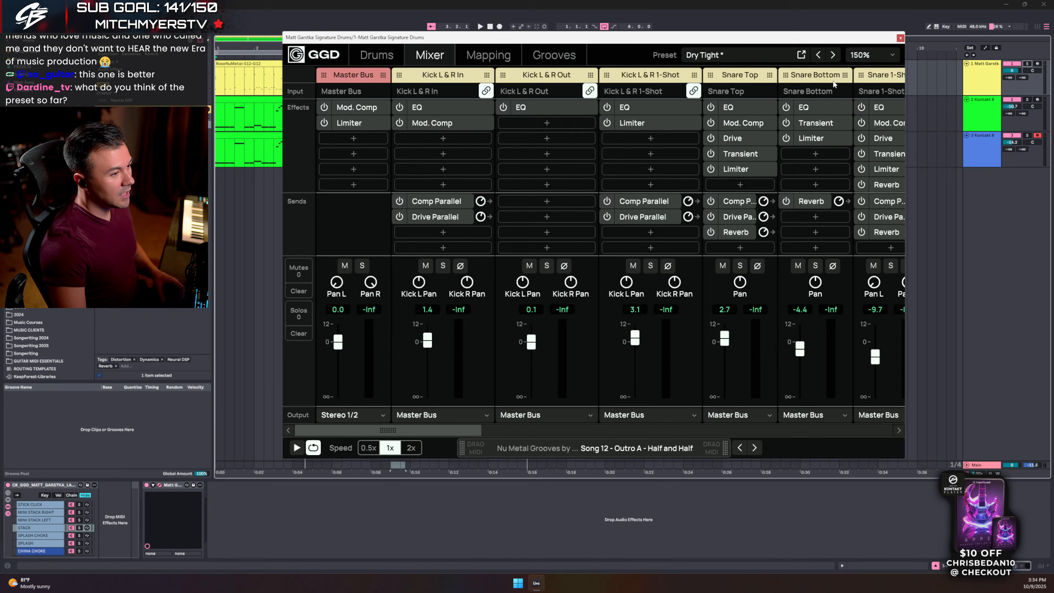
{"action": "left_click", "coordinate": [902, 38]}
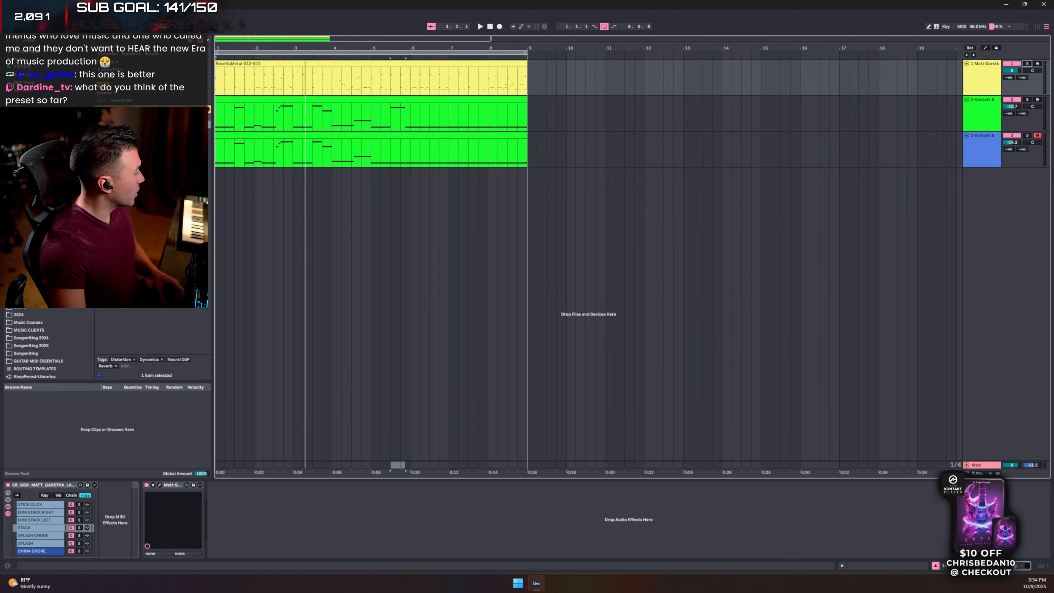
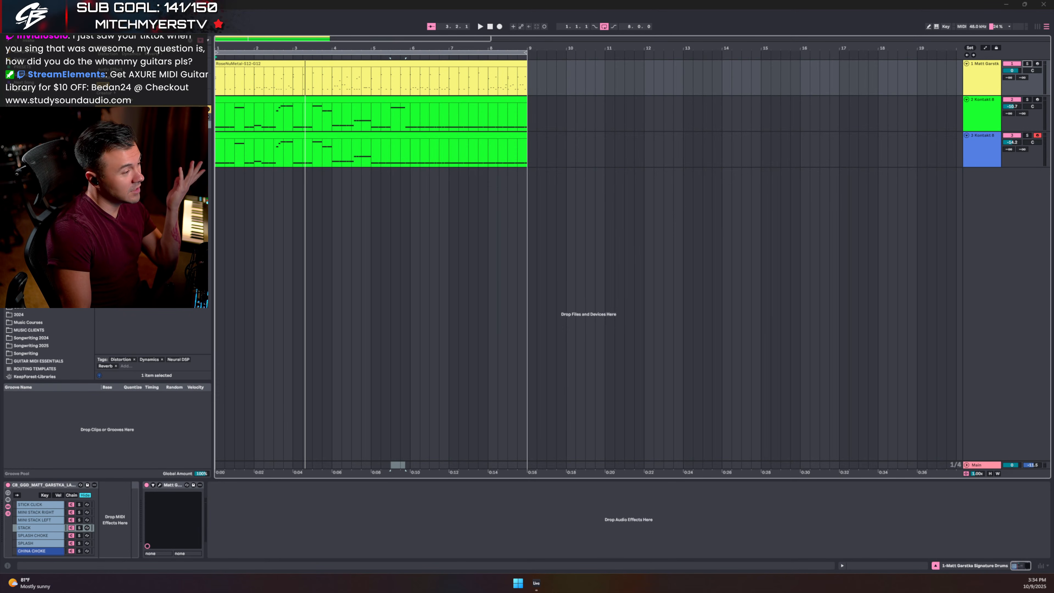
- Open Archetype Misha Mansoor X on the third track and engage its Laser pedal
{"action": "left_click", "coordinate": [962, 163]}
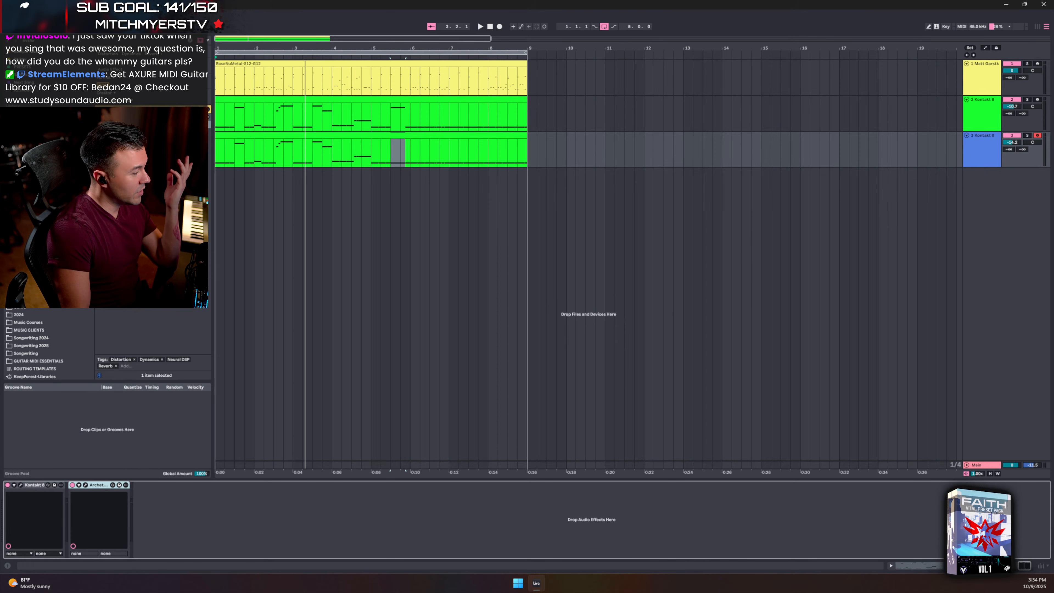
{"action": "left_click", "coordinate": [21, 485]}
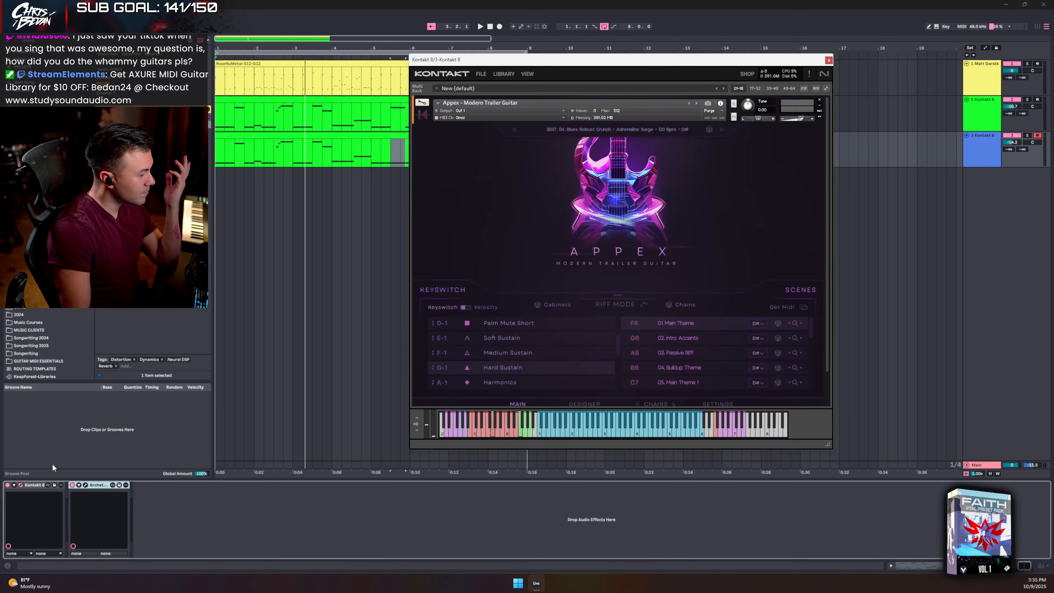
{"action": "left_click", "coordinate": [828, 60]}
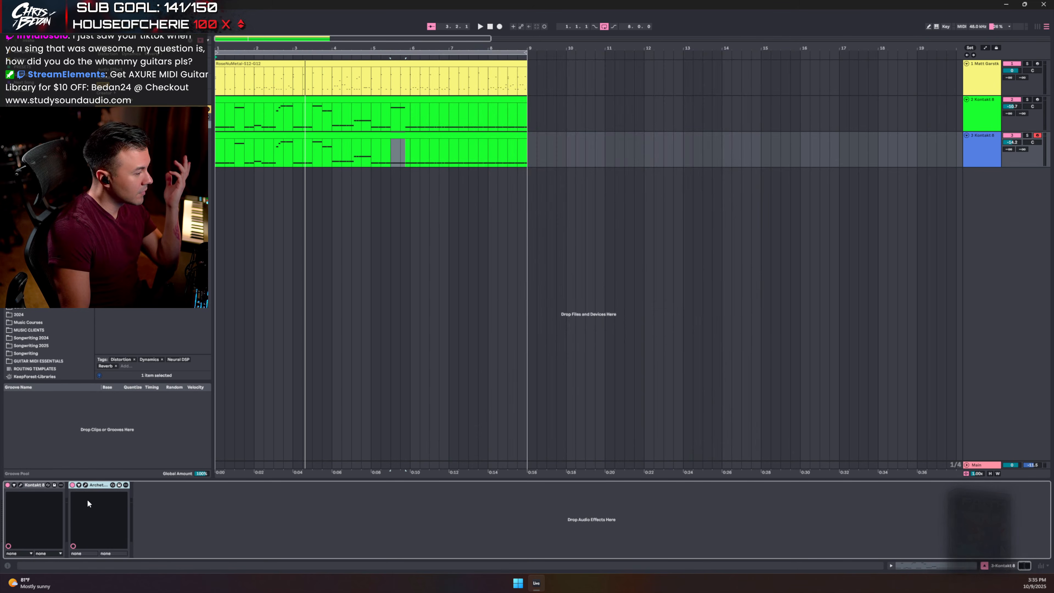
{"action": "left_click", "coordinate": [85, 485]}
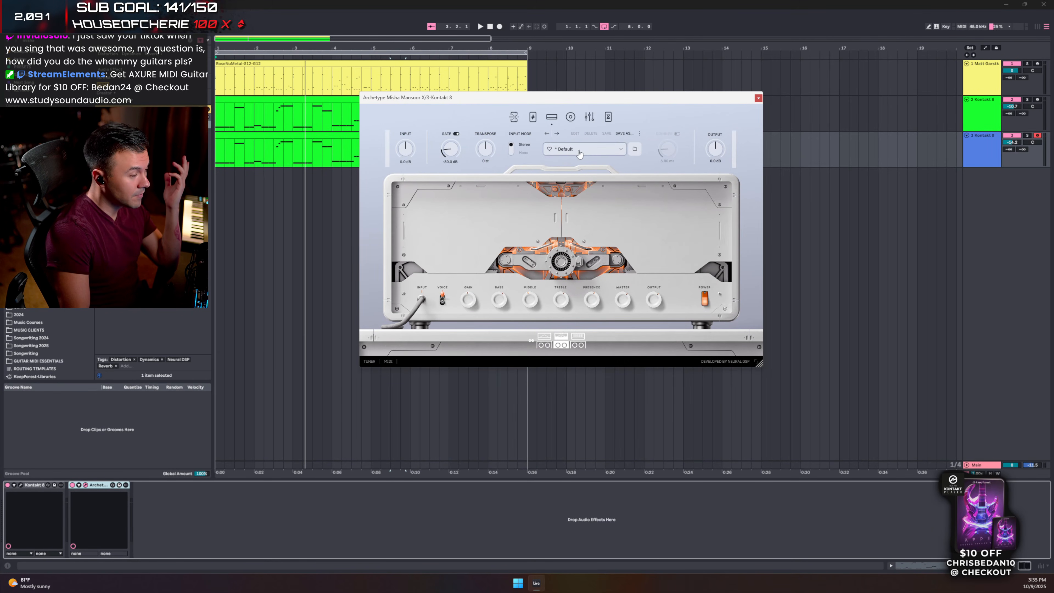
{"action": "left_click", "coordinate": [591, 120]}
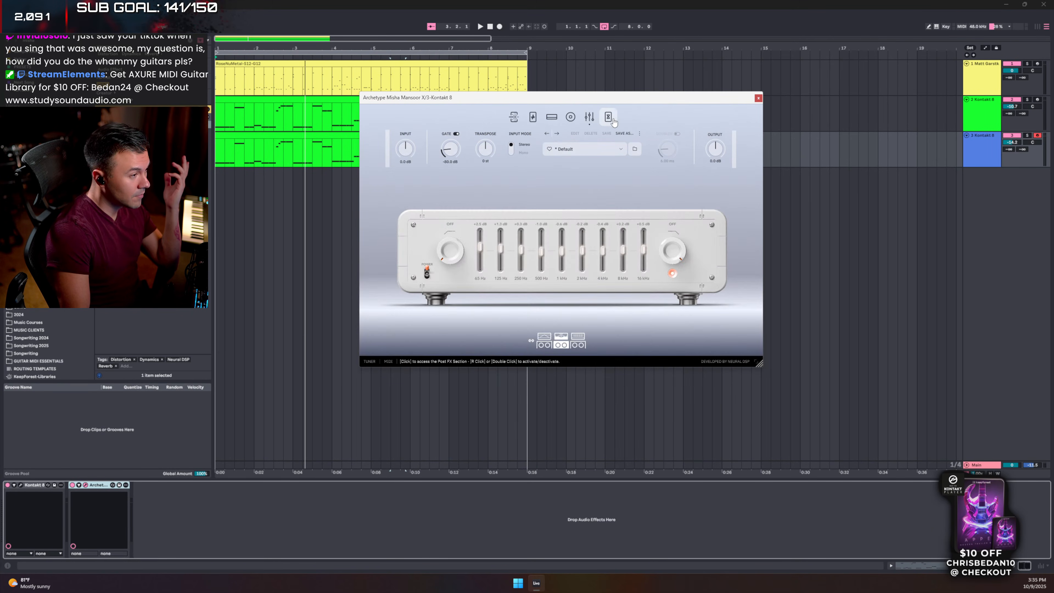
{"action": "left_click", "coordinate": [534, 118]}
{"action": "left_click", "coordinate": [515, 118]}
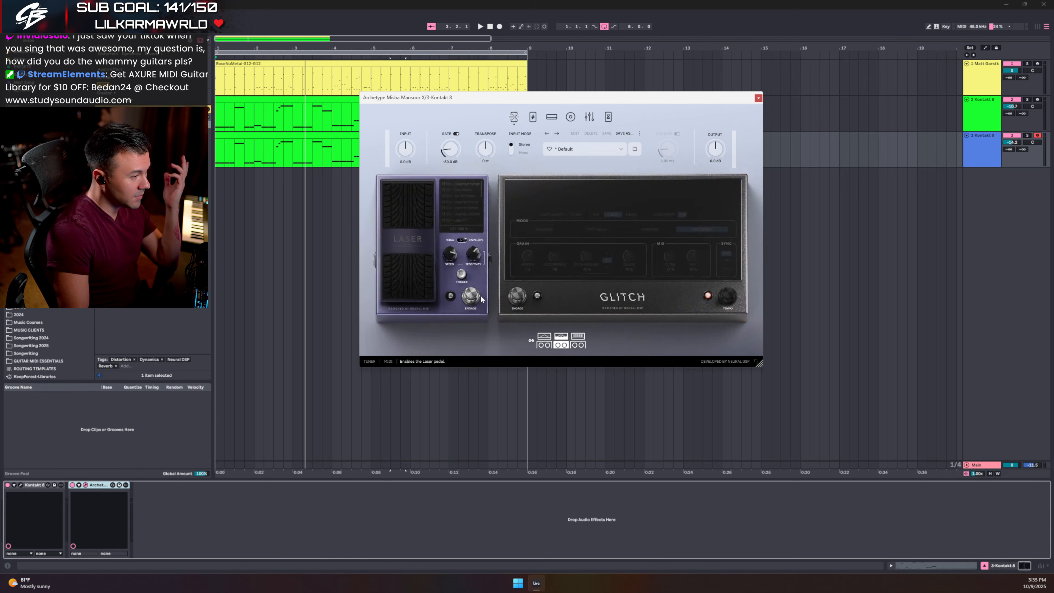
{"action": "left_click", "coordinate": [470, 296]}
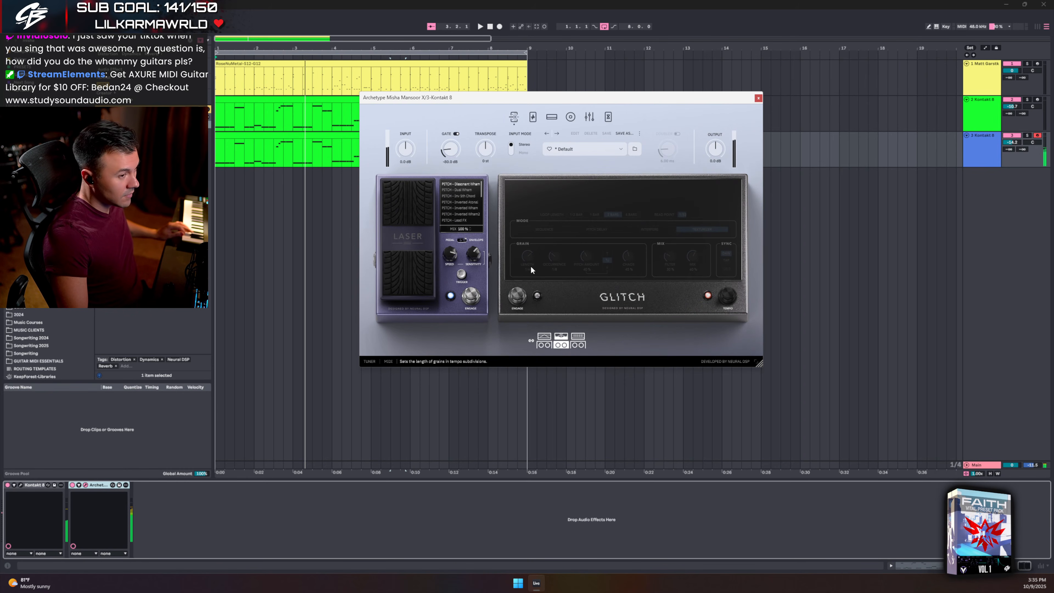
- Audition several of the Laser pedal's PITCH modes on the guitar, including Inverted Wham2 and Super Wham
{"action": "left_click", "coordinate": [462, 202]}
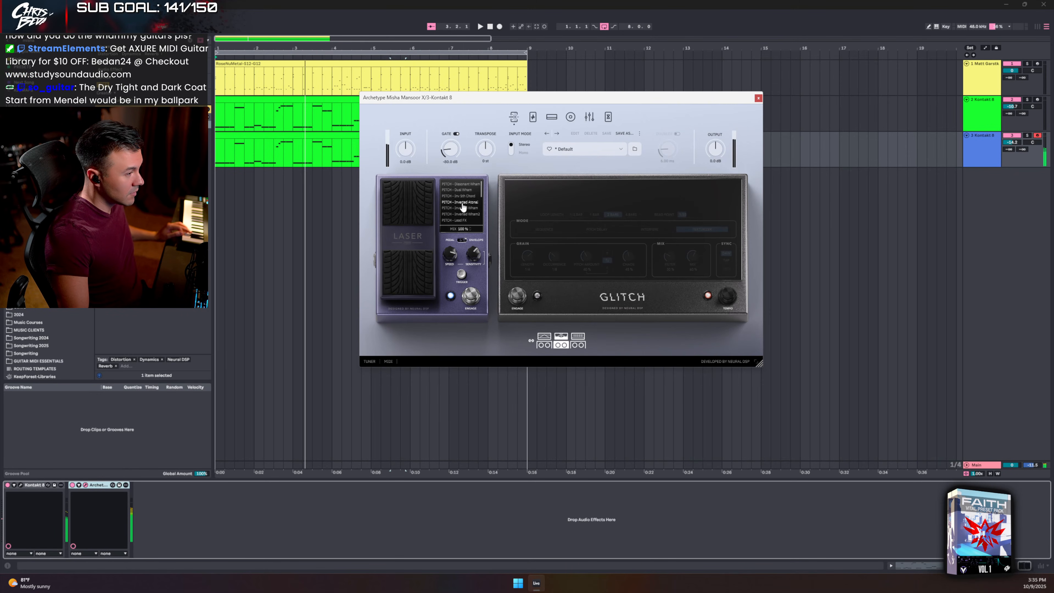
{"action": "left_click", "coordinate": [462, 214]}
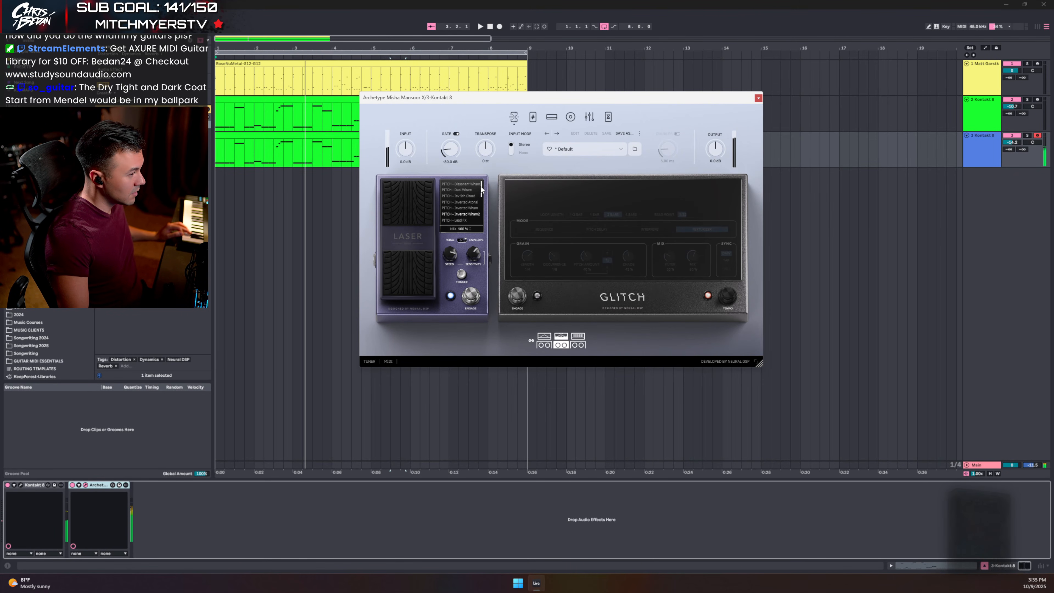
{"action": "scroll", "coordinate": [481, 190], "scroll_direction": "down", "scroll_amount": 3}
{"action": "left_click", "coordinate": [463, 202]}
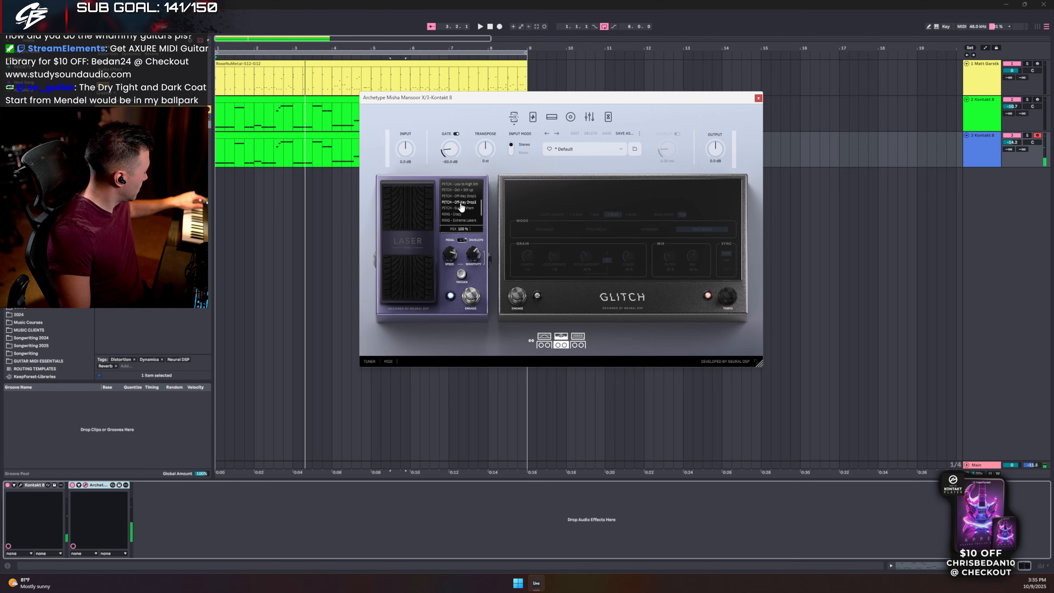
{"action": "left_click", "coordinate": [463, 208]}
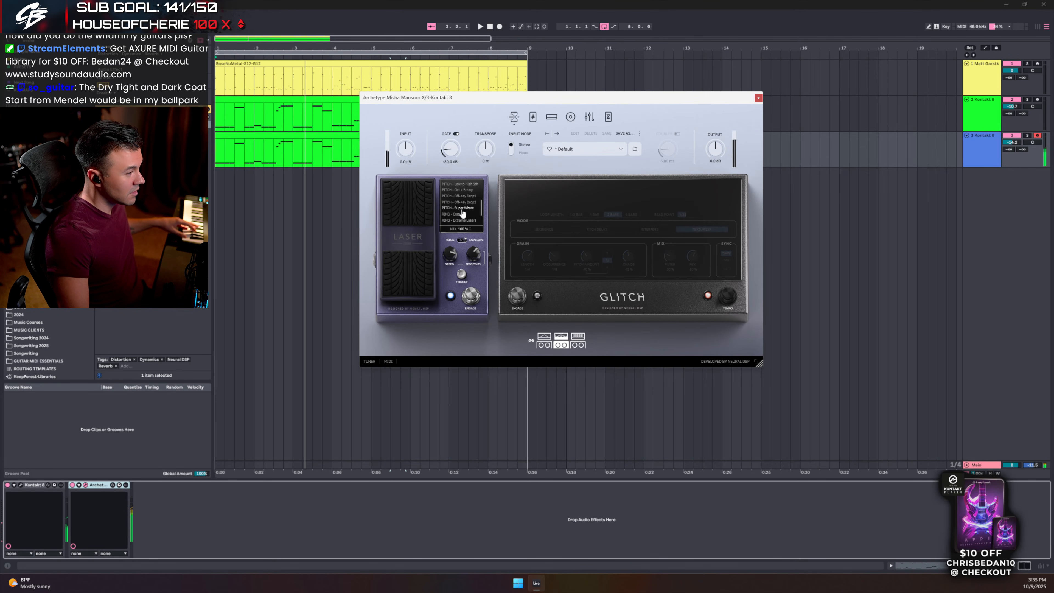
- Audition the Laser pedal's RING - Extreme Lasers mode and switch it to RING - Faux Vibe
{"action": "left_click", "coordinate": [462, 220]}
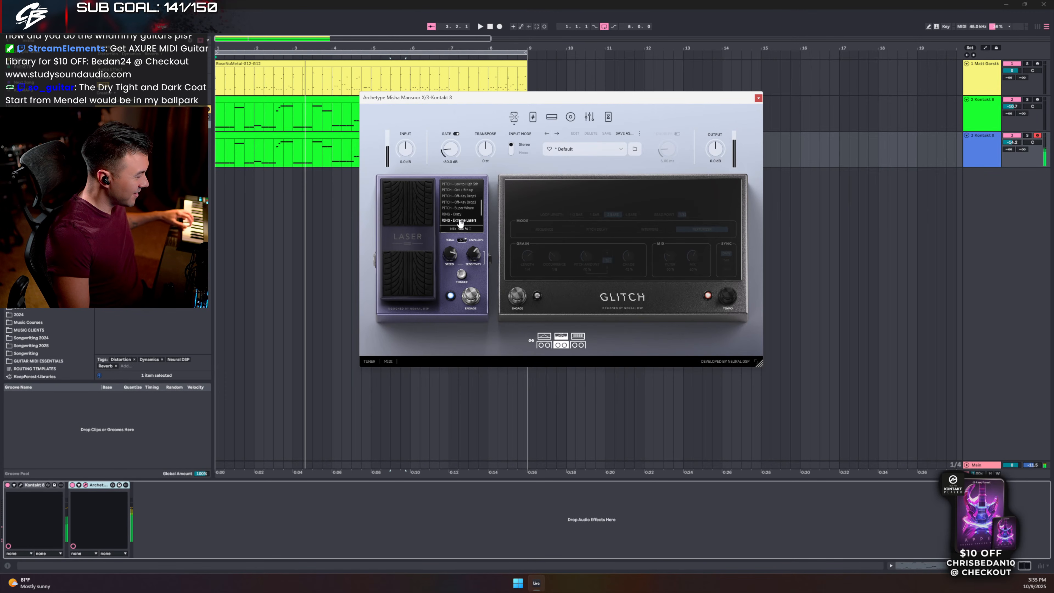
{"action": "left_click_drag", "start_coordinate": [482, 207], "coordinate": [480, 227]}
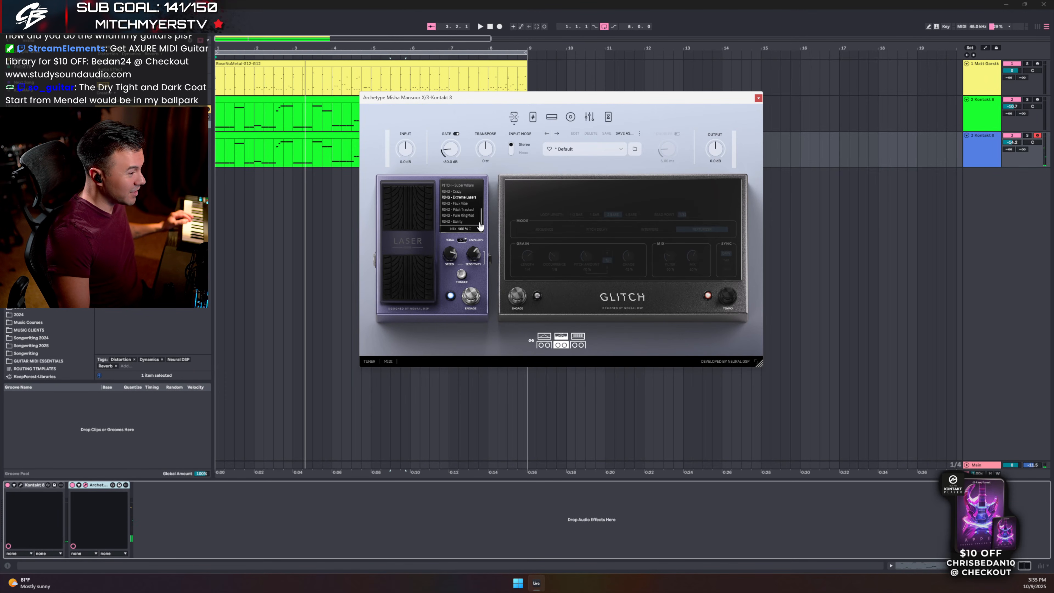
{"action": "left_click", "coordinate": [464, 204]}
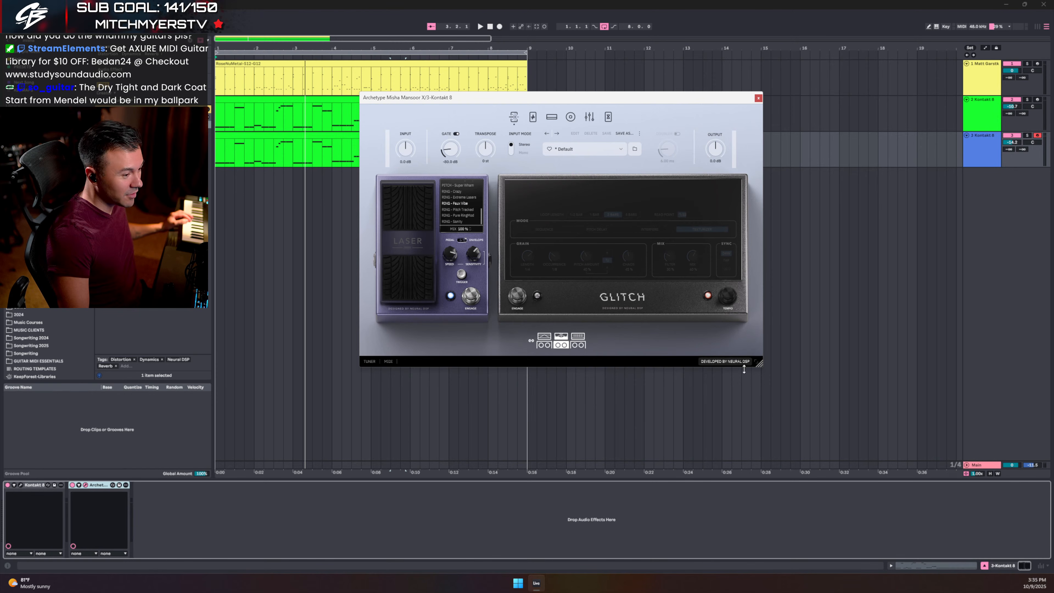
- Enlarge and reposition the Archetype window, view its post effects pedals and close the plugin
{"action": "left_click", "coordinate": [757, 362]}
{"action": "left_click", "coordinate": [732, 336]}
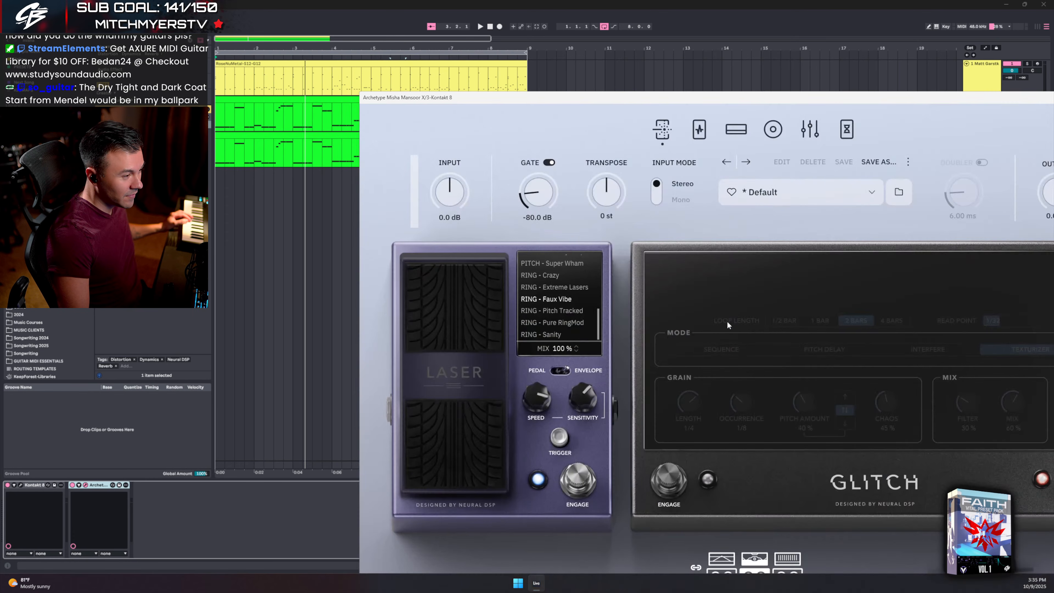
{"action": "left_click_drag", "start_coordinate": [627, 94], "coordinate": [476, 28]}
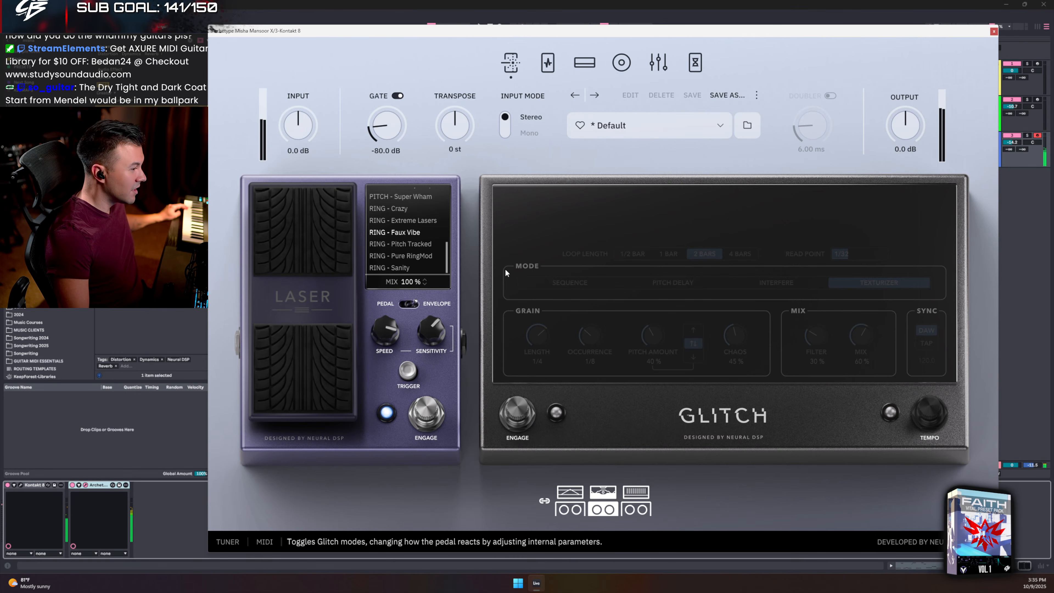
{"action": "left_click", "coordinate": [695, 62]}
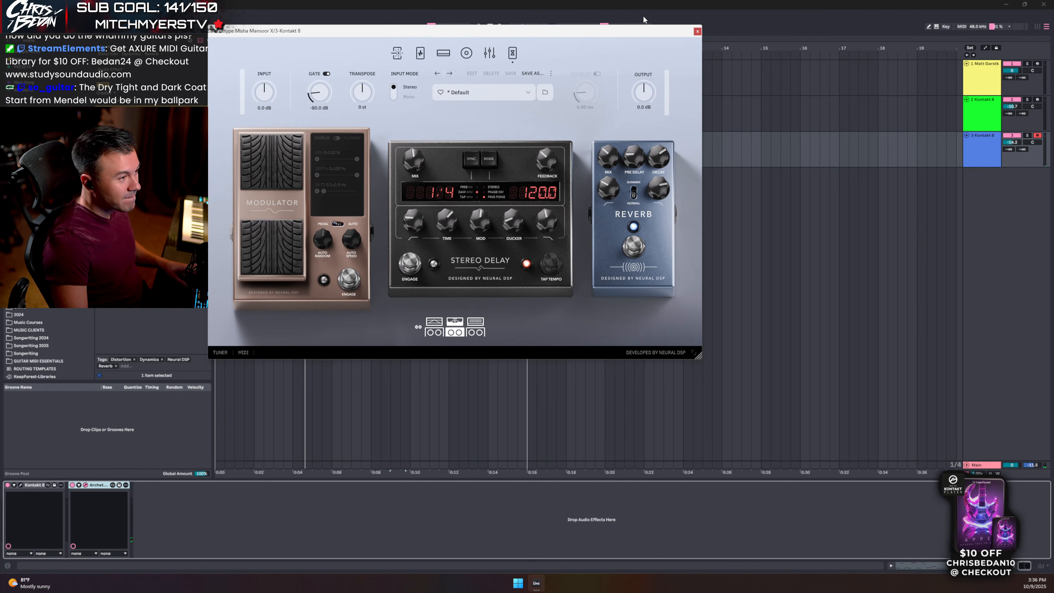
{"action": "left_click", "coordinate": [697, 31]}
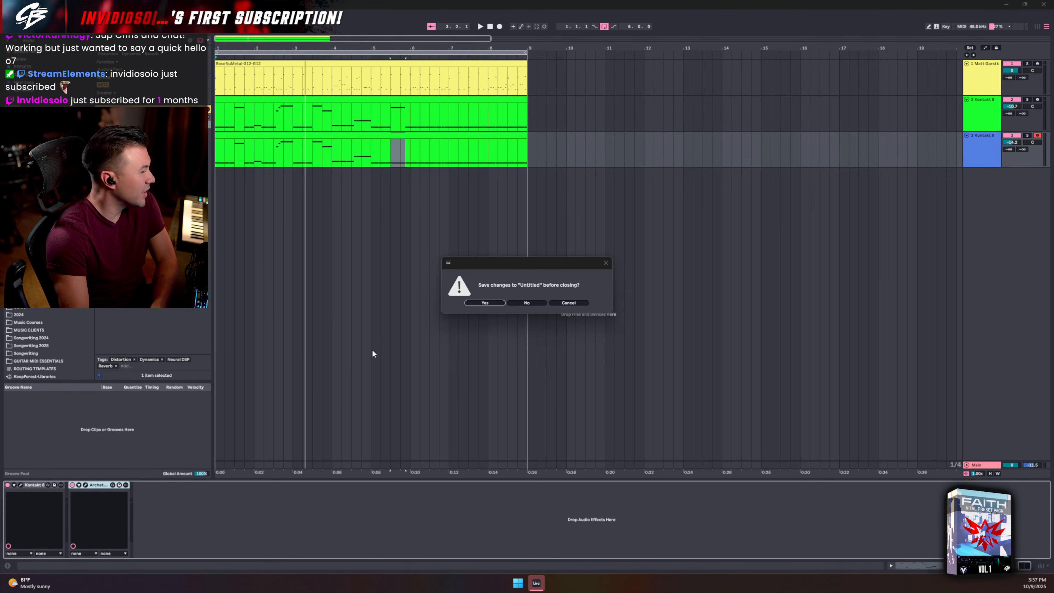
- Close the Untitled set without saving and fold the drum label rack on the other set's Matt Garstka track
{"action": "left_click", "coordinate": [532, 303]}
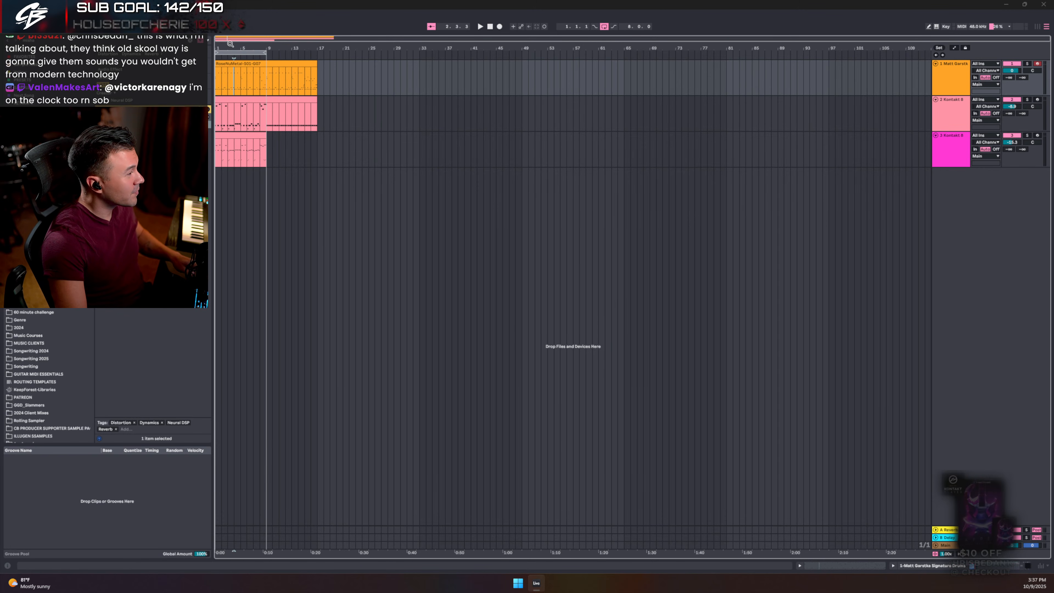
{"action": "left_click_drag", "start_coordinate": [230, 41], "coordinate": [232, 44]}
{"action": "double_click", "coordinate": [947, 77]}
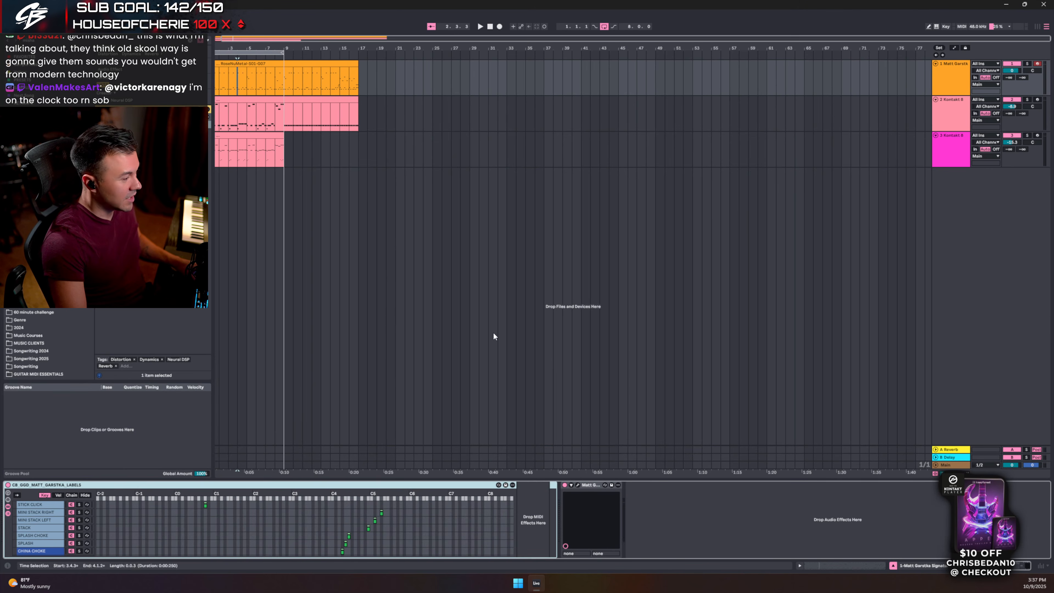
{"action": "double_click", "coordinate": [291, 485]}
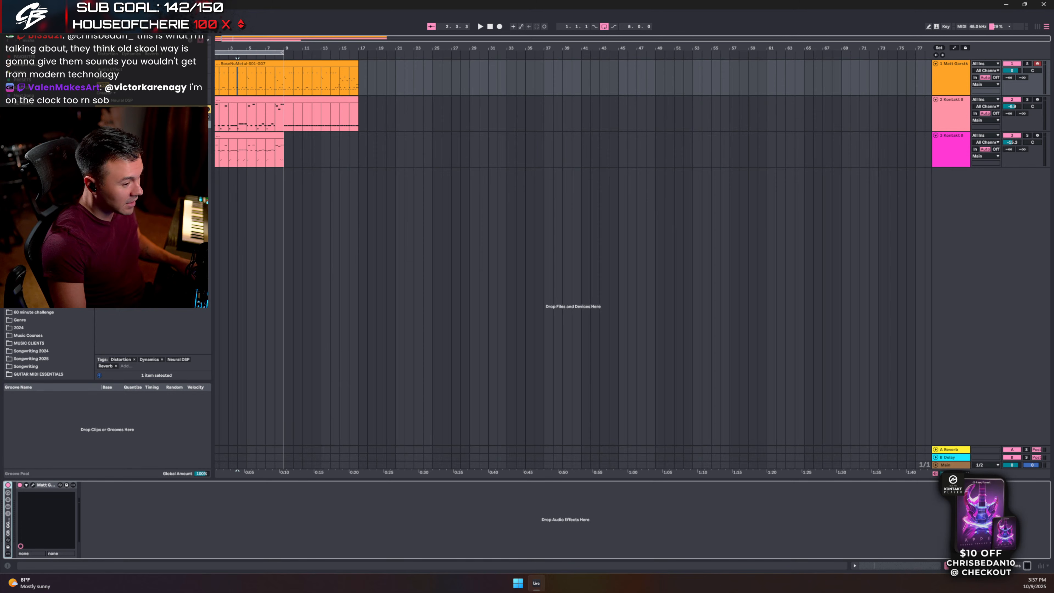
- Inspect the Main track's effect chain and solo the Matt Garstka drum track
{"action": "left_click", "coordinate": [958, 466]}
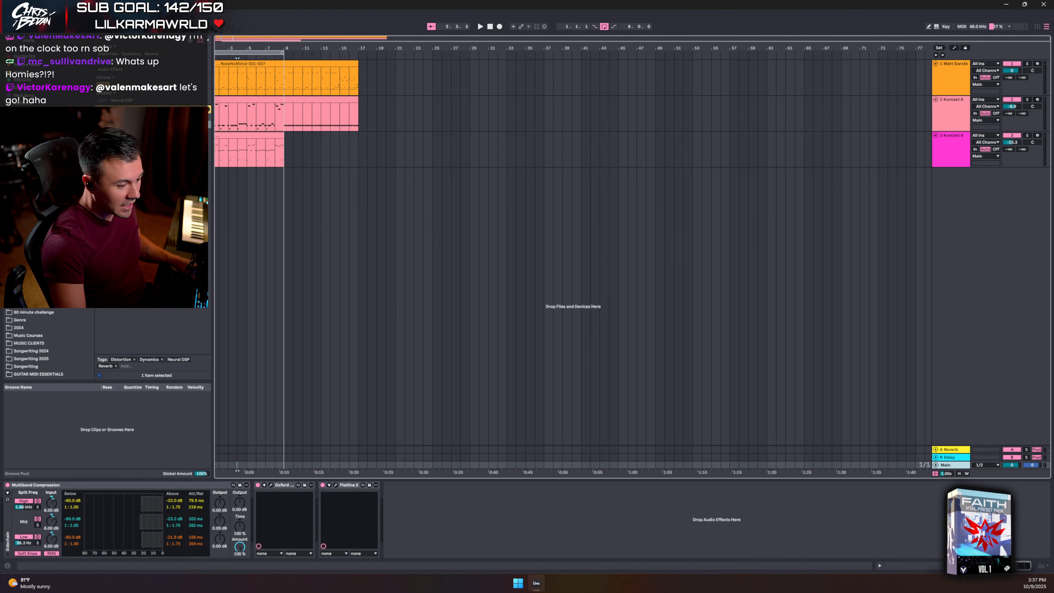
{"action": "key", "text": "shift+Tab"}
{"action": "left_click", "coordinate": [1028, 64]}
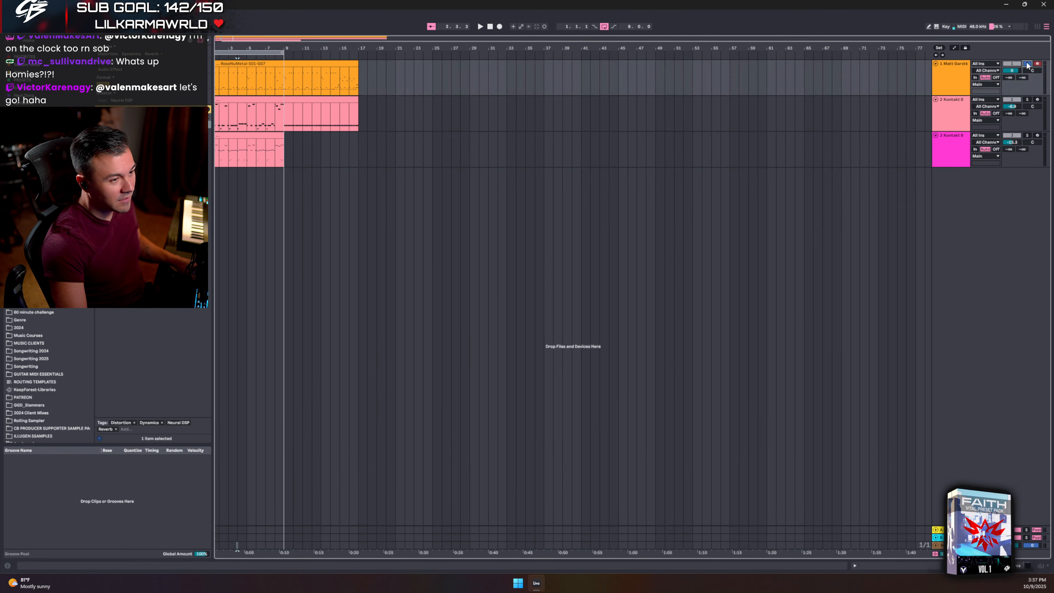
{"action": "double_click", "coordinate": [935, 70]}
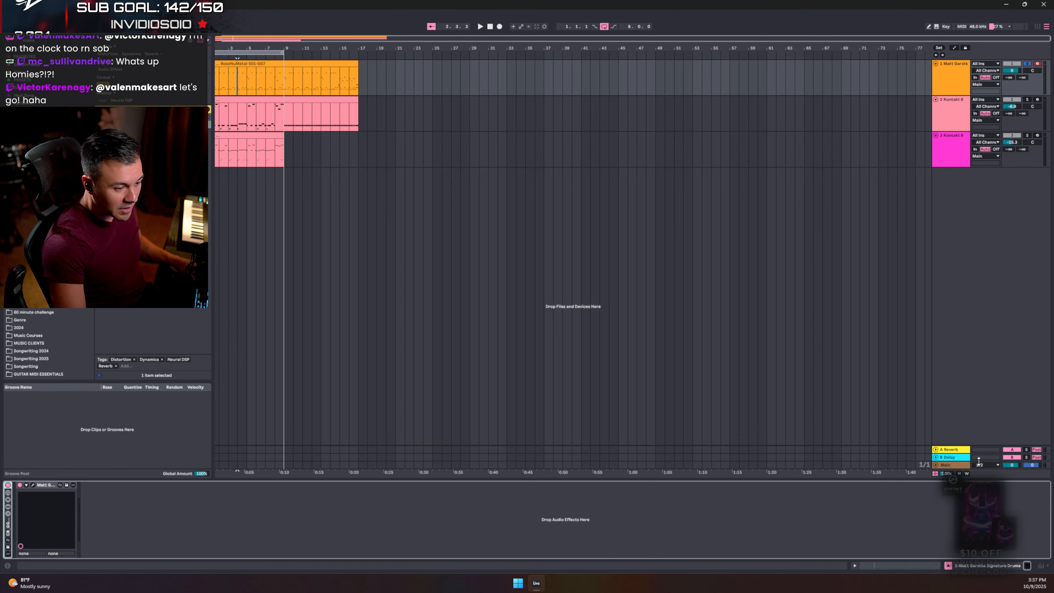
- Lower the Main track volume to about -3.4 dB and play the soloed drum part
{"action": "mouse_move", "coordinate": [1012, 465]}
{"action": "left_mouse_down"}
{"action": "mouse_move", "coordinate": [1012, 448]}
{"action": "mouse_move", "coordinate": [1012, 467]}
{"action": "left_mouse_up"}
{"action": "key", "text": "space"}
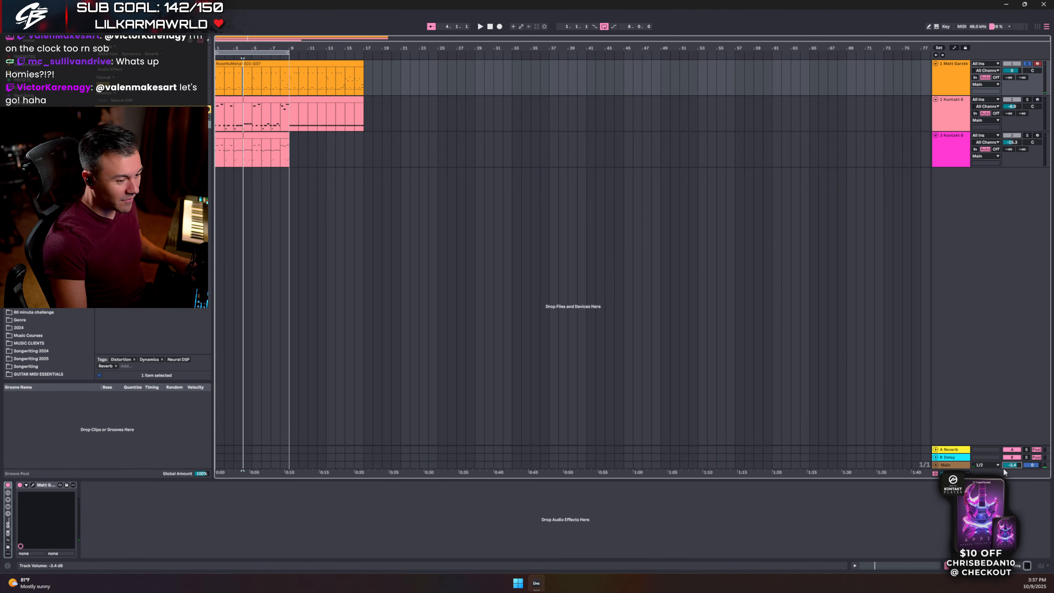
{"action": "left_click", "coordinate": [1012, 465]}
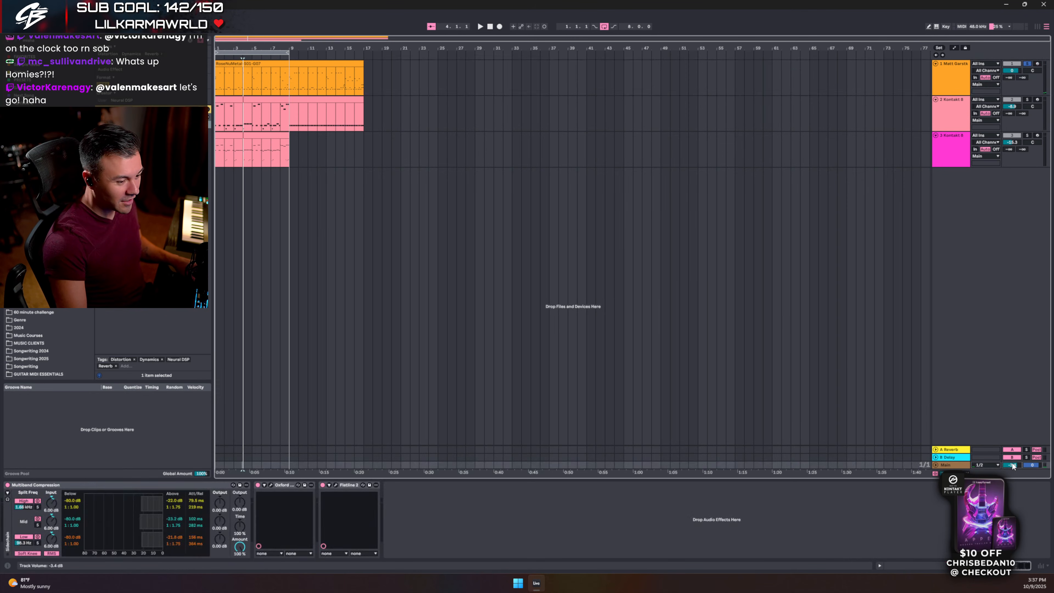
{"action": "left_click", "coordinate": [958, 74]}
{"action": "key", "text": "space"}
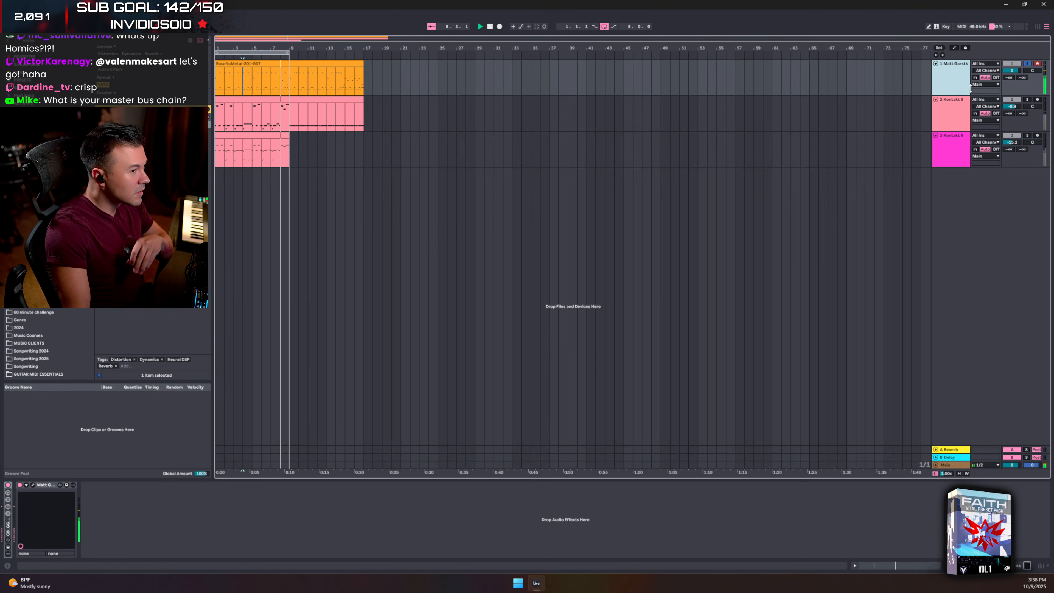
- Open the Matt Garstka drum plugin from its track, enlarge its interface to 150% and reposition the window
{"action": "double_click", "coordinate": [953, 81]}
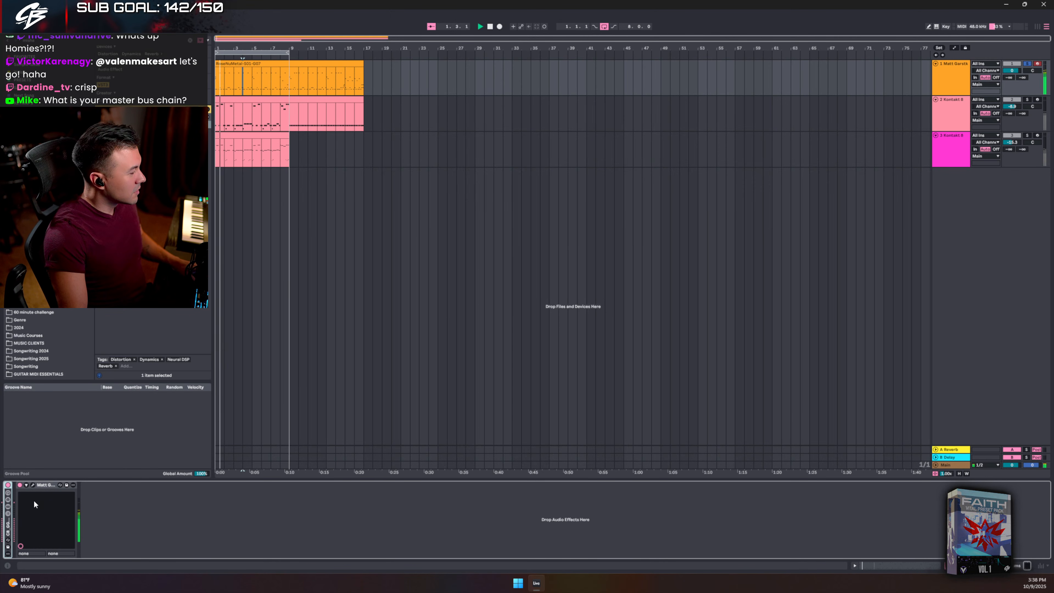
{"action": "left_click", "coordinate": [32, 485]}
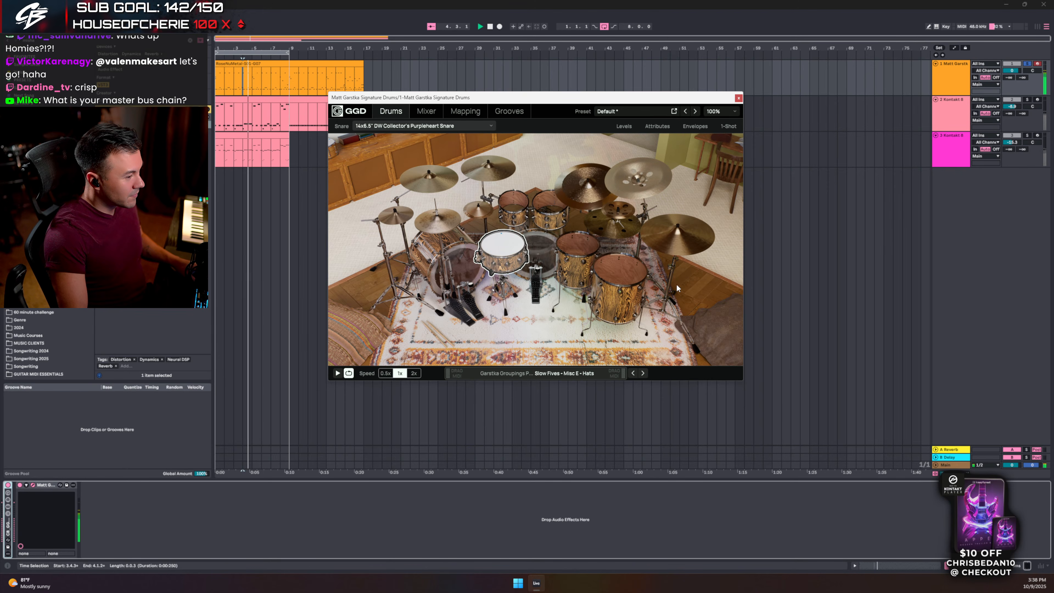
{"action": "left_click", "coordinate": [722, 111]}
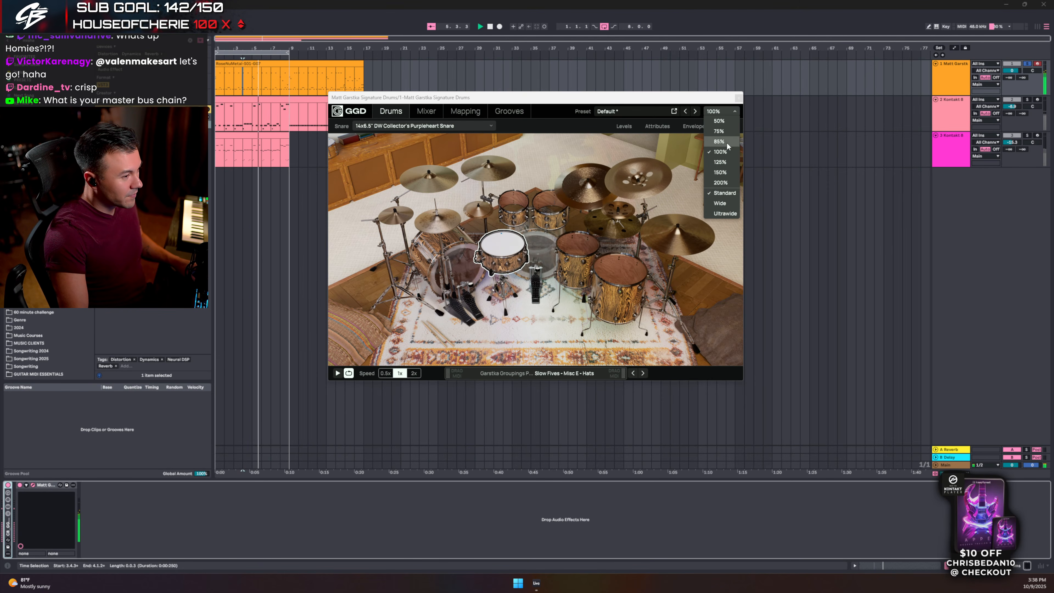
{"action": "left_click", "coordinate": [721, 162]}
{"action": "left_click", "coordinate": [817, 113]}
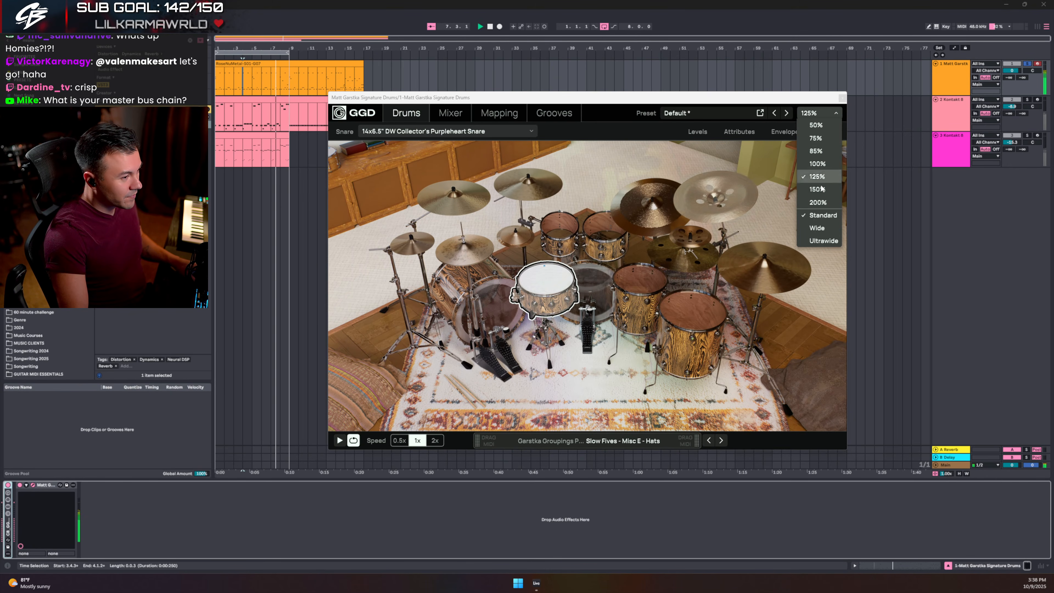
{"action": "left_click", "coordinate": [820, 194]}
{"action": "left_click_drag", "start_coordinate": [671, 101], "coordinate": [604, 67]}
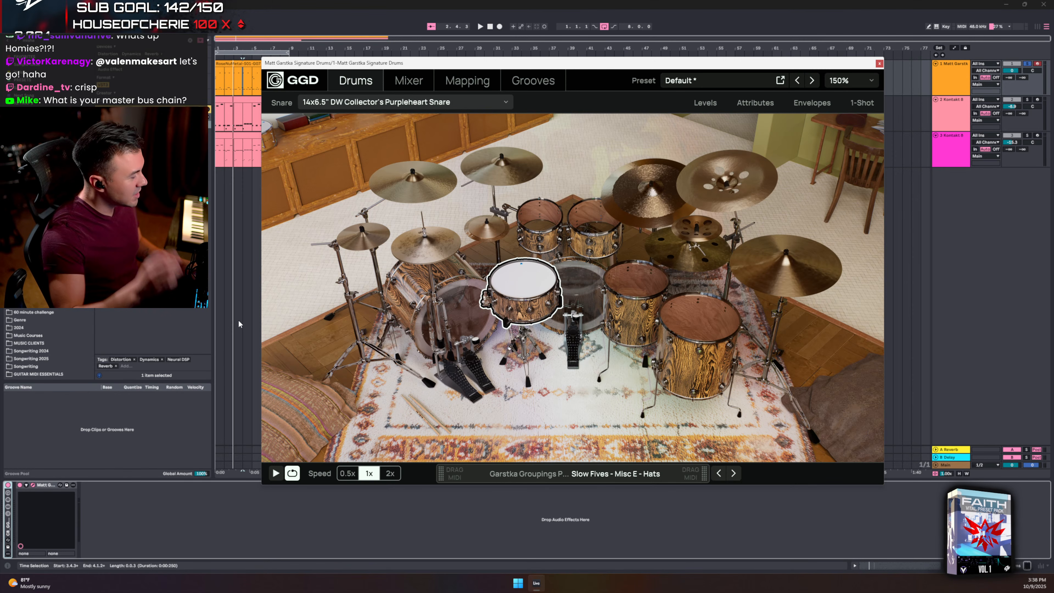
- Examine the drum plugin's mixer channels and bus effects, and look over the presets in its Preset Manager
{"action": "left_click", "coordinate": [408, 81]}
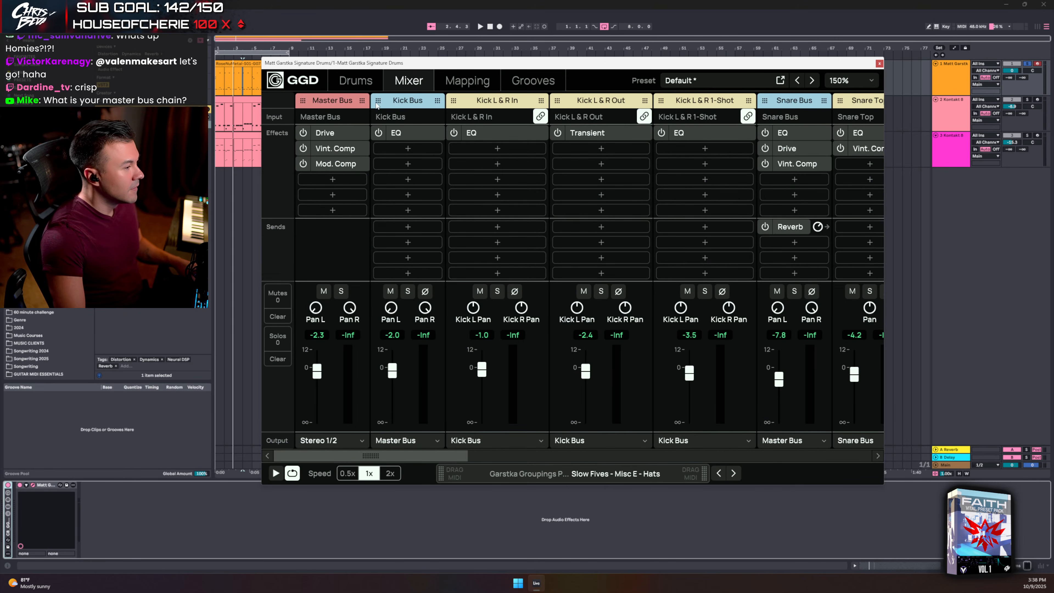
{"action": "left_click_drag", "start_coordinate": [367, 454], "coordinate": [368, 419]}
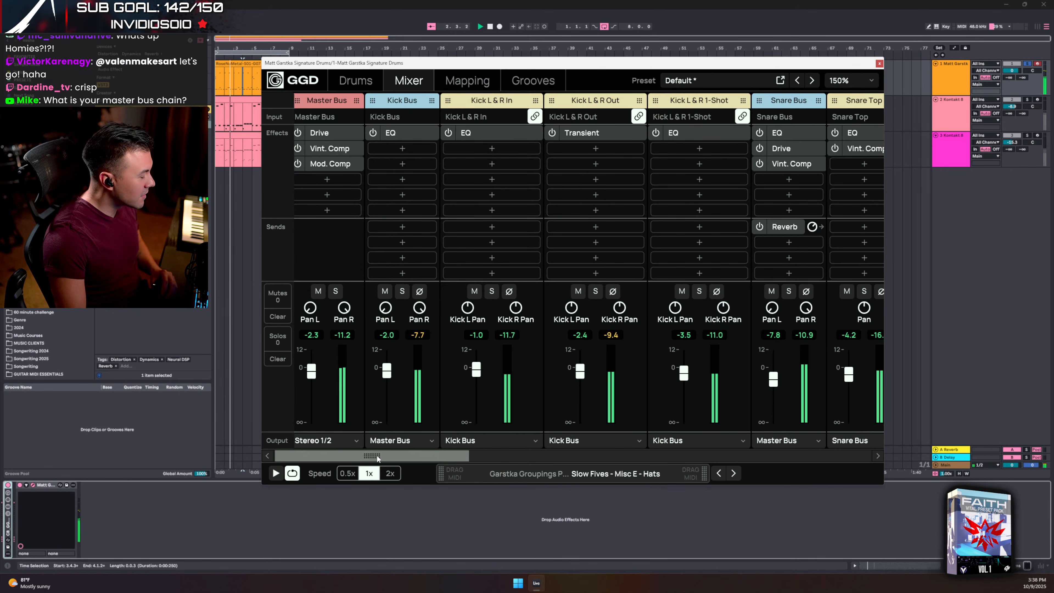
{"action": "left_click_drag", "start_coordinate": [376, 454], "coordinate": [343, 456]}
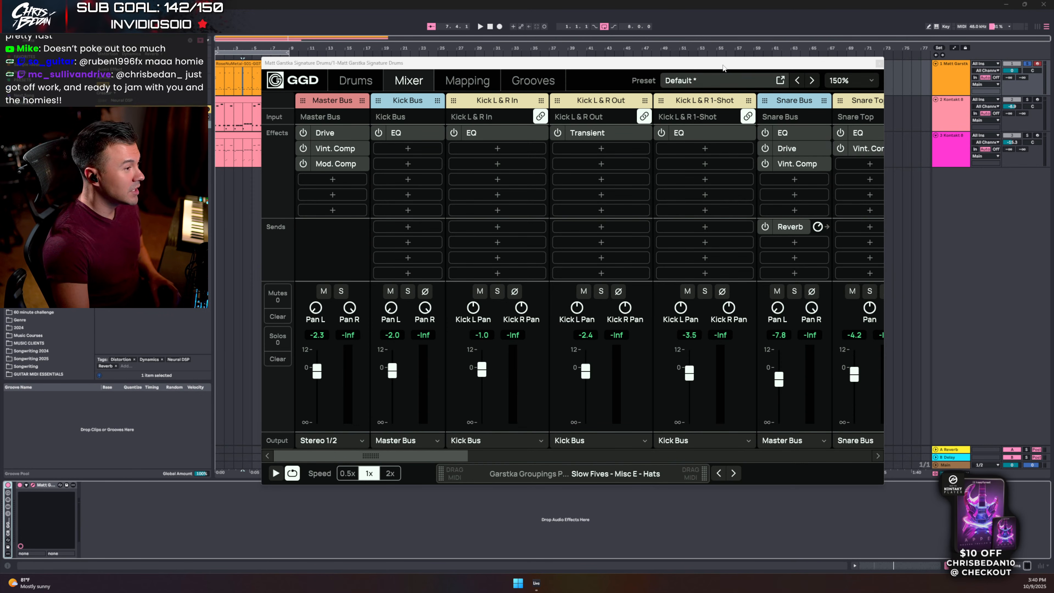
{"action": "left_click", "coordinate": [702, 80]}
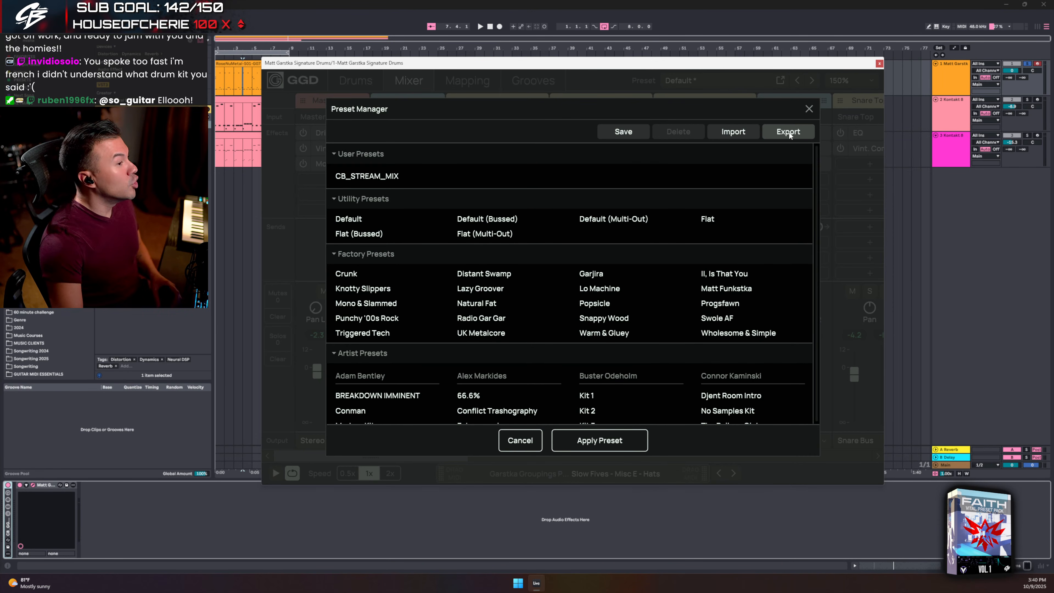
{"action": "left_click", "coordinate": [809, 109]}
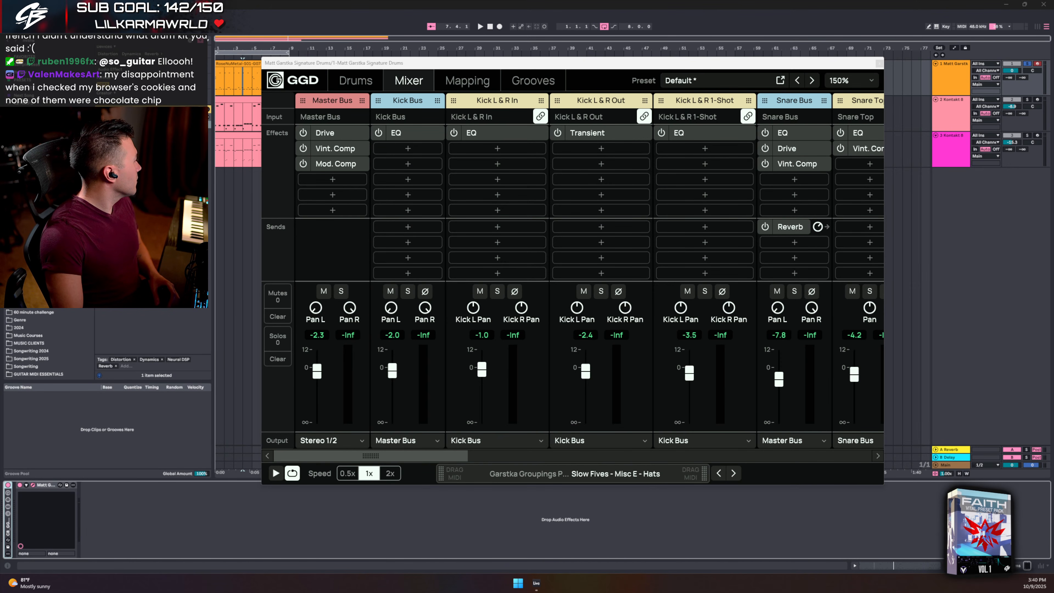
- Switch to the browser's Instagram profile, view the "Swarm Hill" preset reel, and close the reel and browser
{"action": "left_click_drag", "start_coordinate": [0, 74], "coordinate": [599, 18]}
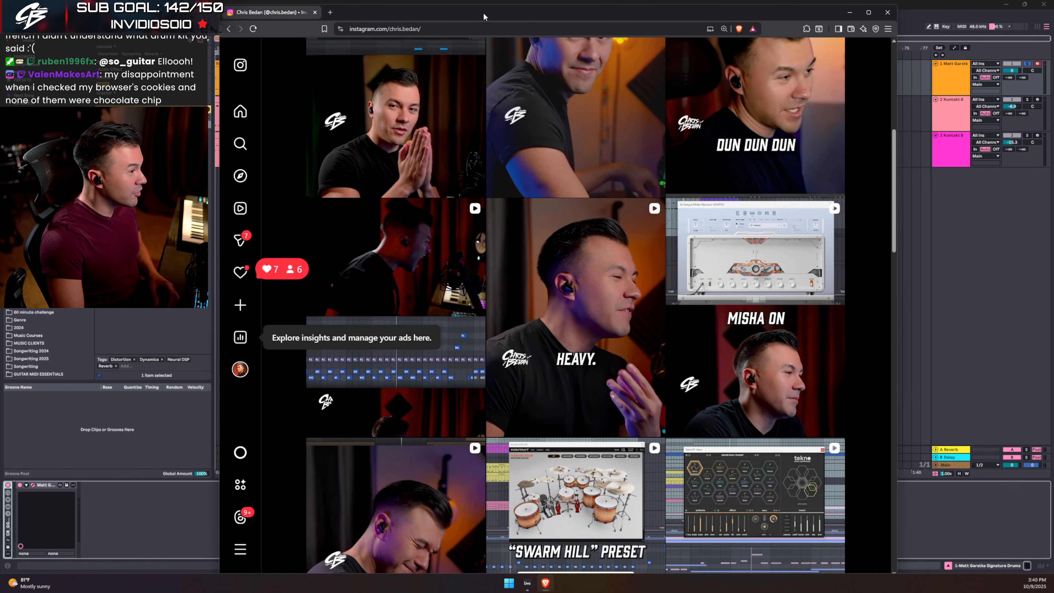
{"action": "double_click", "coordinate": [526, 6]}
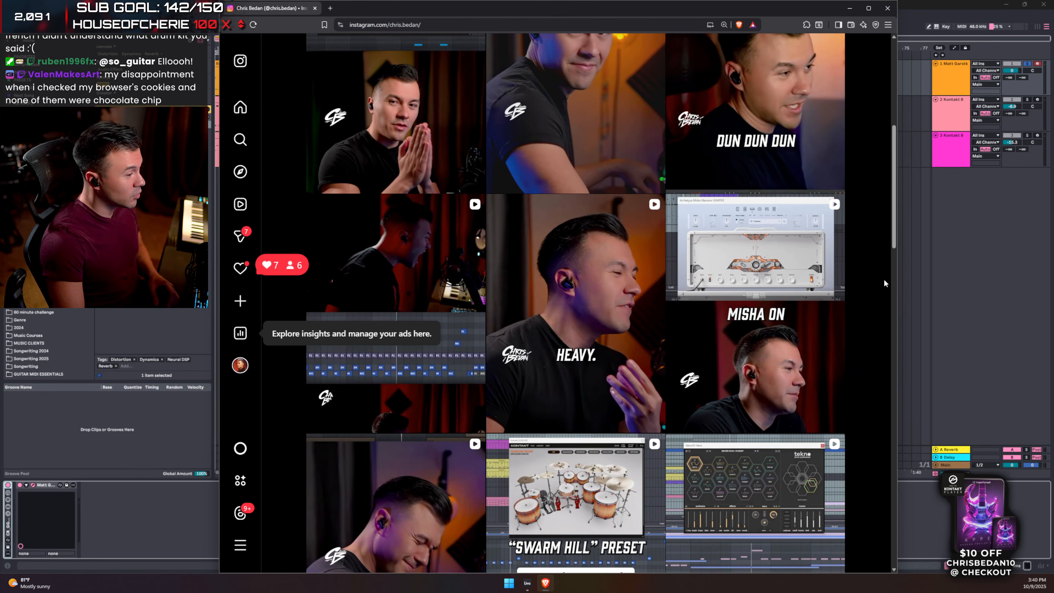
{"action": "scroll", "coordinate": [884, 279], "scroll_direction": "up", "scroll_amount": 5}
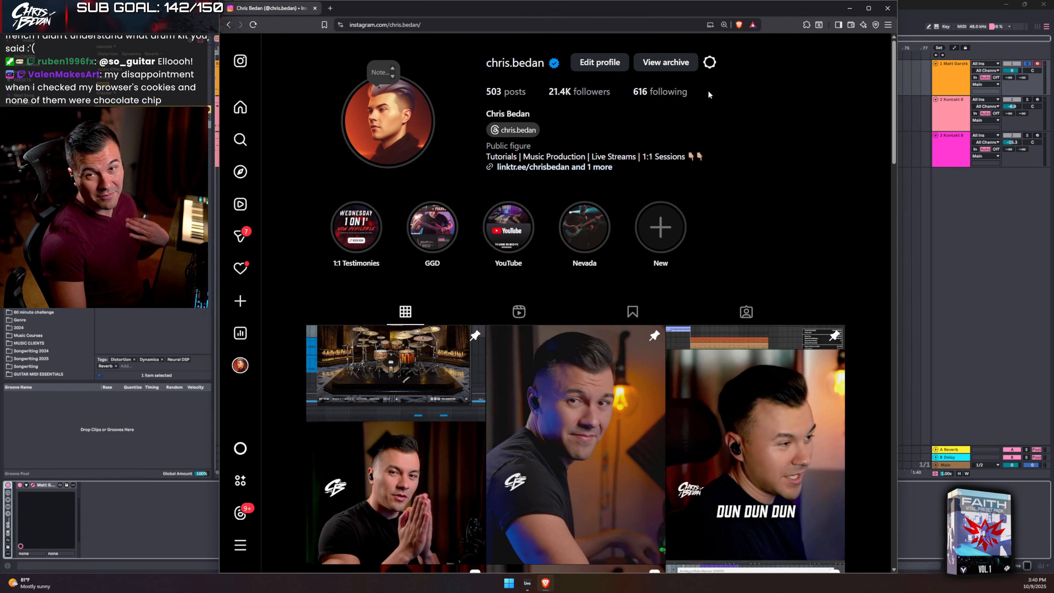
{"action": "scroll", "coordinate": [800, 312], "scroll_direction": "down", "scroll_amount": 10}
{"action": "scroll", "coordinate": [799, 313], "scroll_direction": "down", "scroll_amount": 4}
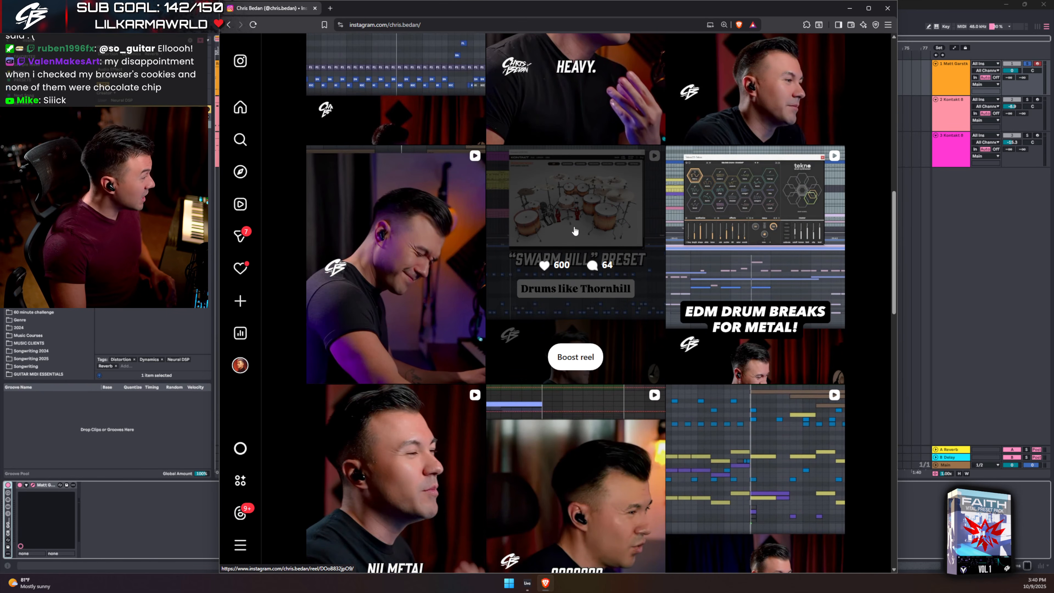
{"action": "left_click", "coordinate": [596, 249]}
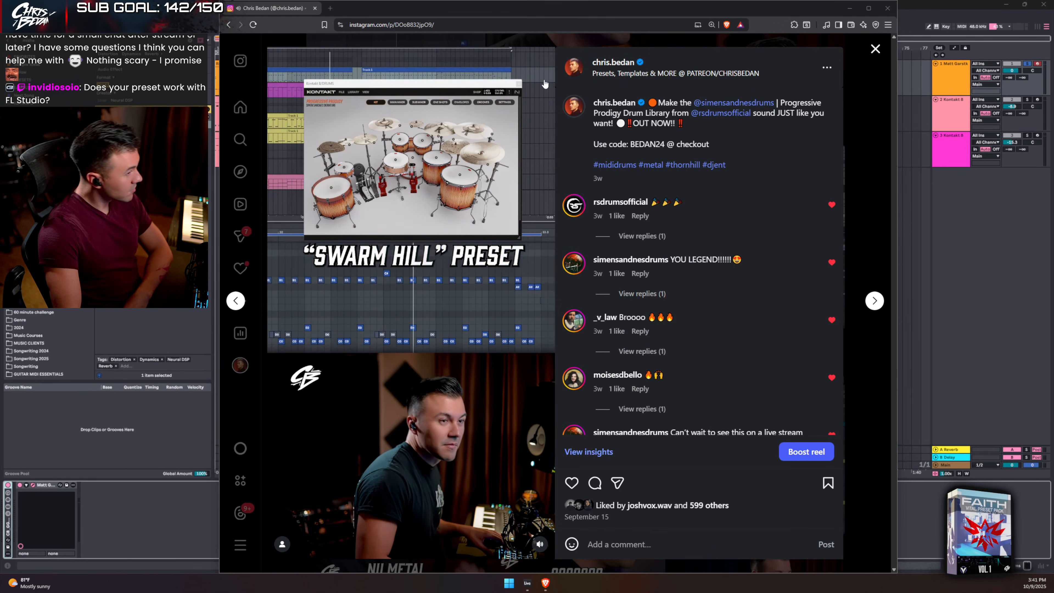
{"action": "left_click", "coordinate": [875, 48]}
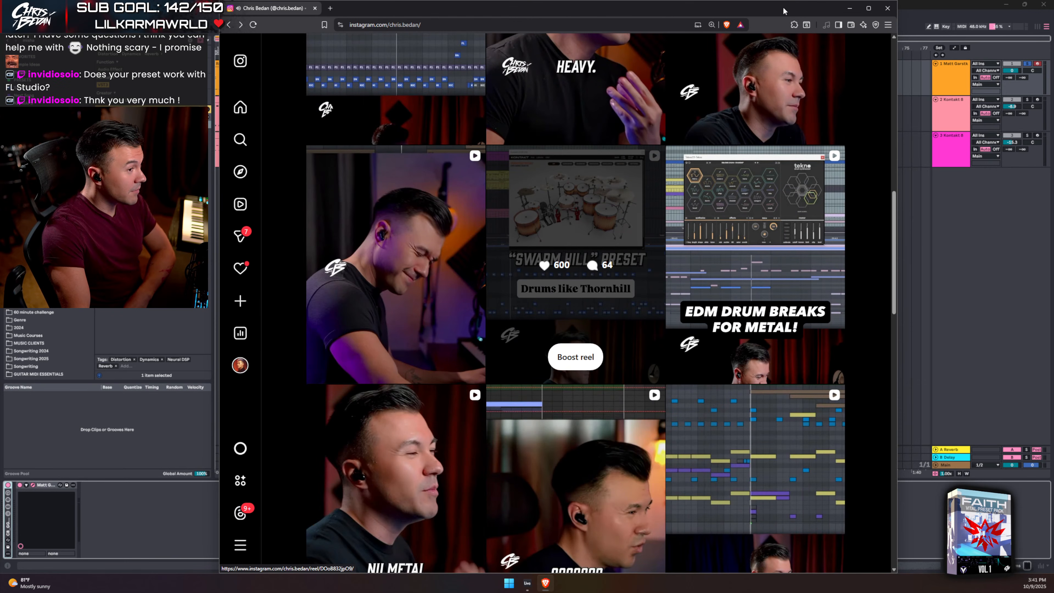
{"action": "left_click", "coordinate": [888, 8]}
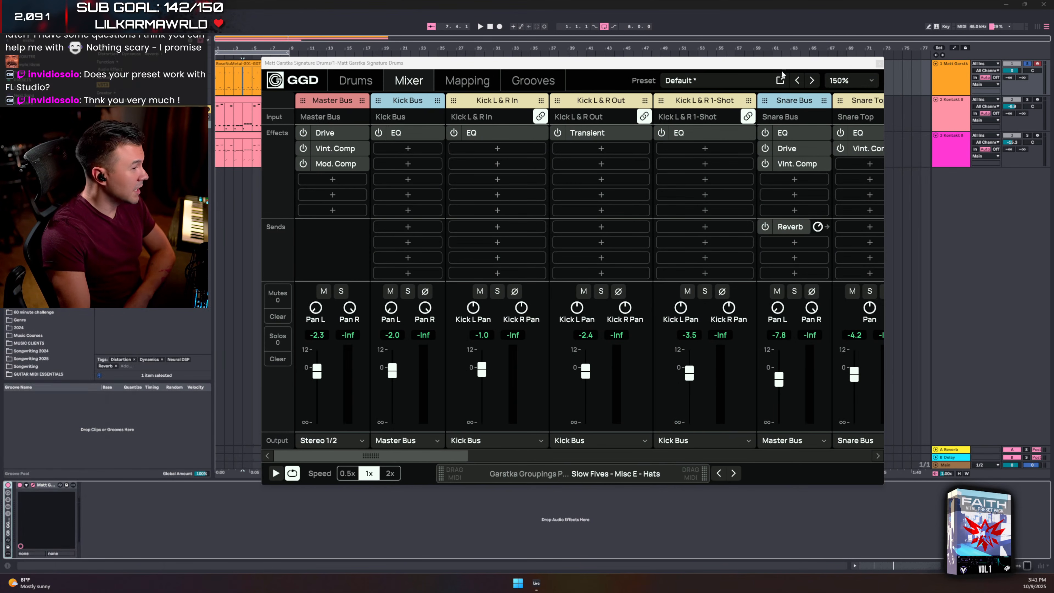
- Close the drum plugin, add Kontakt 8 on a new MIDI track, and open and reposition its window
{"action": "left_click", "coordinate": [879, 63]}
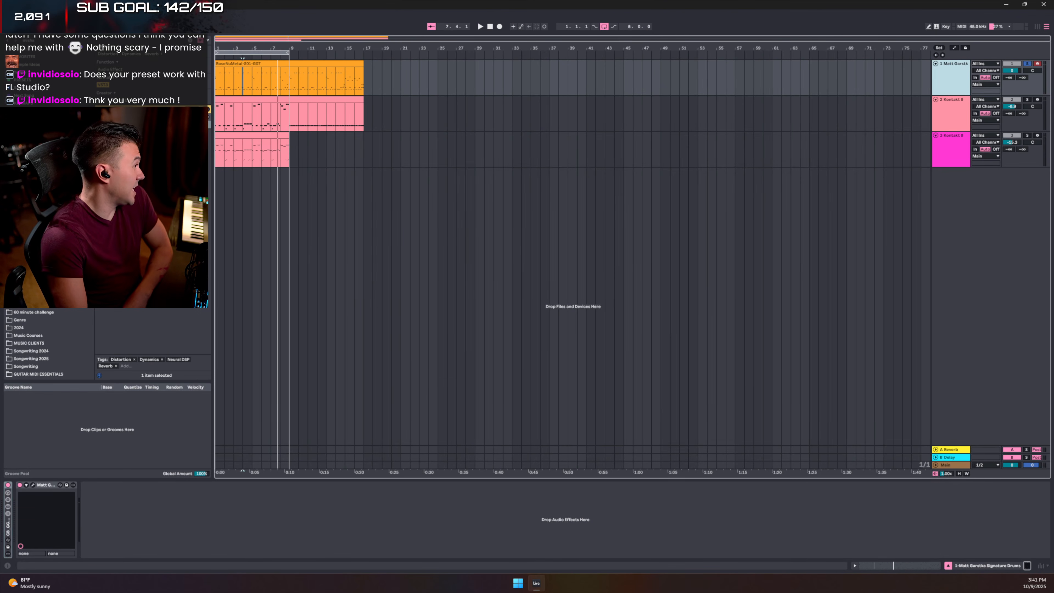
{"action": "key", "text": "ctrl+f"}
{"action": "type", "text": "kon"}
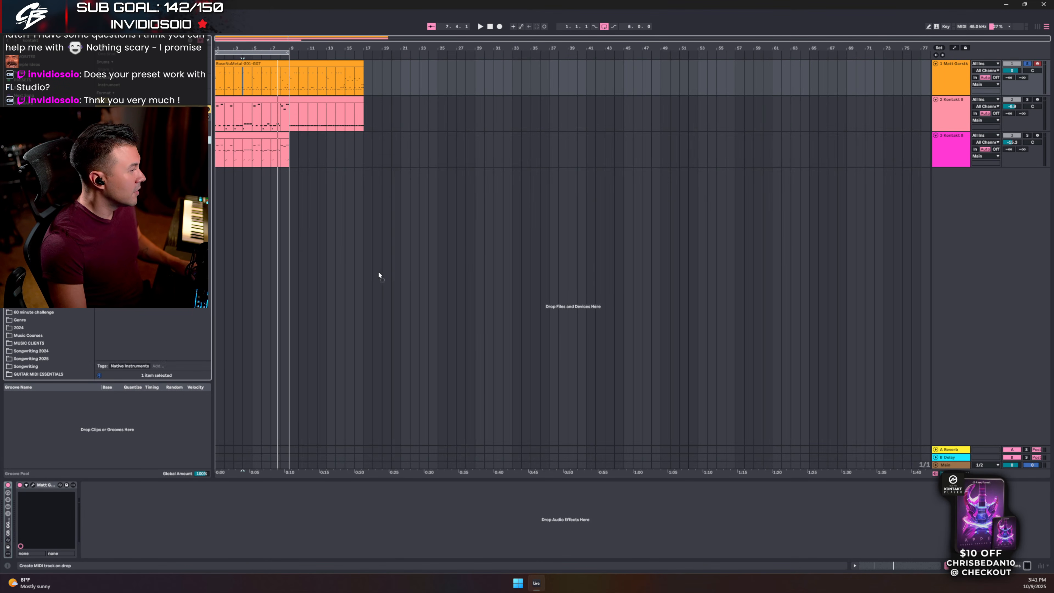
{"action": "left_click_drag", "start_coordinate": [378, 272], "coordinate": [396, 278]}
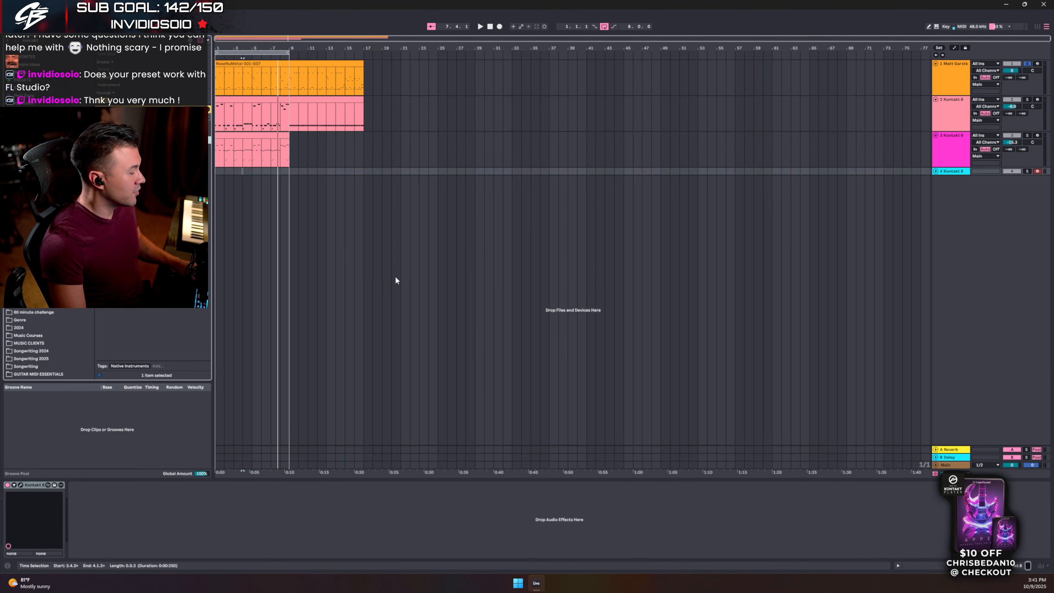
{"action": "left_click", "coordinate": [21, 485]}
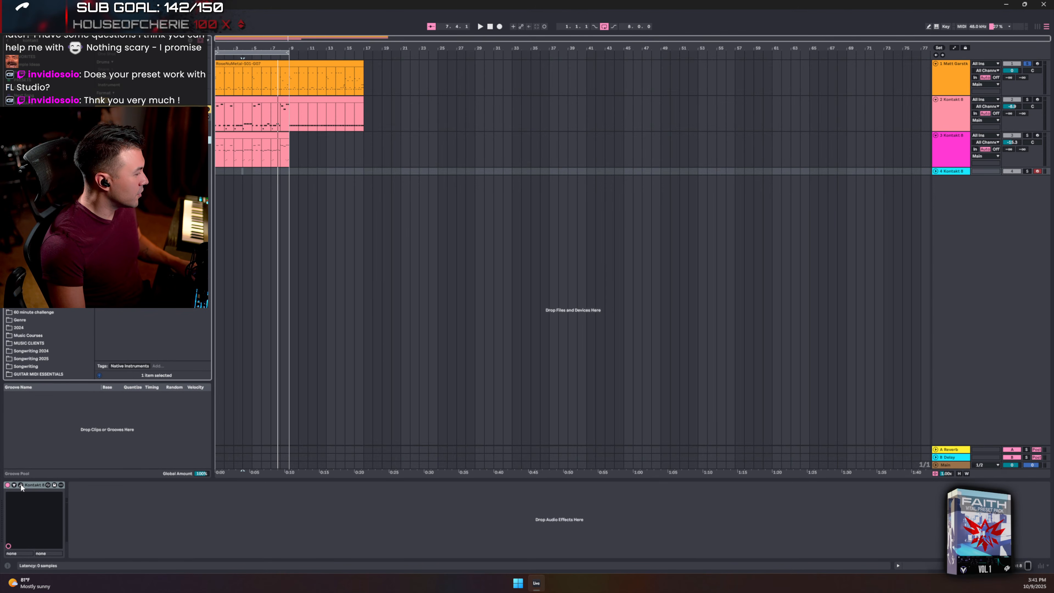
{"action": "left_click_drag", "start_coordinate": [820, 72], "coordinate": [516, 62]}
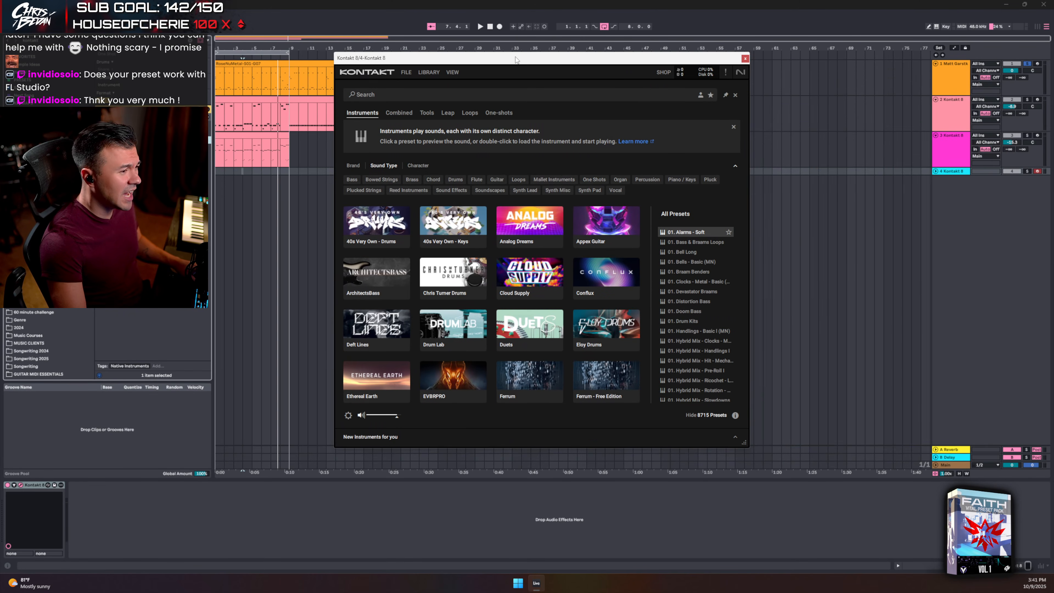
- Find the Prog Prodigy library among Kontakt's instruments and select it to list its presets
{"action": "scroll", "coordinate": [470, 340], "scroll_direction": "down", "scroll_amount": 10}
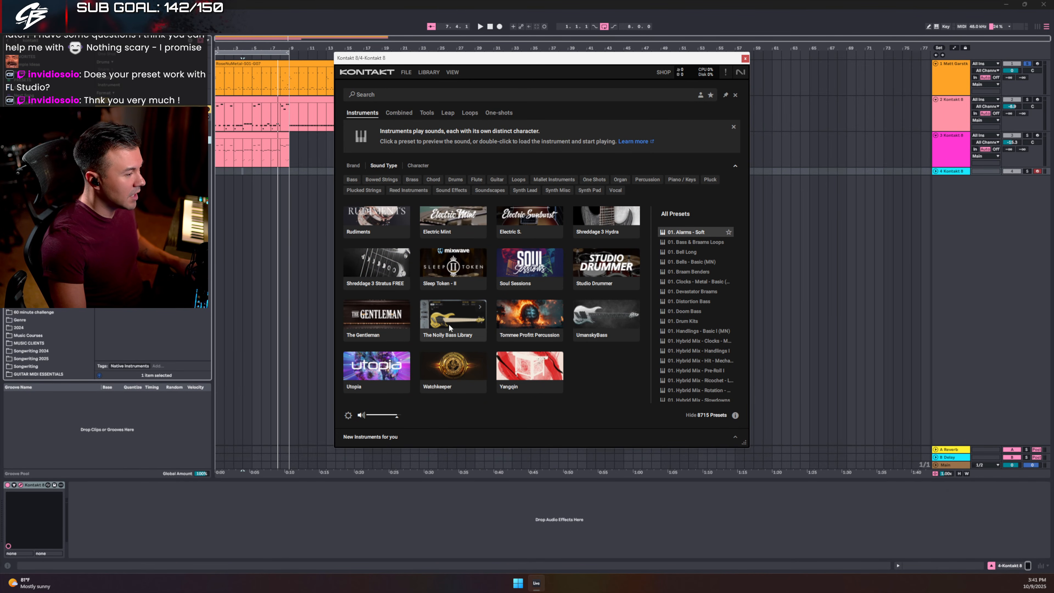
{"action": "scroll", "coordinate": [561, 329], "scroll_direction": "up", "scroll_amount": 3}
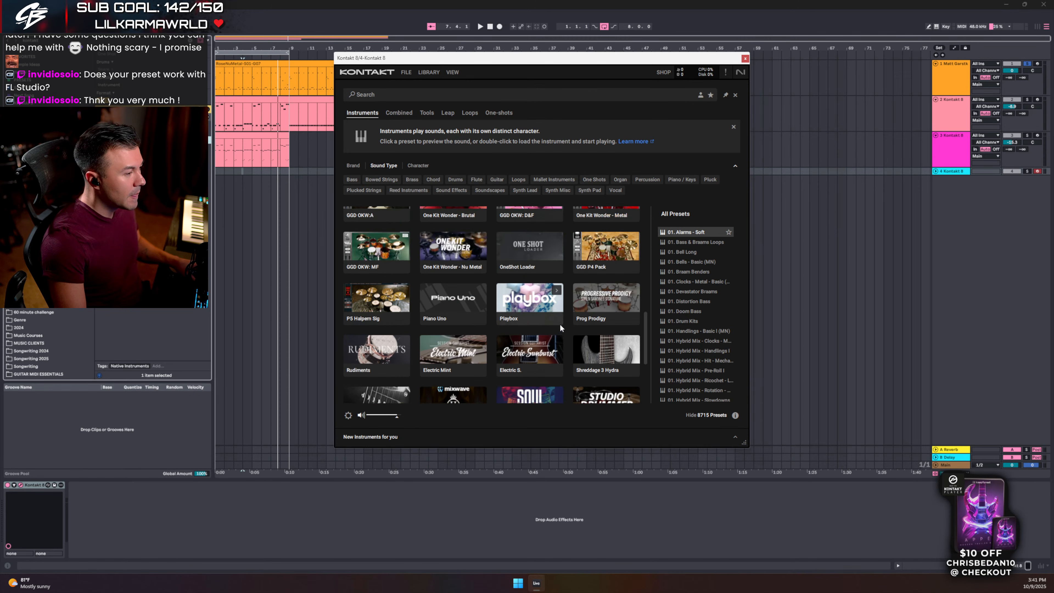
{"action": "scroll", "coordinate": [559, 324], "scroll_direction": "up", "scroll_amount": 2}
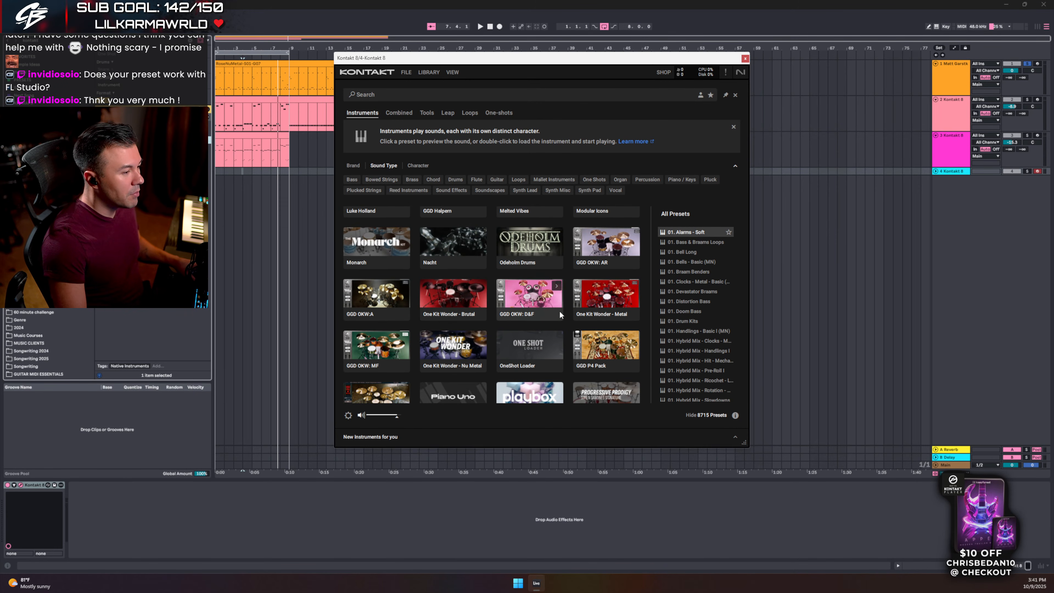
{"action": "scroll", "coordinate": [560, 315], "scroll_direction": "down", "scroll_amount": 1}
{"action": "left_click", "coordinate": [595, 356]}
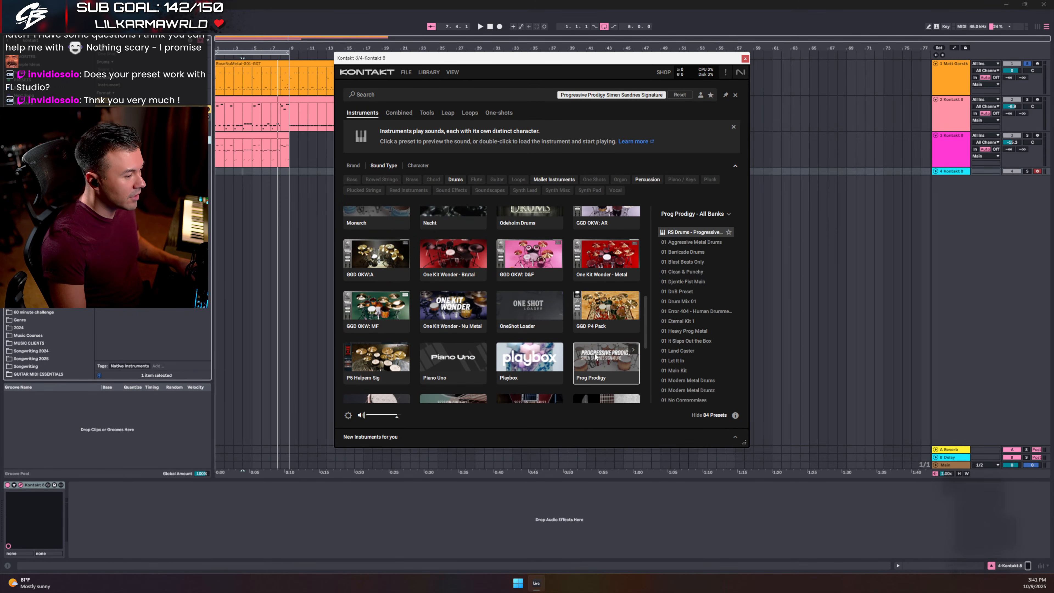
- Look through the Prog Prodigy preset list, examining the drum kit presets available across all banks
{"action": "scroll", "coordinate": [698, 295], "scroll_direction": "down", "scroll_amount": 4}
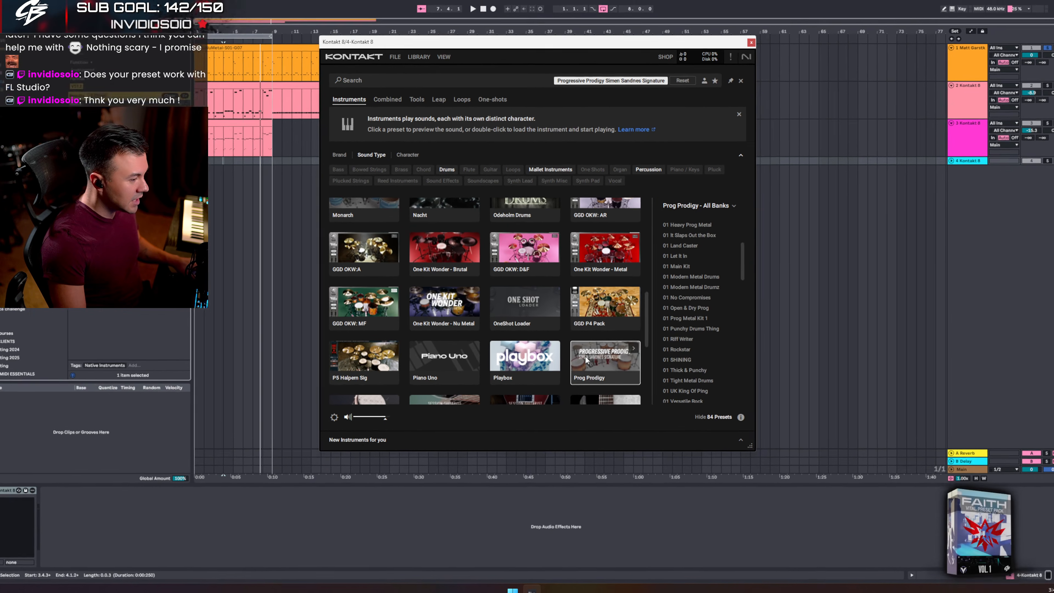
{"action": "scroll", "coordinate": [691, 270], "scroll_direction": "down", "scroll_amount": 6}
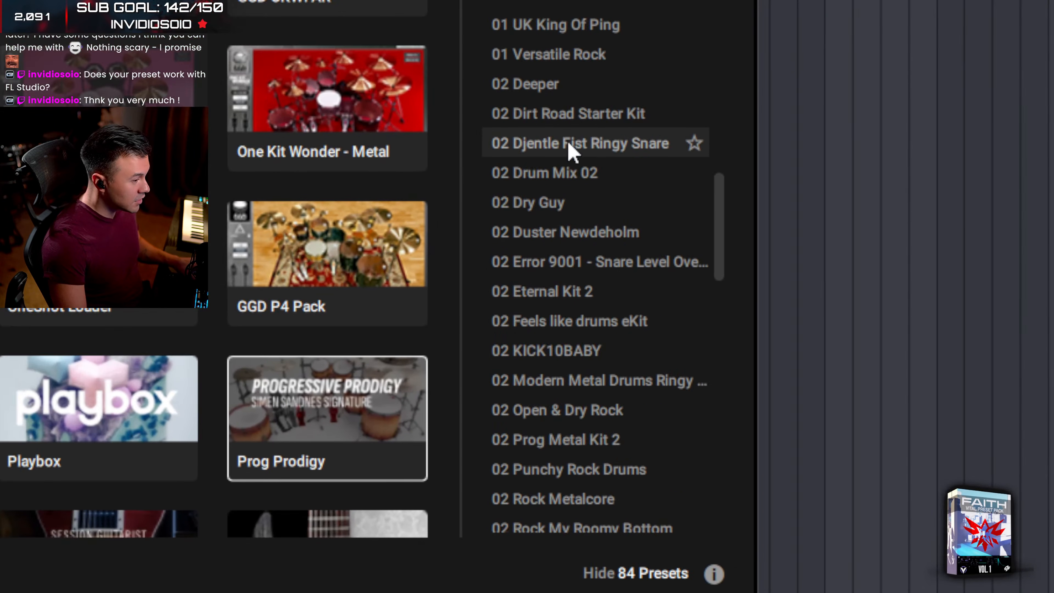
{"action": "scroll", "coordinate": [572, 151], "scroll_direction": "down", "scroll_amount": 7}
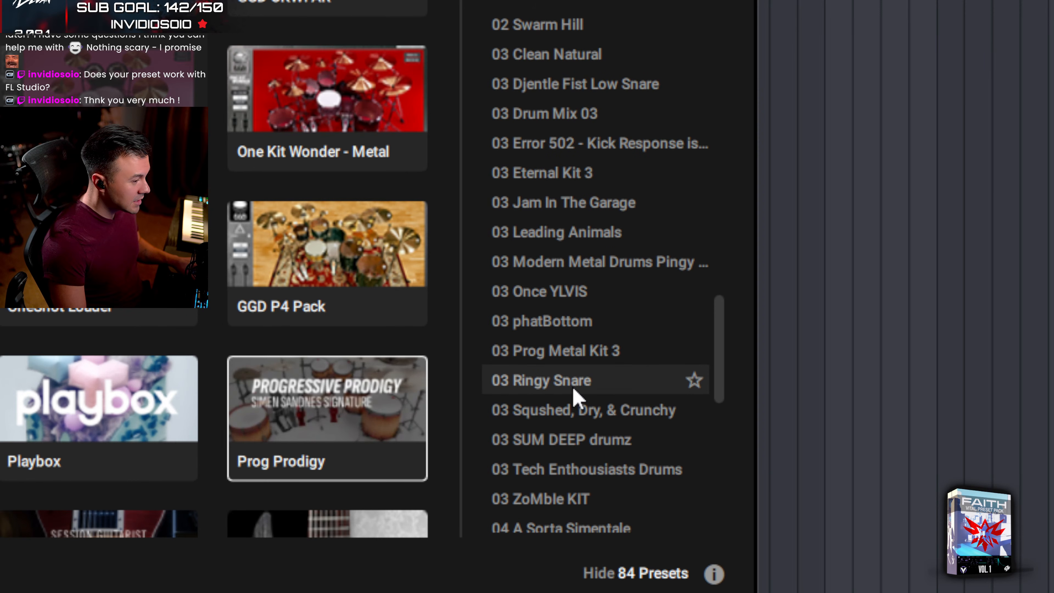
{"action": "scroll", "coordinate": [574, 394], "scroll_direction": "down", "scroll_amount": 5}
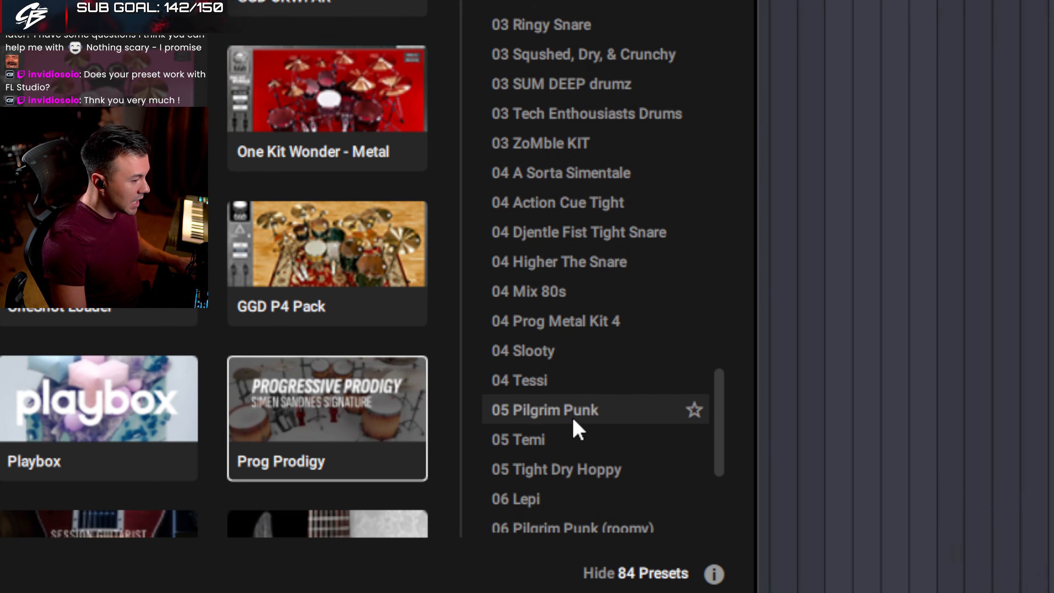
{"action": "scroll", "coordinate": [575, 430], "scroll_direction": "down", "scroll_amount": 2}
{"action": "scroll", "coordinate": [576, 427], "scroll_direction": "up", "scroll_amount": 11}
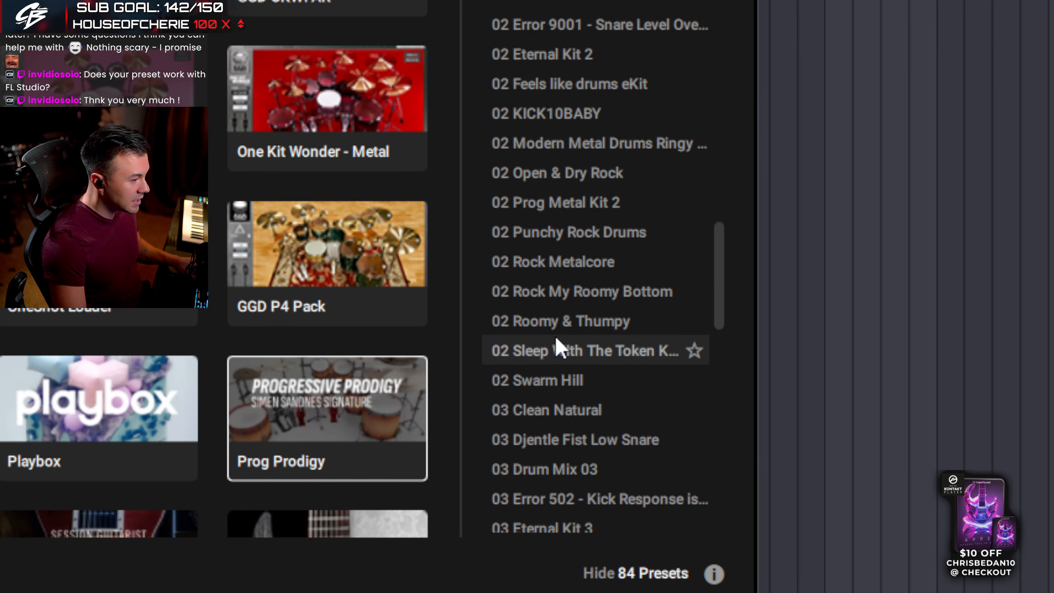
{"action": "scroll", "coordinate": [556, 341], "scroll_direction": "up", "scroll_amount": 5}
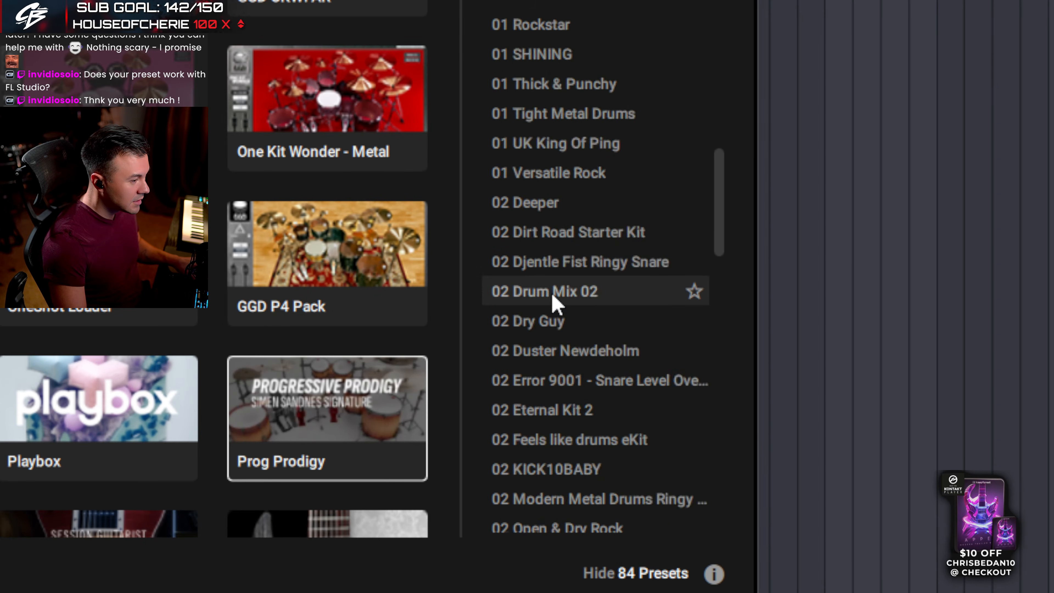
{"action": "scroll", "coordinate": [556, 302], "scroll_direction": "up", "scroll_amount": 5}
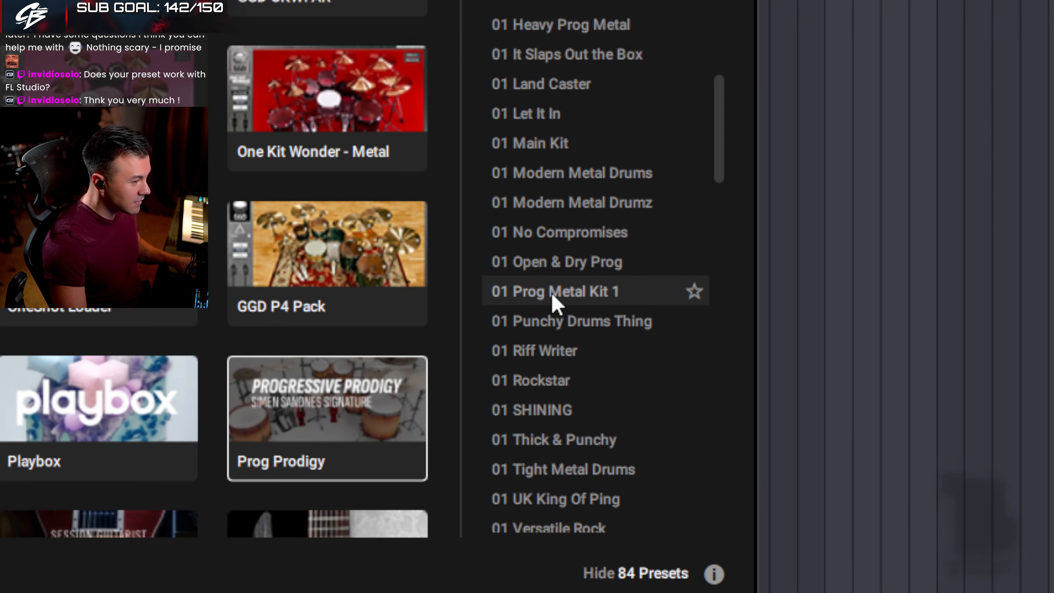
{"action": "scroll", "coordinate": [556, 302], "scroll_direction": "up", "scroll_amount": 5}
{"action": "scroll", "coordinate": [556, 302], "scroll_direction": "down", "scroll_amount": 5}
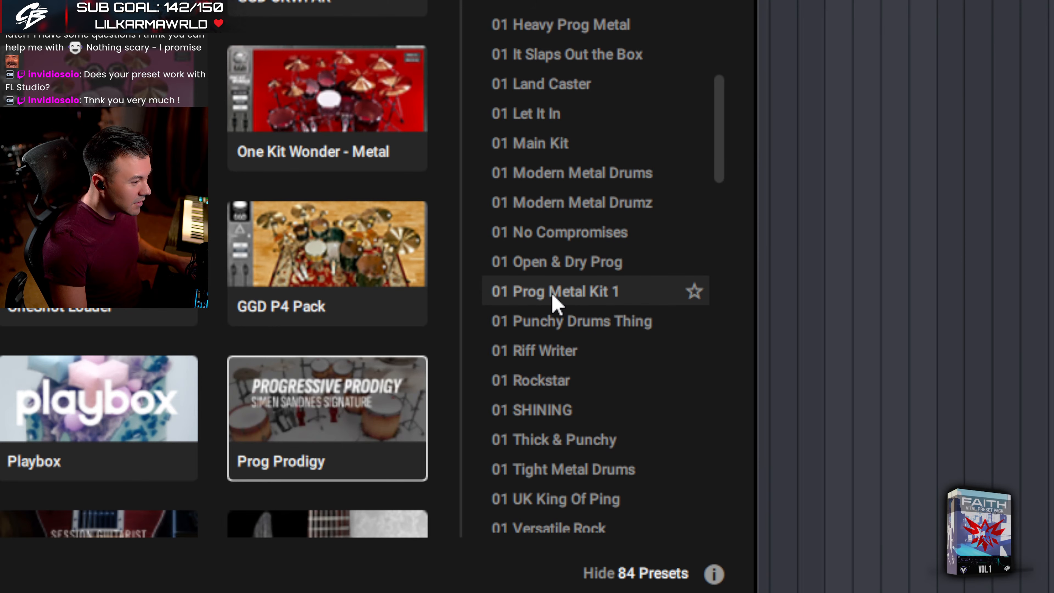
{"action": "scroll", "coordinate": [556, 303], "scroll_direction": "down", "scroll_amount": 7}
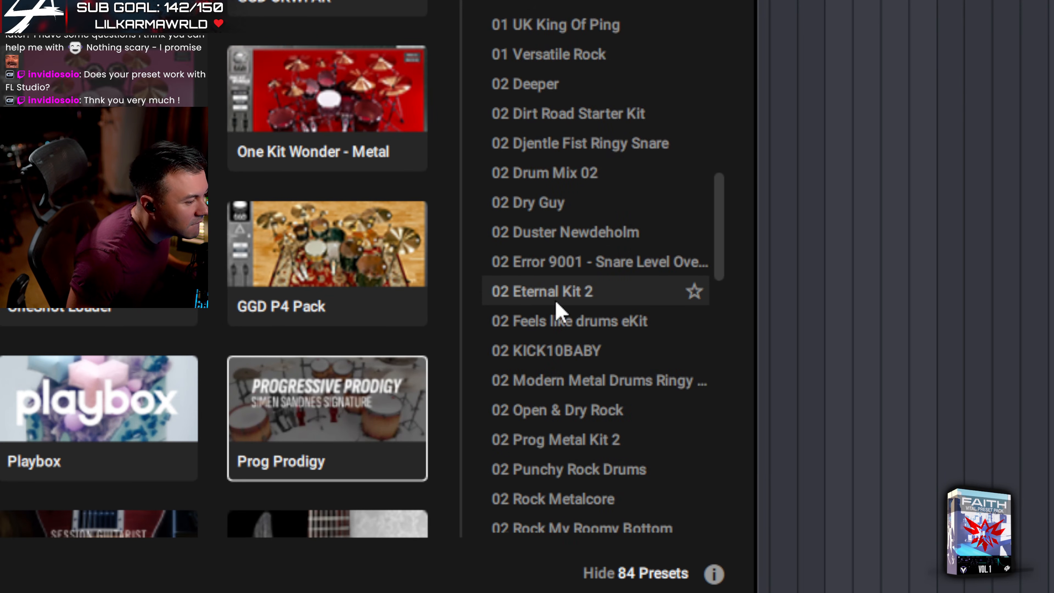
- Load the "02 Swarm Hill" preset from the Prog Prodigy list and hide Kontakt's Quick-Load area
{"action": "scroll", "coordinate": [556, 307], "scroll_direction": "down", "scroll_amount": 4}
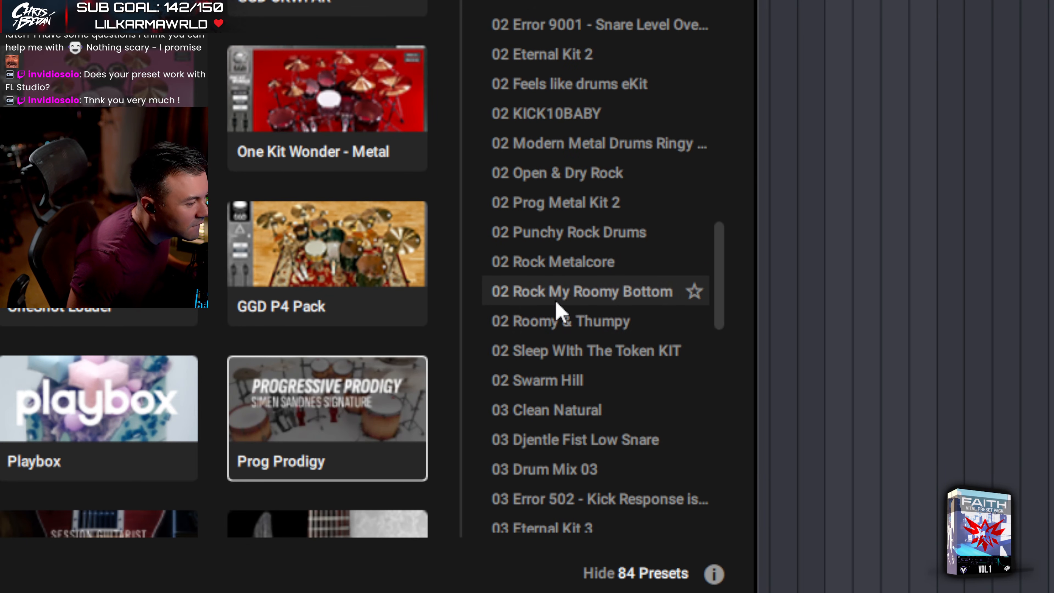
{"action": "left_click", "coordinate": [562, 387]}
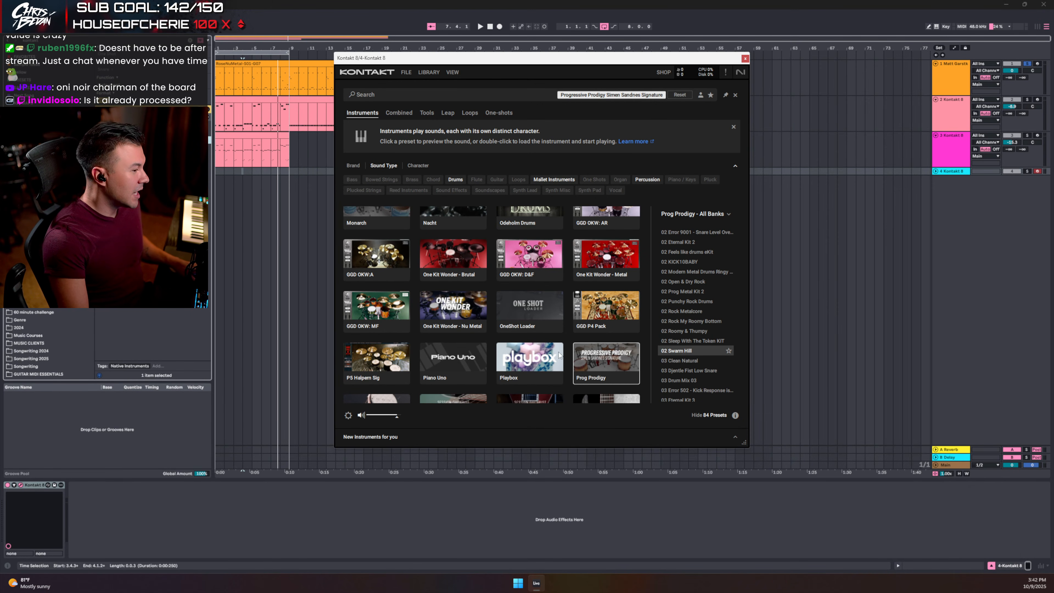
{"action": "double_click", "coordinate": [701, 349]}
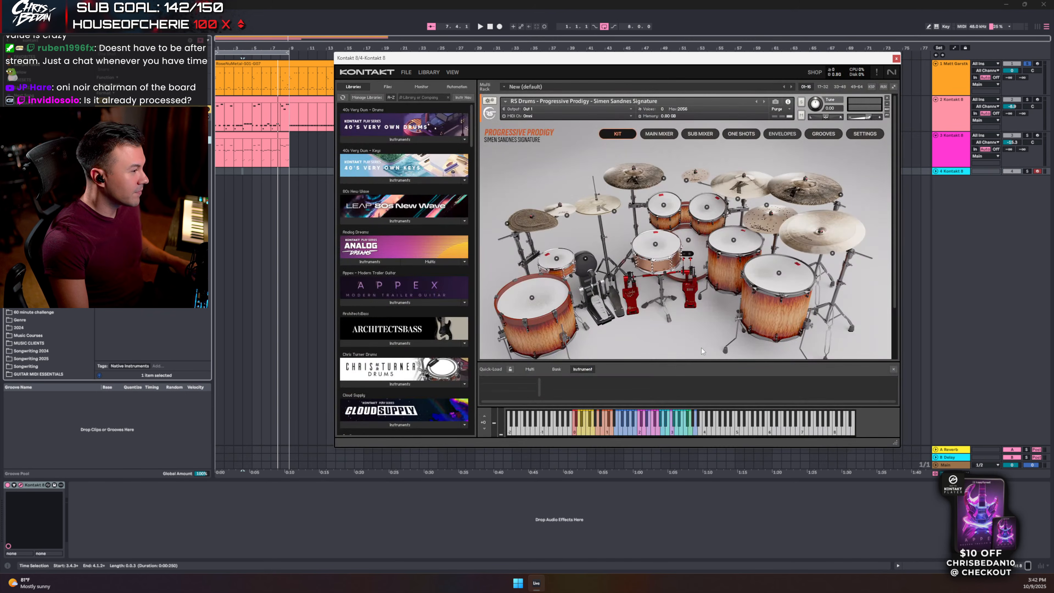
{"action": "left_click", "coordinate": [893, 370]}
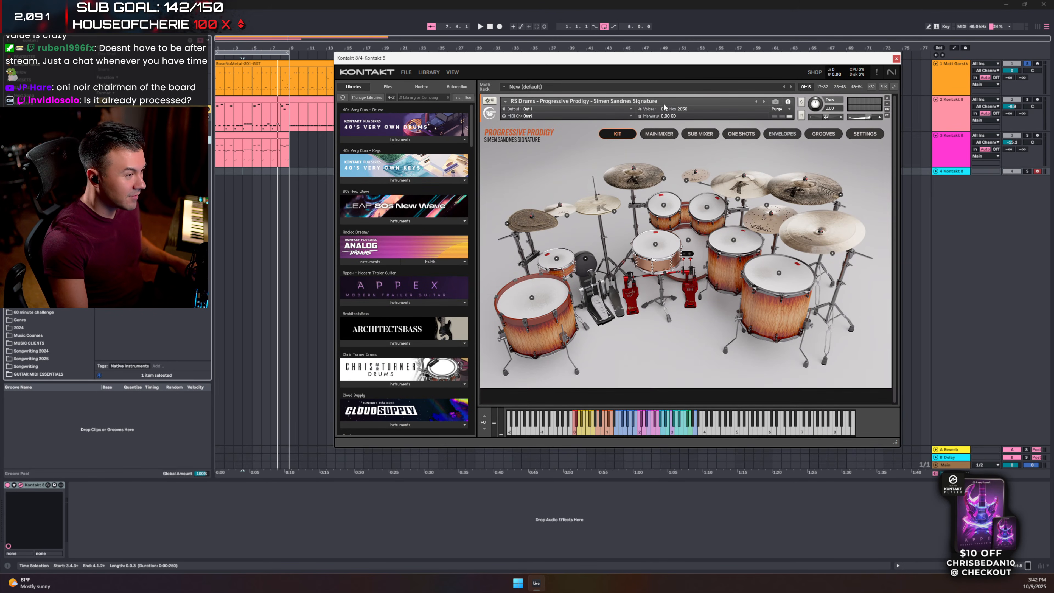
- Look over the drum library's main mixer and kit pages, ending on its grooves page
{"action": "left_click", "coordinate": [650, 135]}
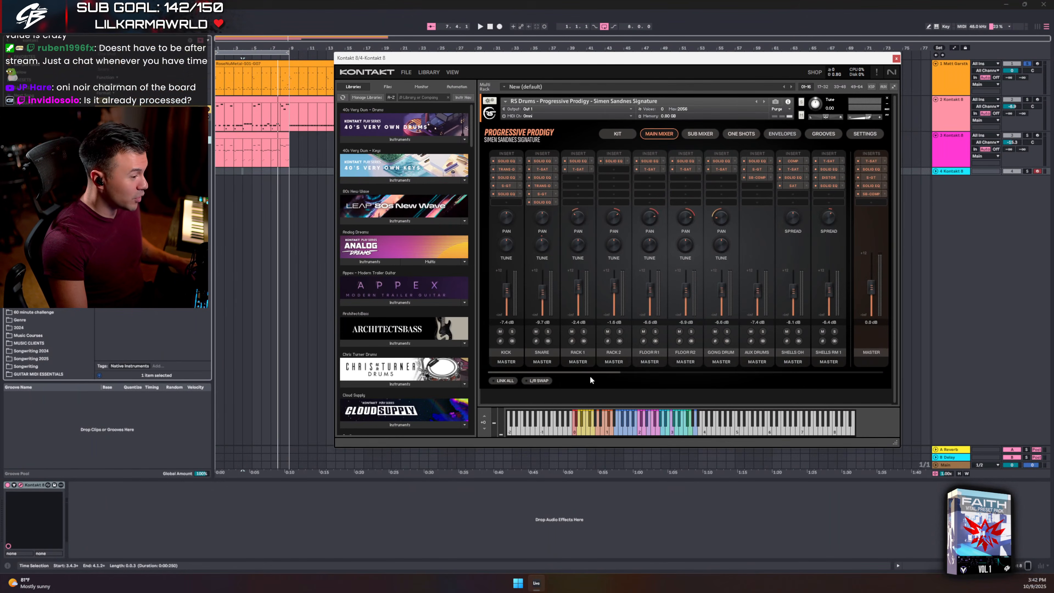
{"action": "left_click_drag", "start_coordinate": [592, 372], "coordinate": [519, 217]}
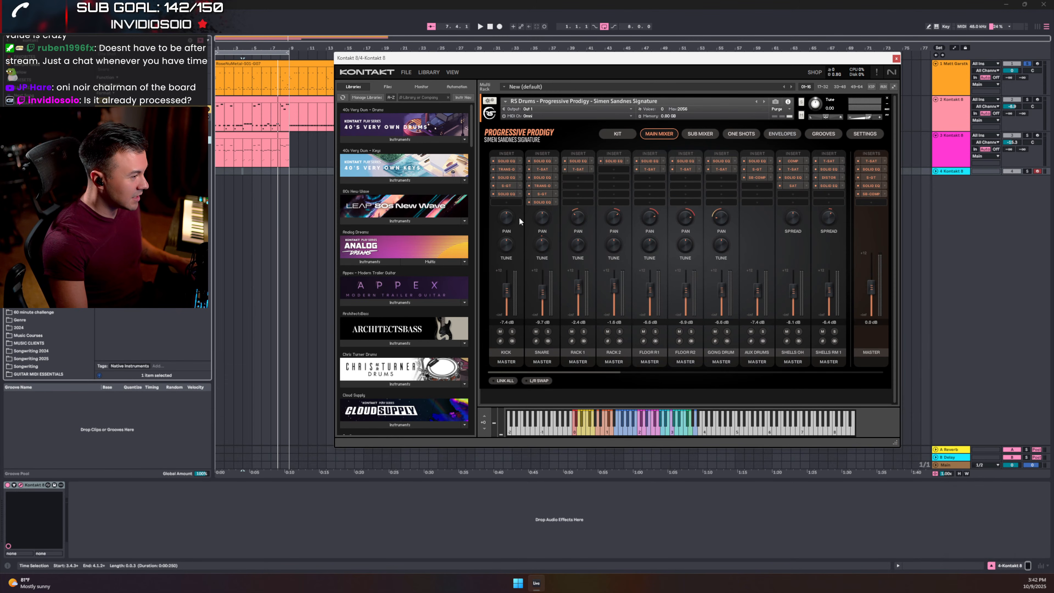
{"action": "left_click", "coordinate": [617, 134]}
{"action": "left_click", "coordinate": [823, 133]}
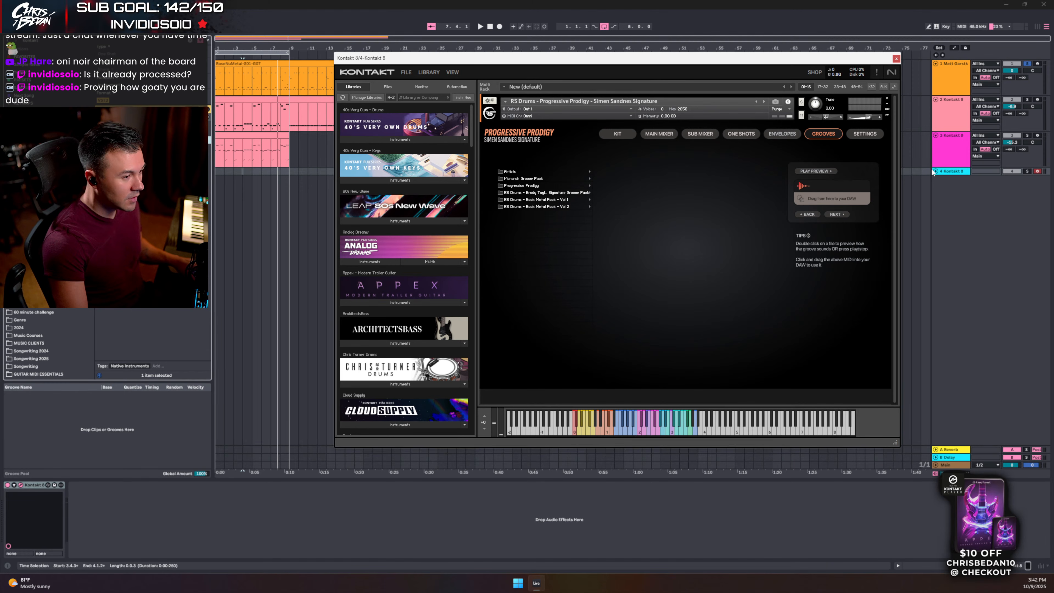
- Expand and solo the new Kontakt track, and audition Variation 1 of Closed Hats Fun - 160 BPM from the Brody Taylor Smith signature pack's RS Drums folder
{"action": "left_click", "coordinate": [932, 172]}
{"action": "left_click", "coordinate": [936, 171]}
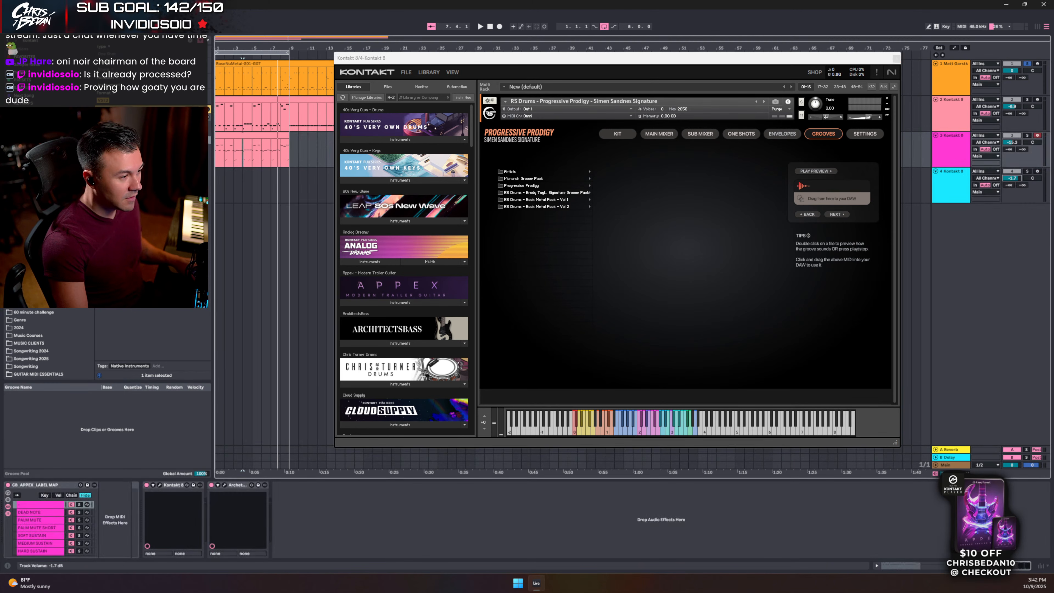
{"action": "left_click", "coordinate": [526, 193]}
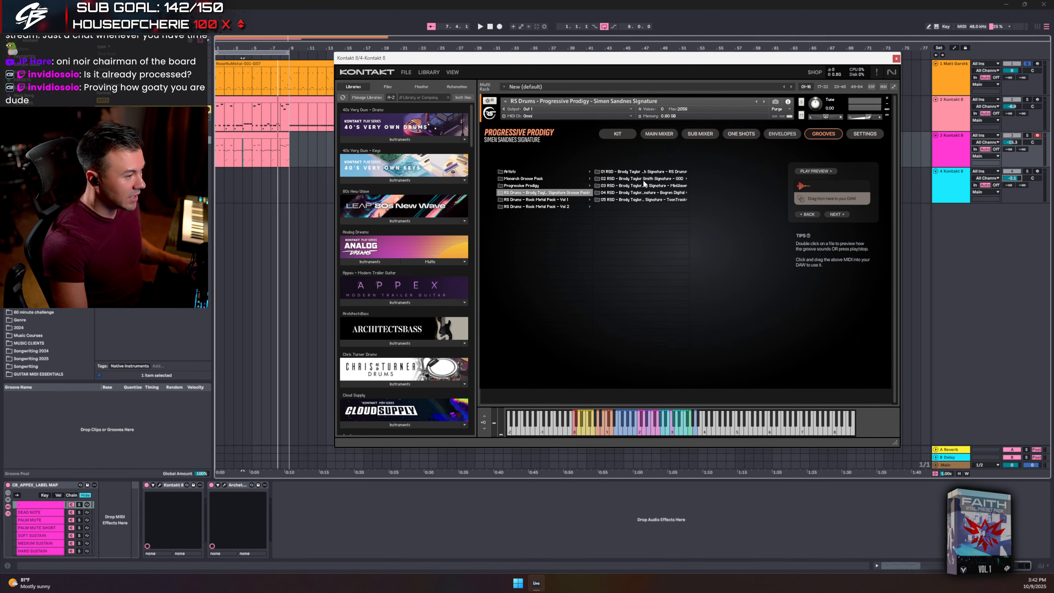
{"action": "left_click", "coordinate": [649, 174]}
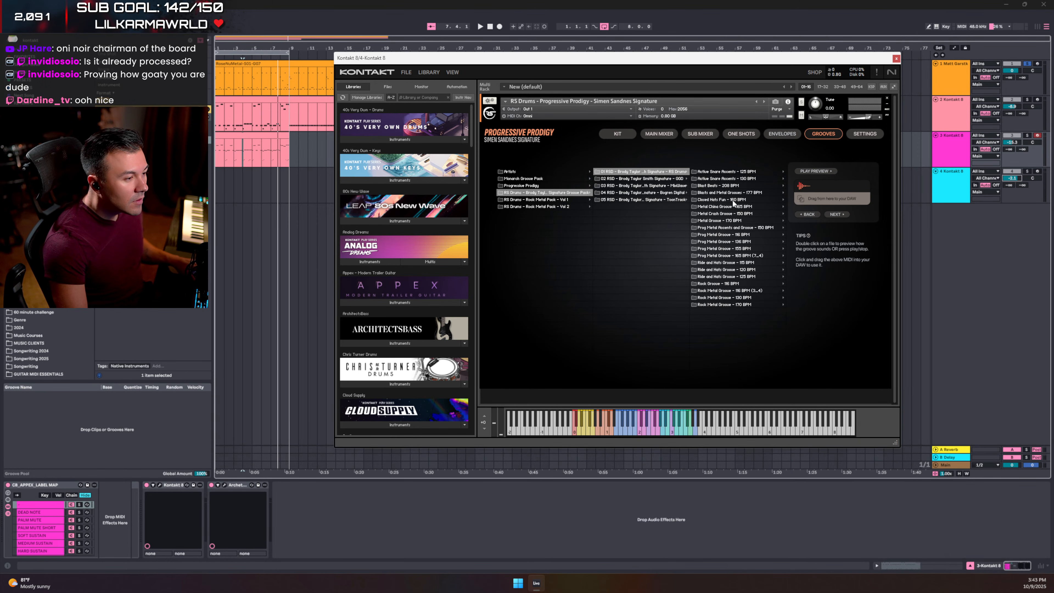
{"action": "left_click", "coordinate": [733, 201]}
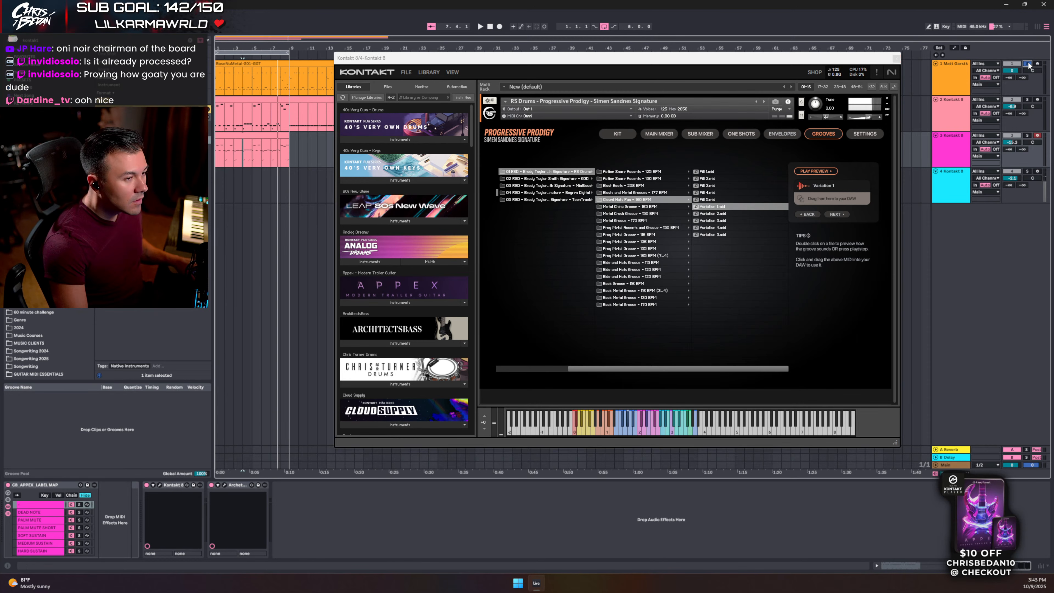
{"action": "left_click", "coordinate": [1028, 172]}
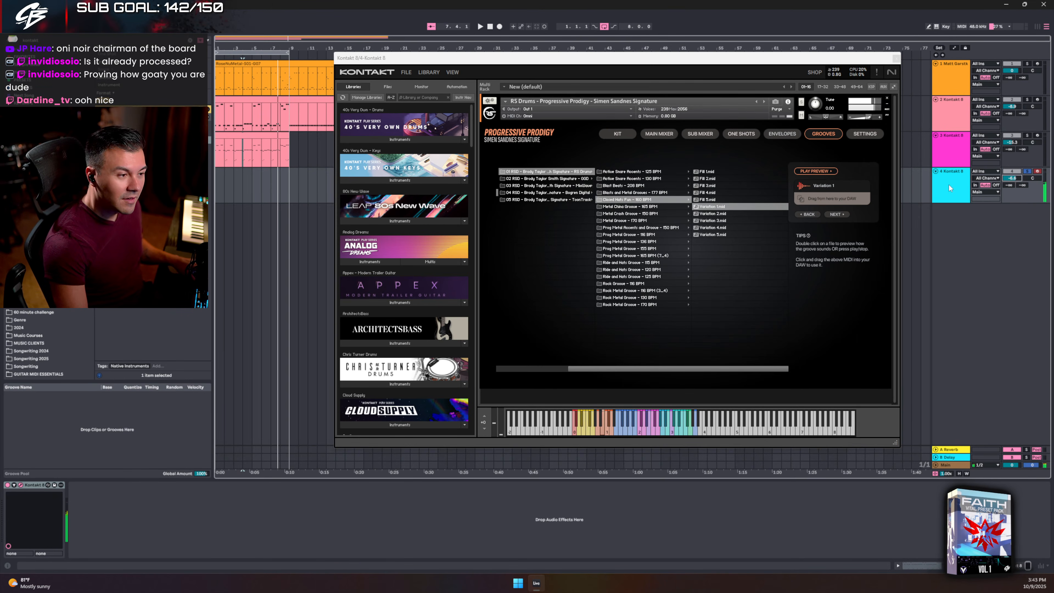
- Audition Variation 2 of Prog Metal Groove - 136 BPM and Variations 3, 5 and 1 of Ride and Hats Groove - 120 BPM, and stop playback
{"action": "left_click", "coordinate": [650, 242]}
{"action": "left_click", "coordinate": [713, 213]}
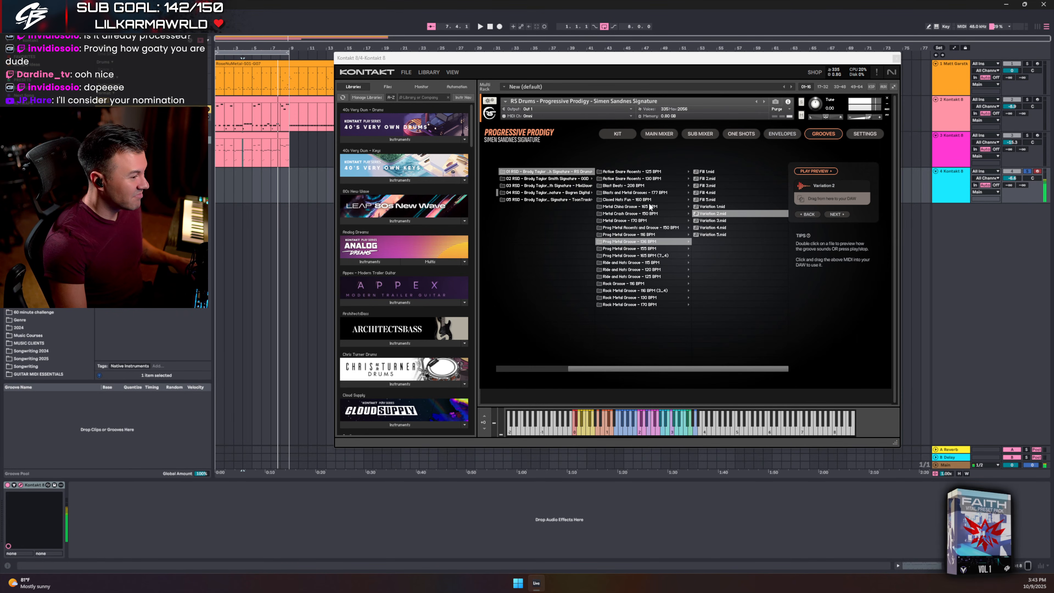
{"action": "left_click", "coordinate": [644, 269]}
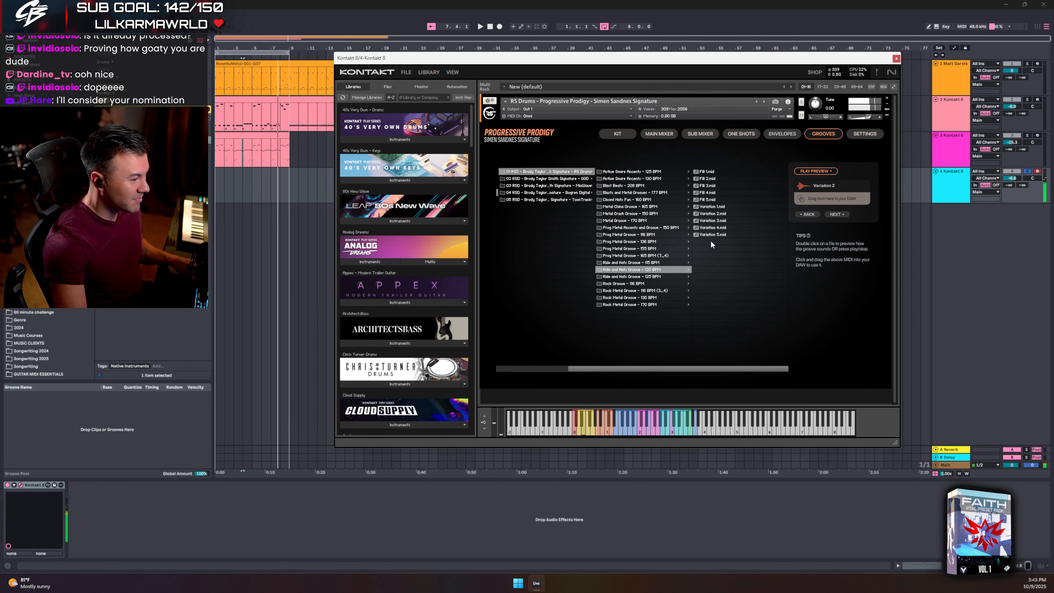
{"action": "left_click", "coordinate": [711, 221]}
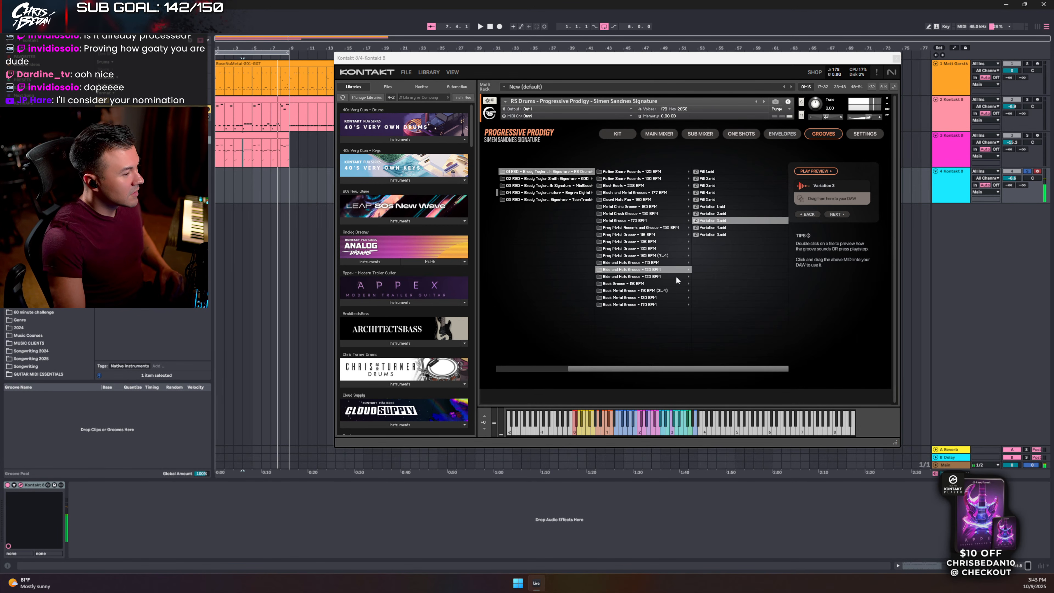
{"action": "left_click", "coordinate": [717, 235]}
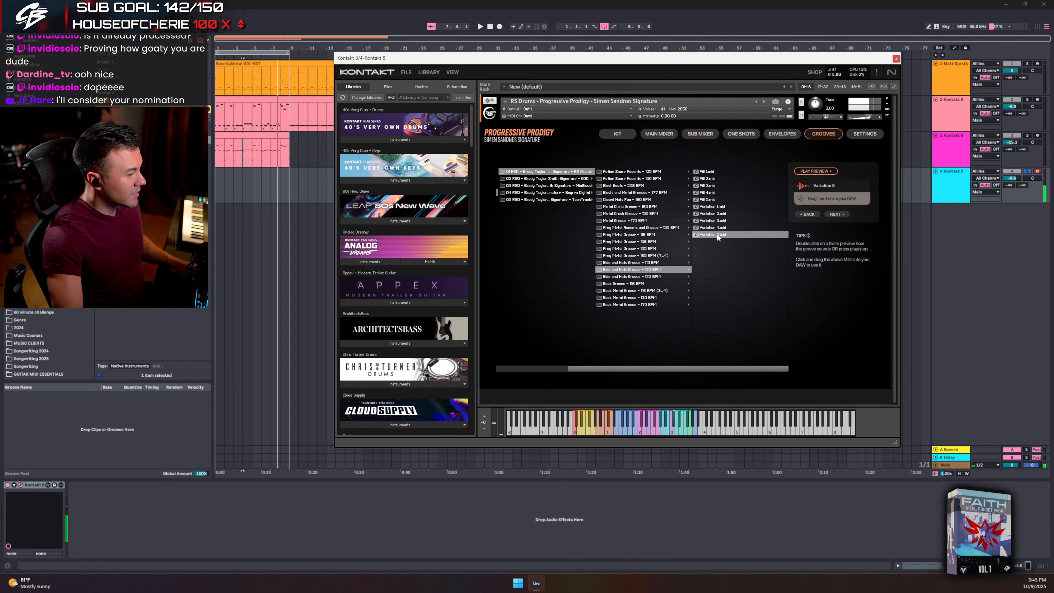
{"action": "left_click", "coordinate": [714, 208]}
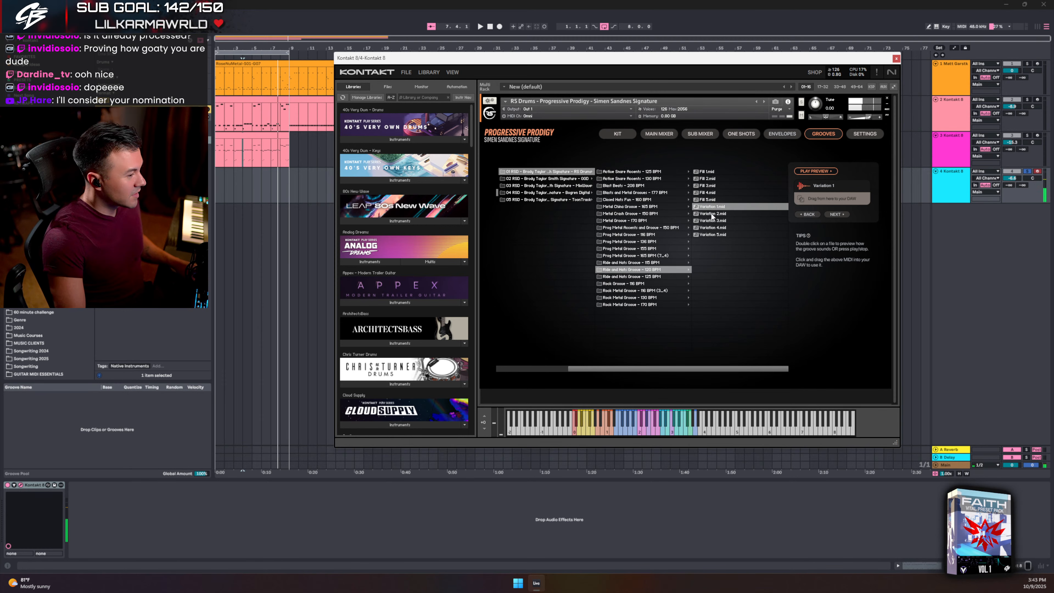
{"action": "key", "text": "space"}
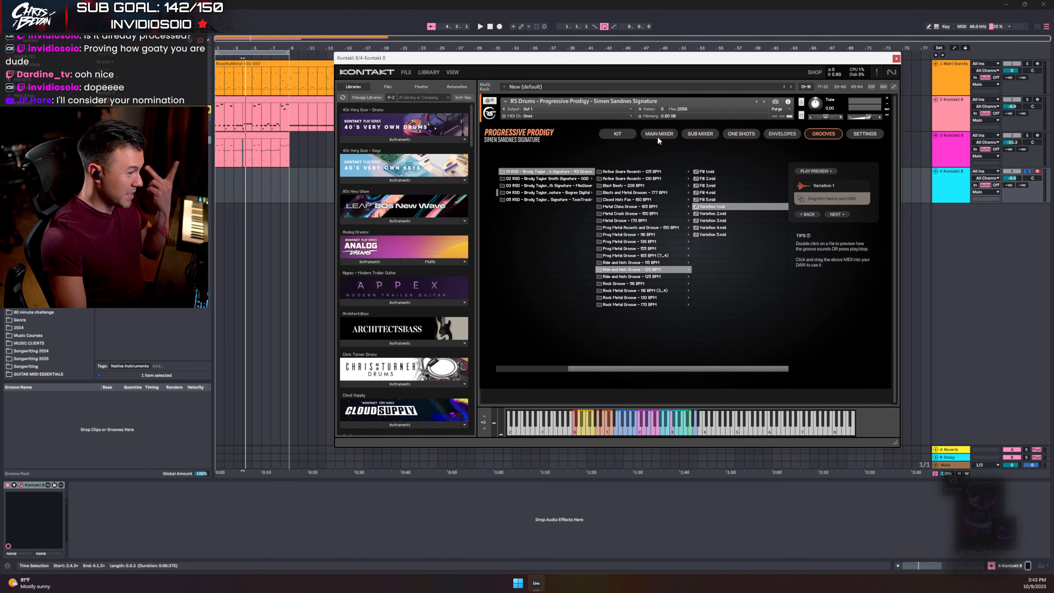
- Load the user snapshot SWARM HILL 2.0 and play the Variation 1 groove through it
{"action": "left_click", "coordinate": [775, 102]}
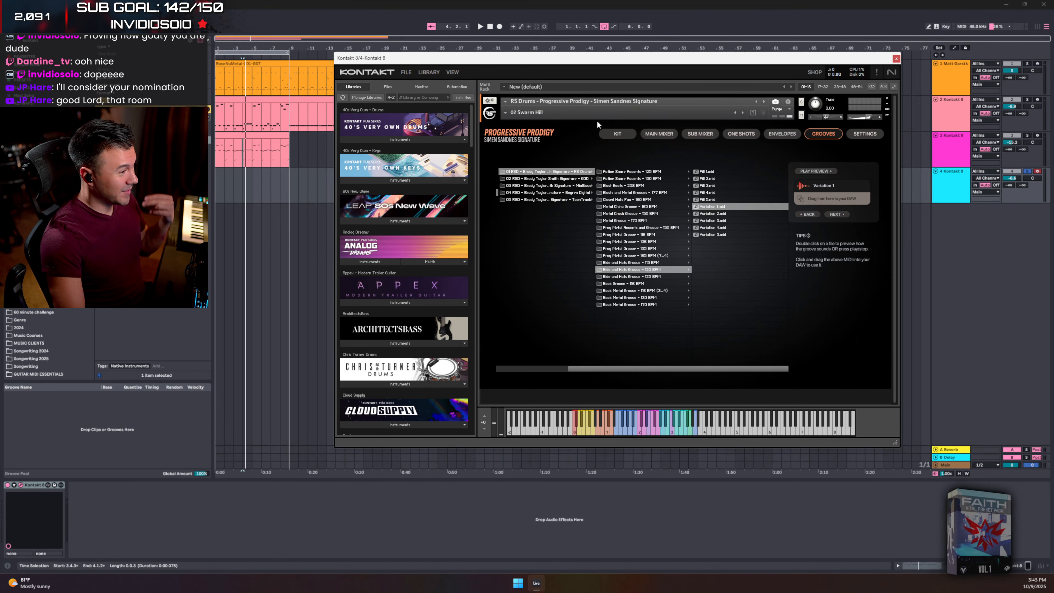
{"action": "left_click", "coordinate": [506, 112]}
{"action": "mouse_move", "coordinate": [516, 128]}
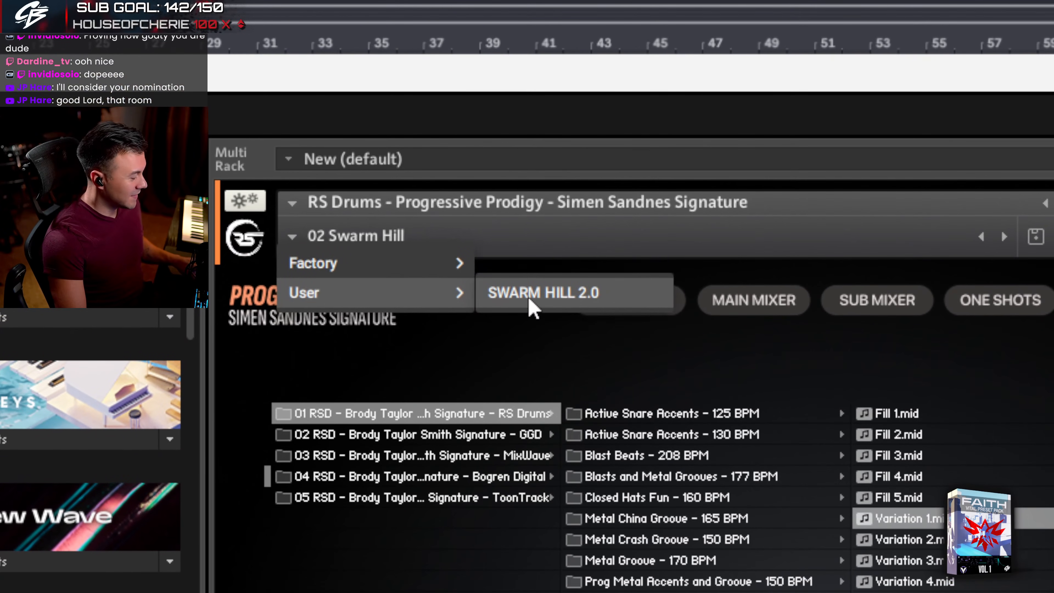
{"action": "left_click", "coordinate": [532, 297]}
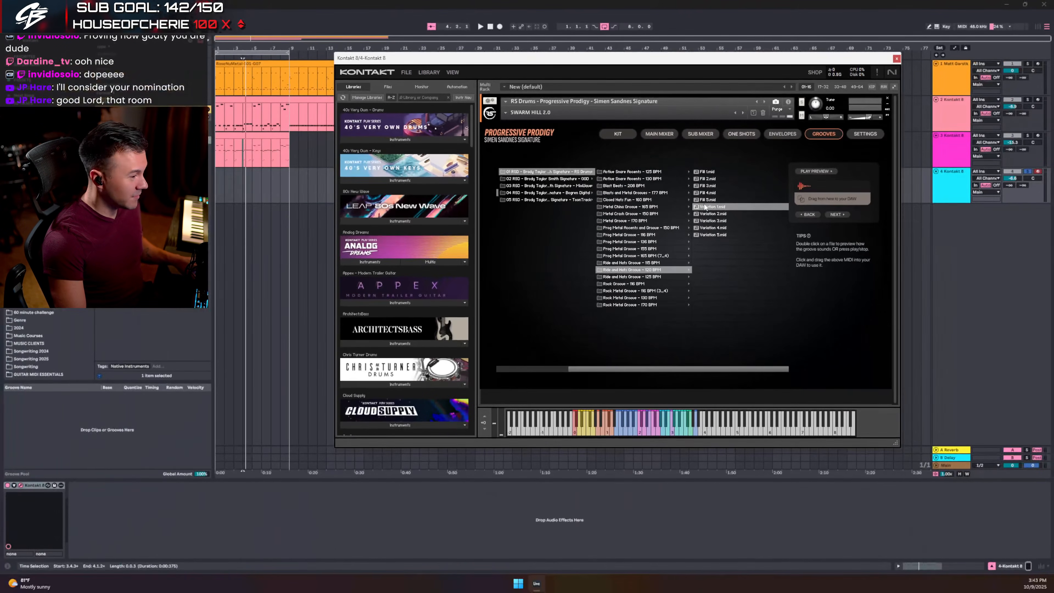
{"action": "double_click", "coordinate": [710, 206]}
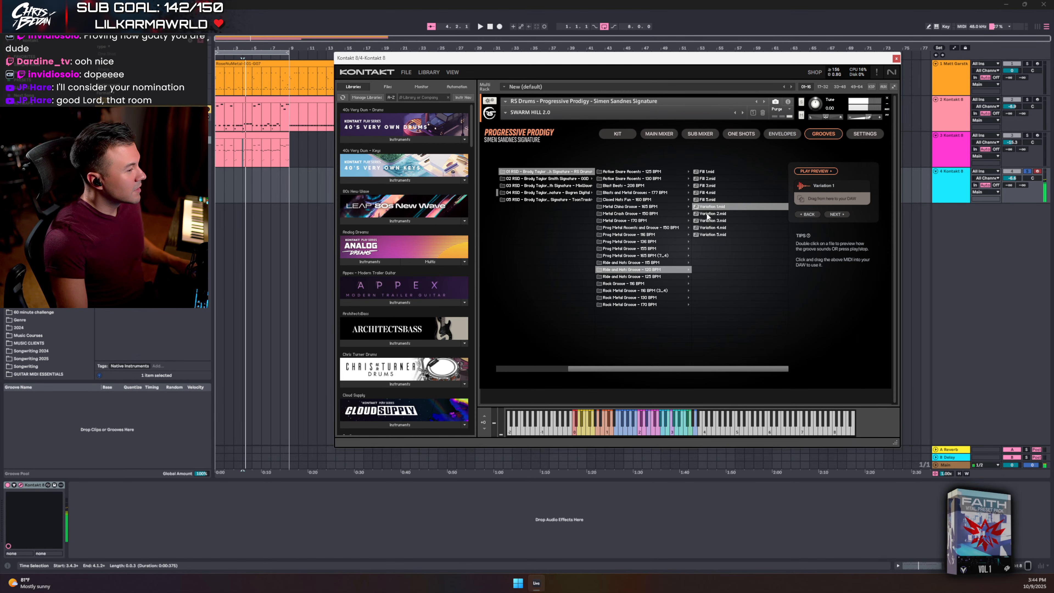
- Lower the snare channel to about -11 dB in the main mixer, and stop the groove from the kit page
{"action": "left_click", "coordinate": [644, 137]}
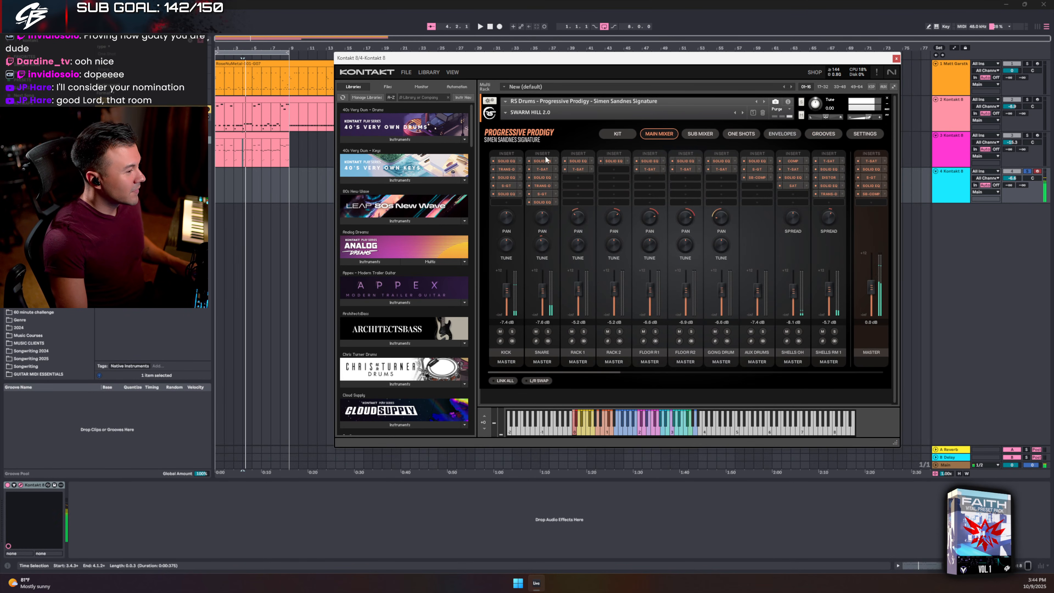
{"action": "left_click_drag", "start_coordinate": [542, 288], "coordinate": [542, 296]}
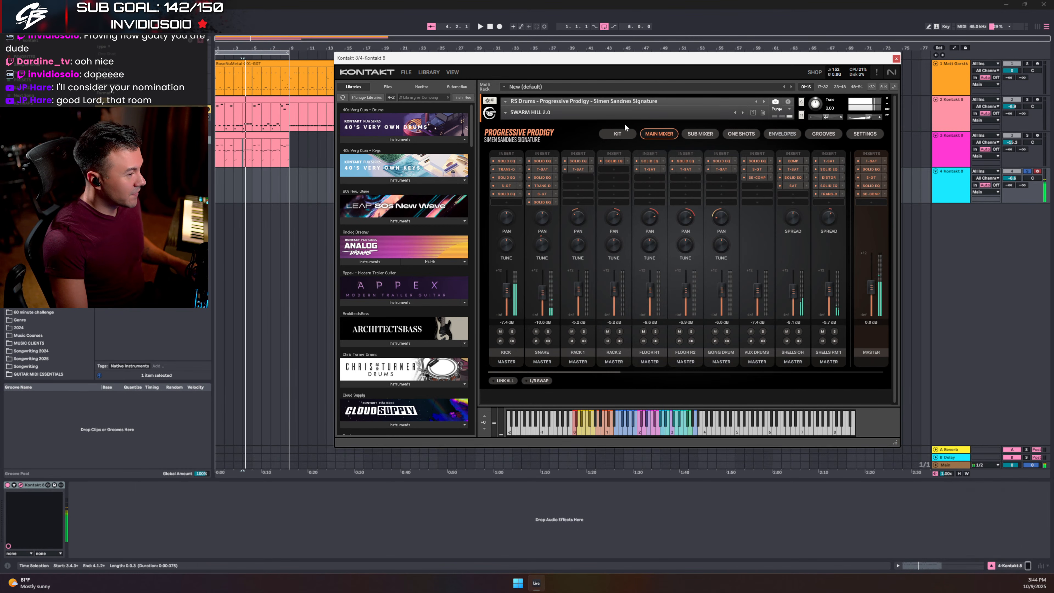
{"action": "left_click", "coordinate": [617, 135]}
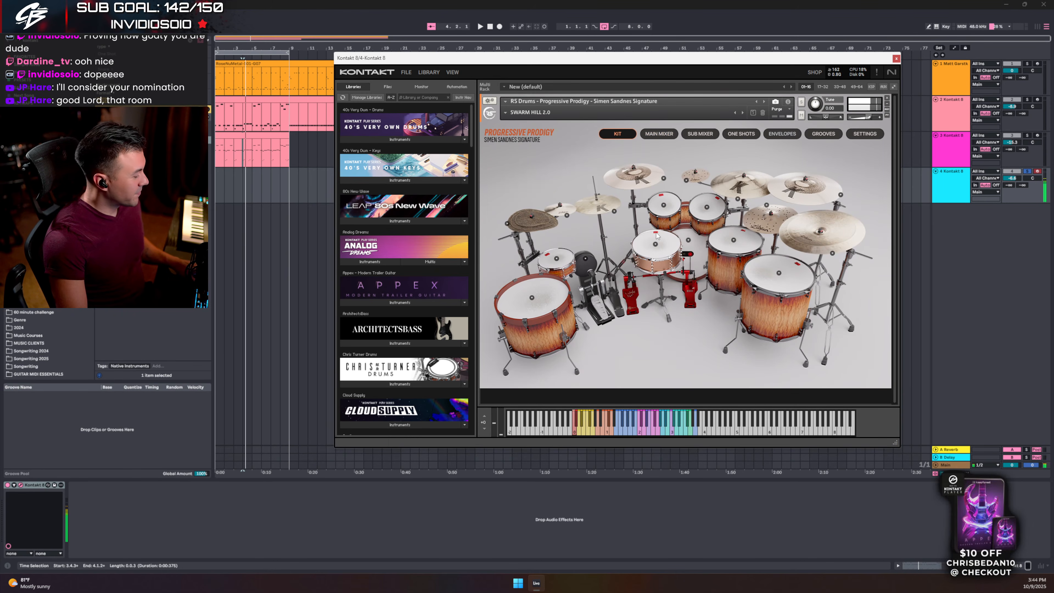
{"action": "key", "text": "space"}
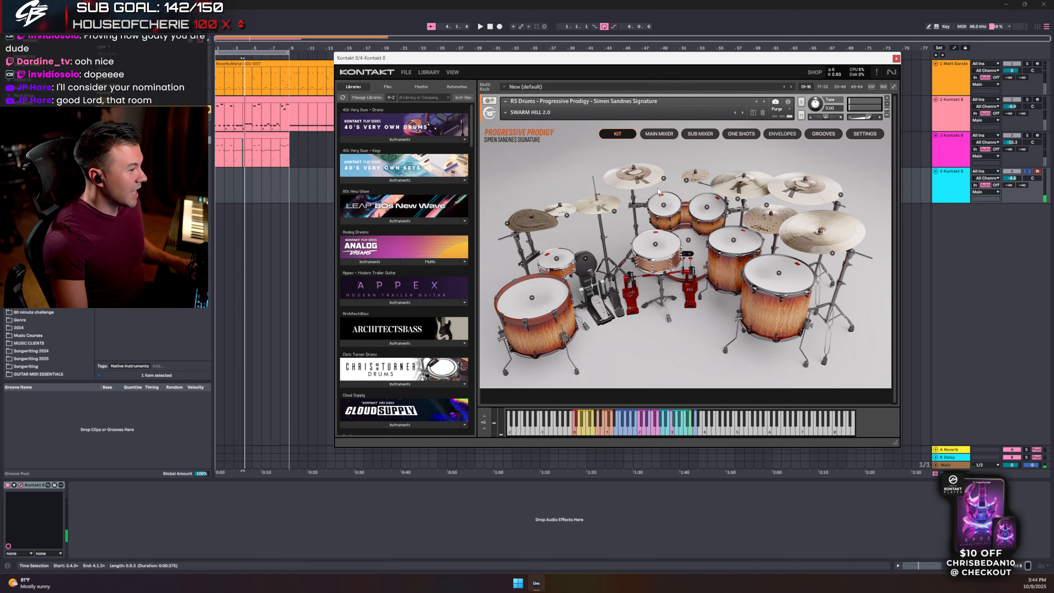
- Look through the drum library's one shots, sub mixer and envelopes pages, and return to the grooves
{"action": "left_click", "coordinate": [741, 134]}
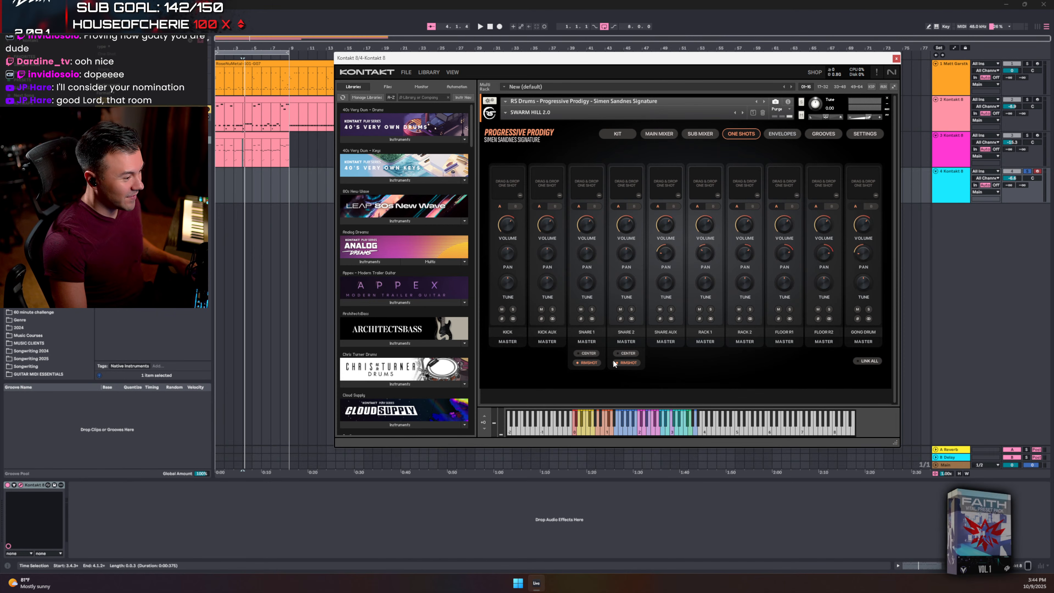
{"action": "left_click", "coordinate": [704, 131]}
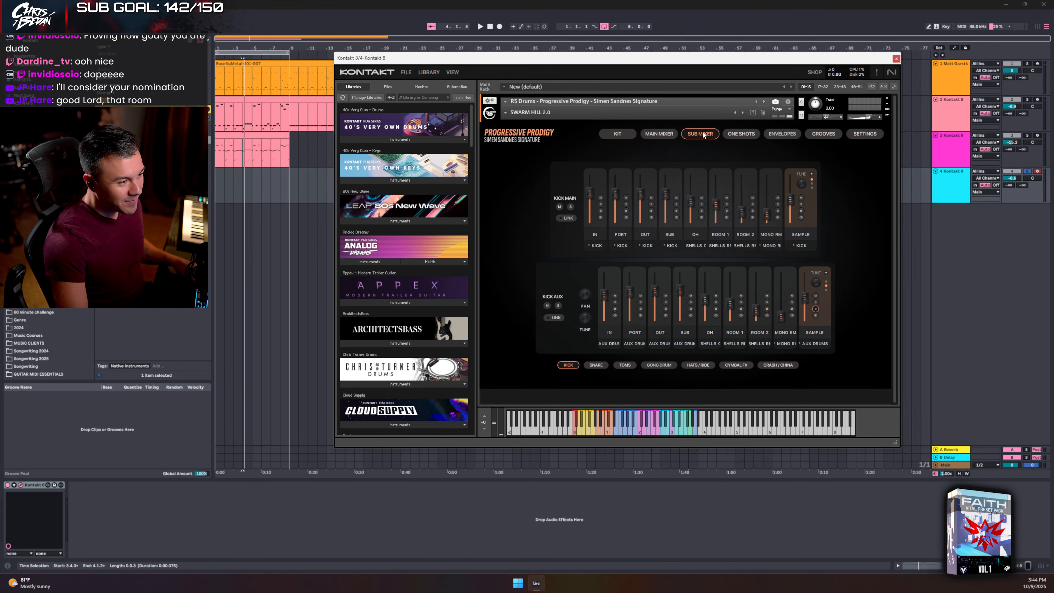
{"action": "left_click", "coordinate": [738, 137]}
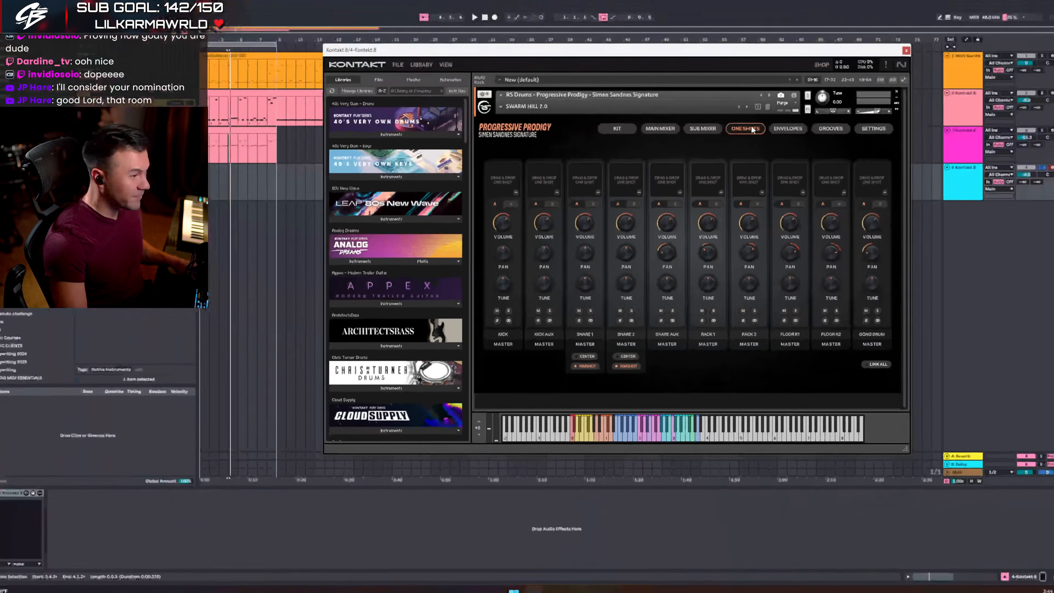
{"action": "left_click", "coordinate": [789, 134]}
{"action": "left_click", "coordinate": [824, 134]}
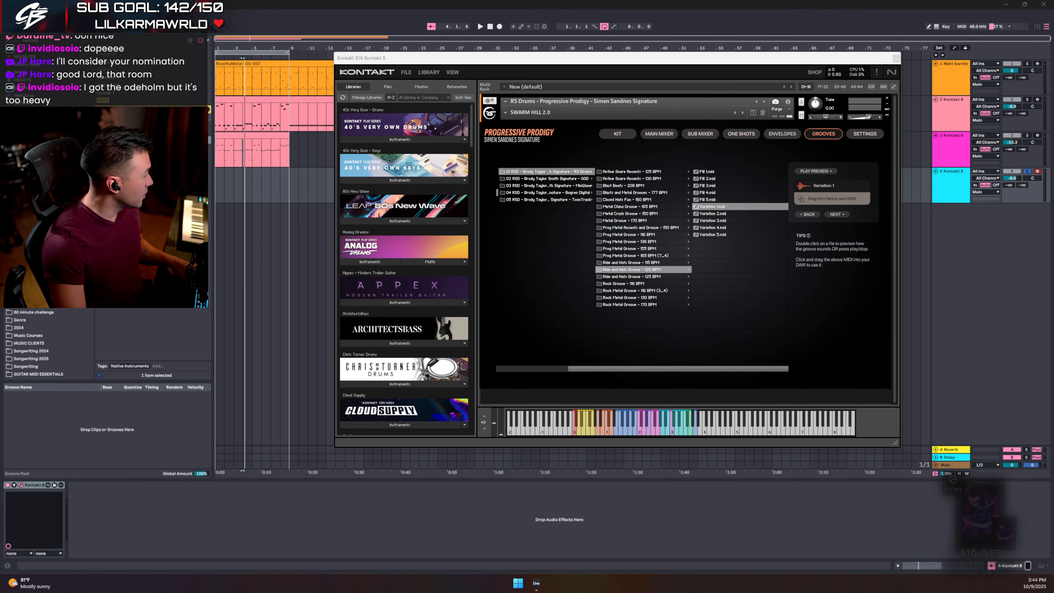
- Bring the browser window into view, close the open Instagram reel, and move the browser back off the screen
{"action": "left_click_drag", "start_coordinate": [0, 46], "coordinate": [663, 6]}
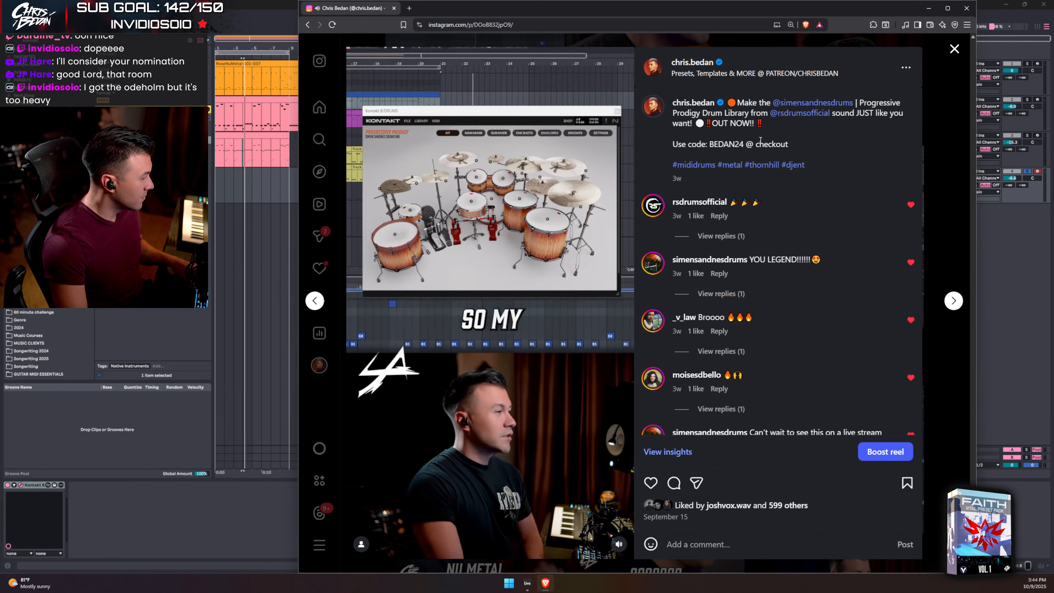
{"action": "left_click", "coordinate": [955, 50]}
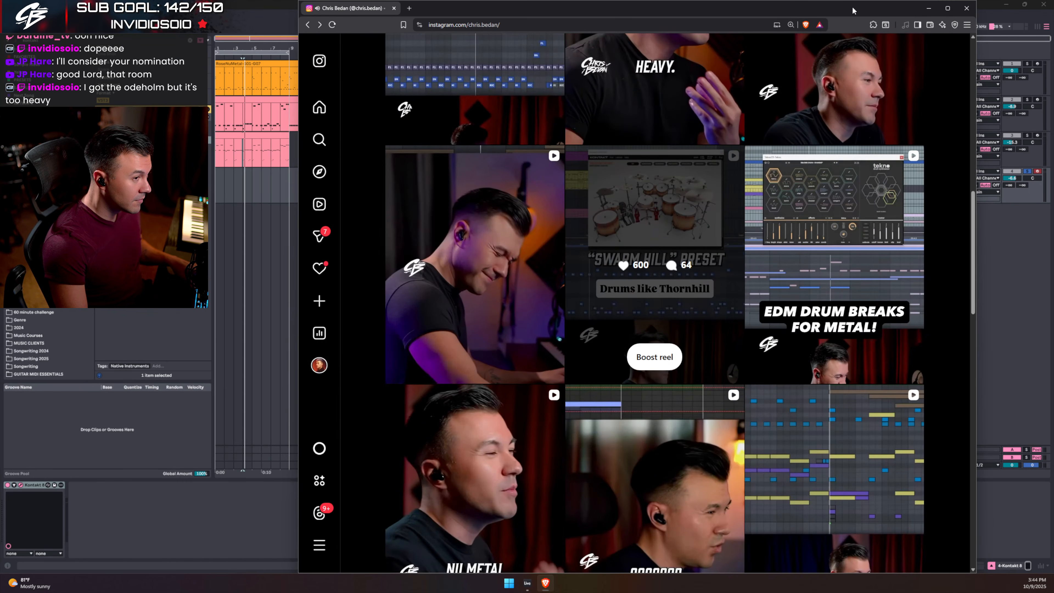
{"action": "left_click_drag", "start_coordinate": [853, 11], "coordinate": [0, 13]}
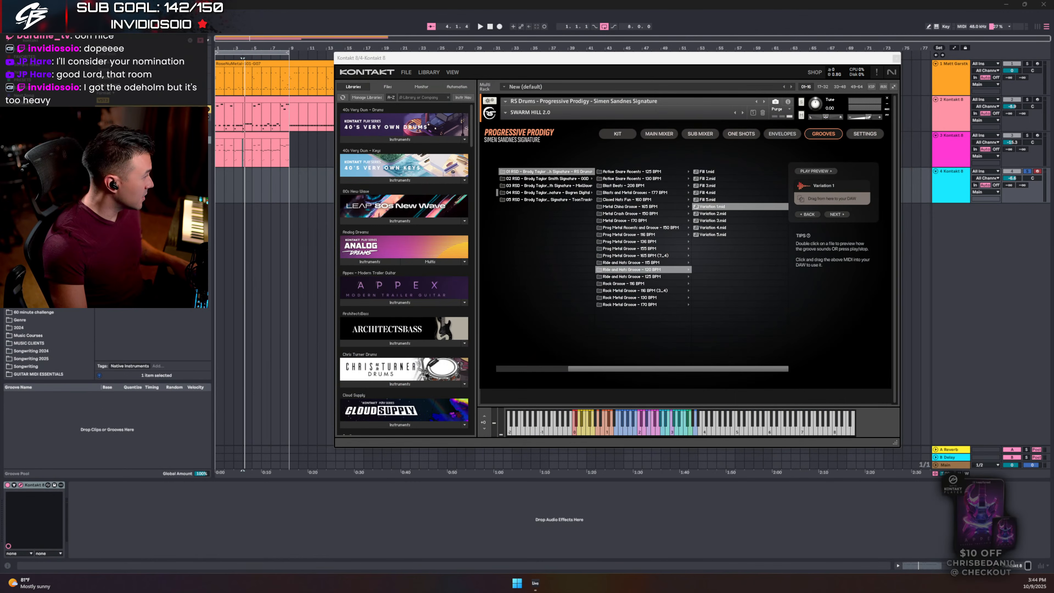
- Close the Kontakt 8 window and delete its track, 4 Kontakt 8, from the arrangement
{"action": "left_click", "coordinate": [894, 59]}
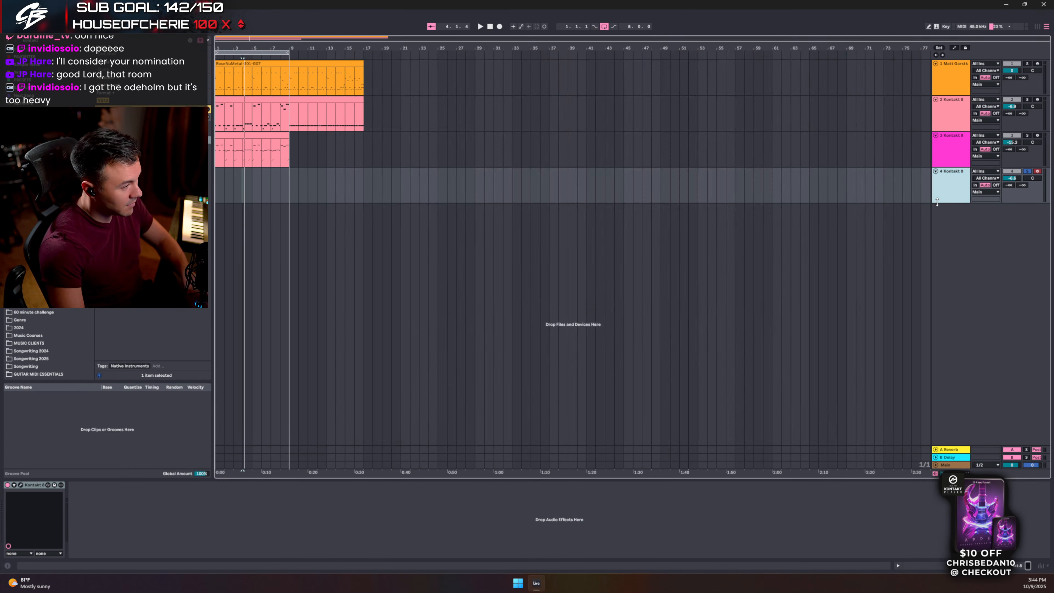
{"action": "key", "text": "Delete"}
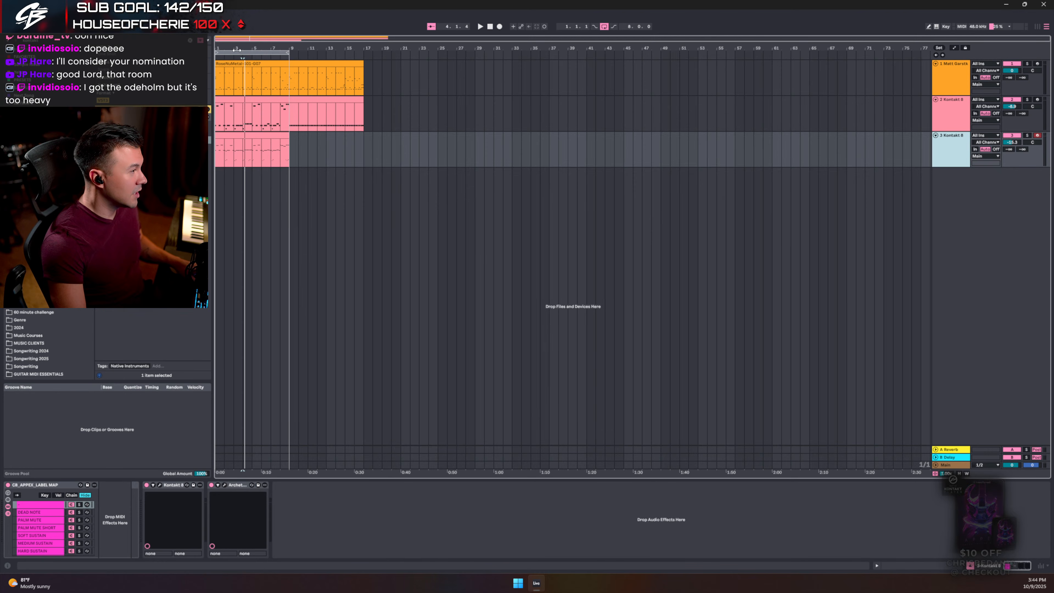
- Set the project tempo to 180 BPM and play the looped eight-bar section from the start
{"action": "left_click_drag", "start_coordinate": [237, 48], "coordinate": [258, 78]}
{"action": "key", "text": "space"}
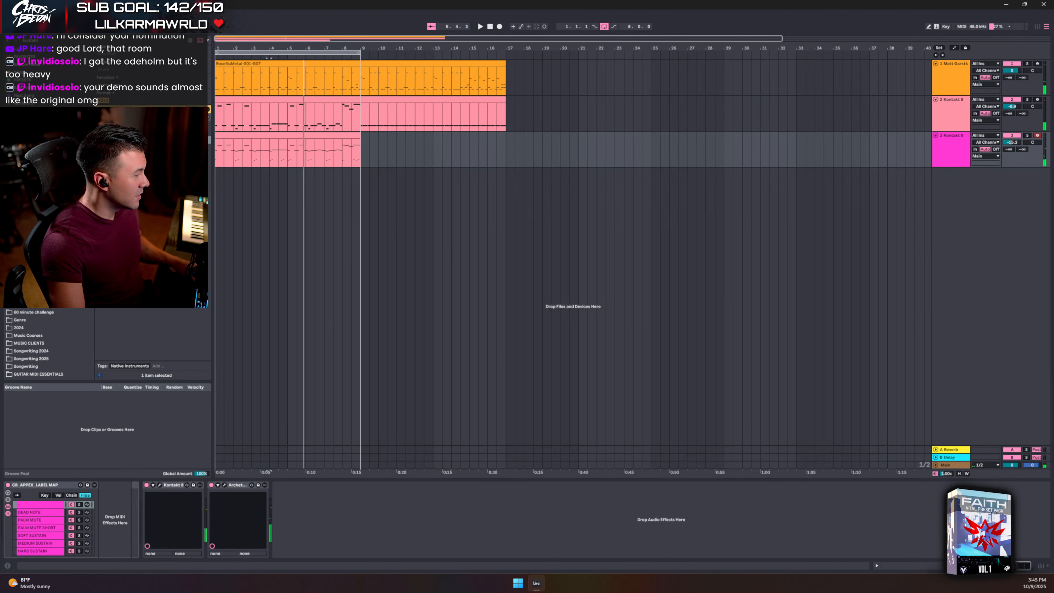
{"action": "type", "text": "180"}
{"action": "key", "text": "Return"}
{"action": "key", "text": "space"}
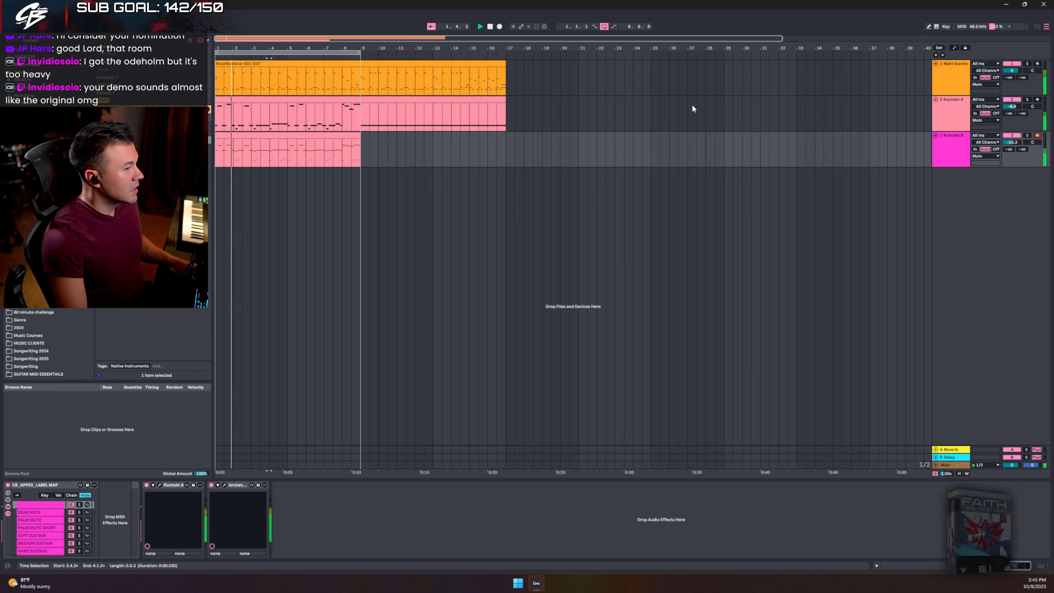
- Solo the Matt Garstka drum track and play the loop to hear the drums on their own
{"action": "left_click", "coordinate": [940, 69]}
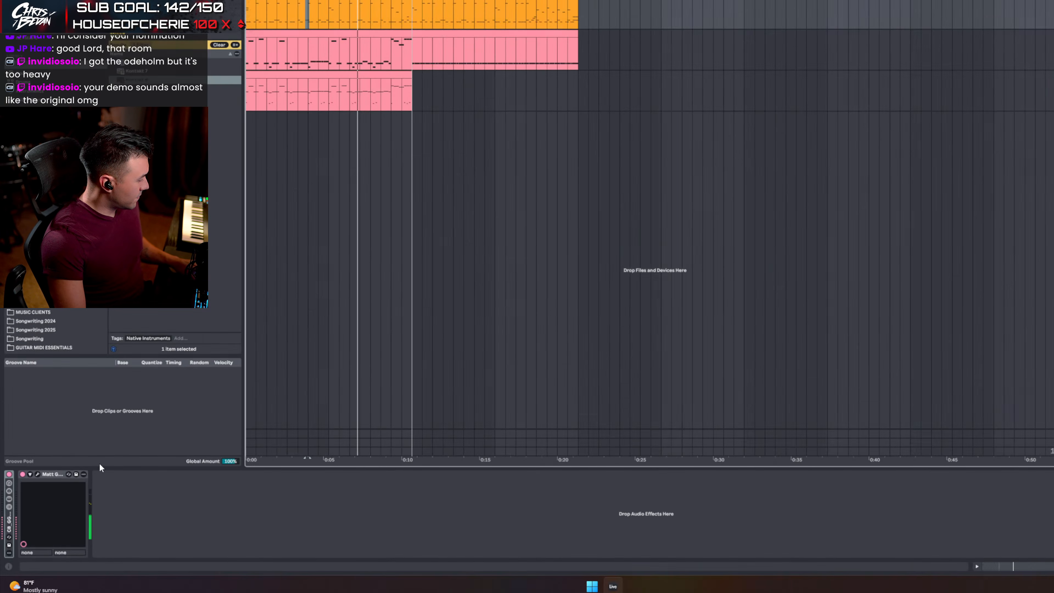
{"action": "key", "text": "space"}
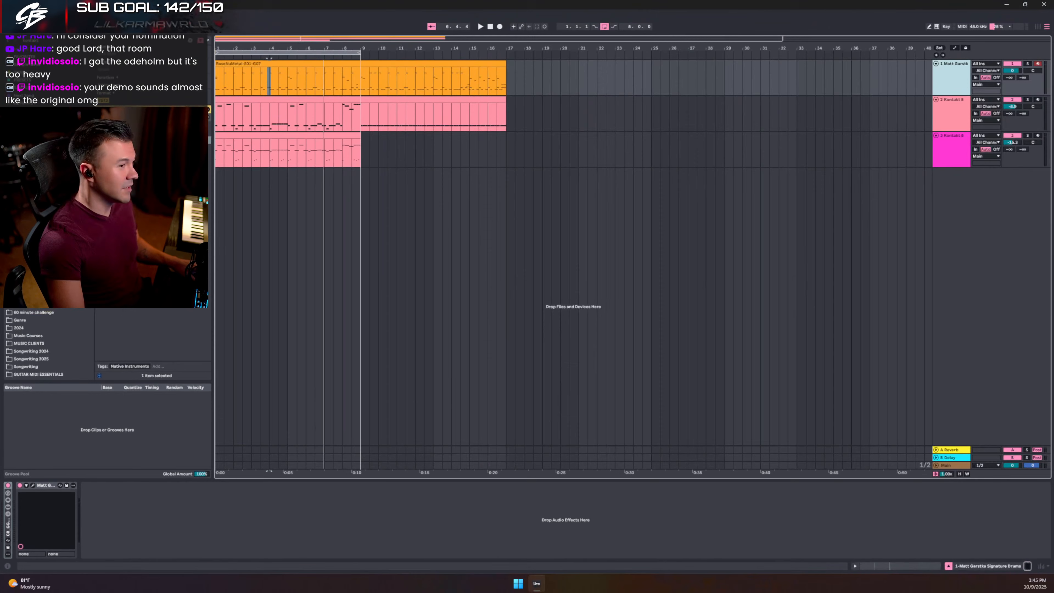
{"action": "left_click", "coordinate": [1028, 64]}
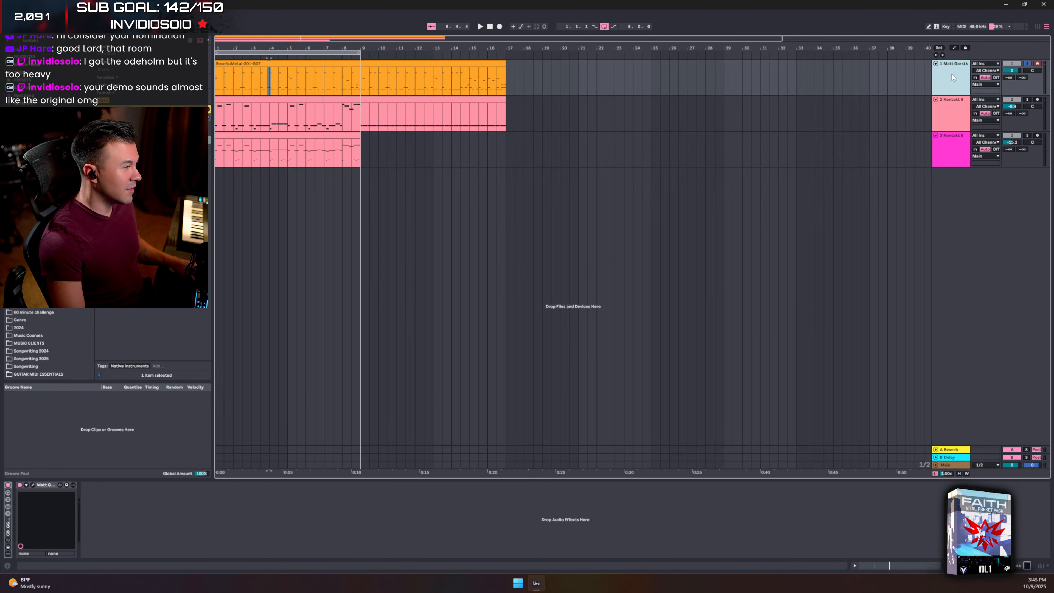
{"action": "key", "text": "space"}
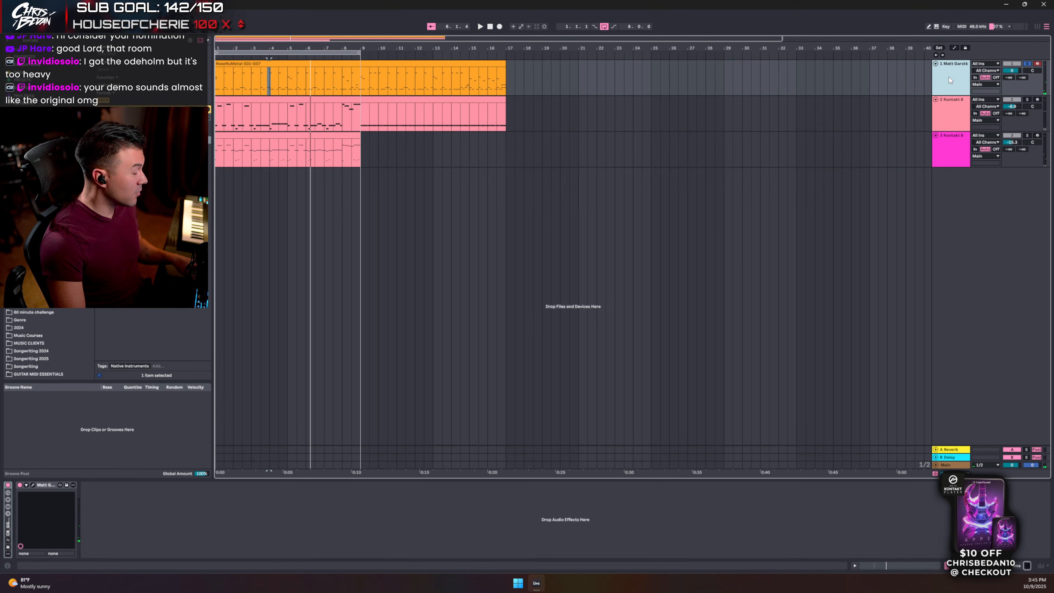
{"action": "key", "text": "space"}
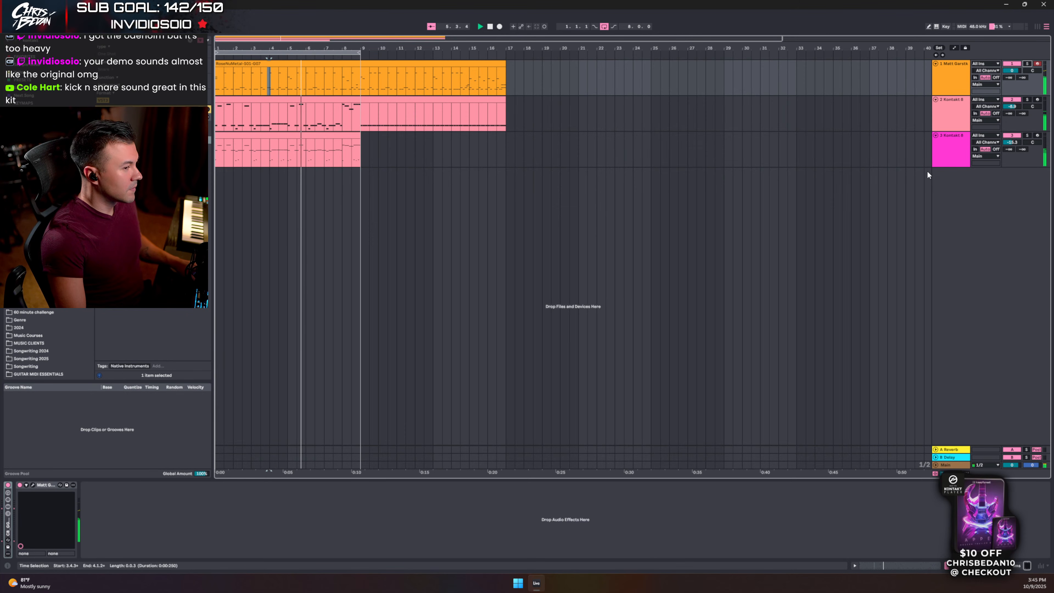
- Add FabFilter Pro-Q 3 and a FabFilter dynamics plugin at the end of the 3 Kontakt 8 track's device chain
{"action": "left_click", "coordinate": [959, 149]}
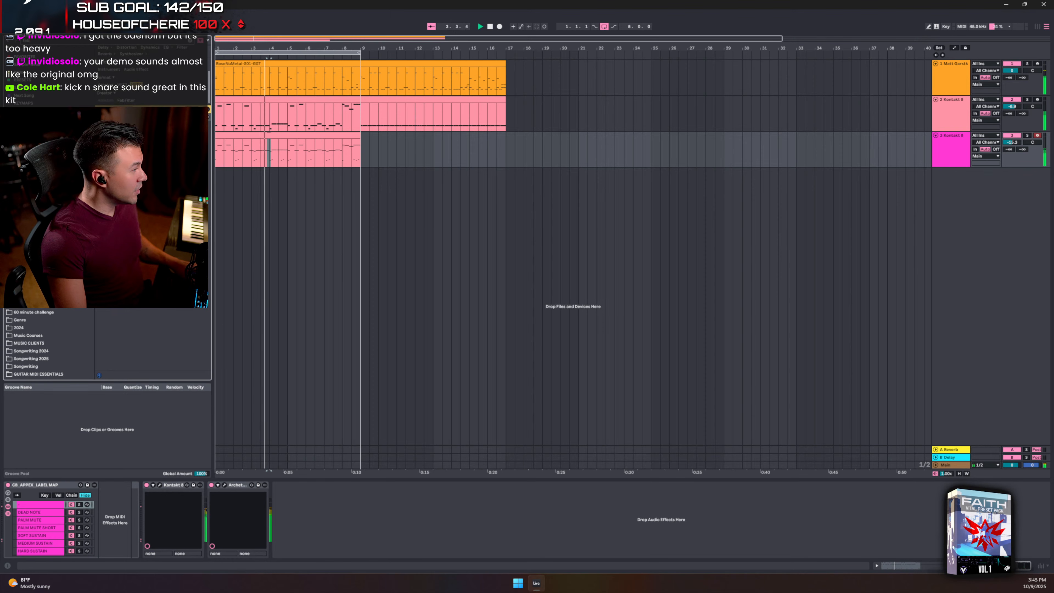
{"action": "left_click", "coordinate": [141, 209]}
{"action": "left_click", "coordinate": [141, 217], "text": "ctrl"}
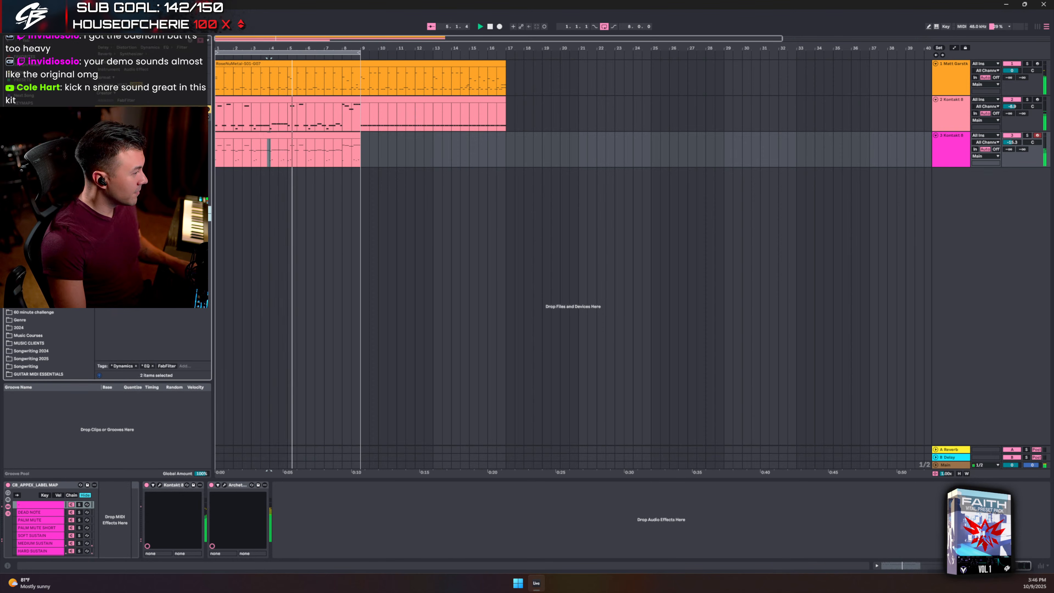
{"action": "left_click_drag", "start_coordinate": [141, 217], "coordinate": [303, 503]}
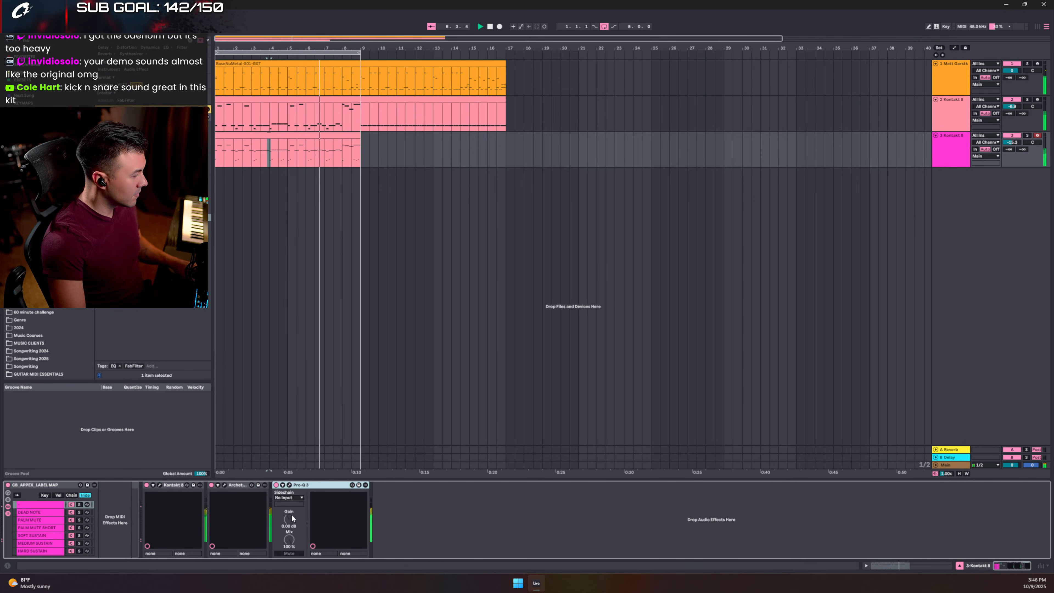
- Add a Pro-Q 3 cut of about 2.2 dB near 3758 Hz with Q about 3.8, and lower the 2 Kontakt 8 track slightly
{"action": "left_click", "coordinate": [289, 485]}
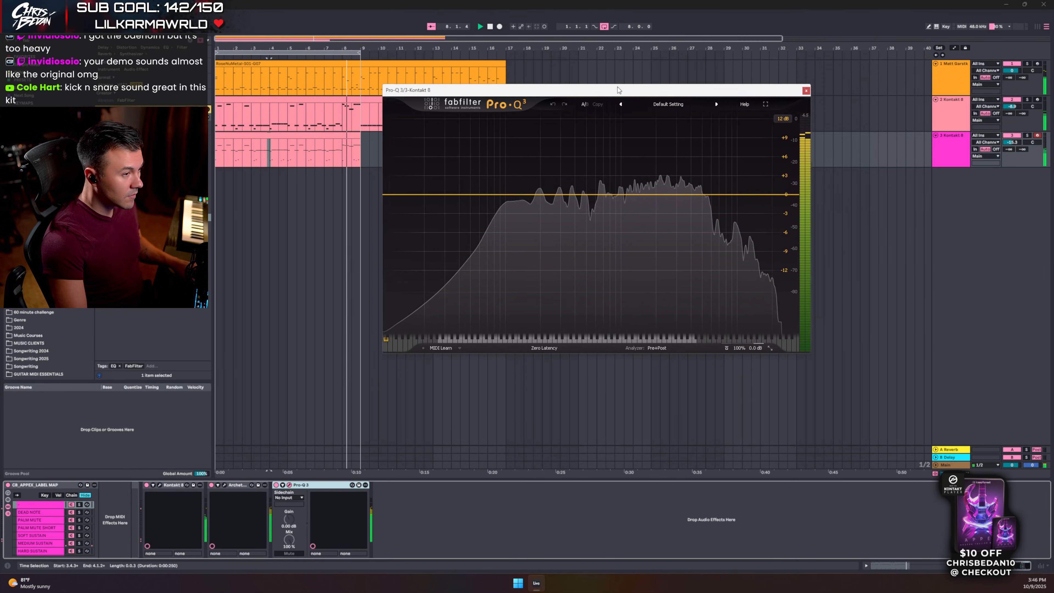
{"action": "mouse_move", "coordinate": [610, 206]}
{"action": "left_mouse_down"}
{"action": "mouse_move", "coordinate": [609, 172]}
{"action": "mouse_move", "coordinate": [646, 141]}
{"action": "mouse_move", "coordinate": [623, 147]}
{"action": "mouse_move", "coordinate": [626, 216]}
{"action": "left_mouse_up"}
{"action": "scroll", "coordinate": [626, 216], "scroll_direction": "down", "scroll_amount": 1}
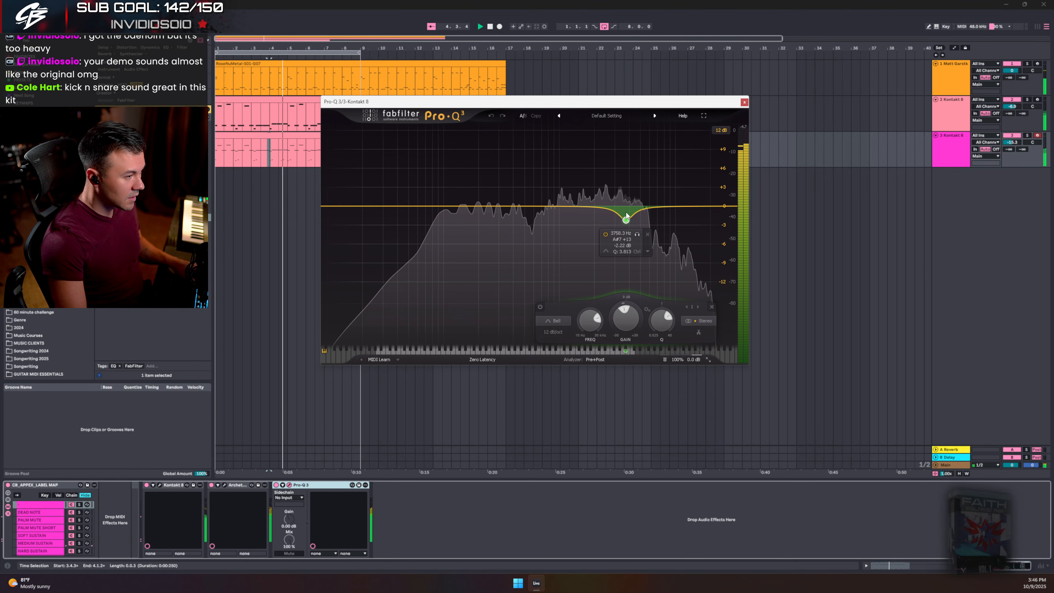
{"action": "left_click", "coordinate": [745, 102]}
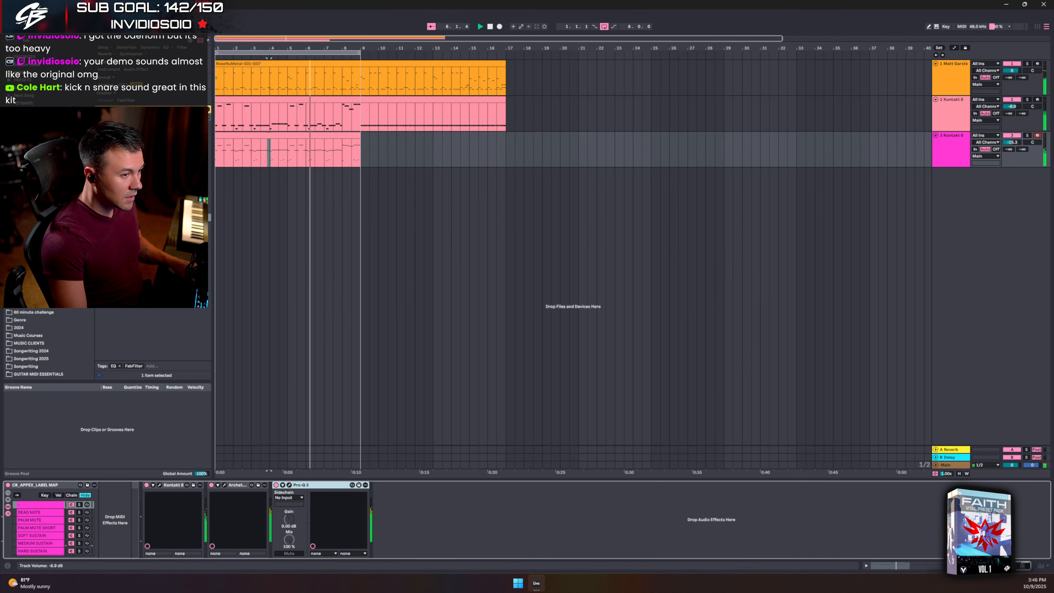
{"action": "left_click_drag", "start_coordinate": [1012, 106], "coordinate": [1012, 108]}
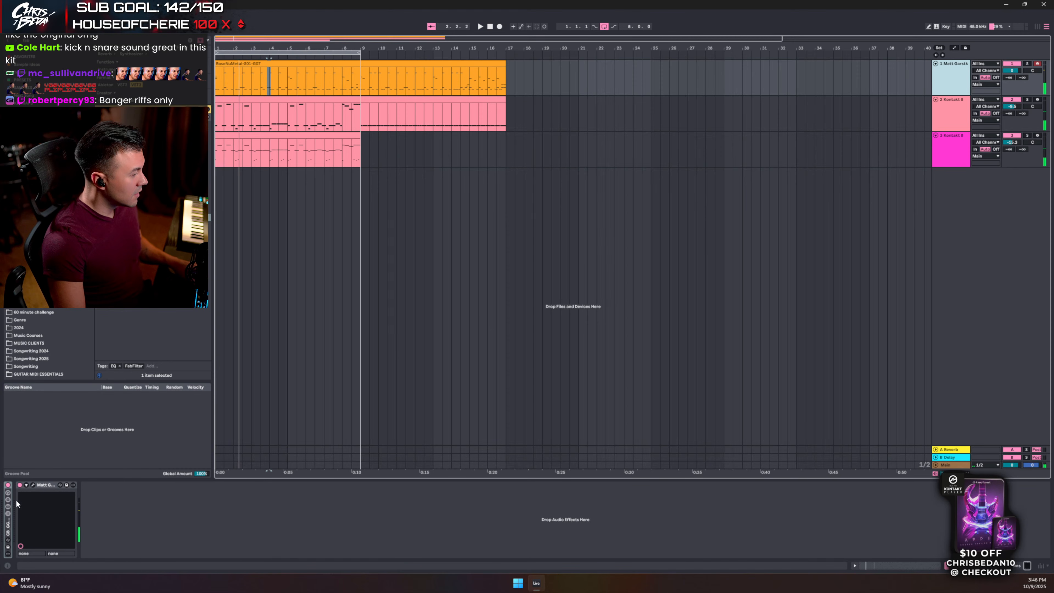
- Solo the drum track, compare it with the Snare 1-Shot channel muted and unmuted in the GGD mixer, and close the plugin
{"action": "left_click", "coordinate": [33, 486]}
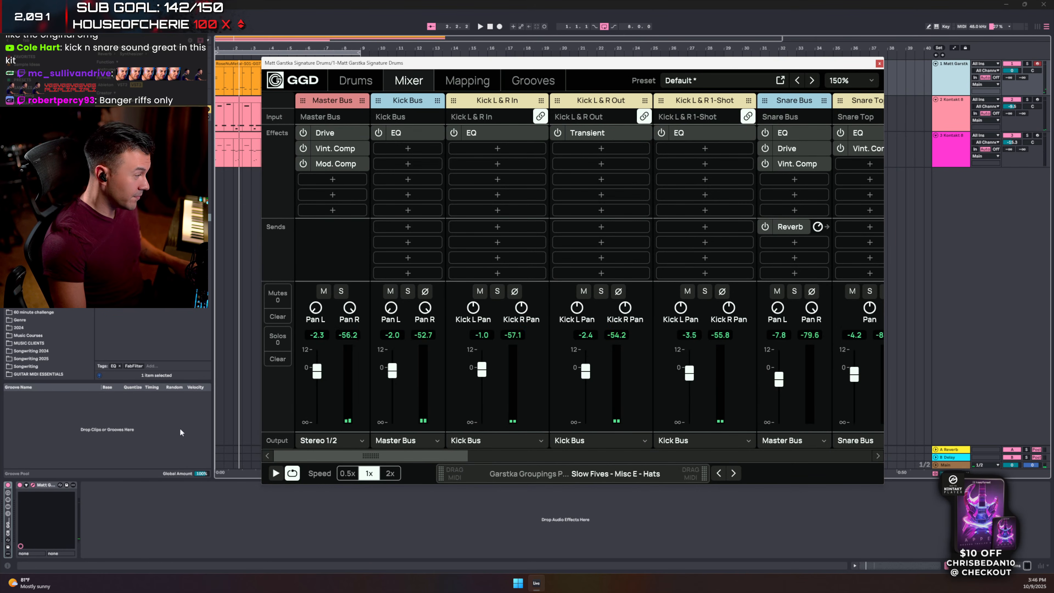
{"action": "left_click", "coordinate": [1029, 63]}
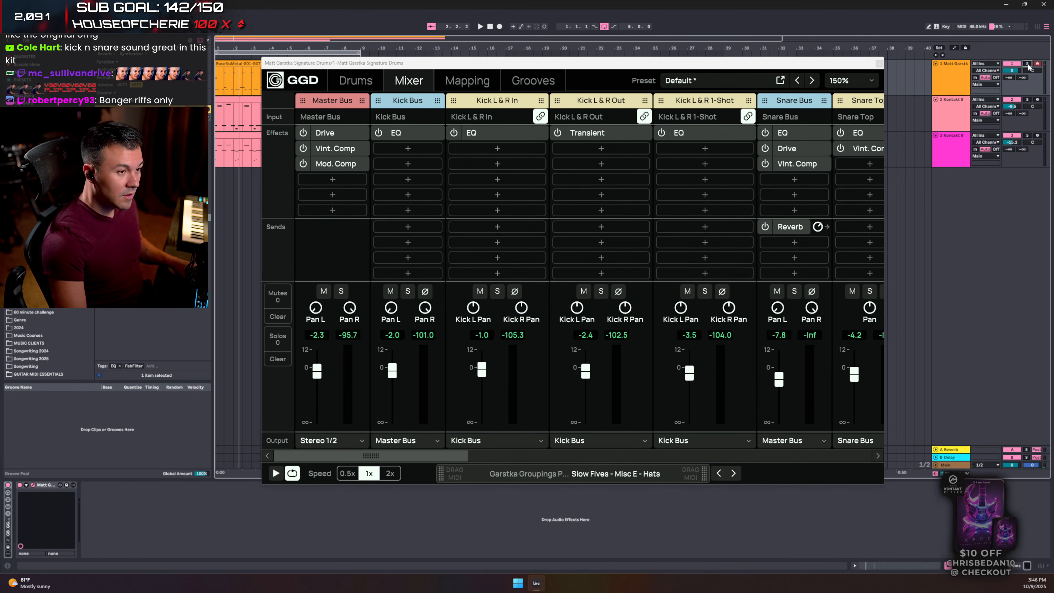
{"action": "left_click_drag", "start_coordinate": [370, 456], "coordinate": [504, 450]}
{"action": "key", "text": "space"}
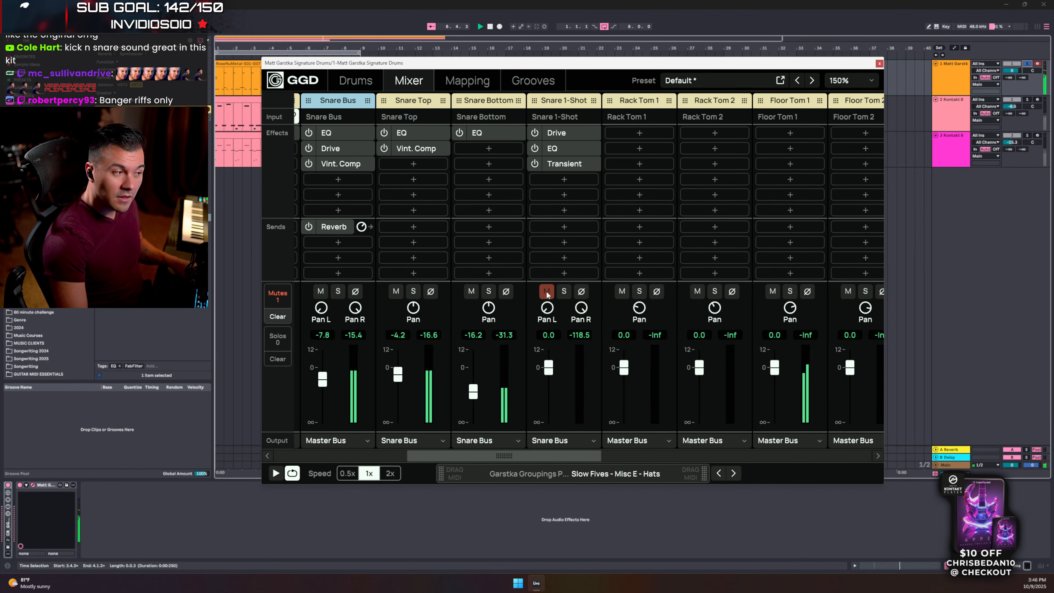
{"action": "left_click", "coordinate": [547, 292]}
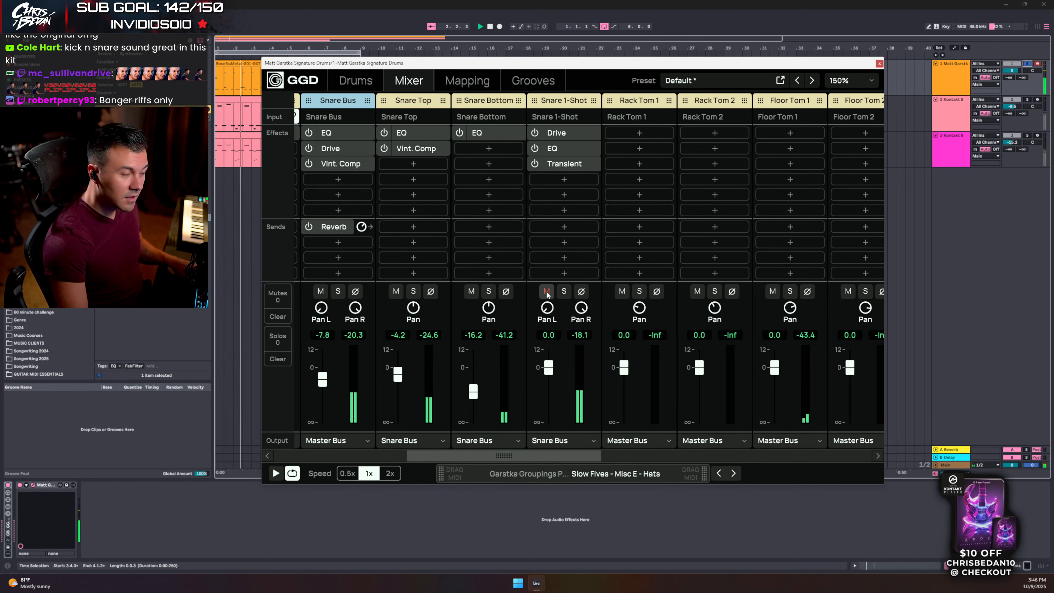
{"action": "left_click", "coordinate": [880, 64]}
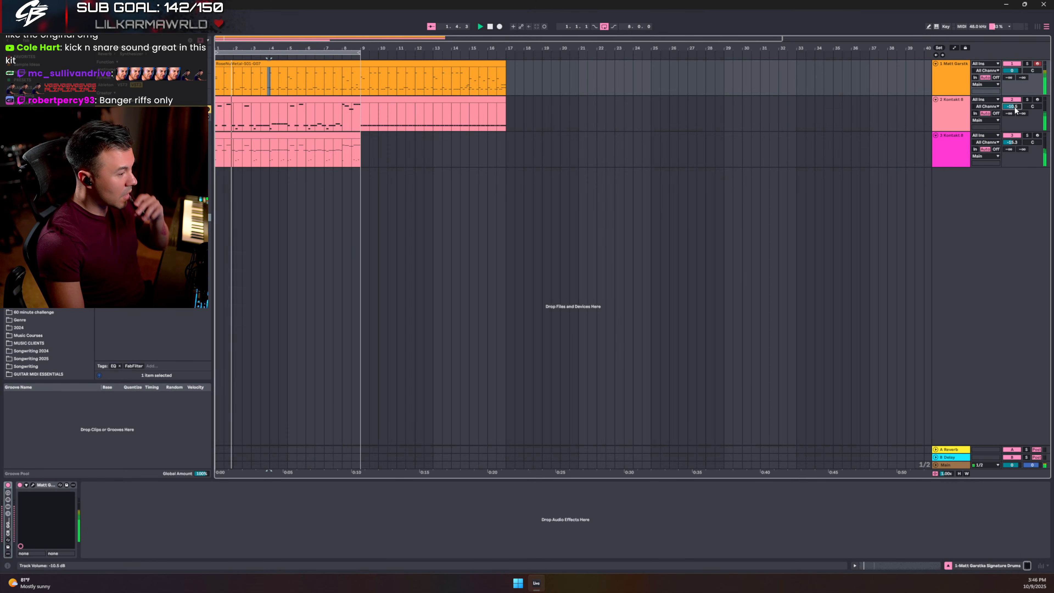
- Lower the 2 Kontakt 8 track's volume to about -10.5 dB and stop playback
{"action": "left_click_drag", "start_coordinate": [1015, 109], "coordinate": [1016, 111]}
{"action": "key", "text": "space"}
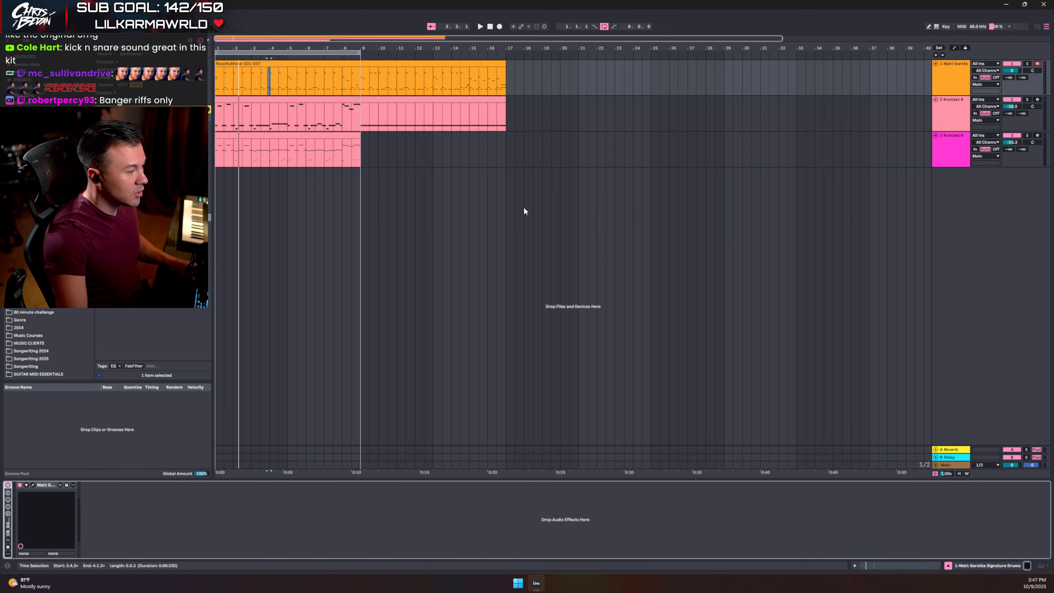
- Look at the user, utility, factory and artist presets in the GGD Preset Manager, and close the drum plugin
{"action": "left_click", "coordinate": [32, 485]}
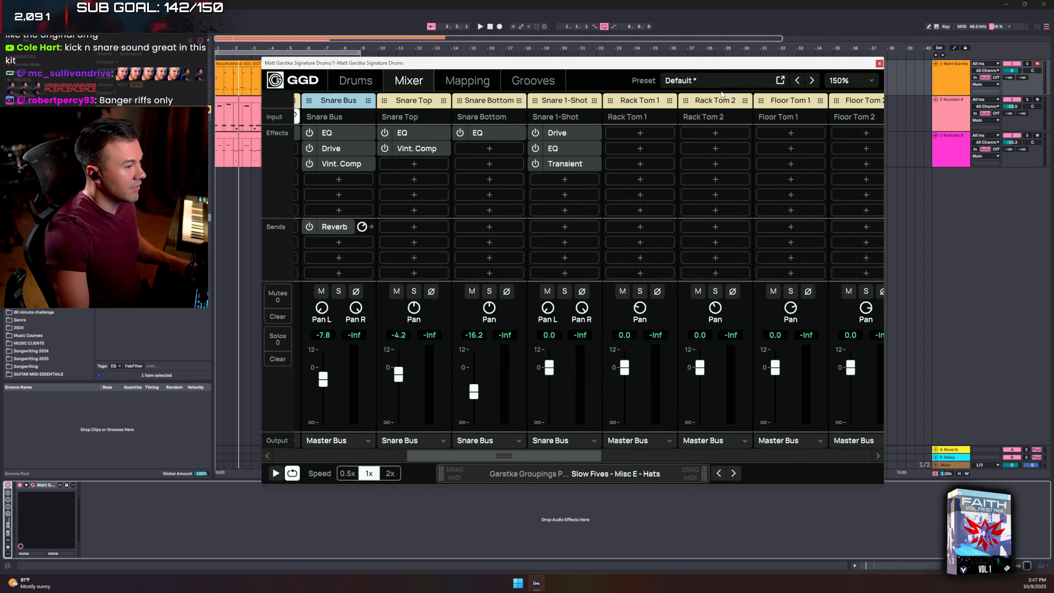
{"action": "left_click", "coordinate": [710, 86]}
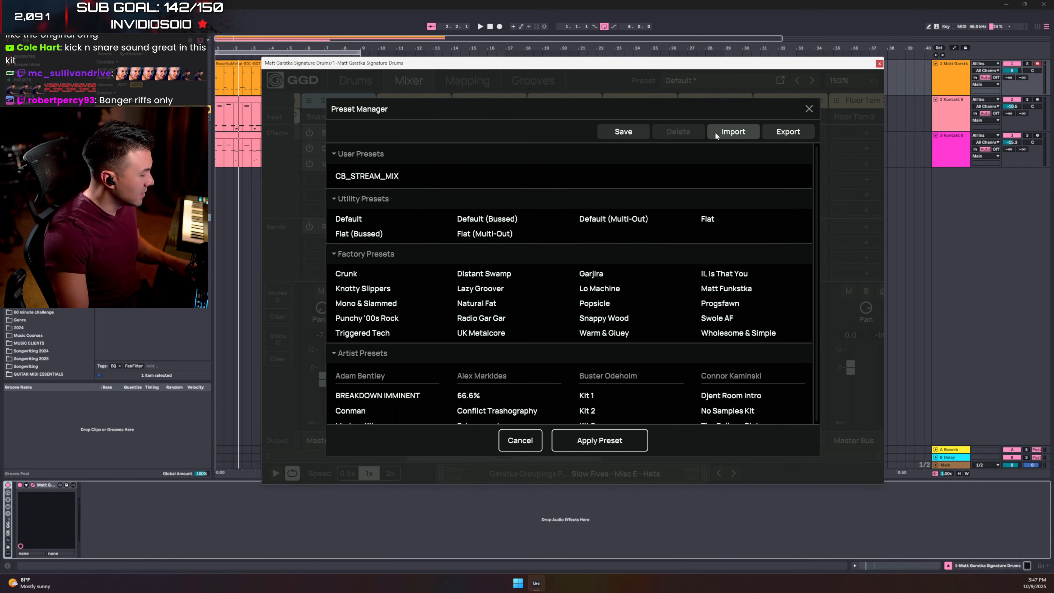
{"action": "left_click", "coordinate": [809, 109]}
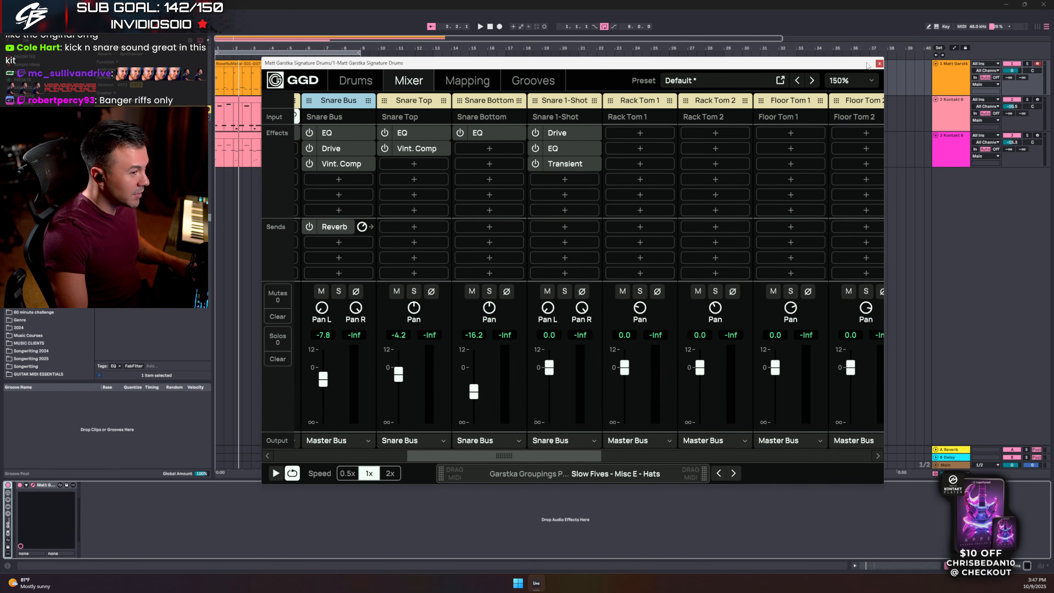
{"action": "left_click", "coordinate": [880, 63]}
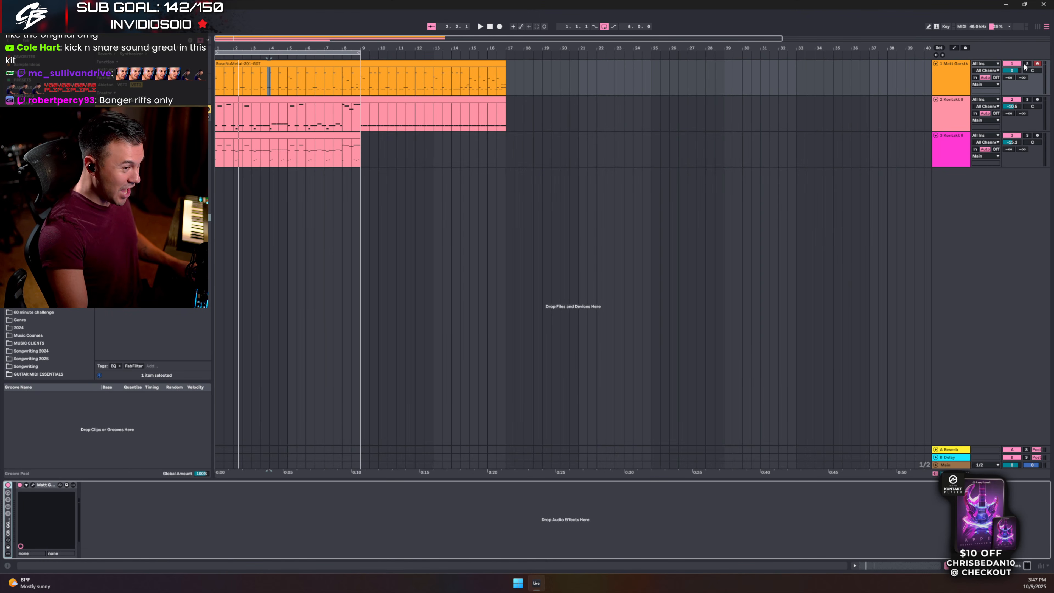
- Audition the loop with only the drum track soloed, and release the solo to return to the full mix
{"action": "left_click", "coordinate": [940, 75]}
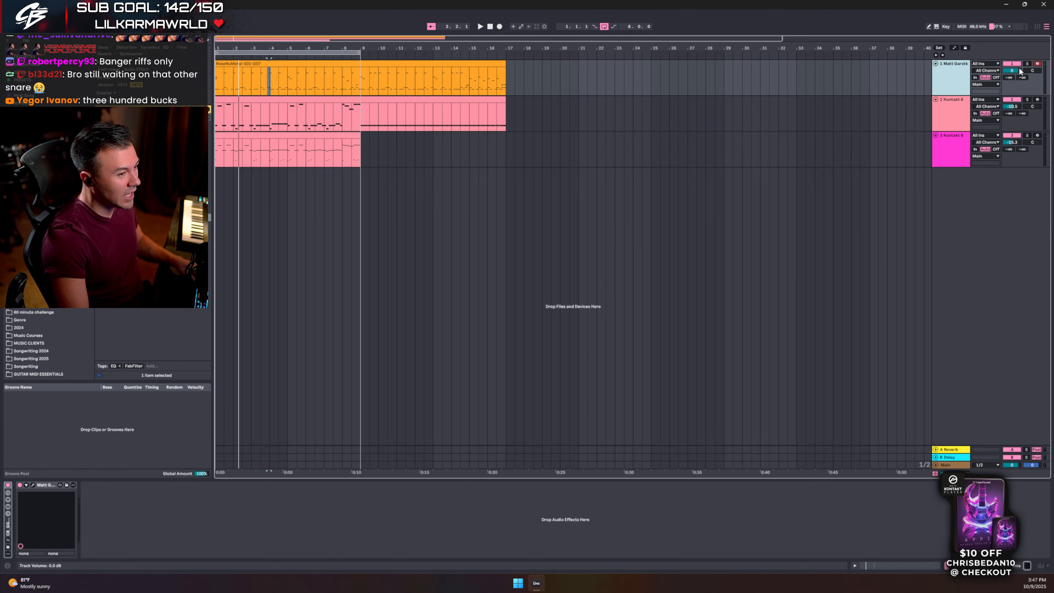
{"action": "left_click", "coordinate": [1027, 64]}
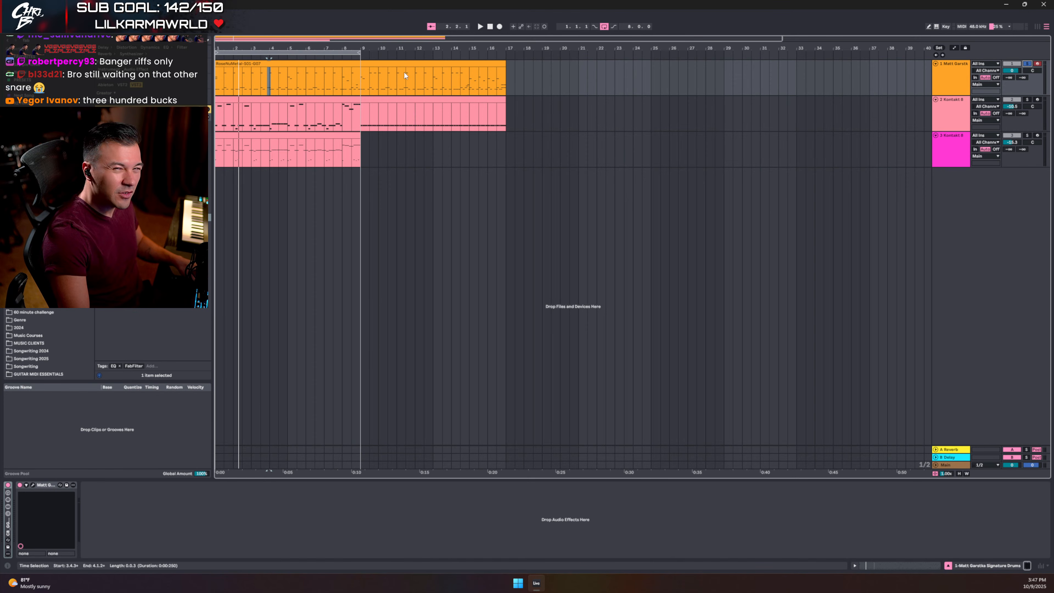
{"action": "key", "text": "space"}
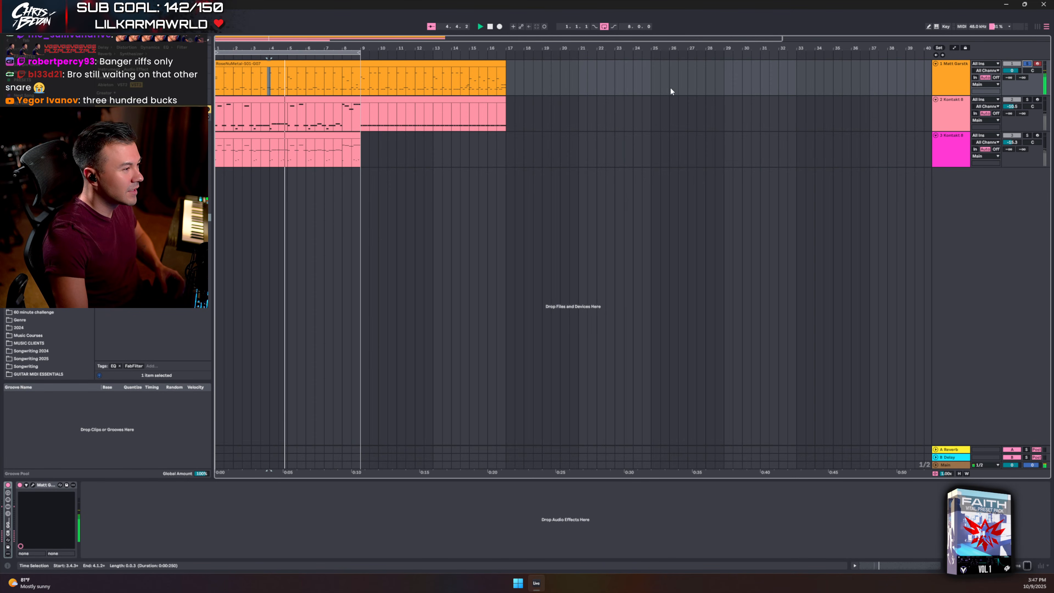
{"action": "left_click", "coordinate": [1027, 64]}
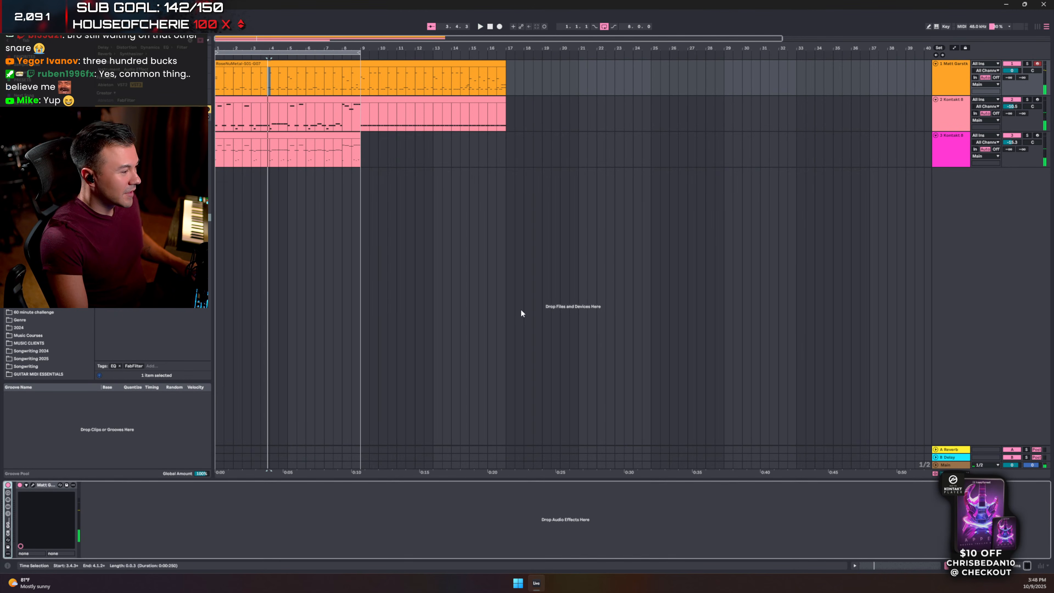
- Reopen the GGD mixer at its ambience channels and audition the Overheads and Room Close channels with solo
{"action": "left_click", "coordinate": [32, 485]}
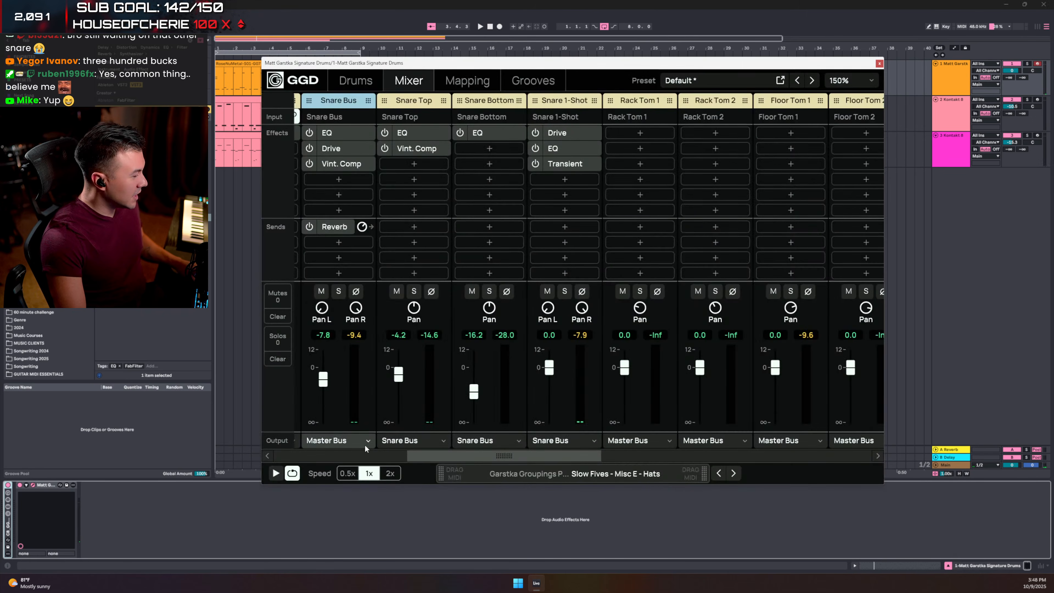
{"action": "left_click_drag", "start_coordinate": [415, 454], "coordinate": [680, 436]}
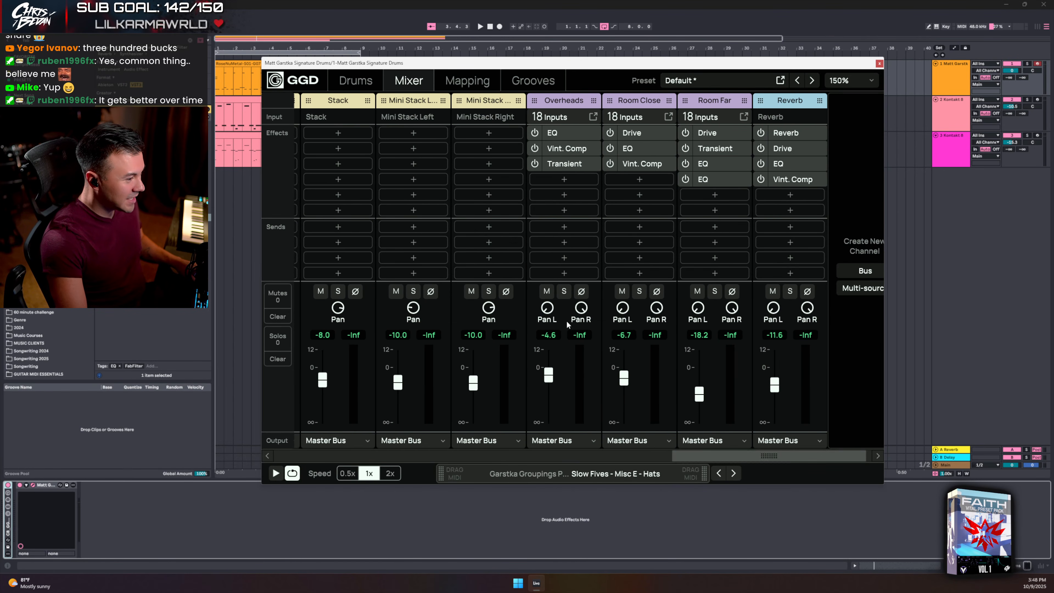
{"action": "left_click", "coordinate": [564, 292]}
{"action": "left_click", "coordinate": [638, 292]}
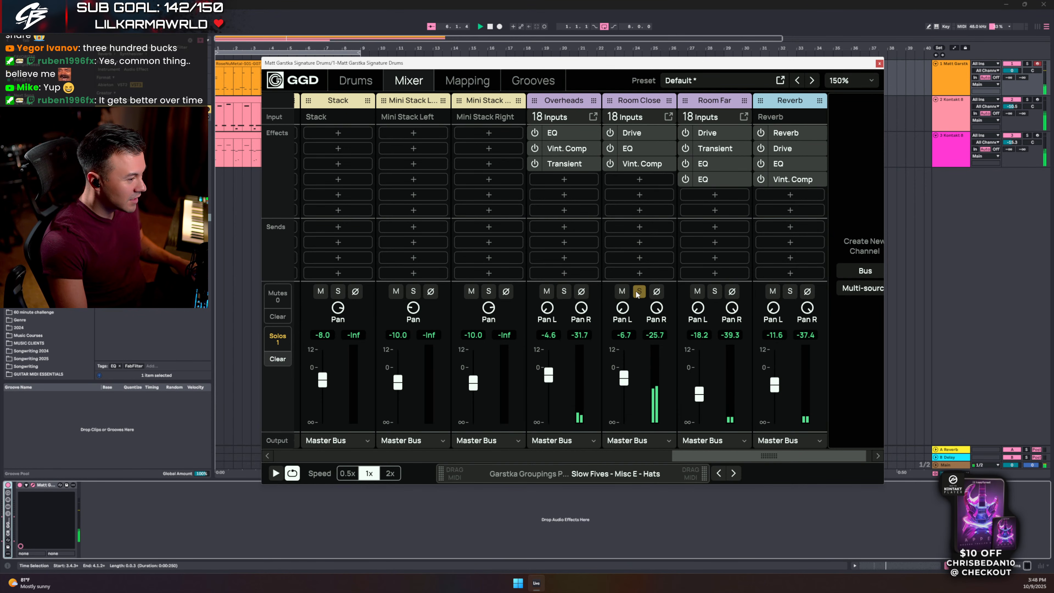
{"action": "left_click", "coordinate": [635, 290]}
{"action": "left_click_drag", "start_coordinate": [716, 455], "coordinate": [731, 431]}
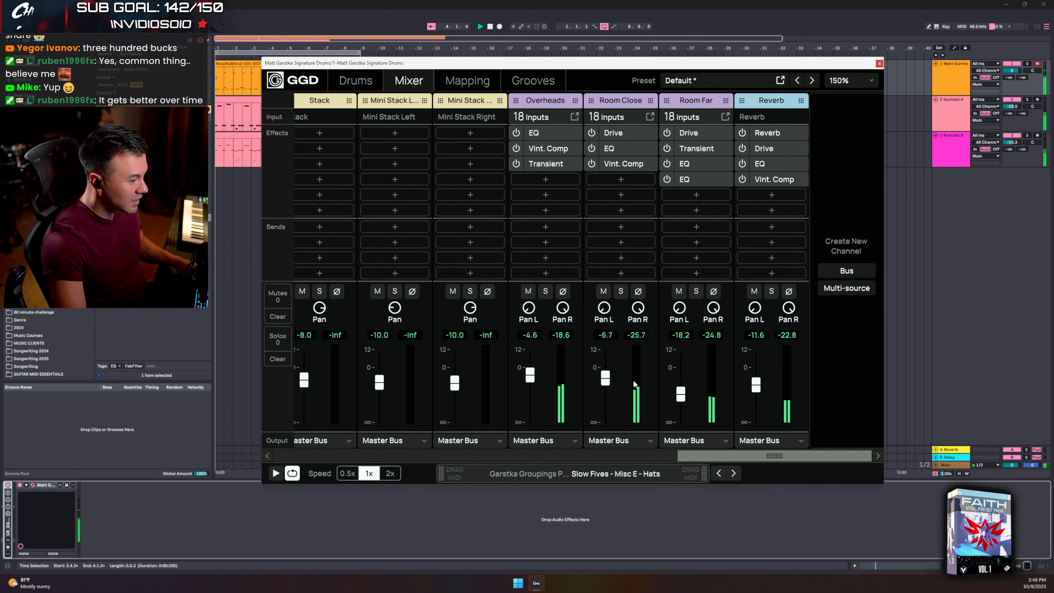
- Audition the Room Close and Room Far channels one after the other with solo
{"action": "left_click", "coordinate": [620, 292]}
{"action": "left_click", "coordinate": [620, 292]}
{"action": "left_click", "coordinate": [696, 292]}
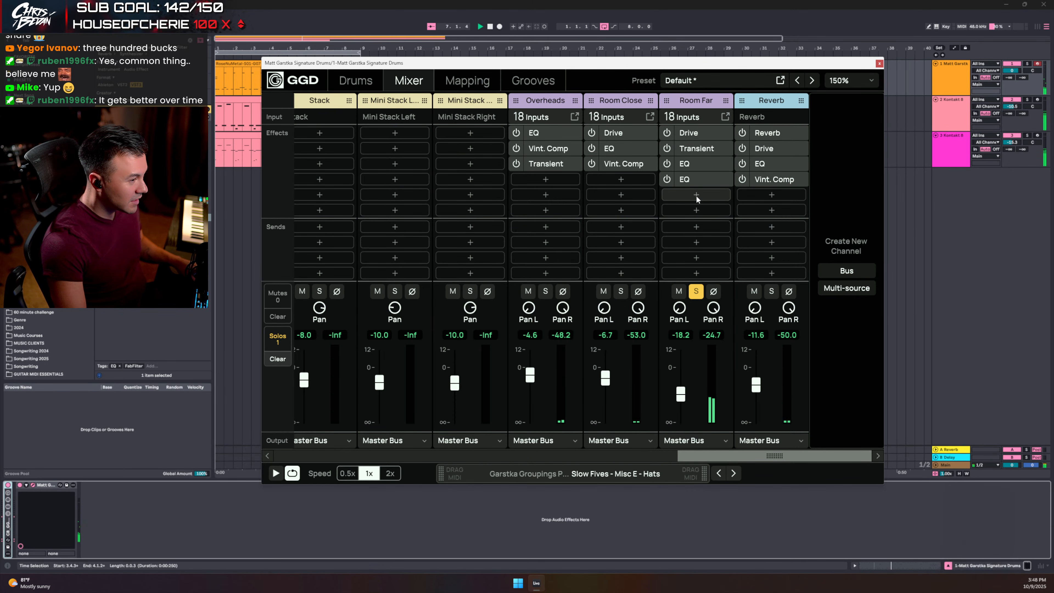
{"action": "left_click", "coordinate": [701, 292]}
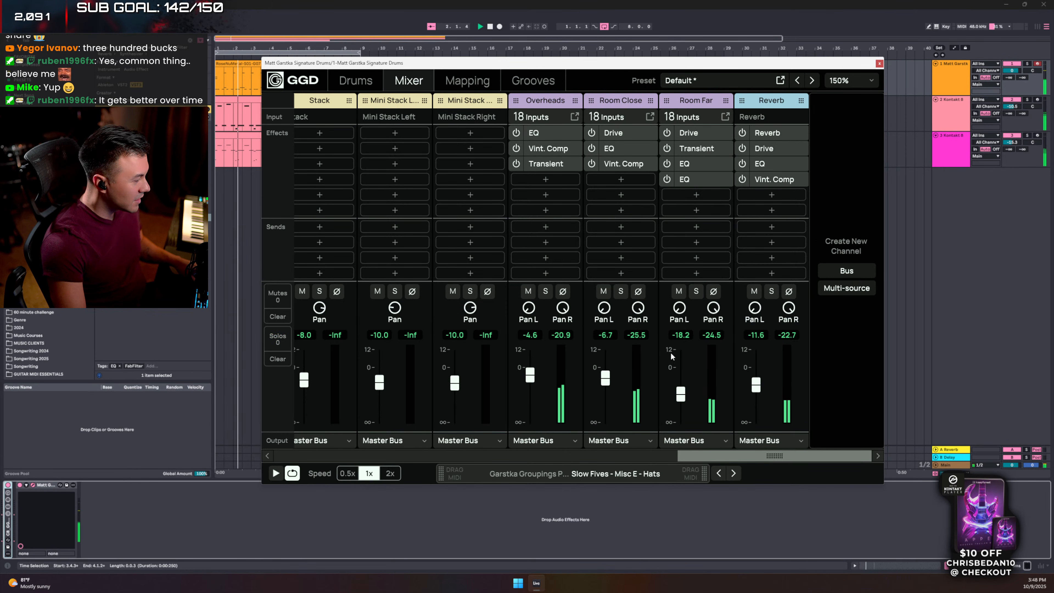
- Lower the Room Close channel to -7.1 dB while it is soloed, release the solo and close the drum plugin
{"action": "left_click", "coordinate": [621, 291]}
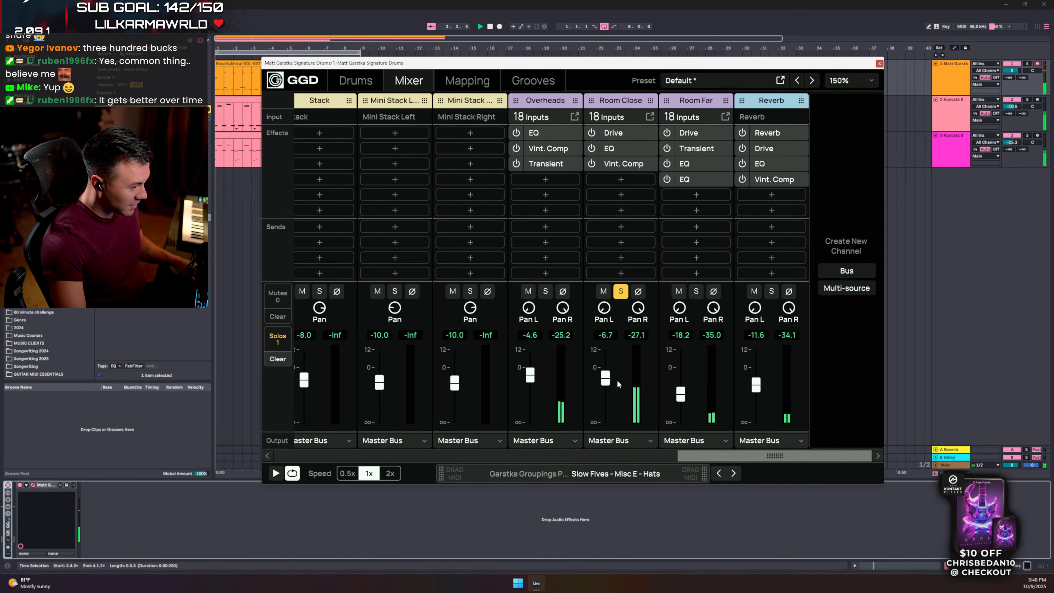
{"action": "left_click", "coordinate": [621, 291]}
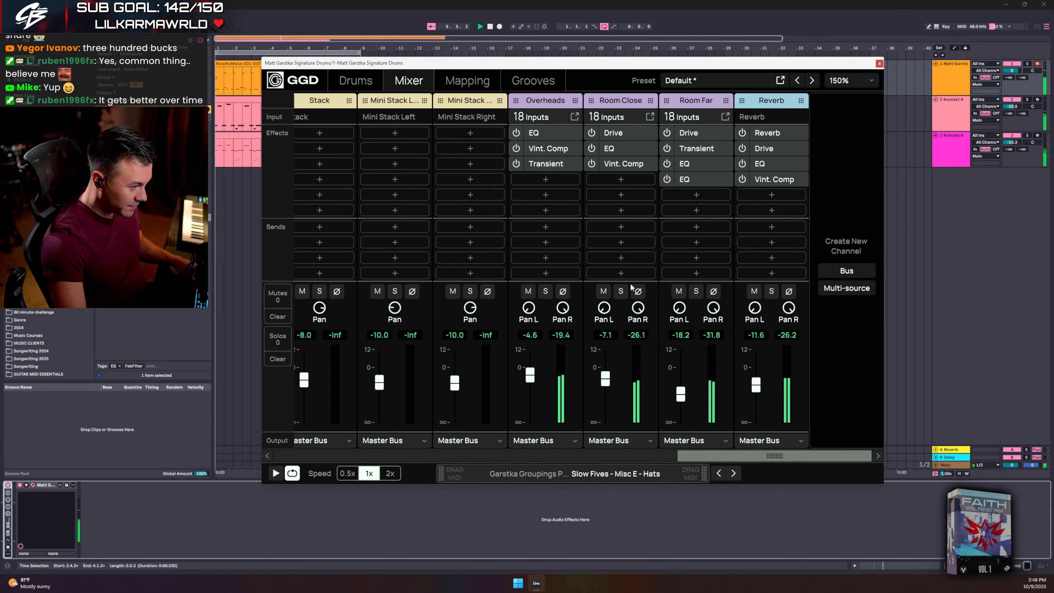
{"action": "left_click", "coordinate": [879, 64]}
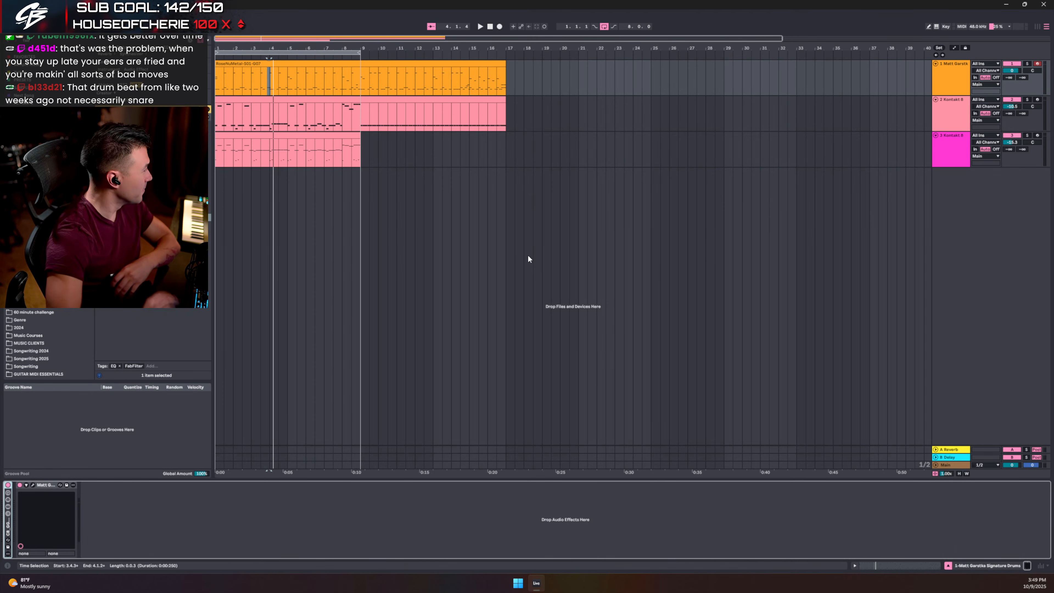
- Bring the browser window with the Instagram profile onto this screen and look through its older reels
{"action": "left_click_drag", "start_coordinate": [0, 52], "coordinate": [683, 3]}
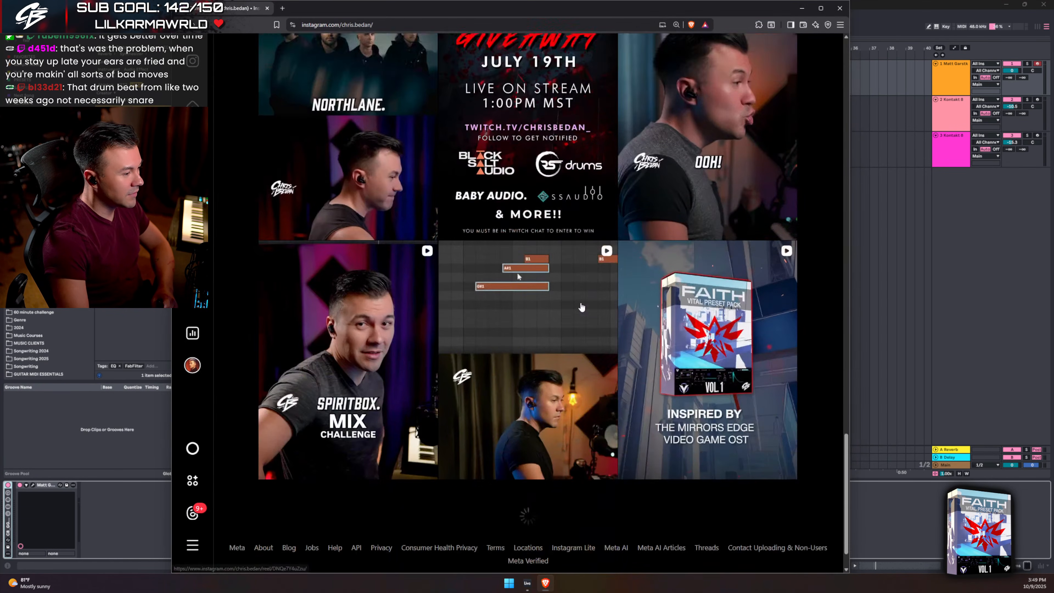
{"action": "scroll", "coordinate": [581, 317], "scroll_direction": "down", "scroll_amount": 2}
{"action": "scroll", "coordinate": [577, 351], "scroll_direction": "down", "scroll_amount": 10}
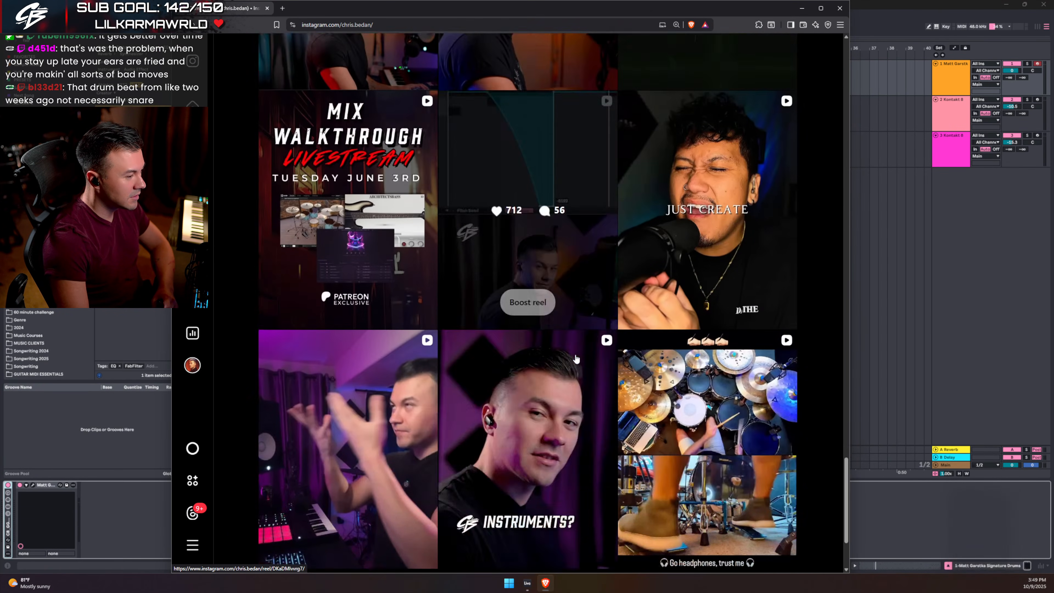
{"action": "scroll", "coordinate": [574, 363], "scroll_direction": "down", "scroll_amount": 10}
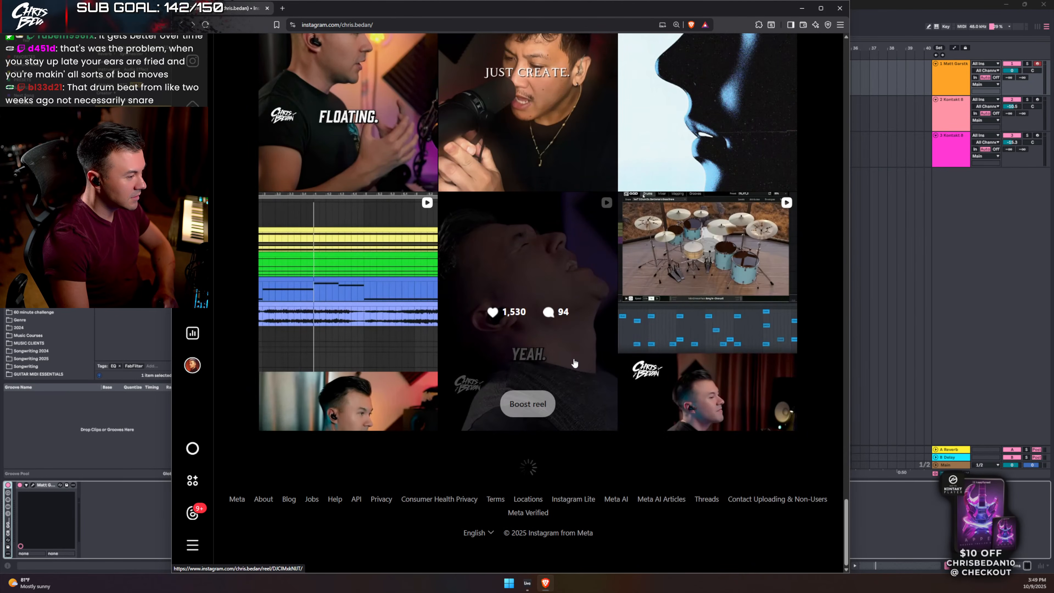
{"action": "scroll", "coordinate": [574, 363], "scroll_direction": "down", "scroll_amount": 8}
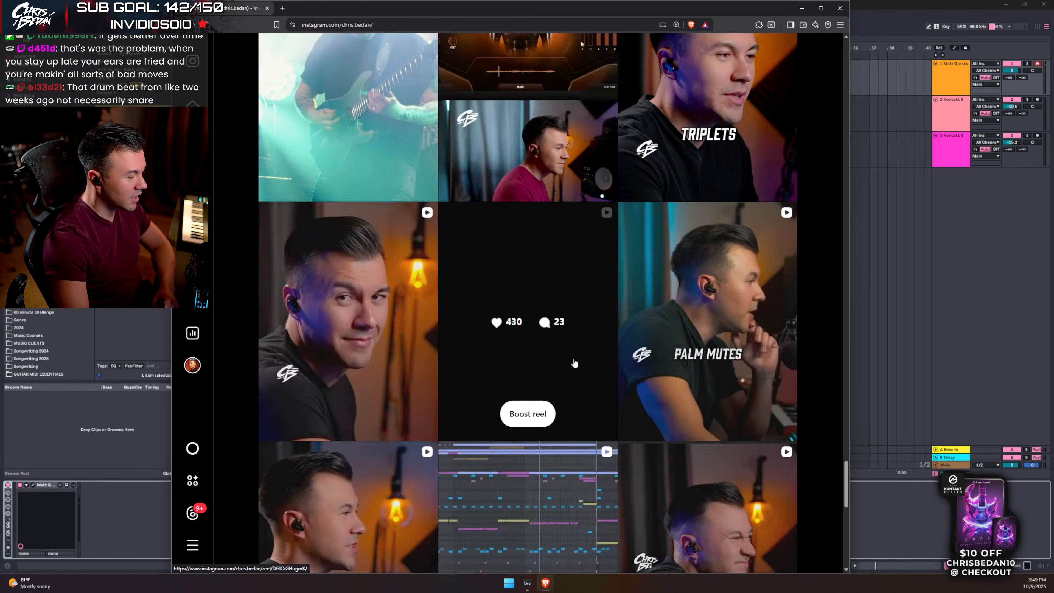
{"action": "scroll", "coordinate": [574, 363], "scroll_direction": "down", "scroll_amount": 5}
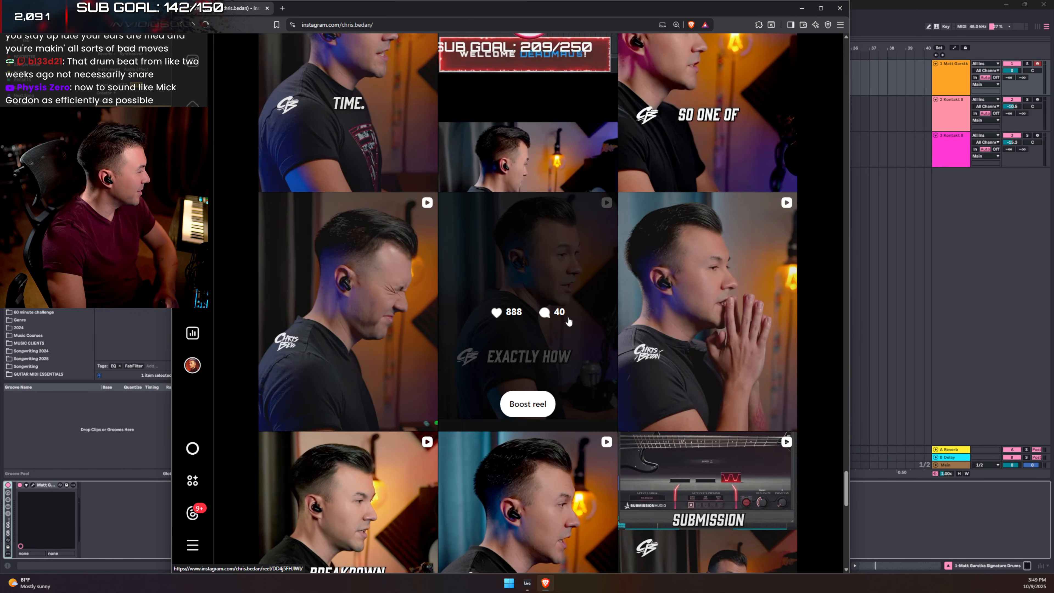
{"action": "scroll", "coordinate": [571, 360], "scroll_direction": "down", "scroll_amount": 5}
{"action": "scroll", "coordinate": [570, 288], "scroll_direction": "down", "scroll_amount": 1}
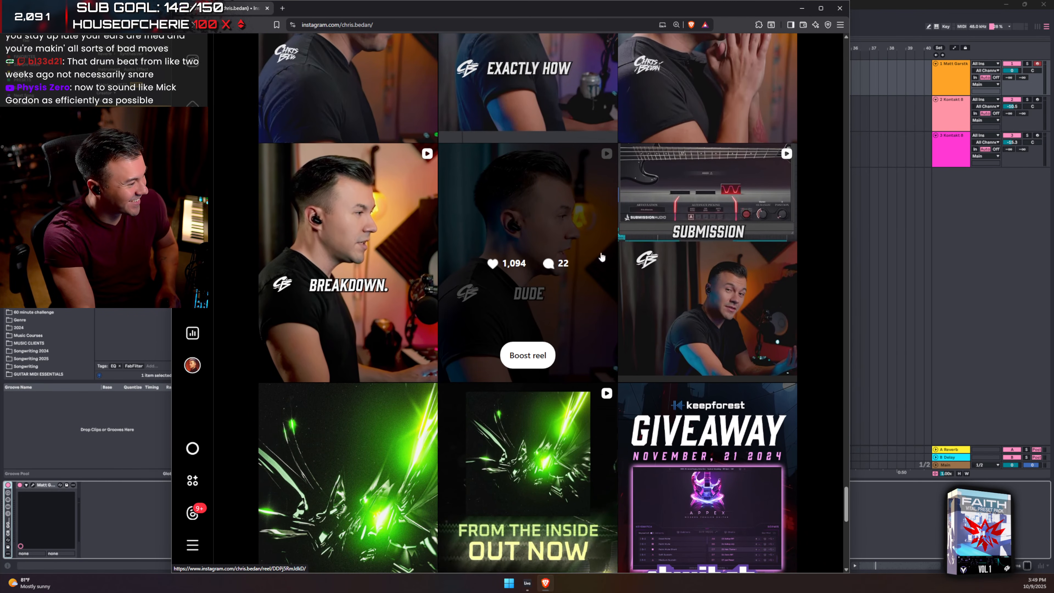
{"action": "left_click_drag", "start_coordinate": [534, 6], "coordinate": [586, 5]}
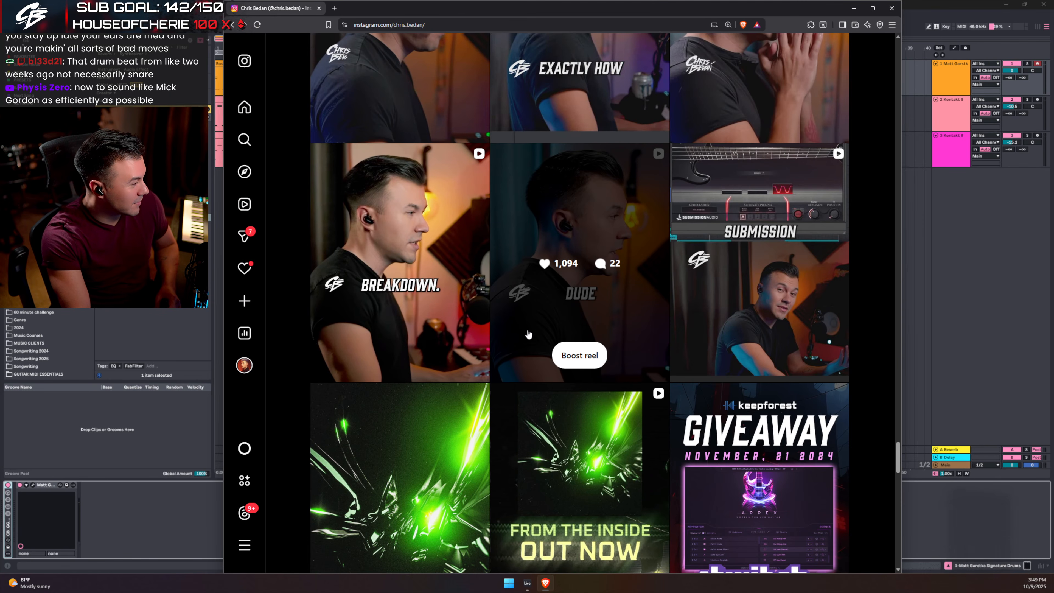
{"action": "scroll", "coordinate": [570, 418], "scroll_direction": "down", "scroll_amount": 2}
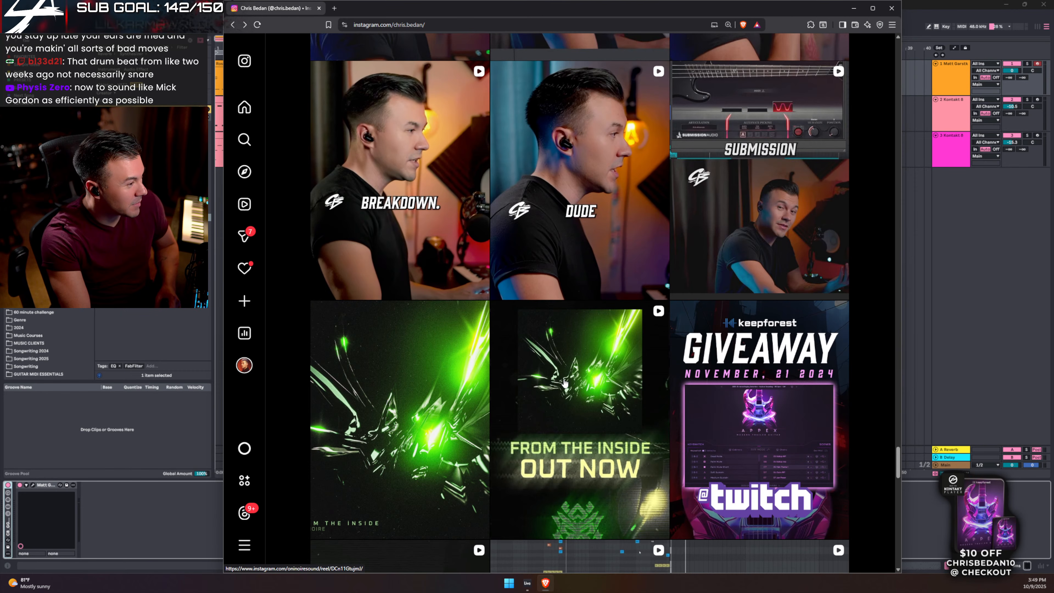
{"action": "scroll", "coordinate": [570, 417], "scroll_direction": "down", "scroll_amount": 10}
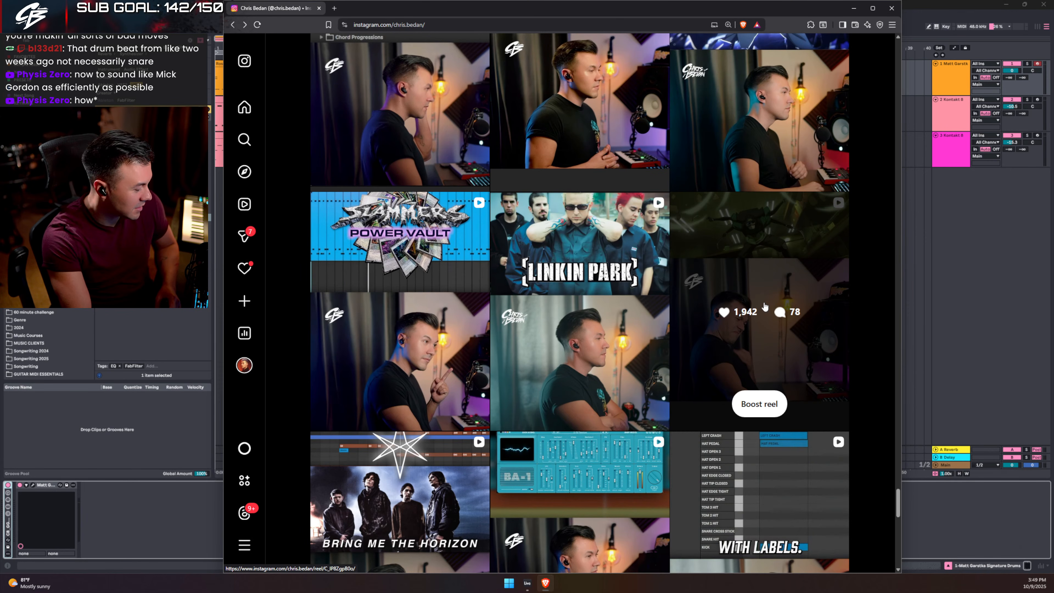
- Watch the "Thick breakdowns are the best!" reel, close it and move the browser window off this screen
{"action": "left_click", "coordinate": [765, 305]}
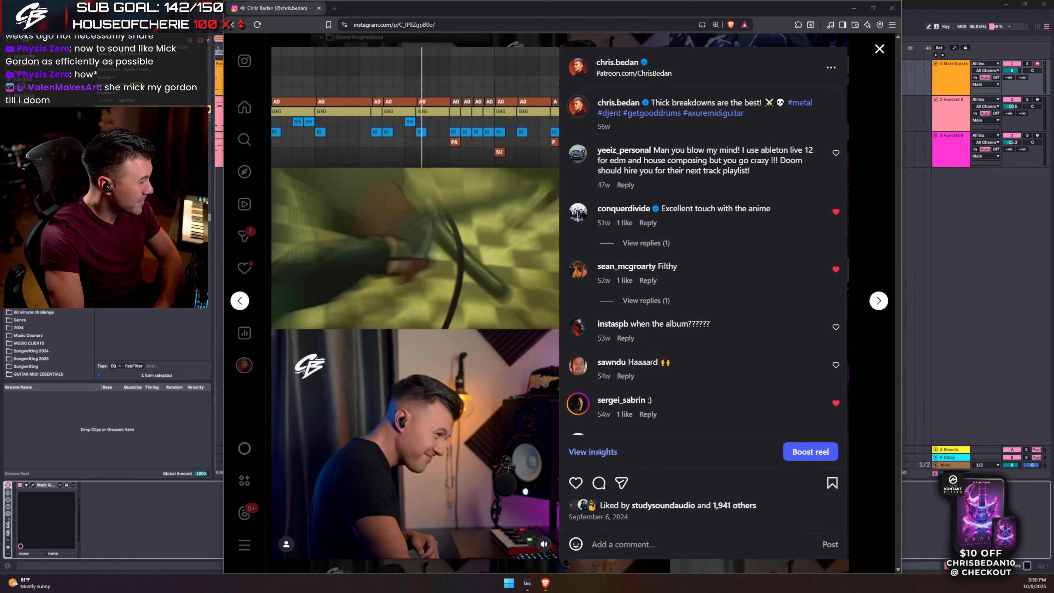
{"action": "left_click", "coordinate": [882, 53]}
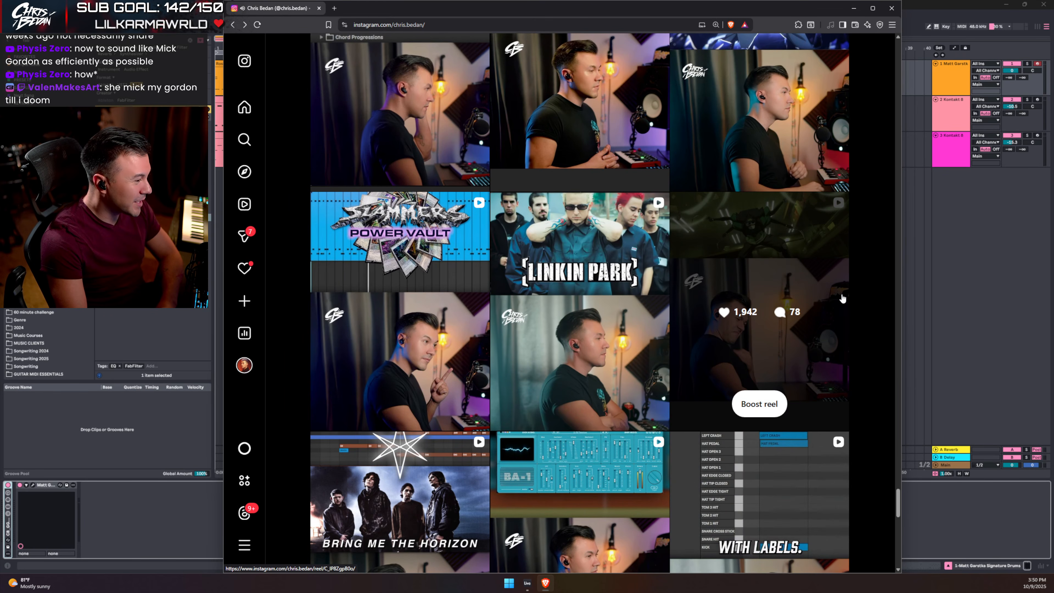
{"action": "scroll", "coordinate": [644, 299], "scroll_direction": "down", "scroll_amount": 5}
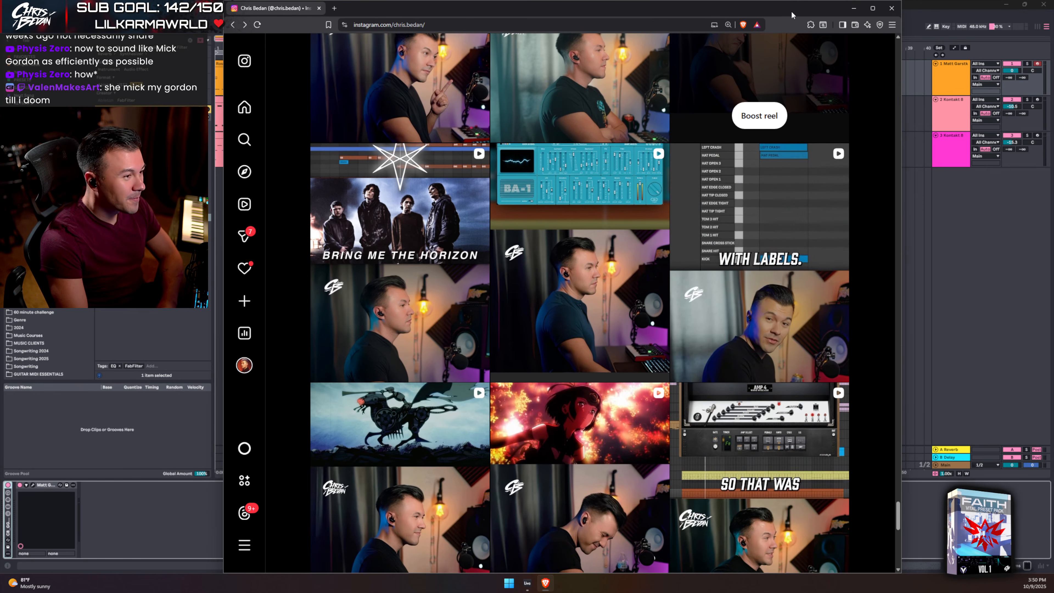
{"action": "scroll", "coordinate": [515, 392], "scroll_direction": "down", "scroll_amount": 1}
{"action": "scroll", "coordinate": [531, 349], "scroll_direction": "down", "scroll_amount": 2}
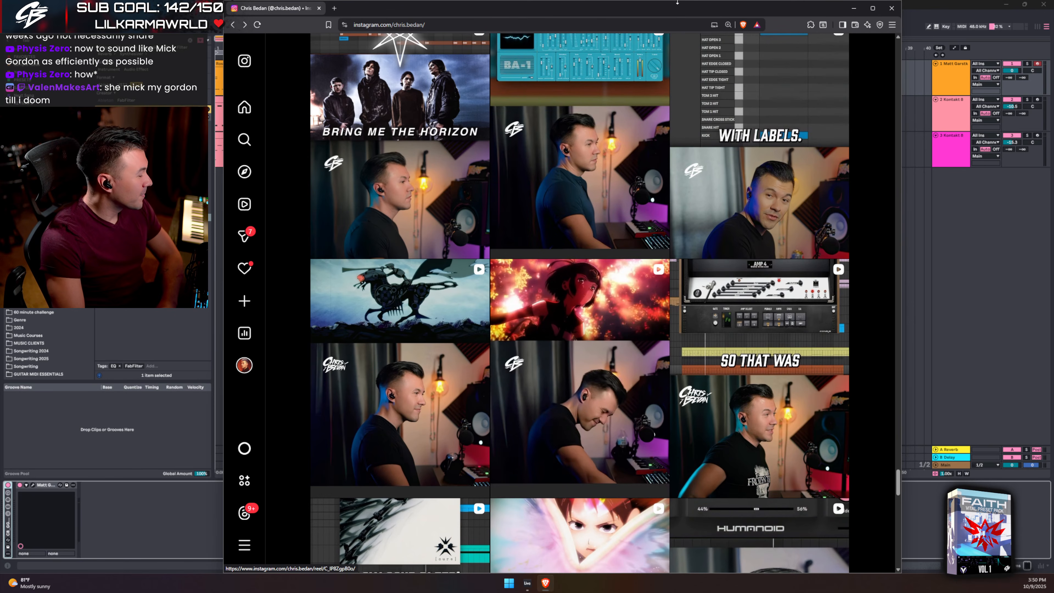
{"action": "left_click_drag", "start_coordinate": [666, 8], "coordinate": [0, 98]}
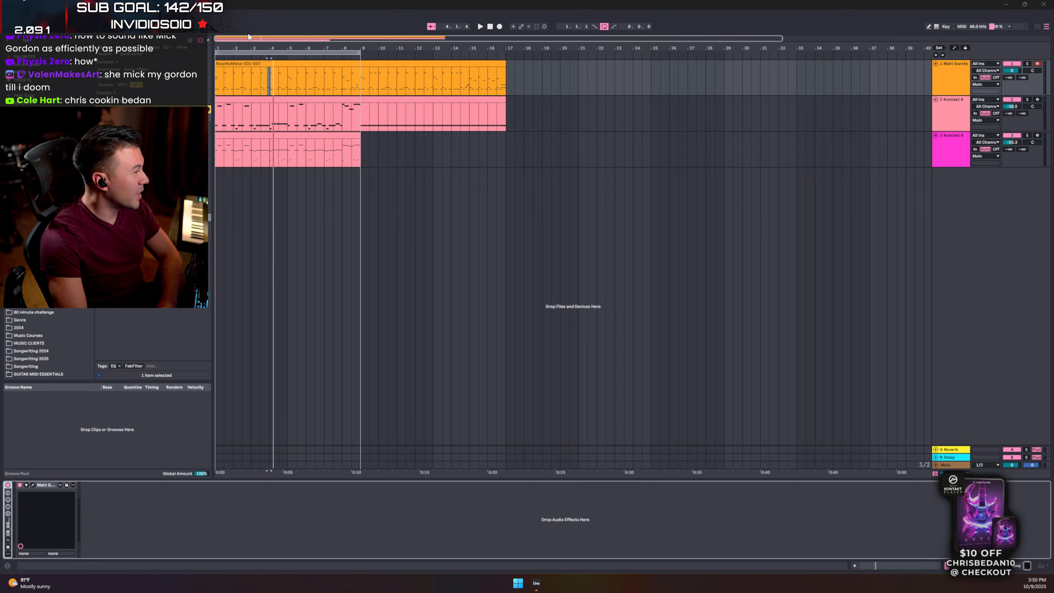
- Play the loop and bypass the Multiband Compression and Oxford devices on the Main track, leaving Flatline 2 active
{"action": "left_click_drag", "start_coordinate": [248, 43], "coordinate": [423, 91]}
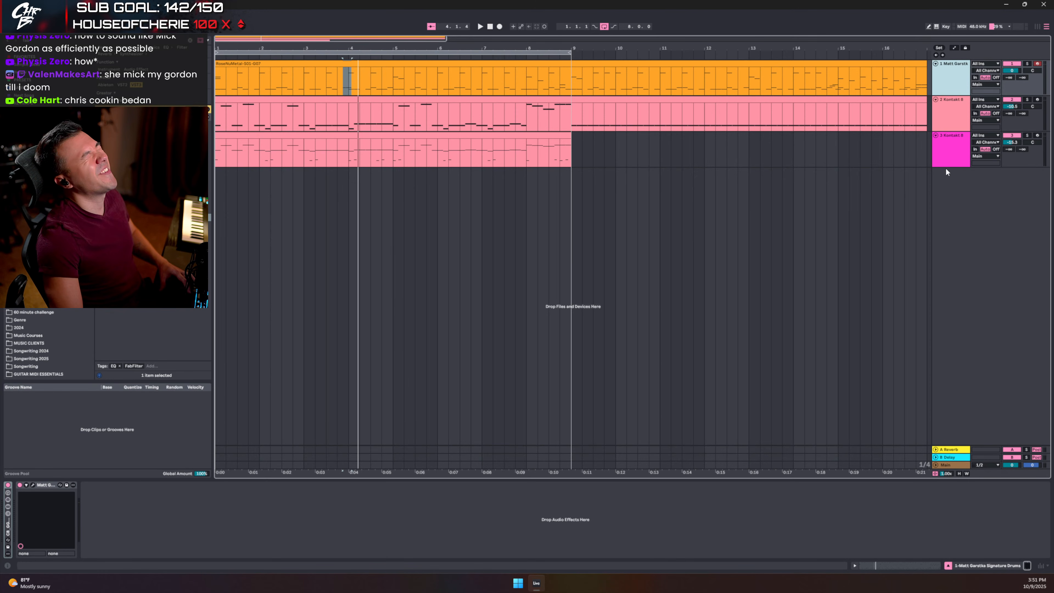
{"action": "key", "text": "space"}
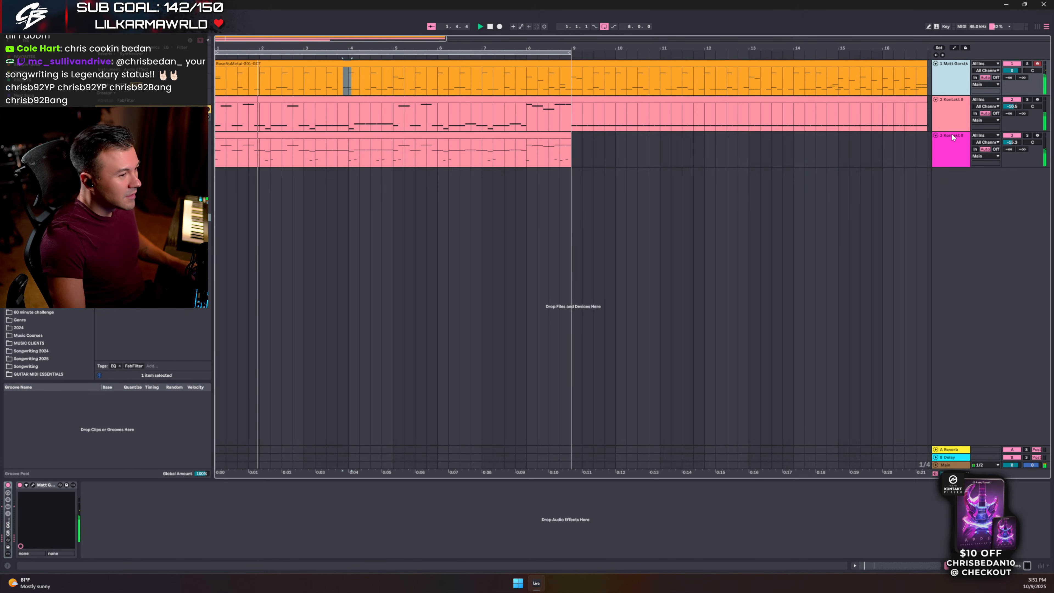
{"action": "left_click", "coordinate": [950, 465]}
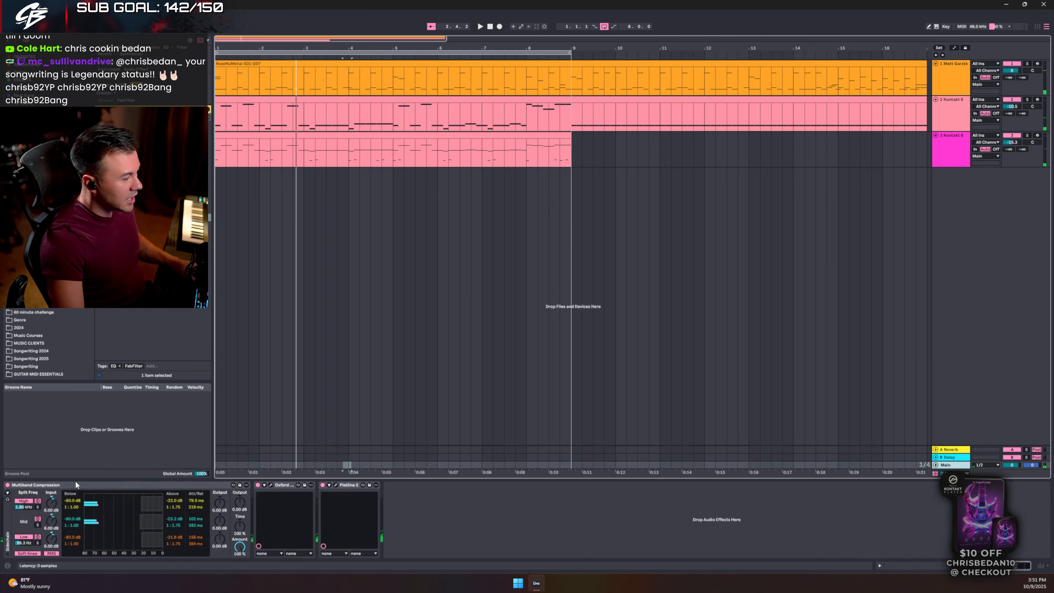
{"action": "left_click", "coordinate": [258, 485]}
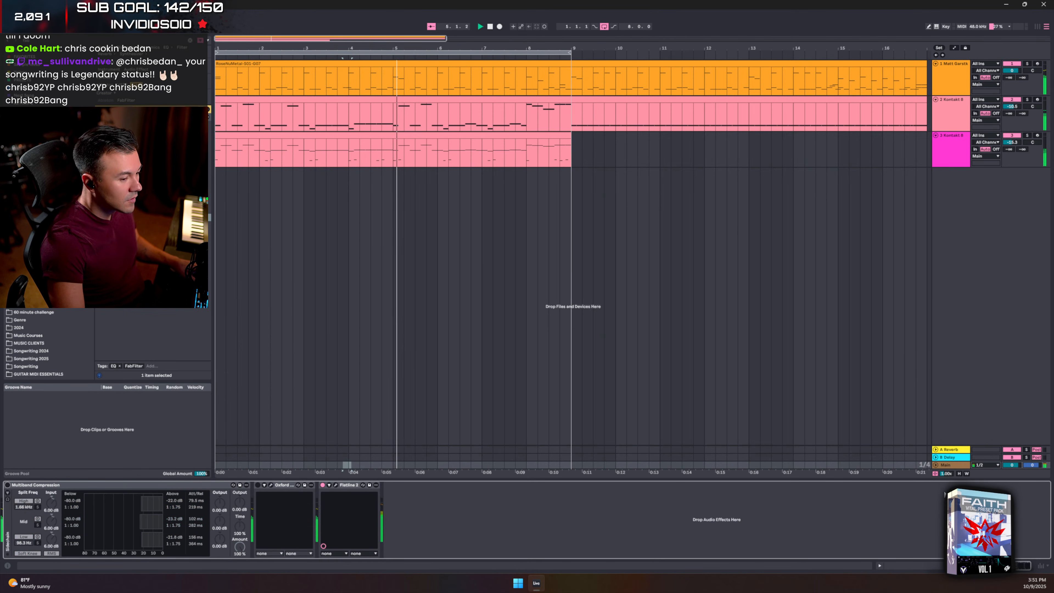
- Unfold the Main track, open its Flatline 2 limiter and turn the Threshold knob down during playback
{"action": "left_click", "coordinate": [935, 465]}
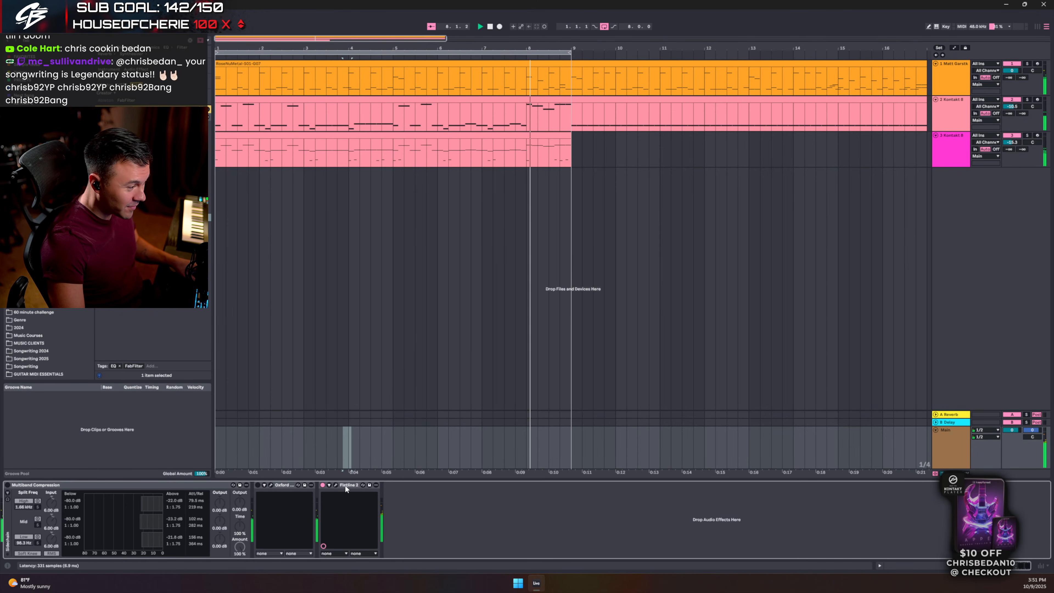
{"action": "left_click", "coordinate": [336, 485]}
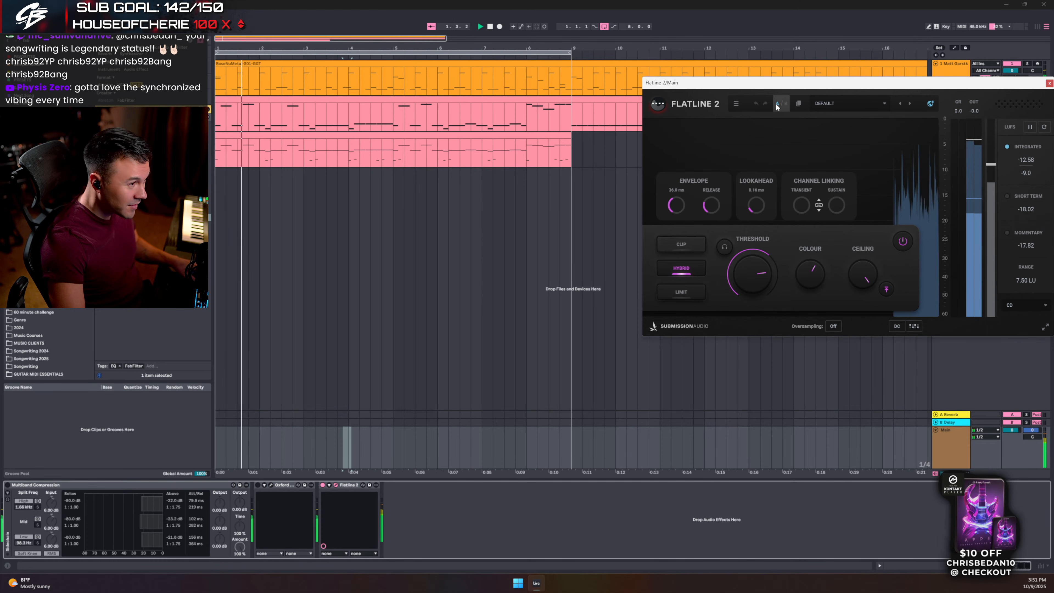
{"action": "left_click_drag", "start_coordinate": [784, 82], "coordinate": [496, 132]}
{"action": "left_click_drag", "start_coordinate": [487, 303], "coordinate": [461, 343]}
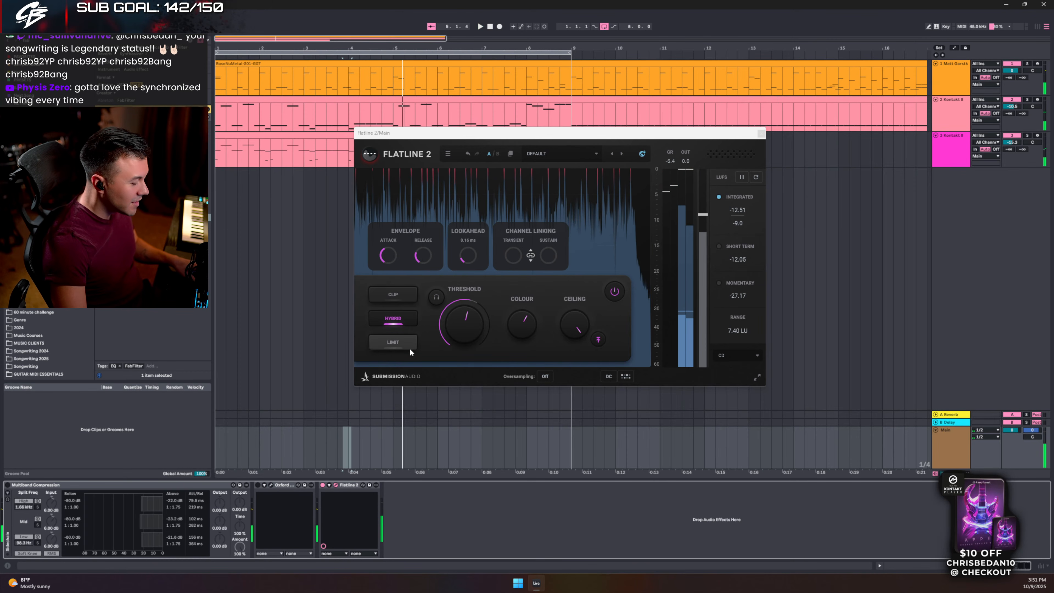
- Solo the drum track, audition it by starting and stopping the loop several times, and close Flatline 2
{"action": "left_click", "coordinate": [1027, 63]}
{"action": "key", "text": "space"}
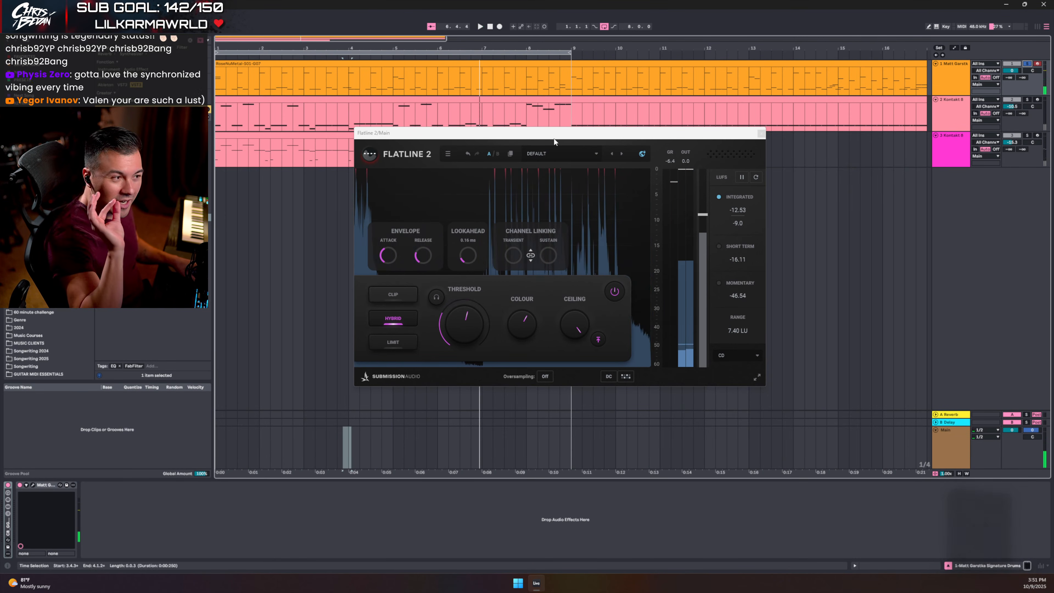
{"action": "key", "text": "space"}
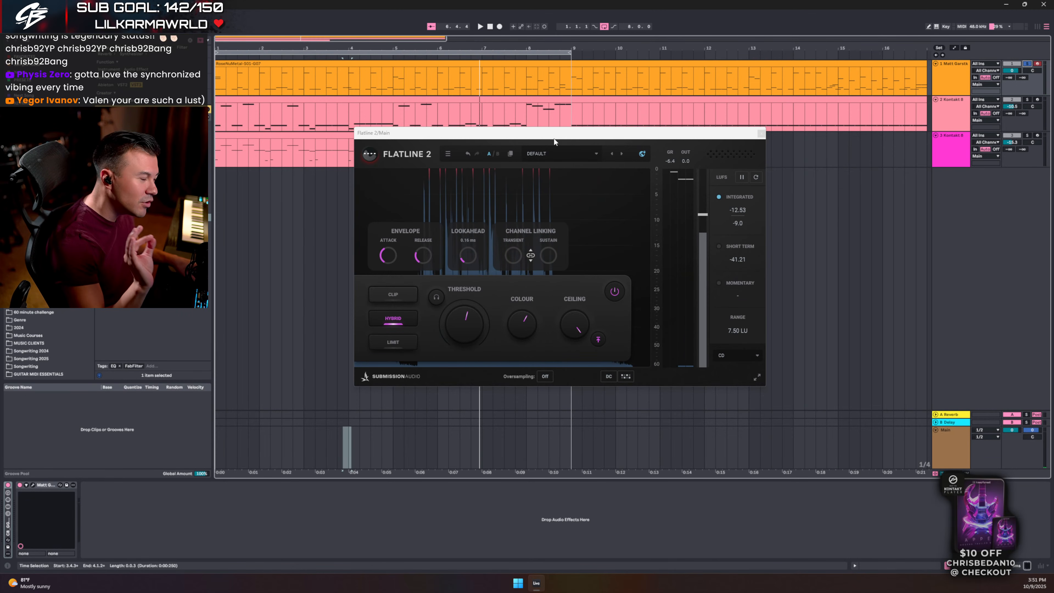
{"action": "key", "text": "space"}
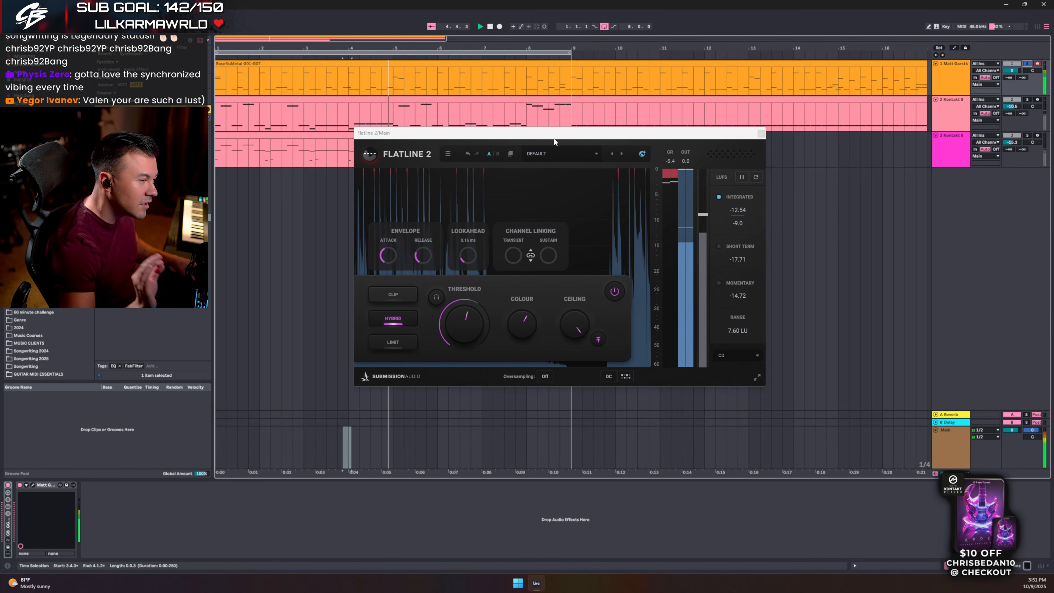
{"action": "key", "text": "space"}
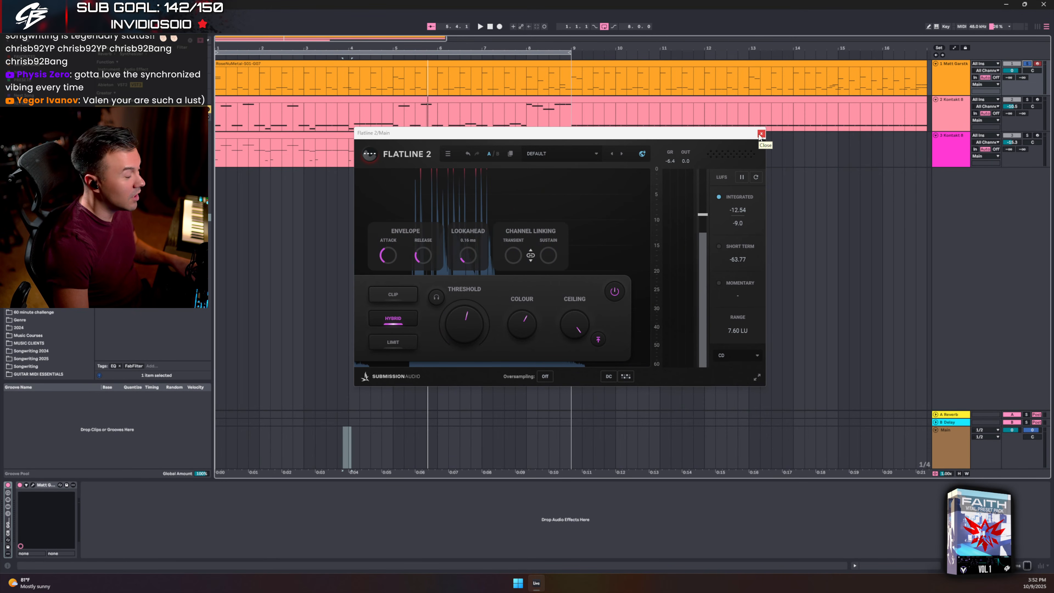
{"action": "key", "text": "space"}
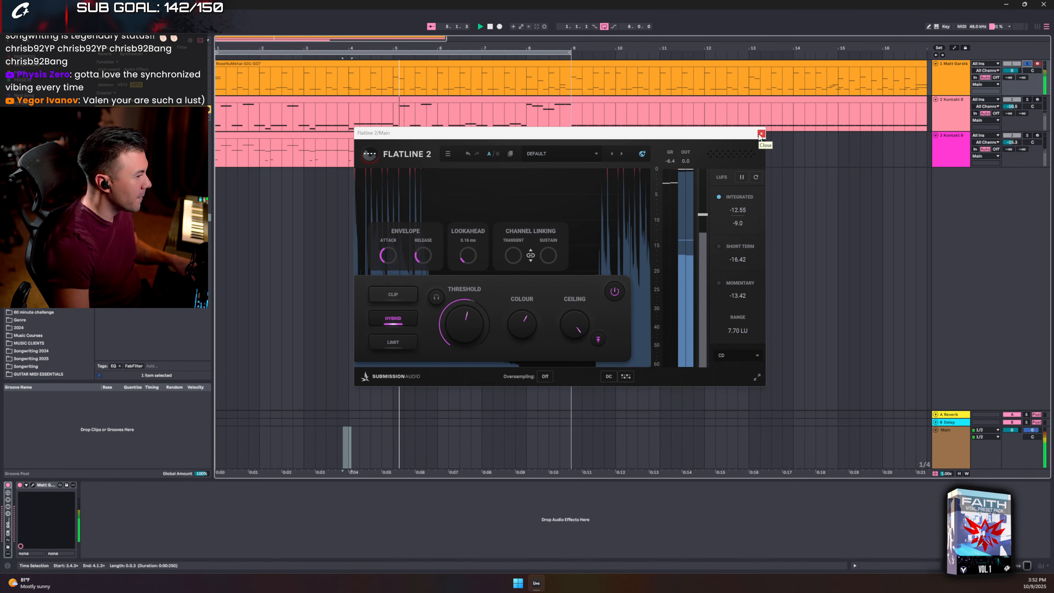
{"action": "key", "text": "space"}
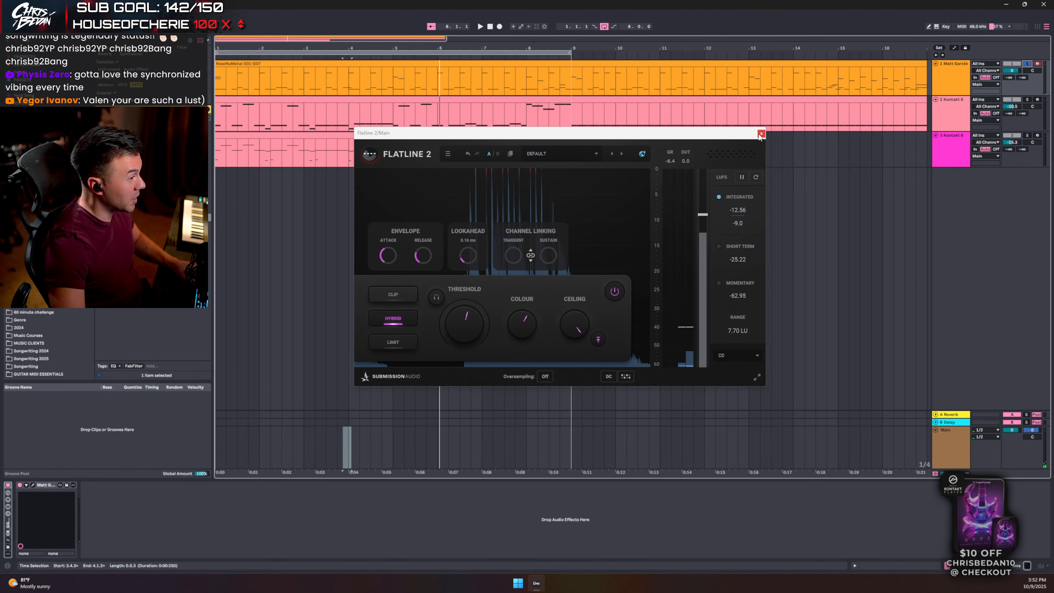
{"action": "key", "text": "space"}
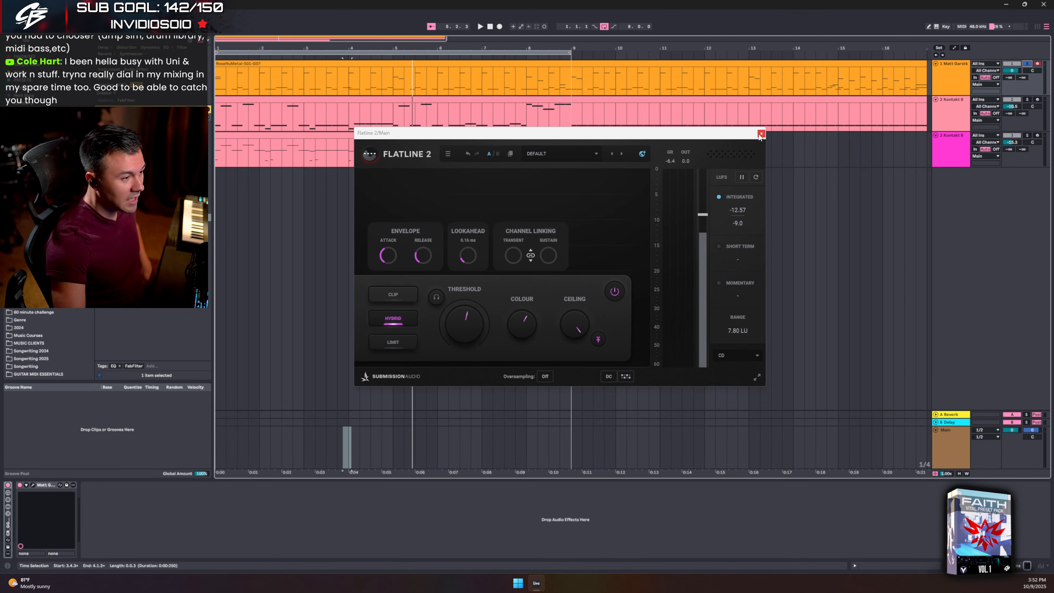
{"action": "left_click", "coordinate": [761, 135]}
- Select the 3 Kontakt 8 track and open its Kontakt 8 instrument with Appex - Modern Trailer Guitar
{"action": "left_click", "coordinate": [963, 156]}
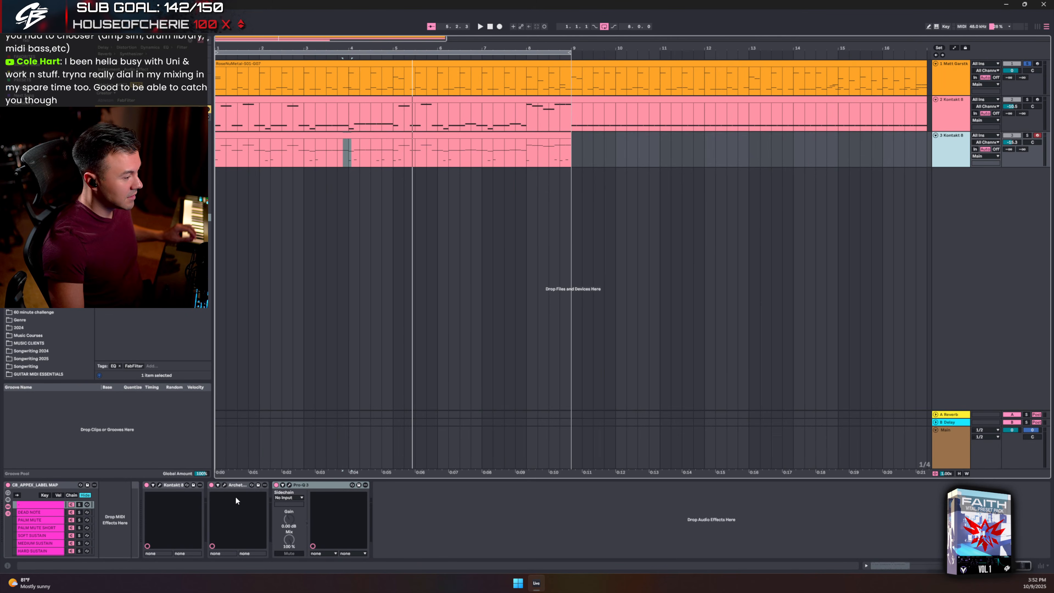
{"action": "left_click", "coordinate": [160, 486]}
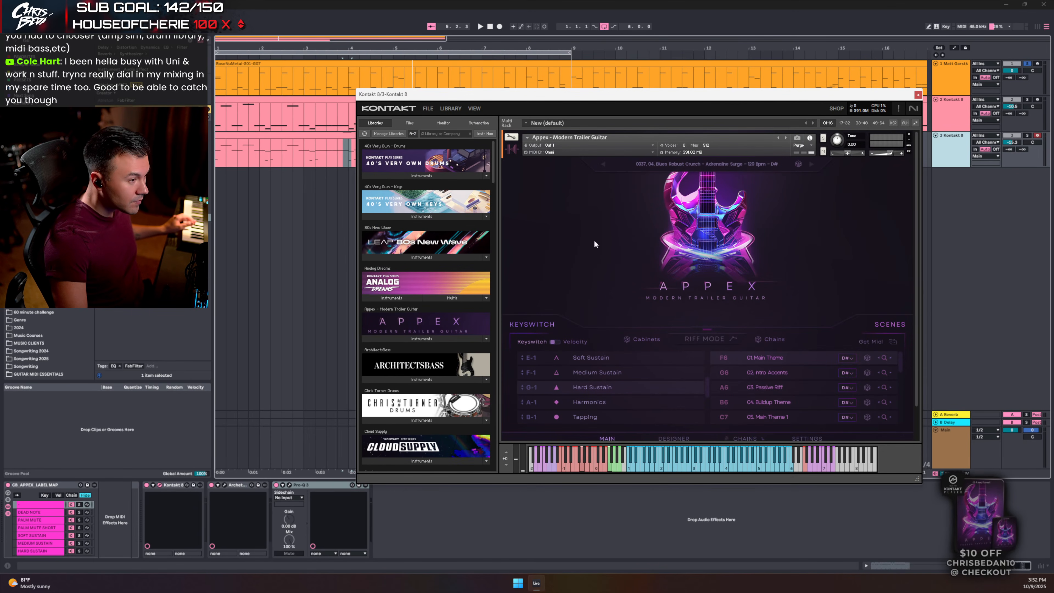
- Open Archetype Misha Mansoor X on the 3 Kontakt 8 track, adjust its Reverb pedal's mix, and unsolo the drum track
{"action": "left_click", "coordinate": [918, 94]}
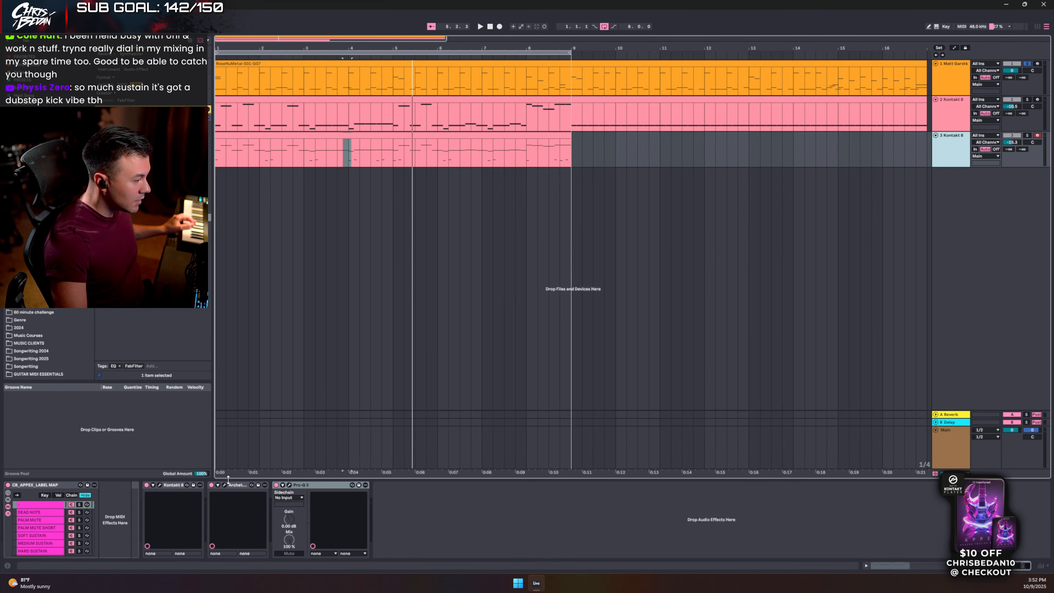
{"action": "left_click", "coordinate": [225, 485]}
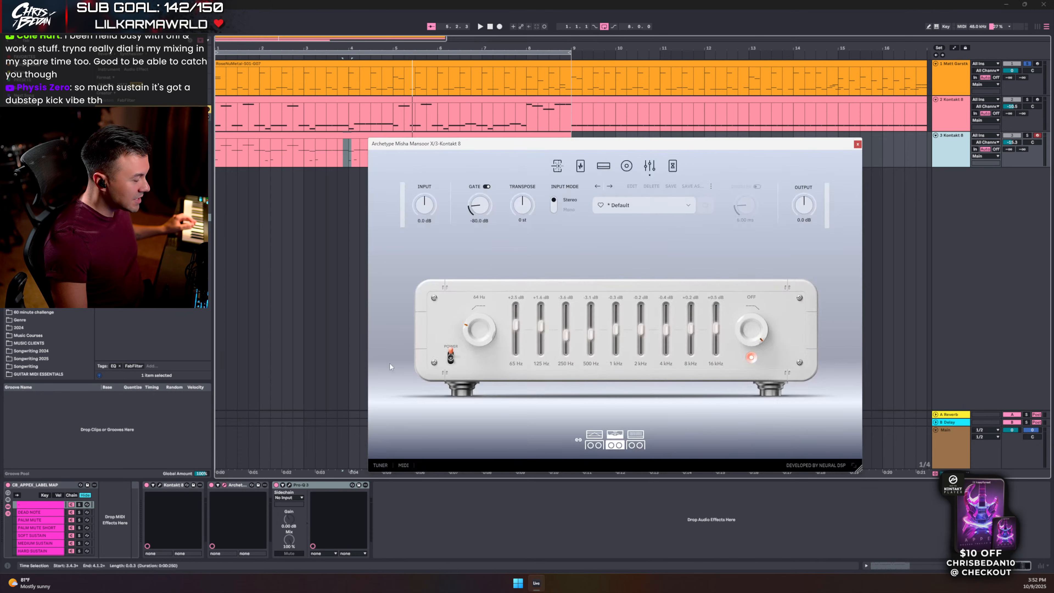
{"action": "left_click", "coordinate": [682, 167]}
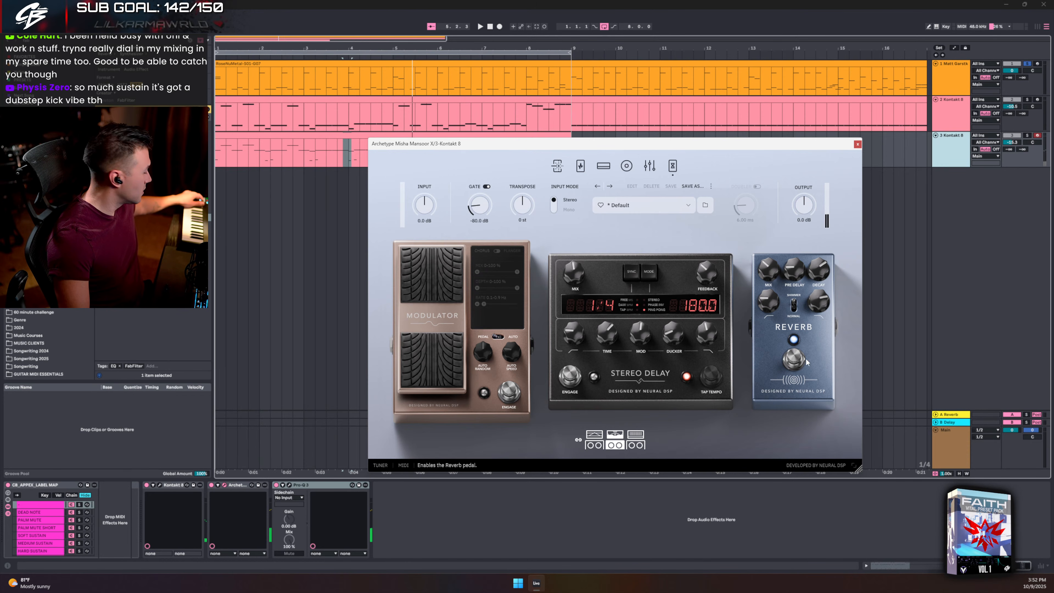
{"action": "left_click", "coordinate": [1027, 64]}
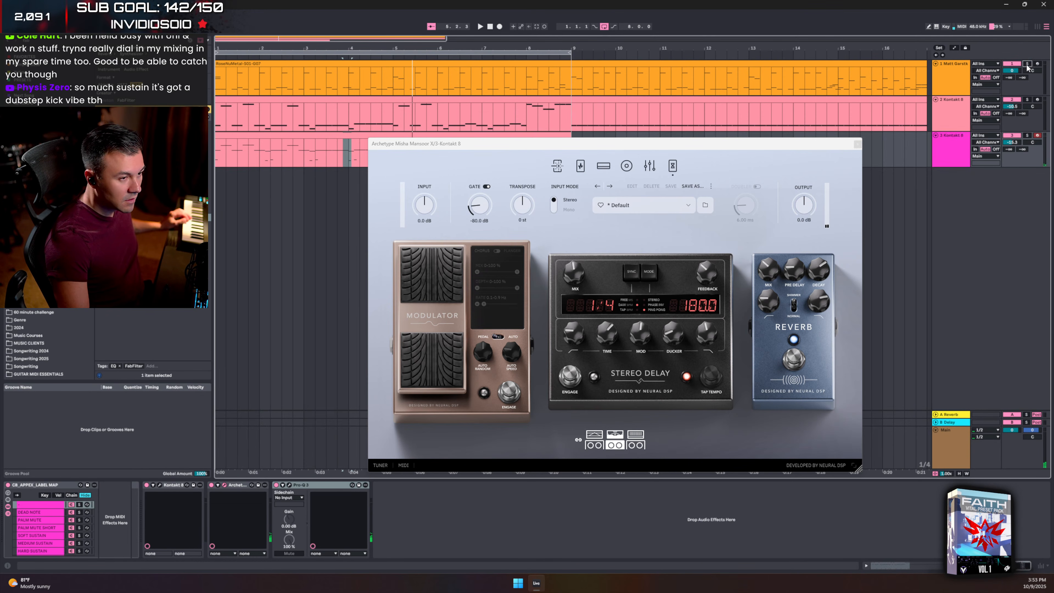
{"action": "left_click_drag", "start_coordinate": [768, 270], "coordinate": [767, 263]}
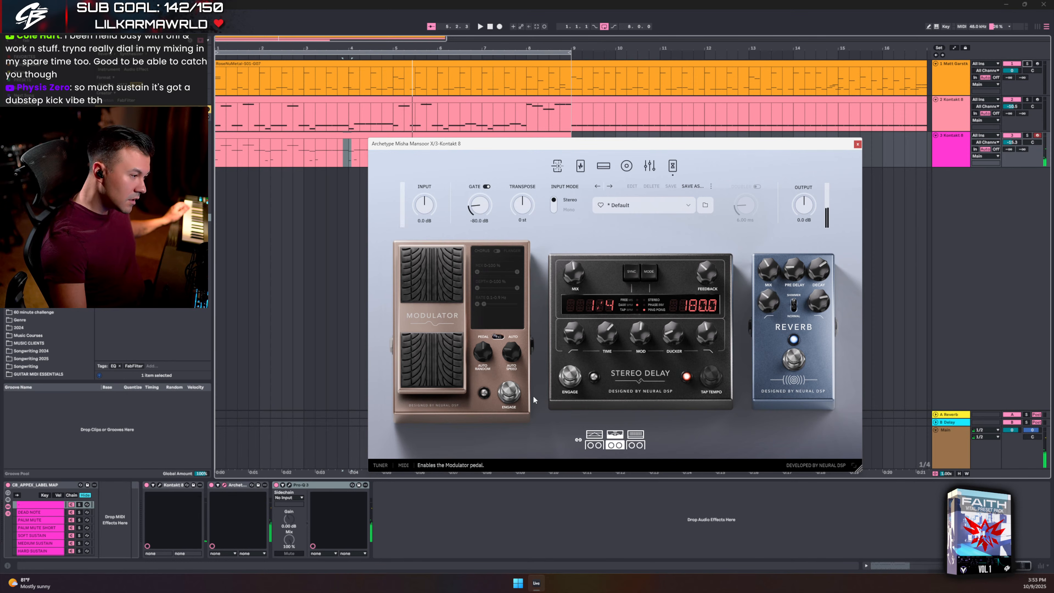
- Engage the Modulator and Laser pedals, and try the Laser's Inv 5th Chord and Inverted Atonal pitch modes
{"action": "left_click", "coordinate": [510, 391]}
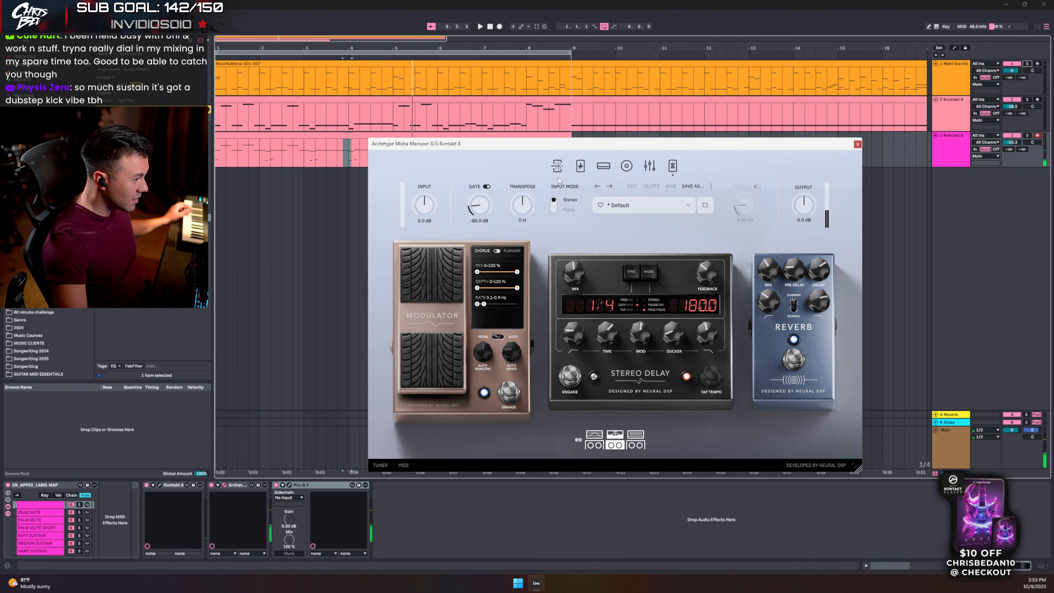
{"action": "left_click", "coordinate": [561, 167]}
{"action": "left_click", "coordinate": [505, 387]}
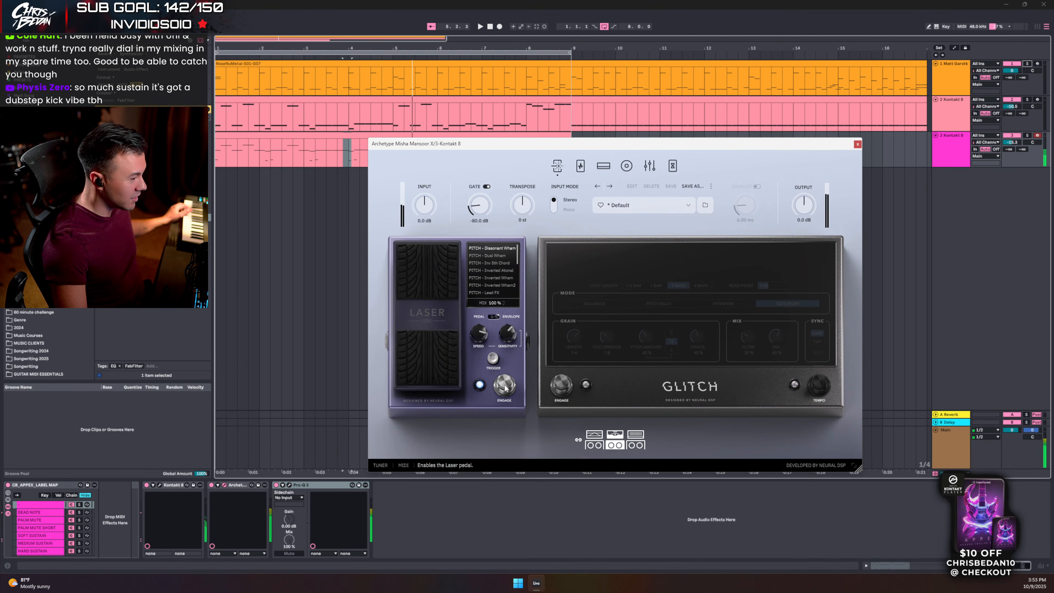
{"action": "left_click", "coordinate": [494, 263]}
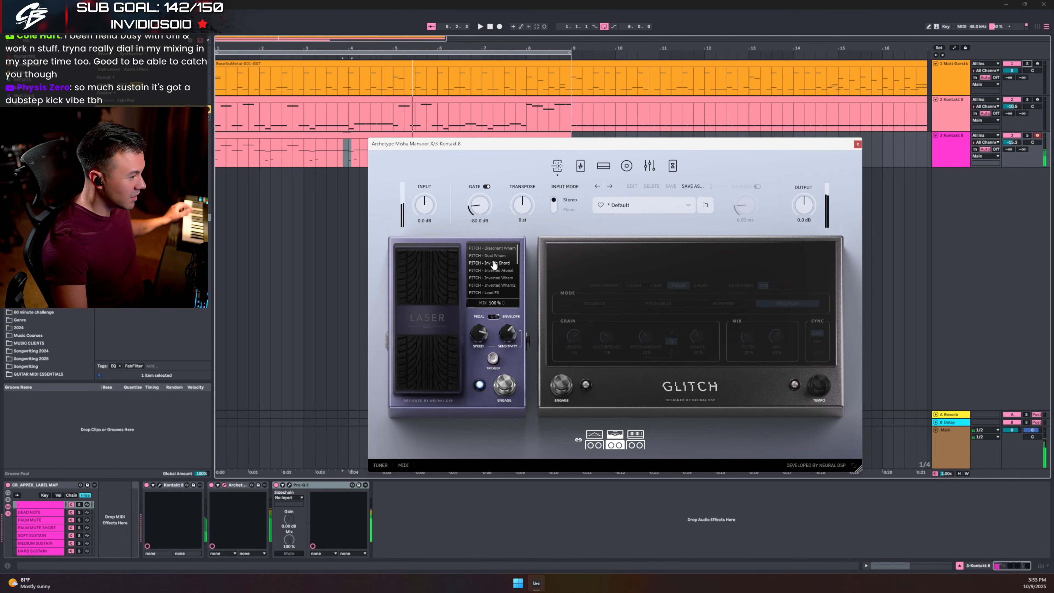
{"action": "left_click", "coordinate": [494, 271]}
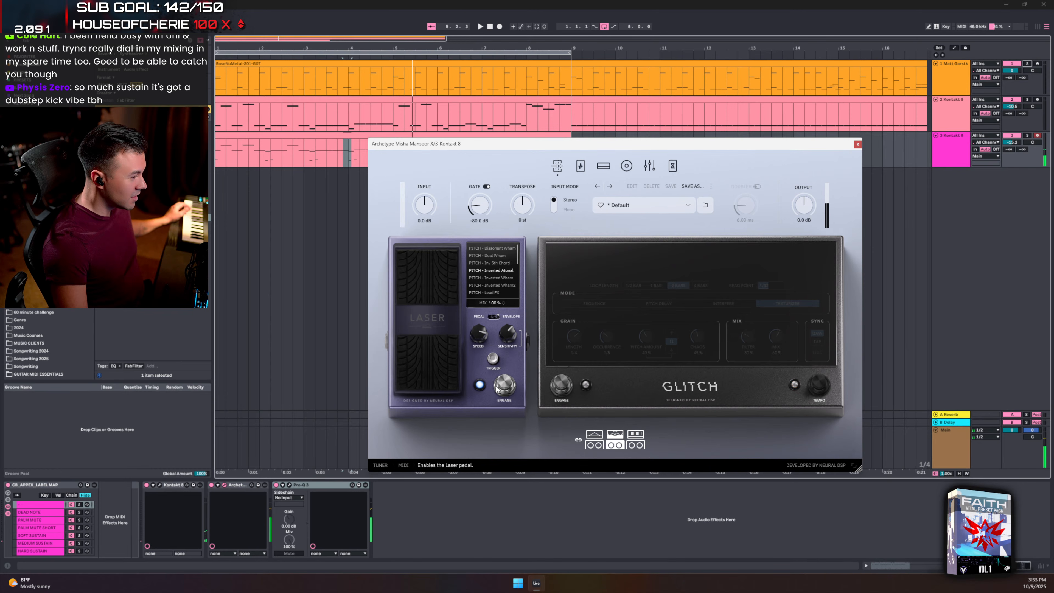
- Toggle the Chaos pedal among the pre-effects and disengage the Modulator pedal
{"action": "left_click", "coordinate": [581, 166]}
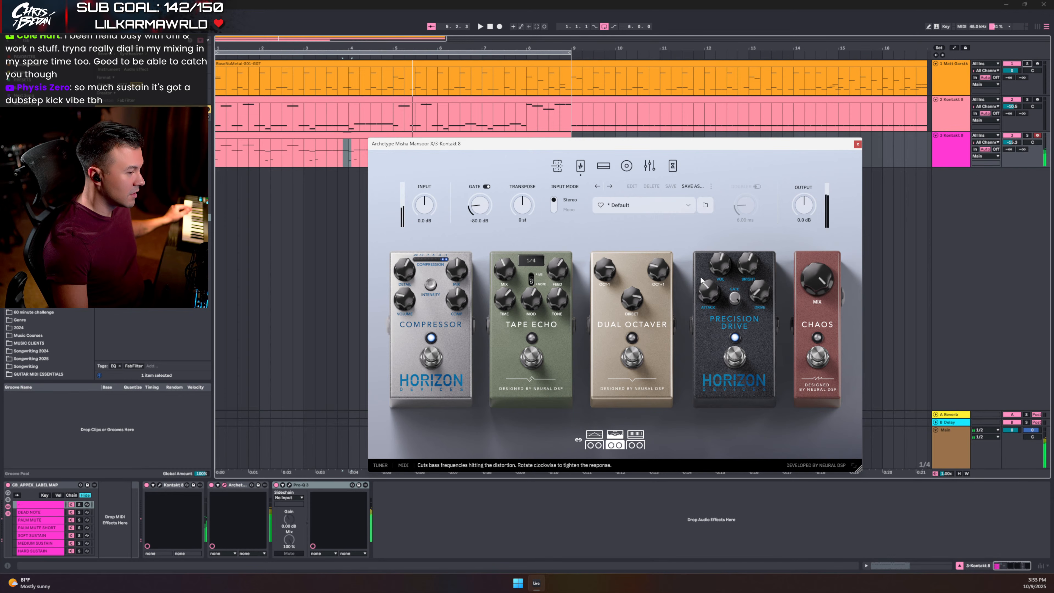
{"action": "left_click", "coordinate": [828, 361]}
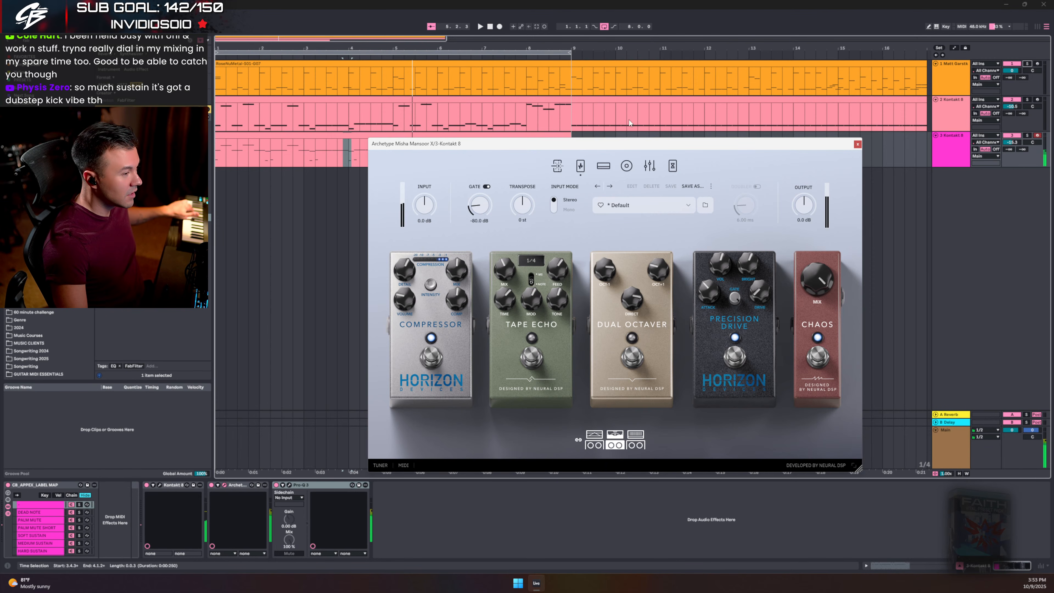
{"action": "left_click", "coordinate": [671, 170]}
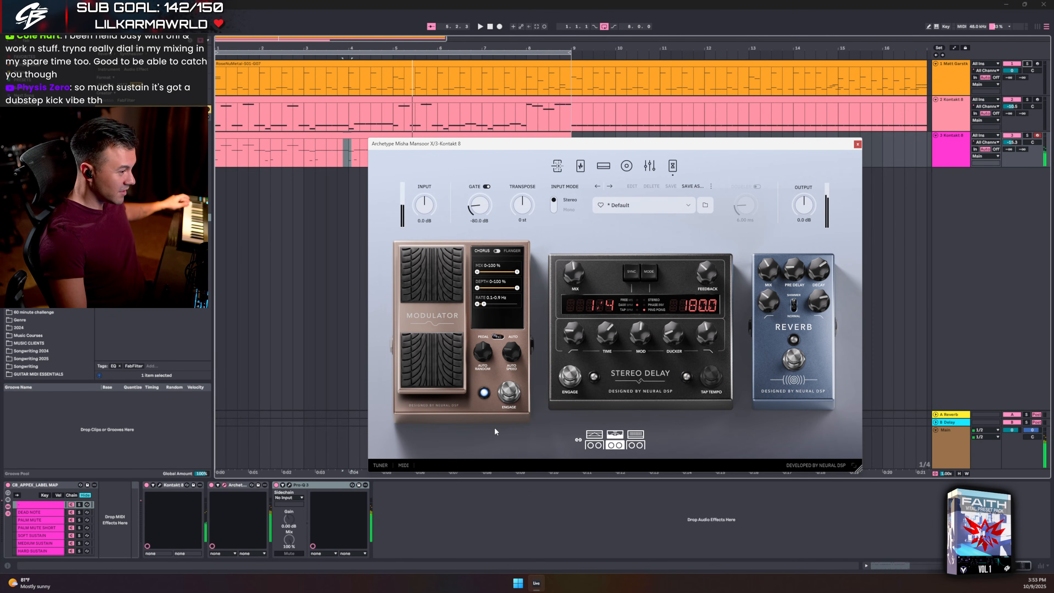
{"action": "left_click", "coordinate": [510, 393]}
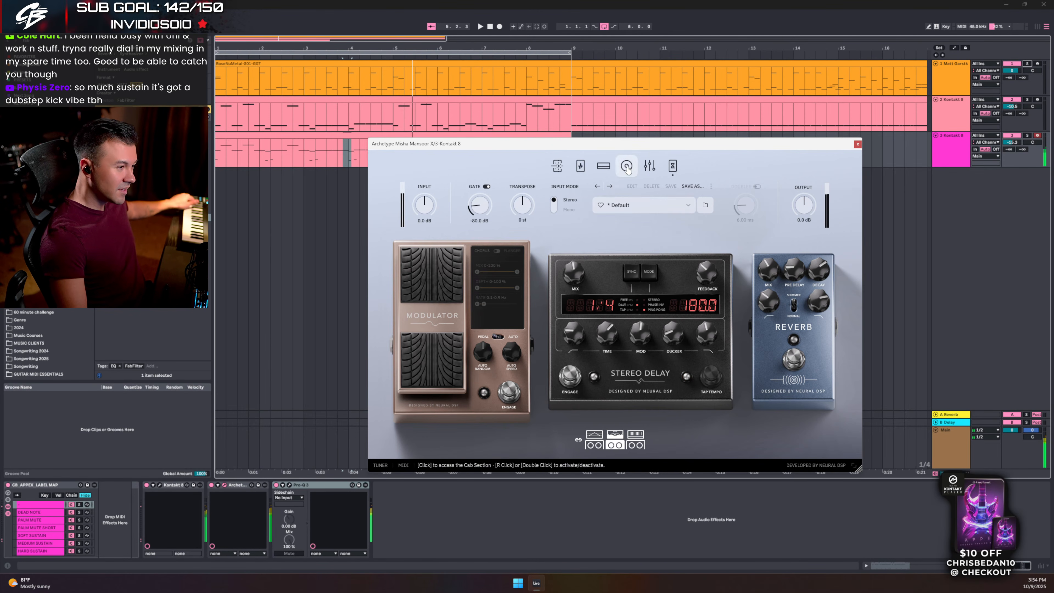
- Compare the guitar sound by toggling the Dual Octaver pedal, and return to the Modulator, delay and reverb pedals
{"action": "left_click", "coordinate": [580, 166]}
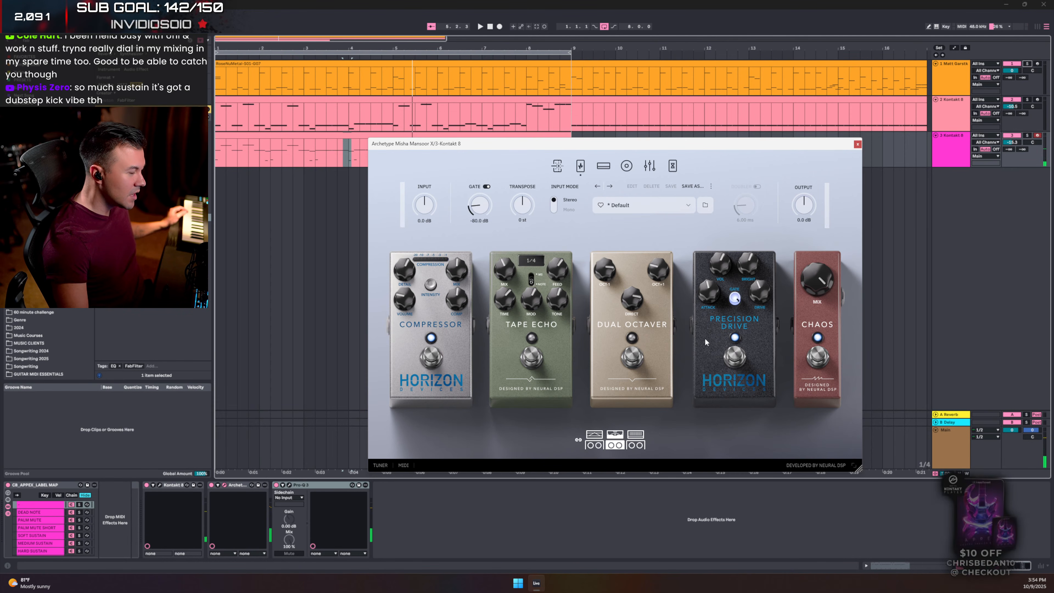
{"action": "left_click", "coordinate": [634, 360]}
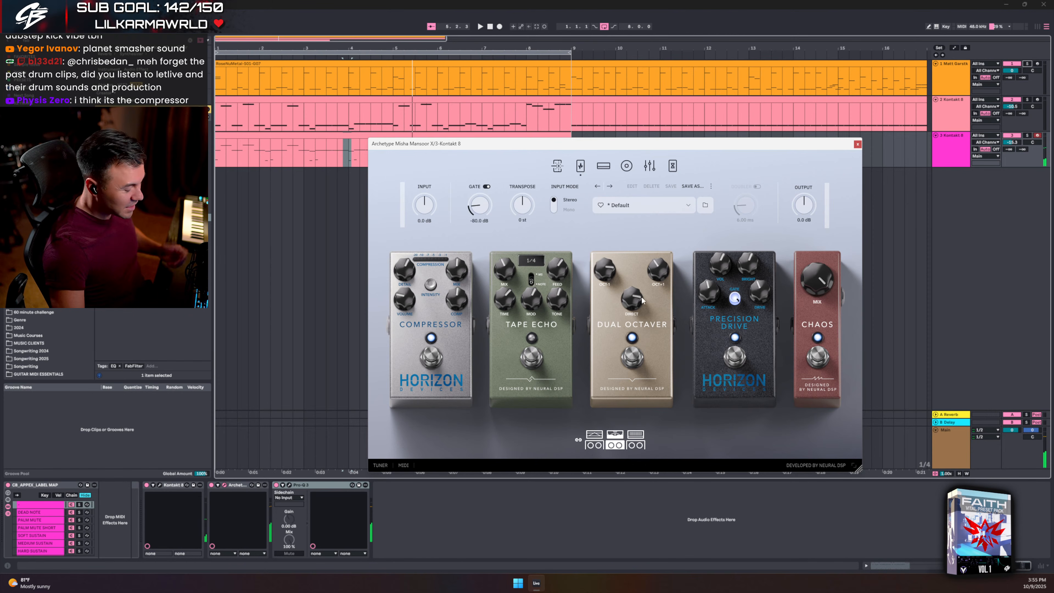
{"action": "left_click", "coordinate": [640, 357]}
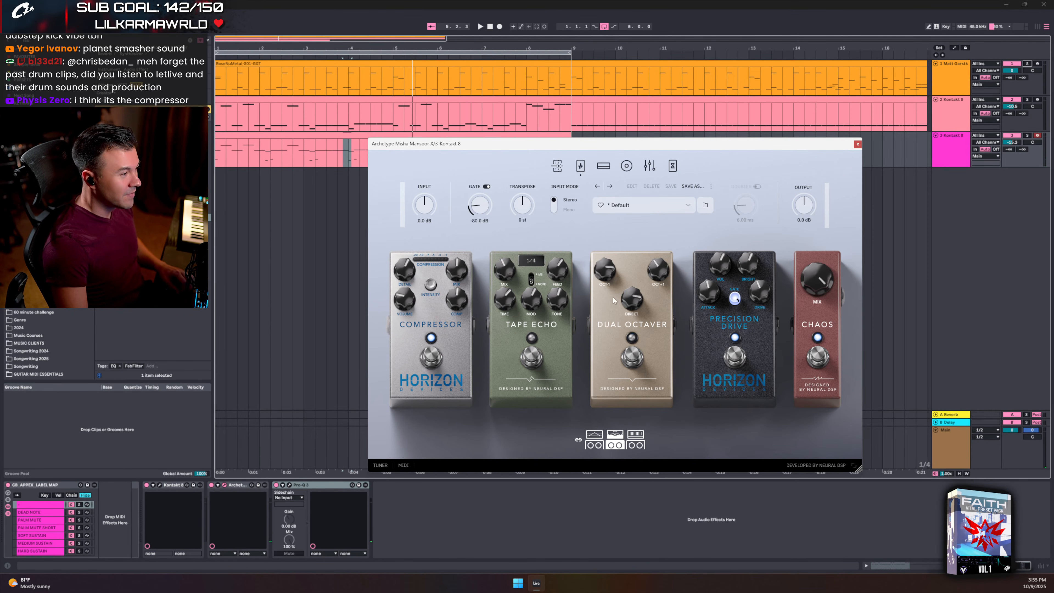
{"action": "left_click", "coordinate": [674, 166]}
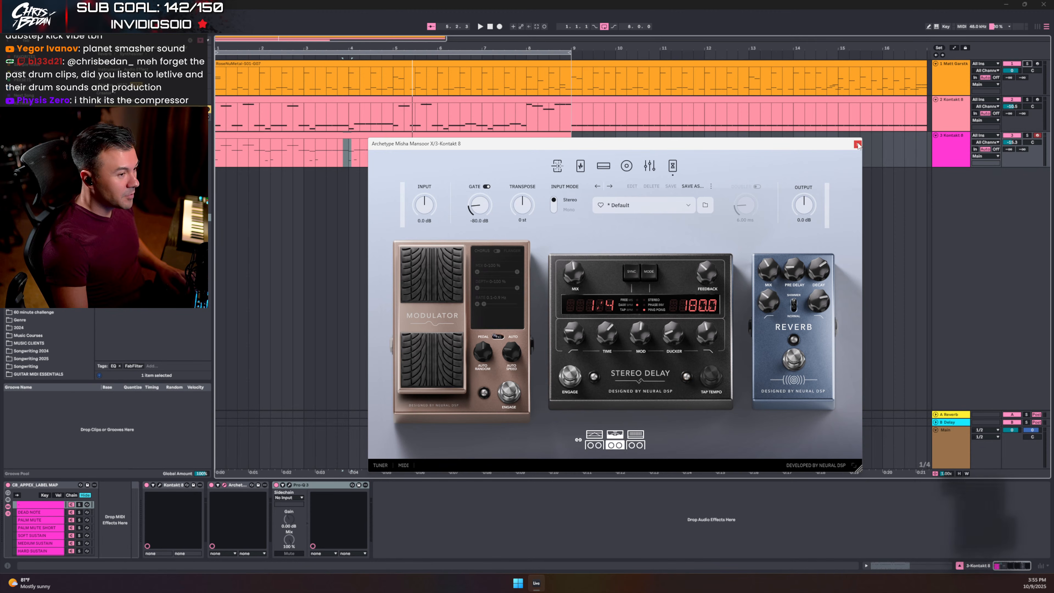
- Insert a Reverb device before Archetype with a Decay of about 7.13 s, and engage Archetype's own Reverb pedal
{"action": "left_click", "coordinate": [42, 41]}
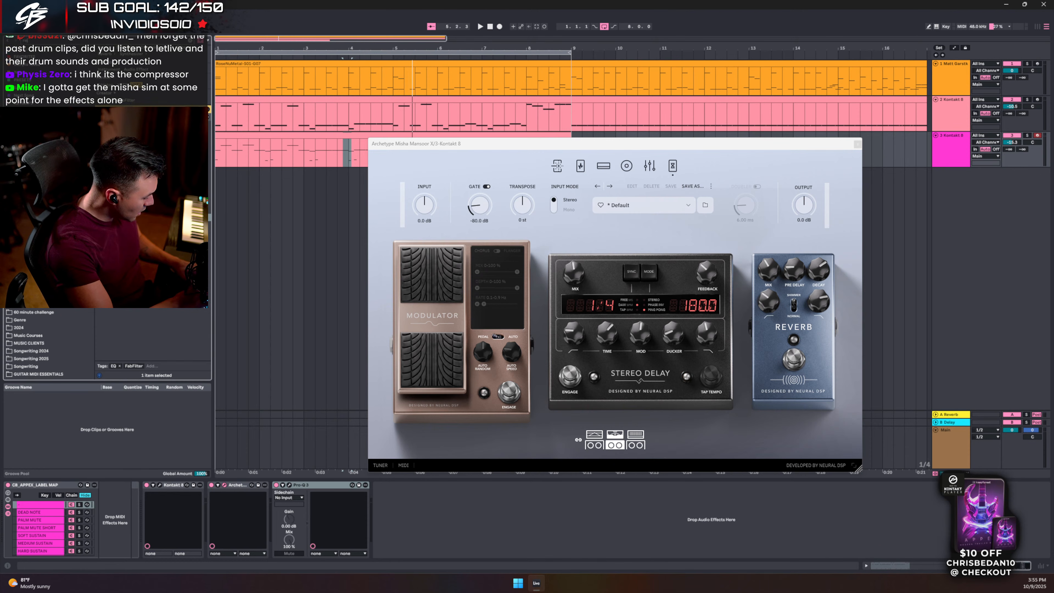
{"action": "type", "text": "reverb"}
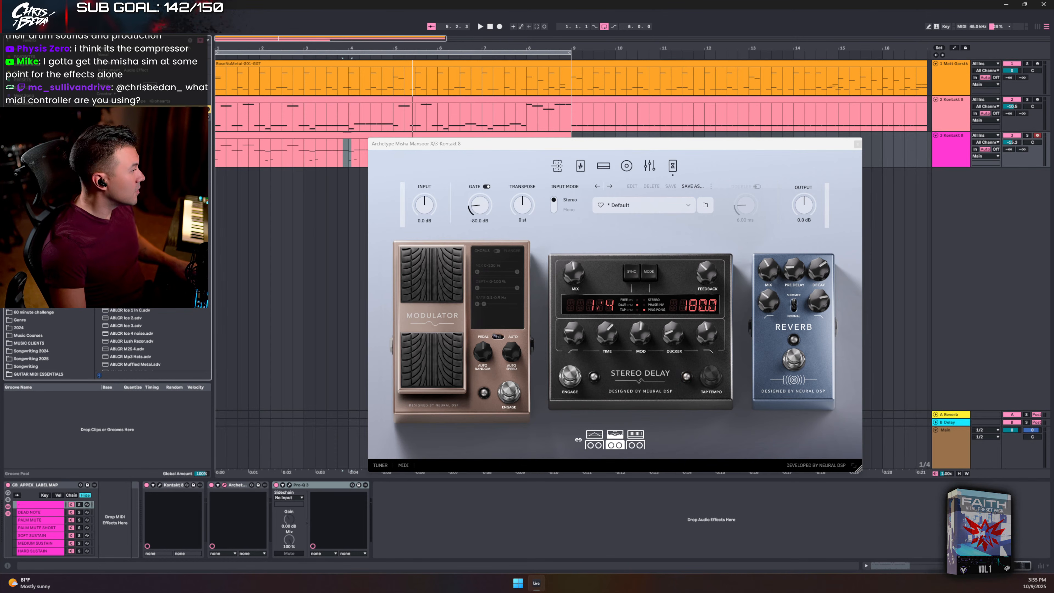
{"action": "left_click_drag", "start_coordinate": [138, 148], "coordinate": [162, 514]}
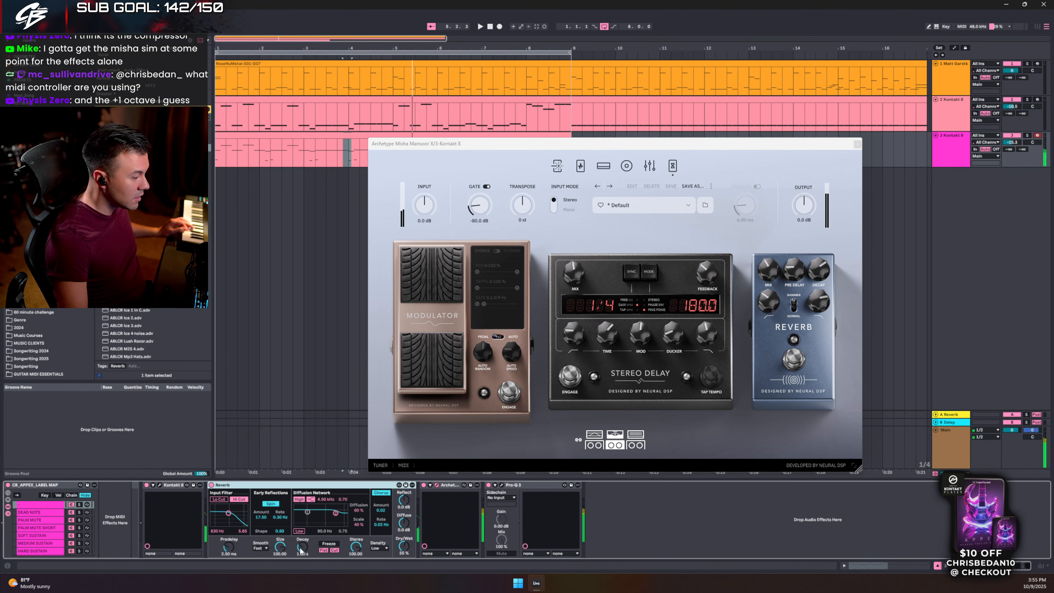
{"action": "left_click_drag", "start_coordinate": [302, 548], "coordinate": [301, 519]}
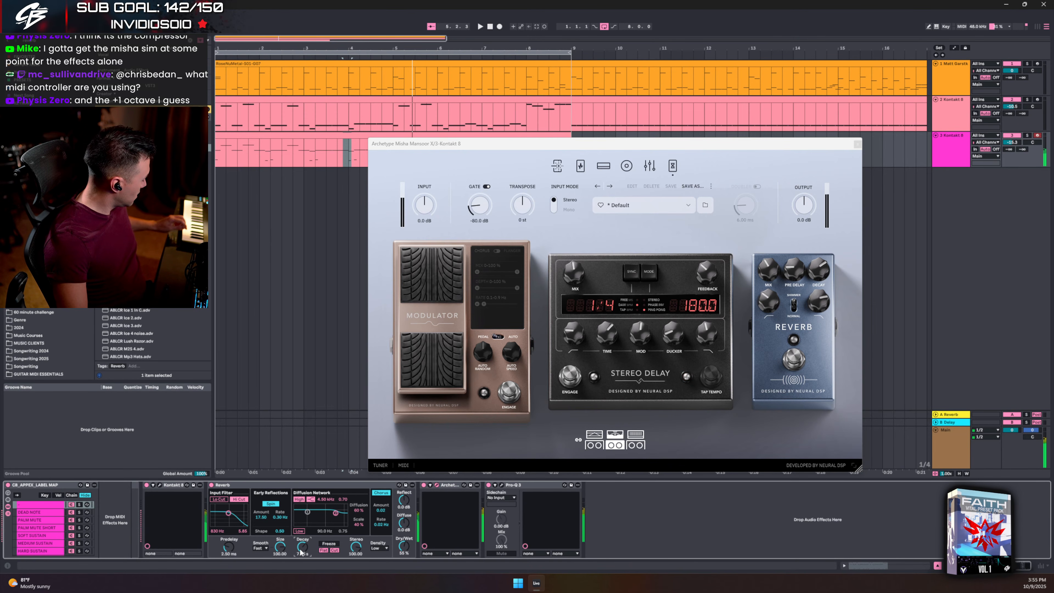
{"action": "left_click", "coordinate": [800, 364]}
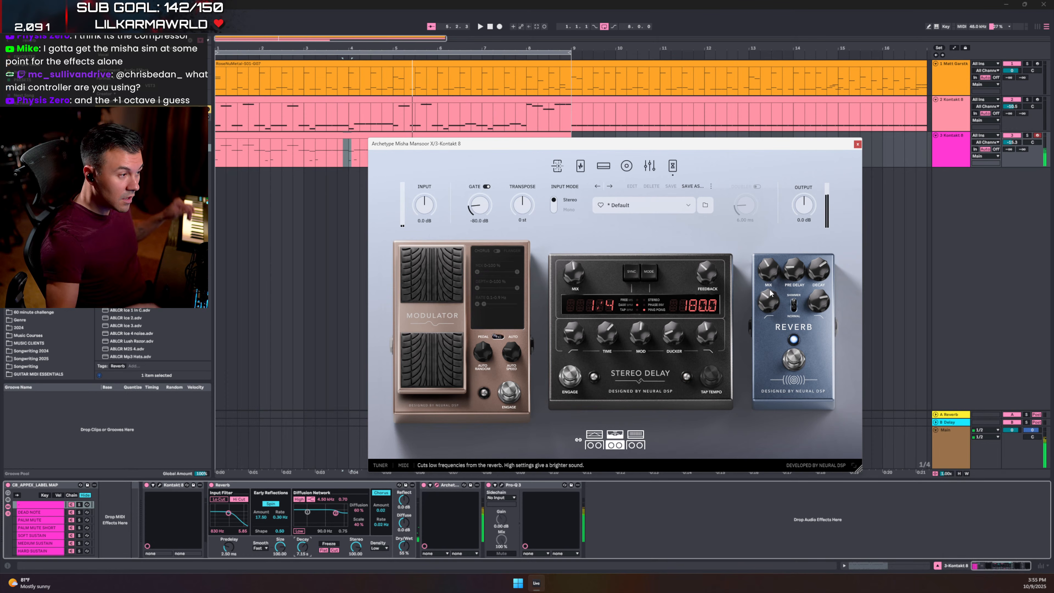
- Toggle the Dual Octaver pedal, and audition other Laser pedal modes including PITCH - Lead FX before disengaging the Laser
{"action": "left_click", "coordinate": [580, 166]}
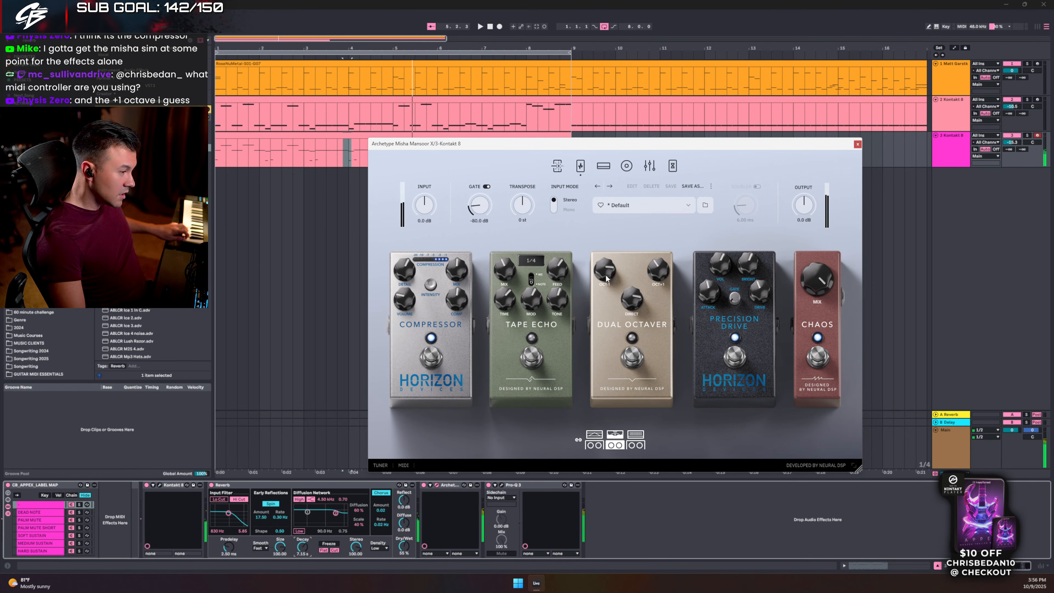
{"action": "left_click", "coordinate": [639, 358]}
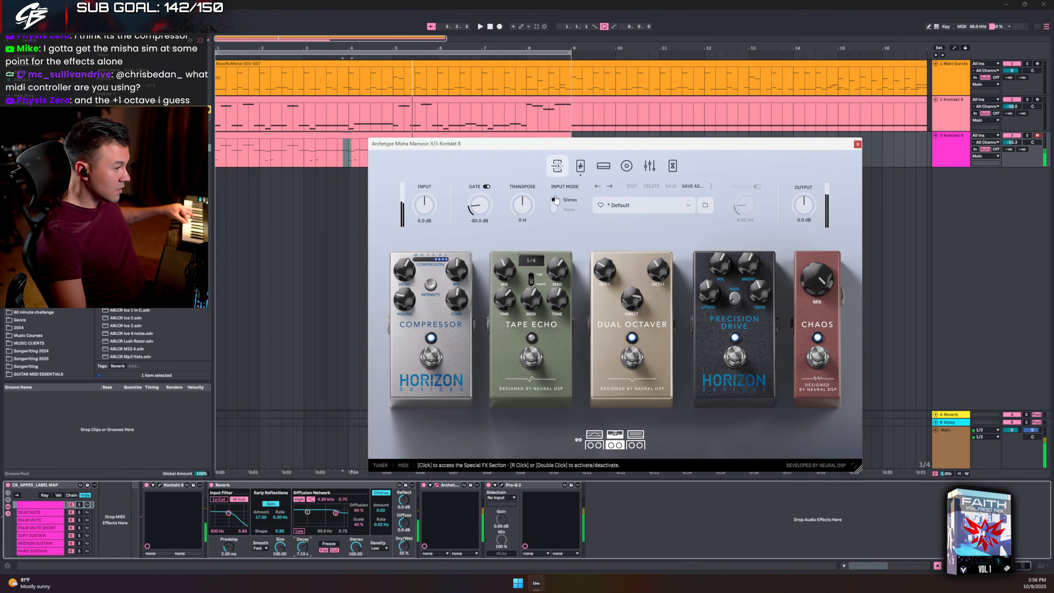
{"action": "left_click", "coordinate": [557, 167]}
{"action": "left_click", "coordinate": [501, 385]}
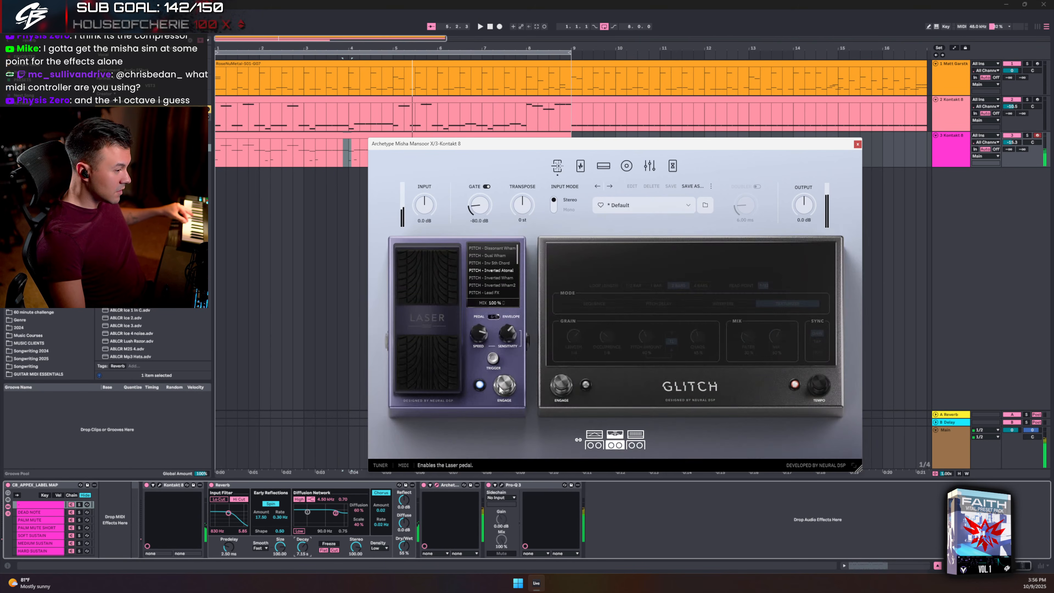
{"action": "left_click", "coordinate": [493, 292]}
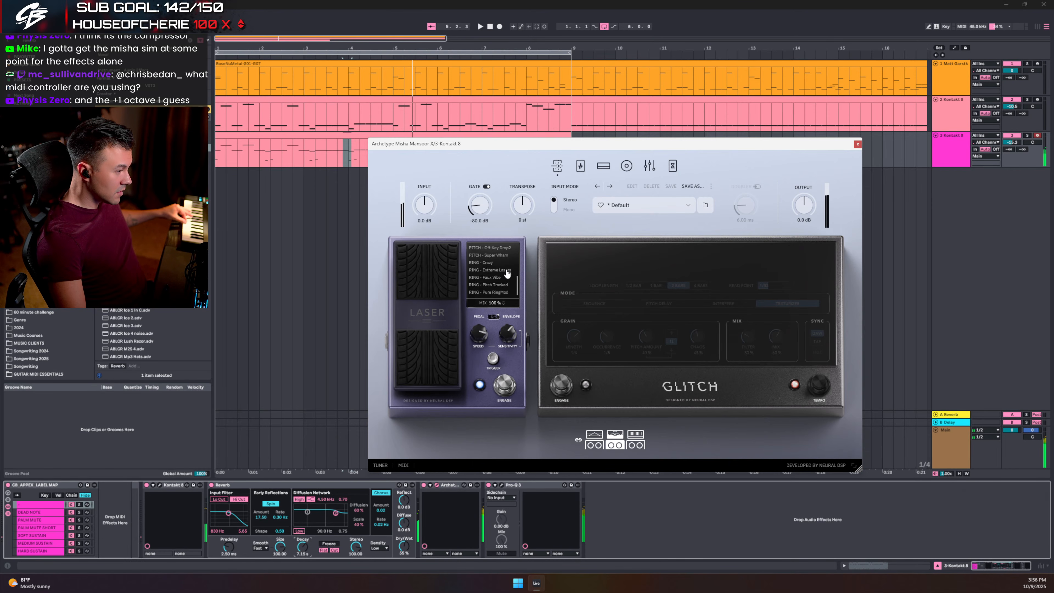
{"action": "left_click", "coordinate": [506, 387]}
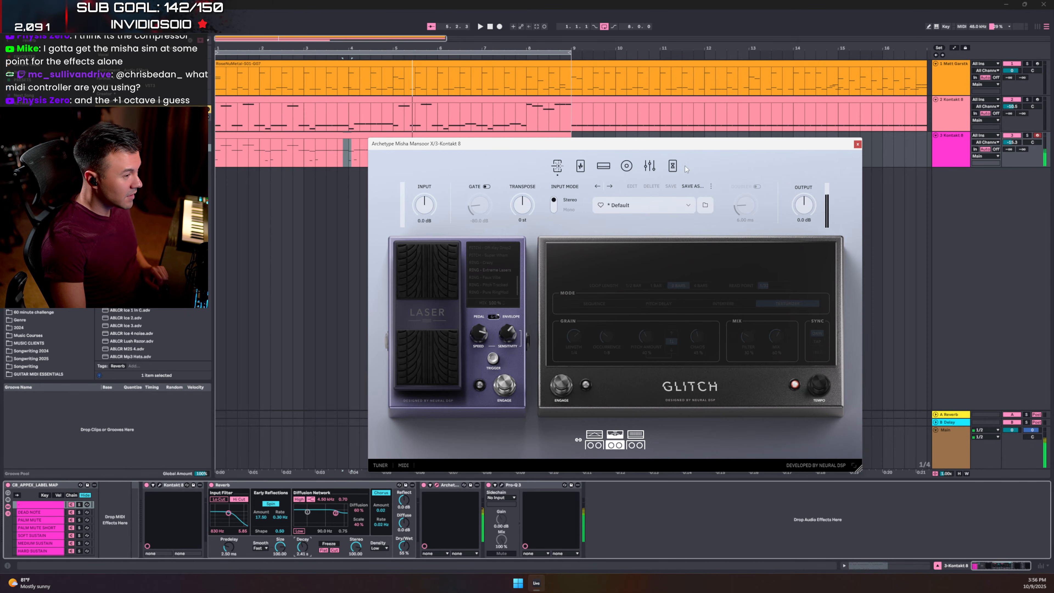
- Delete the Reverb device from the 3 Kontakt 8 chain and reload Archetype Misha Mansoor X's Default preset
{"action": "left_click", "coordinate": [673, 166]}
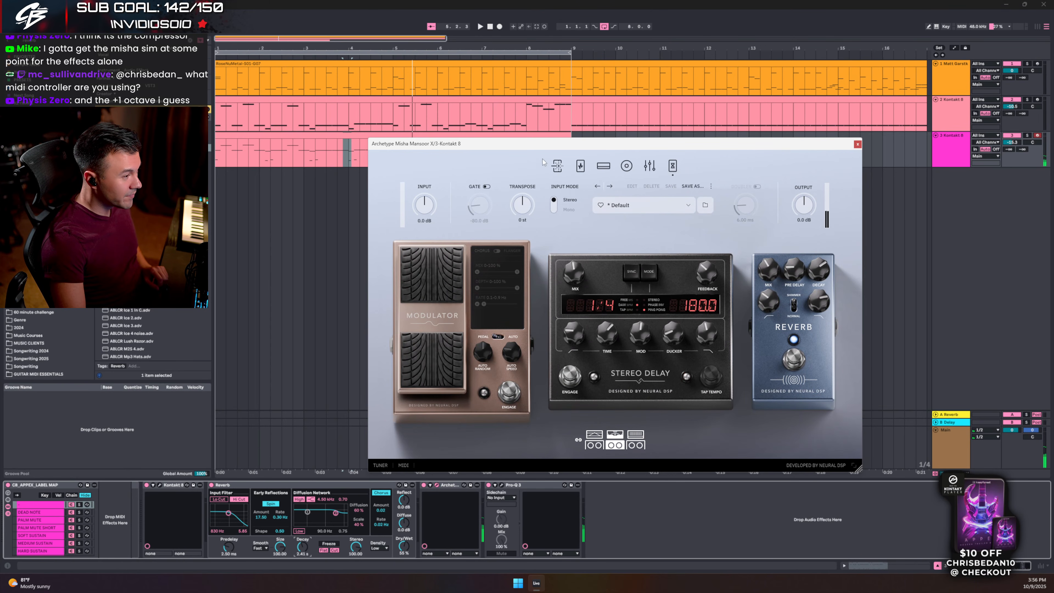
{"action": "left_click", "coordinate": [557, 166]}
{"action": "left_click", "coordinate": [581, 166]}
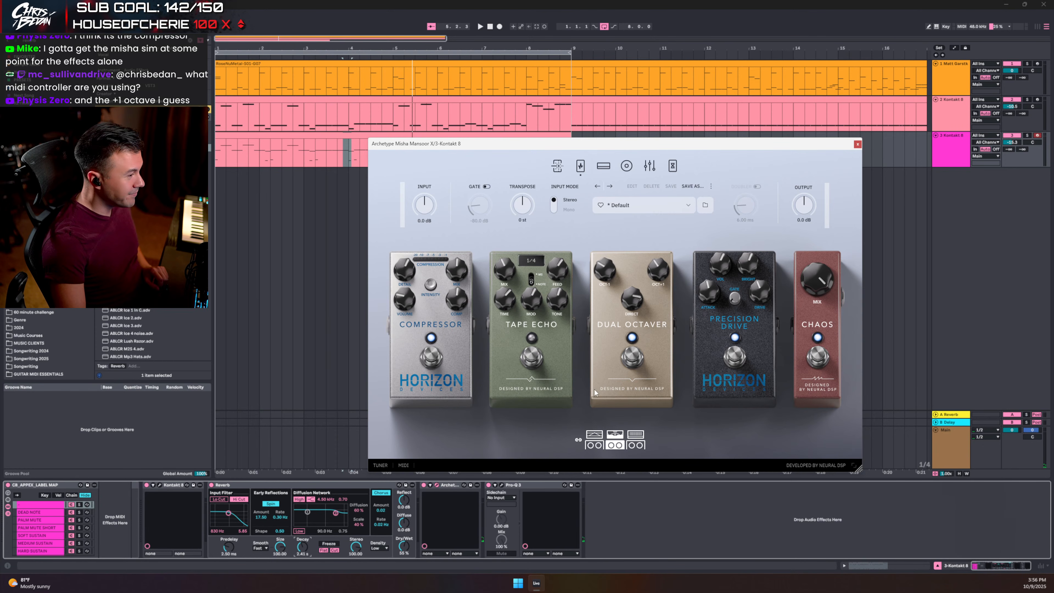
{"action": "left_click", "coordinate": [858, 145]}
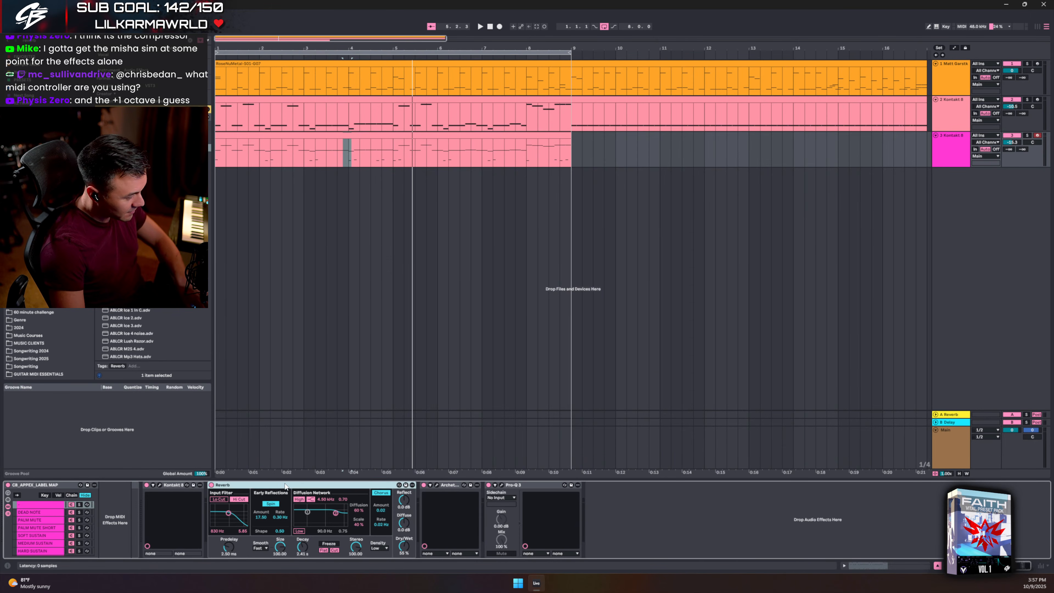
{"action": "key", "text": "Delete"}
{"action": "left_click", "coordinate": [225, 486]}
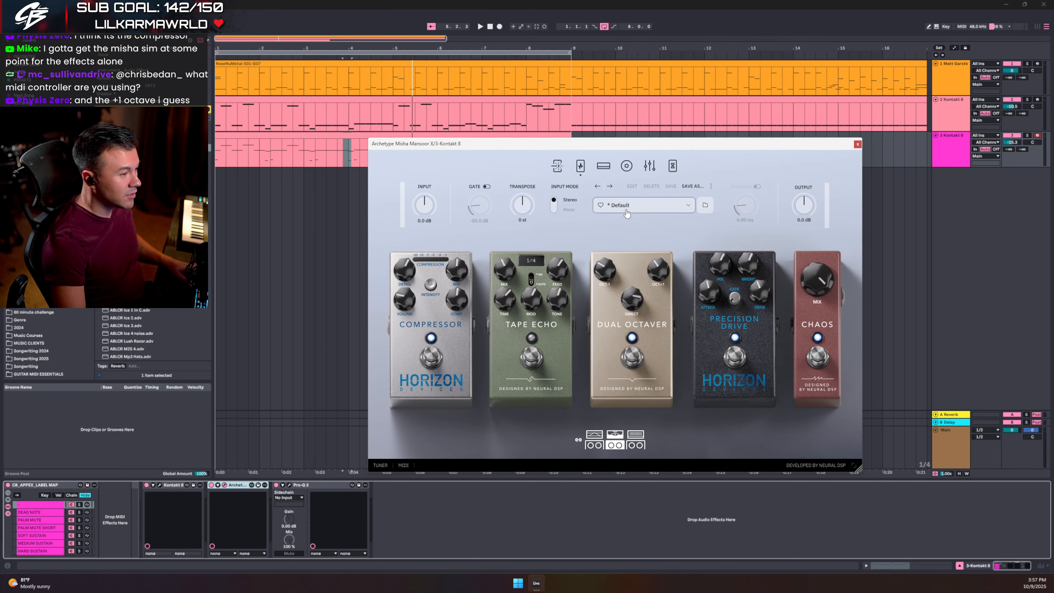
{"action": "left_click", "coordinate": [627, 213]}
{"action": "left_click", "coordinate": [620, 234]}
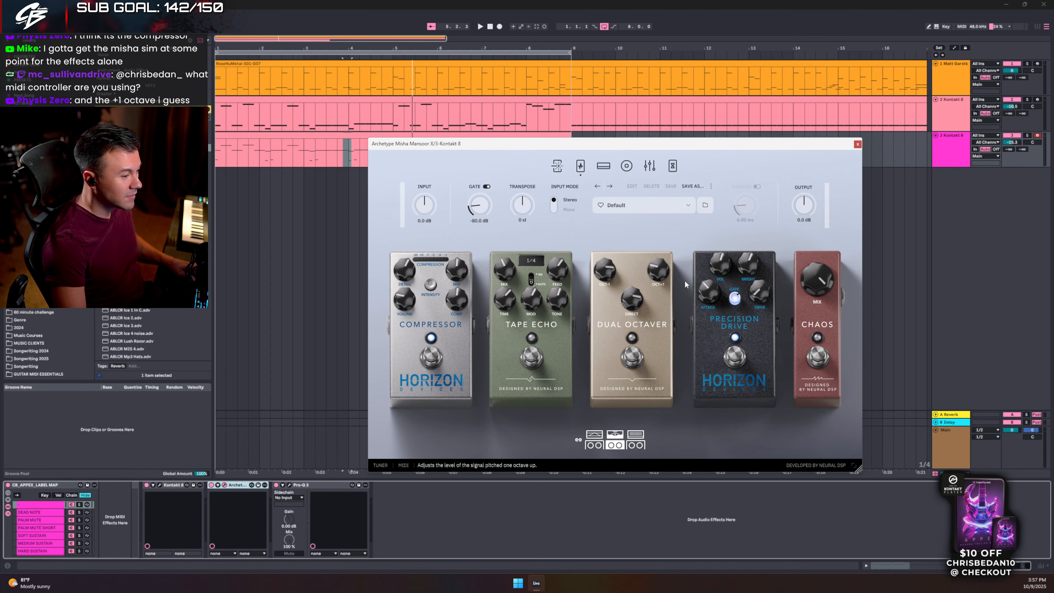
- Play the loop to adjust the 3 Kontakt 8 track's volume, close Archetype, and solo that track
{"action": "key", "text": "space"}
{"action": "left_click", "coordinate": [1012, 142]}
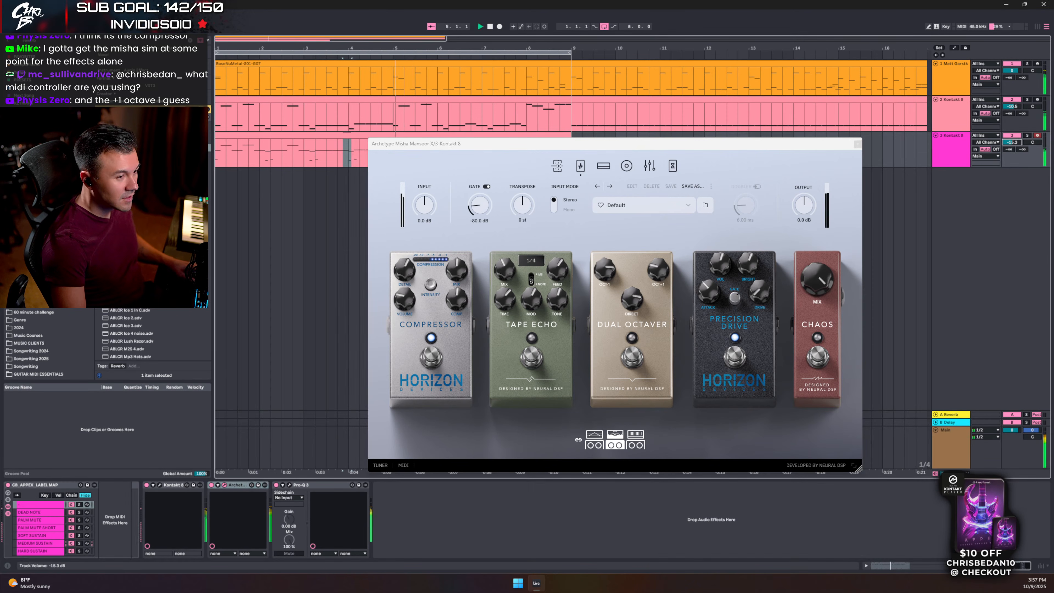
{"action": "left_click", "coordinate": [858, 144]}
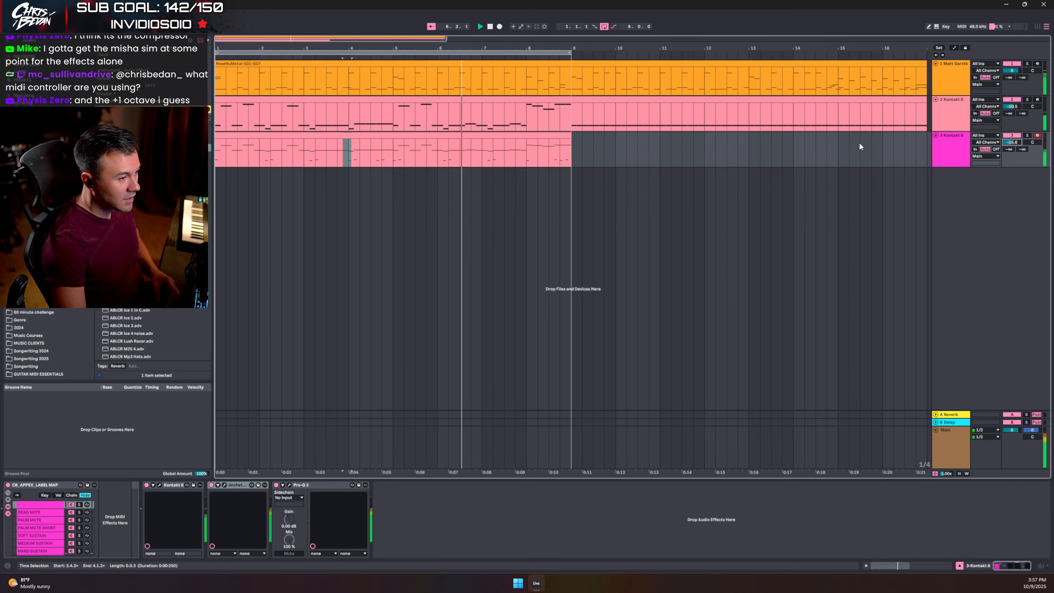
{"action": "left_click", "coordinate": [1027, 136]}
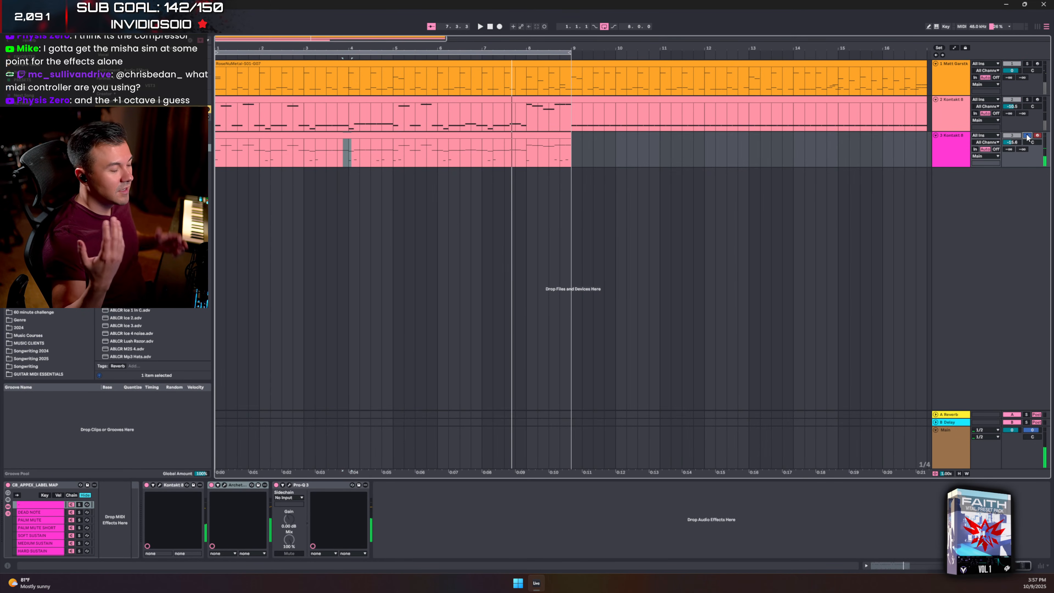
- Play the full mix without the 3 Kontakt 8 solo, select the Matt Garstka drum track, and solo it
{"action": "left_click", "coordinate": [1028, 136]}
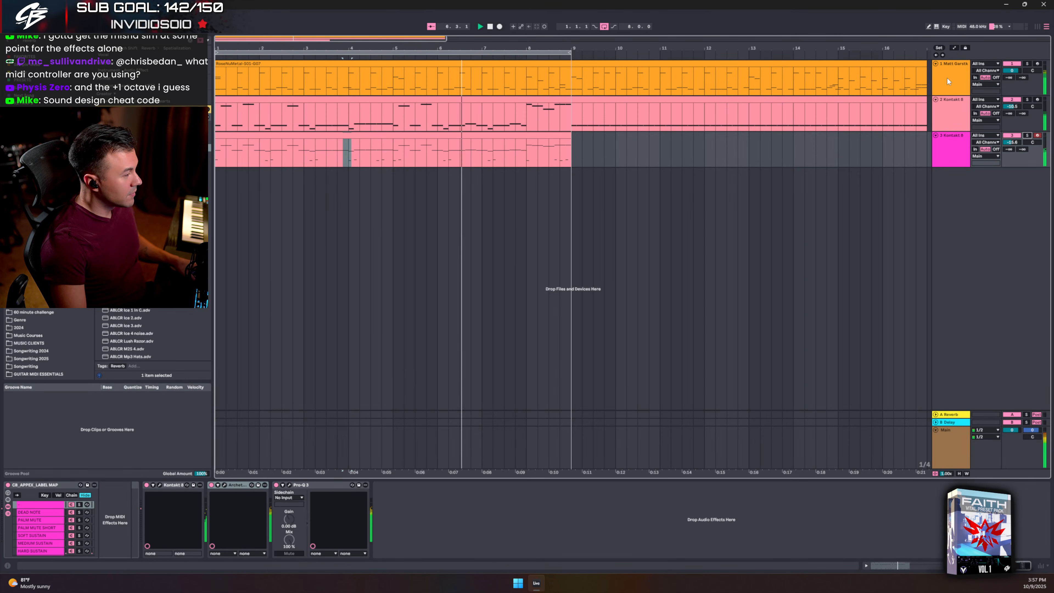
{"action": "left_click", "coordinate": [959, 75]}
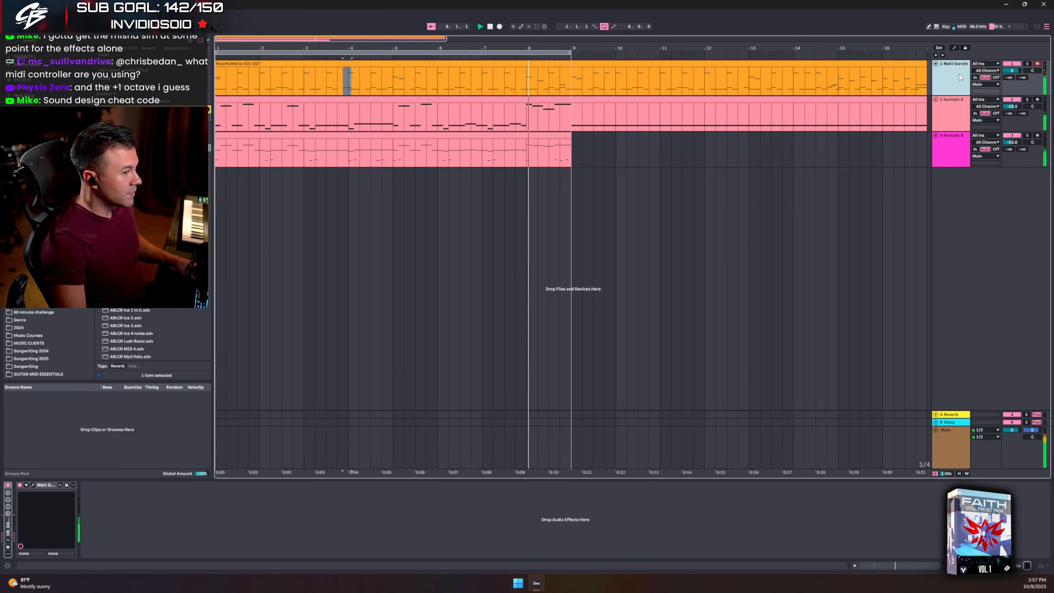
{"action": "left_click", "coordinate": [1028, 64]}
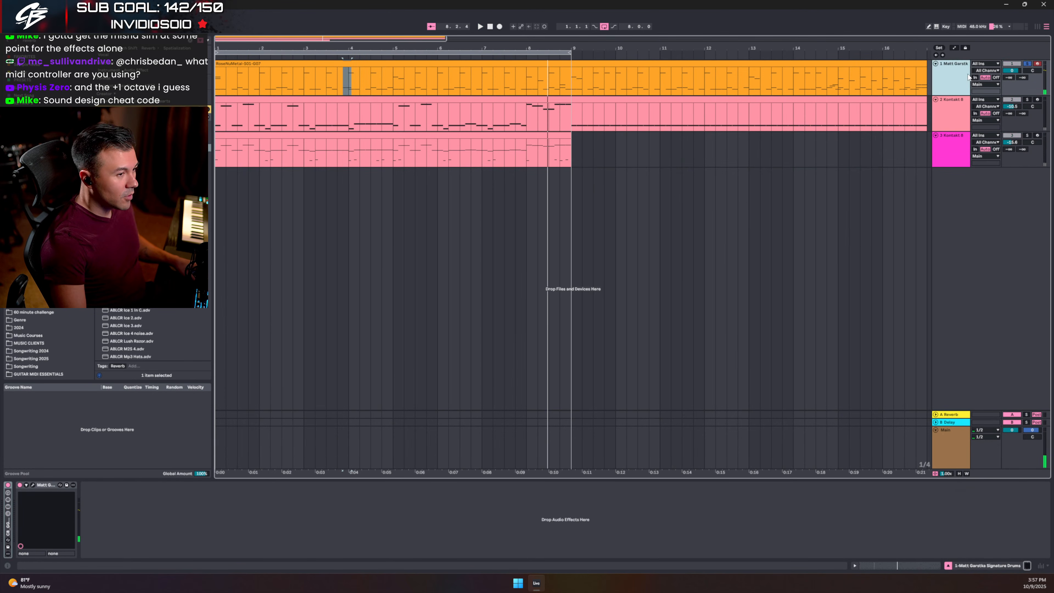
- Unfold the drum label rack and view the labelled notes of the RoseNuMetal 001-007 clip in an enlarged note area
{"action": "double_click", "coordinate": [8, 534]}
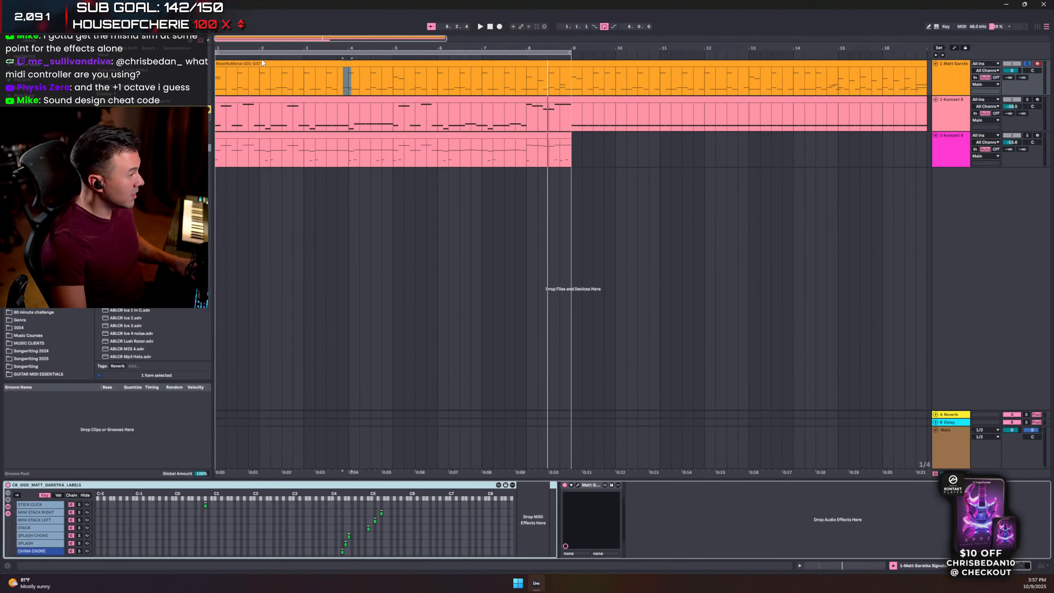
{"action": "left_click", "coordinate": [261, 64]}
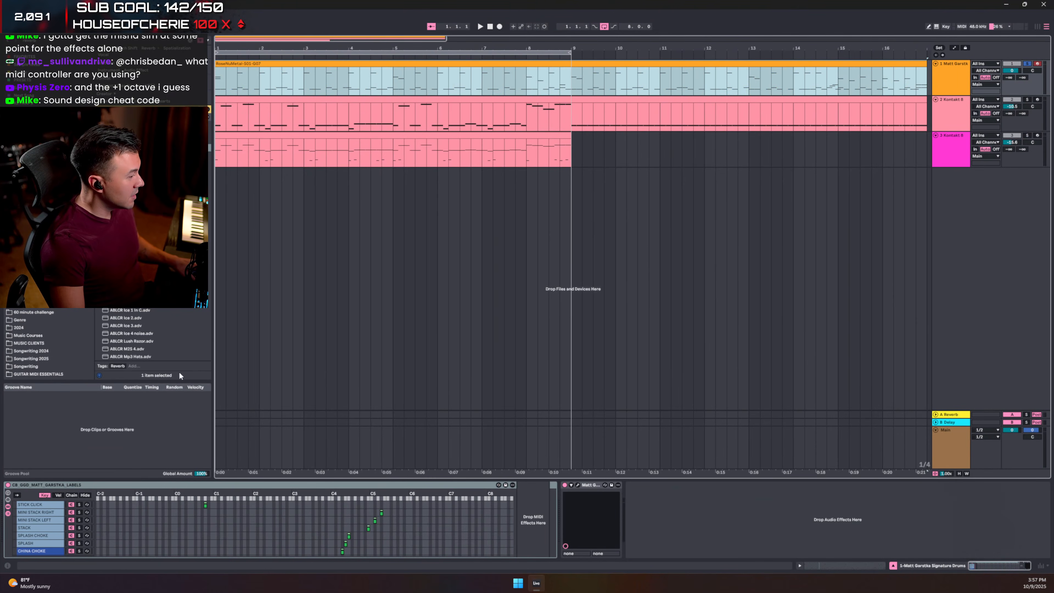
{"action": "double_click", "coordinate": [289, 61]}
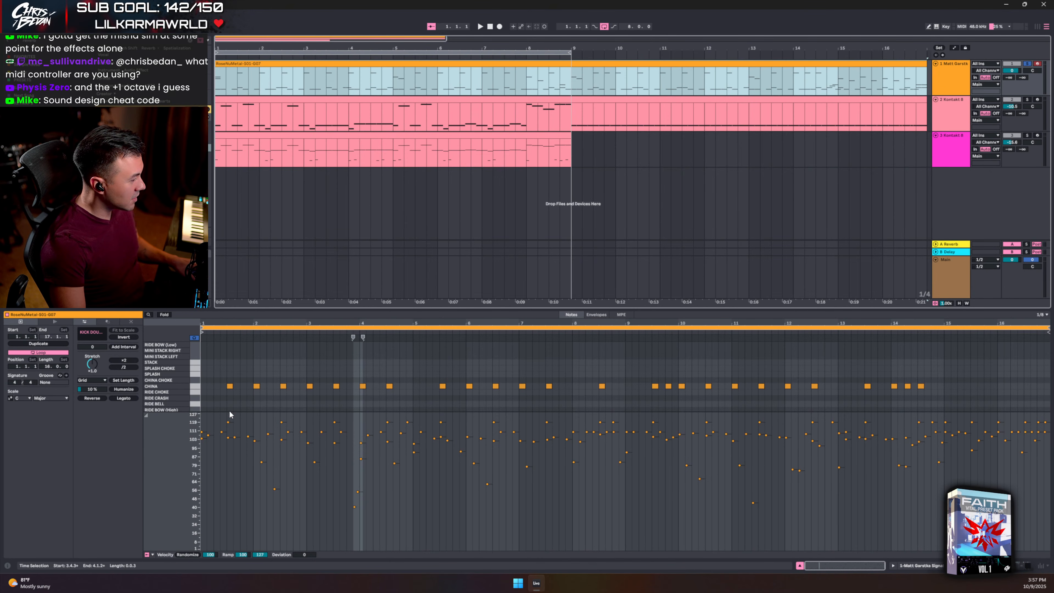
{"action": "left_click_drag", "start_coordinate": [229, 415], "coordinate": [230, 540]}
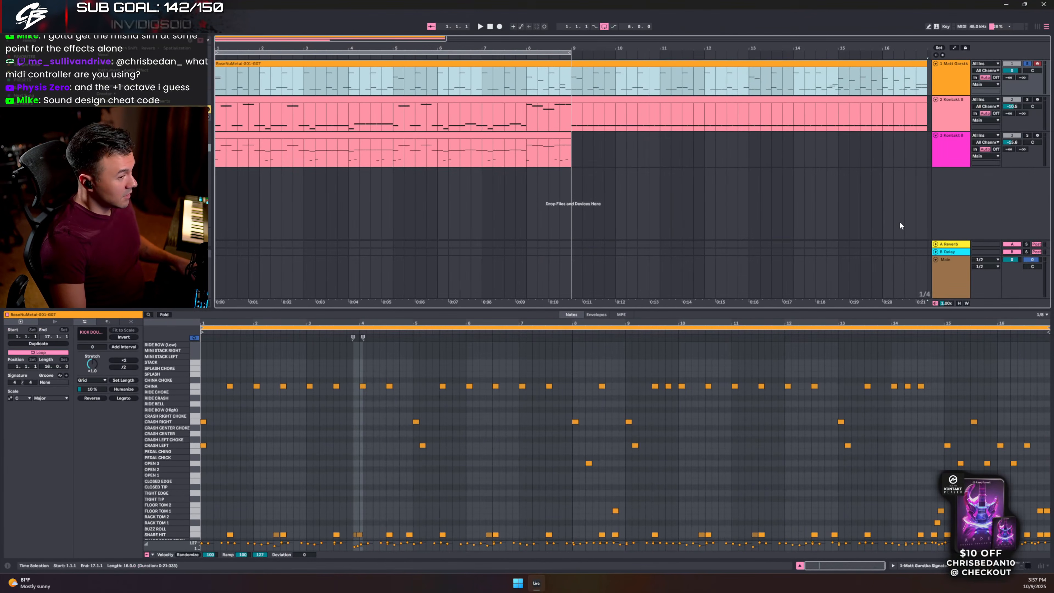
{"action": "left_click", "coordinate": [800, 566]}
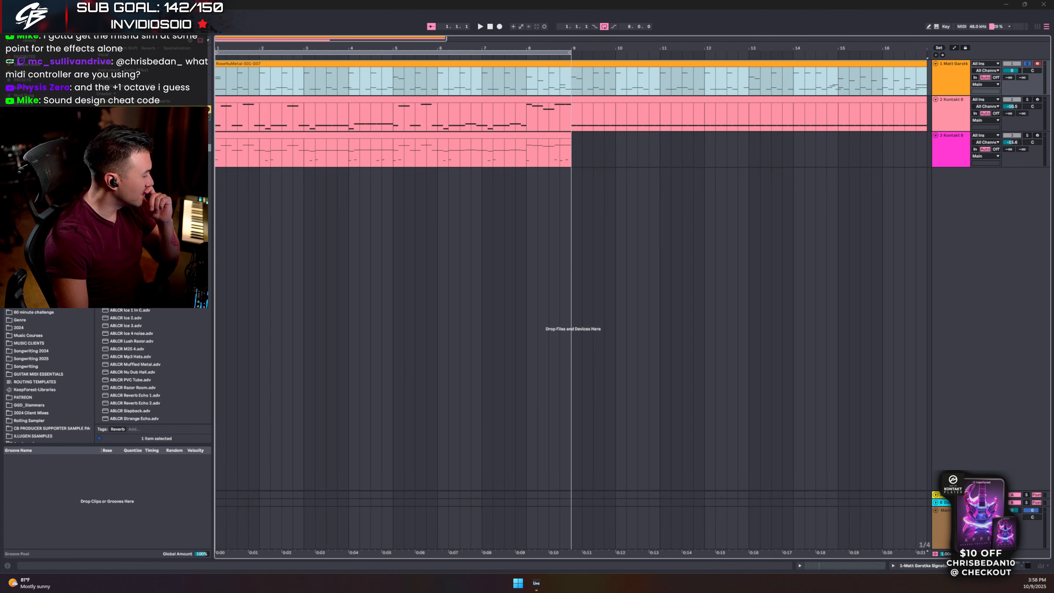
- Bring up the Steam library, browse through the Recent Games, and move its window out of the way
{"action": "left_click_drag", "start_coordinate": [0, 559], "coordinate": [444, 59]}
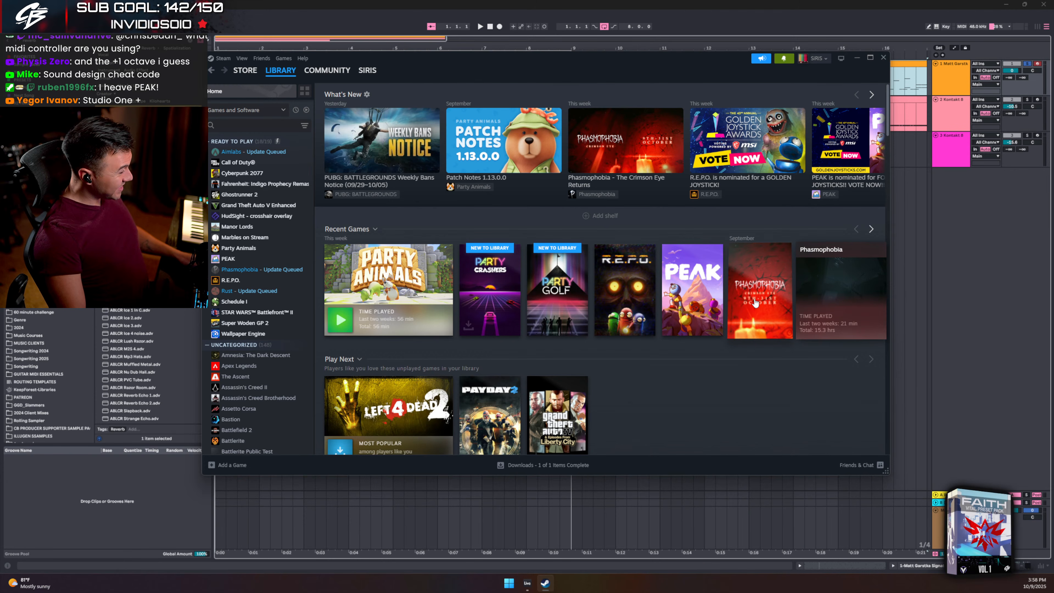
{"action": "left_click", "coordinate": [871, 229]}
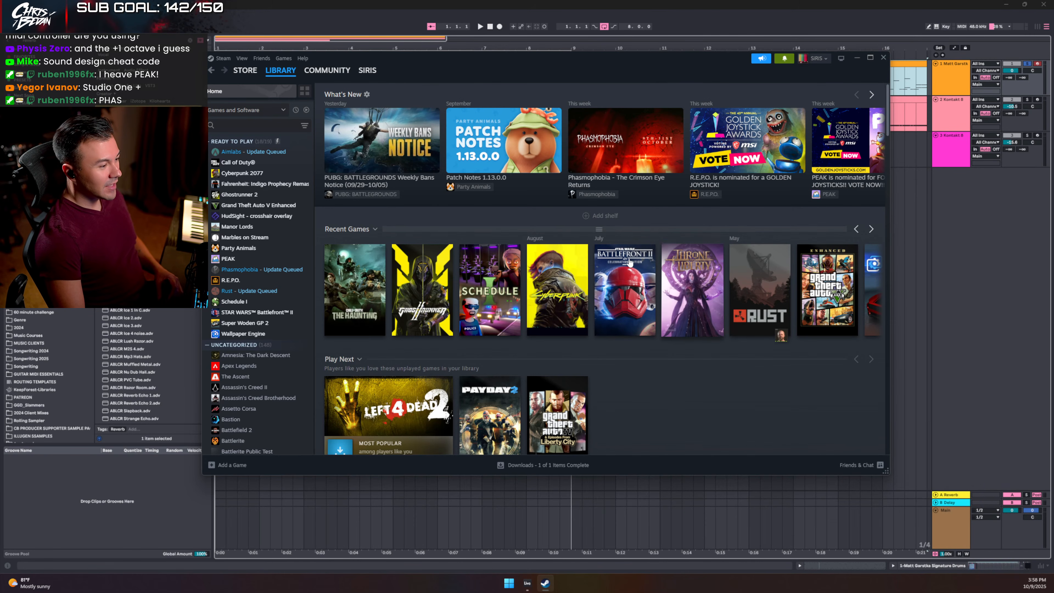
{"action": "mouse_move", "coordinate": [487, 282]}
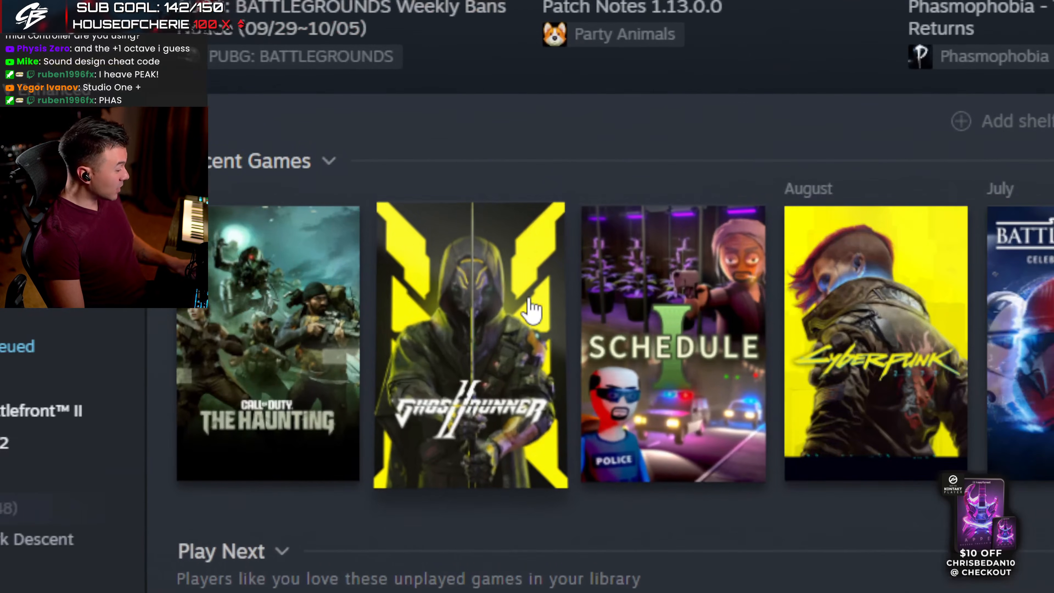
{"action": "mouse_move", "coordinate": [435, 278]}
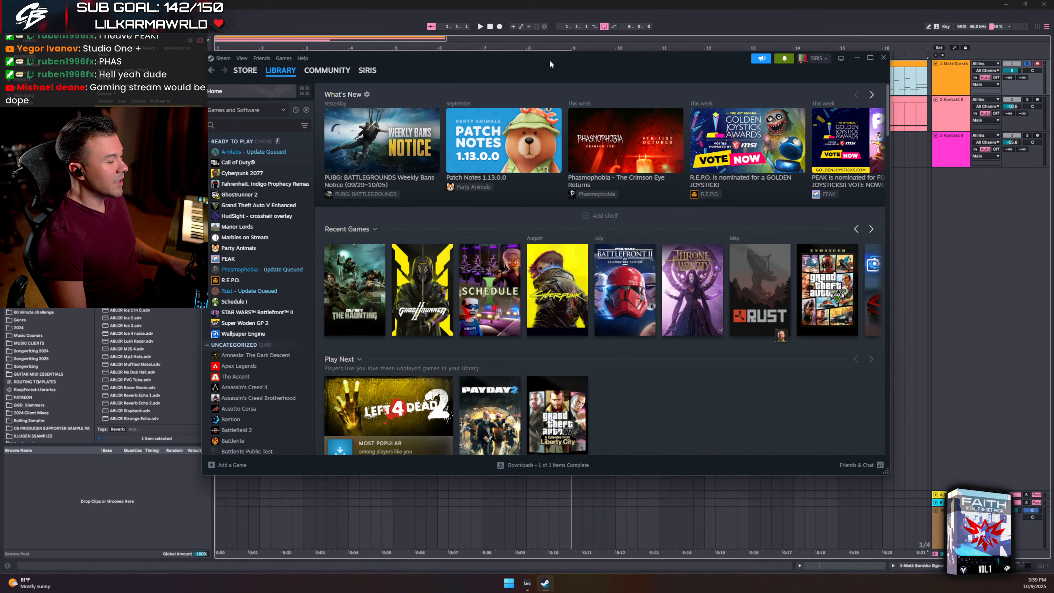
{"action": "left_click", "coordinate": [856, 229]}
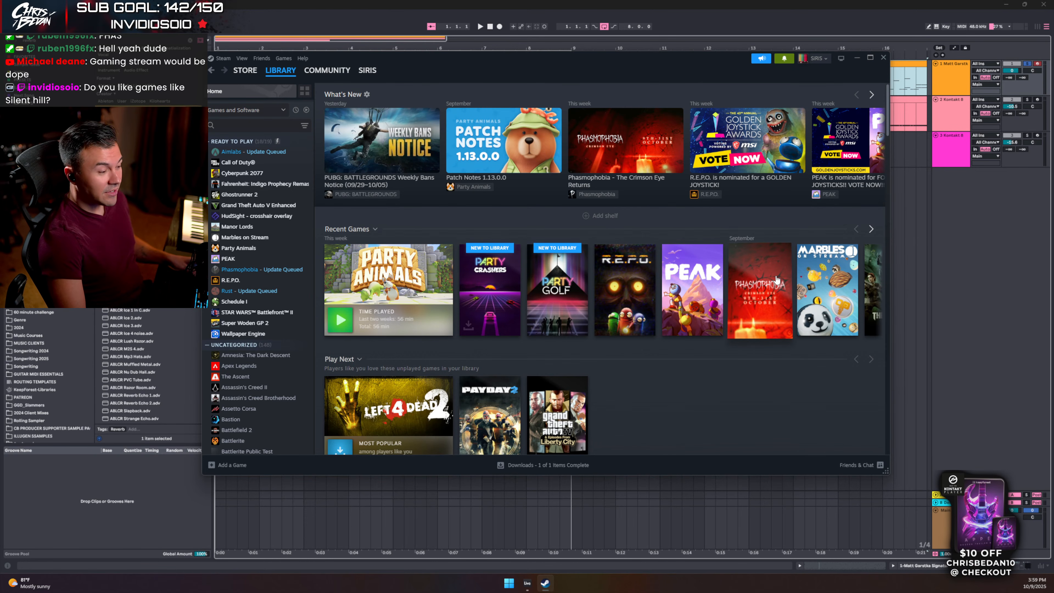
{"action": "left_click", "coordinate": [871, 230]}
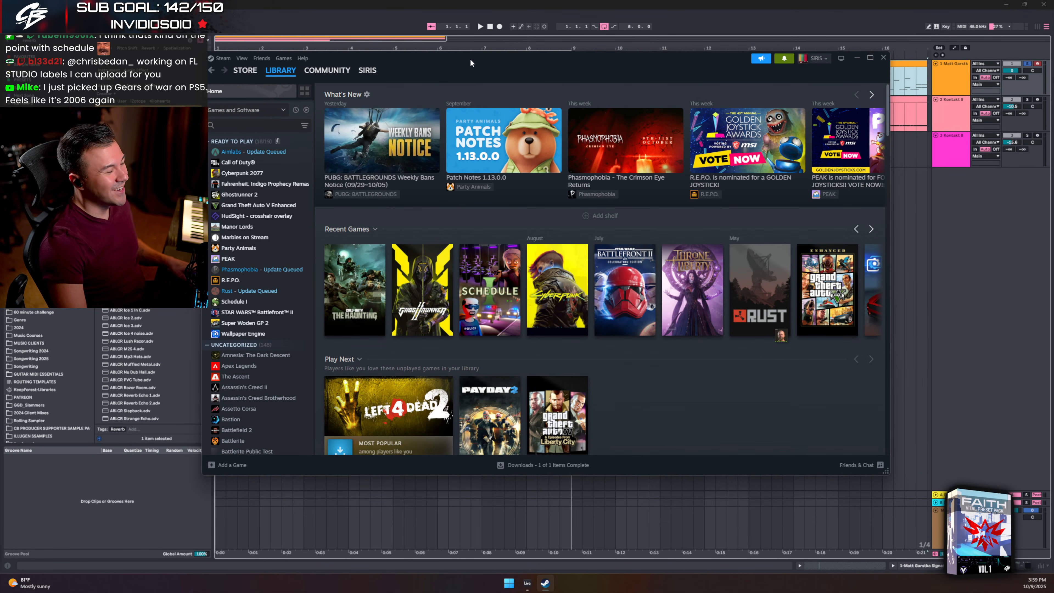
{"action": "left_click_drag", "start_coordinate": [470, 60], "coordinate": [0, 83]}
{"action": "left_click", "coordinate": [422, 116]}
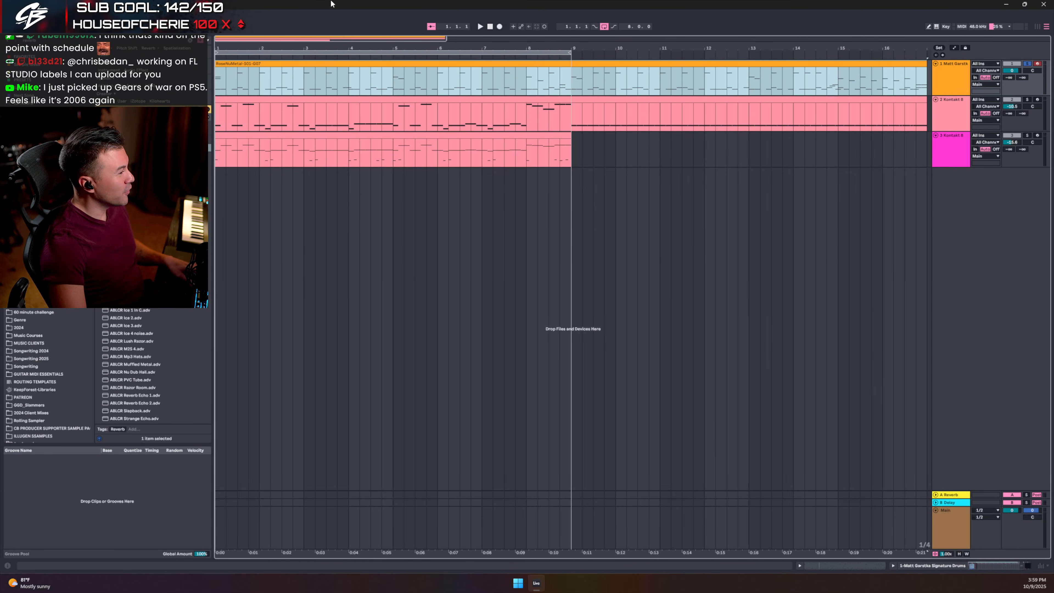
{"action": "key", "text": "ctrl+s"}
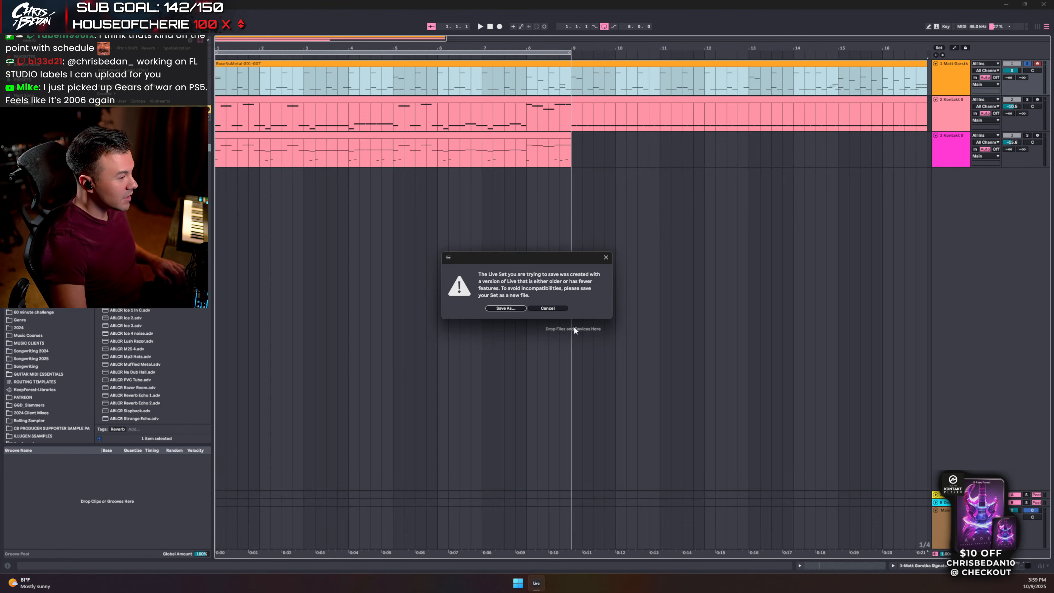
{"action": "left_click", "coordinate": [561, 309]}
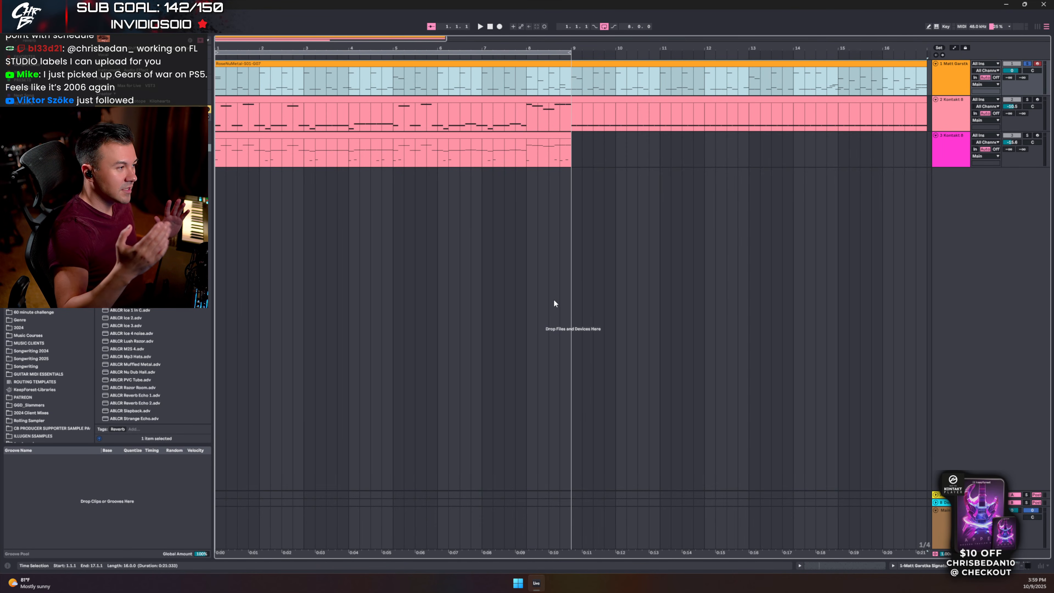
- Open the Matt Garstka Signature Drums plugin, view its kit and the presets in the Preset Manager, and close the plugin
{"action": "double_click", "coordinate": [950, 78]}
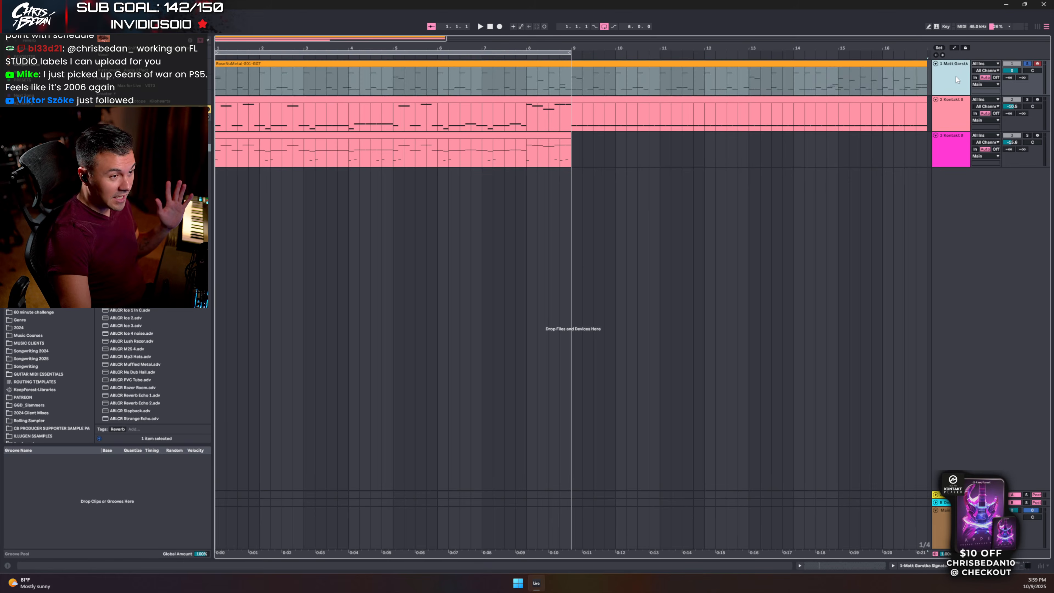
{"action": "left_click", "coordinate": [577, 486]}
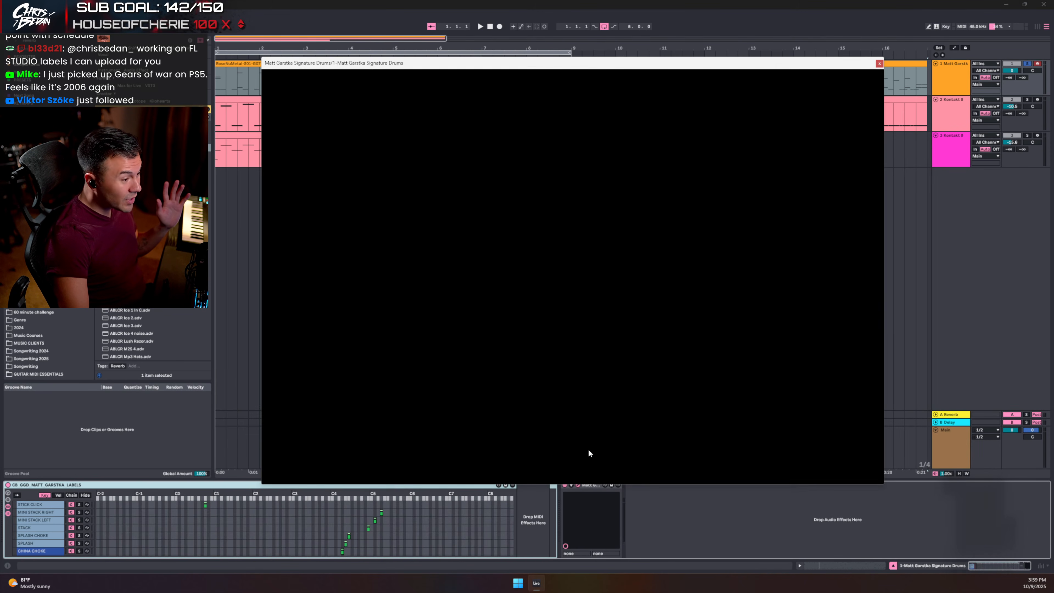
{"action": "left_click", "coordinate": [356, 80]}
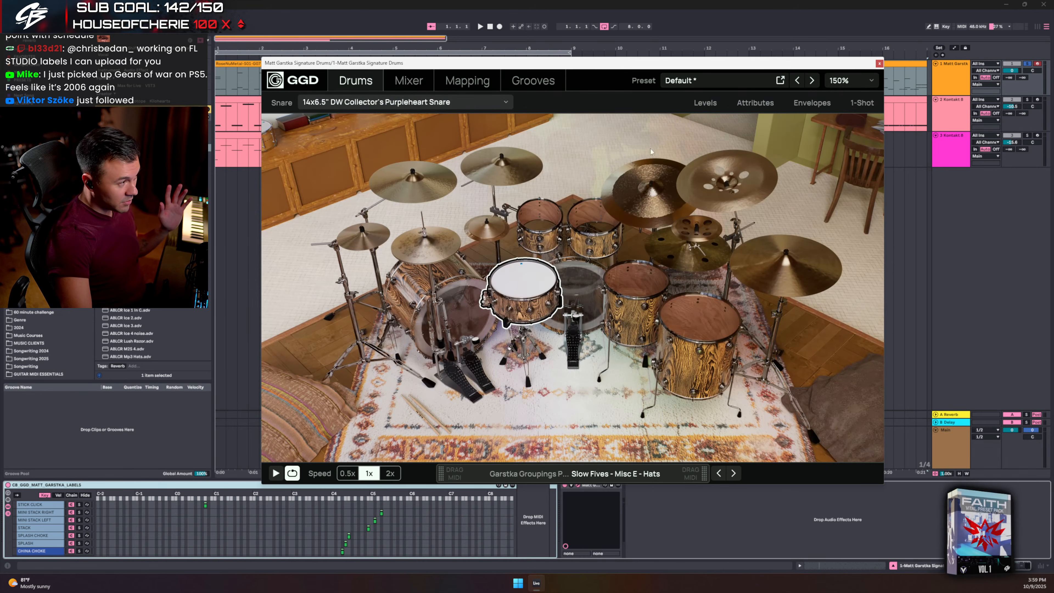
{"action": "left_click", "coordinate": [696, 82]}
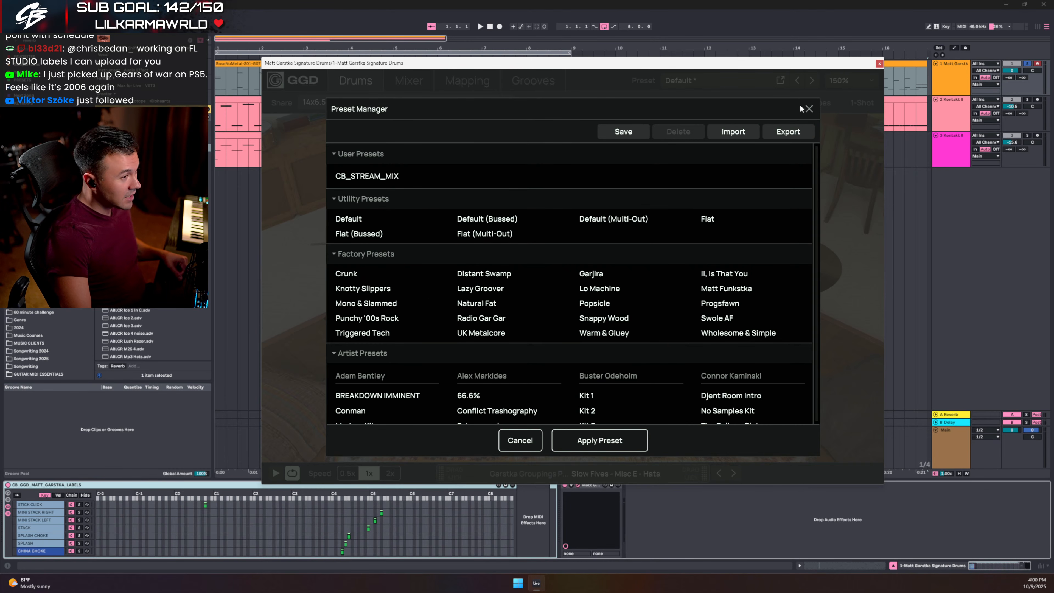
{"action": "left_click", "coordinate": [809, 108]}
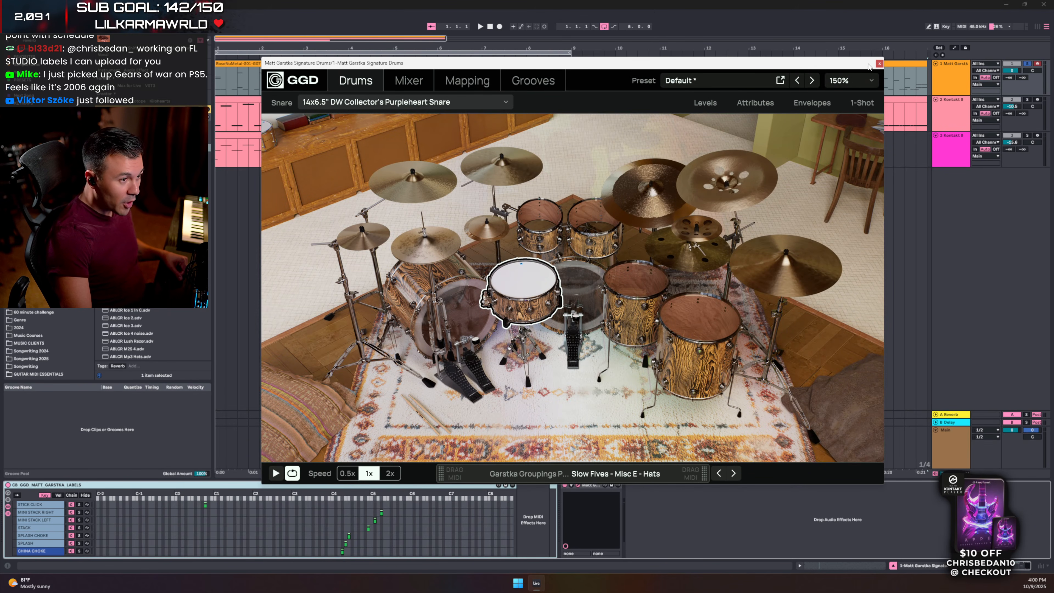
{"action": "left_click", "coordinate": [880, 64]}
- Show the Main track's effect chain and play the soloed drums from the start of the arrangement
{"action": "left_click", "coordinate": [950, 447]}
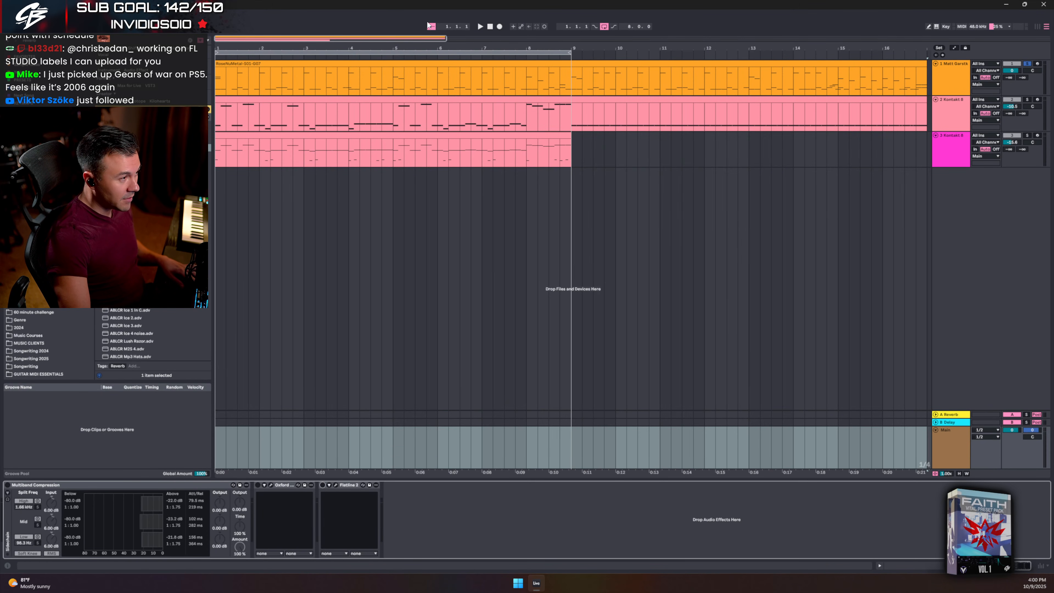
{"action": "left_click", "coordinate": [492, 29]}
{"action": "key", "text": "space"}
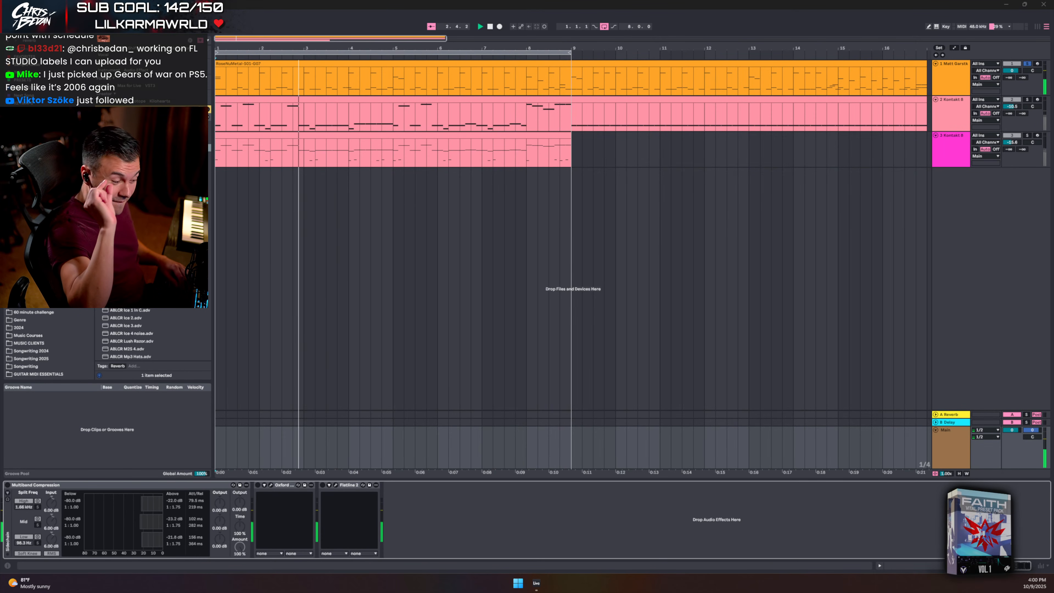
{"action": "key", "text": "space"}
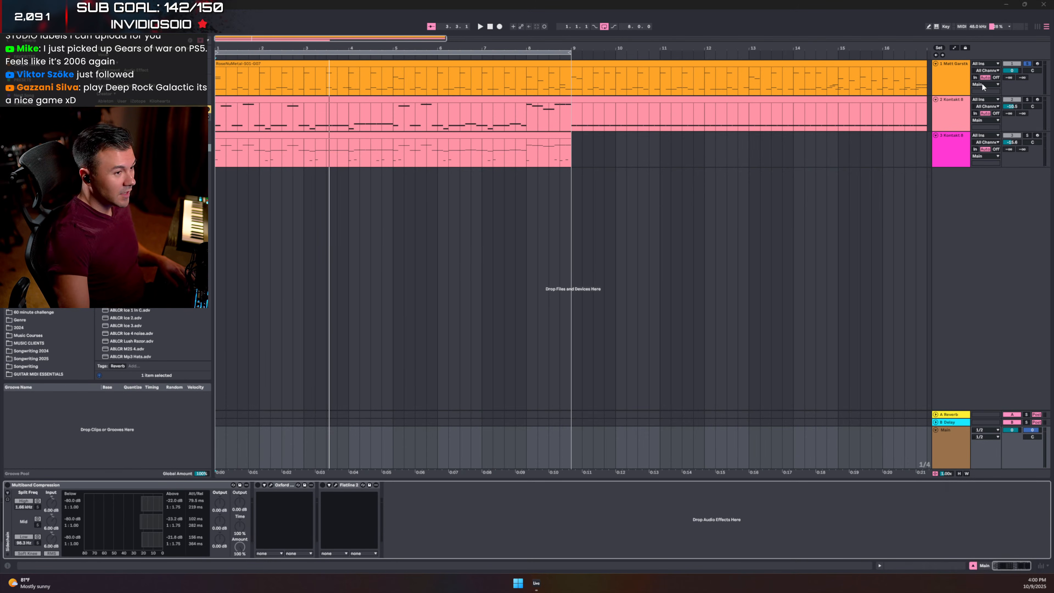
- Return to the Matt Garstka drum track's devices and hide the key zone editor of its label rack
{"action": "left_click", "coordinate": [955, 77]}
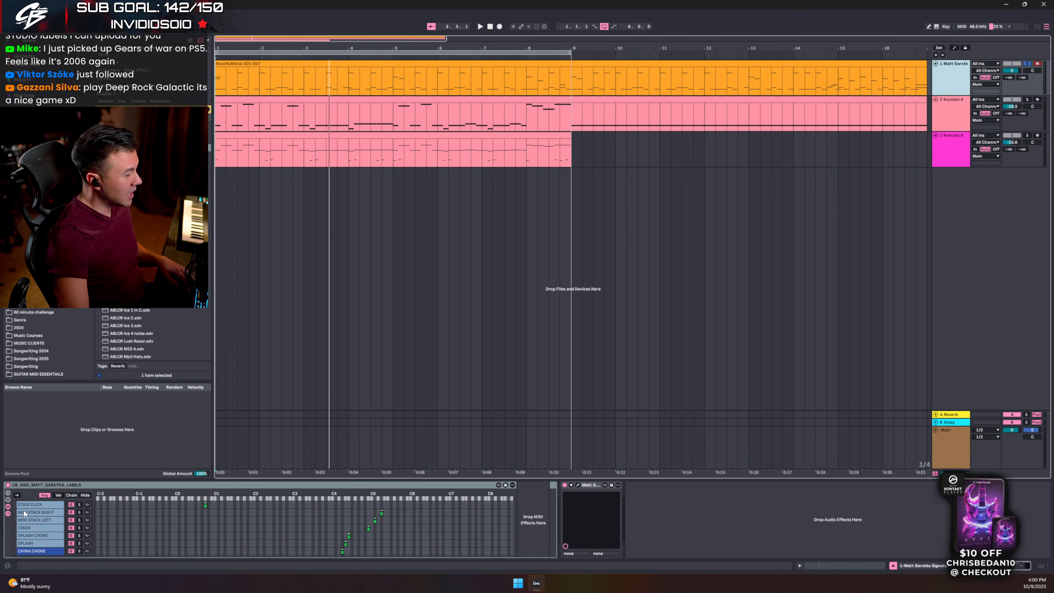
{"action": "left_click", "coordinate": [86, 495]}
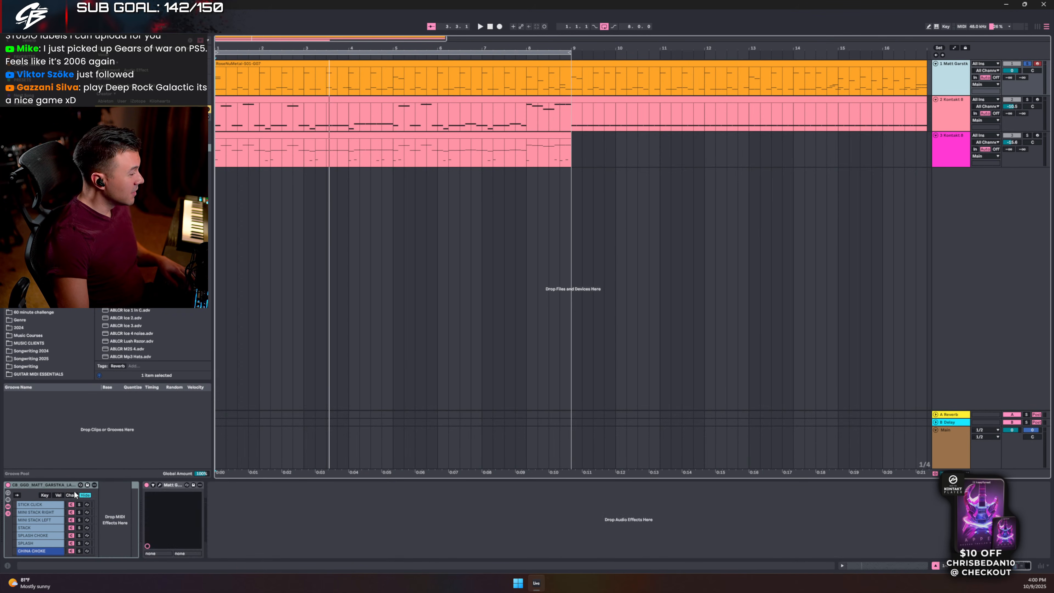